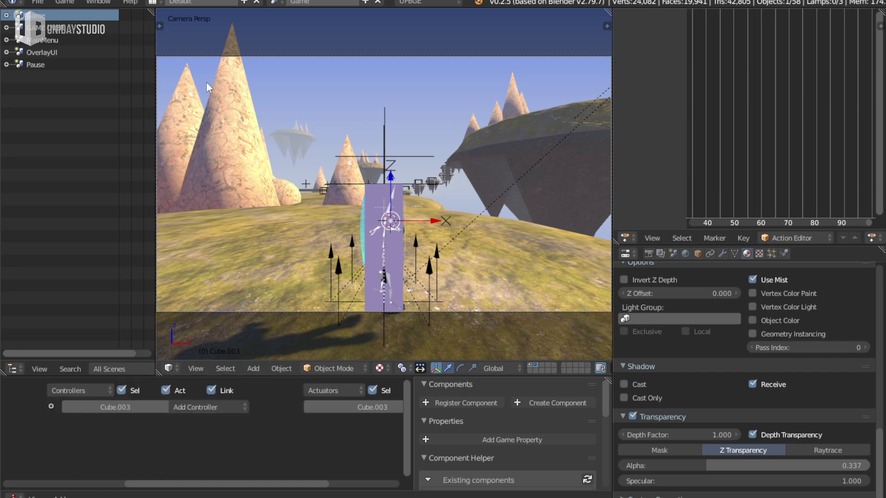
Switch to the MainMenu scene, maximize the viewport and start the game from its title menu
{"action": "left_click", "coordinate": [56, 43]}
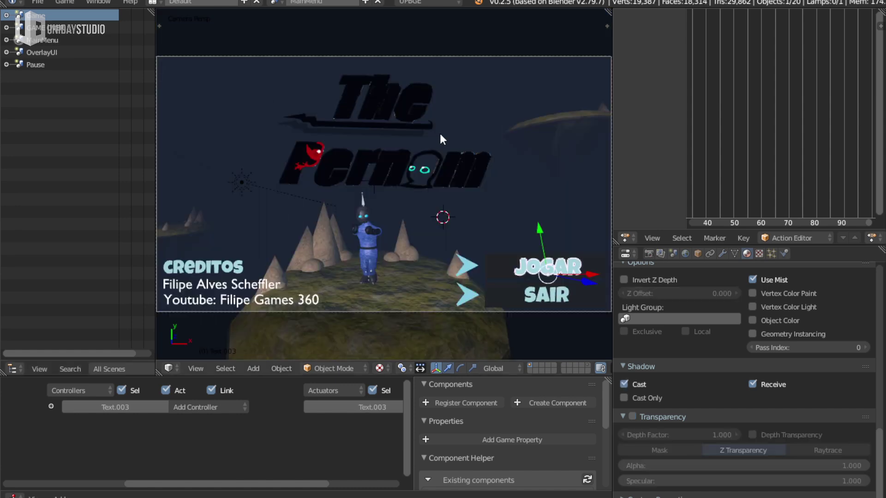
{"action": "key", "text": "ctrl+Up"}
{"action": "key", "text": "p"}
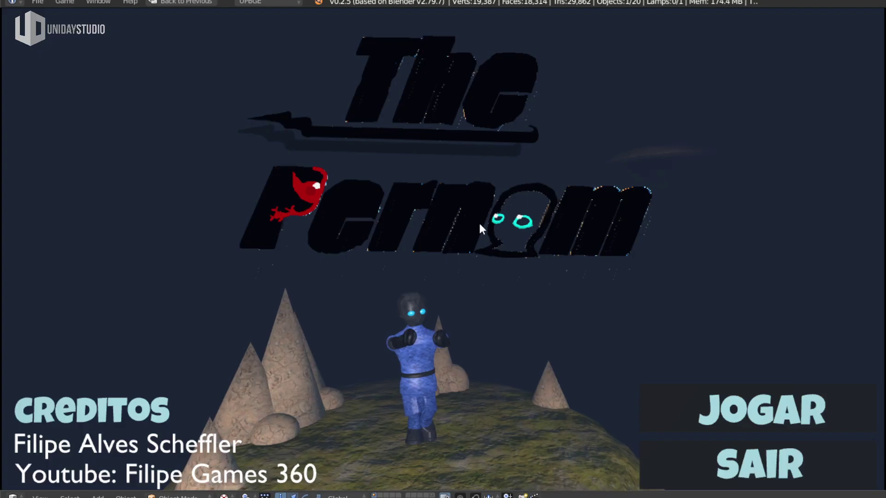
{"action": "left_click", "coordinate": [749, 407]}
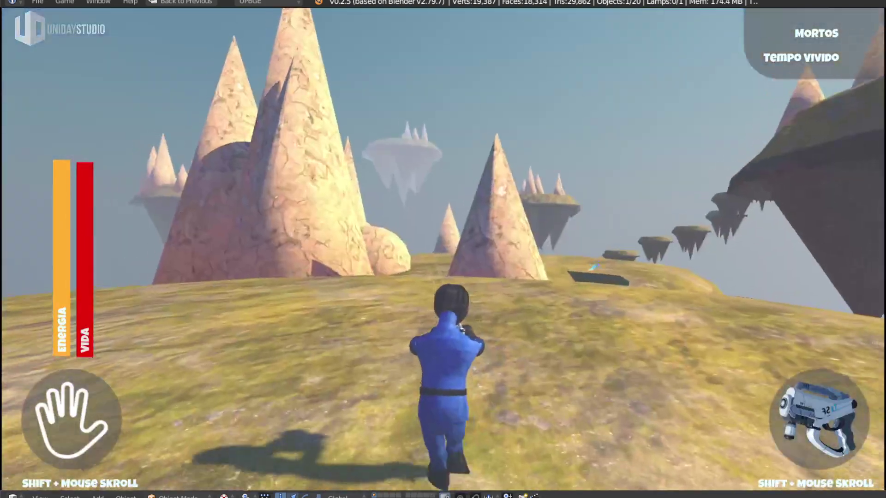
Walk forward, pause and resume, quit to the main menu with Sair Menu, then save
{"action": "key", "text": "w"}
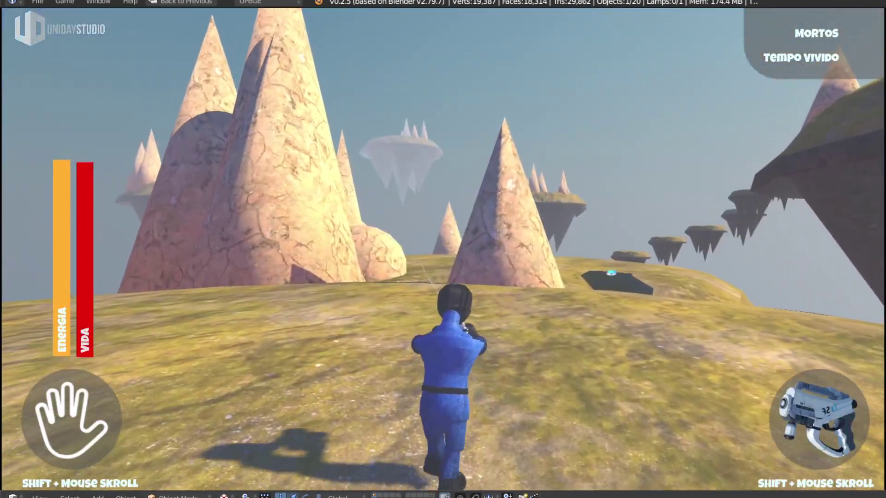
{"action": "key", "text": "Escape"}
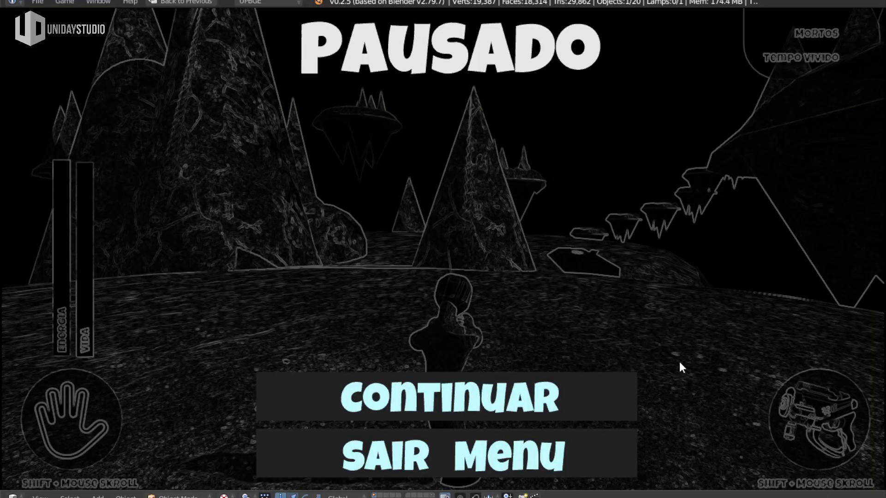
{"action": "left_click", "coordinate": [632, 396]}
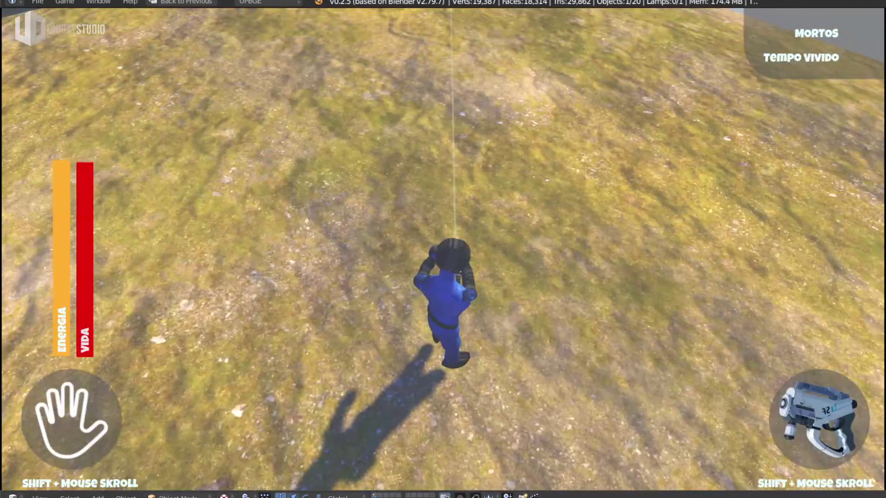
{"action": "key", "text": "Escape"}
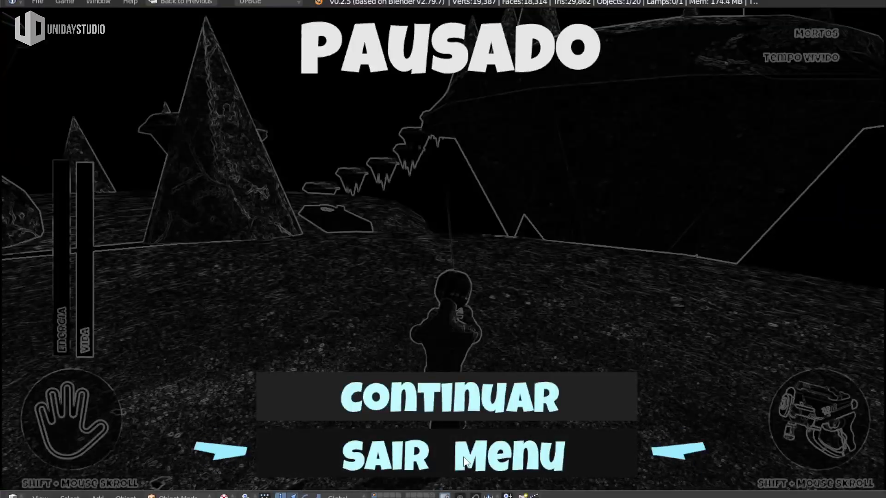
{"action": "left_click", "coordinate": [465, 461]}
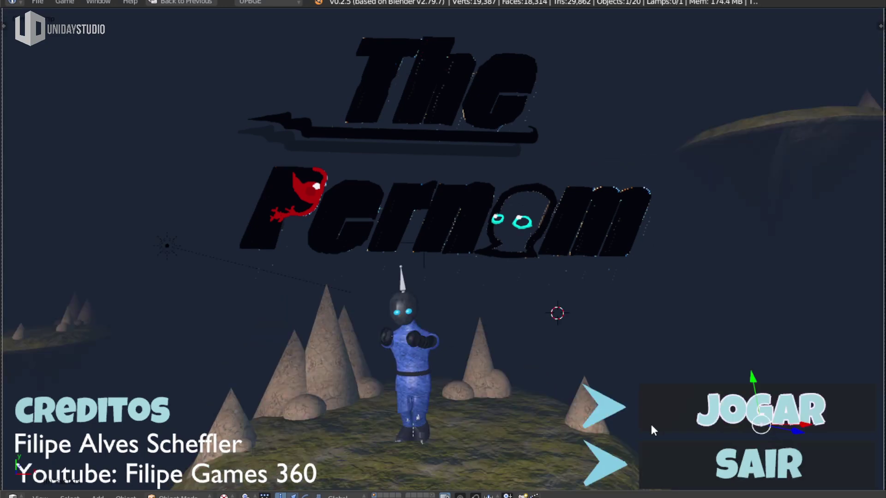
{"action": "key", "text": "ctrl+s"}
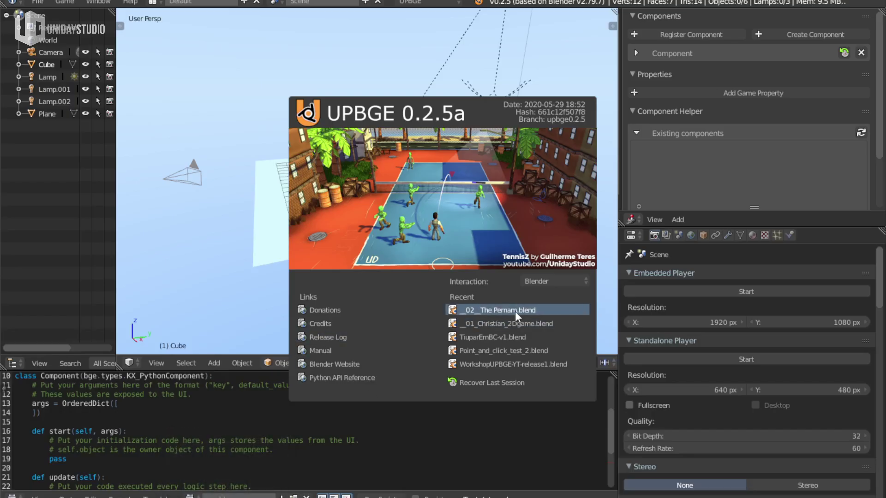
Open The Pernam.blend from recent files, play it, run toward the cones, then pause
{"action": "left_click", "coordinate": [514, 310]}
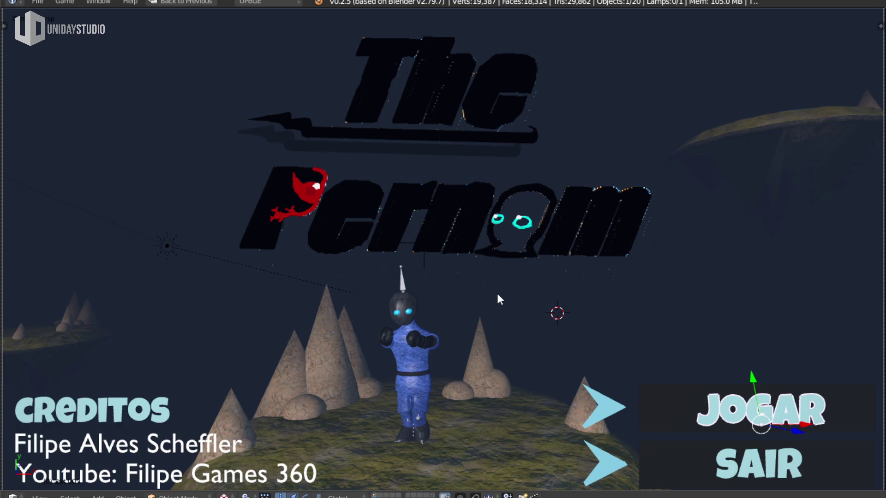
{"action": "scroll", "coordinate": [523, 181], "scroll_direction": "down", "scroll_amount": 1}
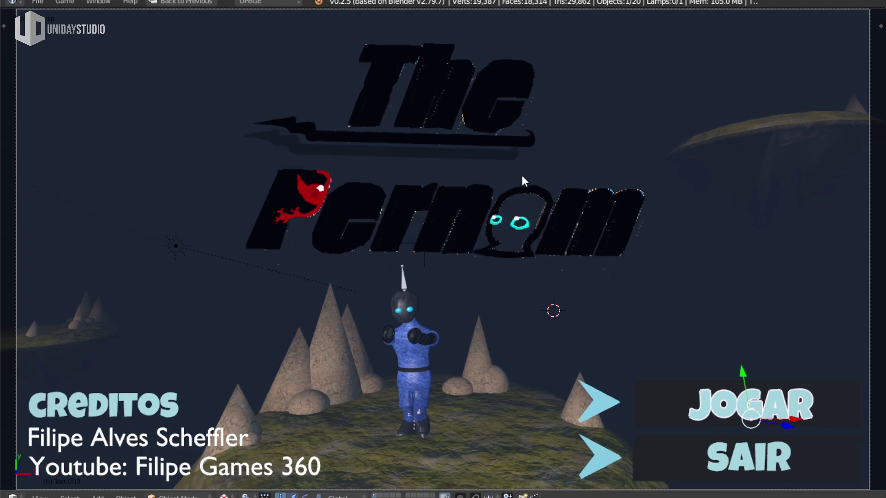
{"action": "key", "text": "p"}
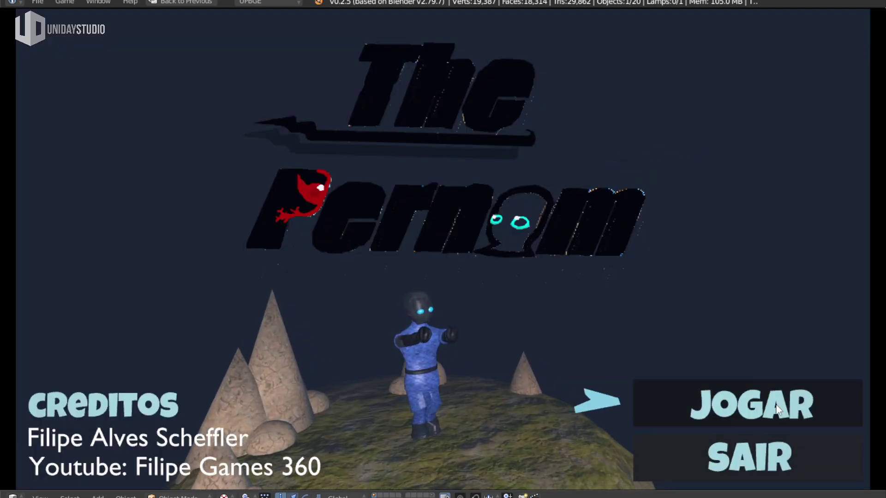
{"action": "left_click", "coordinate": [777, 408]}
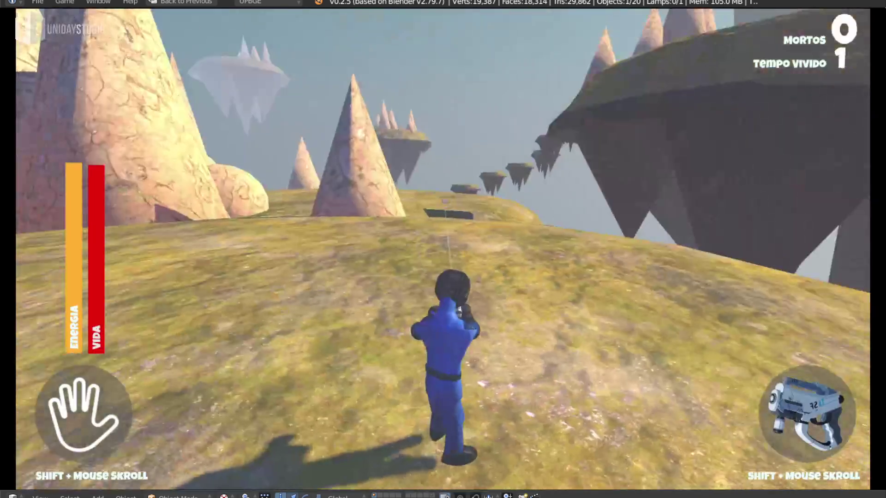
{"action": "key", "text": "w"}
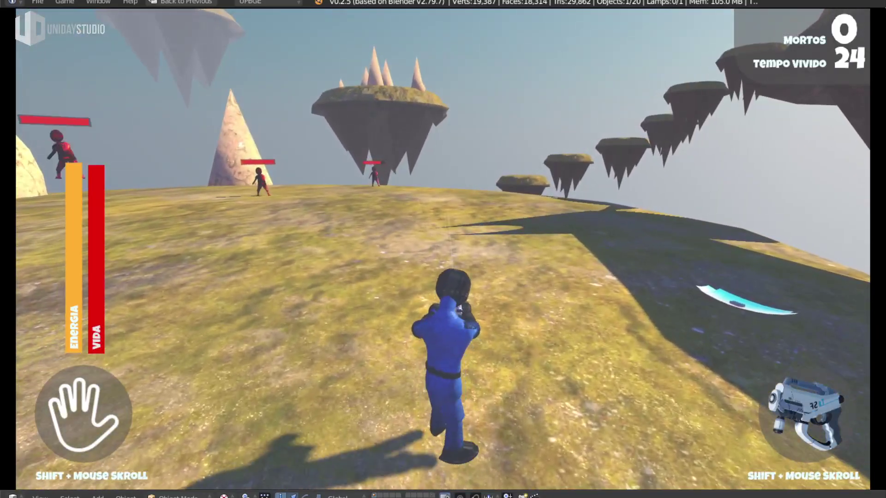
{"action": "key", "text": "Escape"}
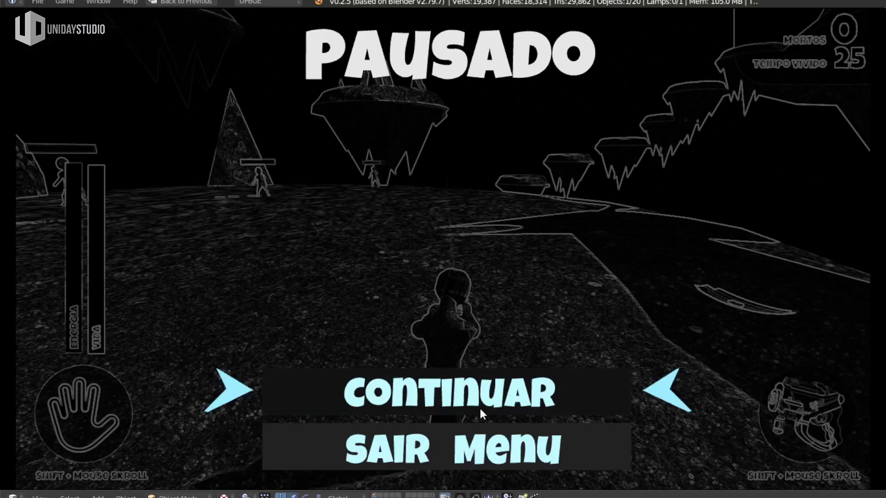
Resume, then quit via Sair Menu and SAIR back to the editor and list recent files
{"action": "left_click", "coordinate": [480, 408]}
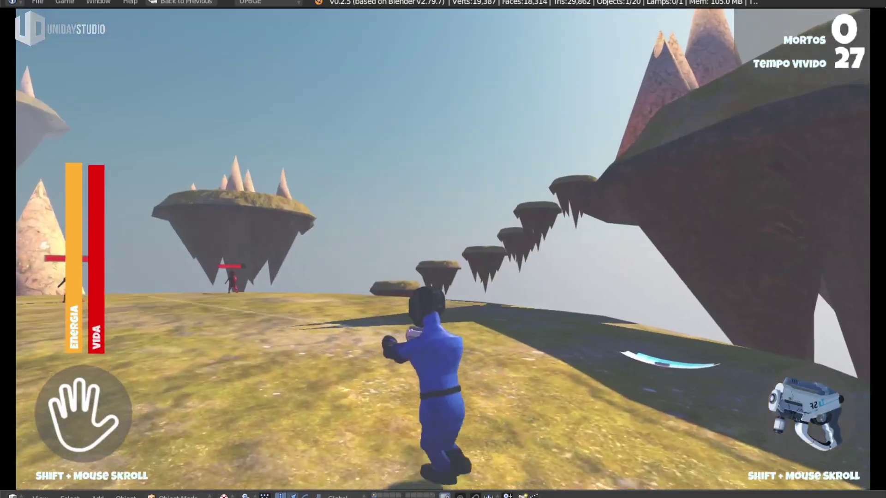
{"action": "key", "text": "Escape"}
{"action": "left_click", "coordinate": [435, 444]}
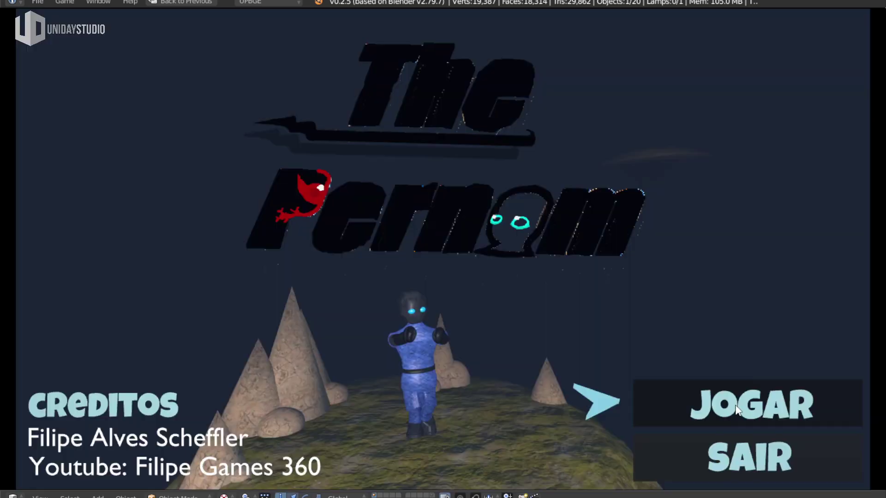
{"action": "left_click", "coordinate": [738, 459]}
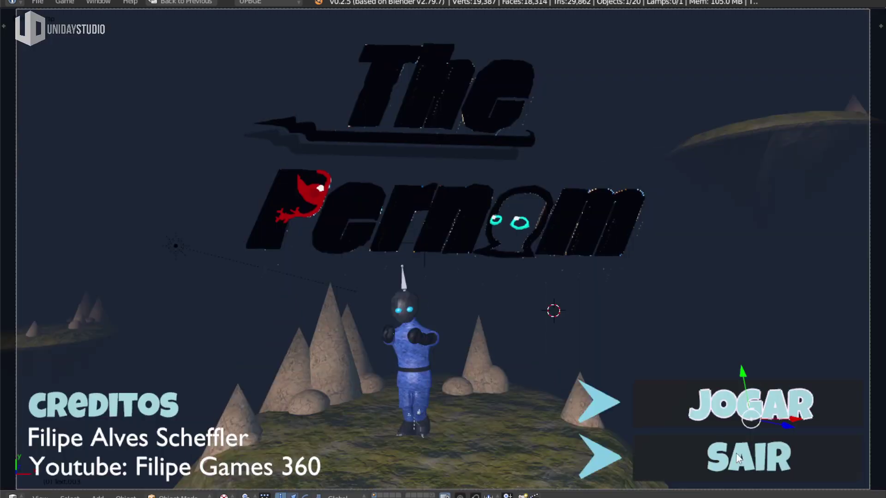
{"action": "key", "text": "ctrl+shift+o"}
Open the second recent .blend file, the S.Y.T. 2D game project
{"action": "key", "text": "Down"}
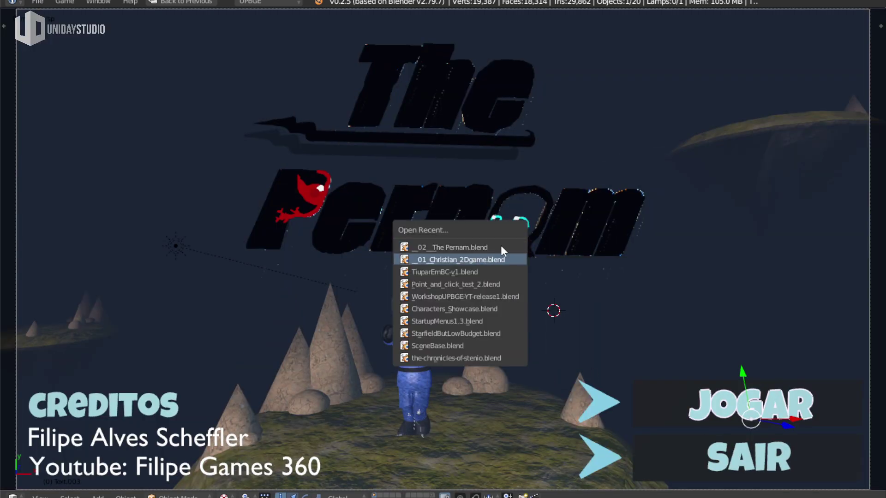
{"action": "key", "text": "Return"}
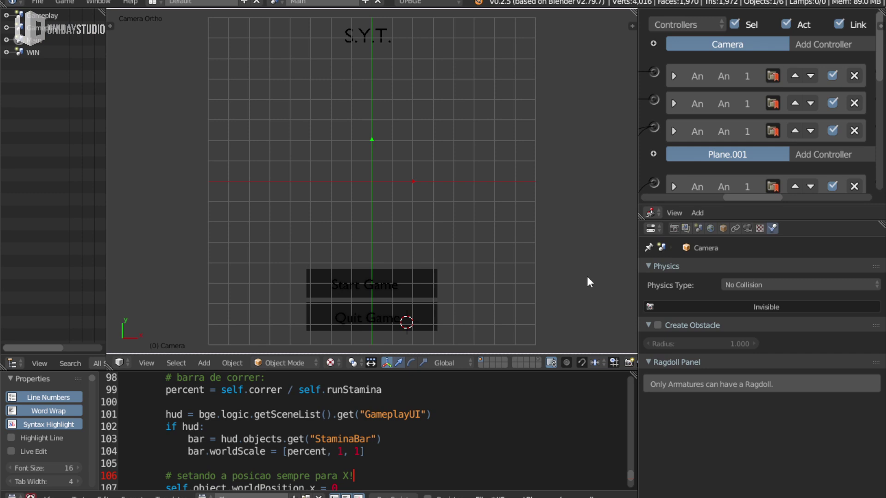
{"action": "key", "text": "ctrl+n"}
{"action": "left_click", "coordinate": [587, 276]}
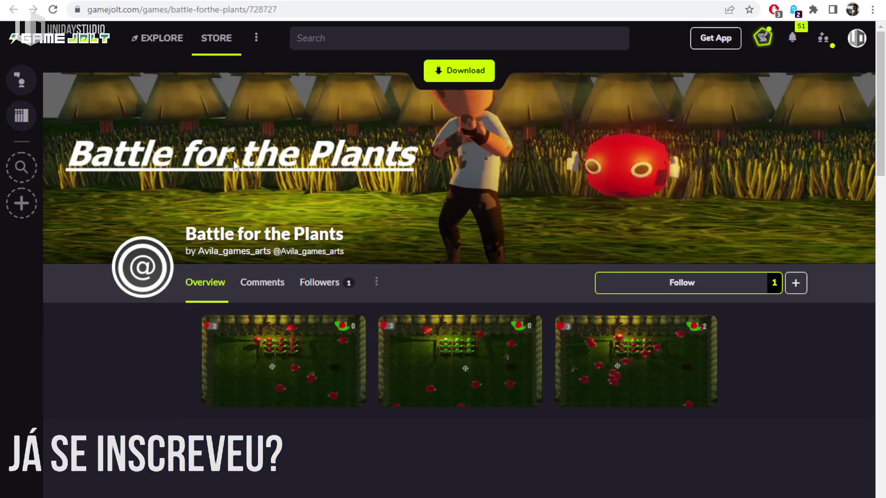
{"action": "left_click", "coordinate": [297, 355]}
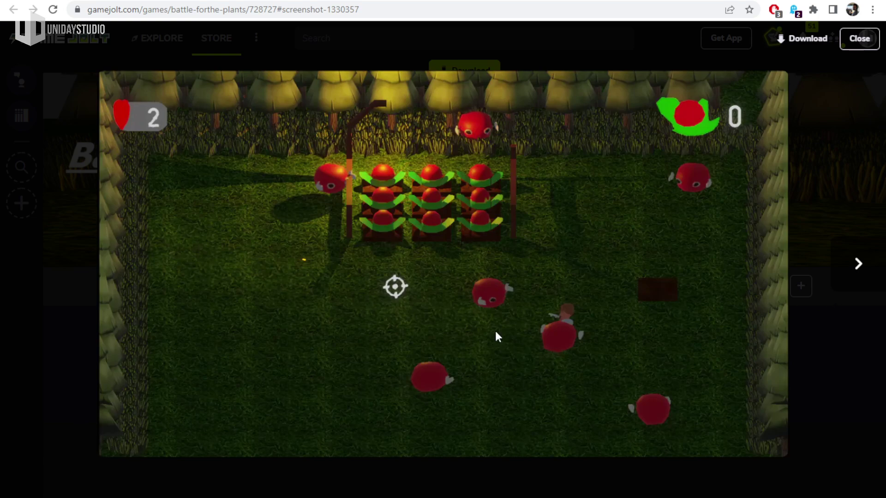
{"action": "left_click", "coordinate": [844, 258]}
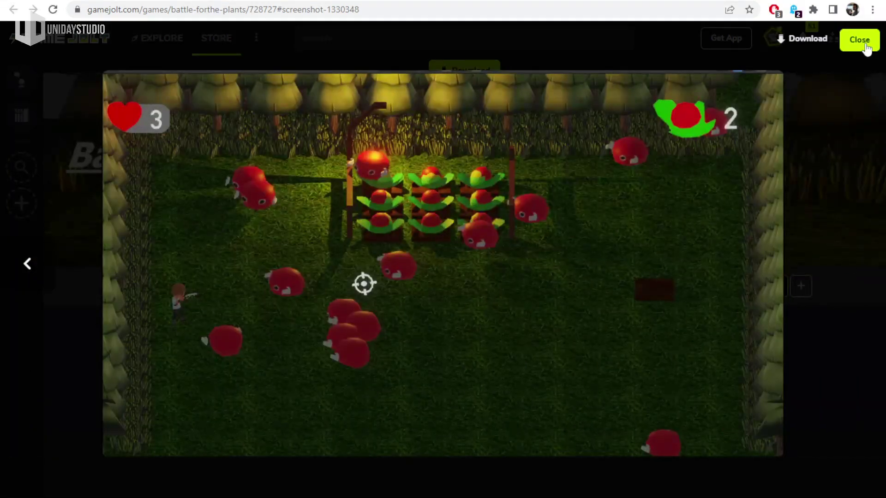
{"action": "left_click", "coordinate": [859, 38]}
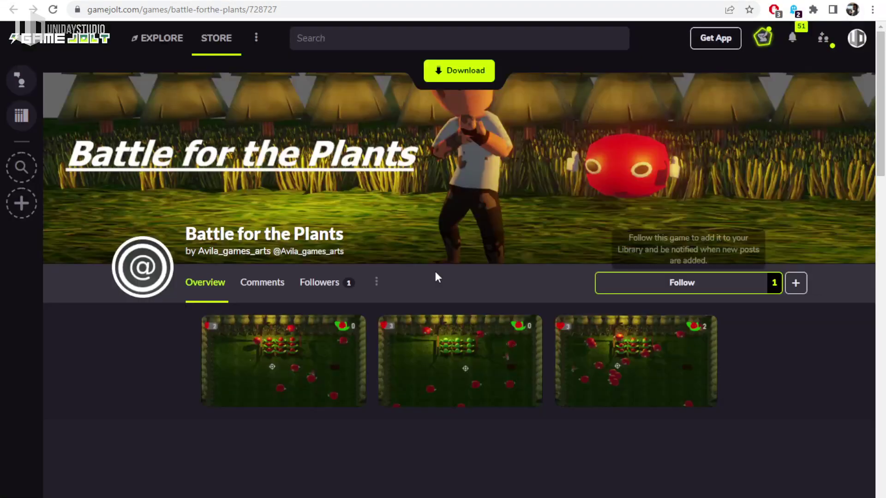
{"action": "scroll", "coordinate": [531, 270], "scroll_direction": "down", "scroll_amount": 5}
{"action": "scroll", "coordinate": [655, 372], "scroll_direction": "down", "scroll_amount": 5}
{"action": "scroll", "coordinate": [632, 346], "scroll_direction": "up", "scroll_amount": 5}
{"action": "scroll", "coordinate": [627, 360], "scroll_direction": "up", "scroll_amount": 5}
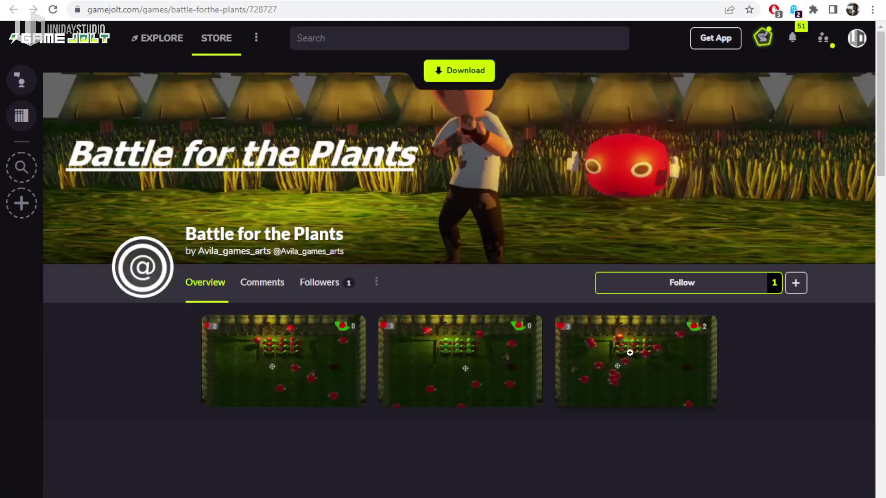
{"action": "scroll", "coordinate": [621, 365], "scroll_direction": "down", "scroll_amount": 5}
{"action": "scroll", "coordinate": [277, 461], "scroll_direction": "up", "scroll_amount": 5}
{"action": "scroll", "coordinate": [762, 380], "scroll_direction": "down", "scroll_amount": 5}
{"action": "scroll", "coordinate": [622, 403], "scroll_direction": "up", "scroll_amount": 4}
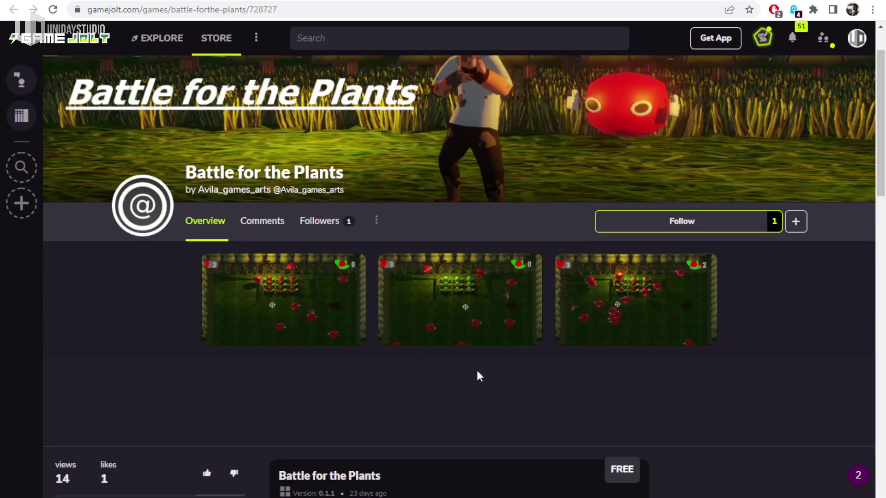
{"action": "scroll", "coordinate": [606, 454], "scroll_direction": "down", "scroll_amount": 4}
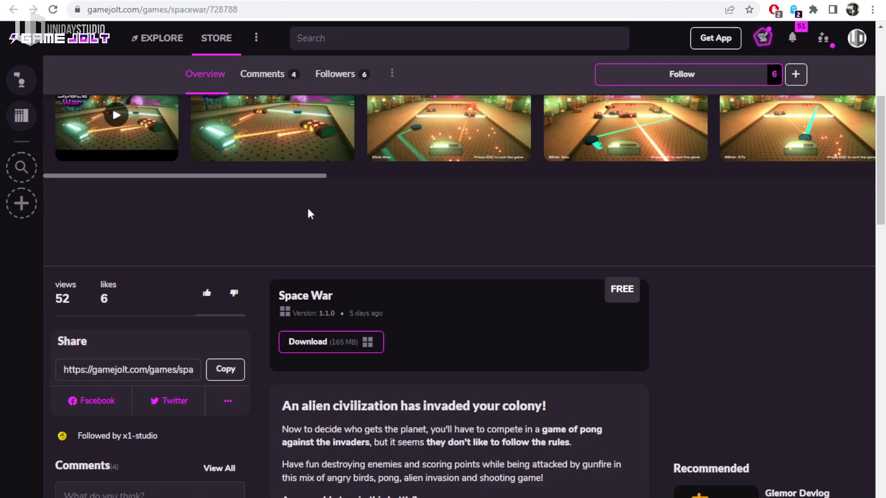
{"action": "scroll", "coordinate": [579, 372], "scroll_direction": "up", "scroll_amount": 4}
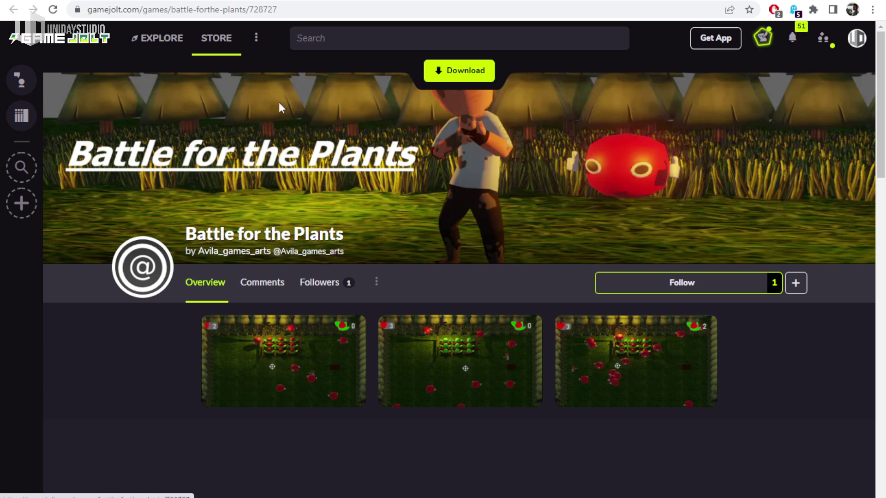
{"action": "scroll", "coordinate": [503, 253], "scroll_direction": "down", "scroll_amount": 5}
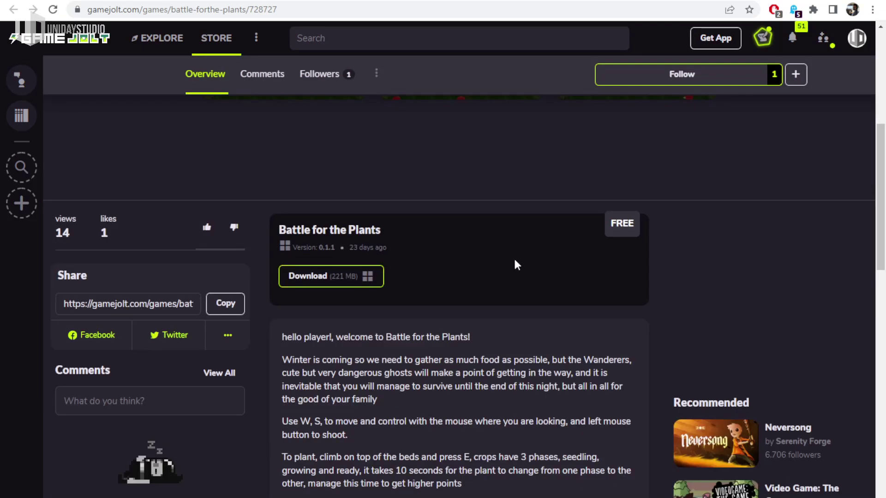
{"action": "scroll", "coordinate": [526, 286], "scroll_direction": "down", "scroll_amount": 5}
{"action": "scroll", "coordinate": [536, 383], "scroll_direction": "up", "scroll_amount": 5}
{"action": "scroll", "coordinate": [534, 388], "scroll_direction": "up", "scroll_amount": 5}
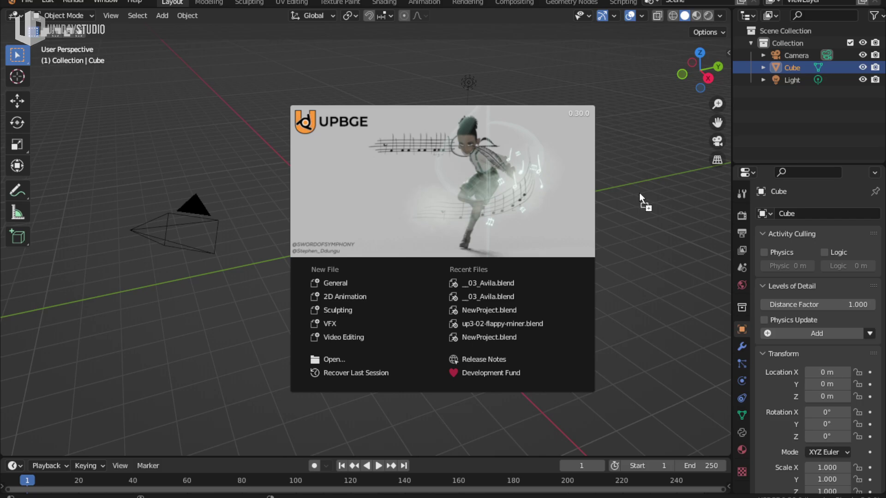
Drop the Avila .blend into UPBGE, open it, and switch the viewport to Rendered shading
{"action": "left_click_drag", "start_coordinate": [433, 193], "coordinate": [639, 193]}
{"action": "left_click", "coordinate": [621, 193]}
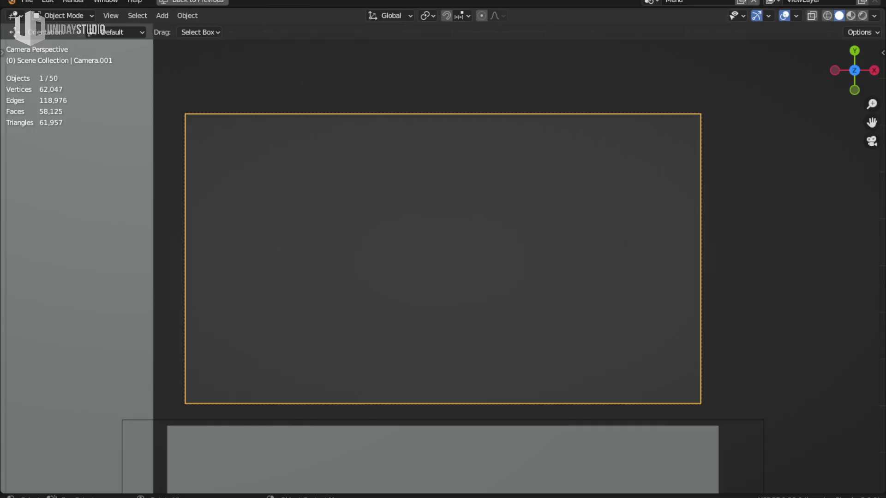
{"action": "key", "text": "z"}
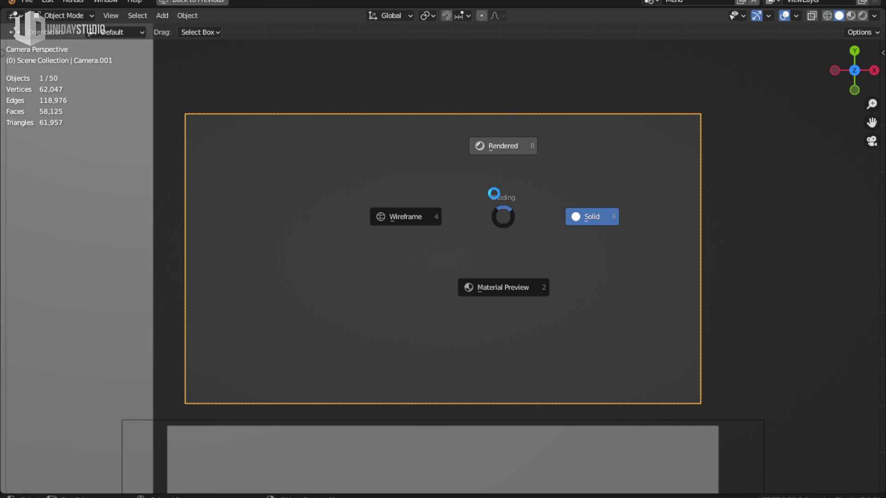
{"action": "key", "text": "8"}
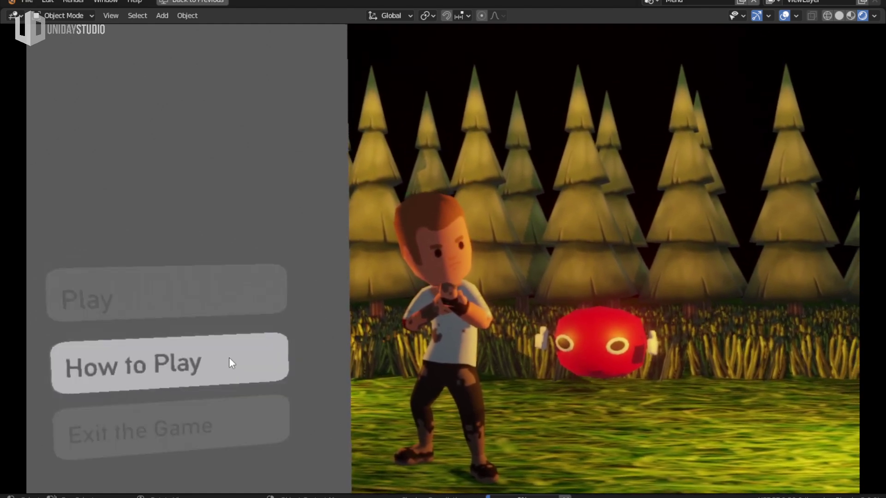
View the How to Play screen twice, then start the game from the main menu
{"action": "left_click", "coordinate": [229, 358]}
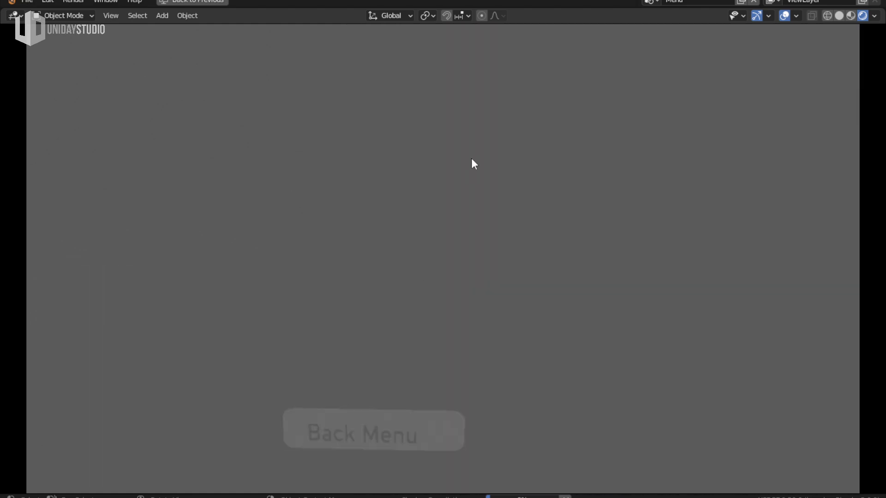
{"action": "left_click", "coordinate": [387, 416]}
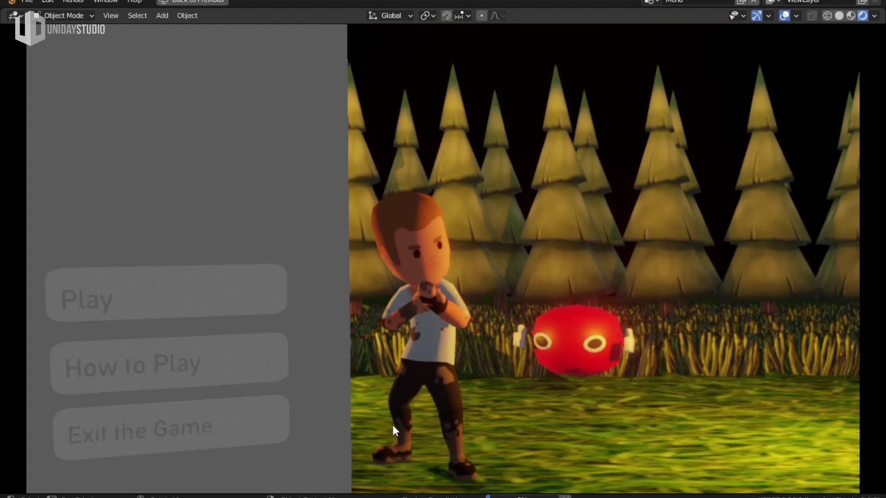
{"action": "left_click", "coordinate": [275, 375]}
{"action": "left_click", "coordinate": [356, 428]}
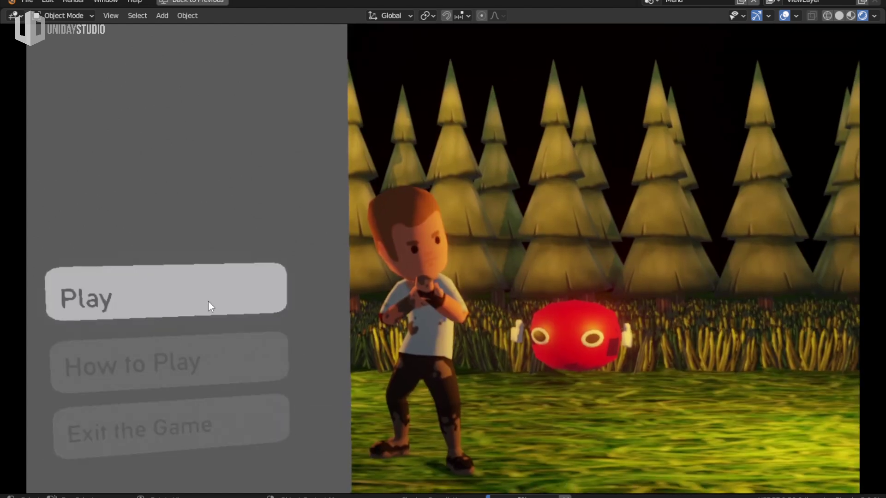
{"action": "left_click", "coordinate": [209, 302]}
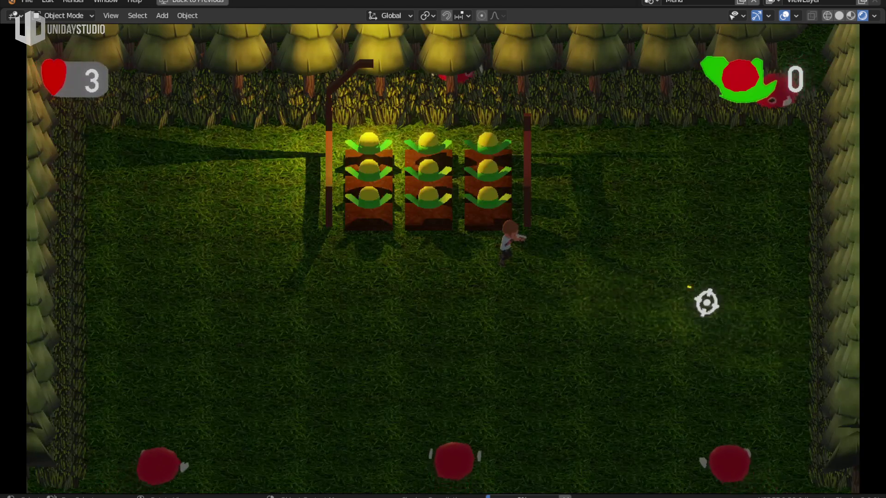
Walk the player around the crop beds with WASD
{"action": "key", "text": "a"}
{"action": "key", "text": "s"}
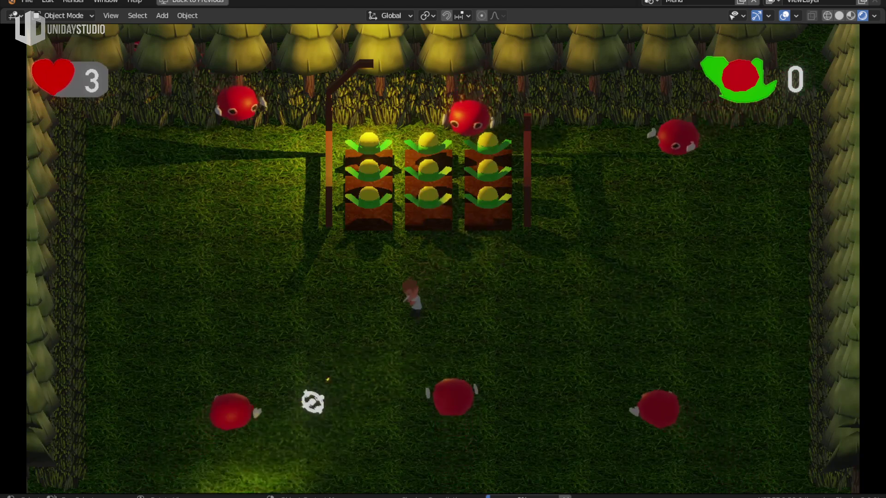
{"action": "key", "text": "a"}
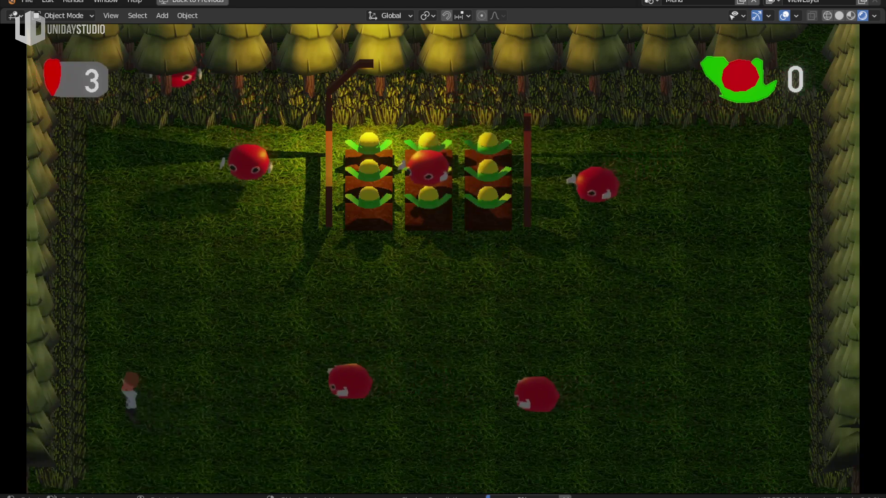
{"action": "key", "text": "w"}
{"action": "key", "text": "d"}
{"action": "key", "text": "w"}
{"action": "key", "text": "d"}
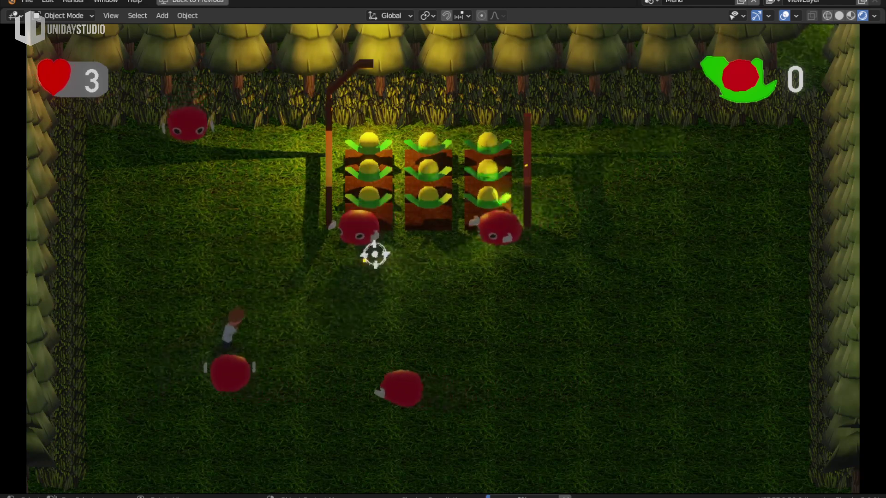
{"action": "key", "text": "s"}
{"action": "key", "text": "d"}
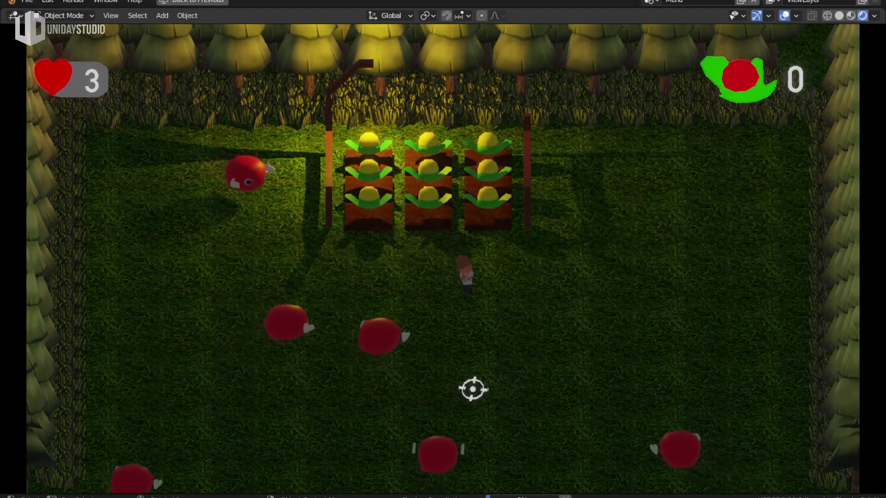
{"action": "key", "text": "a"}
{"action": "key", "text": "s"}
{"action": "key", "text": "d"}
{"action": "key", "text": "d"}
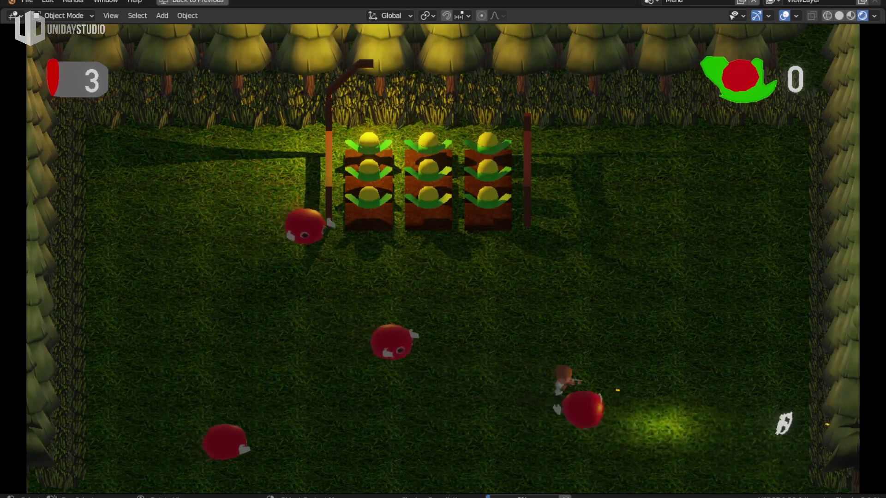
{"action": "key", "text": "a"}
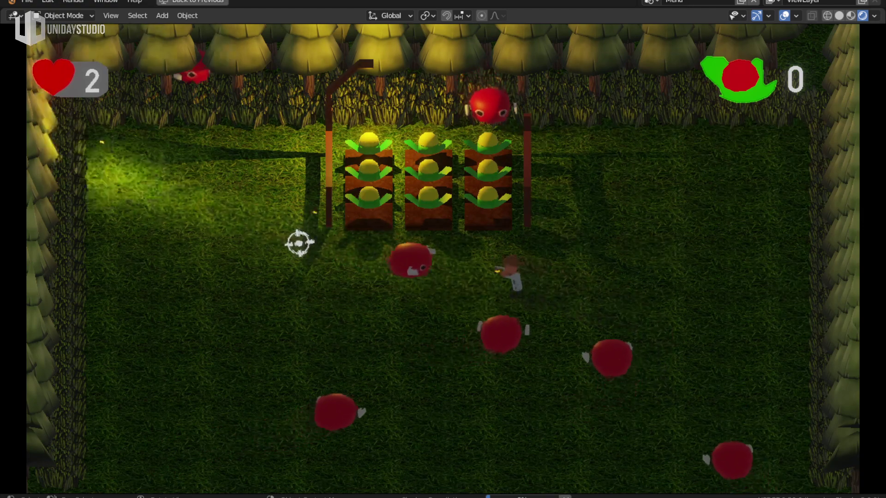
{"action": "key", "text": "s"}
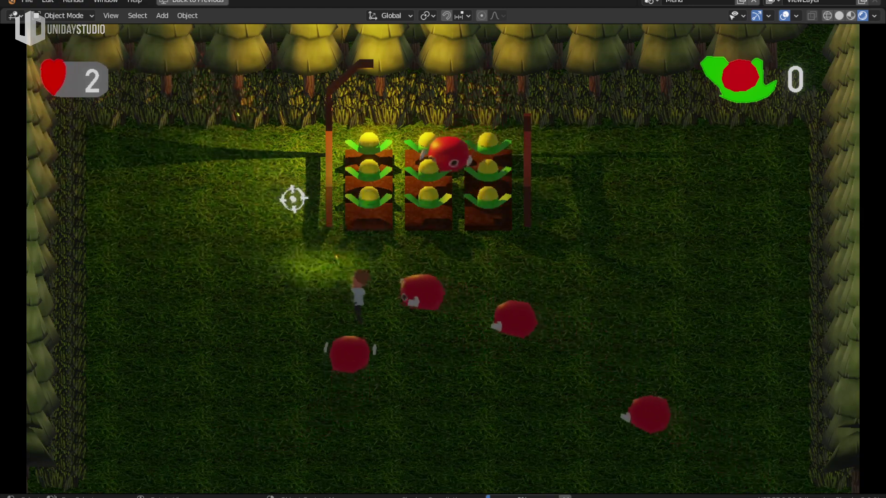
{"action": "key", "text": "d"}
{"action": "key", "text": "w"}
{"action": "key", "text": "d"}
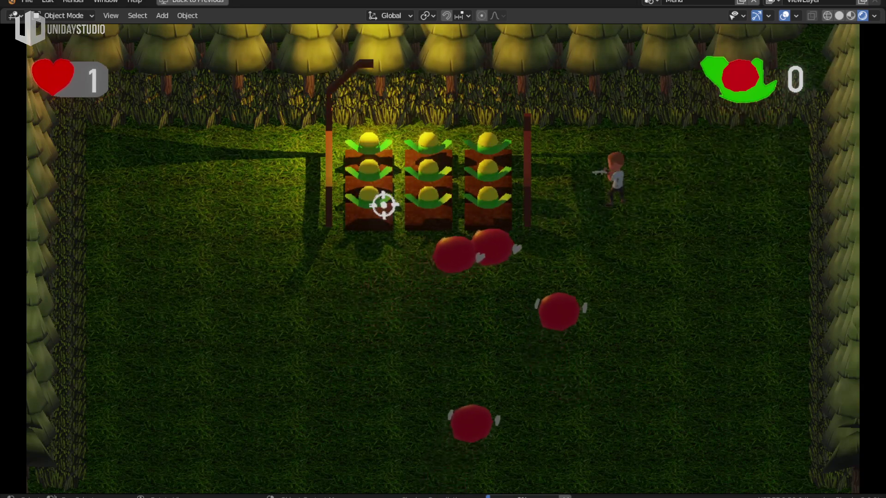
Shoot the red enemies near the crosshair, at lower left and on the right
{"action": "left_click", "coordinate": [455, 249]}
{"action": "left_click", "coordinate": [469, 266]}
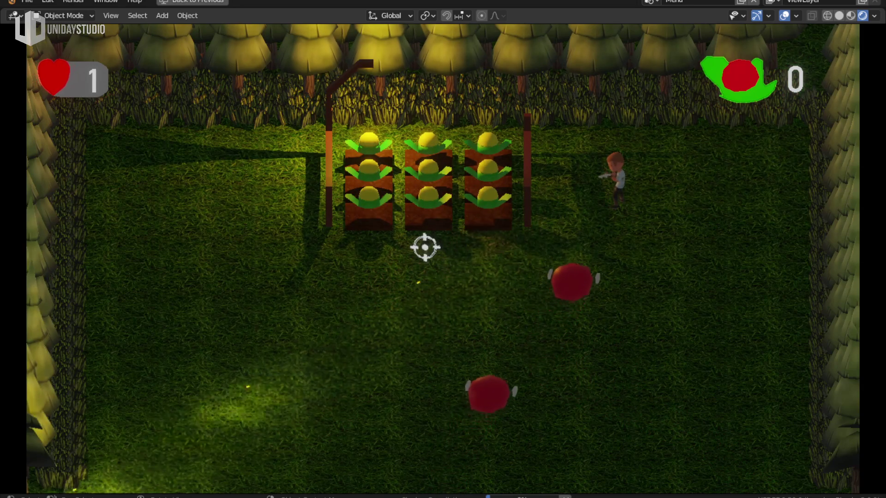
{"action": "left_click", "coordinate": [526, 283]}
{"action": "key", "text": "d"}
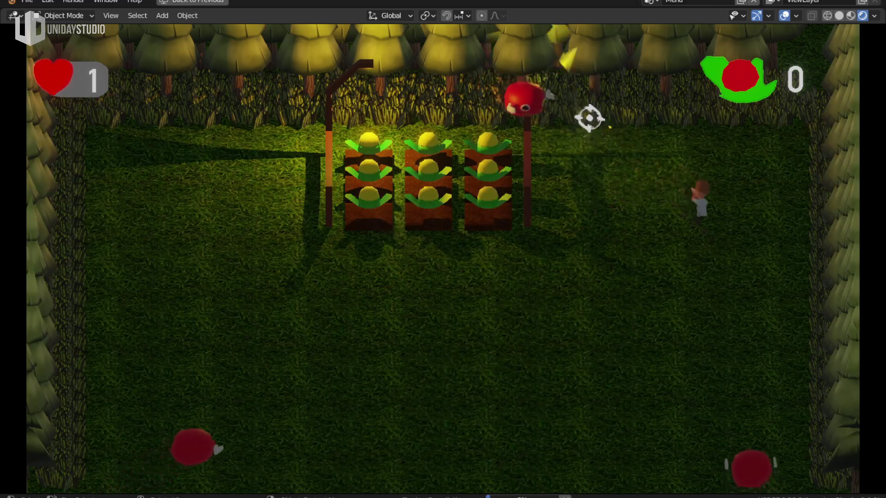
{"action": "key", "text": "a"}
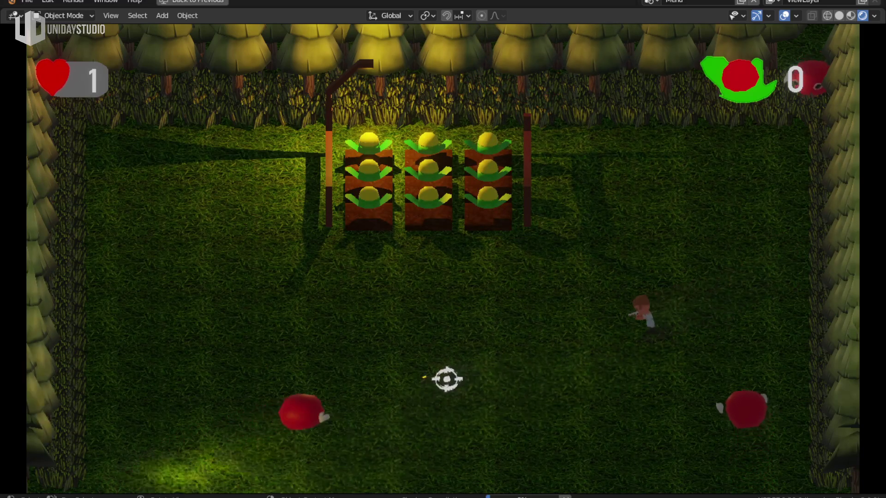
{"action": "left_click", "coordinate": [369, 395]}
{"action": "key", "text": "a"}
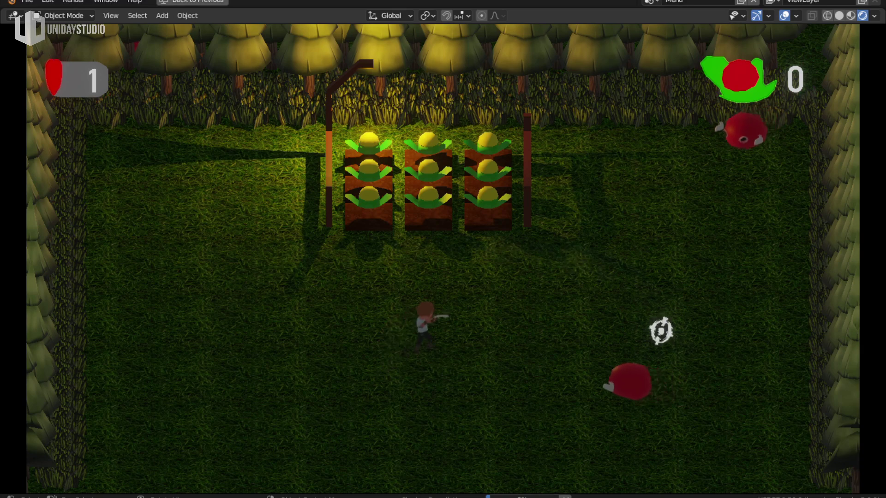
{"action": "left_click", "coordinate": [649, 367]}
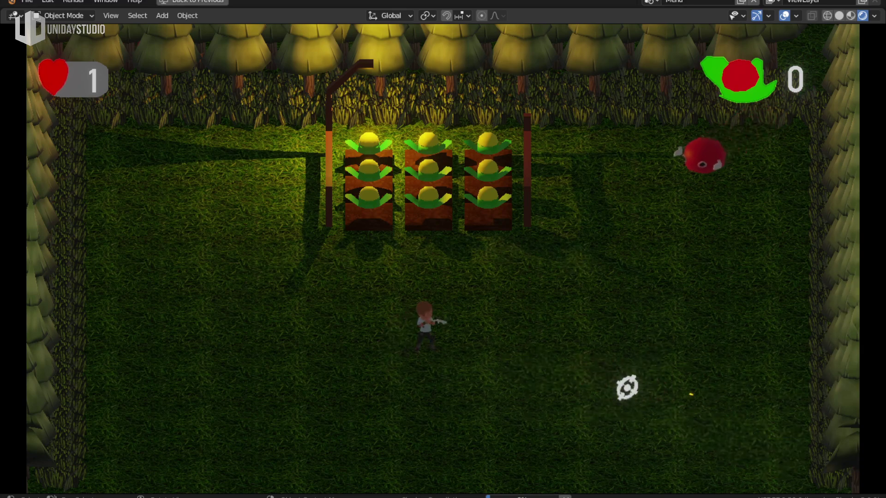
{"action": "left_click", "coordinate": [572, 247]}
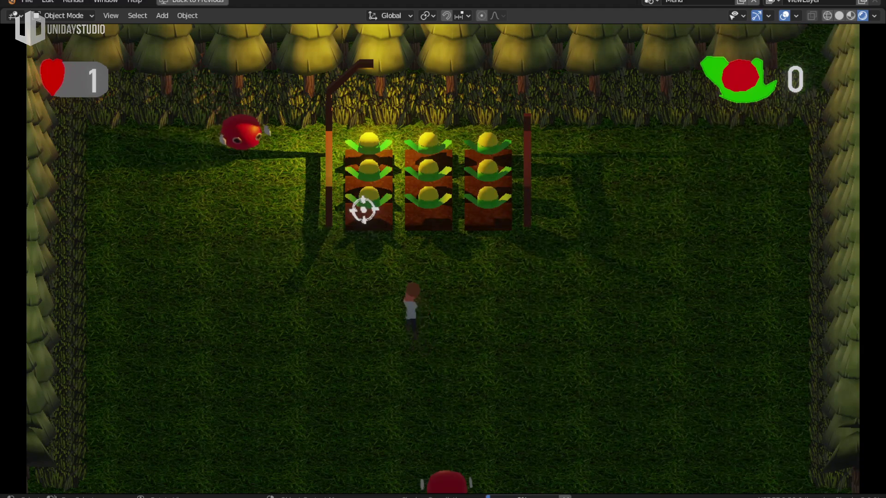
Move around the crops while shooting the red enemies on the left and right
{"action": "key", "text": "w"}
{"action": "key", "text": "a"}
{"action": "left_click", "coordinate": [249, 138]}
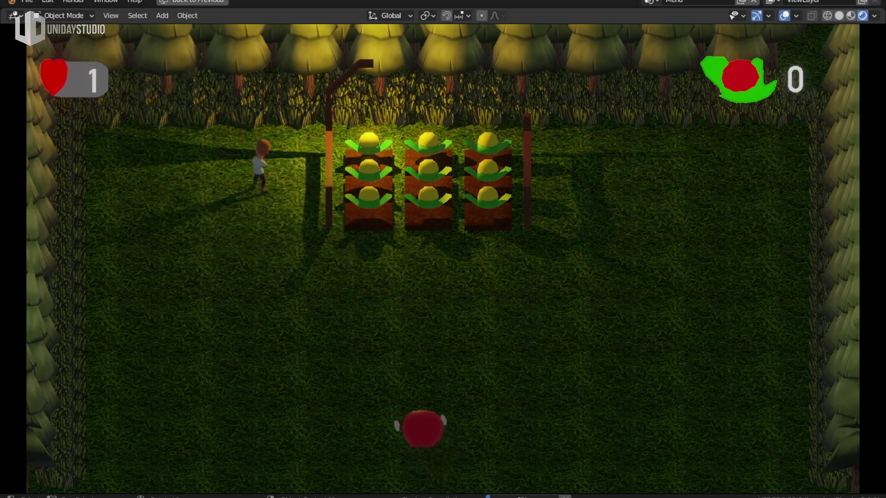
{"action": "key", "text": "d"}
{"action": "left_click", "coordinate": [510, 301]}
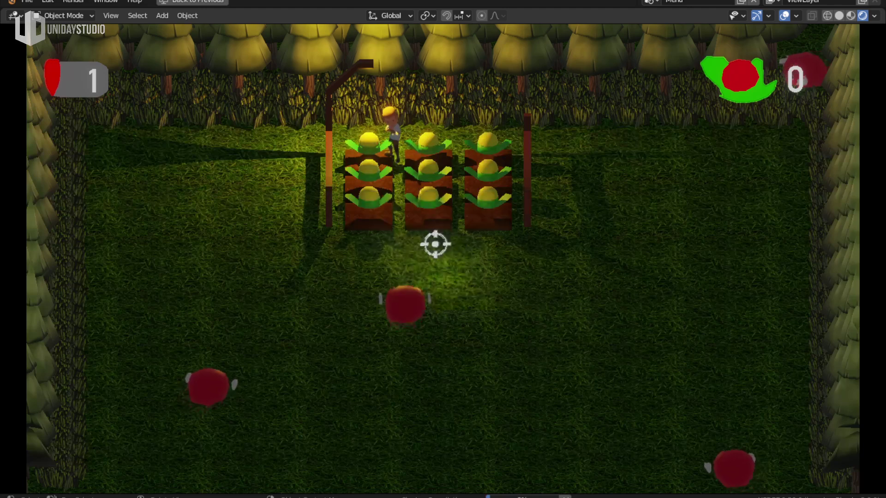
{"action": "left_click", "coordinate": [400, 245]}
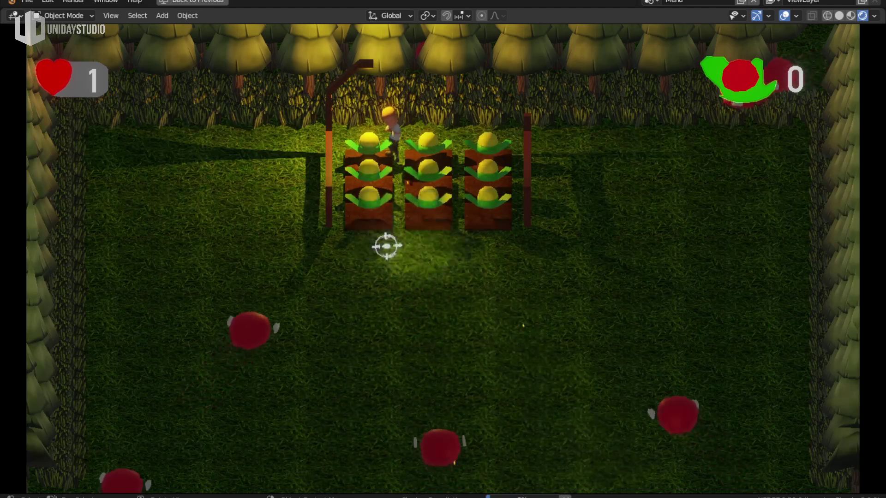
{"action": "key", "text": "s"}
{"action": "left_click", "coordinate": [271, 288]}
{"action": "key", "text": "s"}
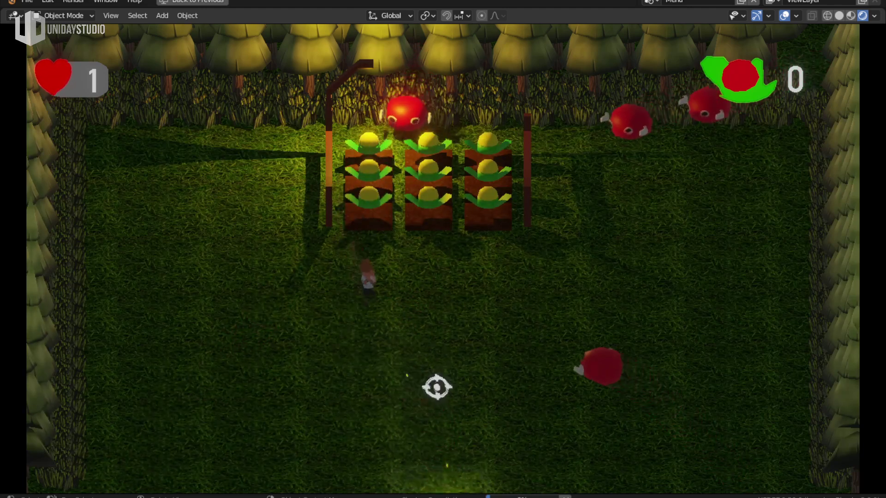
{"action": "key", "text": "d"}
{"action": "left_click", "coordinate": [725, 268]}
{"action": "key", "text": "w"}
{"action": "key", "text": "d"}
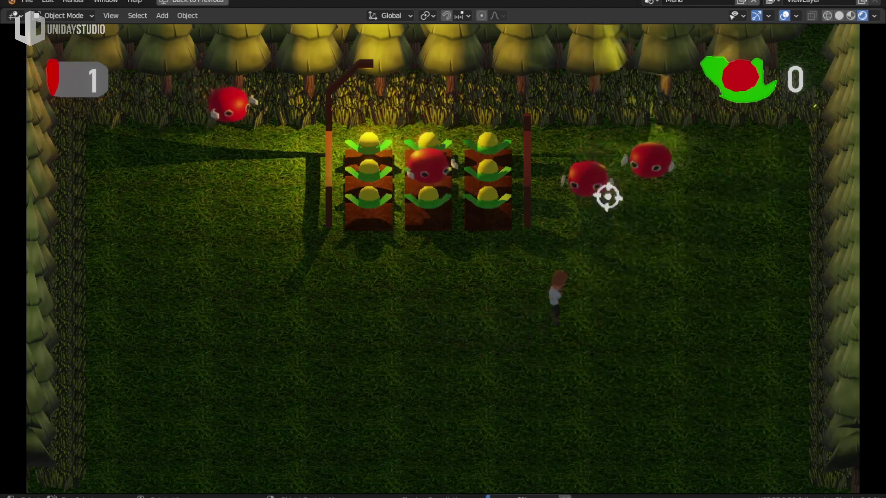
{"action": "left_click", "coordinate": [607, 195]}
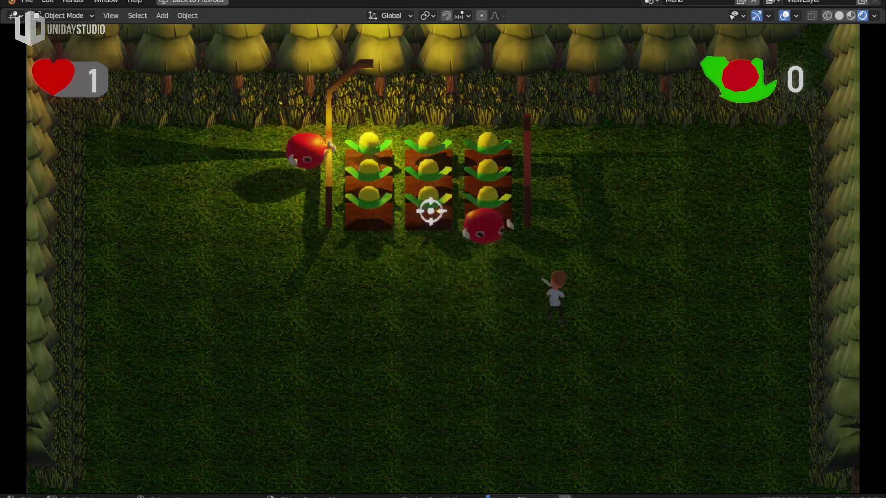
Keep firing at enemies near the crops and lower right while moving down the field
{"action": "key", "text": "s"}
{"action": "key", "text": "d"}
{"action": "left_click", "coordinate": [419, 312]}
{"action": "key", "text": "a"}
{"action": "key", "text": "a"}
{"action": "key", "text": "w"}
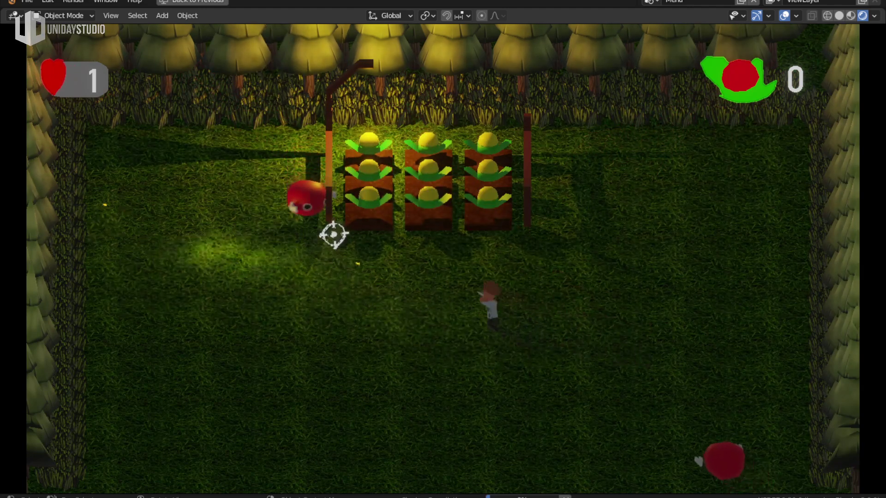
{"action": "left_click", "coordinate": [297, 190]}
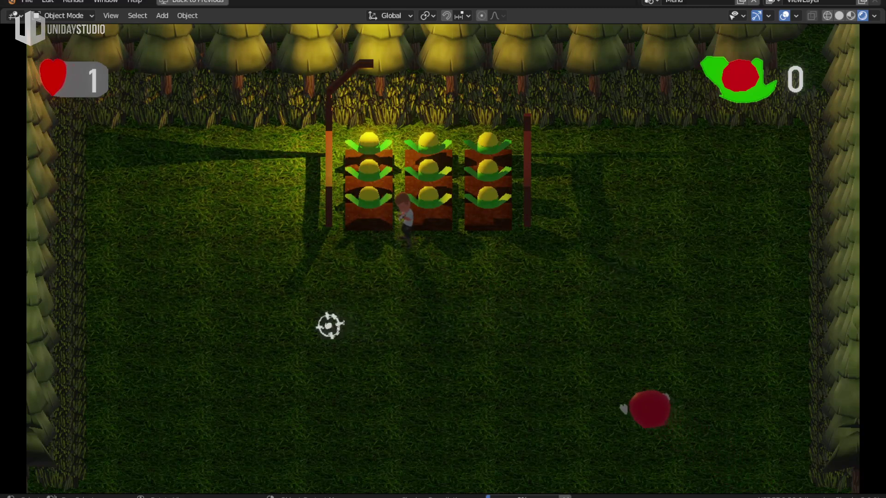
{"action": "left_click", "coordinate": [515, 317]}
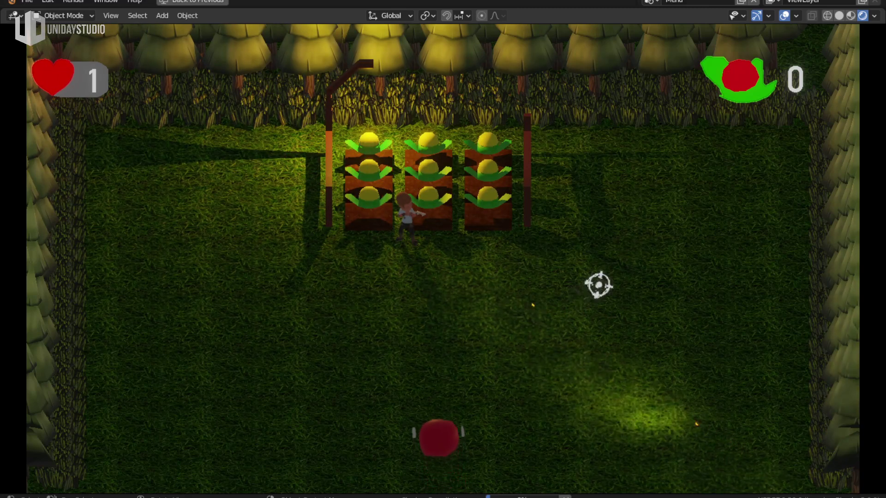
{"action": "left_click", "coordinate": [432, 329]}
{"action": "key", "text": "s"}
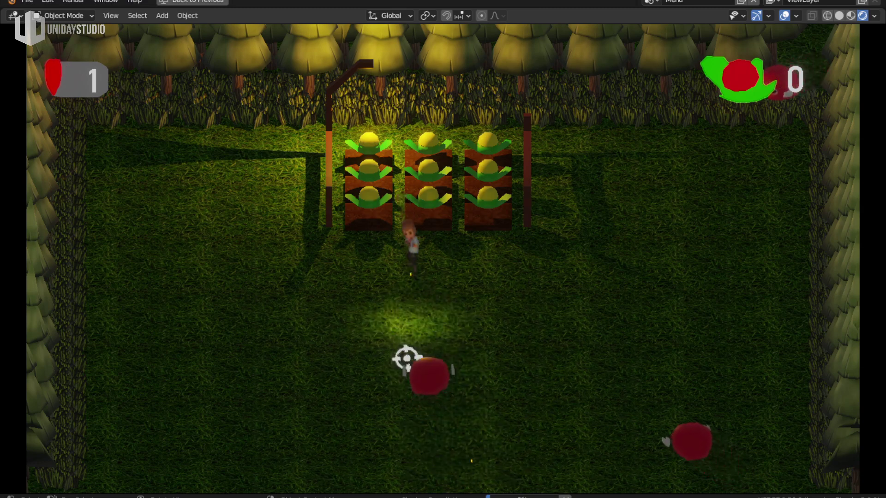
{"action": "left_click", "coordinate": [406, 358]}
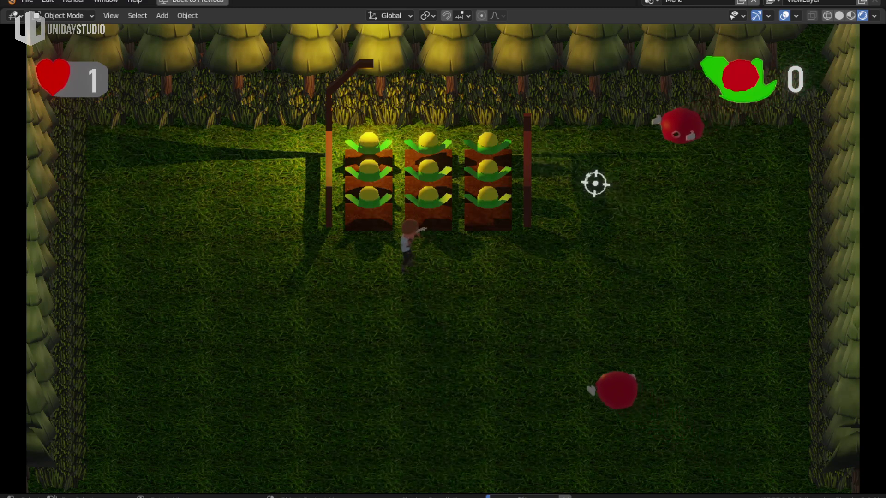
{"action": "left_click", "coordinate": [576, 172]}
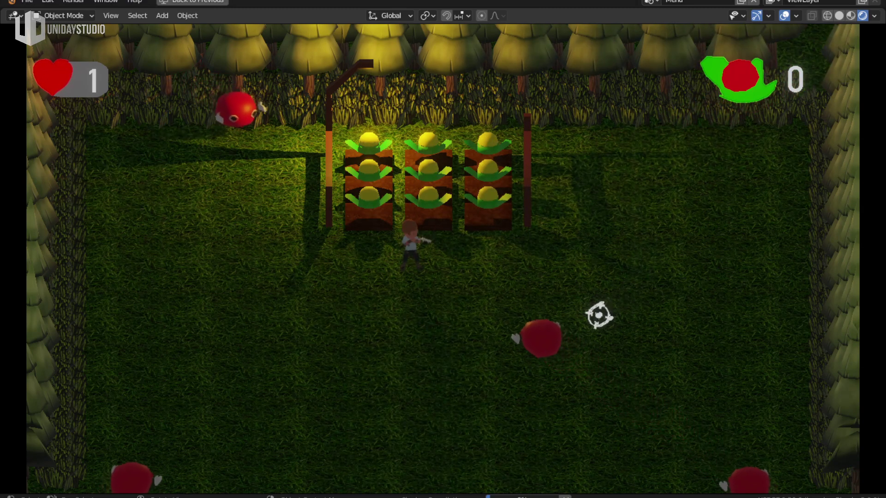
{"action": "left_click", "coordinate": [437, 358]}
{"action": "left_click", "coordinate": [535, 340]}
{"action": "left_click", "coordinate": [452, 144]}
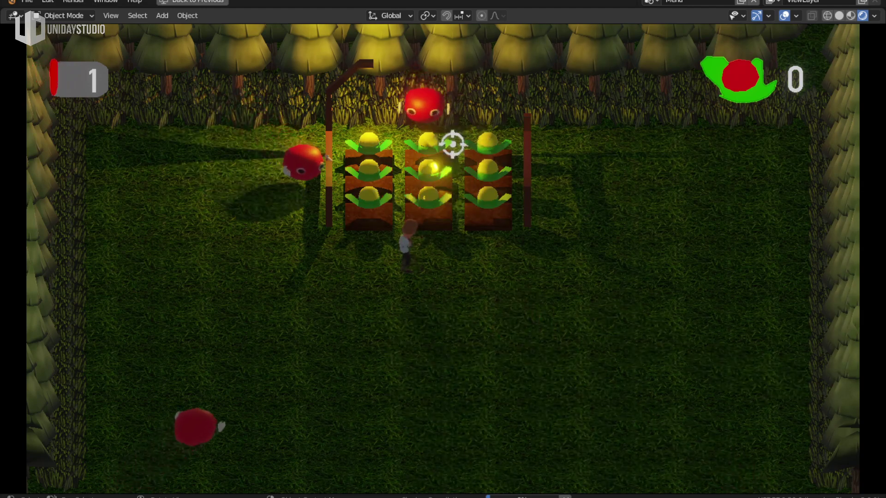
{"action": "key", "text": "s"}
{"action": "key", "text": "d"}
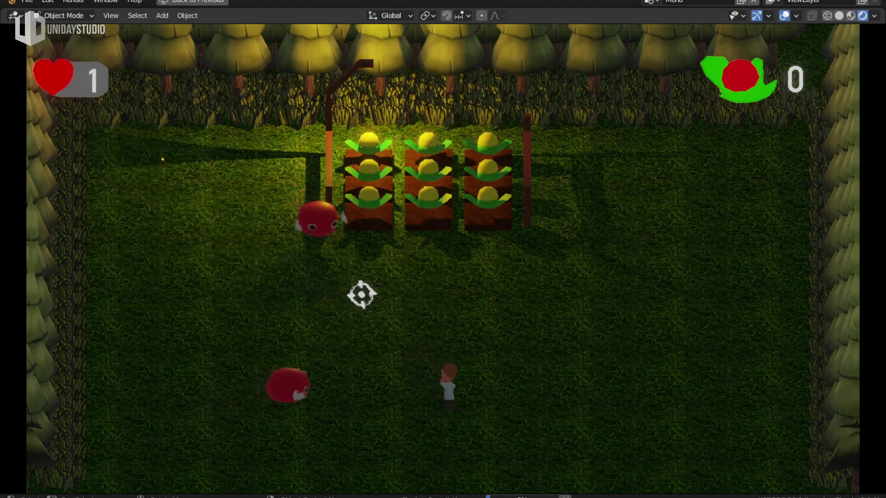
{"action": "left_click", "coordinate": [429, 373]}
Walk the player up-left toward the crops as the run ends
{"action": "key", "text": "w"}
{"action": "key", "text": "a"}
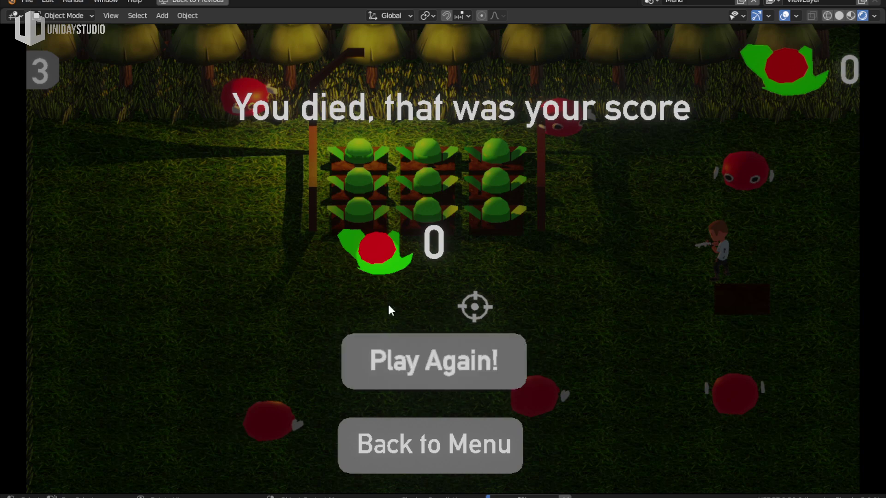
Restart after dying and play on, walking with W/S/D and firing at enemies left and right
{"action": "left_click", "coordinate": [461, 367]}
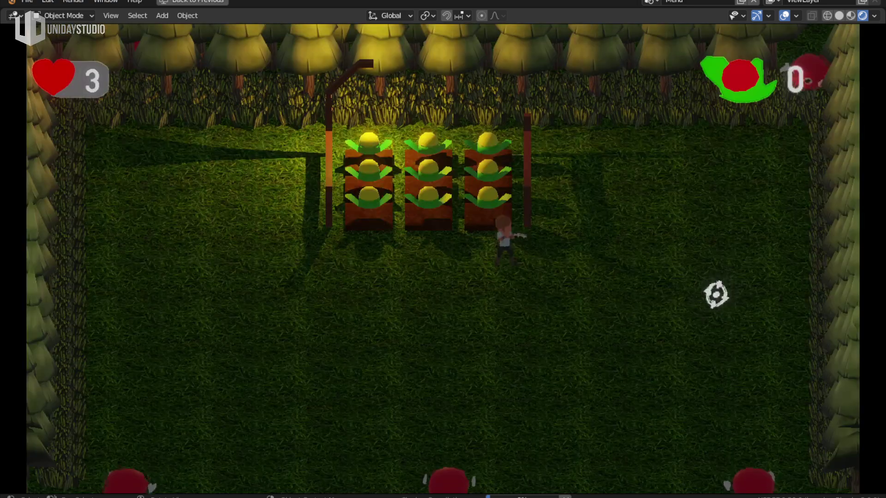
{"action": "key", "text": "s"}
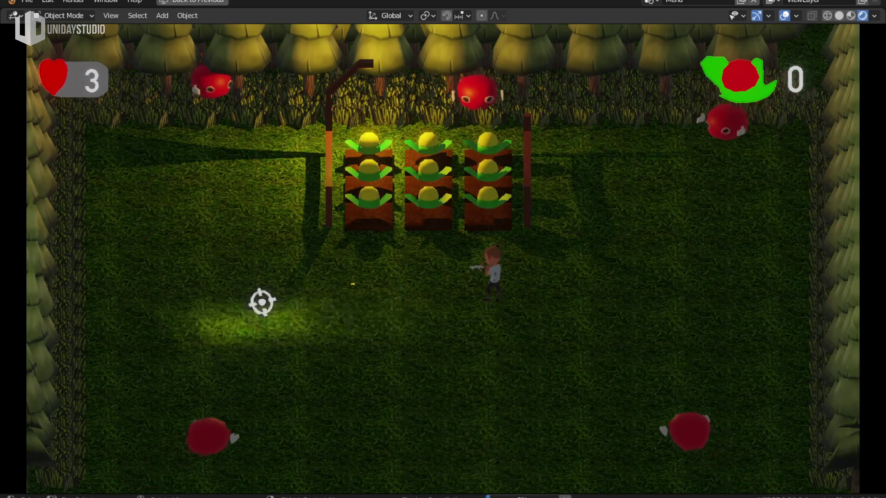
{"action": "left_click", "coordinate": [313, 348]}
{"action": "left_click", "coordinate": [348, 364]}
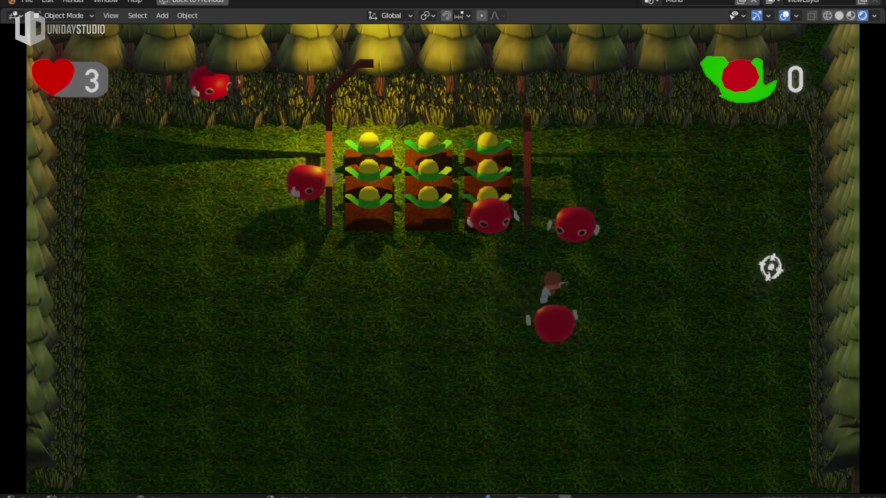
{"action": "key", "text": "s"}
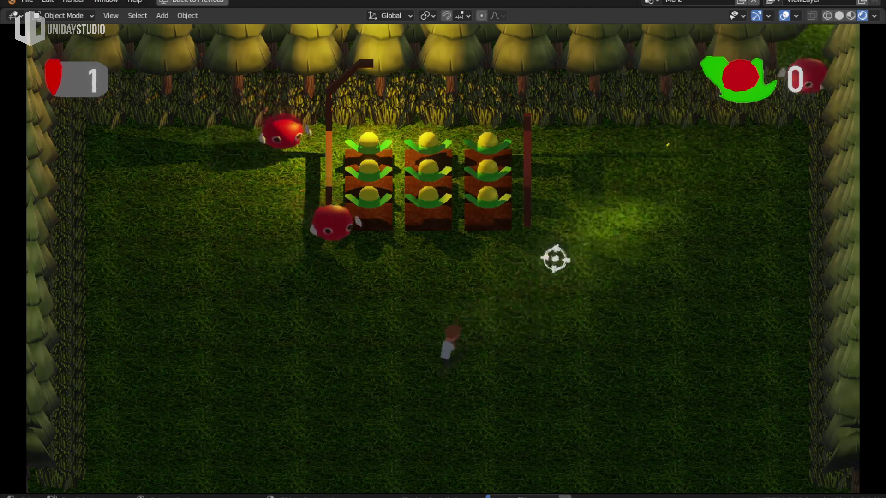
{"action": "key", "text": "w"}
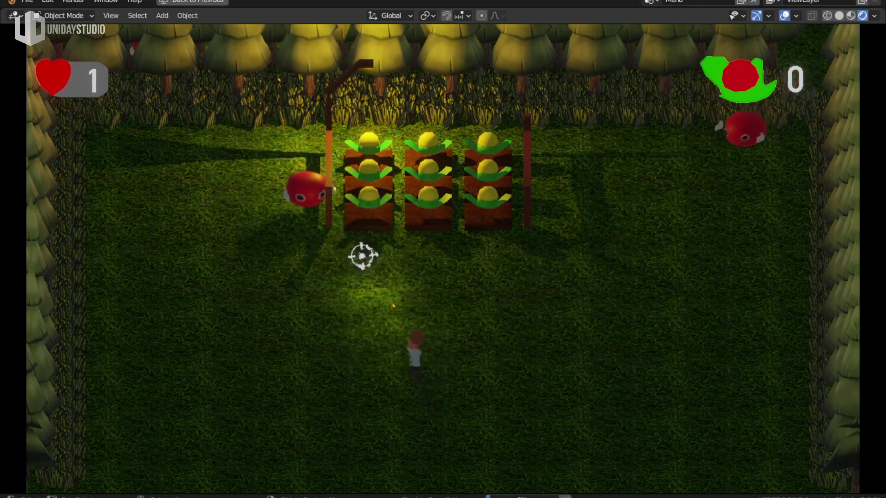
{"action": "key", "text": "d"}
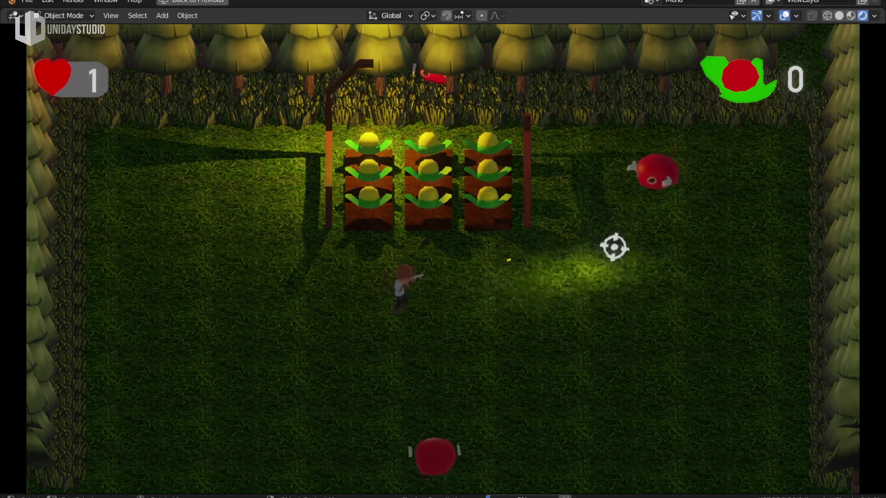
{"action": "left_click", "coordinate": [595, 233]}
{"action": "key", "text": "s"}
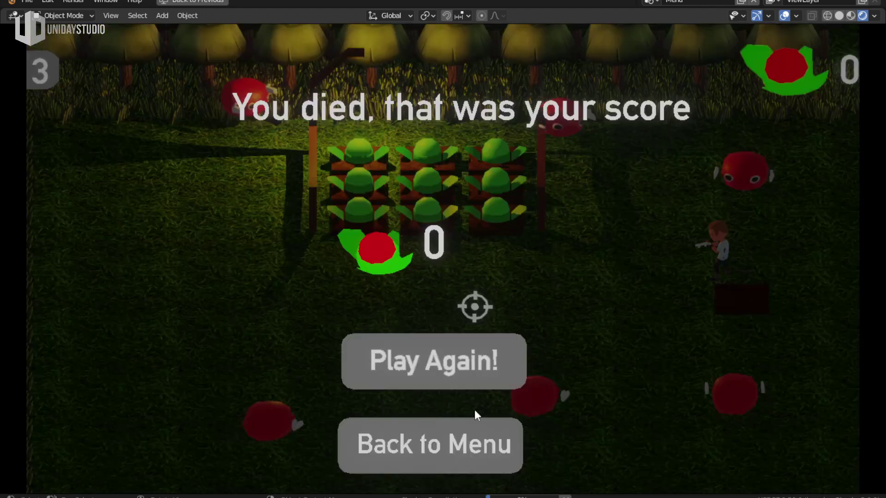
Start a fresh round and shoot the red enemies attacking the crop beds
{"action": "left_click", "coordinate": [471, 383]}
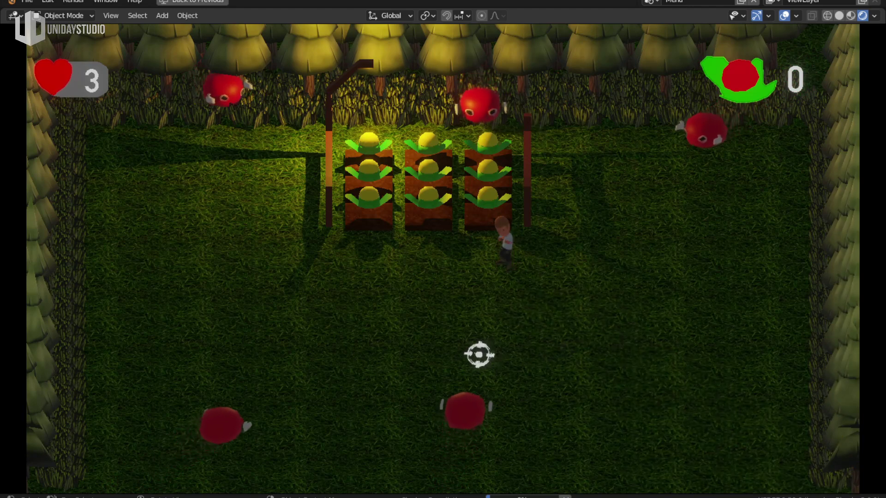
{"action": "key", "text": "s"}
{"action": "key", "text": "a"}
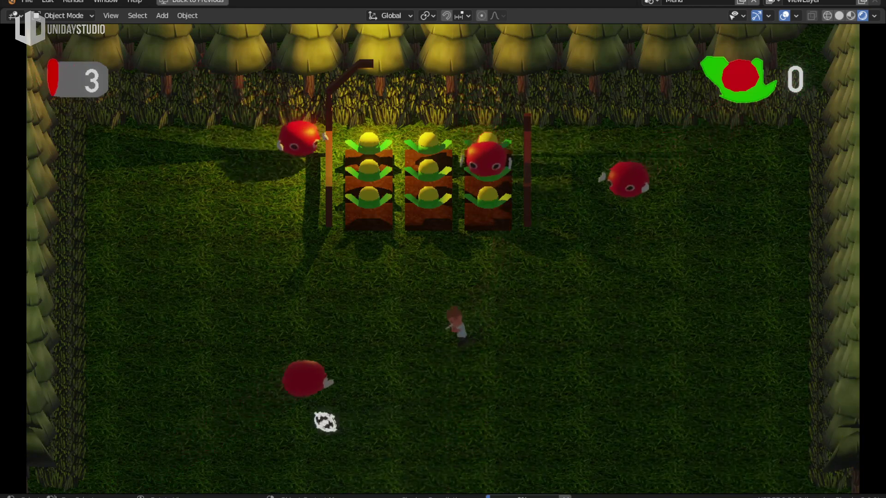
{"action": "left_click", "coordinate": [230, 398]}
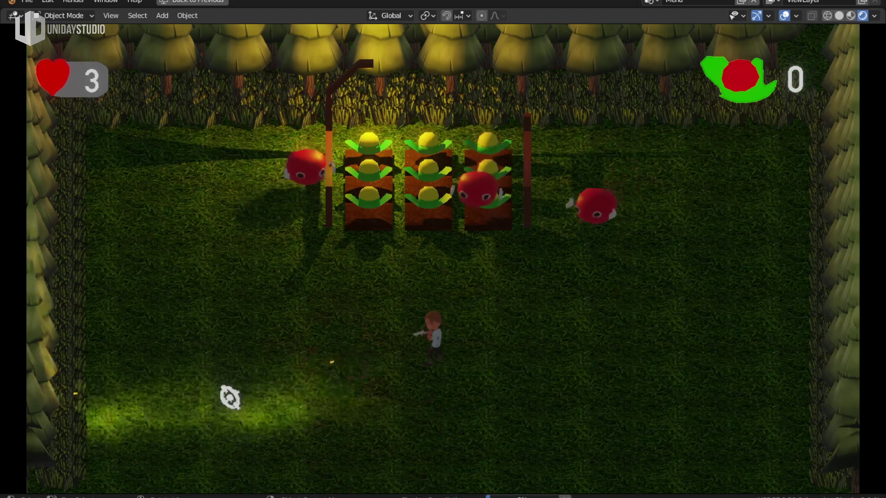
{"action": "left_click", "coordinate": [322, 246]}
{"action": "left_click", "coordinate": [334, 243]}
{"action": "left_click", "coordinate": [552, 248]}
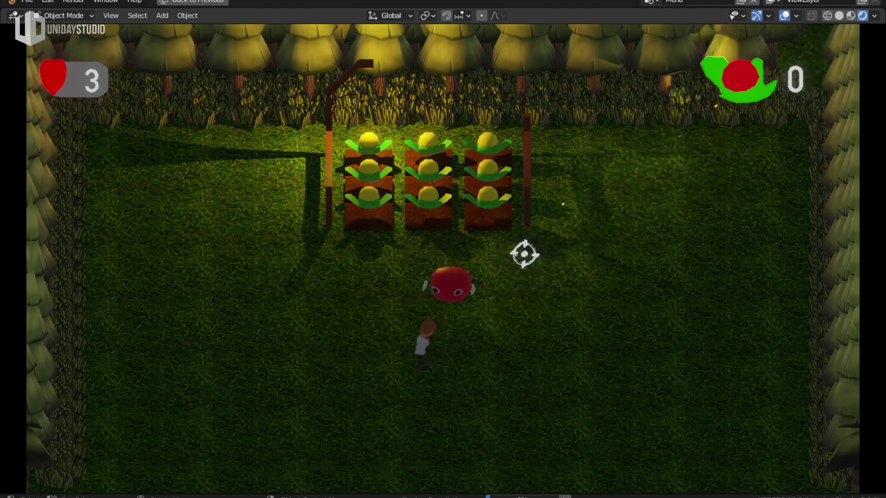
{"action": "left_click", "coordinate": [435, 288]}
{"action": "key", "text": "s"}
{"action": "key", "text": "w"}
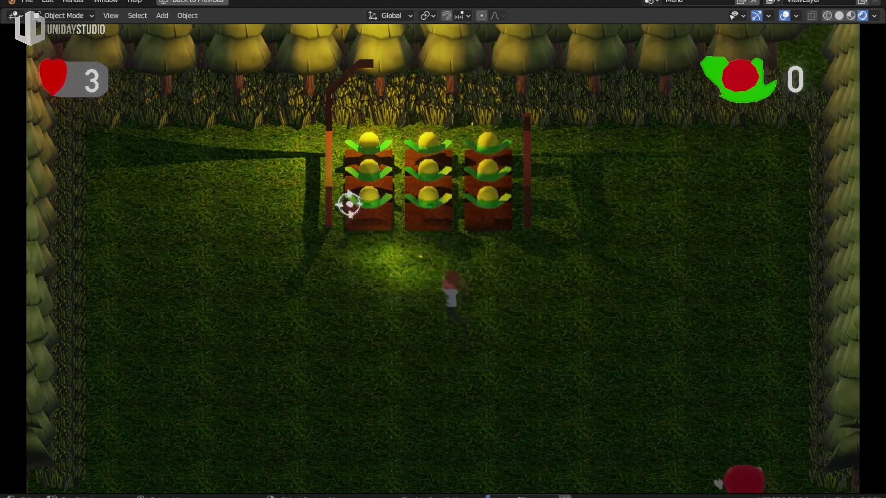
{"action": "left_click", "coordinate": [579, 349]}
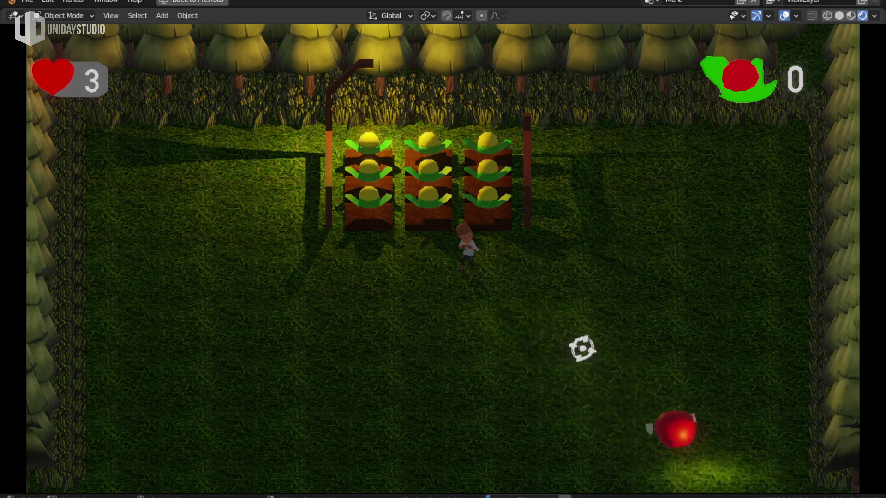
Walk left across the field and shoot enemies at the bottom-left and right side
{"action": "key", "text": "d"}
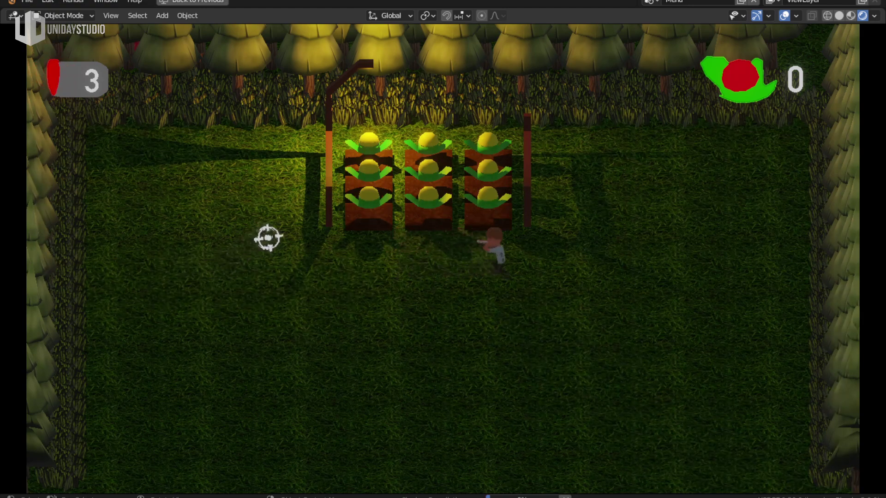
{"action": "key", "text": "a"}
{"action": "left_click", "coordinate": [318, 242]}
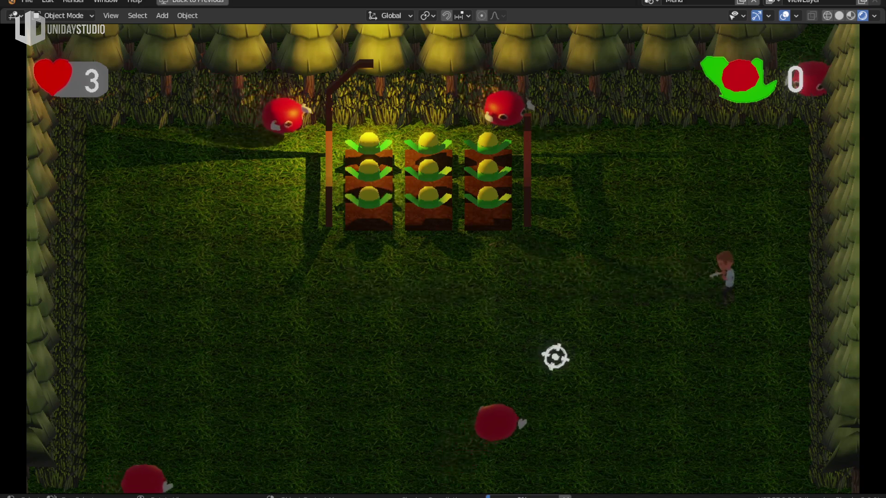
{"action": "key", "text": "s"}
{"action": "key", "text": "a"}
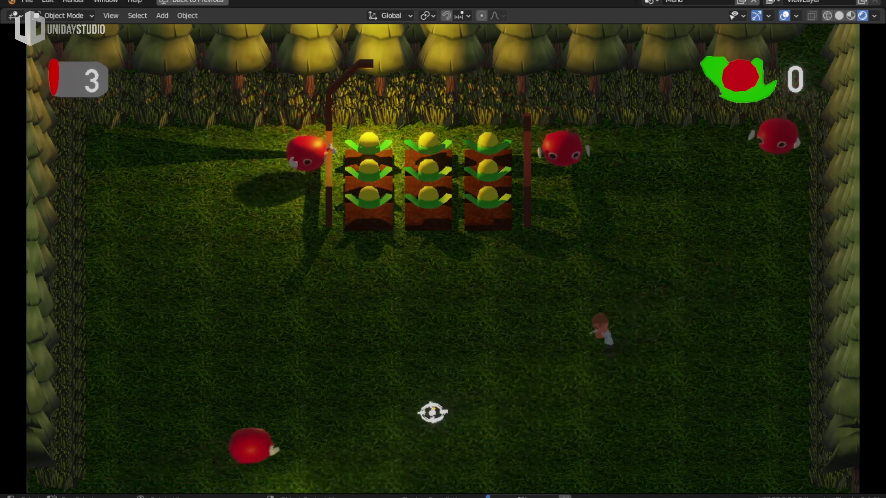
{"action": "key", "text": "a"}
{"action": "left_click", "coordinate": [295, 422]}
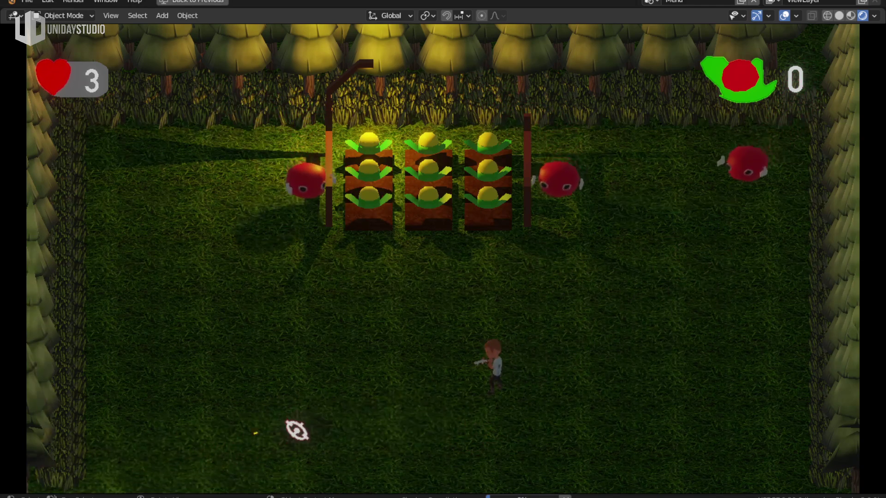
{"action": "left_click", "coordinate": [419, 268]}
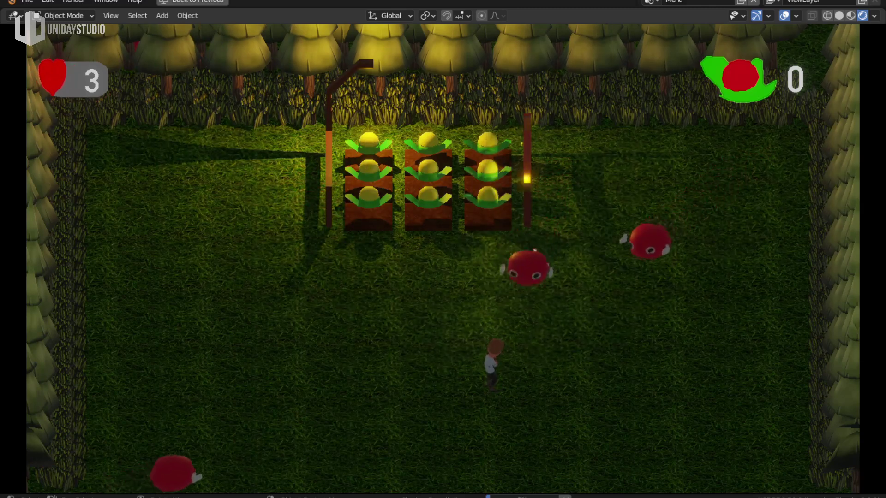
{"action": "left_click", "coordinate": [529, 270]}
{"action": "left_click", "coordinate": [623, 279]}
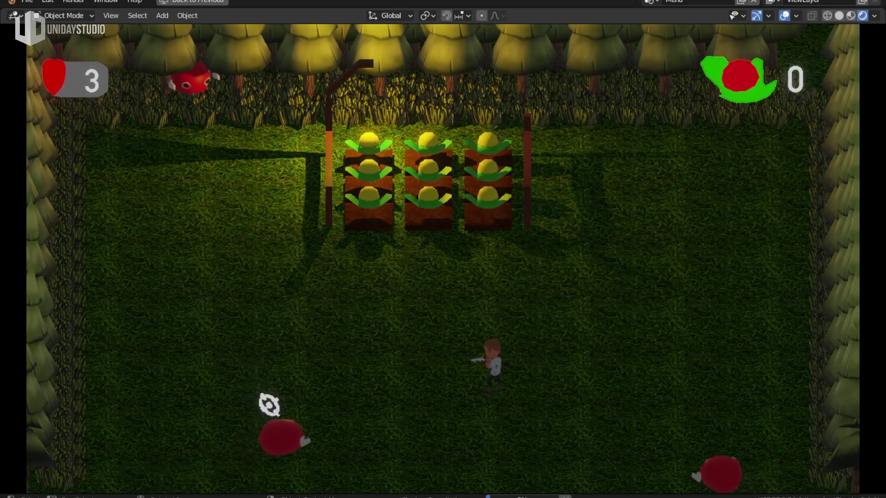
{"action": "left_click", "coordinate": [295, 429]}
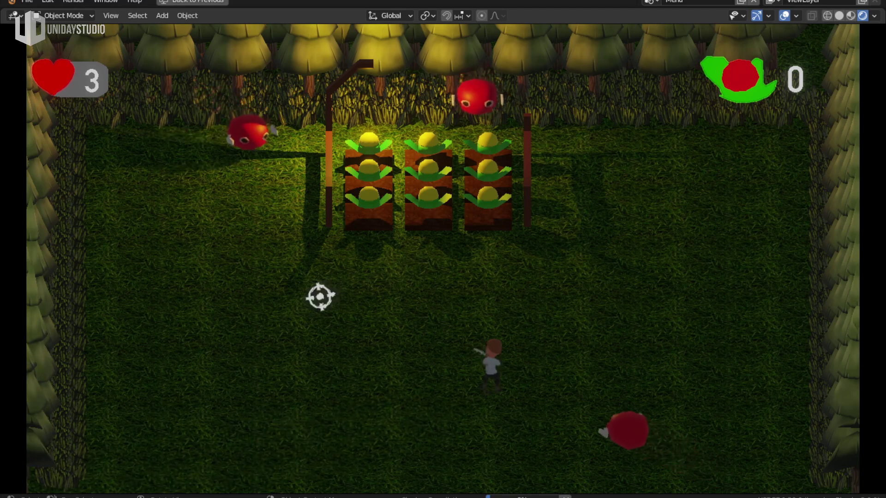
Keep shooting the wanderers around the crops, the left post and the lower right
{"action": "left_click", "coordinate": [291, 162]}
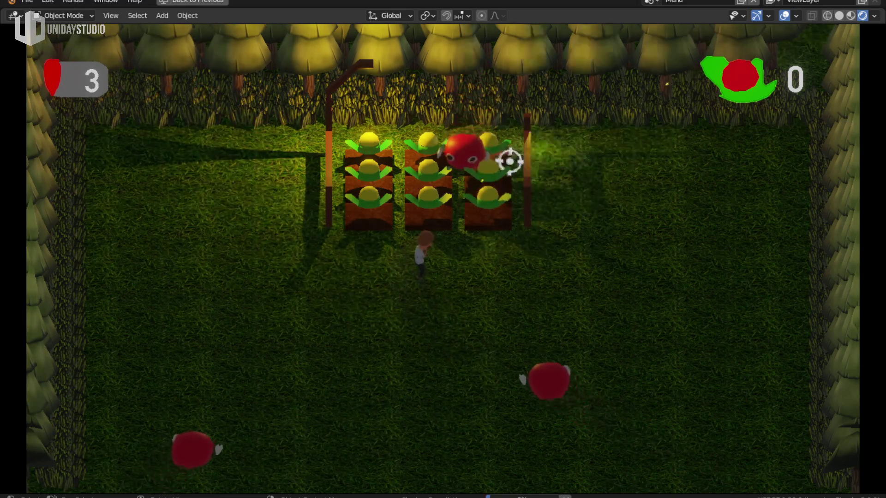
{"action": "left_click", "coordinate": [462, 162]}
{"action": "left_click", "coordinate": [503, 351]}
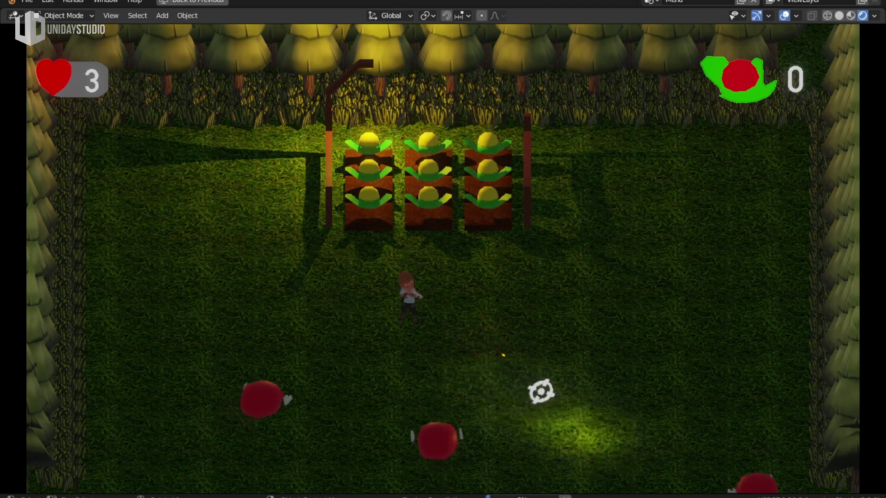
{"action": "left_click", "coordinate": [296, 397]}
{"action": "left_click", "coordinate": [413, 410]}
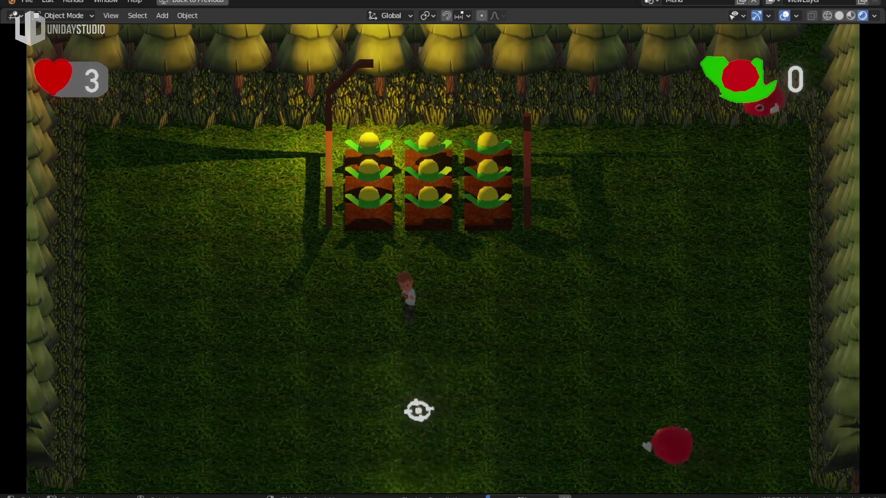
{"action": "left_click", "coordinate": [572, 379]}
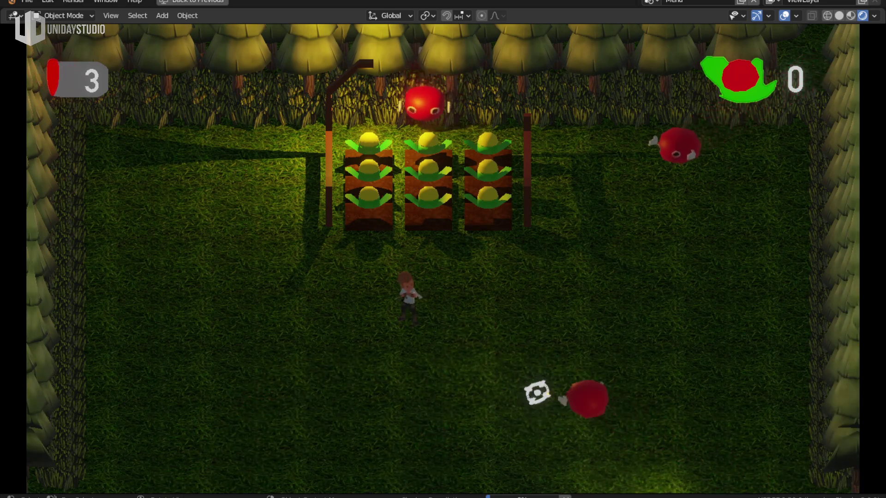
{"action": "left_click", "coordinate": [565, 379]}
{"action": "left_click", "coordinate": [434, 193]}
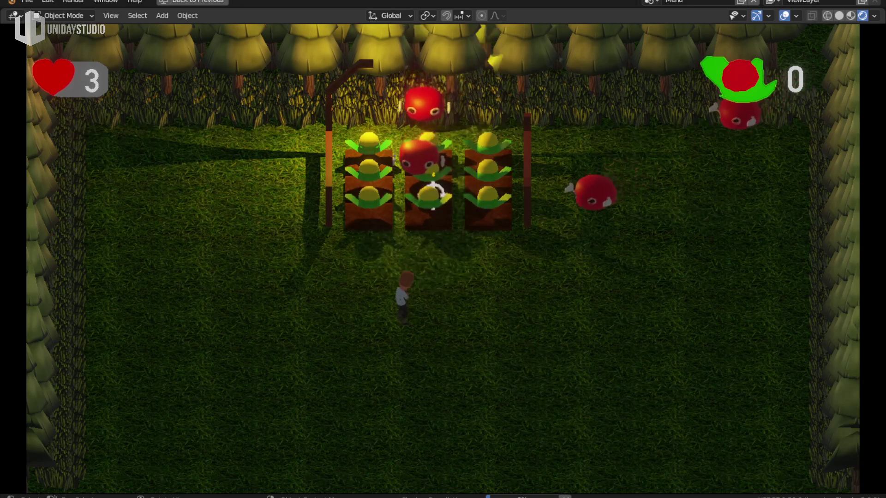
{"action": "left_click", "coordinate": [552, 219]}
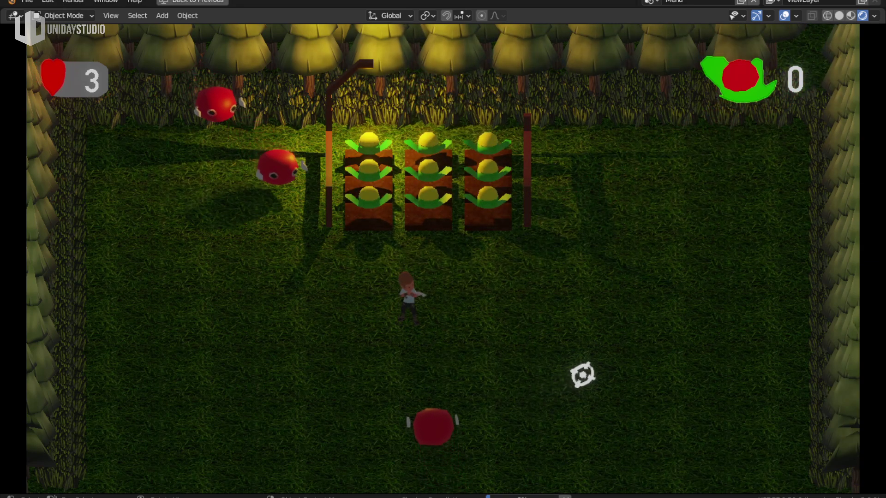
{"action": "left_click", "coordinate": [313, 208]}
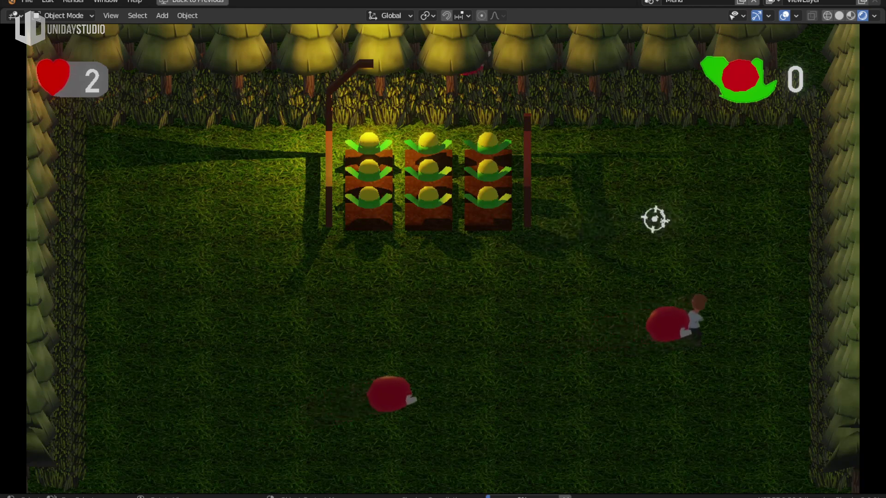
{"action": "left_click", "coordinate": [501, 287]}
{"action": "left_click", "coordinate": [451, 347]}
{"action": "left_click", "coordinate": [361, 363]}
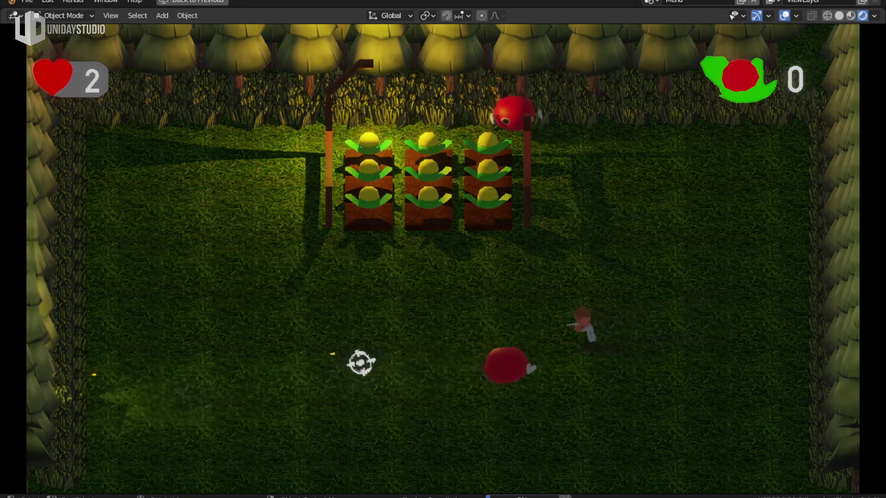
Dodge around the crops and shoot red enemies at lower right and beside the crops
{"action": "key", "text": "a"}
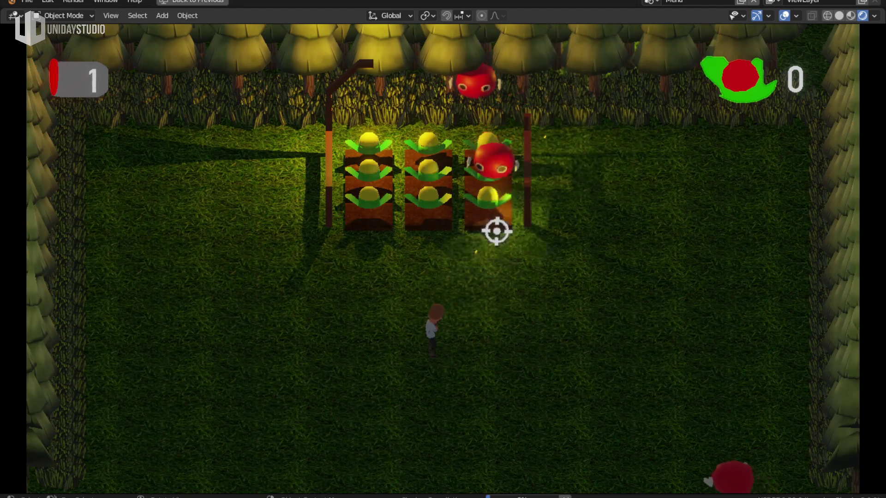
{"action": "key", "text": "w"}
{"action": "key", "text": "d"}
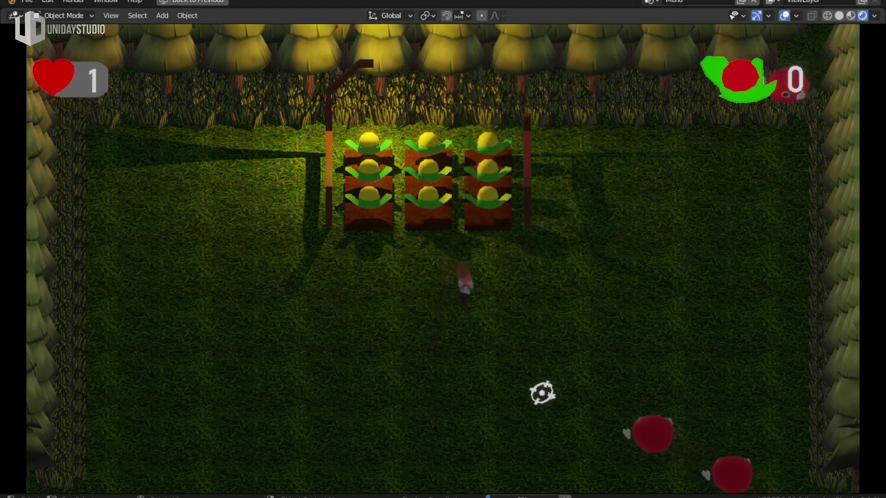
{"action": "left_click", "coordinate": [600, 393]}
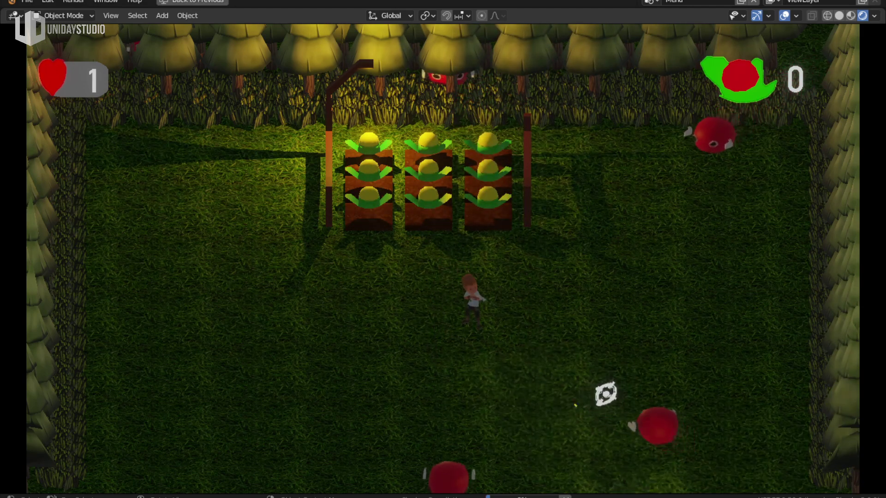
{"action": "left_click", "coordinate": [604, 394]}
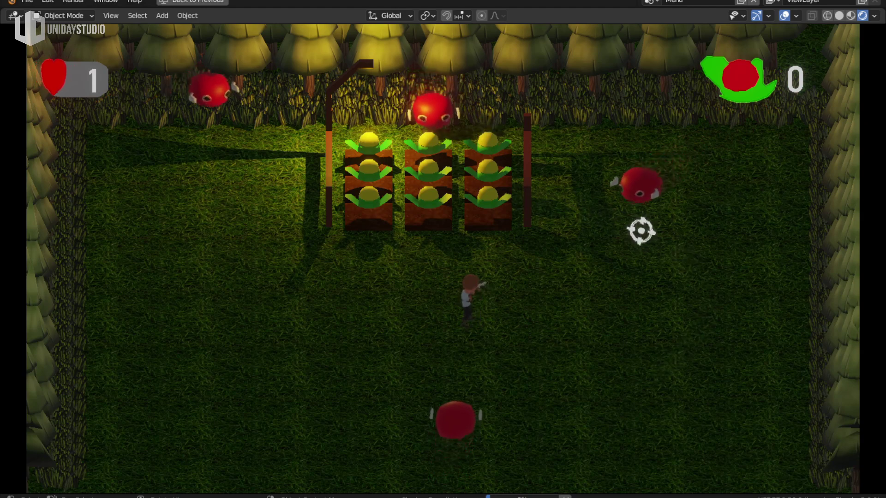
{"action": "key", "text": "w"}
{"action": "left_click", "coordinate": [605, 214]}
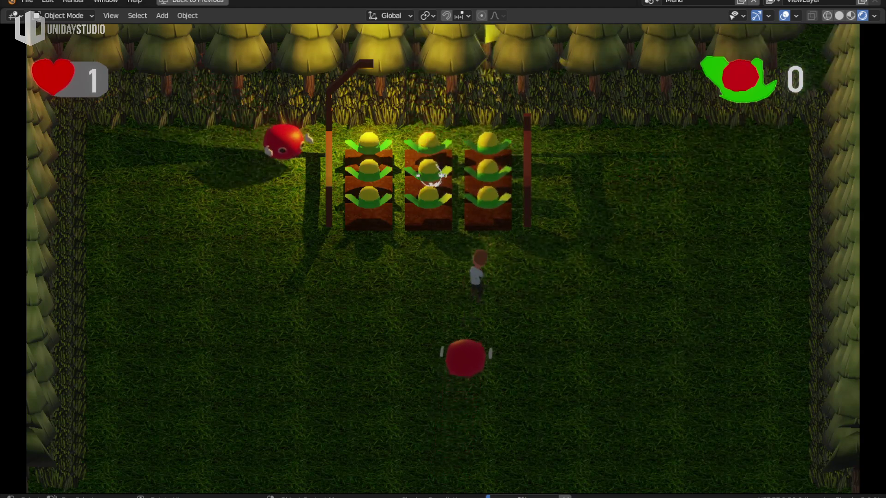
{"action": "left_click", "coordinate": [307, 206]}
{"action": "key", "text": "a"}
{"action": "key", "text": "w"}
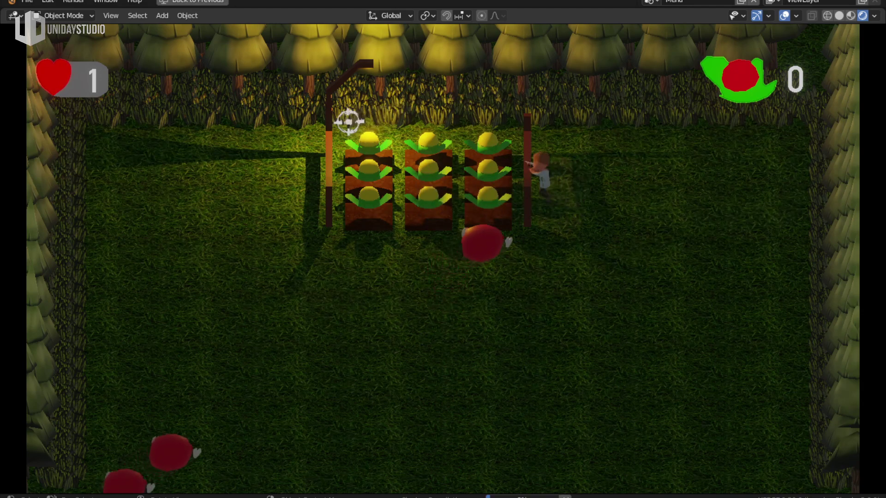
{"action": "key", "text": "a"}
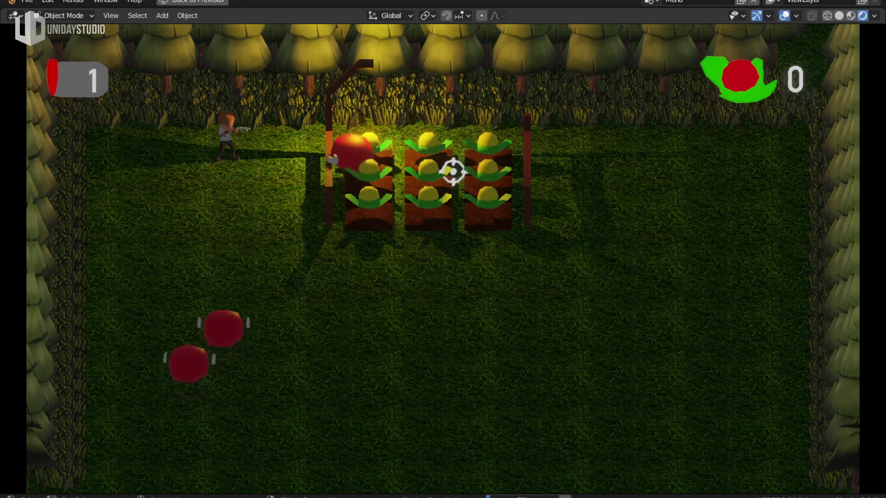
{"action": "left_click", "coordinate": [453, 172]}
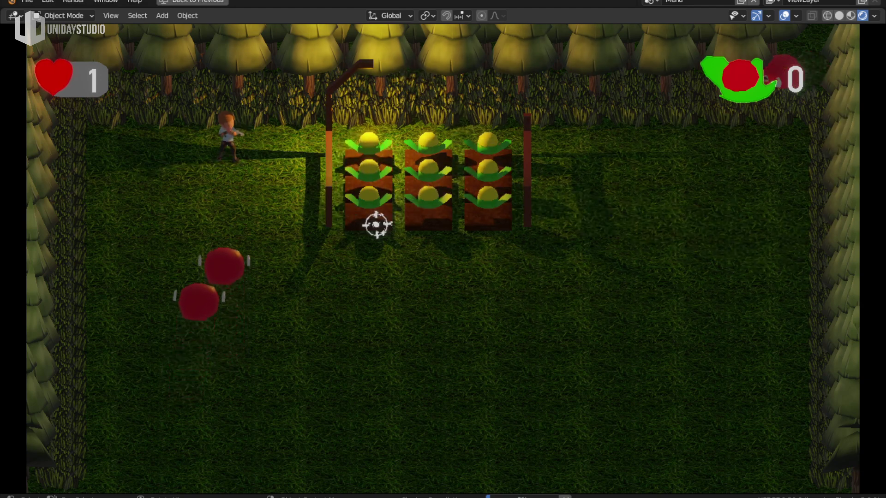
{"action": "left_click", "coordinate": [447, 180]}
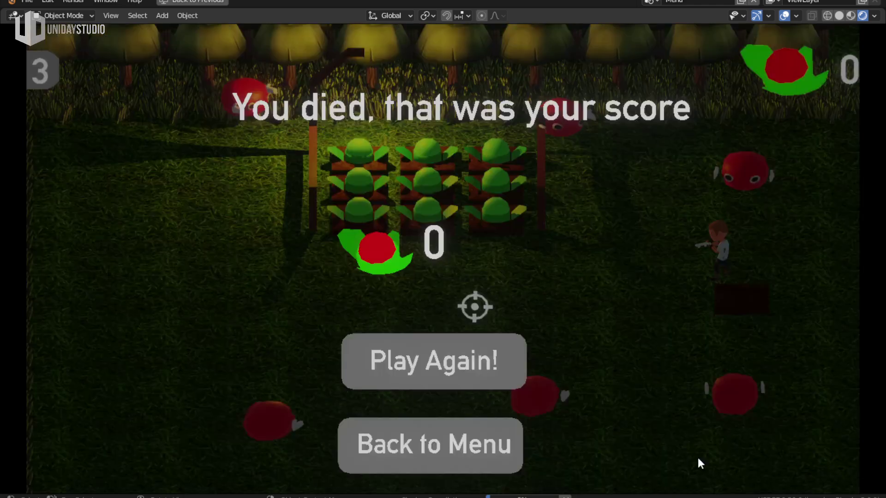
Go Back to Menu from the death screen, choose Exit the Game and confirm Yes
{"action": "left_click", "coordinate": [507, 450]}
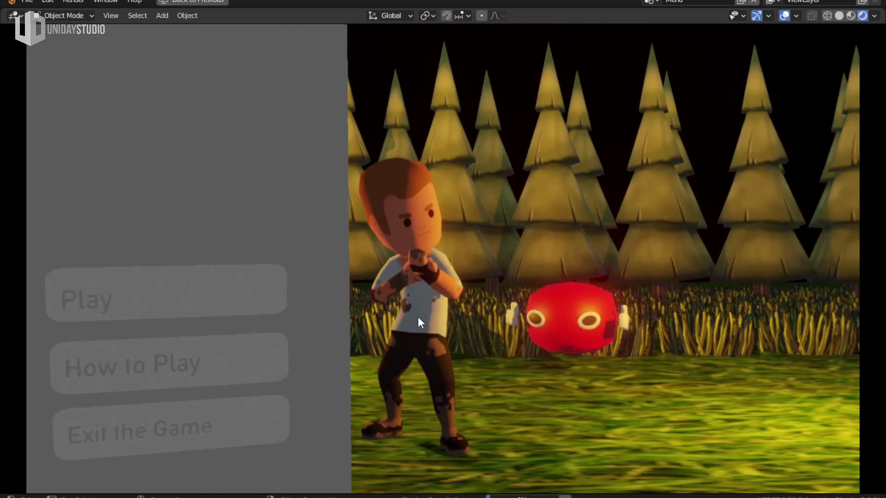
{"action": "left_click", "coordinate": [192, 441]}
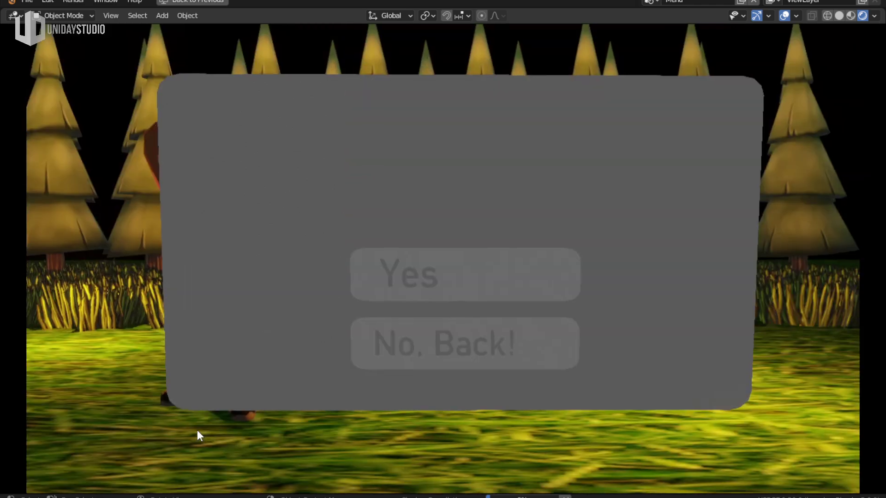
{"action": "left_click", "coordinate": [419, 294]}
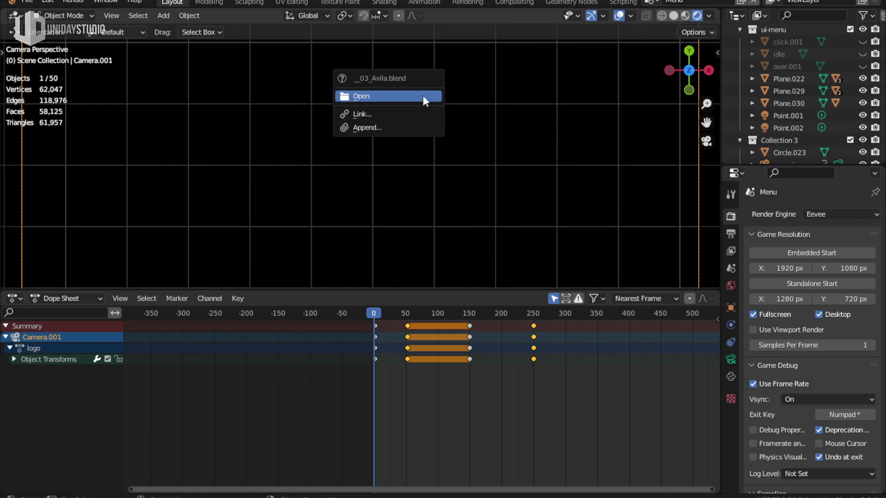
Maximize the viewport, enable X-ray, switch to Rendered shading and fit the camera frame
{"action": "left_click", "coordinate": [417, 96]}
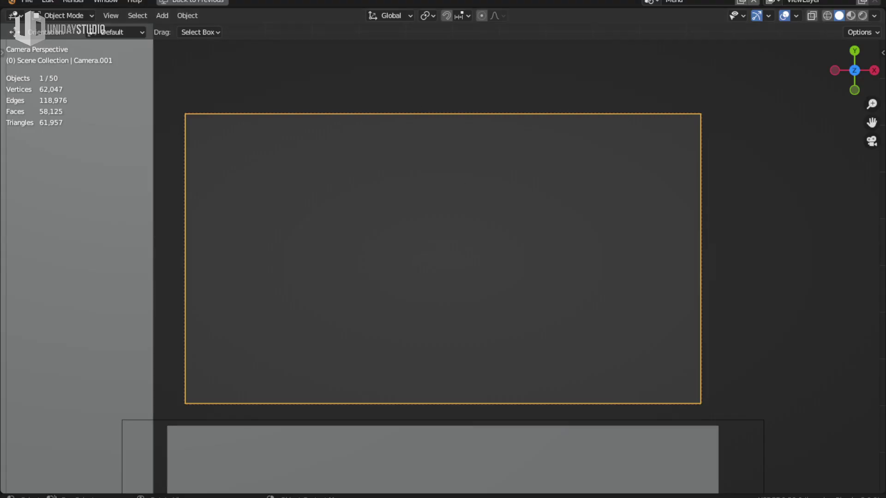
{"action": "key", "text": "alt+z"}
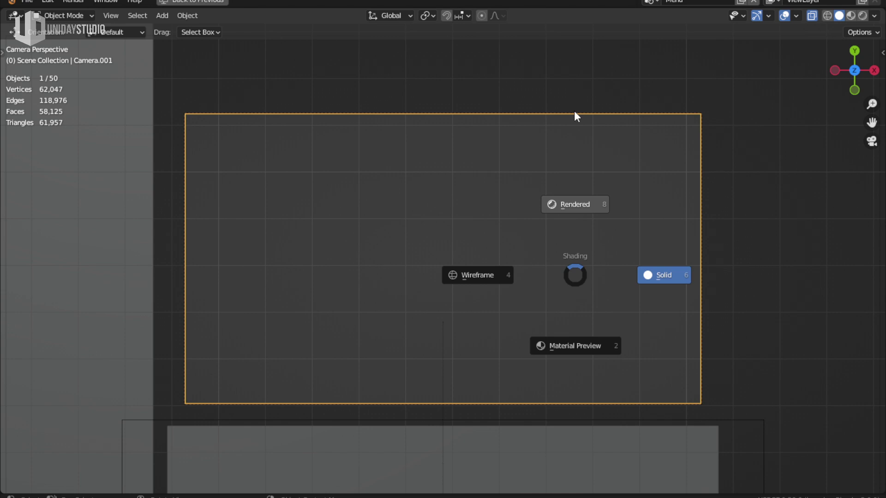
{"action": "left_click", "coordinate": [574, 111]}
{"action": "key", "text": "Home"}
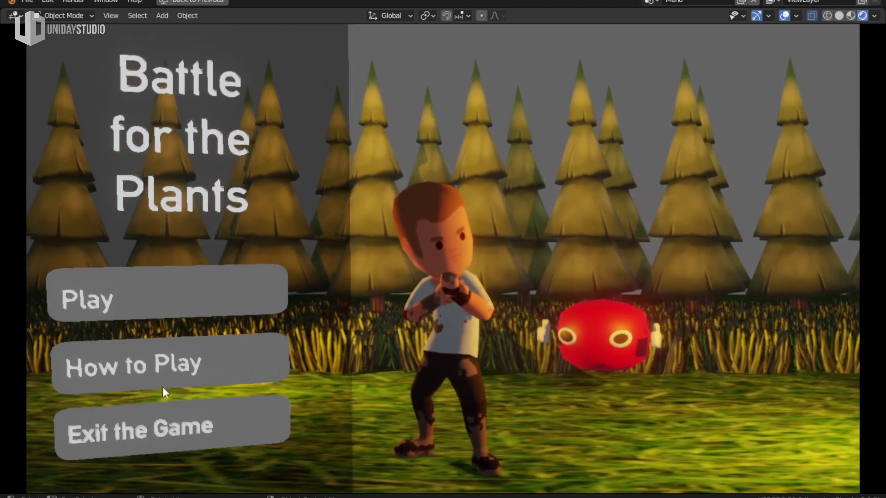
{"action": "left_click", "coordinate": [162, 387]}
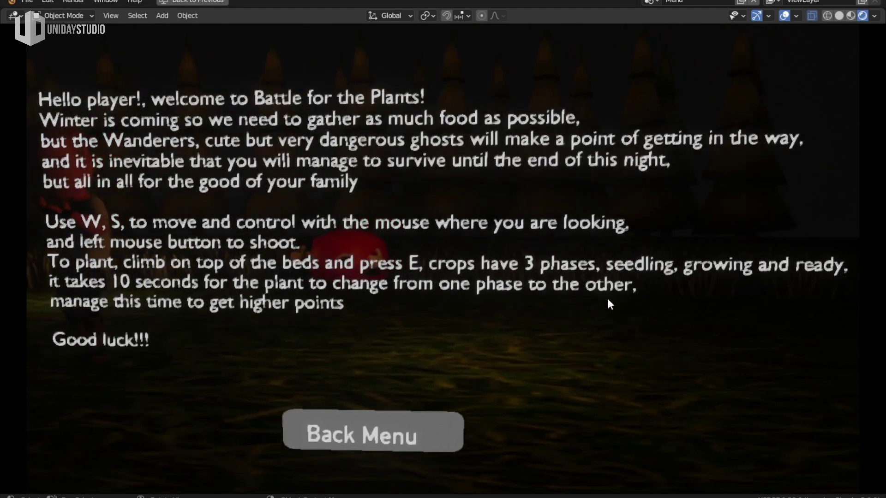
Return to the main menu, start a new game and shoot the lower red enemies
{"action": "left_click", "coordinate": [390, 437]}
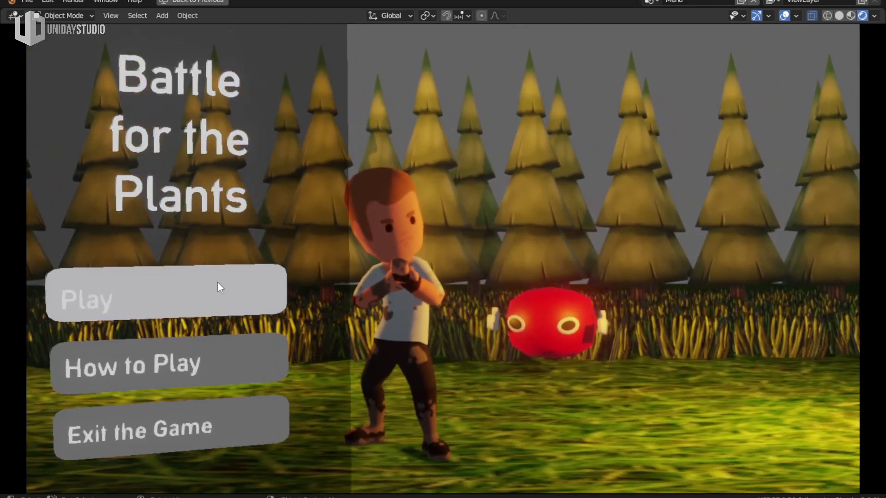
{"action": "left_click", "coordinate": [219, 286]}
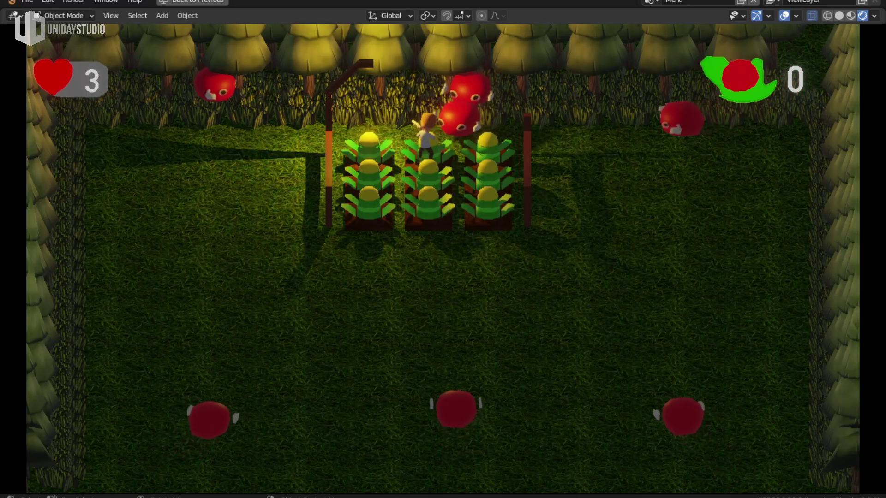
{"action": "key", "text": "s"}
{"action": "key", "text": "a"}
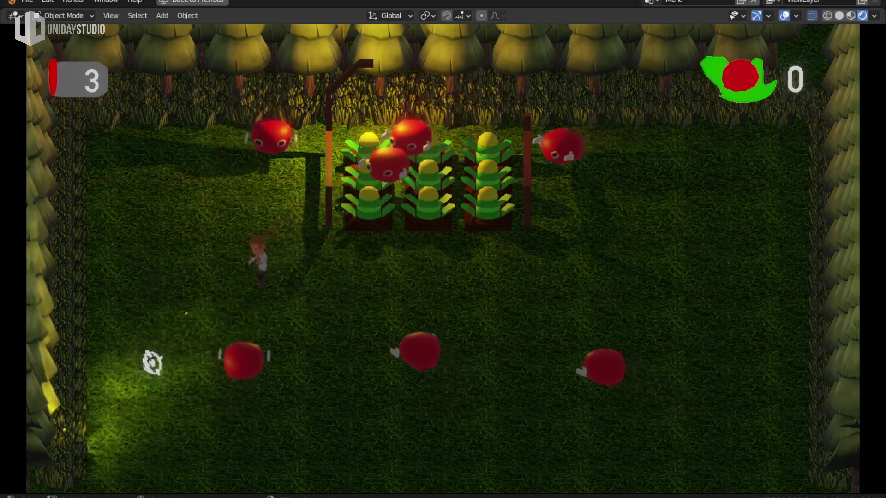
{"action": "left_click", "coordinate": [424, 341]}
{"action": "key", "text": "s"}
{"action": "key", "text": "d"}
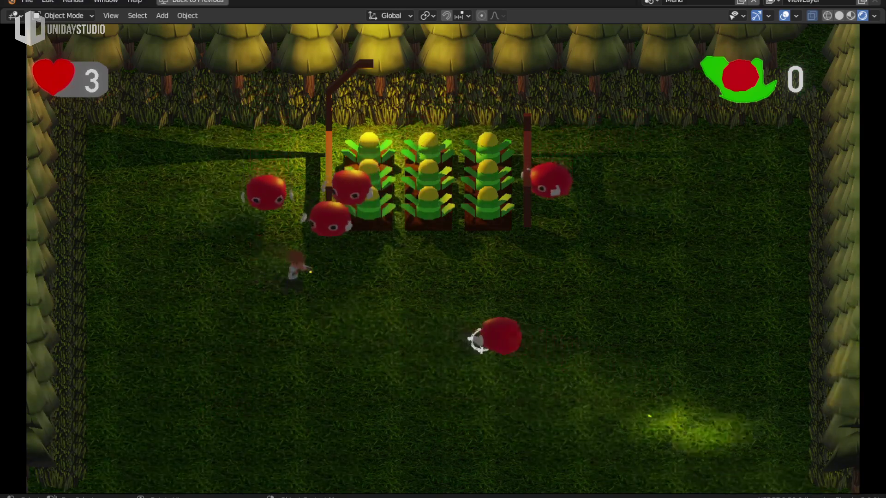
{"action": "left_click", "coordinate": [479, 339]}
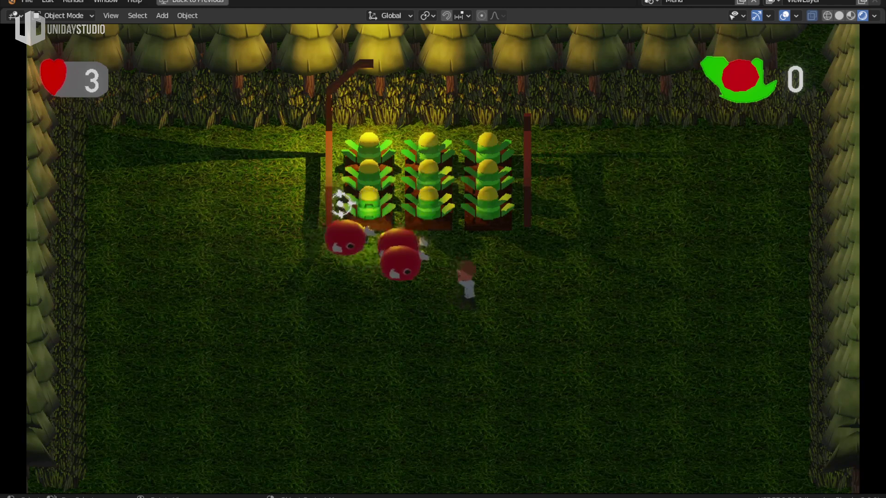
Shoot the enemies near the corn while moving around the crop field
{"action": "left_click", "coordinate": [396, 256]}
{"action": "key", "text": "s"}
{"action": "key", "text": "d"}
{"action": "left_click", "coordinate": [373, 249]}
{"action": "key", "text": "w"}
{"action": "key", "text": "a"}
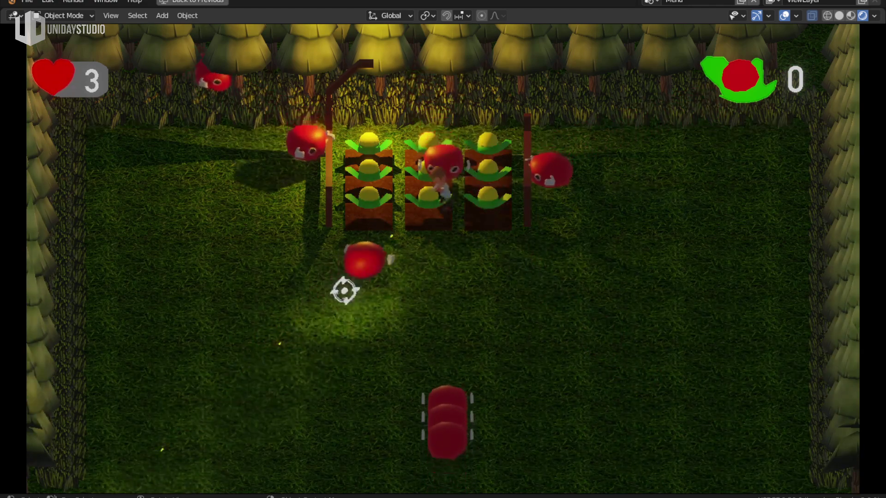
{"action": "key", "text": "a"}
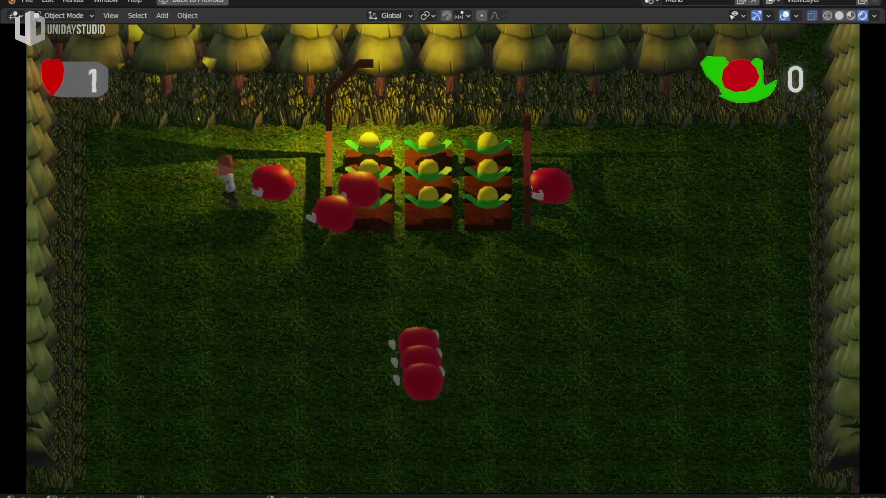
{"action": "key", "text": "s"}
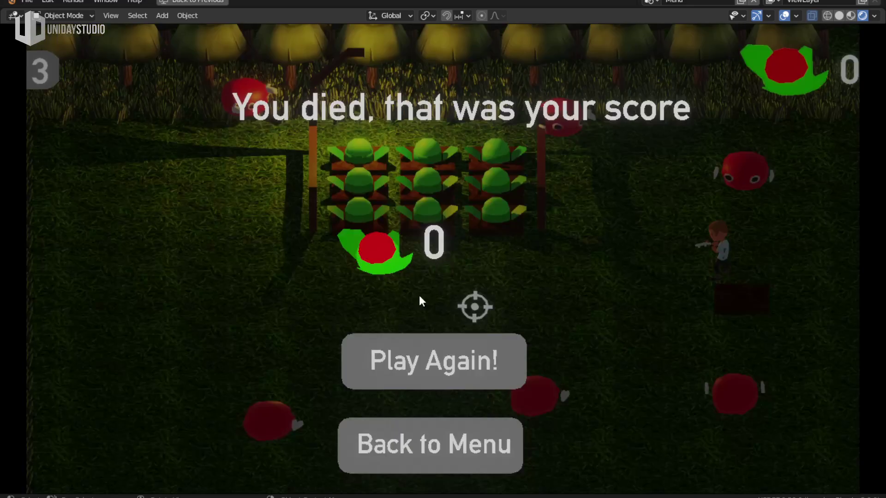
Restart after dying and walk the player into and back out of the middle crop bed
{"action": "left_click", "coordinate": [433, 360]}
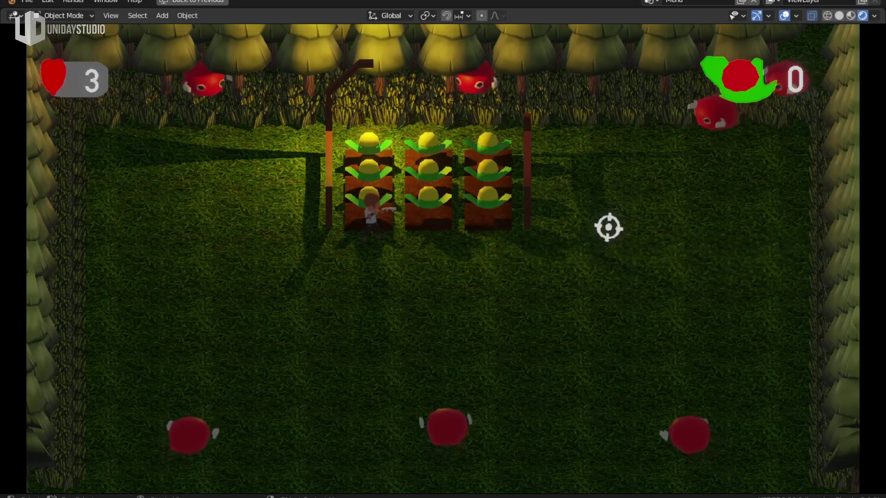
{"action": "key", "text": "w"}
{"action": "key", "text": "d"}
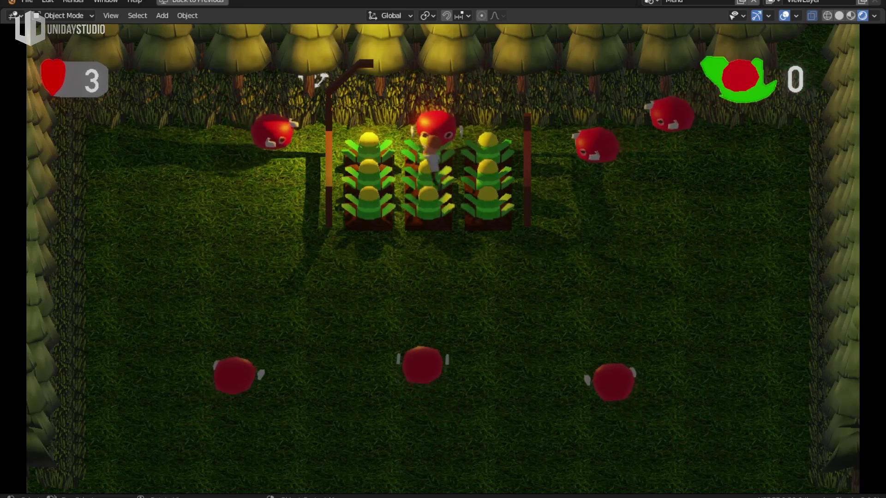
{"action": "key", "text": "s"}
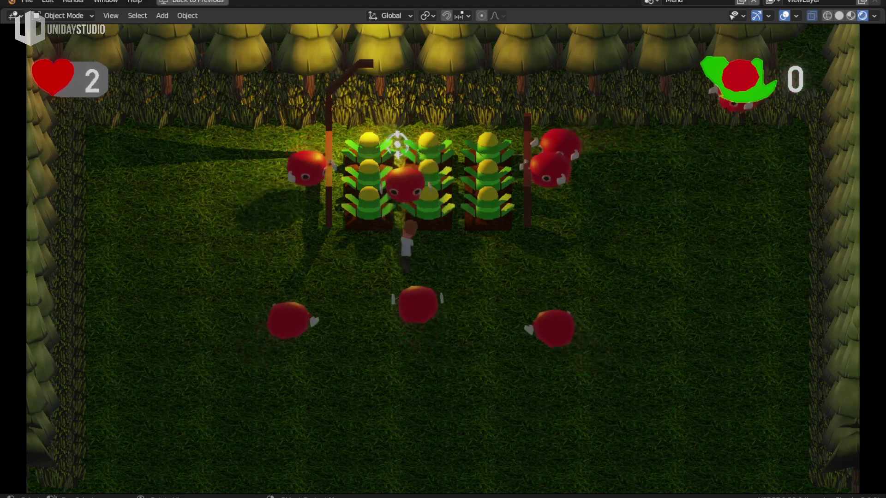
{"action": "key", "text": "w"}
{"action": "key", "text": "d"}
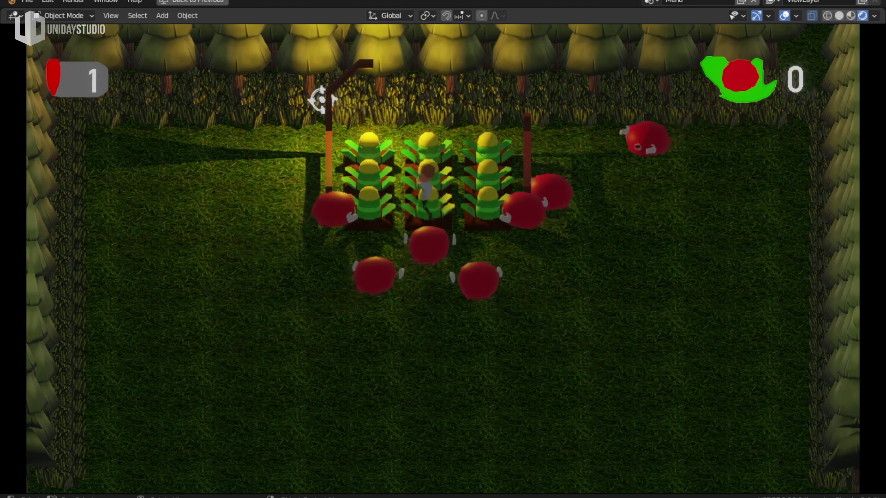
{"action": "key", "text": "a"}
{"action": "key", "text": "s"}
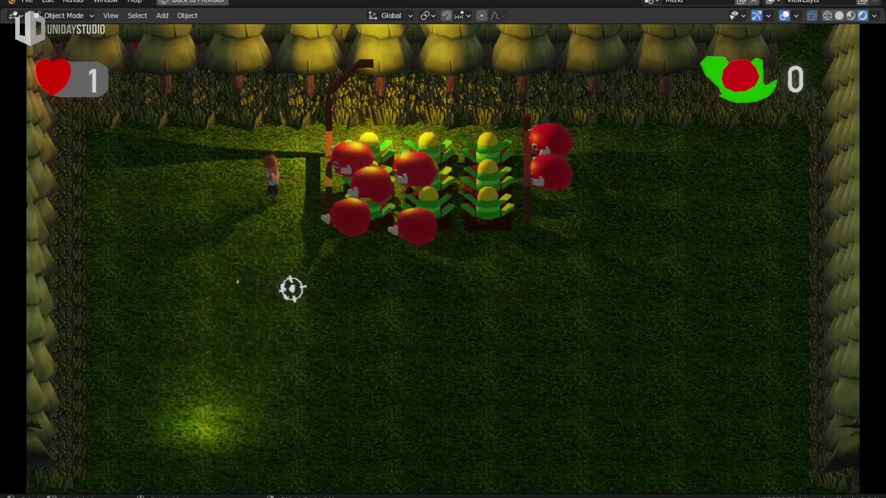
Restart again and roam the field, toward the upper-left corner and right to the fence
{"action": "left_click", "coordinate": [483, 371]}
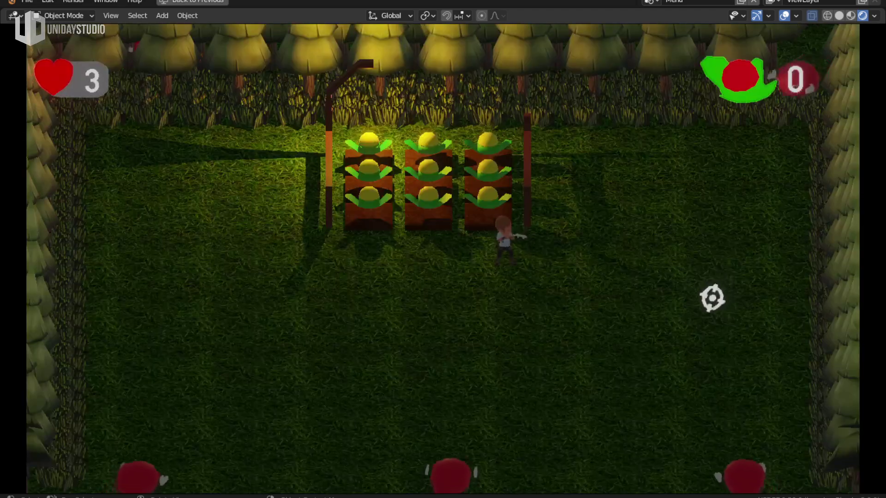
{"action": "key", "text": "s"}
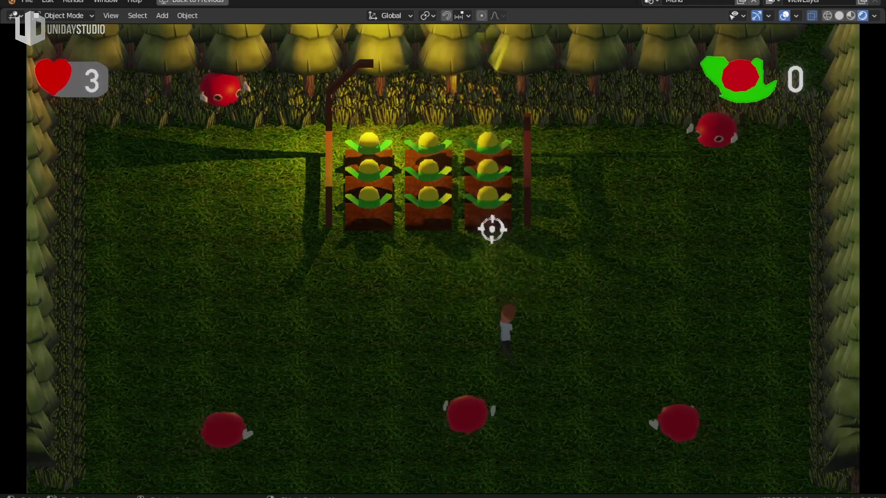
{"action": "key", "text": "d"}
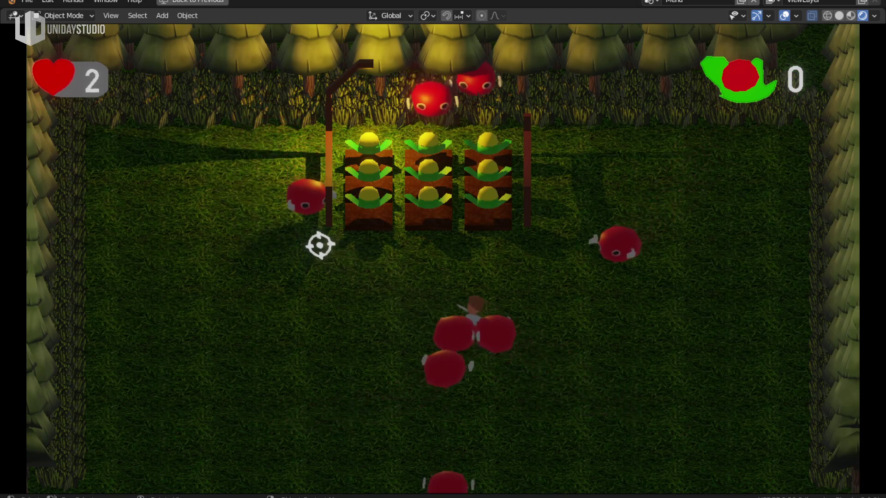
{"action": "key", "text": "a"}
{"action": "key", "text": "a"}
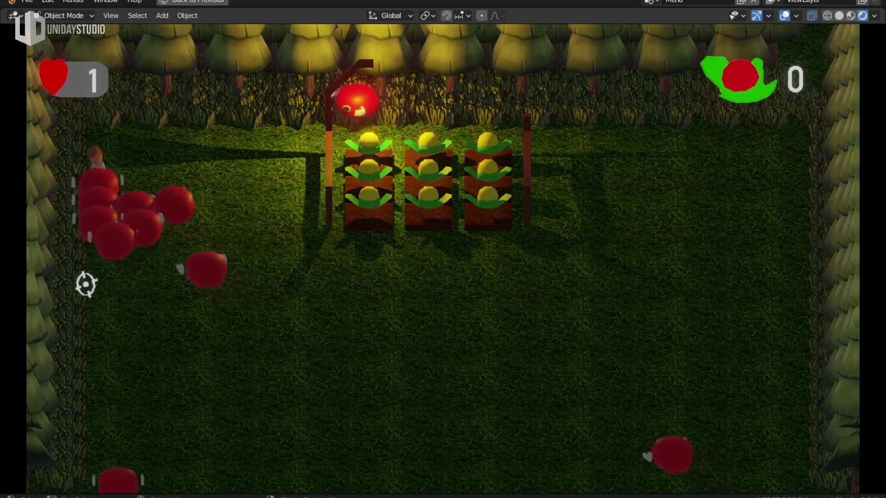
{"action": "key", "text": "w"}
{"action": "key", "text": "d"}
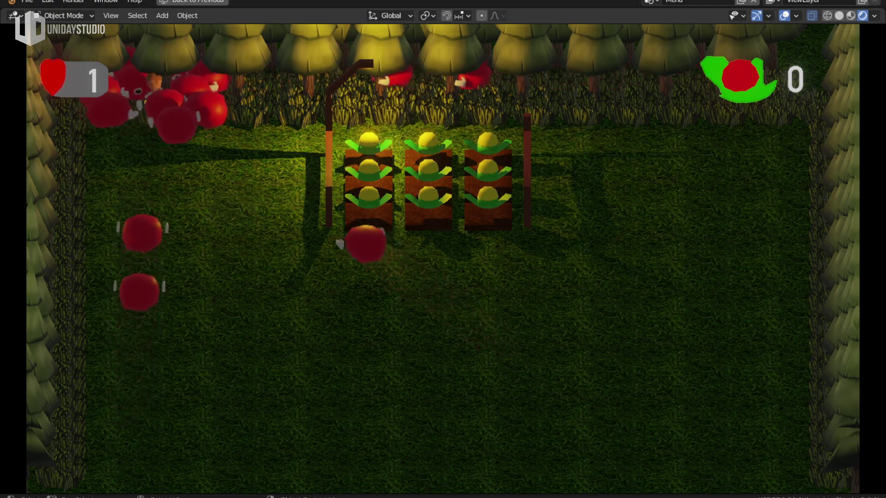
{"action": "key", "text": "w"}
{"action": "key", "text": "a"}
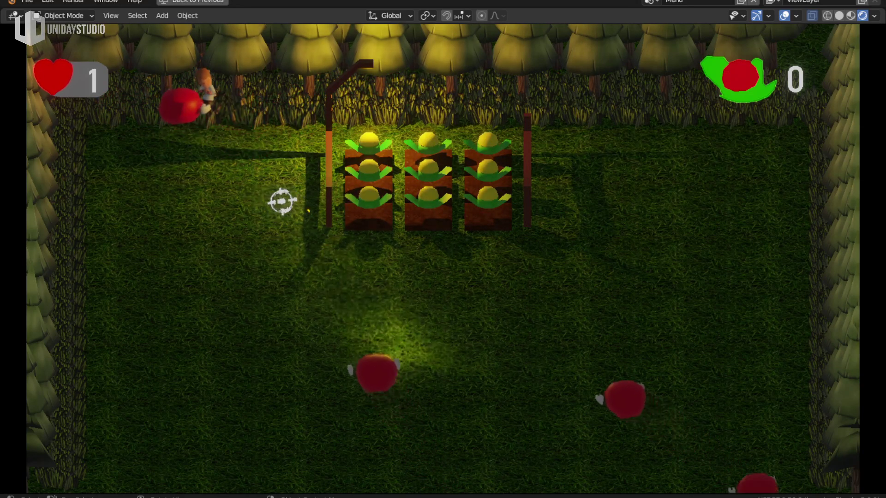
{"action": "key", "text": "d"}
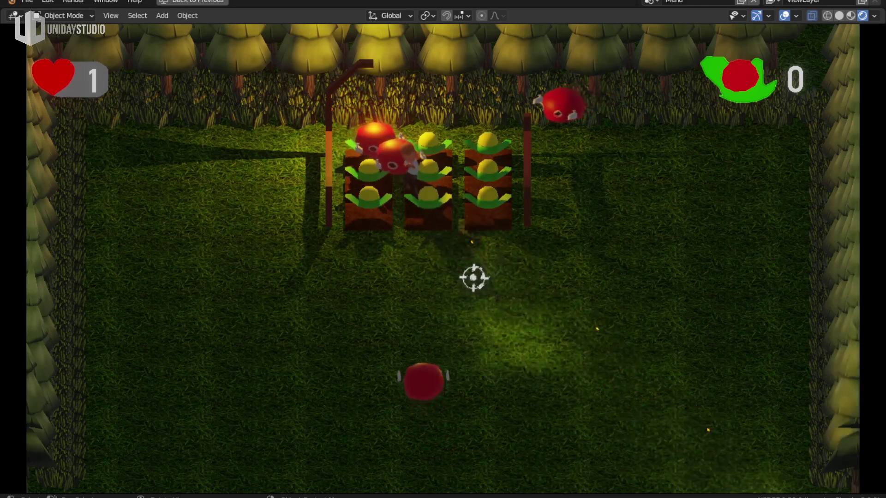
Shoot the red enemies near the crops, then start a new round after dying
{"action": "key", "text": "s"}
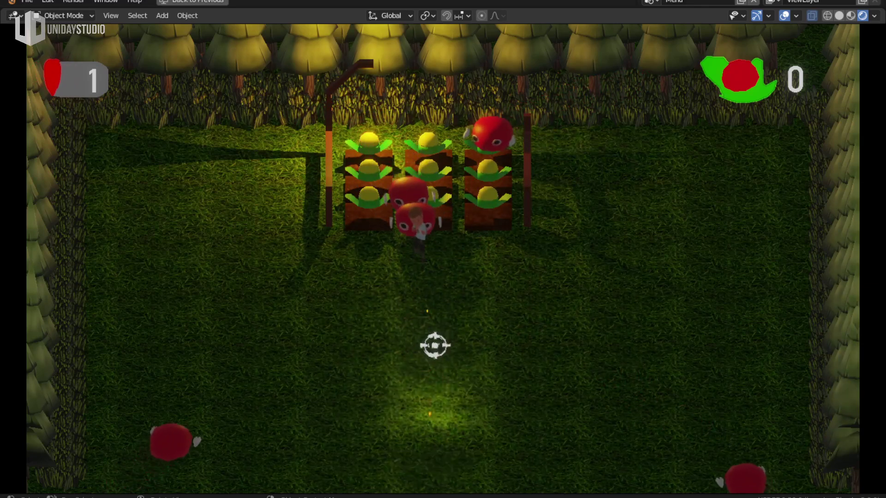
{"action": "key", "text": "s"}
{"action": "key", "text": "s"}
{"action": "key", "text": "d"}
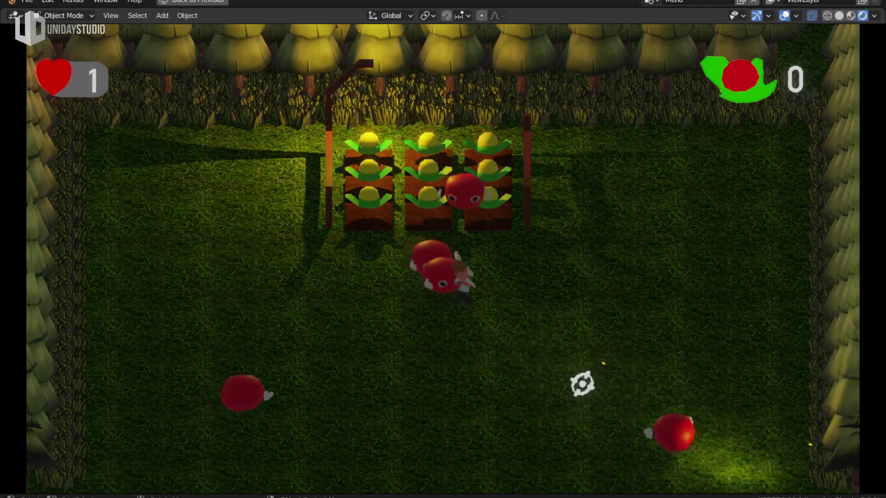
{"action": "left_click", "coordinate": [475, 224]}
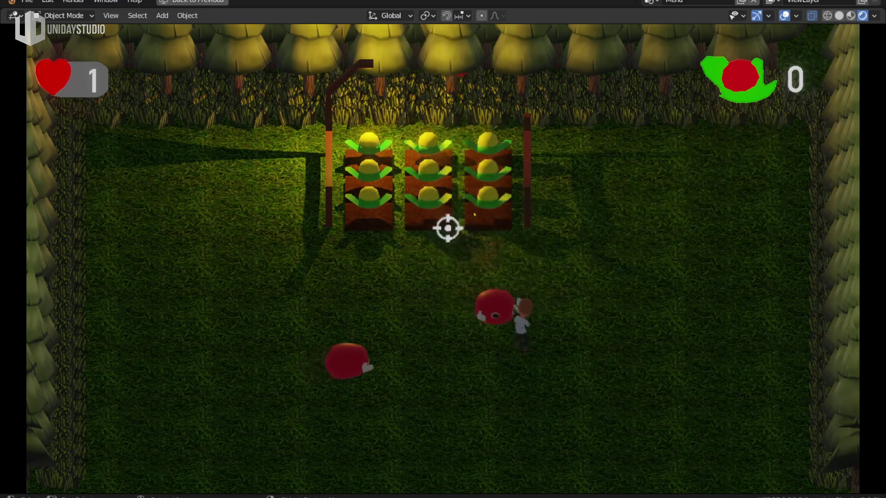
{"action": "left_click", "coordinate": [391, 419]}
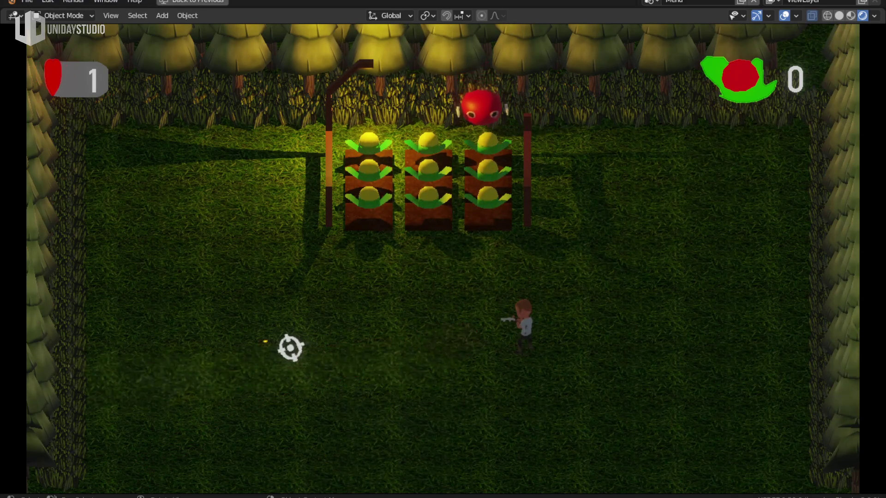
{"action": "key", "text": "w"}
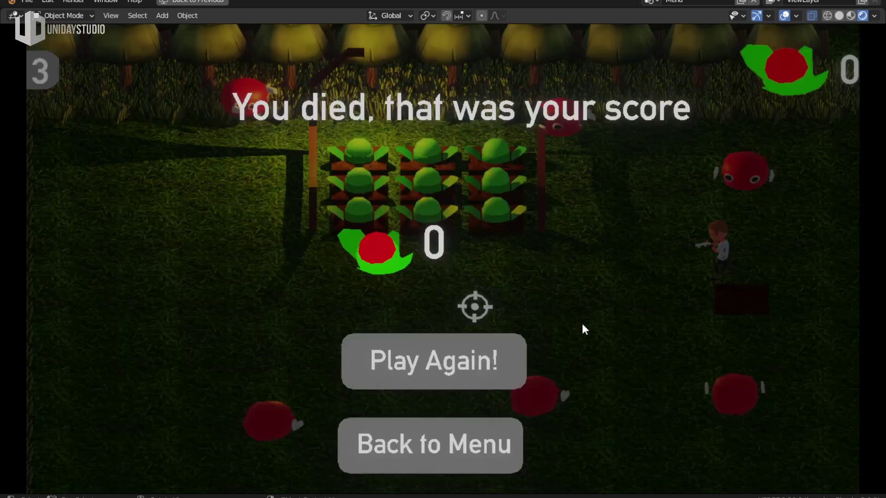
{"action": "left_click", "coordinate": [434, 360]}
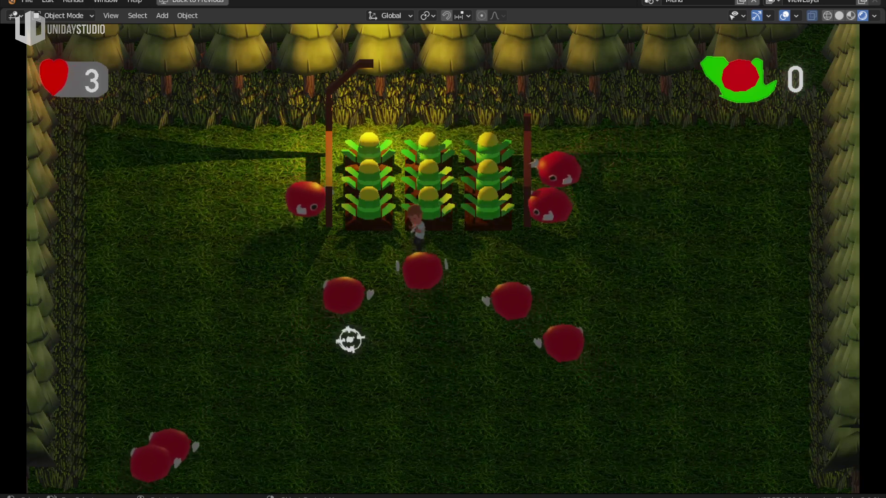
Stop the running game and re-maximize the 3D viewport
{"action": "key", "text": "Escape"}
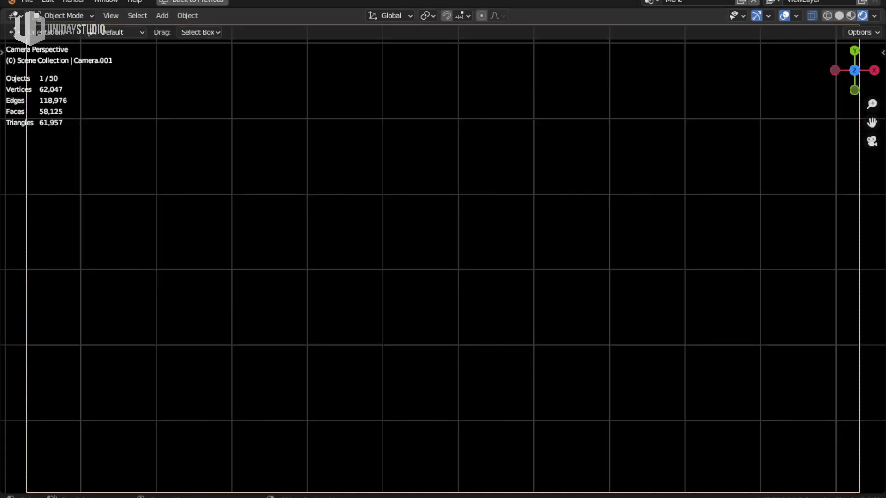
{"action": "scroll", "coordinate": [511, 265], "scroll_direction": "down", "scroll_amount": 2}
{"action": "scroll", "coordinate": [519, 275], "scroll_direction": "up", "scroll_amount": 2}
{"action": "scroll", "coordinate": [519, 278], "scroll_direction": "down", "scroll_amount": 1}
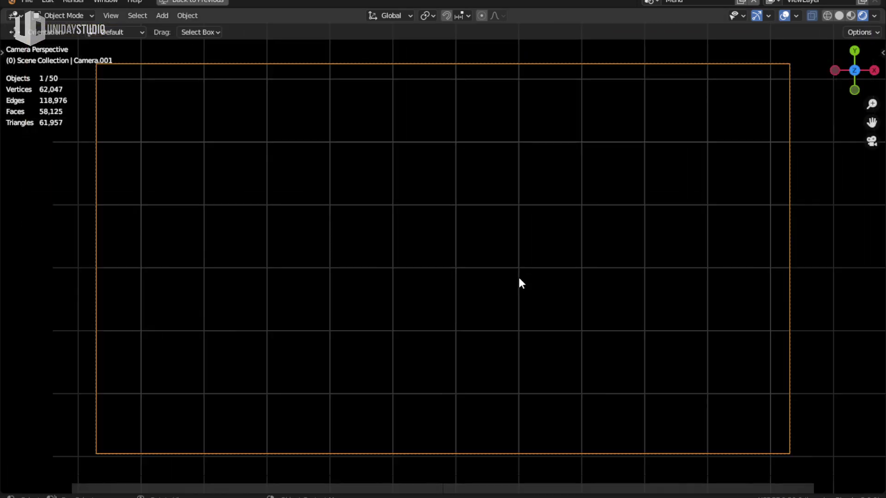
{"action": "key", "text": "ctrl+space"}
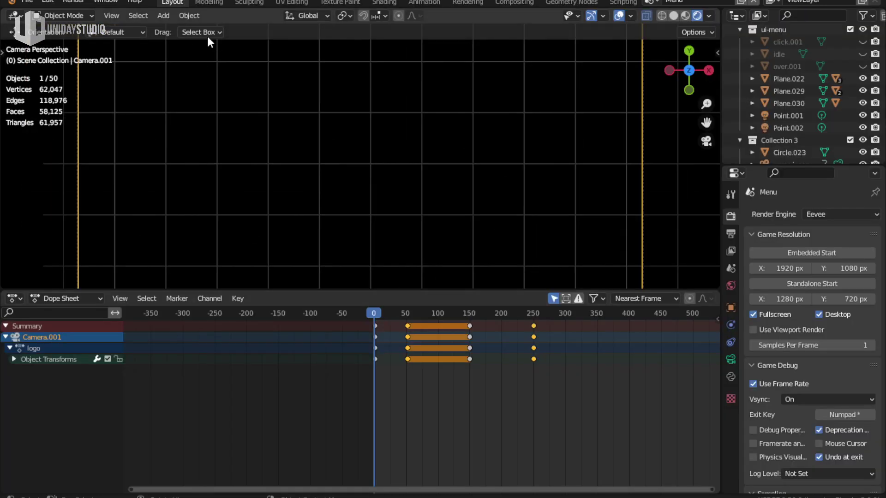
{"action": "key", "text": "ctrl+space"}
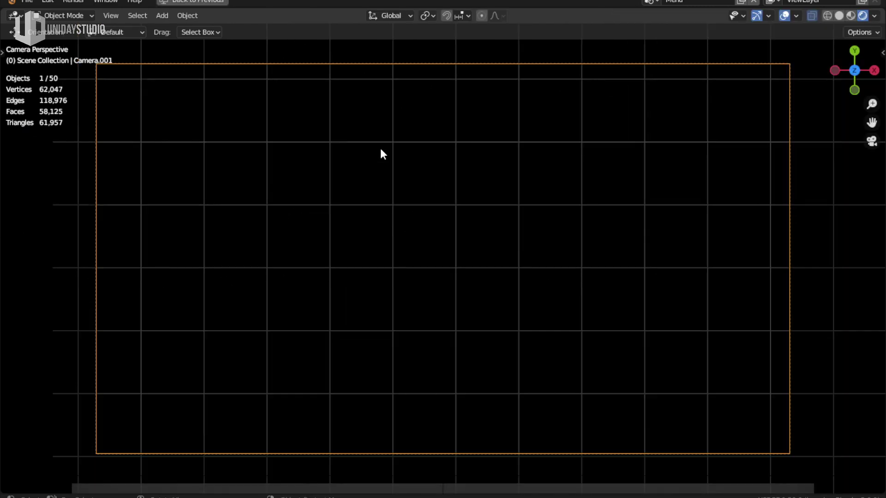
Relaunch the game, view How to Play, return to the menu and exit the game
{"action": "key", "text": "shift+alt+z"}
{"action": "key", "text": "space"}
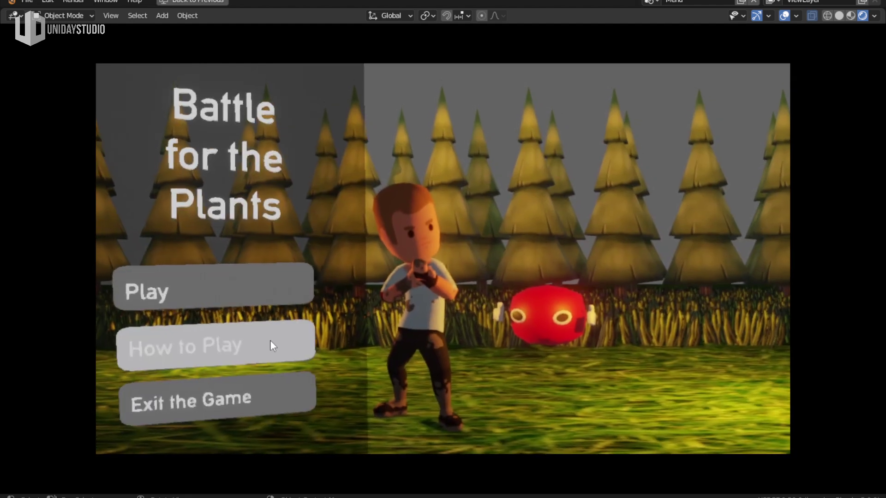
{"action": "left_click", "coordinate": [271, 346]}
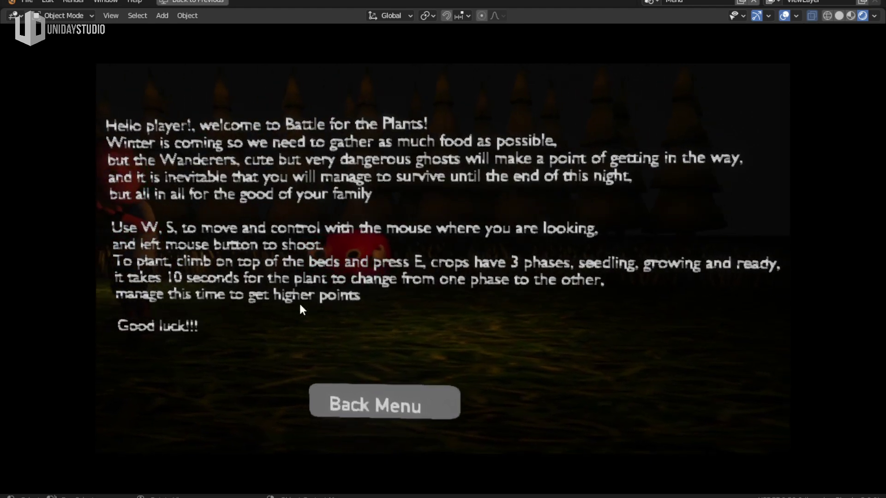
{"action": "left_click", "coordinate": [417, 412]}
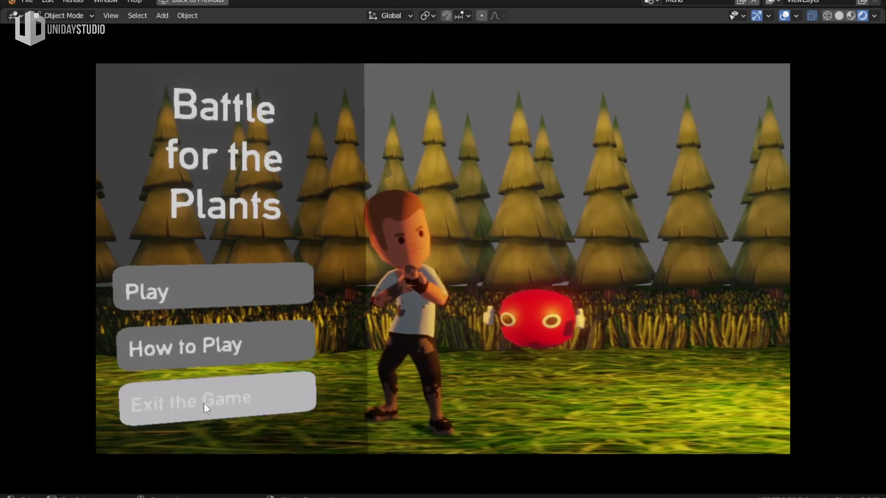
{"action": "left_click", "coordinate": [203, 403]}
{"action": "left_click", "coordinate": [459, 269]}
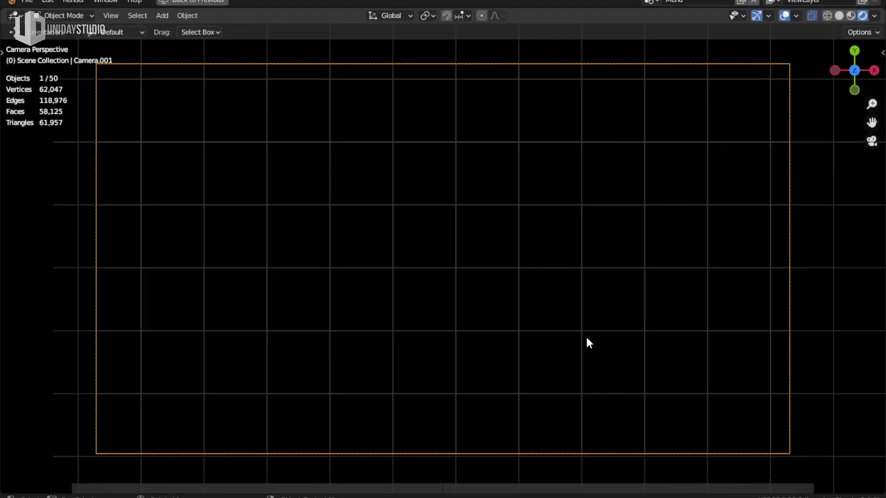
{"action": "mouse_move", "coordinate": [586, 335]}
{"action": "middle_mouse_down"}
{"action": "mouse_move", "coordinate": [438, 300]}
{"action": "mouse_move", "coordinate": [427, 355]}
{"action": "mouse_move", "coordinate": [323, 156]}
{"action": "middle_mouse_up"}
Restore the editor layout, switch to the garden scene 'Scene' and frame the crop bed
{"action": "key", "text": "ctrl+space"}
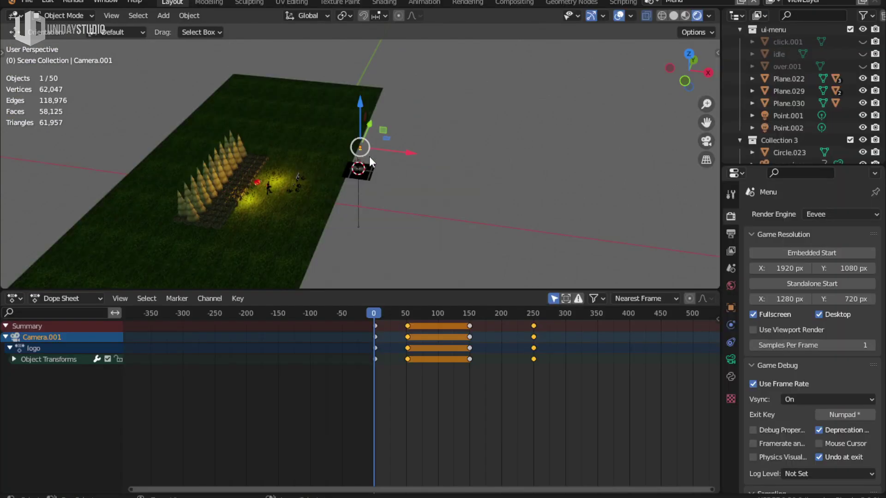
{"action": "left_click", "coordinate": [654, 2]}
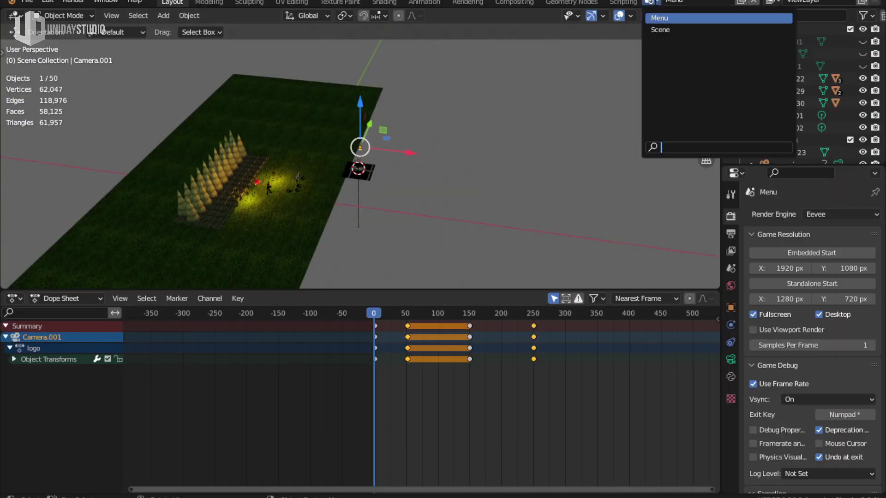
{"action": "left_click", "coordinate": [681, 39]}
{"action": "mouse_move", "coordinate": [453, 201]}
{"action": "middle_mouse_down"}
{"action": "mouse_move", "coordinate": [339, 184]}
{"action": "mouse_move", "coordinate": [476, 221]}
{"action": "middle_mouse_up"}
{"action": "key", "text": "KP_Decimal"}
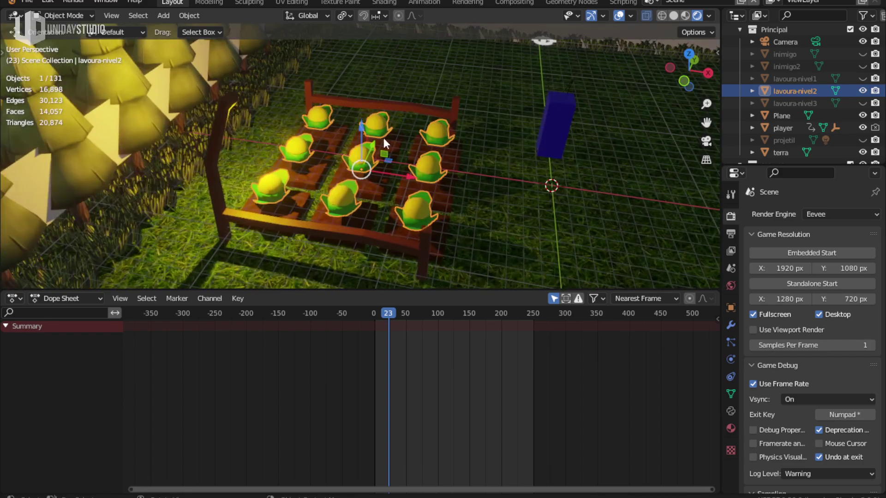
{"action": "mouse_move", "coordinate": [383, 138]}
{"action": "middle_mouse_down"}
{"action": "mouse_move", "coordinate": [347, 174]}
{"action": "mouse_move", "coordinate": [468, 142]}
{"action": "middle_mouse_up"}
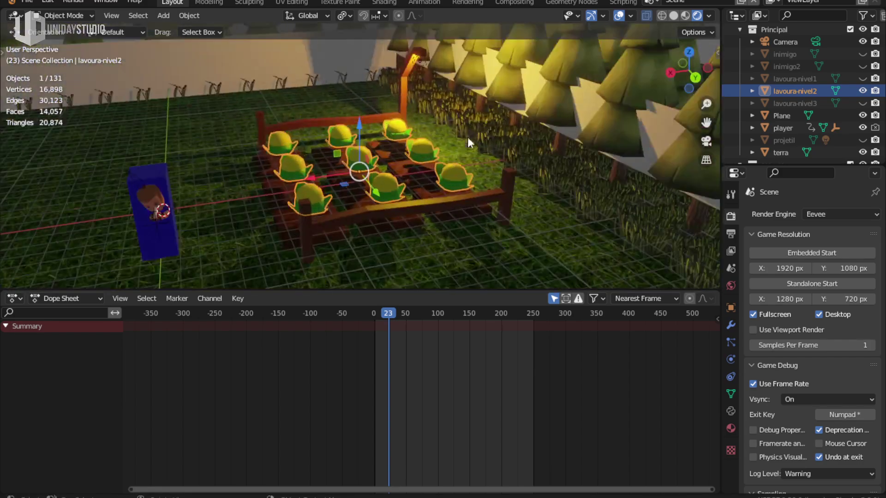
{"action": "mouse_move", "coordinate": [334, 185]}
{"action": "middle_mouse_down"}
{"action": "mouse_move", "coordinate": [553, 178]}
{"action": "mouse_move", "coordinate": [442, 184]}
{"action": "mouse_move", "coordinate": [247, 100]}
{"action": "middle_mouse_up"}
Apply smooth shading to the crop bed and select the Sun.001 lamp
{"action": "right_click", "coordinate": [242, 48]}
{"action": "left_click", "coordinate": [252, 51]}
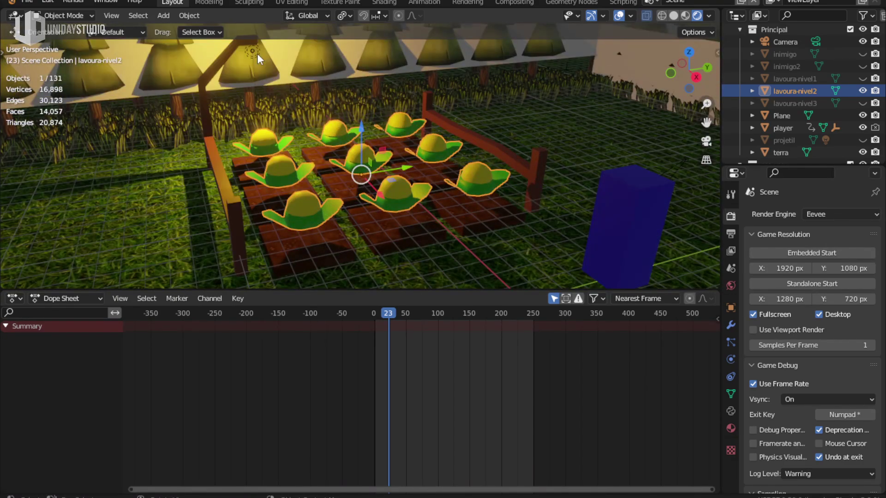
{"action": "left_click", "coordinate": [253, 52]}
{"action": "mouse_move", "coordinate": [253, 52]}
{"action": "middle_mouse_down"}
{"action": "mouse_move", "coordinate": [426, 176]}
{"action": "mouse_move", "coordinate": [485, 138]}
{"action": "middle_mouse_up"}
Reposition the existing Sun.001 lamp and switch the viewport to solid shading
{"action": "key", "text": "g"}
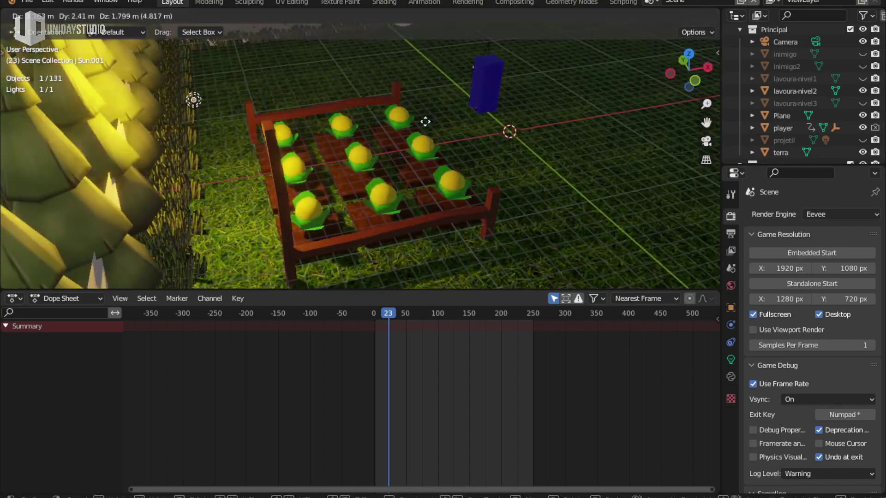
{"action": "left_click", "coordinate": [576, 104]}
{"action": "mouse_move", "coordinate": [565, 95]}
{"action": "middle_mouse_down"}
{"action": "mouse_move", "coordinate": [434, 174]}
{"action": "mouse_move", "coordinate": [518, 185]}
{"action": "mouse_move", "coordinate": [400, 157]}
{"action": "mouse_move", "coordinate": [332, 155]}
{"action": "mouse_move", "coordinate": [395, 144]}
{"action": "mouse_move", "coordinate": [500, 197]}
{"action": "mouse_move", "coordinate": [526, 164]}
{"action": "middle_mouse_up"}
{"action": "scroll", "coordinate": [431, 175], "scroll_direction": "down", "scroll_amount": 3}
{"action": "key", "text": "z"}
{"action": "left_click", "coordinate": [355, 172]}
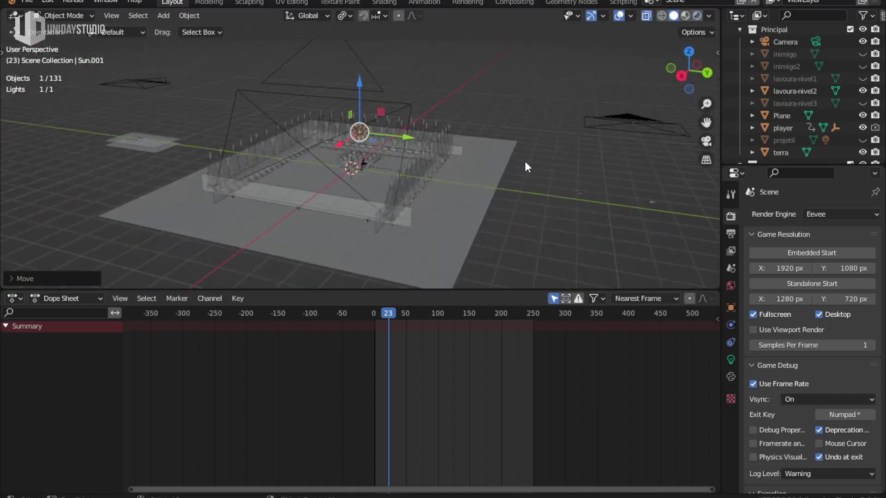
{"action": "scroll", "coordinate": [483, 193], "scroll_direction": "up", "scroll_amount": 3}
{"action": "middle_click_drag", "start_coordinate": [480, 194], "coordinate": [500, 200]}
Add a second Sun light, switch to rendered shading, and angle it across the field
{"action": "key", "text": "shift+a"}
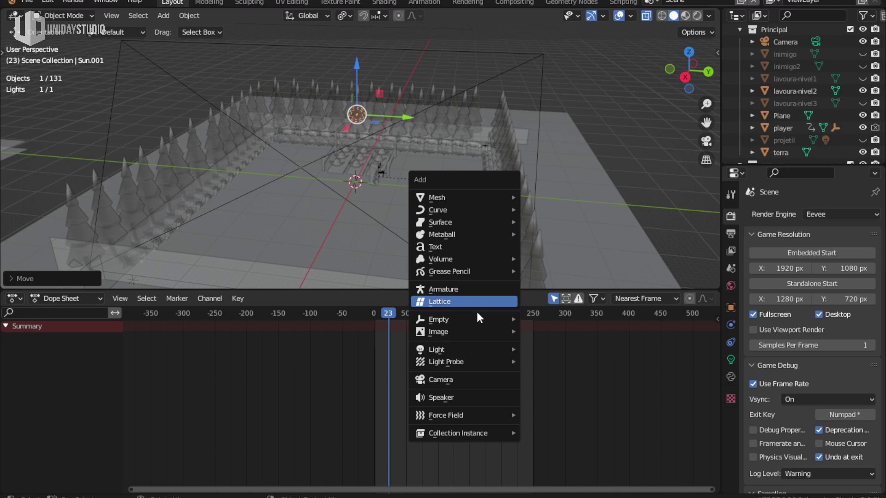
{"action": "mouse_move", "coordinate": [485, 350]}
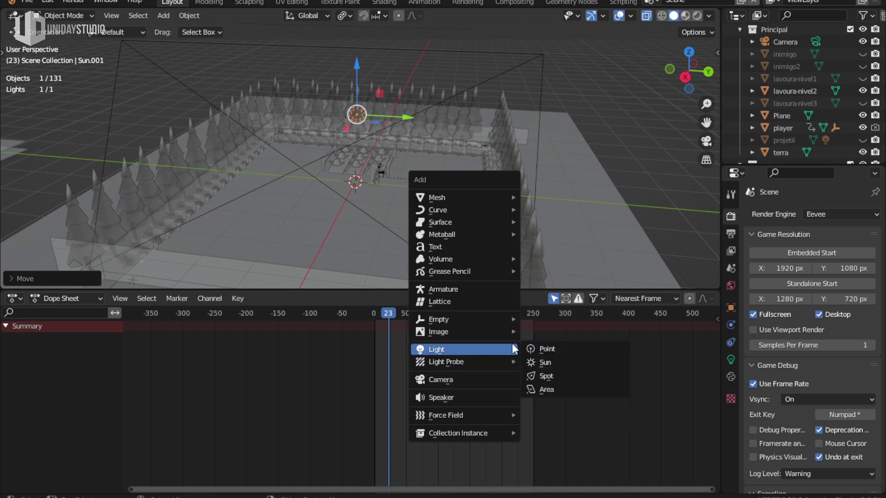
{"action": "left_click", "coordinate": [545, 363]}
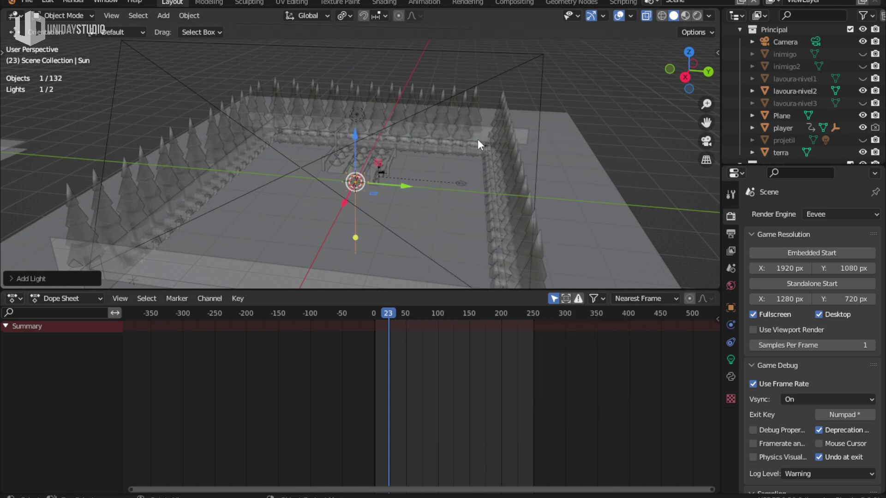
{"action": "key", "text": "z"}
{"action": "left_click", "coordinate": [474, 53]}
{"action": "key", "text": "r"}
{"action": "left_click", "coordinate": [531, 164]}
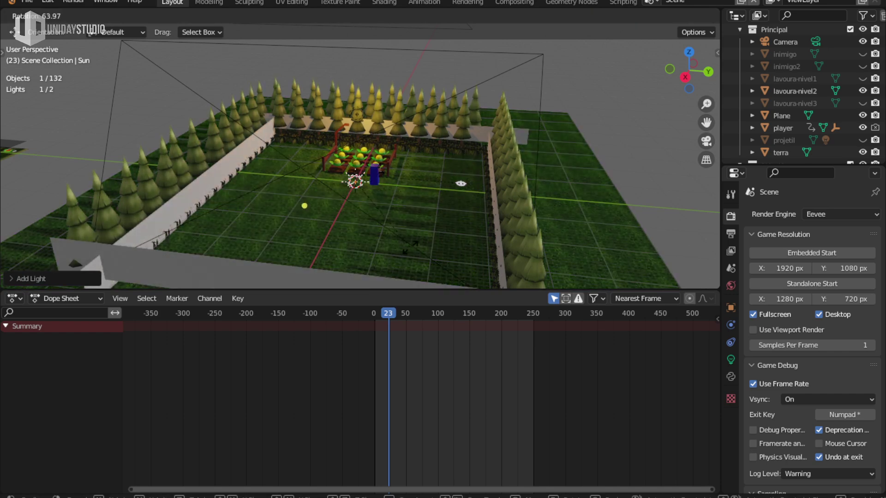
{"action": "key", "text": "g"}
{"action": "key", "text": "r"}
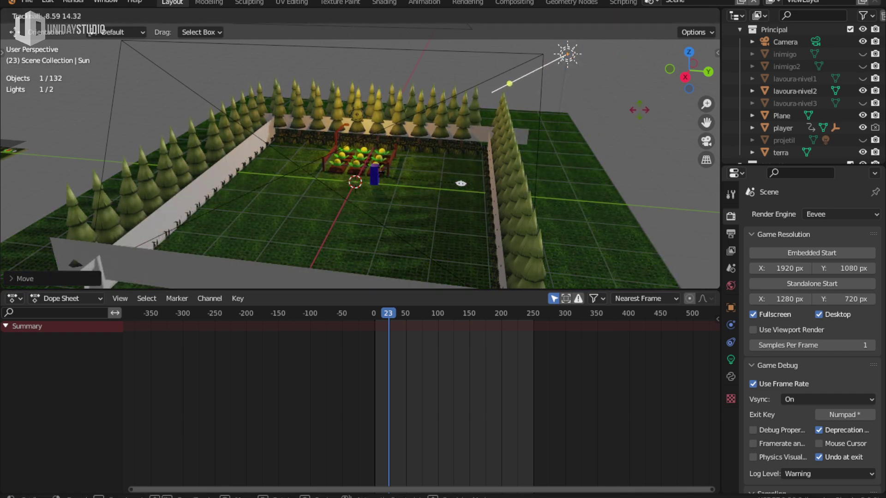
{"action": "left_click", "coordinate": [530, 87]}
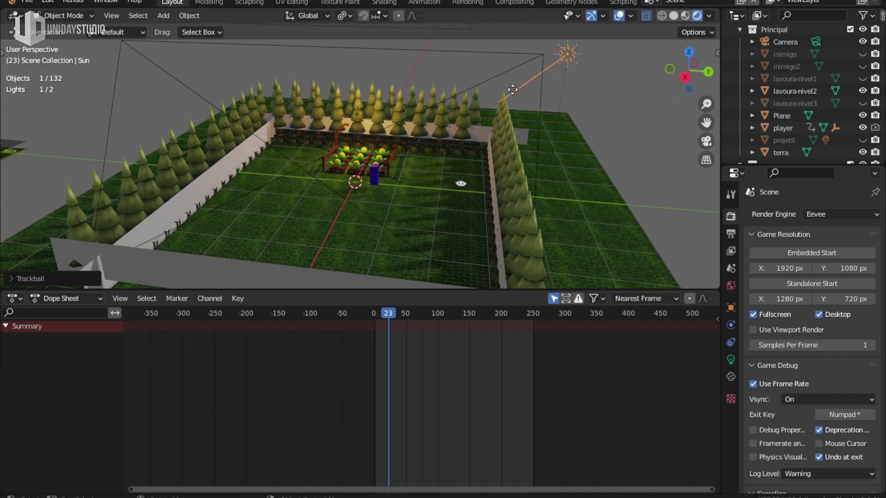
Give the new sun a warm peach colour and strength of about 3.43
{"action": "left_click", "coordinate": [731, 286]}
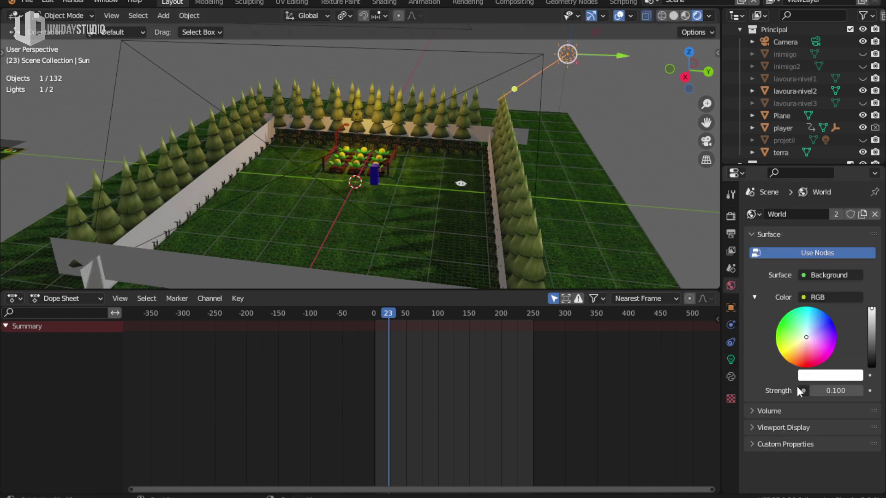
{"action": "left_click", "coordinate": [731, 360]}
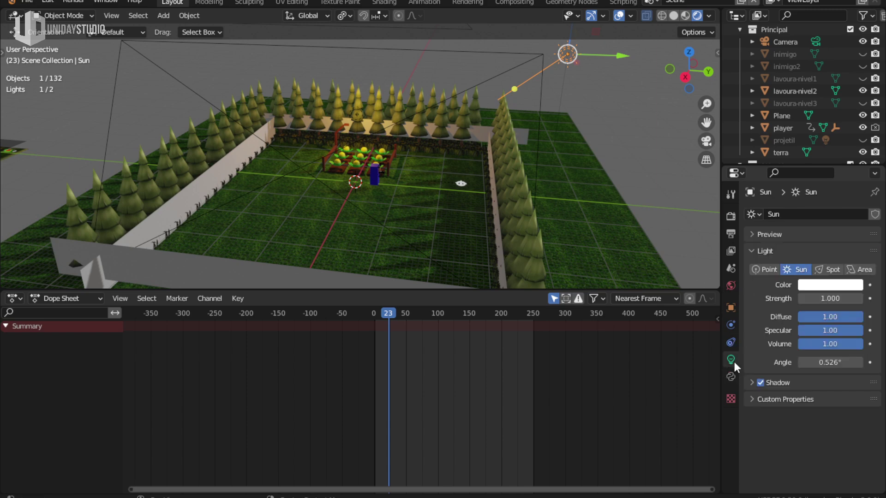
{"action": "left_click", "coordinate": [824, 286]}
{"action": "left_click", "coordinate": [792, 180]}
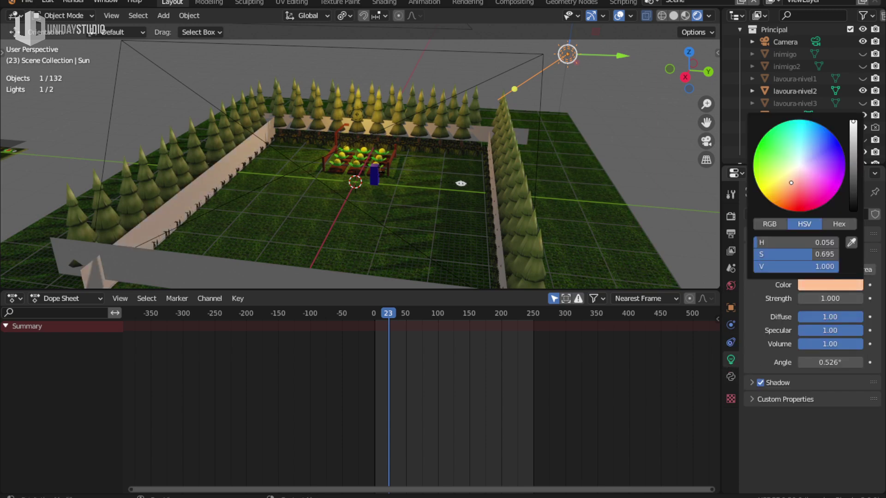
{"action": "left_click_drag", "start_coordinate": [826, 299], "coordinate": [854, 298]}
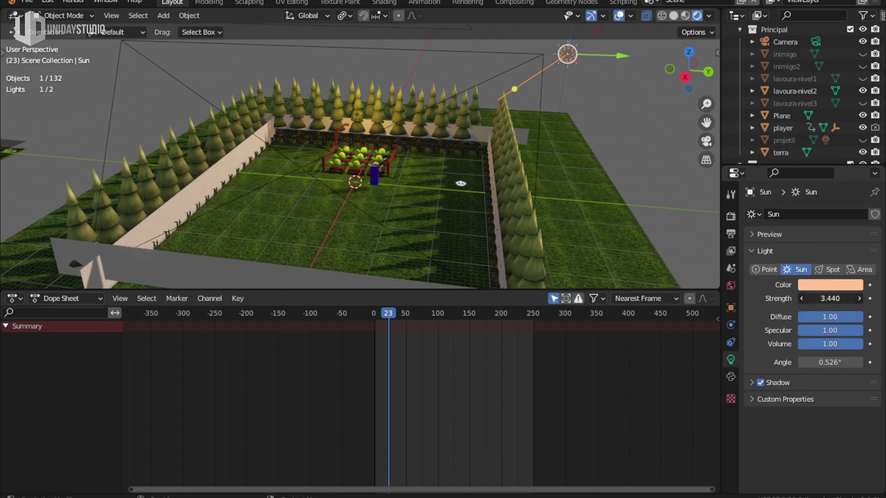
Zoom in toward the garden and select a pine tree in the border
{"action": "mouse_move", "coordinate": [461, 194]}
{"action": "middle_mouse_down"}
{"action": "mouse_move", "coordinate": [497, 183]}
{"action": "mouse_move", "coordinate": [284, 132]}
{"action": "middle_mouse_up"}
{"action": "scroll", "coordinate": [488, 162], "scroll_direction": "up", "scroll_amount": 5}
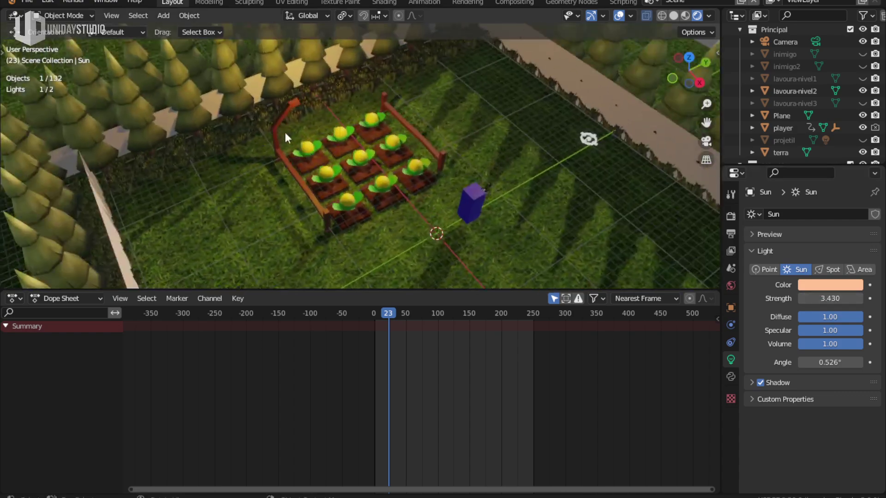
{"action": "right_click", "coordinate": [262, 85]}
{"action": "key", "text": "Escape"}
{"action": "left_click", "coordinate": [233, 81]}
Frame the pine tree in a maximized Top Orthographic view
{"action": "key", "text": "KP_Decimal"}
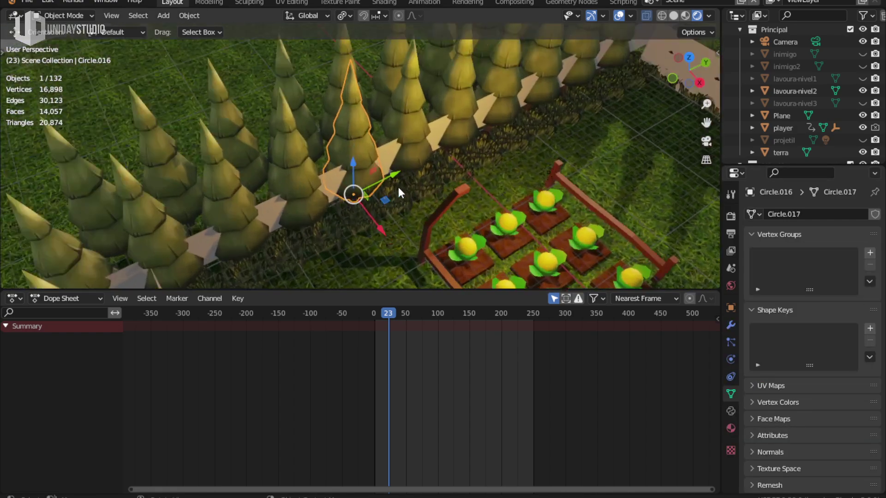
{"action": "key", "text": "g"}
{"action": "right_click", "coordinate": [457, 171]}
{"action": "key", "text": "KP_7"}
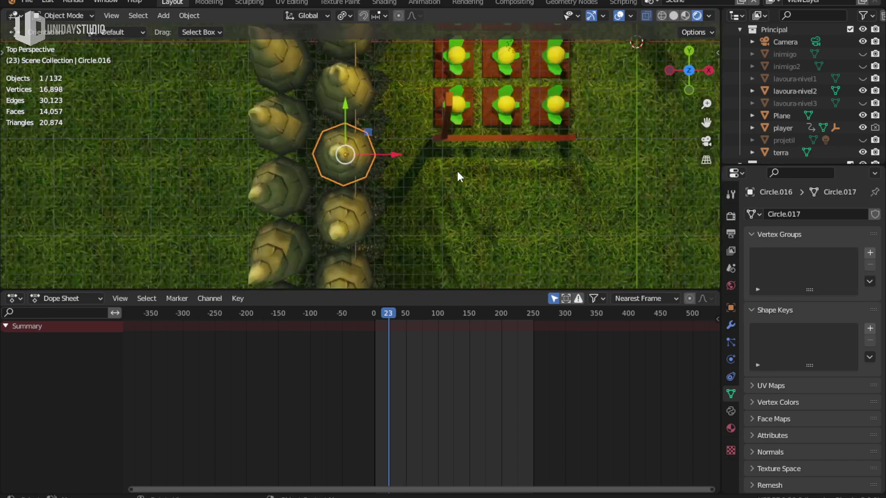
{"action": "key", "text": "KP_5"}
{"action": "key", "text": "ctrl+space"}
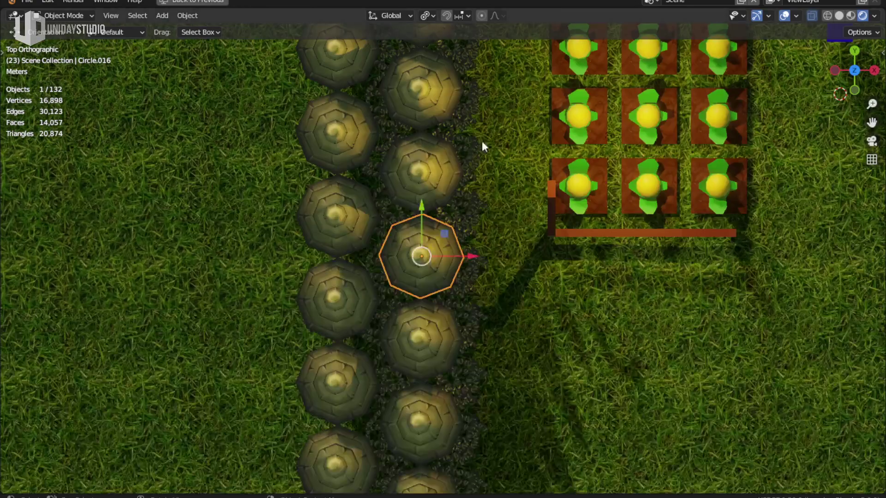
Move and freely tilt the pine tree and a second tree into the border gap
{"action": "key", "text": "g"}
{"action": "key", "text": "r"}
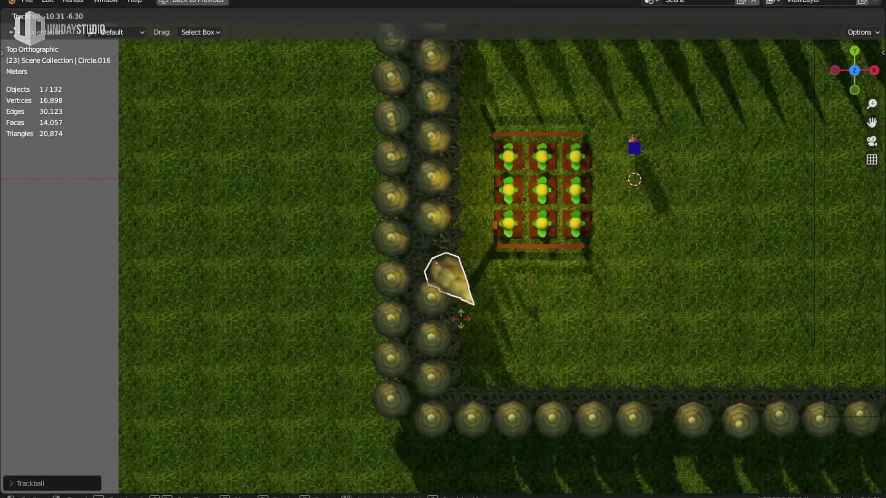
{"action": "left_click", "coordinate": [434, 300]}
{"action": "right_click", "coordinate": [433, 299]}
{"action": "key", "text": "Escape"}
{"action": "key", "text": "g"}
{"action": "left_click", "coordinate": [446, 322]}
{"action": "key", "text": "r"}
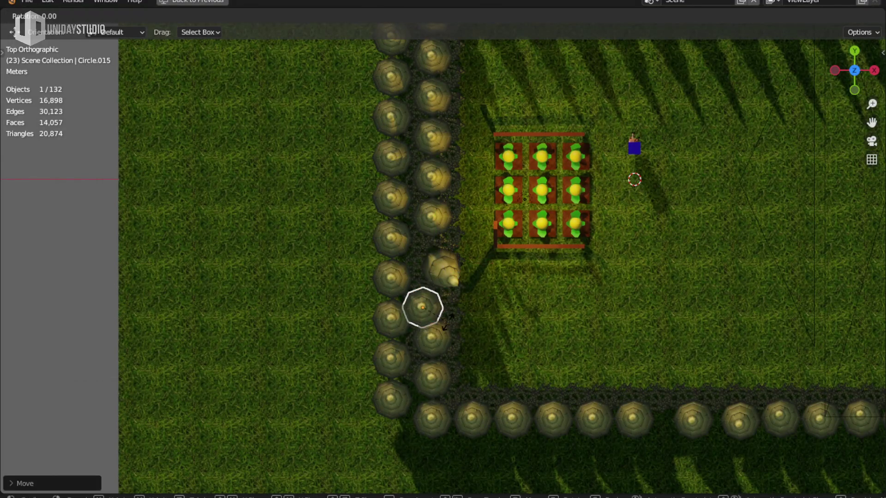
{"action": "key", "text": "Return"}
Shift another border tree further left and tilt it
{"action": "left_click", "coordinate": [438, 183]}
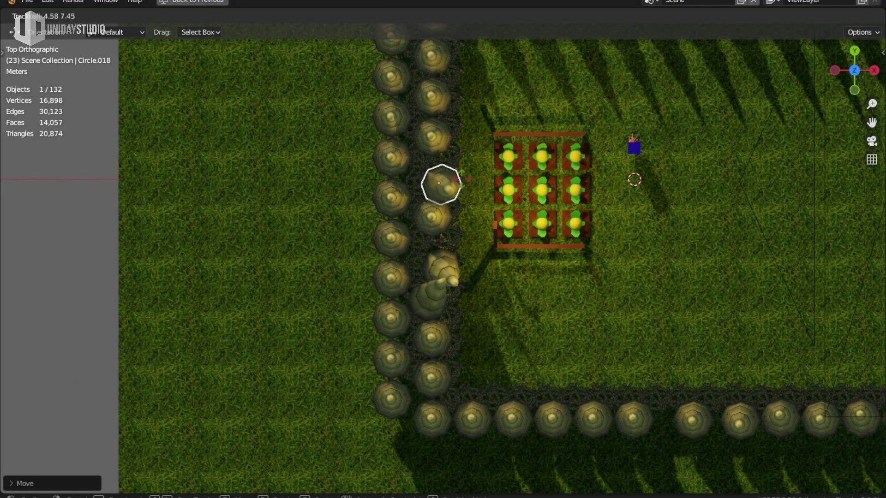
{"action": "middle_click_drag", "start_coordinate": [466, 117], "coordinate": [437, 234], "text": "shift"}
{"action": "left_click", "coordinate": [435, 226]}
{"action": "key", "text": "g"}
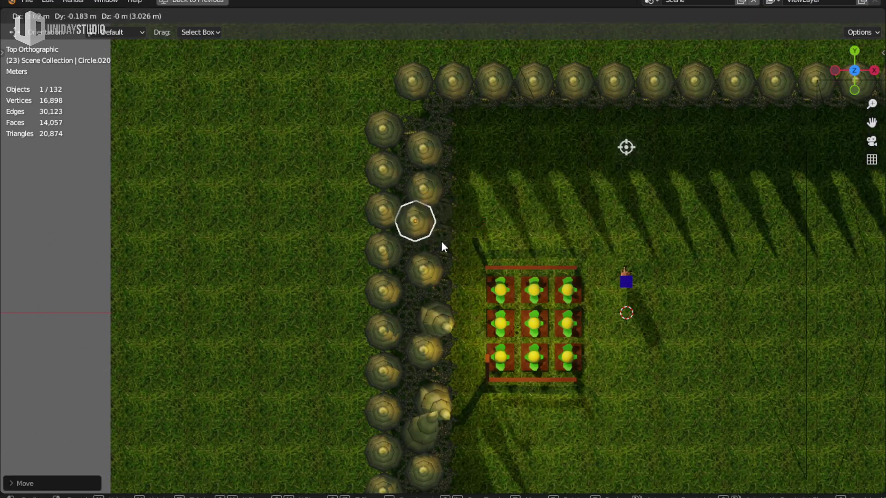
{"action": "left_click", "coordinate": [441, 241]}
{"action": "key", "text": "r"}
{"action": "key", "text": "r"}
{"action": "key", "text": "Return"}
Drop another left-border tree into the outer row gap, tilt it, then view through the game camera
{"action": "left_click", "coordinate": [385, 252]}
{"action": "key", "text": "g"}
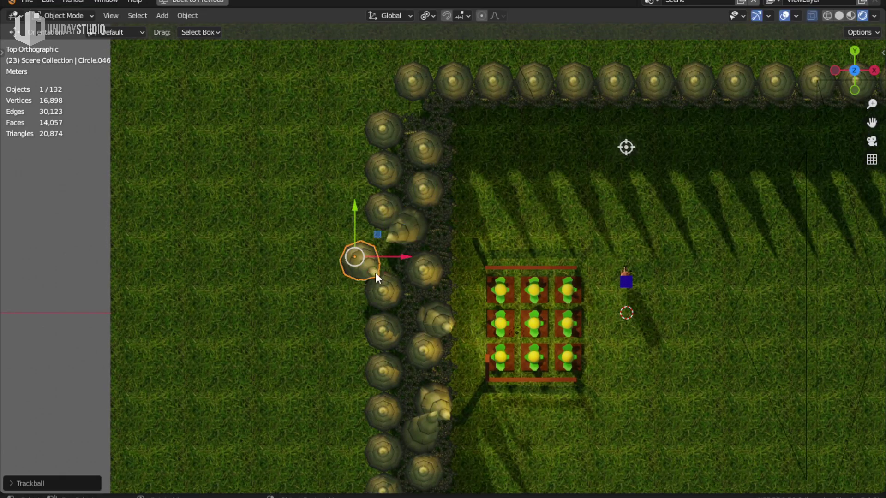
{"action": "left_click", "coordinate": [369, 292]}
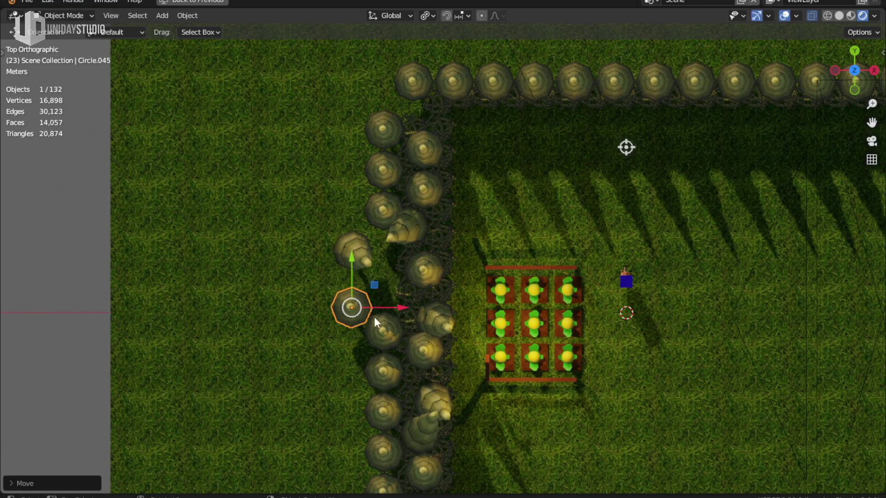
{"action": "key", "text": "r"}
{"action": "key", "text": "r"}
{"action": "key", "text": "Return"}
{"action": "mouse_move", "coordinate": [391, 378]}
{"action": "middle_mouse_down"}
{"action": "mouse_move", "coordinate": [380, 306]}
{"action": "mouse_move", "coordinate": [509, 316]}
{"action": "middle_mouse_up"}
{"action": "key", "text": "KP_0"}
Test-play the game from the camera view with P, then quit with Esc
{"action": "key", "text": "z"}
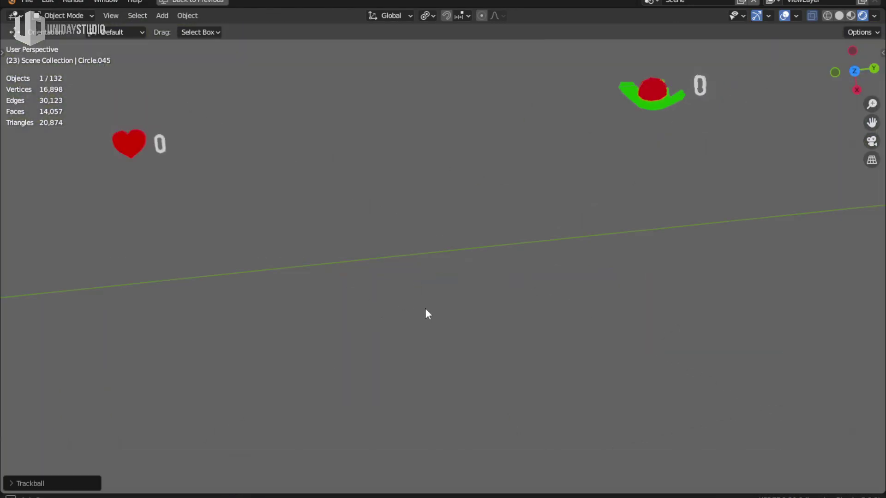
{"action": "scroll", "coordinate": [545, 273], "scroll_direction": "down", "scroll_amount": 6}
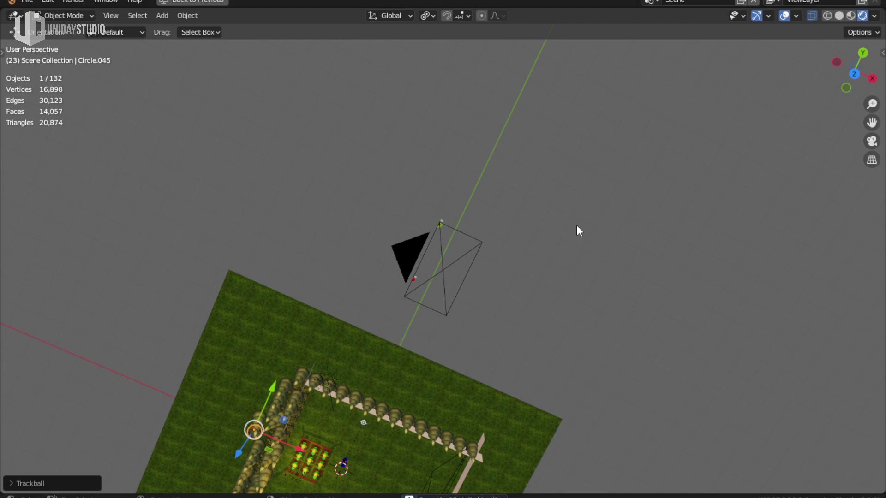
{"action": "key", "text": "KP_0"}
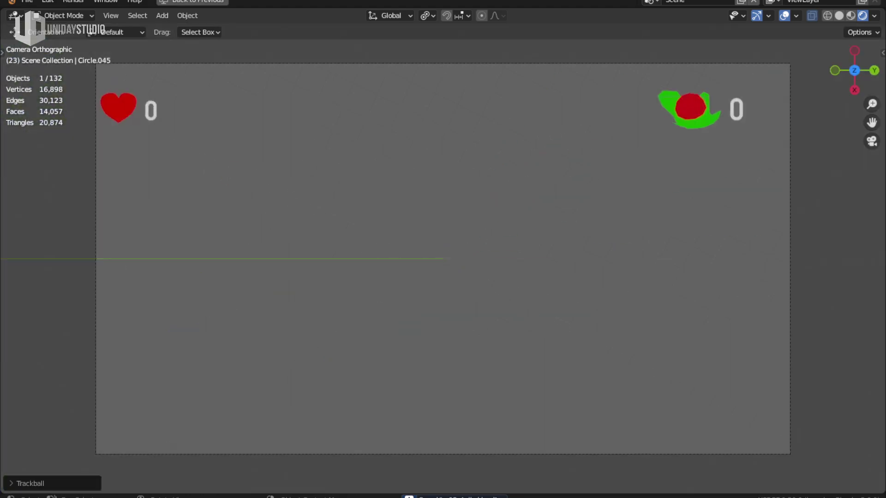
{"action": "key", "text": "p"}
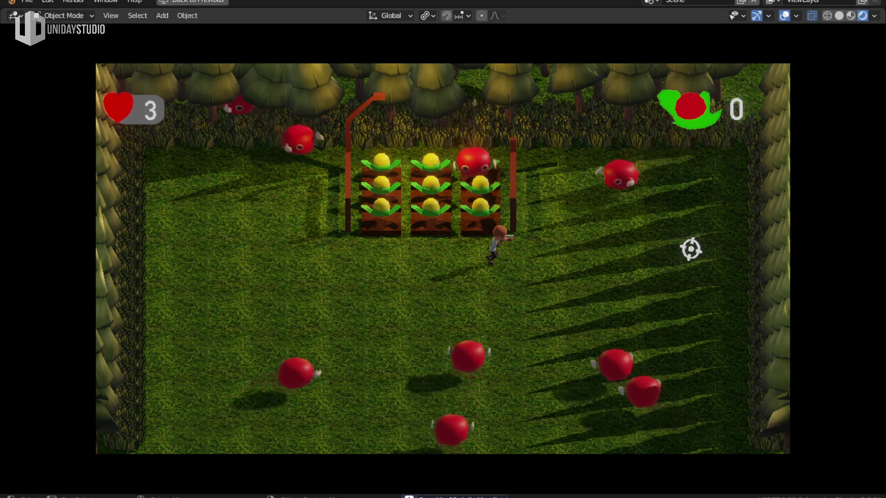
{"action": "key", "text": "Escape"}
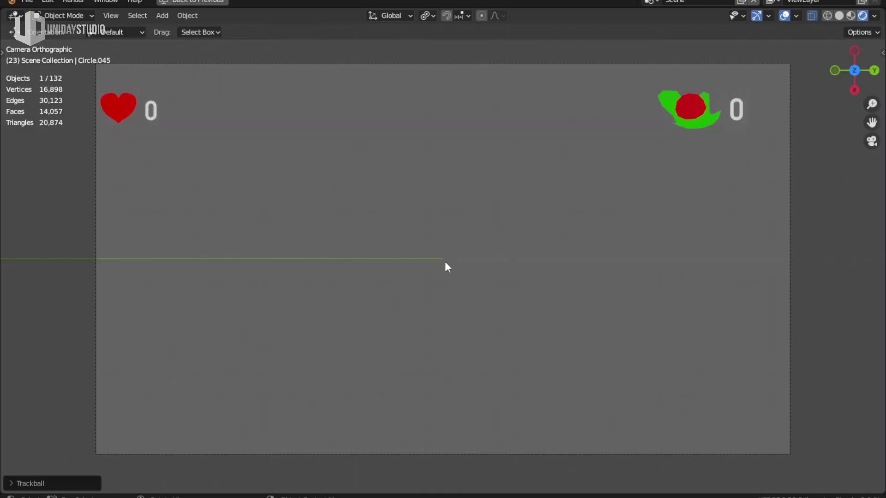
Start a new General file, discarding unsaved changes to __03_Avila.blend
{"action": "mouse_move", "coordinate": [444, 267]}
{"action": "middle_mouse_down"}
{"action": "mouse_move", "coordinate": [552, 275]}
{"action": "mouse_move", "coordinate": [467, 296]}
{"action": "mouse_move", "coordinate": [333, 285]}
{"action": "middle_mouse_up"}
{"action": "scroll", "coordinate": [551, 273], "scroll_direction": "down", "scroll_amount": 5}
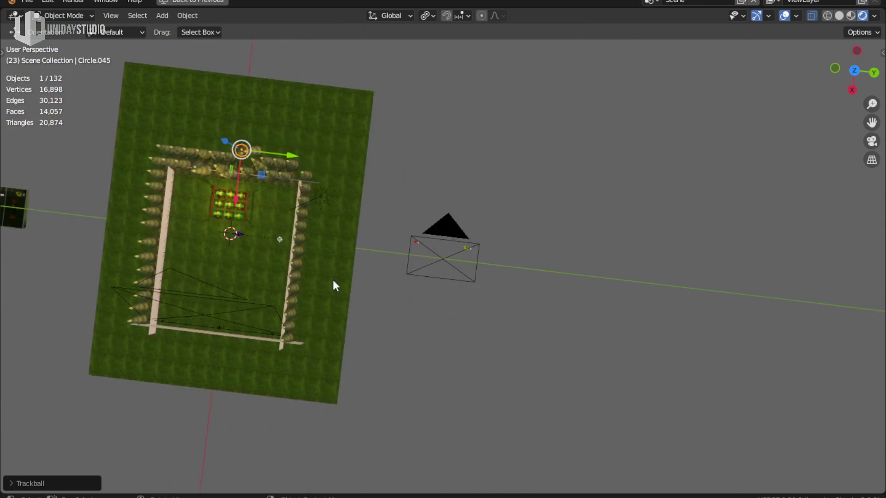
{"action": "left_click", "coordinate": [295, 256]}
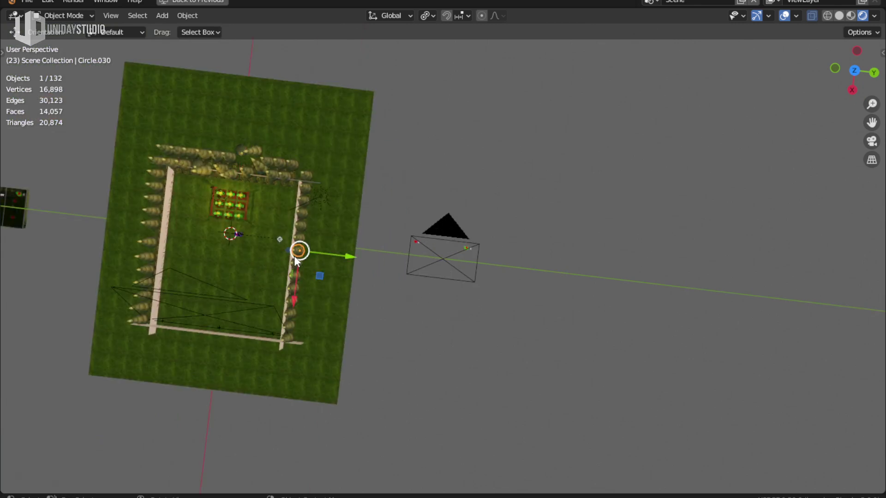
{"action": "key", "text": "ctrl+n"}
{"action": "left_click", "coordinate": [395, 263]}
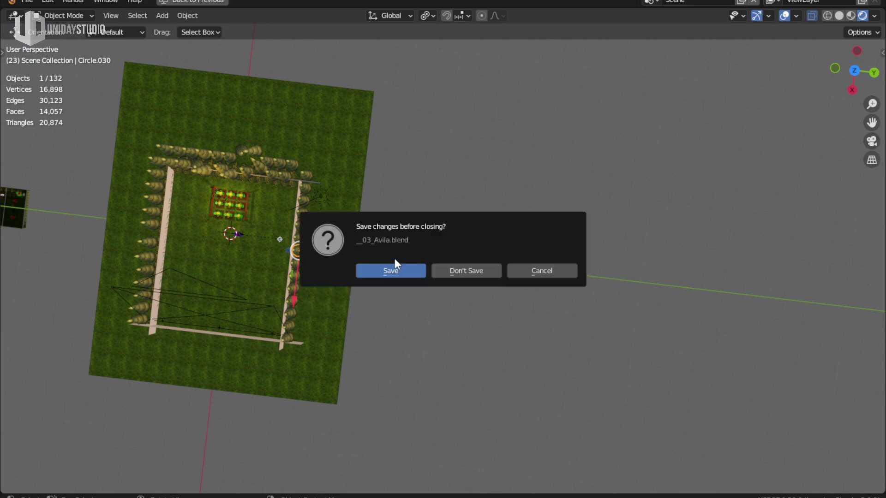
{"action": "left_click", "coordinate": [467, 270]}
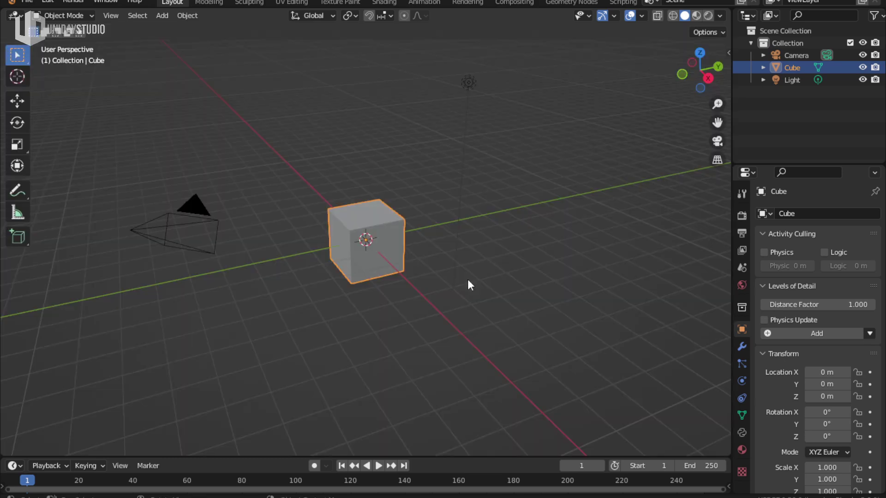
Reopen 03_Avila.blend from recent files and switch to rendered shading
{"action": "key", "text": "shift+ctrl+o"}
{"action": "left_click", "coordinate": [467, 279]}
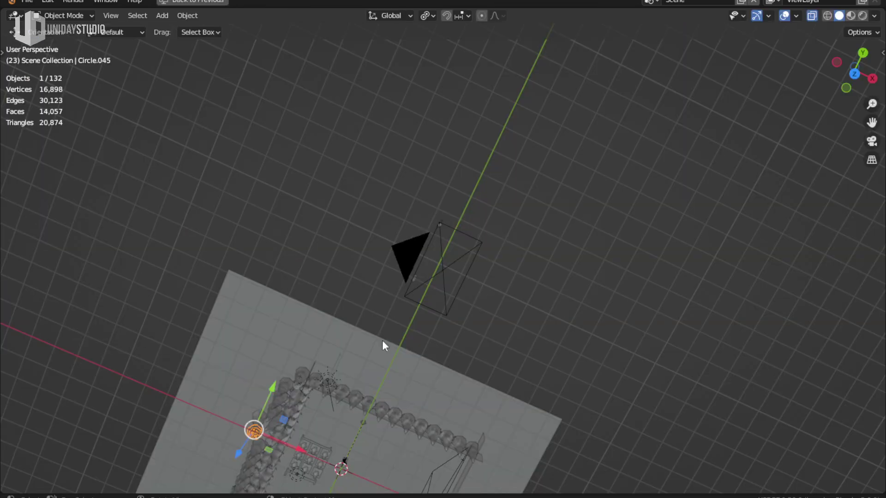
{"action": "middle_click_drag", "start_coordinate": [386, 346], "coordinate": [488, 275]}
{"action": "key", "text": "z"}
{"action": "left_click", "coordinate": [544, 220]}
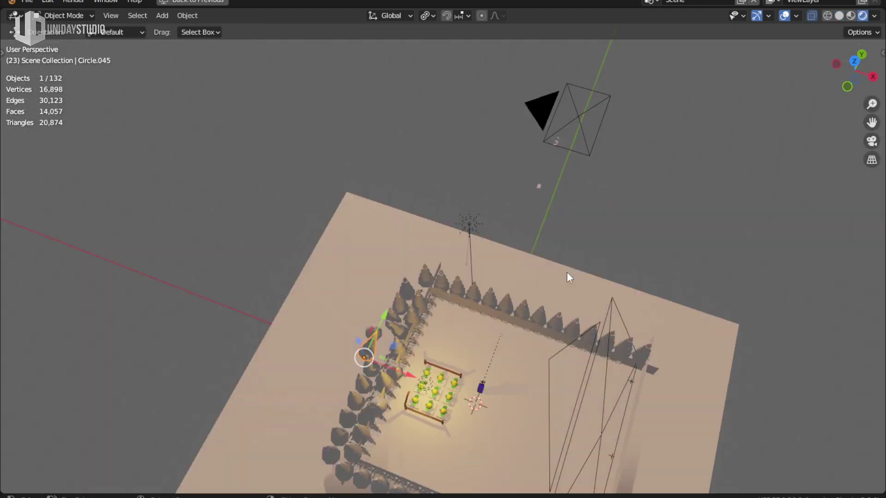
Select corner tree Circle.022 and tilt it freely
{"action": "middle_click_drag", "start_coordinate": [595, 275], "coordinate": [451, 238]}
{"action": "scroll", "coordinate": [452, 243], "scroll_direction": "up", "scroll_amount": 4}
{"action": "left_click", "coordinate": [456, 176]}
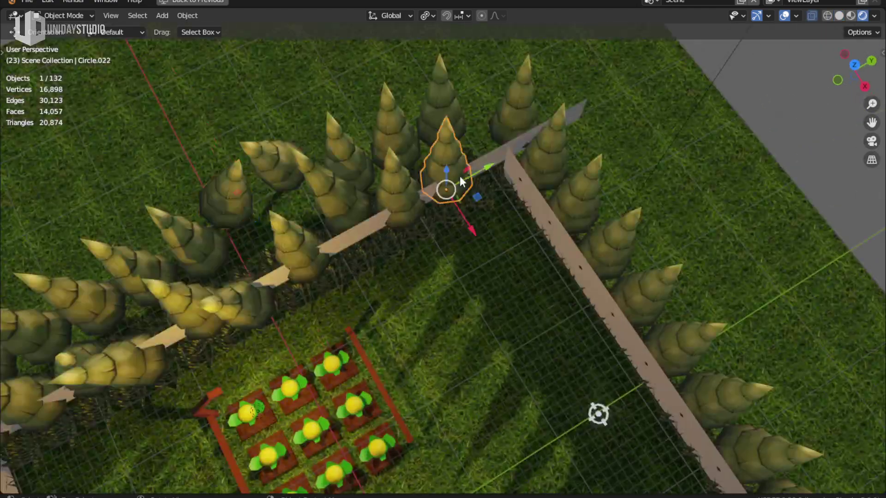
{"action": "middle_click_drag", "start_coordinate": [459, 176], "coordinate": [470, 199]}
{"action": "key", "text": "r"}
{"action": "key", "text": "r"}
{"action": "key", "text": "Return"}
Move corner tree Circle.049 to a new spot and tilt it
{"action": "mouse_move", "coordinate": [445, 257]}
{"action": "middle_mouse_down"}
{"action": "mouse_move", "coordinate": [432, 166]}
{"action": "mouse_move", "coordinate": [429, 221]}
{"action": "middle_mouse_up"}
{"action": "left_click", "coordinate": [433, 167]}
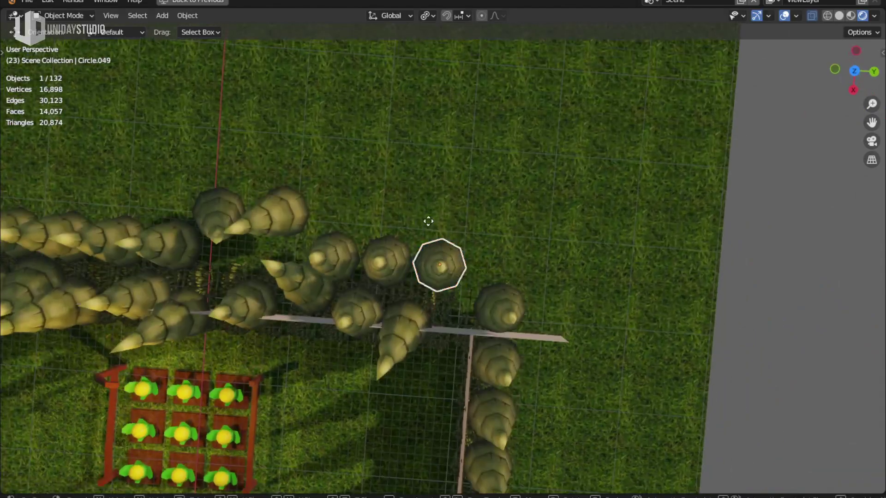
{"action": "left_click", "coordinate": [442, 164]}
{"action": "key", "text": "r"}
{"action": "key", "text": "r"}
{"action": "key", "text": "Return"}
Nudge tree Circle.042 slightly upward and tilt it freely
{"action": "middle_click_drag", "start_coordinate": [443, 184], "coordinate": [469, 221]}
{"action": "left_click_drag", "start_coordinate": [445, 213], "coordinate": [448, 201]}
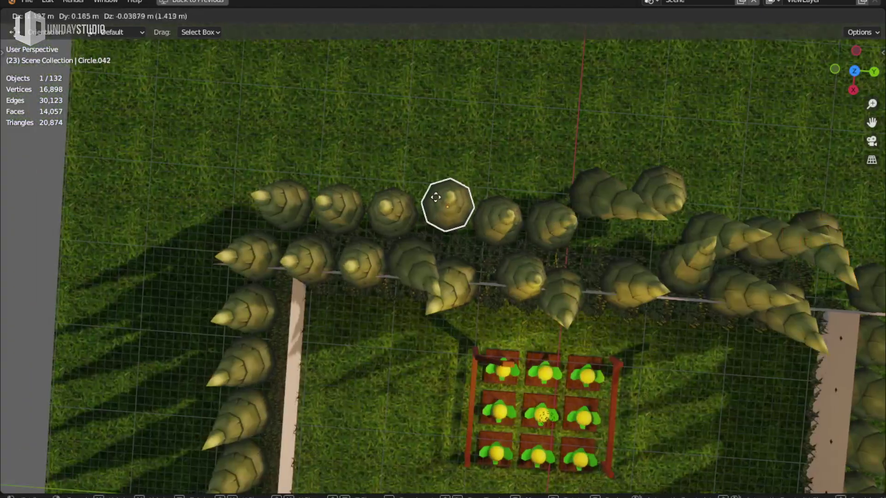
{"action": "key", "text": "r"}
{"action": "key", "text": "Return"}
Finish placing Circle.042, then in Top view shift two corner trees slightly
{"action": "middle_click_drag", "start_coordinate": [478, 184], "coordinate": [562, 165]}
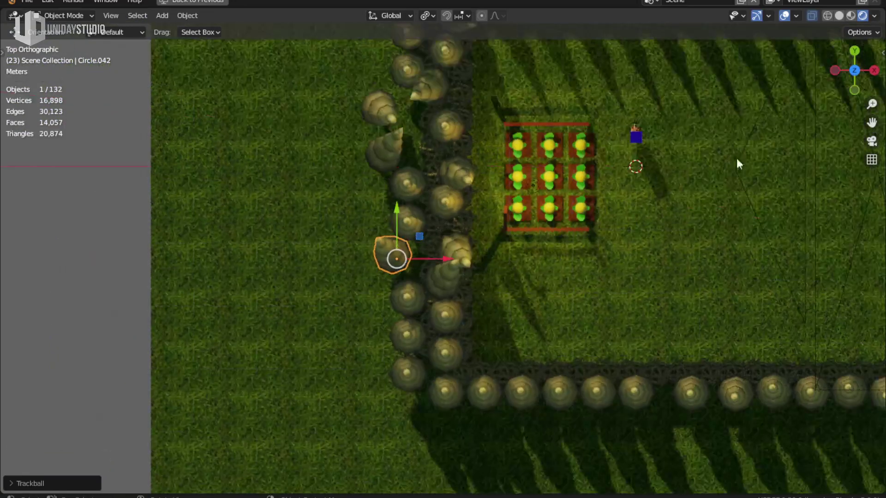
{"action": "key", "text": "g"}
{"action": "left_click", "coordinate": [577, 161]}
{"action": "key", "text": "KP_7"}
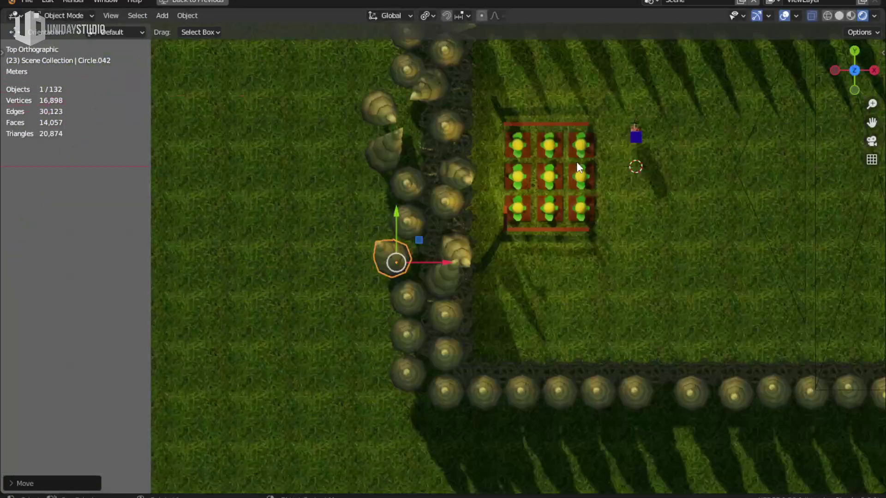
{"action": "left_click_drag", "start_coordinate": [445, 352], "coordinate": [456, 358]}
{"action": "mouse_move", "coordinate": [446, 315]}
{"action": "left_mouse_down"}
{"action": "mouse_move", "coordinate": [413, 345]}
{"action": "mouse_move", "coordinate": [391, 351]}
{"action": "left_mouse_up"}
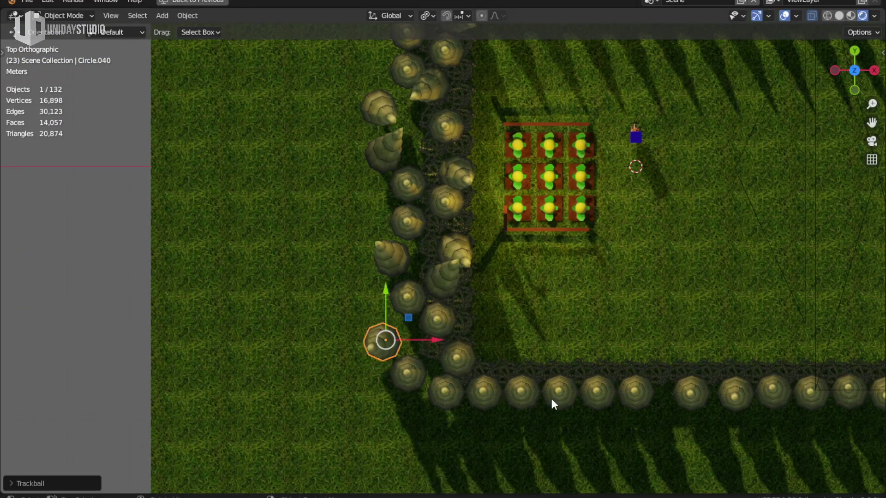
Nudge bottom-row trees Circle.008 up-left and Circle.007 down-left
{"action": "middle_click_drag", "start_coordinate": [561, 399], "coordinate": [479, 334], "text": "shift"}
{"action": "left_click", "coordinate": [485, 332]}
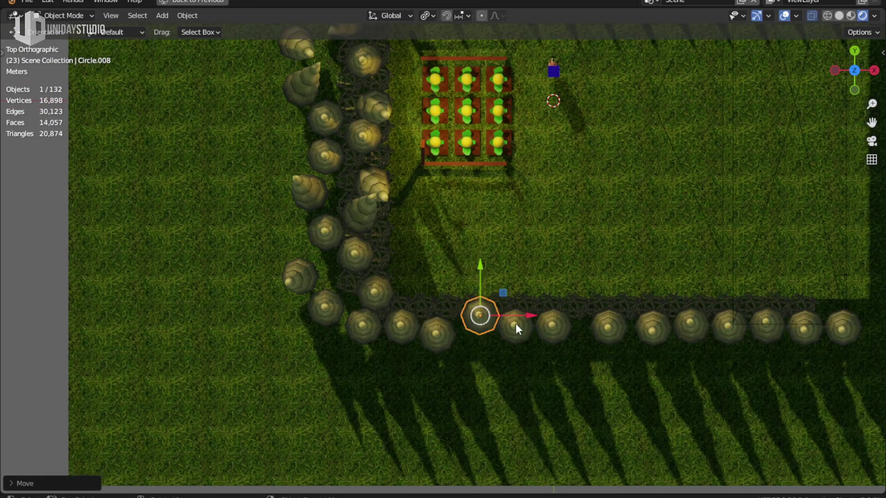
{"action": "key", "text": "g"}
{"action": "left_click", "coordinate": [498, 328]}
{"action": "left_click", "coordinate": [514, 325]}
{"action": "key", "text": "g"}
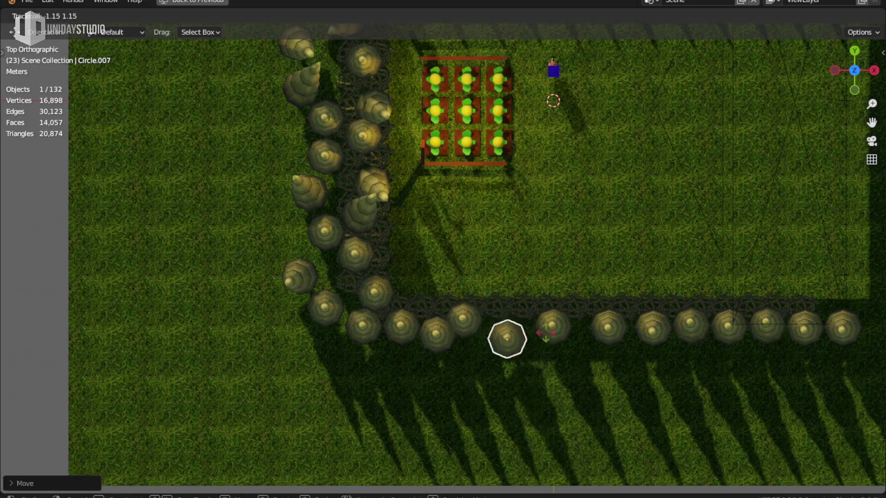
{"action": "left_click", "coordinate": [502, 335]}
Shift the next bottom-row tree up-left, and Circle.001 and Circle.002 slightly left
{"action": "left_click", "coordinate": [554, 325]}
{"action": "key", "text": "g"}
{"action": "left_click", "coordinate": [569, 319]}
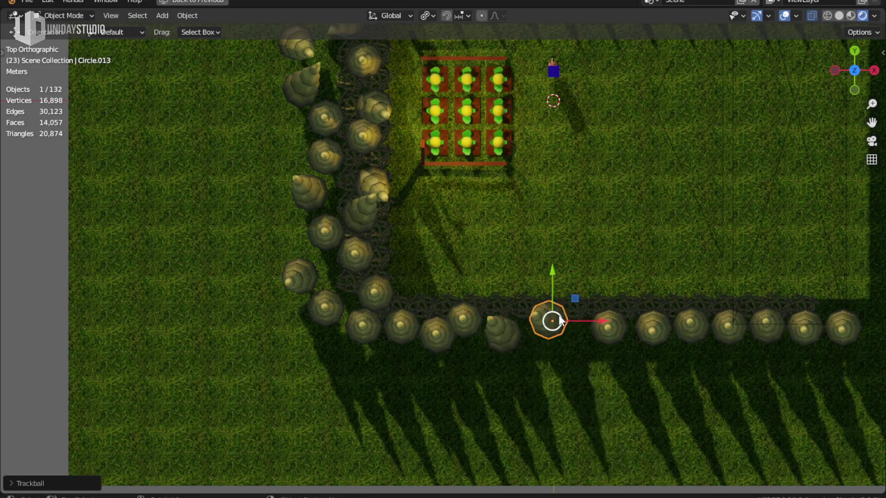
{"action": "left_click", "coordinate": [609, 329]}
{"action": "key", "text": "g"}
{"action": "left_click", "coordinate": [599, 339]}
{"action": "left_click", "coordinate": [662, 332]}
{"action": "key", "text": "g"}
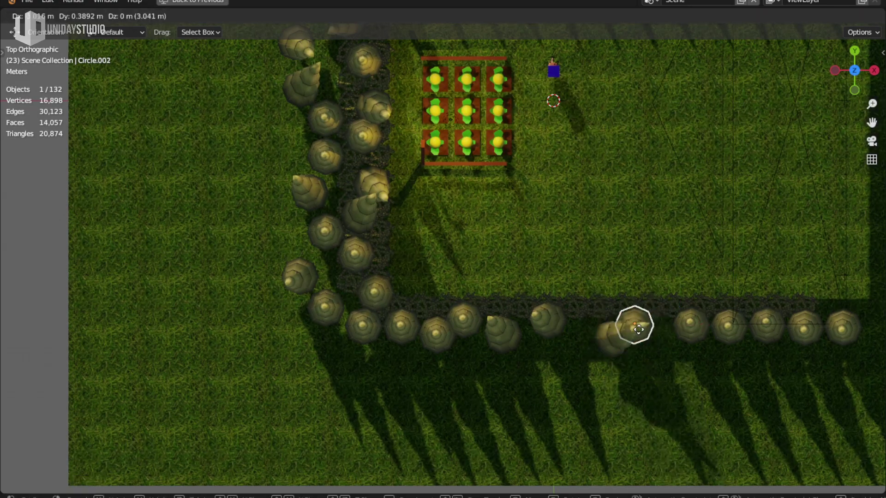
{"action": "left_click", "coordinate": [587, 338]}
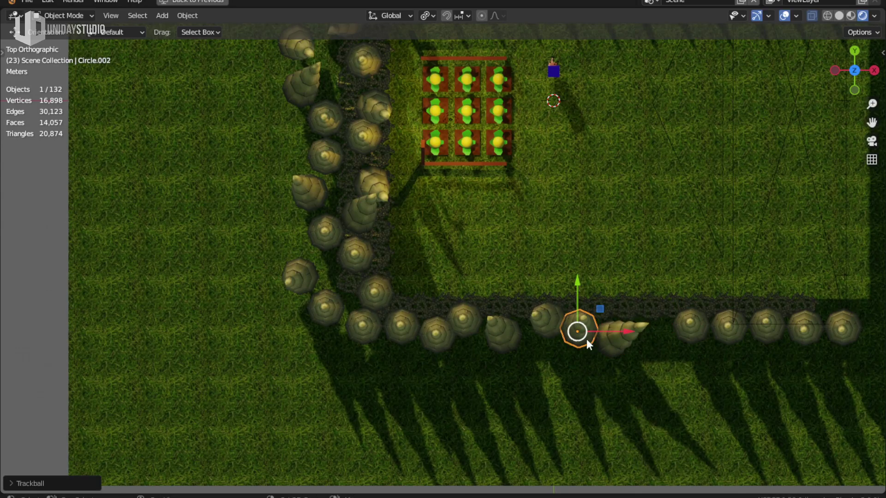
Add a tilted linked duplicate of tree Circle.013 to the bottom row
{"action": "left_click", "coordinate": [587, 339]}
{"action": "key", "text": "Tab"}
{"action": "scroll", "coordinate": [592, 344], "scroll_direction": "up", "scroll_amount": 2}
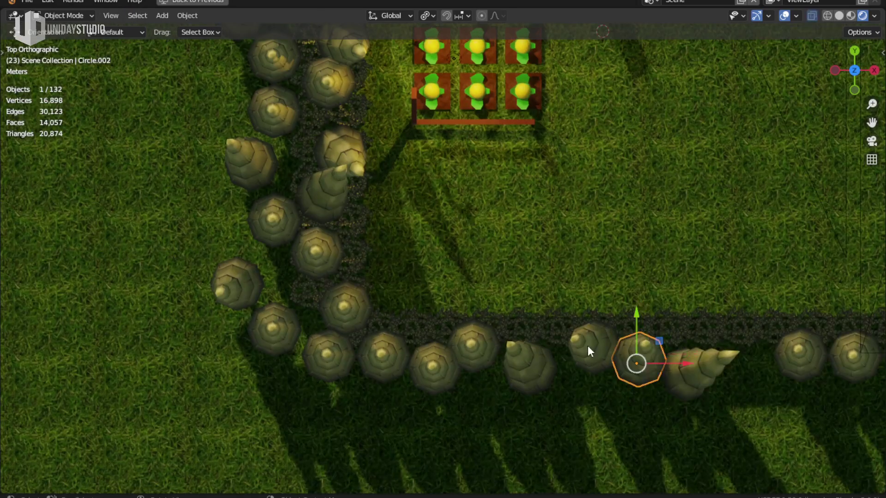
{"action": "key", "text": "Tab"}
{"action": "middle_click_drag", "start_coordinate": [665, 342], "coordinate": [533, 317], "text": "shift"}
{"action": "key", "text": "alt+d"}
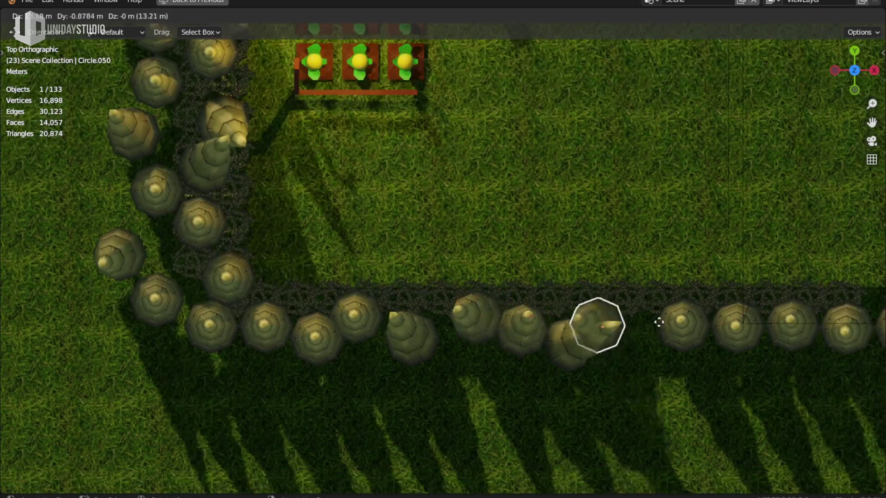
{"action": "key", "text": "r"}
{"action": "key", "text": "r"}
{"action": "left_click", "coordinate": [684, 323]}
Tilt and resize tree Circle.003
{"action": "left_click", "coordinate": [684, 323]}
{"action": "middle_click_drag", "start_coordinate": [684, 323], "coordinate": [568, 339], "text": "shift"}
{"action": "key", "text": "r"}
{"action": "key", "text": "r"}
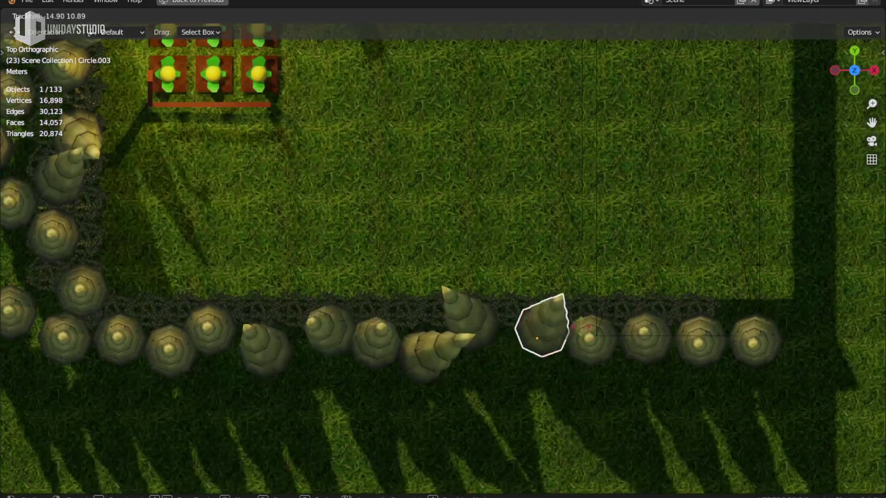
{"action": "left_click", "coordinate": [577, 332]}
{"action": "key", "text": "s"}
{"action": "left_click", "coordinate": [589, 325]}
Resize and tilt Circle.004, then reposition and enlarge Circle.006
{"action": "left_click", "coordinate": [581, 336]}
{"action": "key", "text": "s"}
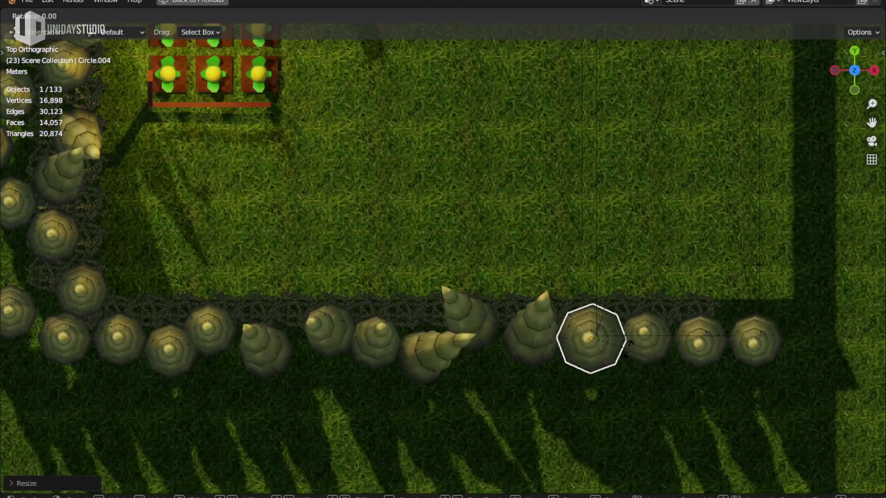
{"action": "key", "text": "r"}
{"action": "left_click", "coordinate": [676, 344]}
{"action": "left_click", "coordinate": [713, 353]}
{"action": "key", "text": "s"}
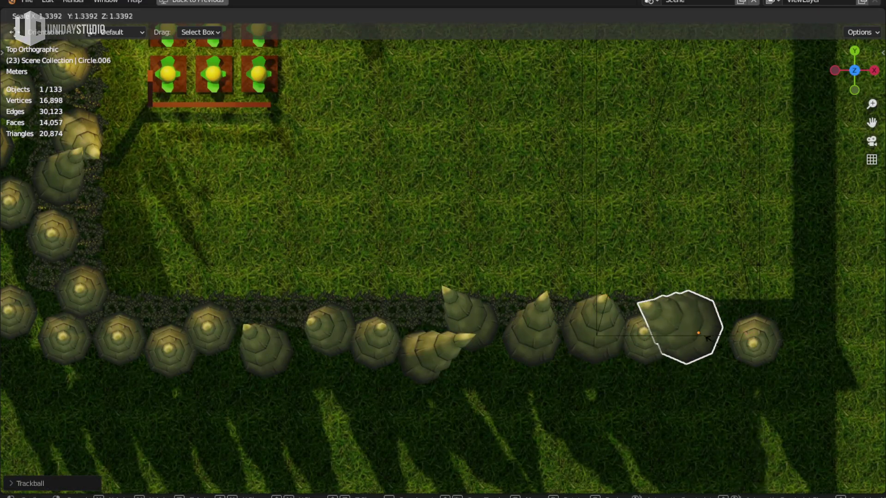
{"action": "left_click", "coordinate": [733, 346]}
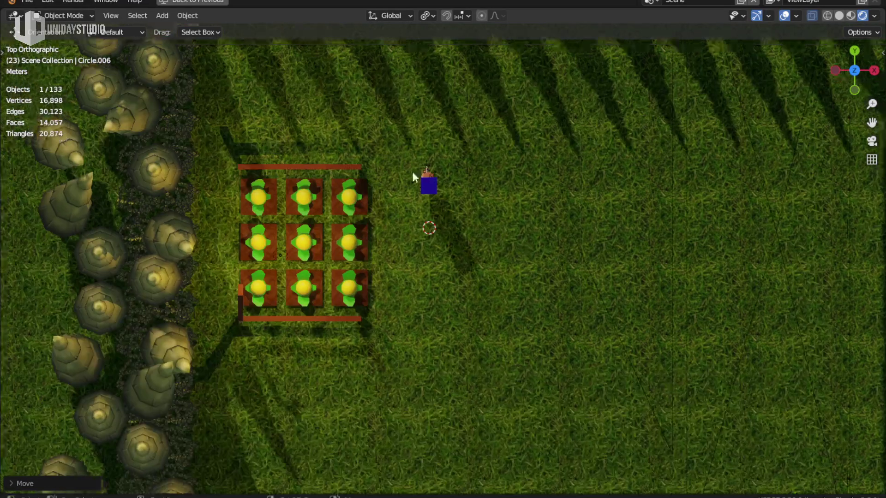
{"action": "middle_click_drag", "start_coordinate": [412, 171], "coordinate": [443, 288], "text": "shift"}
Shift Circle.024, then place a rotated copy at the top-left corner plus a tilted linked copy
{"action": "left_click", "coordinate": [330, 184]}
{"action": "key", "text": "g"}
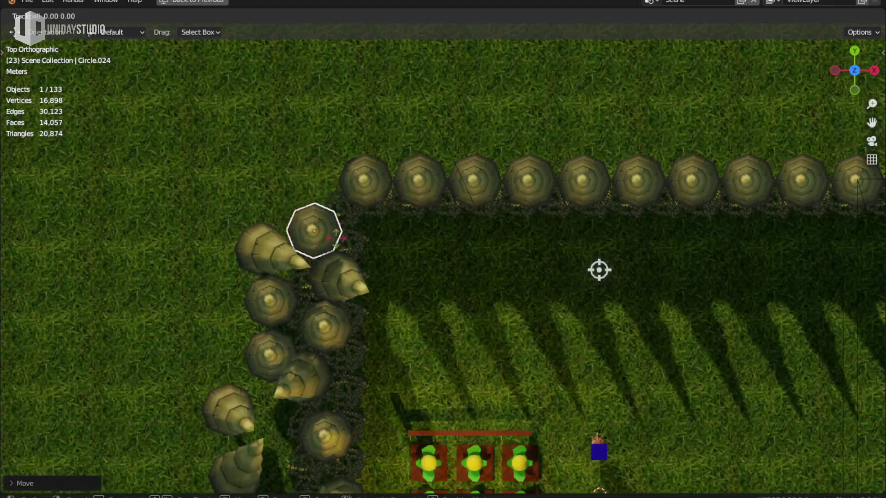
{"action": "left_click", "coordinate": [349, 242]}
{"action": "key", "text": "shift+d"}
{"action": "left_click", "coordinate": [370, 198]}
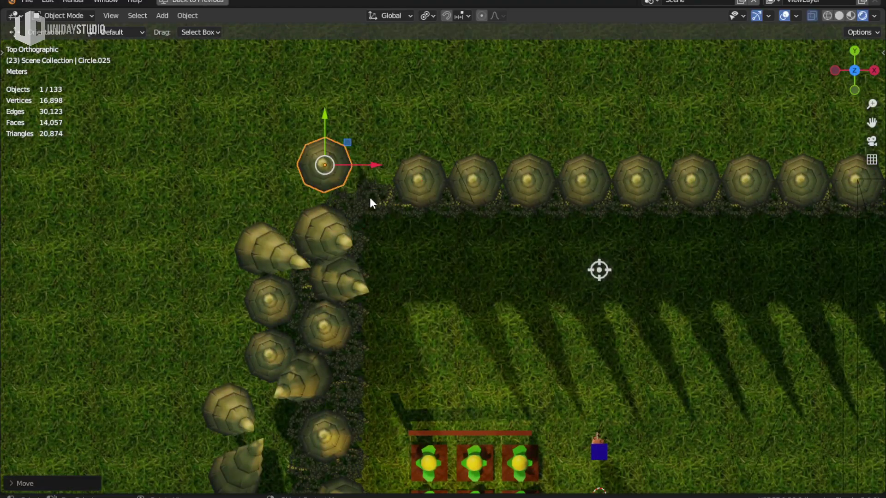
{"action": "key", "text": "r"}
{"action": "left_click", "coordinate": [352, 205]}
{"action": "key", "text": "alt+d"}
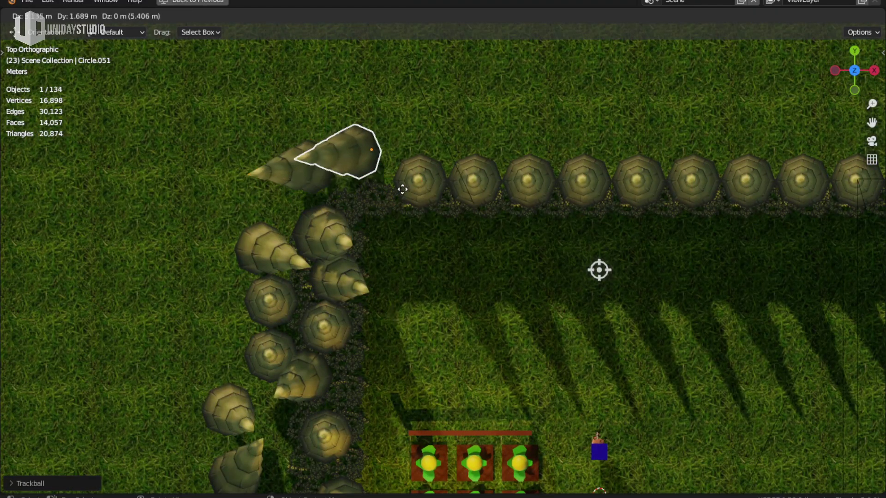
{"action": "left_click", "coordinate": [424, 187]}
{"action": "left_click", "coordinate": [439, 152]}
Nudge and tilt Circle.026, then add a tilted, resized linked copy to its right
{"action": "left_click", "coordinate": [422, 195]}
{"action": "key", "text": "g"}
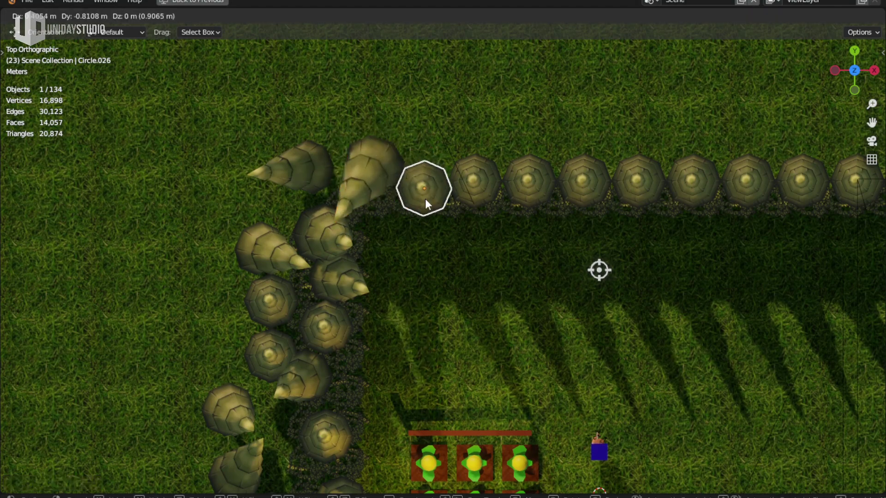
{"action": "left_click", "coordinate": [425, 198]}
{"action": "key", "text": "r"}
{"action": "key", "text": "r"}
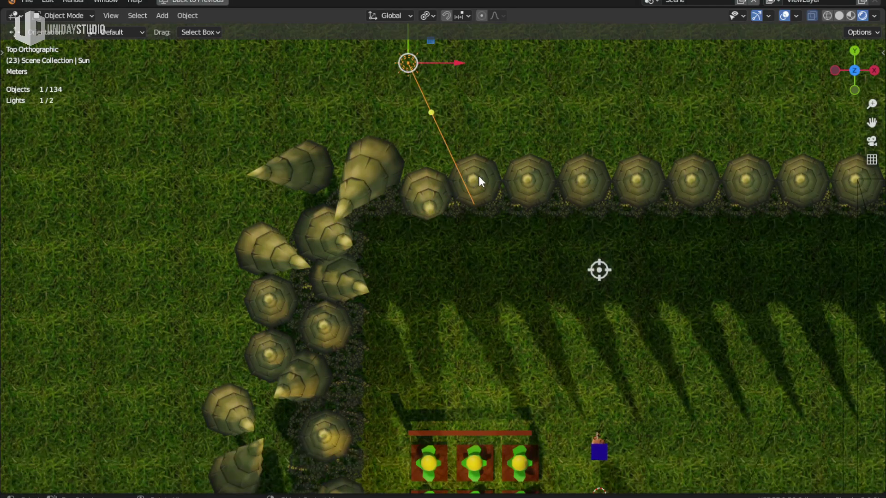
{"action": "left_click", "coordinate": [461, 157]}
{"action": "key", "text": "alt+d"}
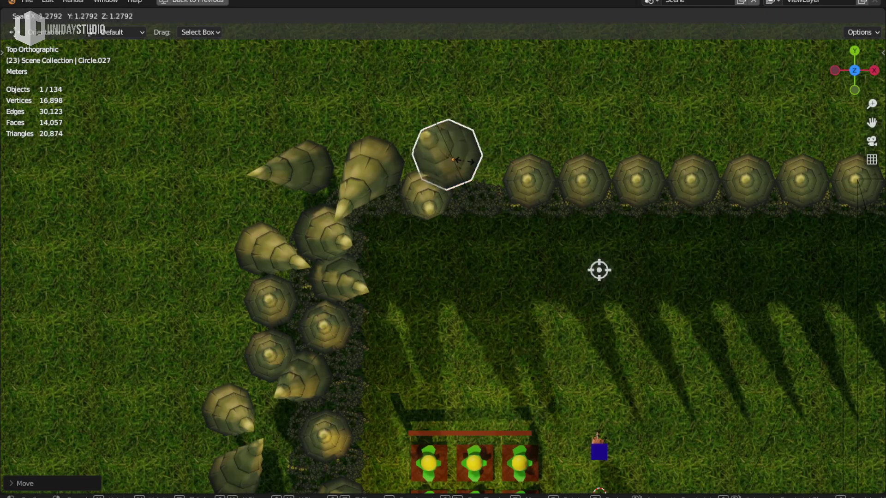
{"action": "left_click", "coordinate": [496, 162]}
{"action": "key", "text": "r"}
{"action": "key", "text": "r"}
{"action": "left_click", "coordinate": [513, 169]}
{"action": "key", "text": "s"}
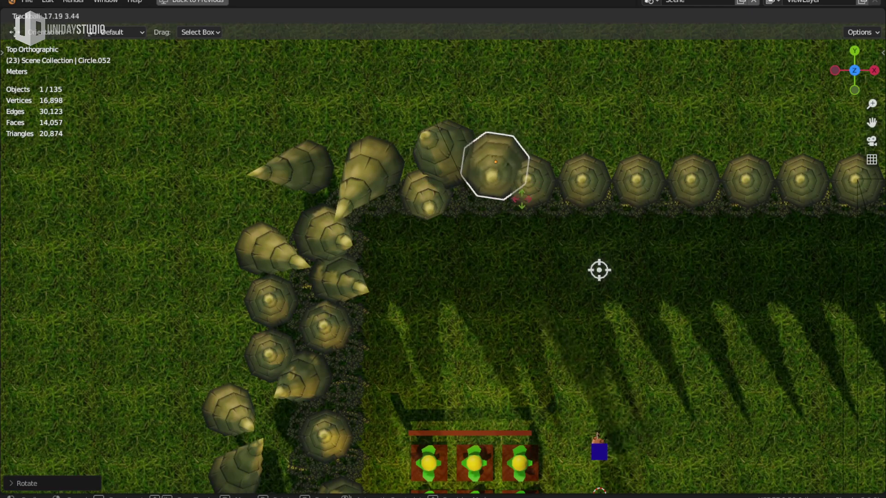
Shift Circle.028 up-right, tilt Circle.029 into a cone pose, and reposition Circle.030 and Circle.031
{"action": "key", "text": "g"}
{"action": "left_click", "coordinate": [554, 186]}
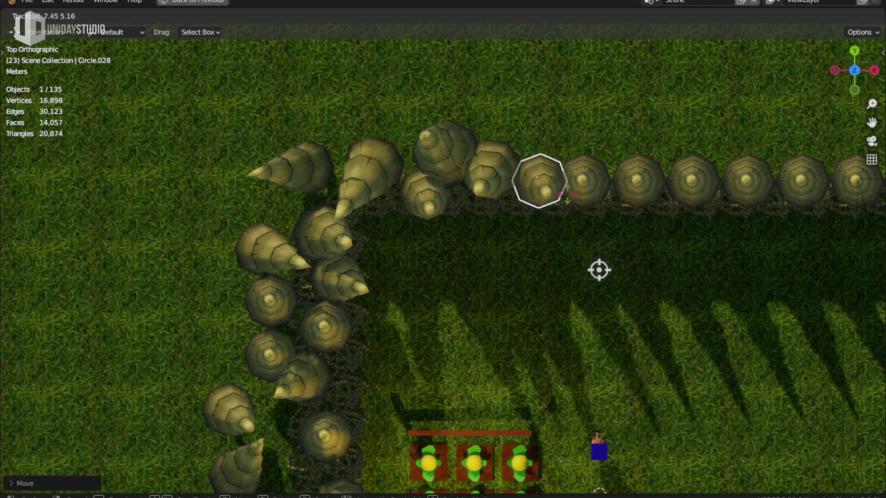
{"action": "key", "text": "r"}
{"action": "left_click", "coordinate": [616, 188]}
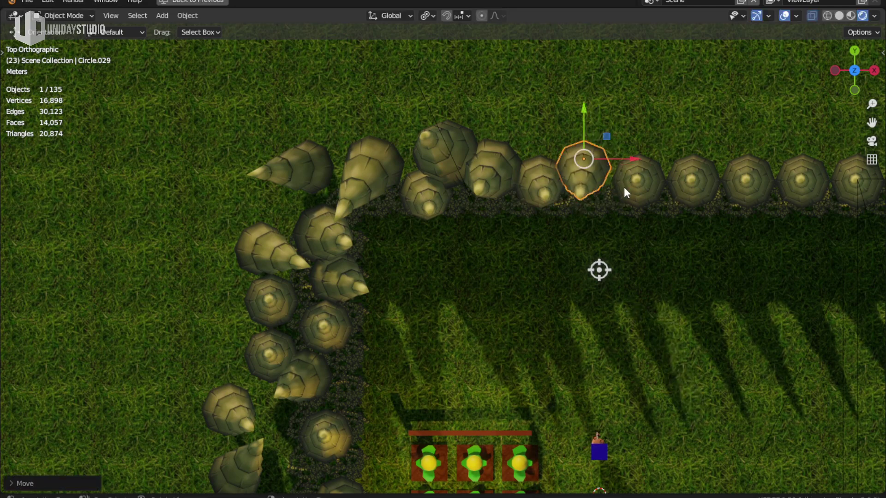
{"action": "left_click", "coordinate": [651, 185]}
{"action": "key", "text": "g"}
{"action": "left_click", "coordinate": [605, 233]}
{"action": "key", "text": "g"}
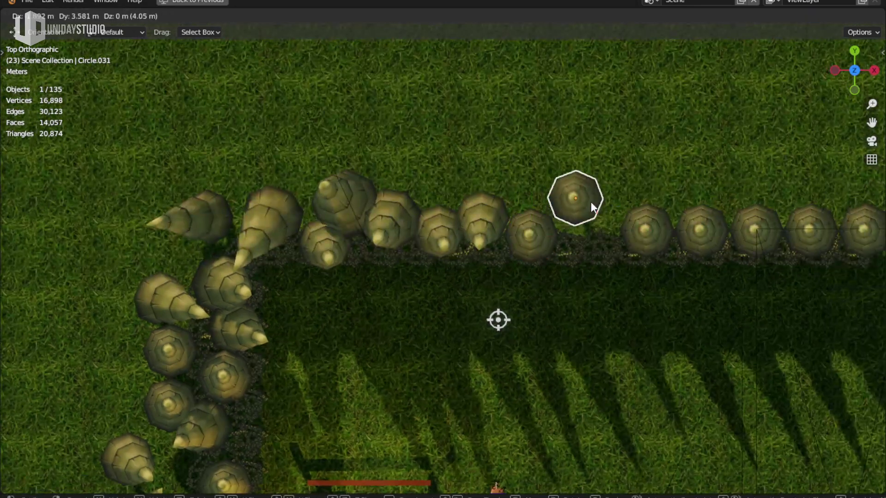
Tilt and resize the tree beside the top-border gap, then duplicate it into the row
{"action": "left_click", "coordinate": [591, 201]}
{"action": "key", "text": "r"}
{"action": "key", "text": "r"}
{"action": "left_click", "coordinate": [596, 226]}
{"action": "key", "text": "s"}
{"action": "left_click", "coordinate": [591, 228]}
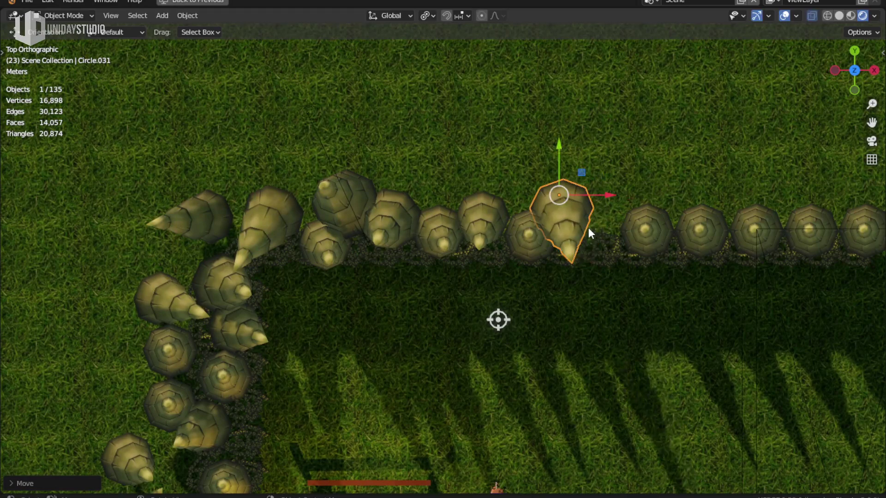
{"action": "key", "text": "shift+d"}
{"action": "left_click", "coordinate": [646, 219]}
{"action": "key", "text": "r"}
{"action": "key", "text": "r"}
{"action": "left_click", "coordinate": [611, 227]}
{"action": "key", "text": "g"}
{"action": "left_click", "coordinate": [648, 226]}
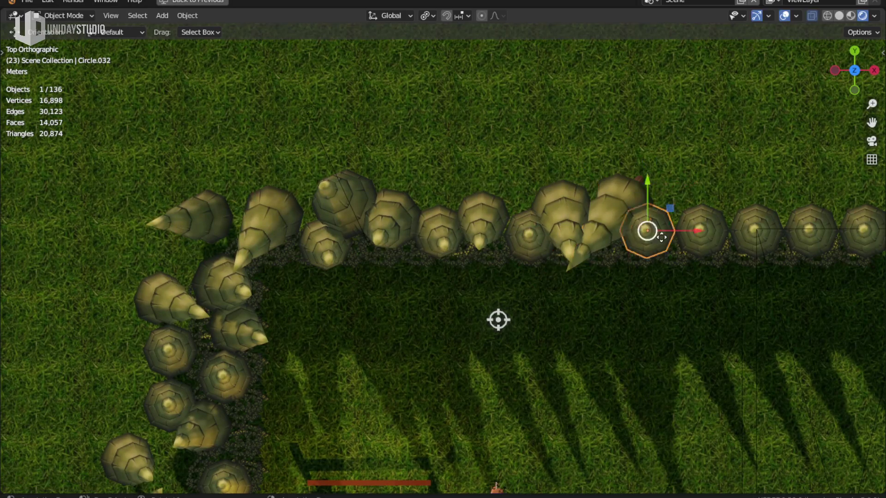
{"action": "left_click", "coordinate": [651, 231]}
Further along the top border, shift the next trees up-right and tilt one so its tip shows
{"action": "middle_click_drag", "start_coordinate": [692, 255], "coordinate": [554, 265], "text": "shift"}
{"action": "left_click", "coordinate": [553, 269]}
{"action": "key", "text": "g"}
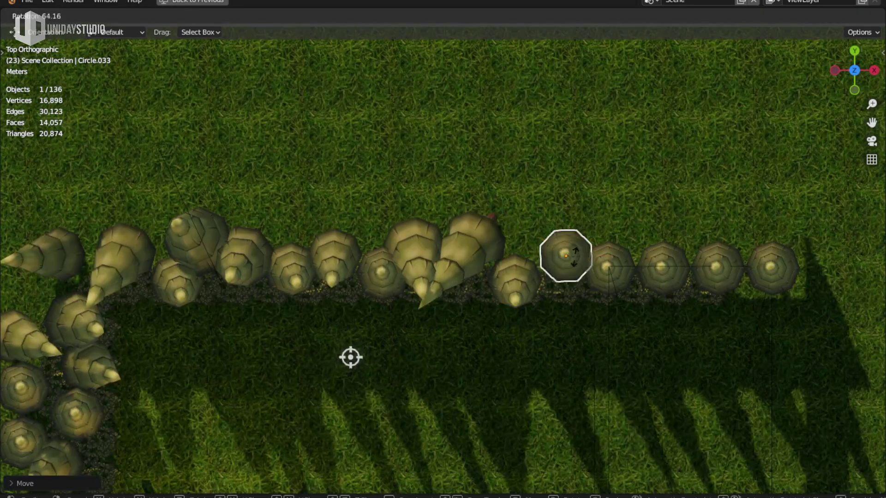
{"action": "left_click", "coordinate": [568, 256]}
{"action": "key", "text": "g"}
{"action": "key", "text": "r"}
{"action": "key", "text": "r"}
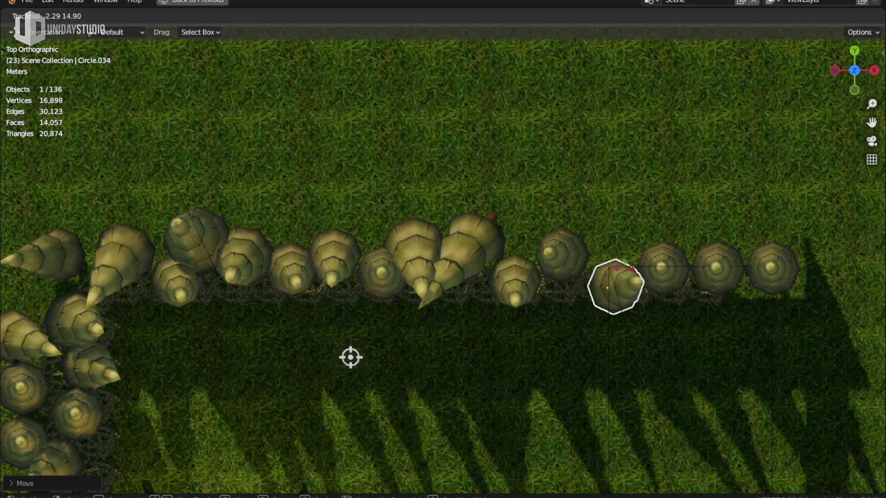
{"action": "left_click", "coordinate": [618, 277]}
{"action": "left_click", "coordinate": [663, 267]}
{"action": "key", "text": "g"}
{"action": "left_click", "coordinate": [706, 249]}
Move the last tree down-right, tilt it at a spiky angle, and view through the game camera
{"action": "left_click", "coordinate": [706, 246]}
{"action": "key", "text": "g"}
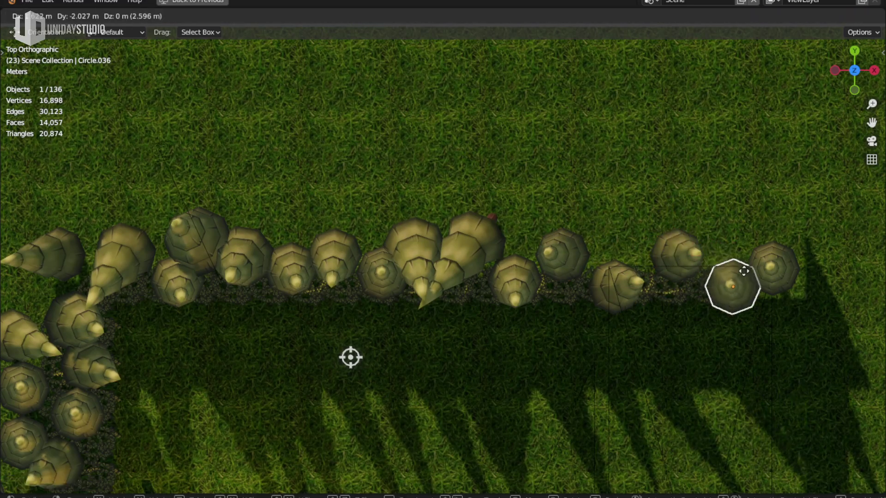
{"action": "key", "text": "r"}
{"action": "key", "text": "r"}
{"action": "left_click", "coordinate": [715, 253]}
{"action": "key", "text": "KP_0"}
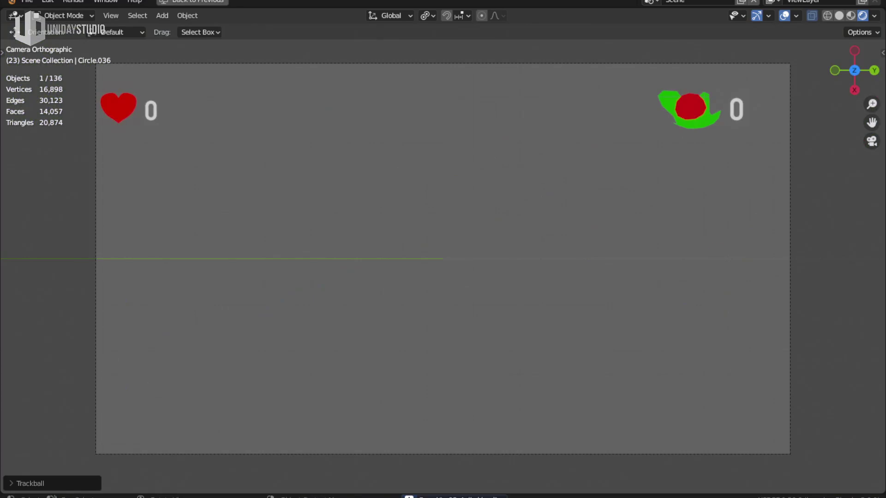
{"action": "key", "text": "p"}
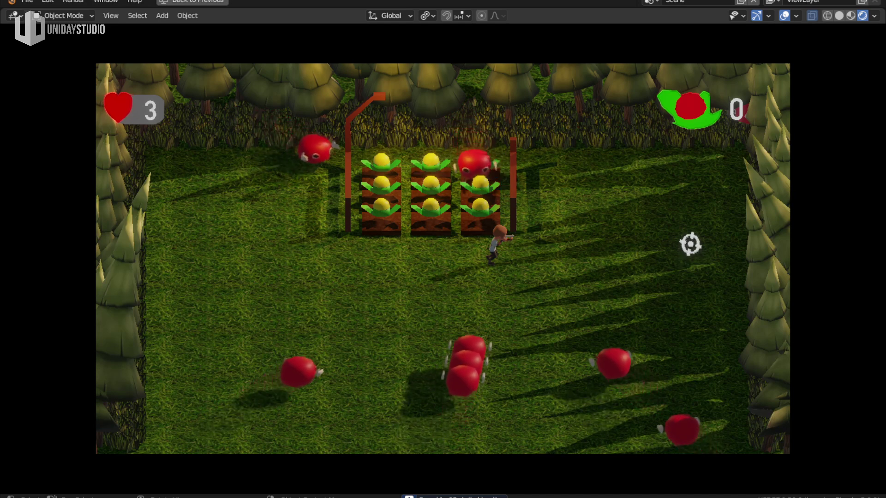
{"action": "key", "text": "Escape"}
{"action": "key", "text": "z"}
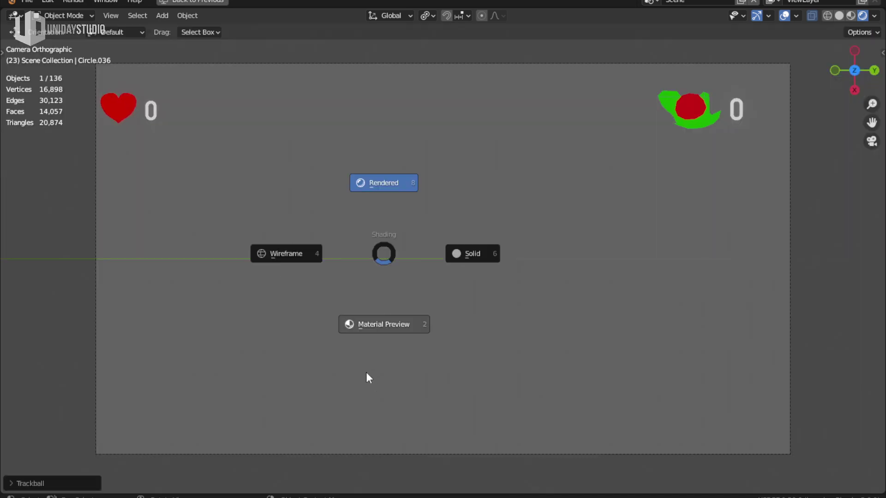
In wireframe, select the camera, look through it, and return to rendered shading
{"action": "left_click", "coordinate": [298, 240]}
{"action": "scroll", "coordinate": [485, 290], "scroll_direction": "down", "scroll_amount": 2}
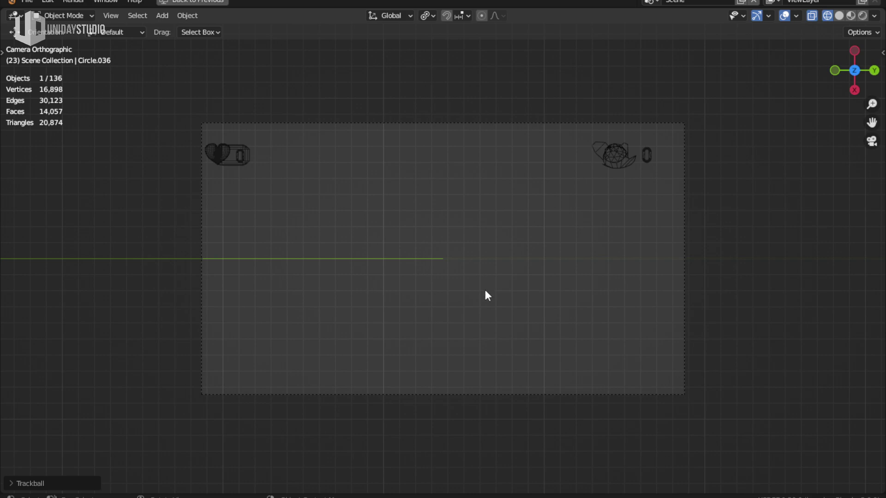
{"action": "middle_click_drag", "start_coordinate": [486, 290], "coordinate": [472, 245]}
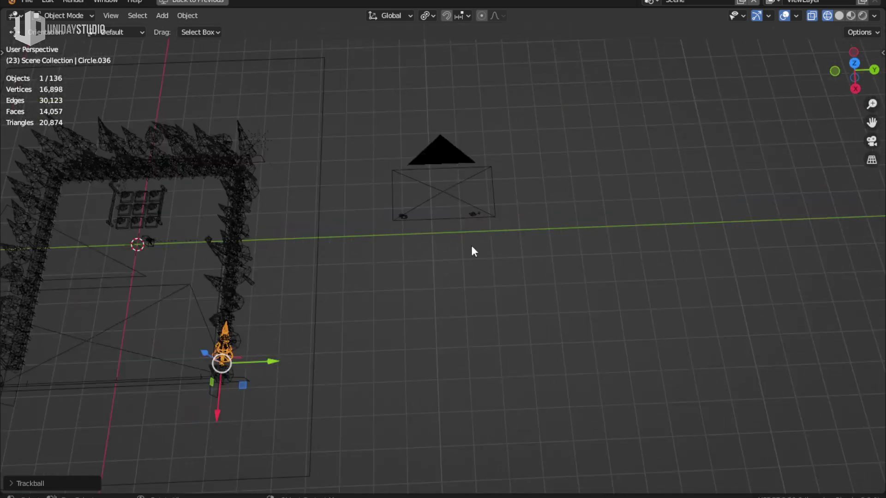
{"action": "right_click", "coordinate": [472, 245]}
{"action": "left_click", "coordinate": [169, 296]}
{"action": "key", "text": "KP_0"}
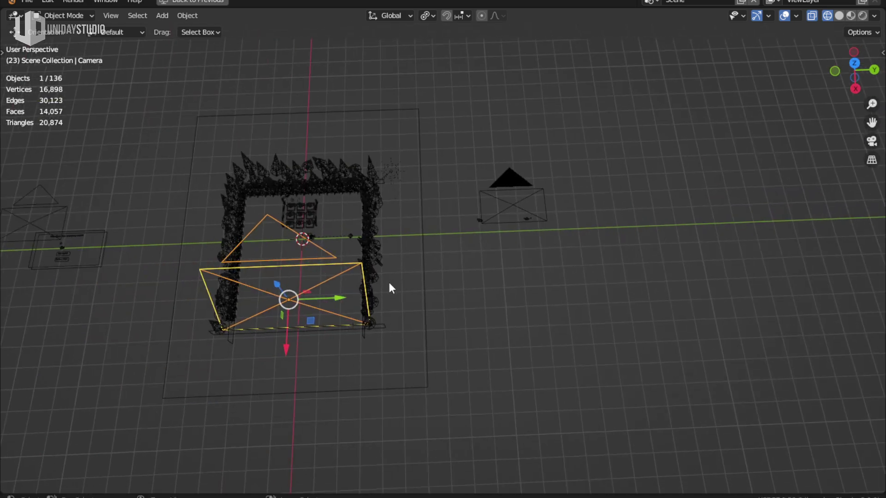
{"action": "key", "text": "z"}
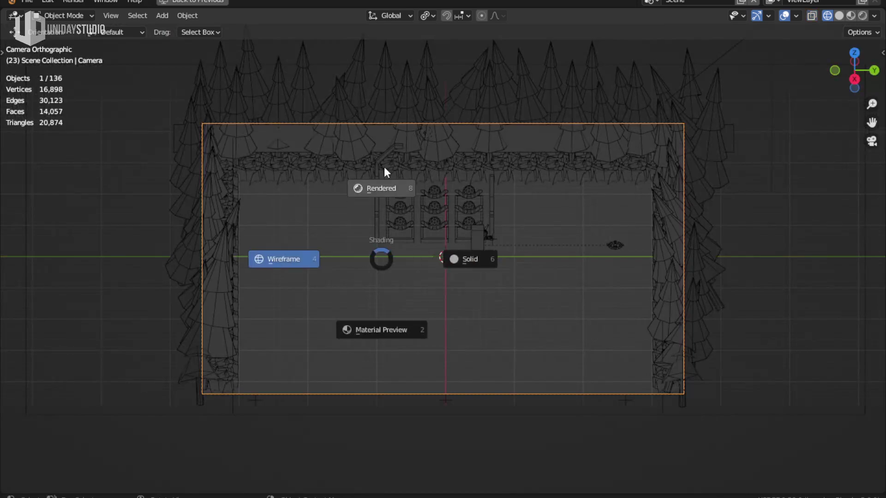
{"action": "left_click", "coordinate": [384, 171]}
Tilt the lower-left border tree and its neighbour above to new angles
{"action": "left_click", "coordinate": [233, 258]}
{"action": "key", "text": "r"}
{"action": "key", "text": "r"}
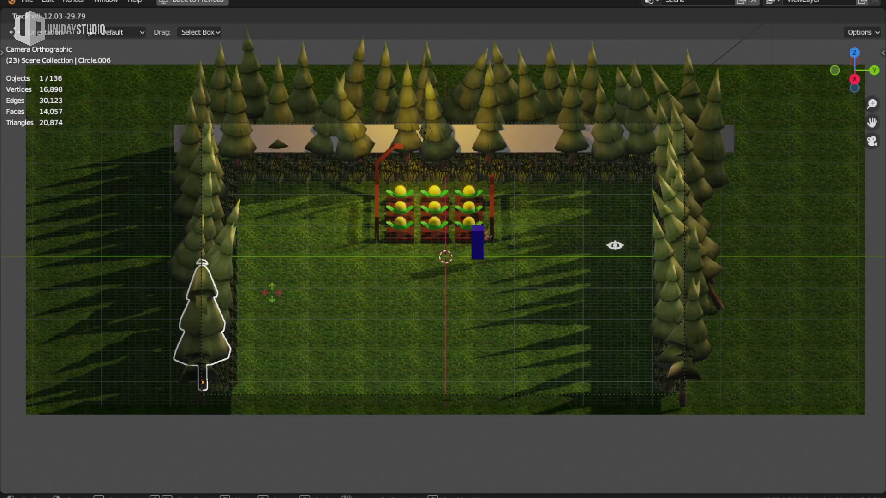
{"action": "left_click", "coordinate": [245, 280]}
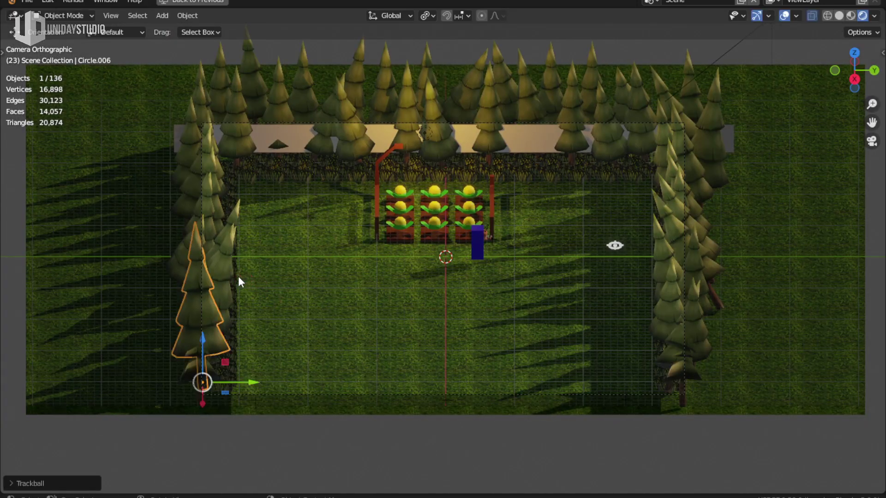
{"action": "left_click", "coordinate": [228, 268]}
{"action": "key", "text": "r"}
{"action": "left_click", "coordinate": [257, 280]}
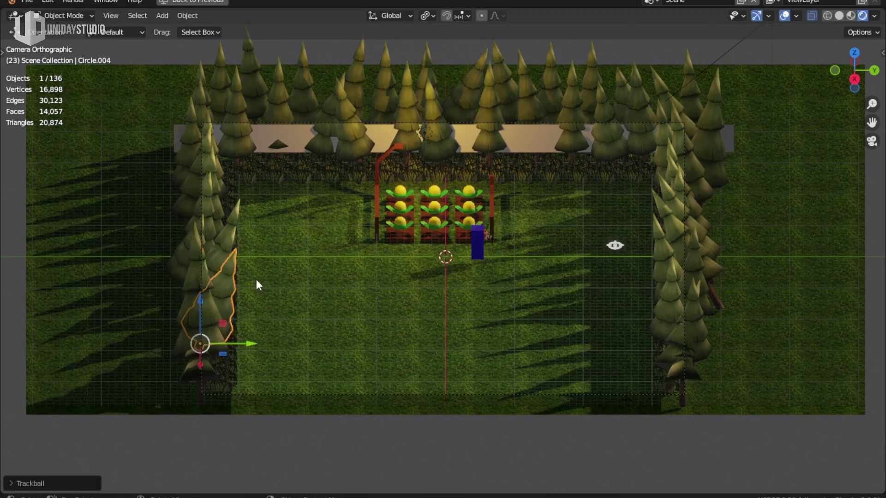
Select the left-edge grass strip Plane.019 and enter its Edit Mode
{"action": "left_click", "coordinate": [281, 181]}
{"action": "middle_click_drag", "start_coordinate": [280, 182], "coordinate": [426, 222]}
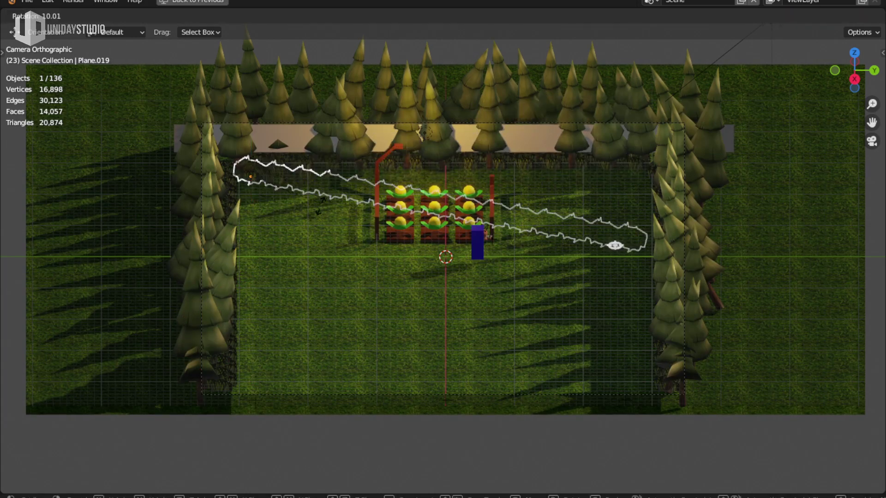
{"action": "key", "text": "Tab"}
View the grass strip from top view and settle on see-through wireframe shading
{"action": "key", "text": "KP_7"}
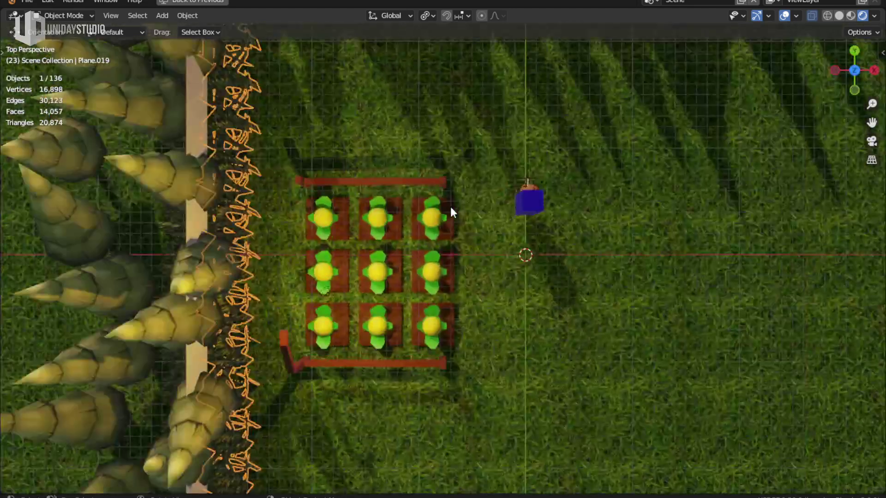
{"action": "scroll", "coordinate": [450, 207], "scroll_direction": "up", "scroll_amount": 3}
{"action": "scroll", "coordinate": [599, 209], "scroll_direction": "down", "scroll_amount": 3}
{"action": "scroll", "coordinate": [560, 309], "scroll_direction": "up", "scroll_amount": 2}
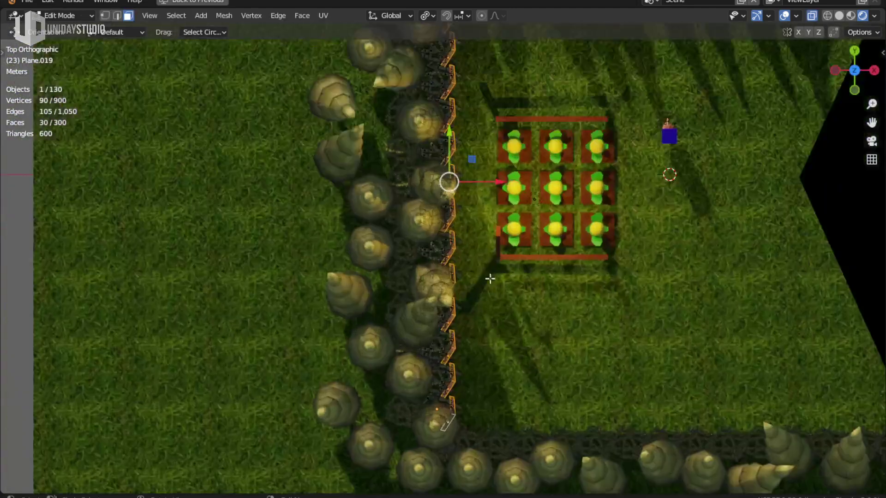
{"action": "scroll", "coordinate": [504, 320], "scroll_direction": "up", "scroll_amount": 4}
{"action": "right_click", "coordinate": [463, 323]}
{"action": "key", "text": "z"}
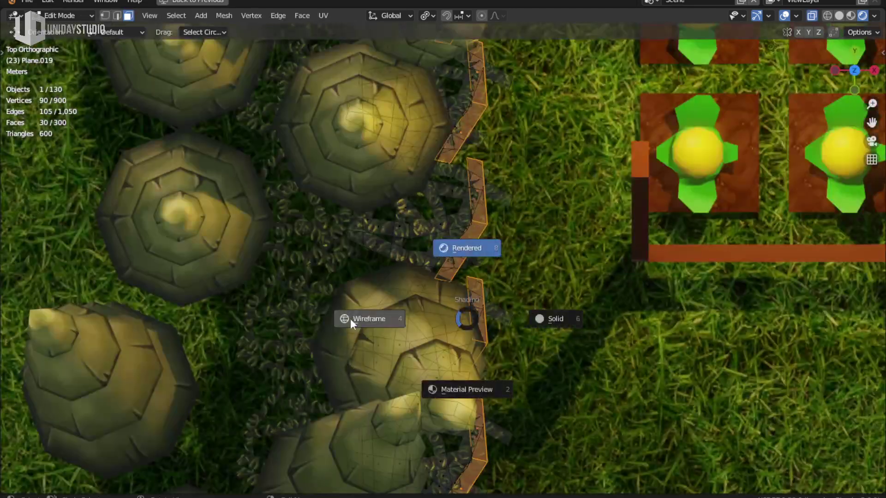
{"action": "left_click", "coordinate": [350, 318]}
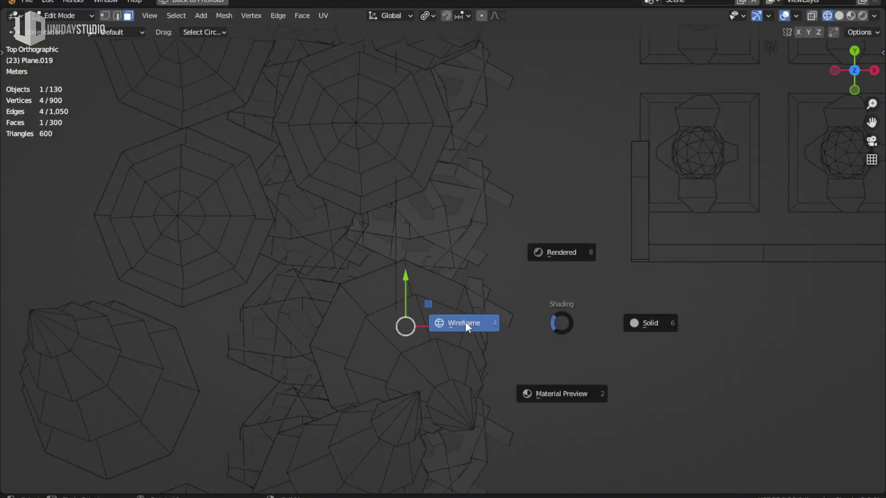
{"action": "mouse_move", "coordinate": [506, 340]}
{"action": "middle_mouse_down"}
{"action": "mouse_move", "coordinate": [398, 291]}
{"action": "mouse_move", "coordinate": [449, 282]}
{"action": "mouse_move", "coordinate": [435, 259]}
{"action": "mouse_move", "coordinate": [444, 232]}
{"action": "middle_mouse_up"}
{"action": "key", "text": "z"}
{"action": "left_click", "coordinate": [550, 196]}
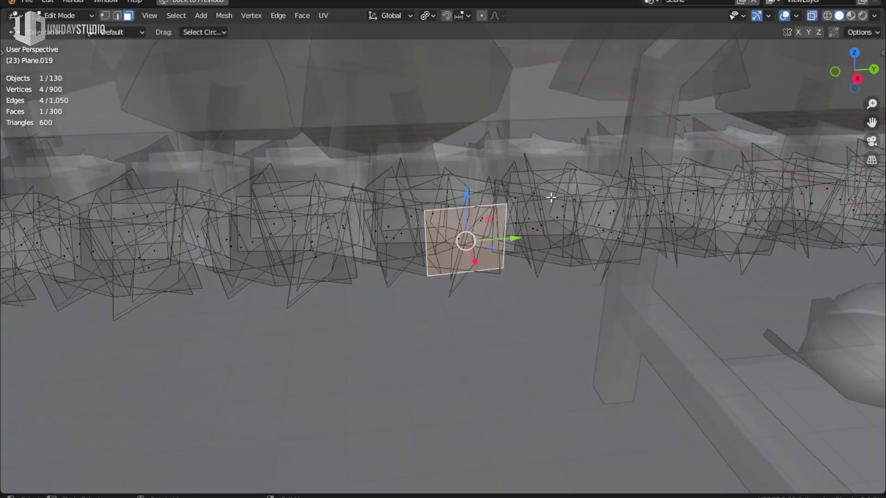
{"action": "key", "text": "z"}
{"action": "left_click", "coordinate": [513, 201]}
Circle-select one grass clump's faces, expand to the whole connected clump, and return to top view
{"action": "left_click", "coordinate": [549, 201]}
{"action": "middle_click_drag", "start_coordinate": [496, 214], "coordinate": [433, 259]}
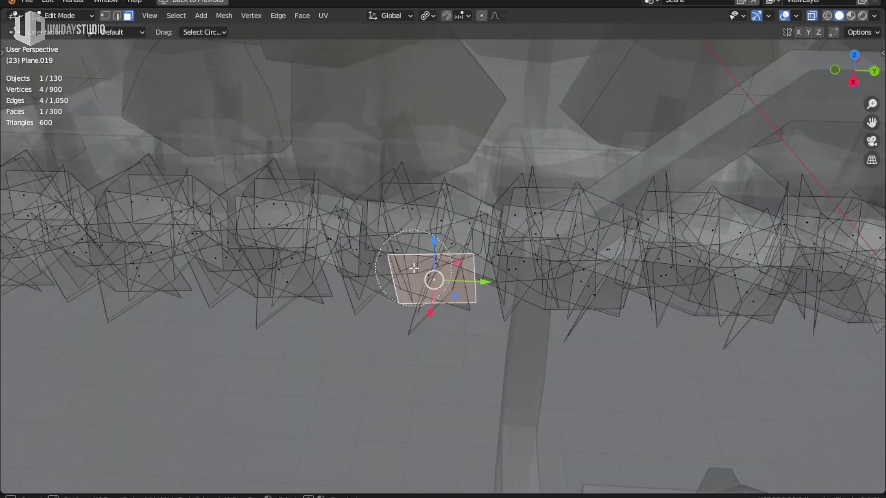
{"action": "left_click_drag", "start_coordinate": [421, 251], "coordinate": [429, 254]}
{"action": "key", "text": "ctrl+l"}
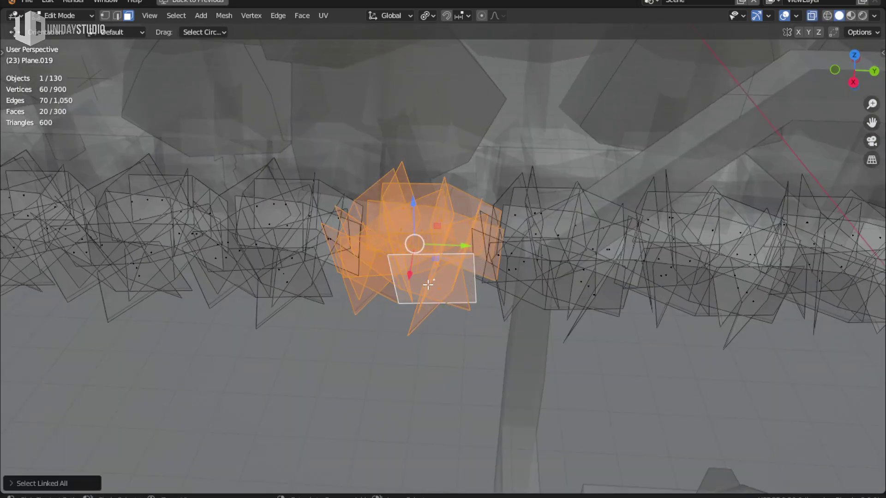
{"action": "key", "text": "KP_7"}
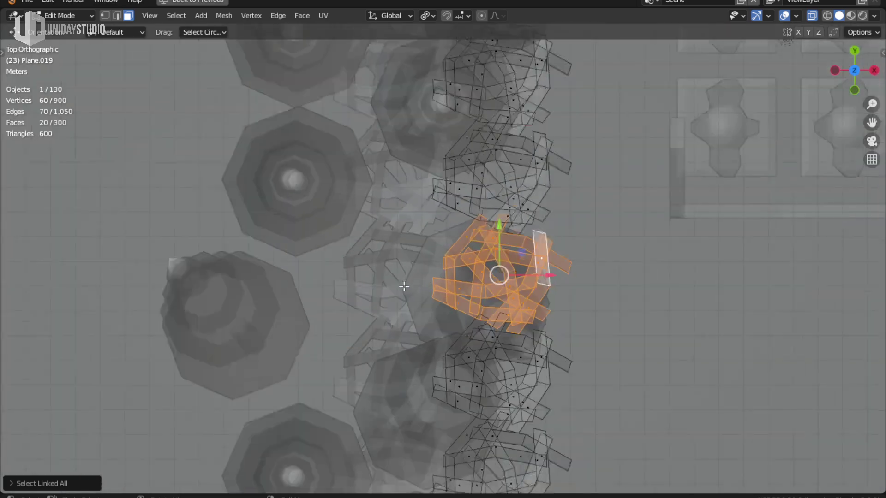
Place rotated copies of the grass clump below and up the left-edge column
{"action": "scroll", "coordinate": [458, 238], "scroll_direction": "down", "scroll_amount": 2}
{"action": "key", "text": "shift+d"}
{"action": "left_click", "coordinate": [483, 371]}
{"action": "key", "text": "r"}
{"action": "left_click", "coordinate": [454, 383]}
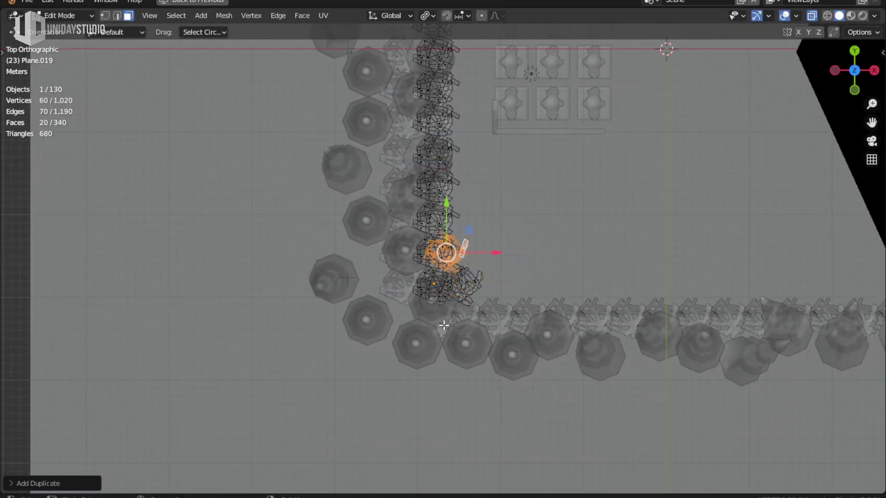
{"action": "key", "text": "shift+d"}
{"action": "left_click", "coordinate": [464, 254]}
{"action": "key", "text": "r"}
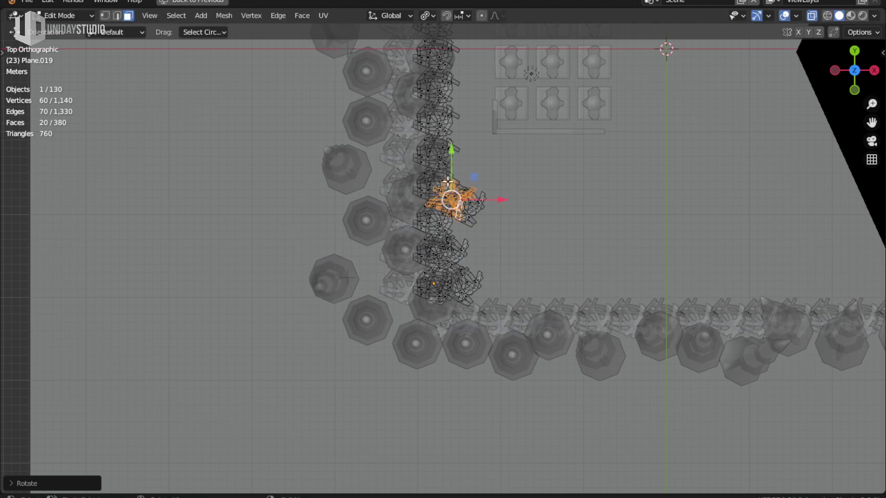
{"action": "key", "text": "shift+d"}
{"action": "left_click", "coordinate": [446, 138]}
{"action": "key", "text": "r"}
Pan down the edge and add more rotated clump copies up the column
{"action": "middle_click_drag", "start_coordinate": [459, 222], "coordinate": [457, 369], "text": "shift"}
{"action": "key", "text": "shift+d"}
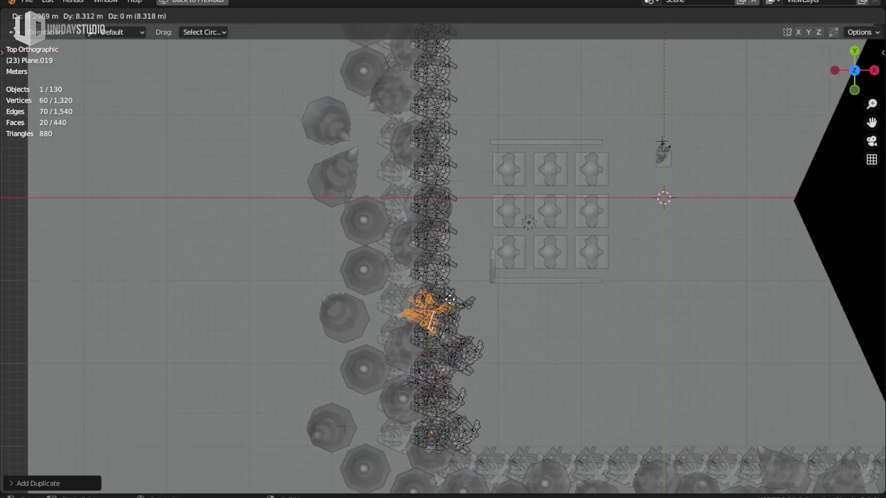
{"action": "left_click", "coordinate": [418, 277]}
{"action": "key", "text": "shift+d"}
{"action": "key", "text": "r"}
{"action": "left_click", "coordinate": [518, 207]}
{"action": "key", "text": "shift+d"}
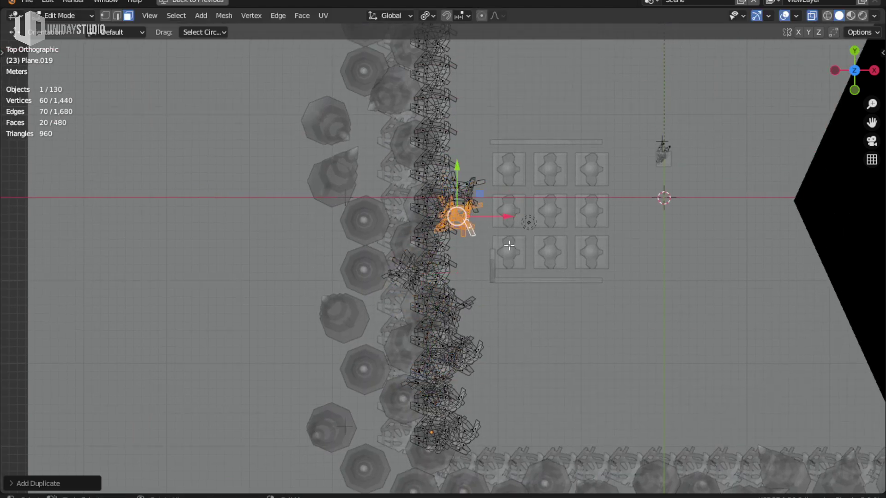
Fill further gaps along the left edge with duplicated, rotated grass clumps
{"action": "middle_click_drag", "start_coordinate": [471, 234], "coordinate": [451, 379], "text": "shift"}
{"action": "key", "text": "shift+d"}
{"action": "left_click", "coordinate": [471, 263]}
{"action": "key", "text": "shift+d"}
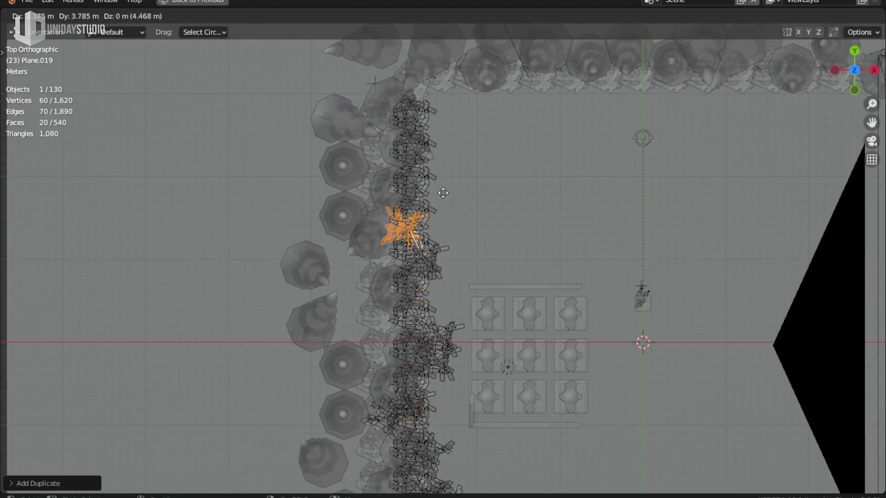
{"action": "key", "text": "shift+d"}
{"action": "left_click", "coordinate": [482, 92]}
{"action": "key", "text": "shift+d"}
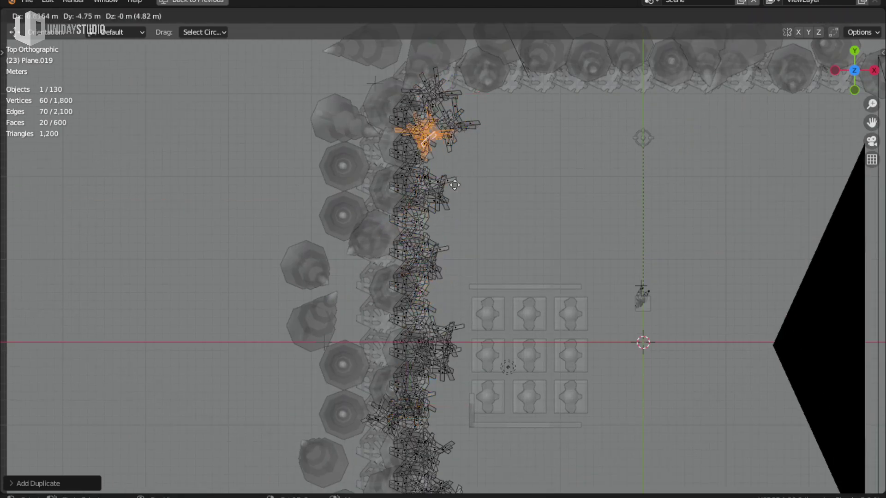
{"action": "left_click", "coordinate": [462, 186]}
Add clump copies at the top of the left edge and along the top row
{"action": "key", "text": "shift+d"}
{"action": "left_click", "coordinate": [528, 99]}
{"action": "key", "text": "shift+d"}
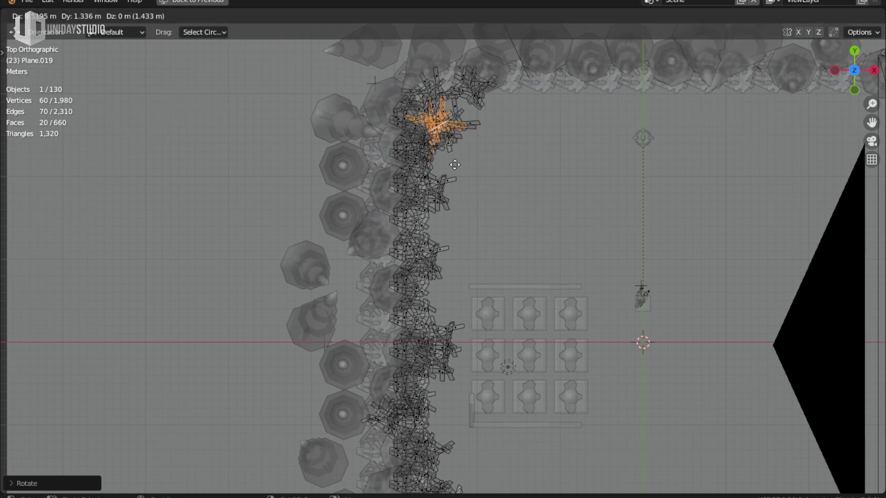
{"action": "left_click", "coordinate": [456, 264]}
{"action": "key", "text": "shift+d"}
{"action": "left_click", "coordinate": [504, 139]}
{"action": "key", "text": "shift+d"}
{"action": "left_click", "coordinate": [577, 134]}
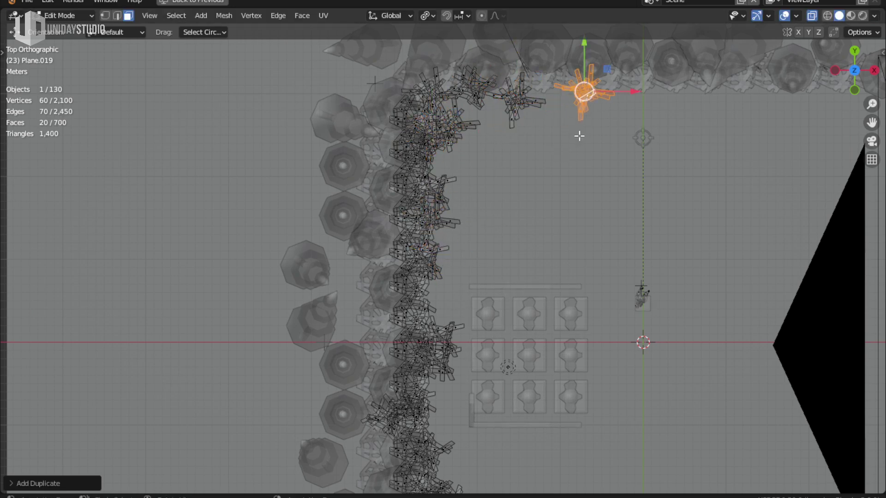
{"action": "key", "text": "shift+d"}
{"action": "left_click", "coordinate": [570, 136]}
{"action": "left_click", "coordinate": [557, 139]}
{"action": "key", "text": "shift+d"}
Pad the bottom-left corner with rotated clump copies, then view through the scene camera
{"action": "middle_click_drag", "start_coordinate": [499, 468], "coordinate": [415, 242], "text": "shift"}
{"action": "key", "text": "shift+d"}
{"action": "left_click", "coordinate": [445, 376]}
{"action": "key", "text": "shift+d"}
{"action": "left_click", "coordinate": [480, 371]}
{"action": "key", "text": "shift+d"}
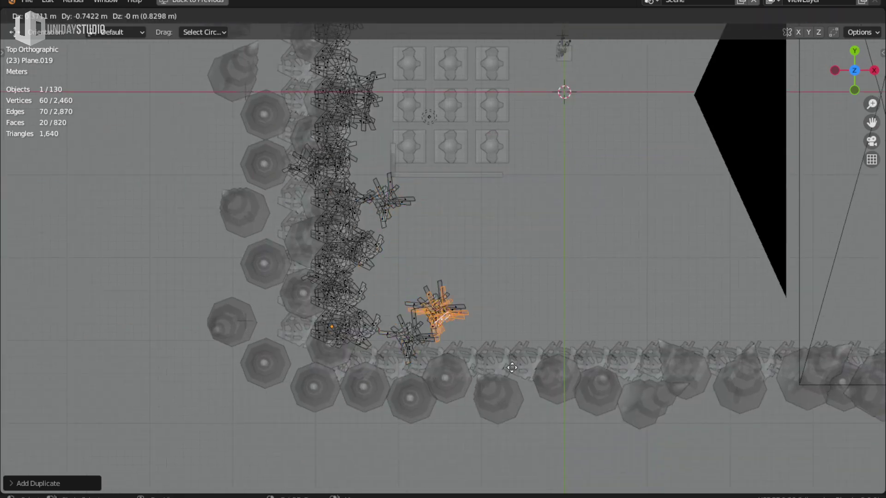
{"action": "left_click", "coordinate": [509, 364]}
{"action": "key", "text": "shift+d"}
{"action": "key", "text": "shift+d"}
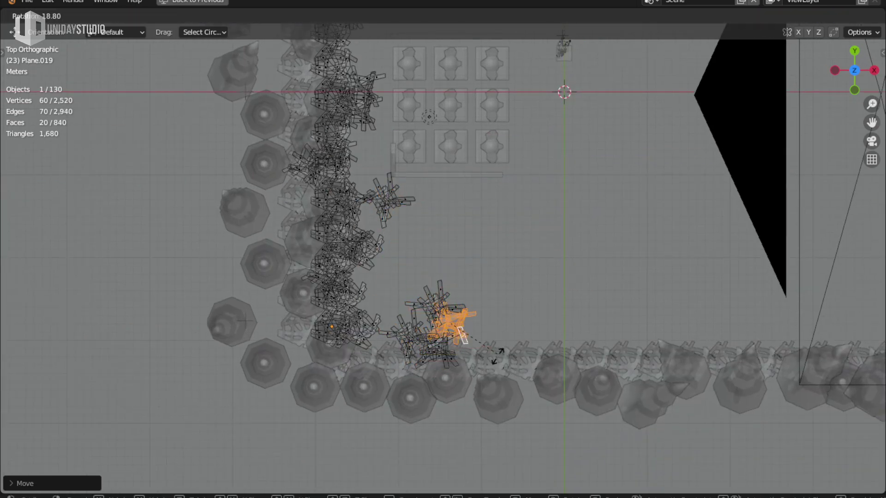
{"action": "left_click", "coordinate": [456, 324]}
{"action": "key", "text": "shift+d"}
{"action": "left_click", "coordinate": [420, 351]}
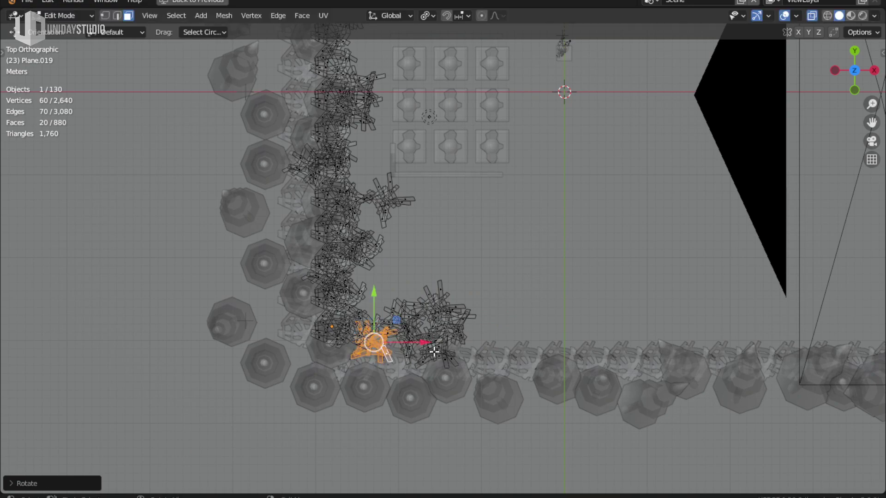
{"action": "key", "text": "KP_0"}
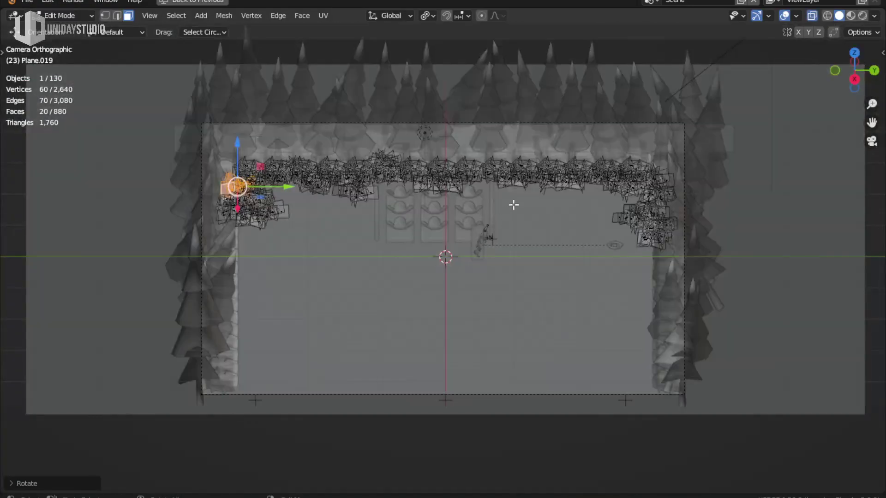
{"action": "key", "text": "alt+z"}
{"action": "key", "text": "z"}
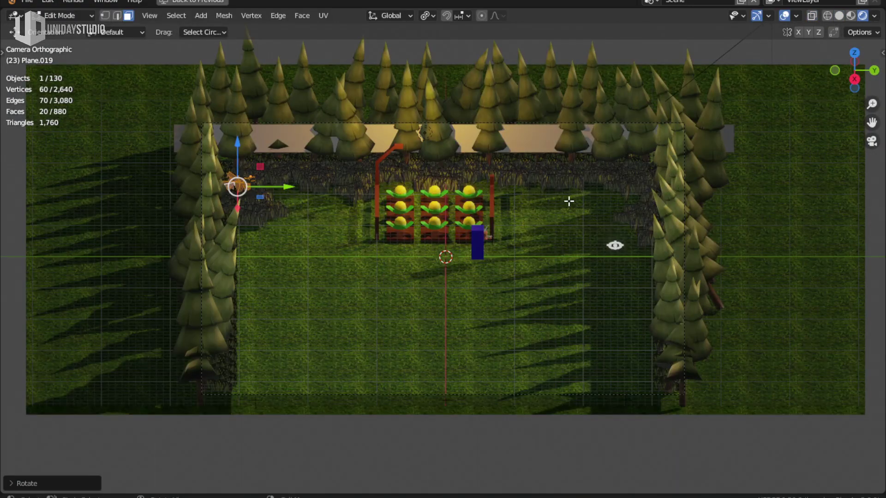
{"action": "middle_click_drag", "start_coordinate": [321, 317], "coordinate": [494, 306]}
{"action": "scroll", "coordinate": [496, 310], "scroll_direction": "down", "scroll_amount": 3}
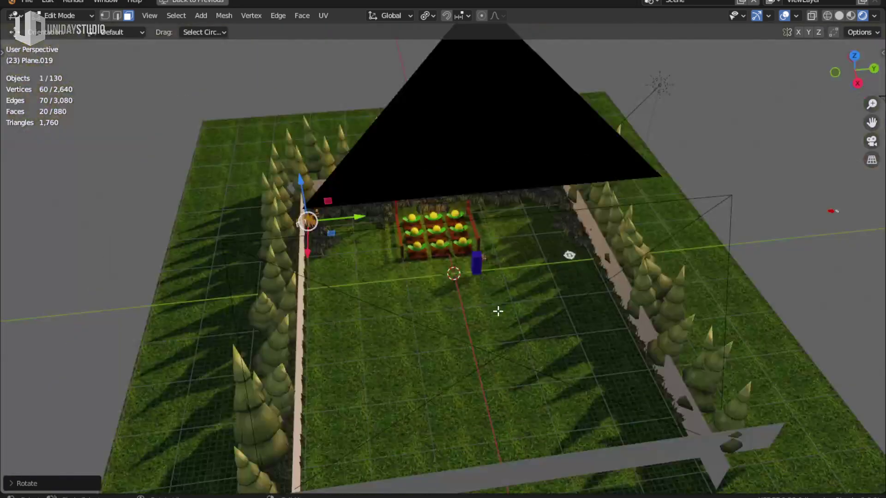
{"action": "key", "text": "KP_7"}
{"action": "key", "text": "KP_5"}
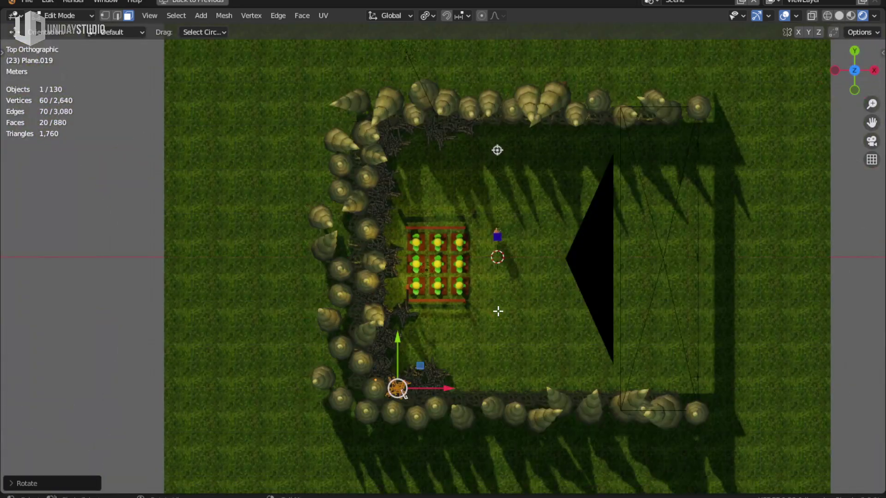
{"action": "key", "text": "z"}
{"action": "left_click", "coordinate": [710, 292]}
Duplicate grass clumps near the bottom-right corner, rotating one for variety
{"action": "scroll", "coordinate": [544, 307], "scroll_direction": "up", "scroll_amount": 4}
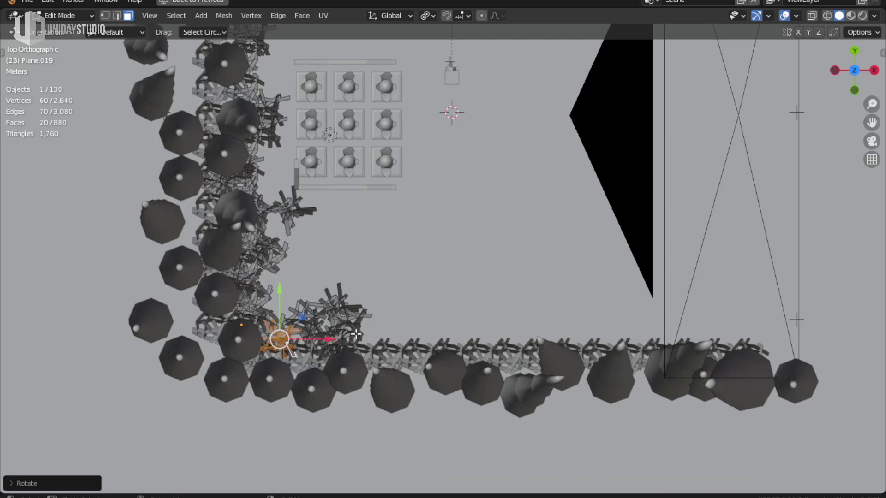
{"action": "key", "text": "shift+d"}
{"action": "left_click", "coordinate": [820, 316]}
{"action": "key", "text": "r"}
{"action": "left_click", "coordinate": [774, 373]}
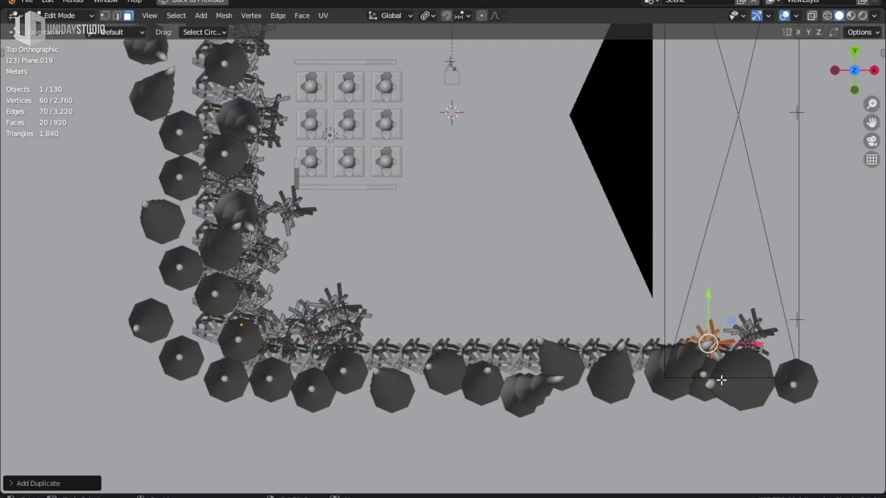
{"action": "key", "text": "shift+d"}
{"action": "left_click", "coordinate": [752, 370]}
Add more grass clump copies along the bottom edge toward the left, rotating one
{"action": "key", "text": "shift+d"}
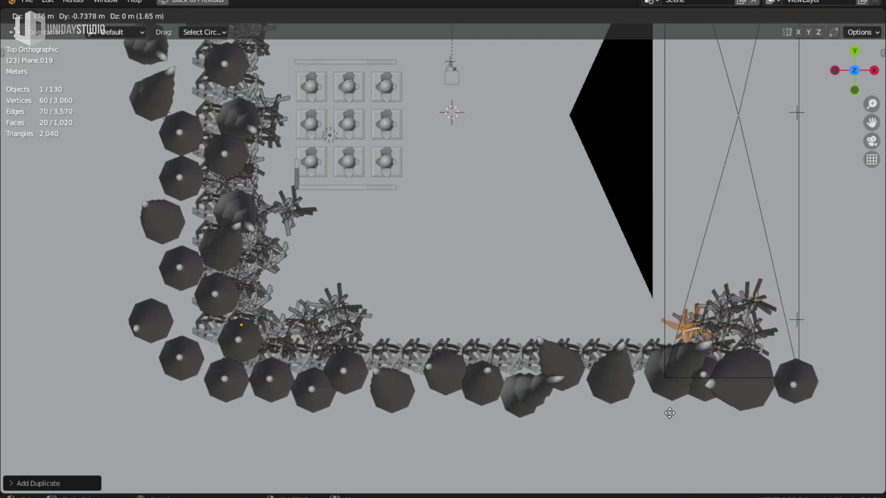
{"action": "left_click", "coordinate": [614, 336]}
{"action": "key", "text": "shift+d"}
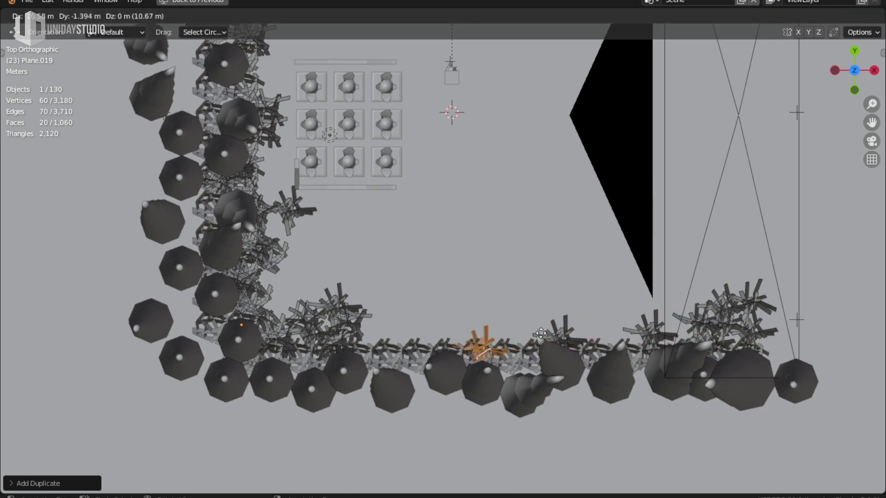
{"action": "left_click", "coordinate": [528, 348]}
{"action": "key", "text": "shift+d"}
{"action": "left_click", "coordinate": [477, 349]}
{"action": "key", "text": "shift+d"}
{"action": "left_click", "coordinate": [461, 358]}
{"action": "key", "text": "r"}
{"action": "left_click", "coordinate": [431, 361]}
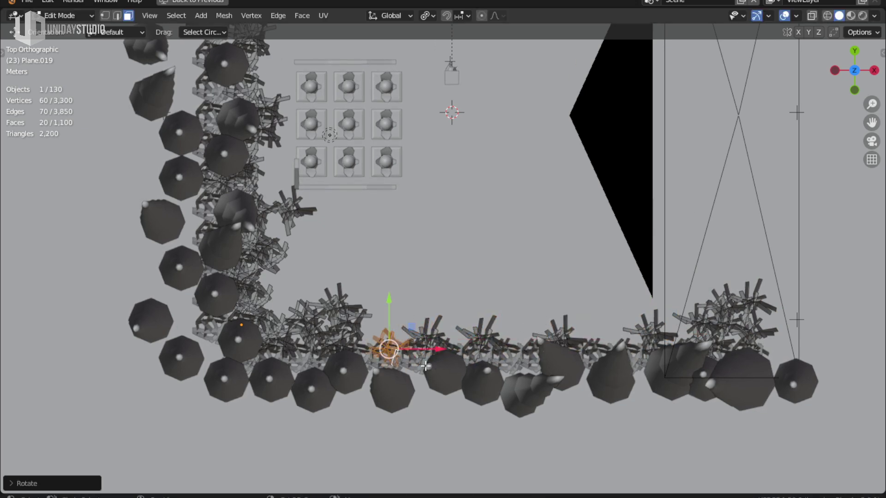
Line the top edge with duplicated grass clumps, rotating one for variety
{"action": "middle_click_drag", "start_coordinate": [467, 219], "coordinate": [475, 332], "text": "shift"}
{"action": "key", "text": "shift+d"}
{"action": "middle_click_drag", "start_coordinate": [479, 76], "coordinate": [461, 201], "text": "shift"}
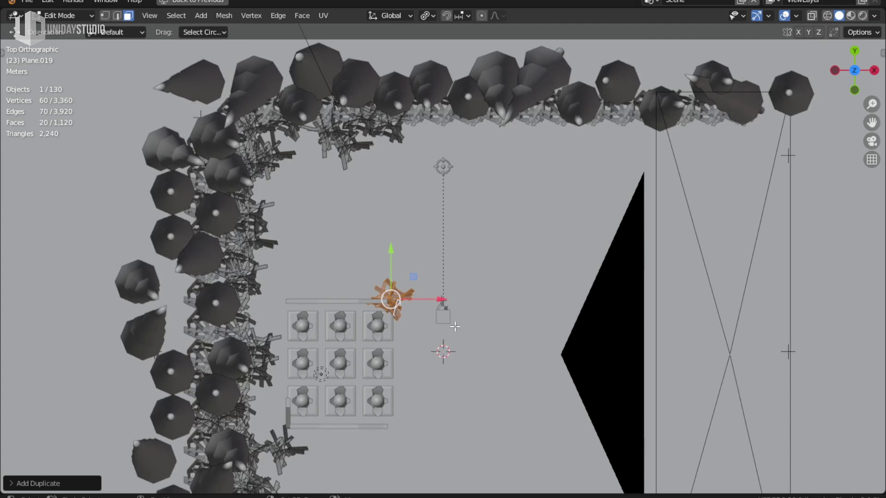
{"action": "key", "text": "shift+d"}
{"action": "left_click", "coordinate": [531, 189]}
{"action": "key", "text": "shift+d"}
{"action": "left_click", "coordinate": [535, 208]}
{"action": "key", "text": "shift+d"}
{"action": "left_click", "coordinate": [558, 201]}
{"action": "key", "text": "r"}
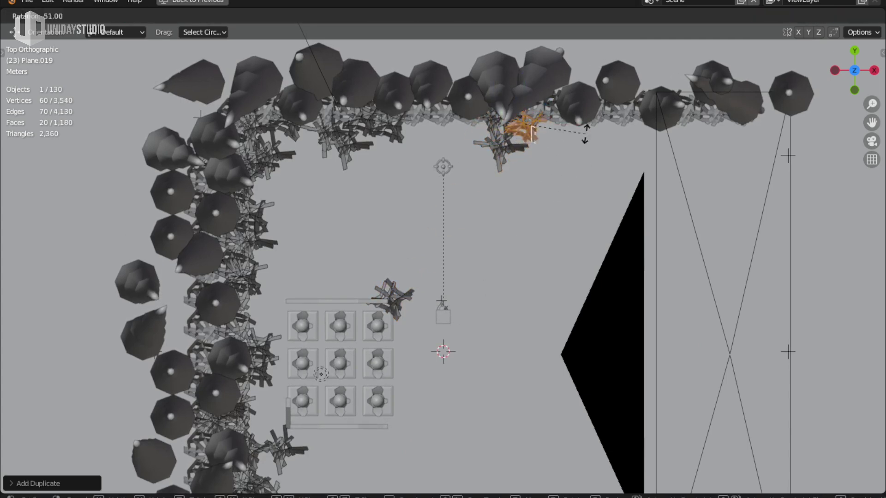
{"action": "left_click", "coordinate": [551, 142]}
Fill the top-right corner with several more grass clump copies
{"action": "key", "text": "shift+d"}
{"action": "left_click", "coordinate": [665, 162]}
{"action": "key", "text": "shift+d"}
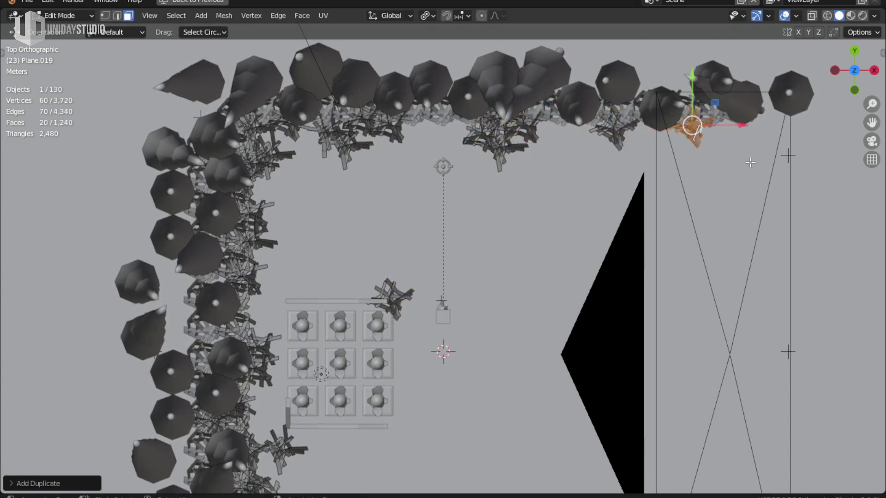
{"action": "left_click", "coordinate": [783, 186]}
{"action": "key", "text": "shift+d"}
{"action": "left_click", "coordinate": [802, 129]}
{"action": "key", "text": "shift+d"}
{"action": "left_click", "coordinate": [823, 149]}
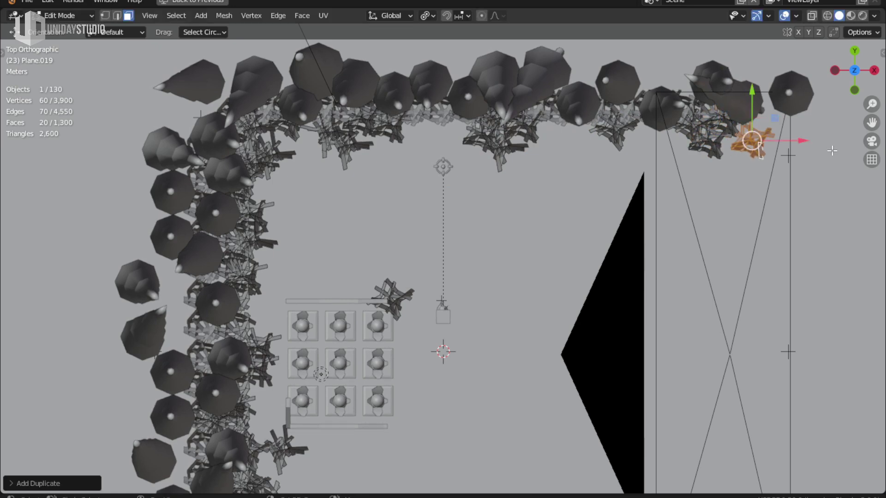
{"action": "key", "text": "shift+d"}
{"action": "left_click", "coordinate": [808, 172]}
{"action": "key", "text": "shift+d"}
{"action": "left_click", "coordinate": [770, 173]}
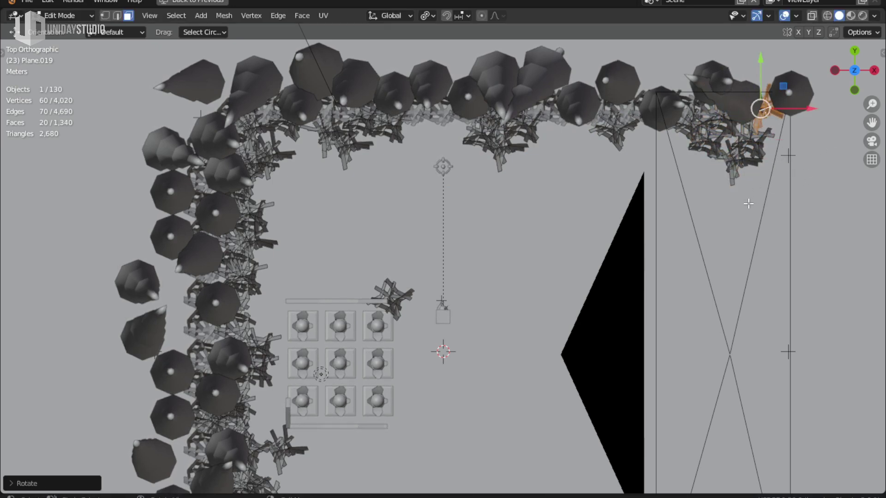
Leave mesh editing and view the field in Rendered shading through the active camera
{"action": "key", "text": "alt+z"}
{"action": "middle_click_drag", "start_coordinate": [583, 281], "coordinate": [545, 192]}
{"action": "key", "text": "z"}
{"action": "left_click", "coordinate": [520, 49]}
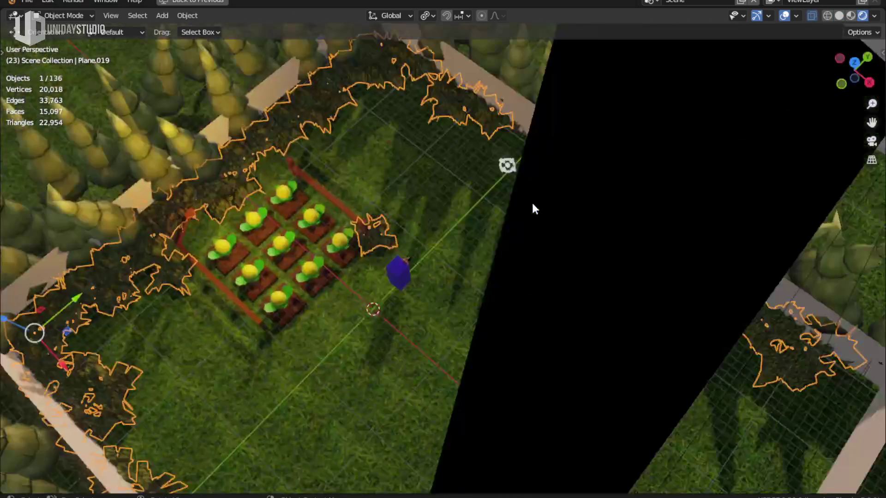
{"action": "scroll", "coordinate": [534, 208], "scroll_direction": "down", "scroll_amount": 8}
{"action": "key", "text": "KP_0"}
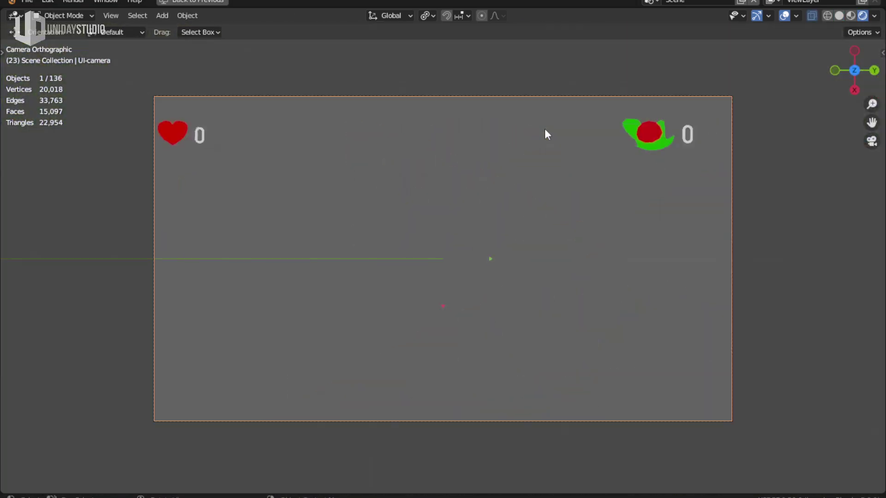
Start the embedded game, walk the character down, up and right, and shoot the red enemy
{"action": "key", "text": "p"}
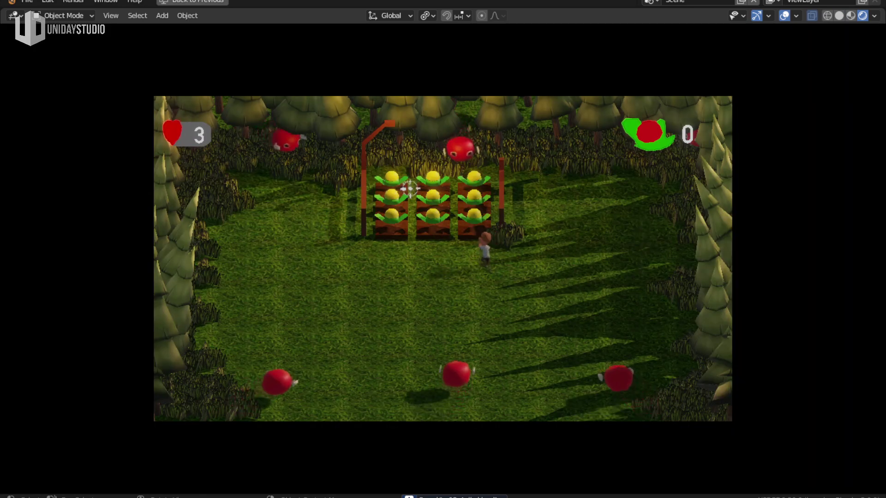
{"action": "key", "text": "s"}
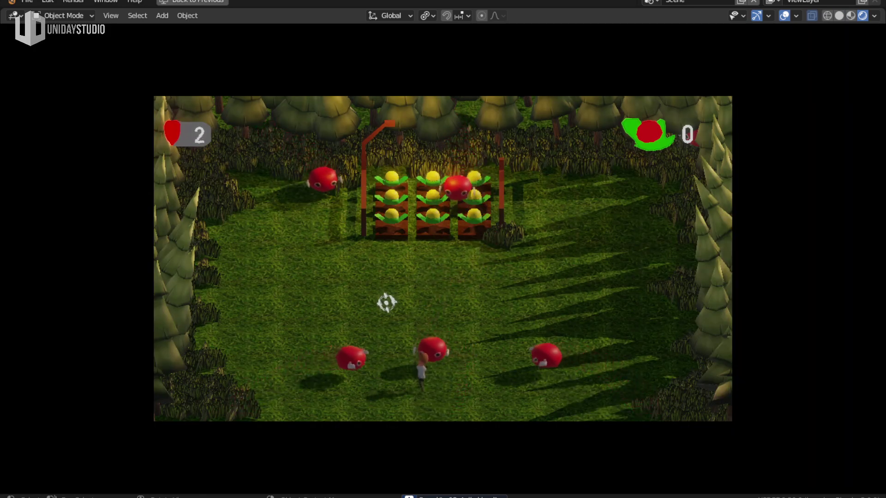
{"action": "key", "text": "w"}
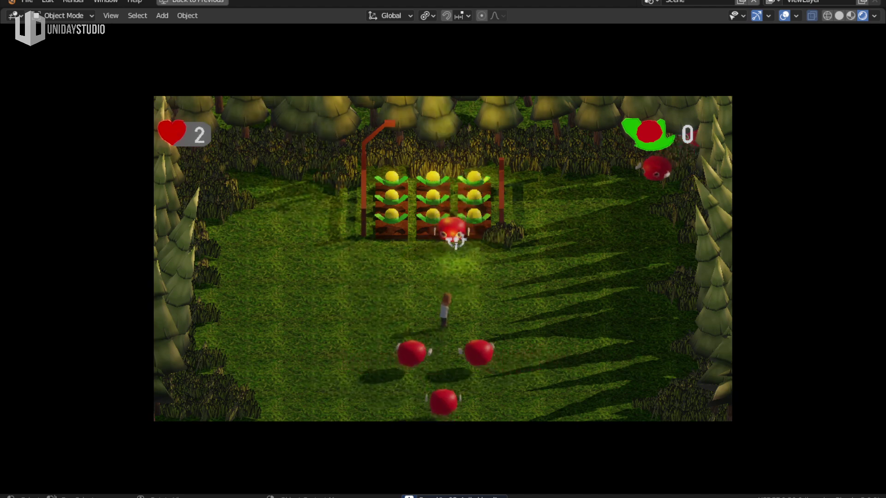
{"action": "key", "text": "d"}
{"action": "left_click", "coordinate": [644, 199]}
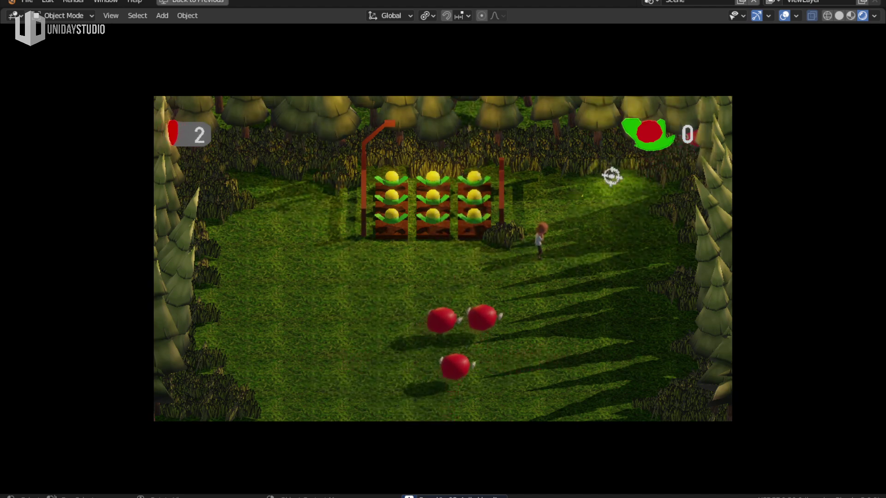
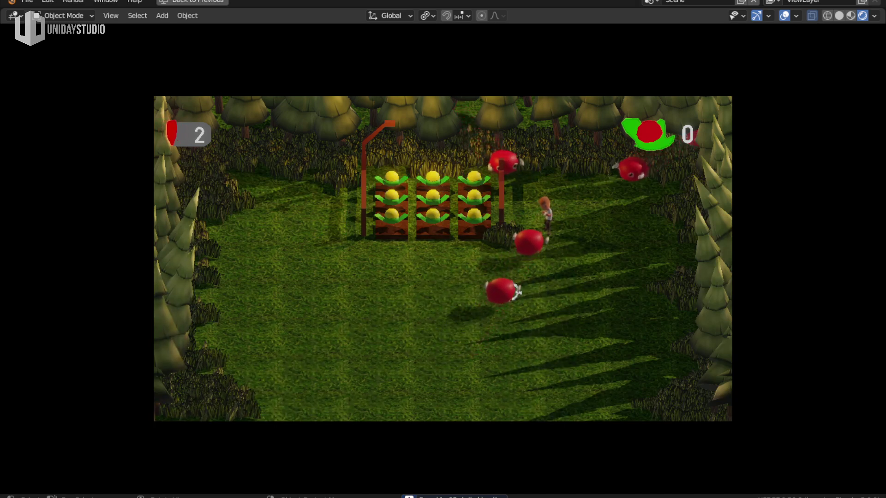
Stop the running game and select the grass plane Plane.019
{"action": "key", "text": "Escape"}
{"action": "middle_click_drag", "start_coordinate": [522, 243], "coordinate": [535, 194]}
{"action": "scroll", "coordinate": [536, 194], "scroll_direction": "down", "scroll_amount": 5}
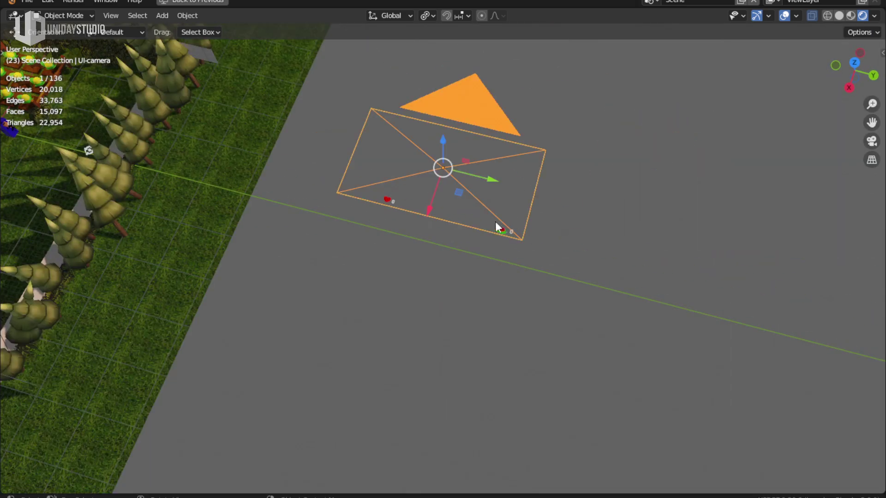
{"action": "scroll", "coordinate": [334, 201], "scroll_direction": "down", "scroll_amount": 3}
{"action": "scroll", "coordinate": [333, 201], "scroll_direction": "up", "scroll_amount": 3}
{"action": "left_click", "coordinate": [402, 228]}
Look at the trees from a low angle, then return to a close grass view with full layout
{"action": "scroll", "coordinate": [433, 177], "scroll_direction": "up", "scroll_amount": 3}
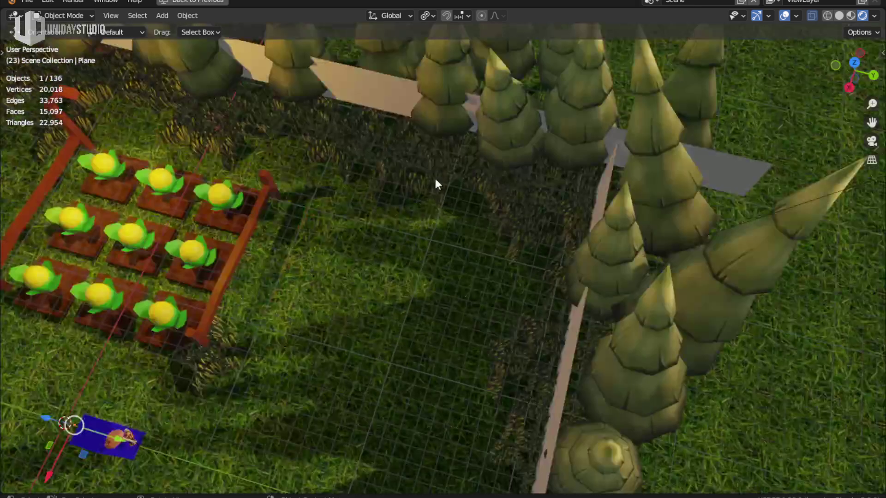
{"action": "scroll", "coordinate": [480, 205], "scroll_direction": "up", "scroll_amount": 2}
{"action": "mouse_move", "coordinate": [481, 205]}
{"action": "middle_mouse_down"}
{"action": "mouse_move", "coordinate": [419, 271]}
{"action": "mouse_move", "coordinate": [549, 300]}
{"action": "mouse_move", "coordinate": [432, 369]}
{"action": "middle_mouse_up"}
{"action": "scroll", "coordinate": [419, 271], "scroll_direction": "up", "scroll_amount": 3}
{"action": "key", "text": "Escape"}
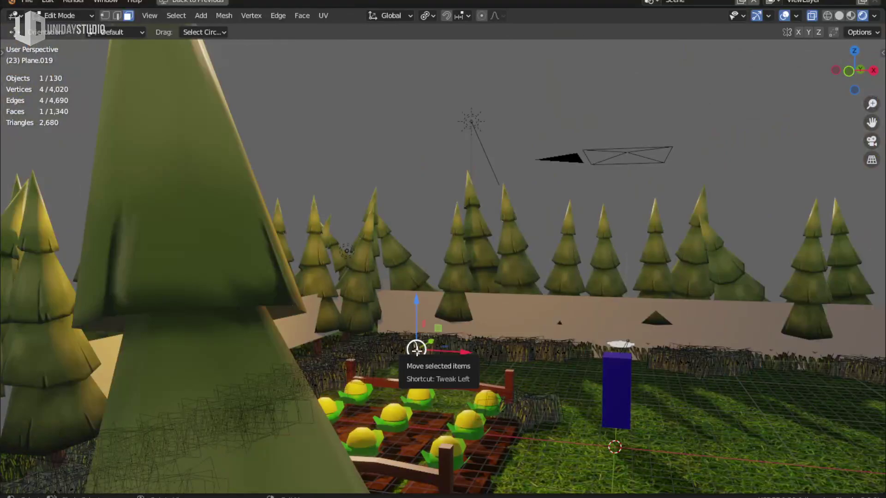
{"action": "key", "text": "p"}
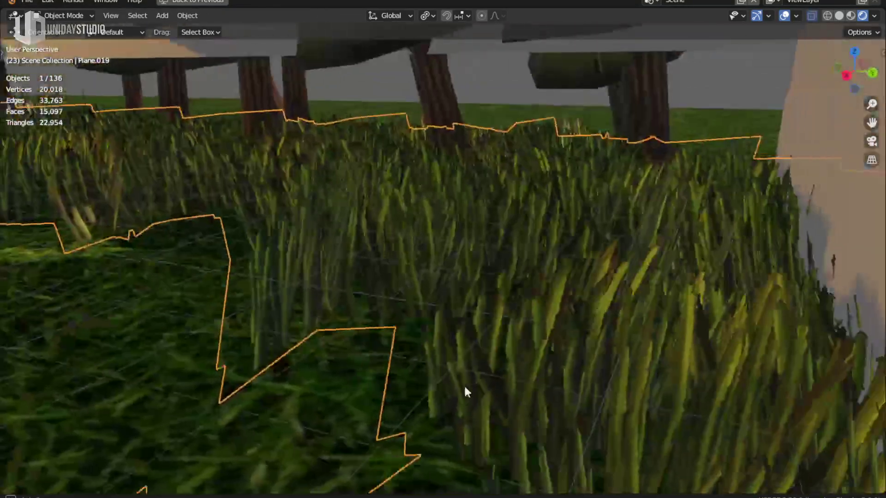
{"action": "key", "text": "Escape"}
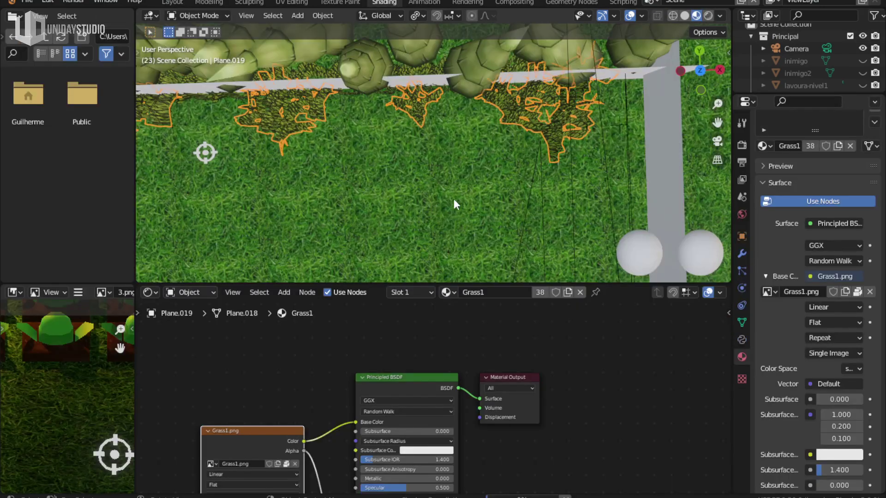
{"action": "mouse_move", "coordinate": [453, 199]}
{"action": "middle_mouse_down"}
{"action": "mouse_move", "coordinate": [551, 138]}
{"action": "mouse_move", "coordinate": [458, 179]}
{"action": "mouse_move", "coordinate": [516, 184]}
{"action": "mouse_move", "coordinate": [475, 212]}
{"action": "mouse_move", "coordinate": [466, 207]}
{"action": "middle_mouse_up"}
Set the grass material's Principled BSDF Specular to 0.000
{"action": "scroll", "coordinate": [508, 413], "scroll_direction": "up", "scroll_amount": 5}
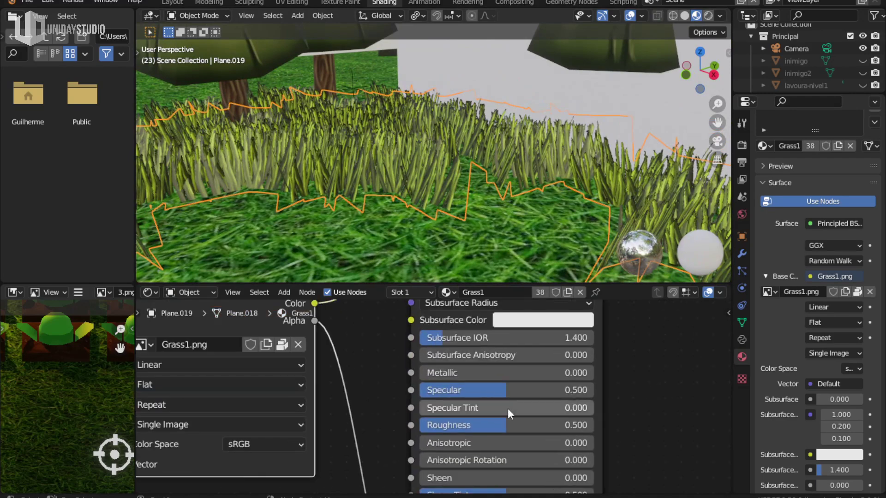
{"action": "left_click_drag", "start_coordinate": [508, 390], "coordinate": [429, 390]}
{"action": "scroll", "coordinate": [475, 431], "scroll_direction": "up", "scroll_amount": 5, "text": "shift"}
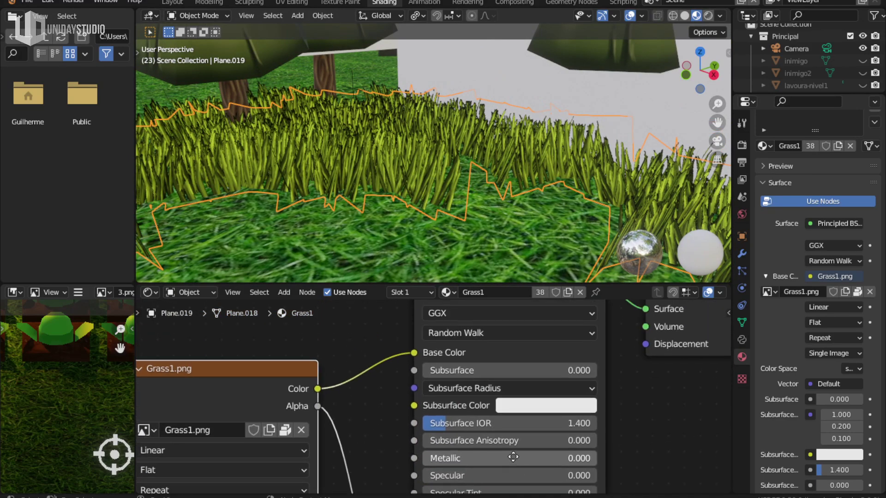
{"action": "scroll", "coordinate": [354, 449], "scroll_direction": "right", "scroll_amount": 5, "text": "ctrl"}
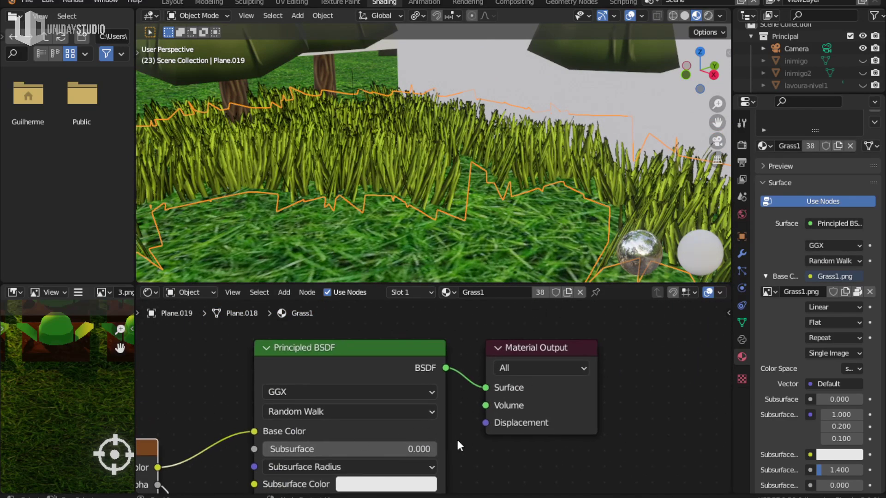
{"action": "scroll", "coordinate": [546, 449], "scroll_direction": "down", "scroll_amount": 5}
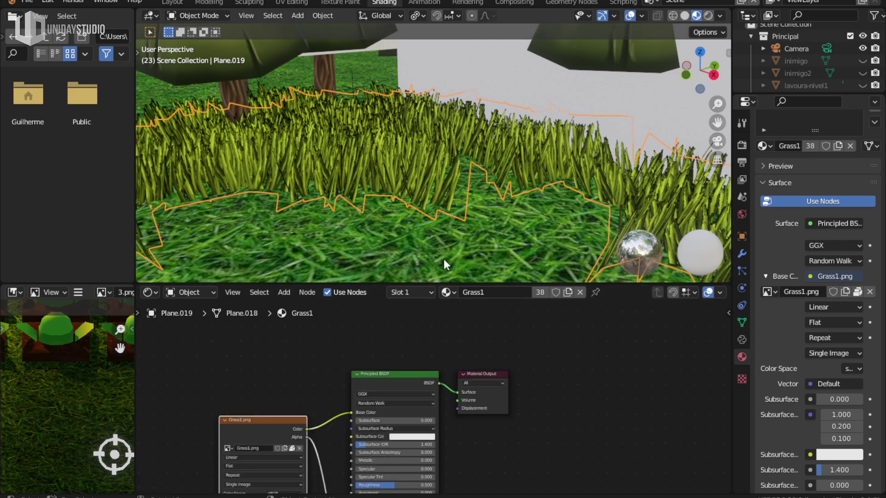
{"action": "scroll", "coordinate": [473, 322], "scroll_direction": "up", "scroll_amount": 3}
{"action": "scroll", "coordinate": [491, 445], "scroll_direction": "up", "scroll_amount": 3}
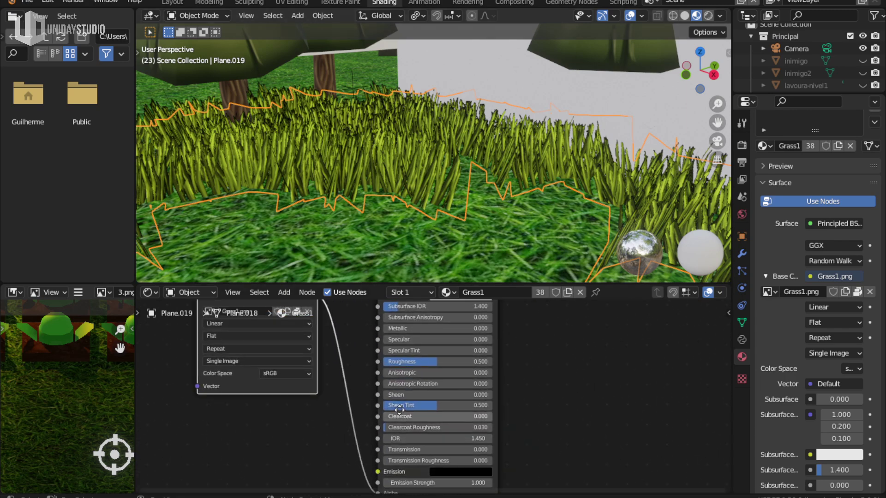
Move the Grass1.png image texture node right beside the Principled BSDF
{"action": "middle_click_drag", "start_coordinate": [441, 465], "coordinate": [509, 407]}
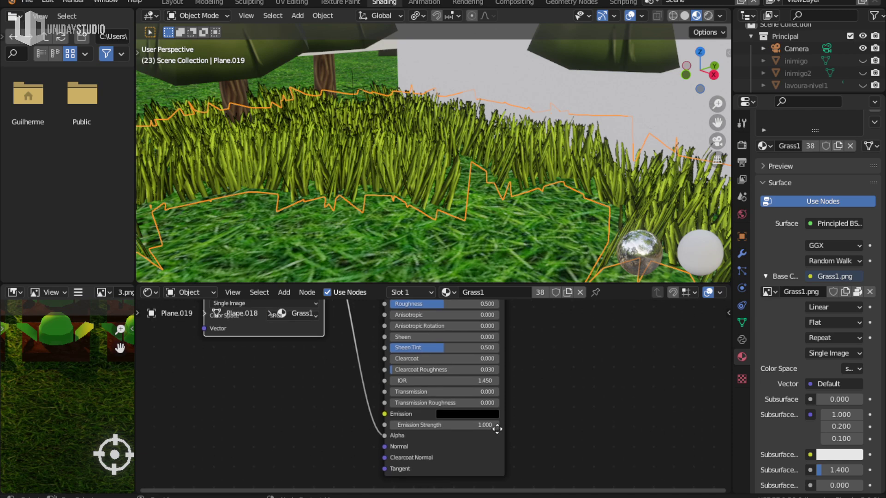
{"action": "middle_click_drag", "start_coordinate": [433, 305], "coordinate": [424, 348]}
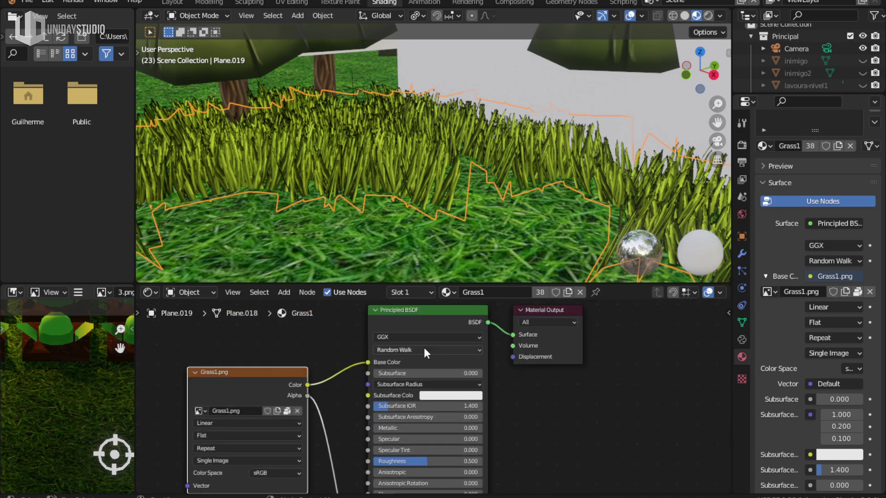
{"action": "left_click_drag", "start_coordinate": [251, 371], "coordinate": [198, 393]}
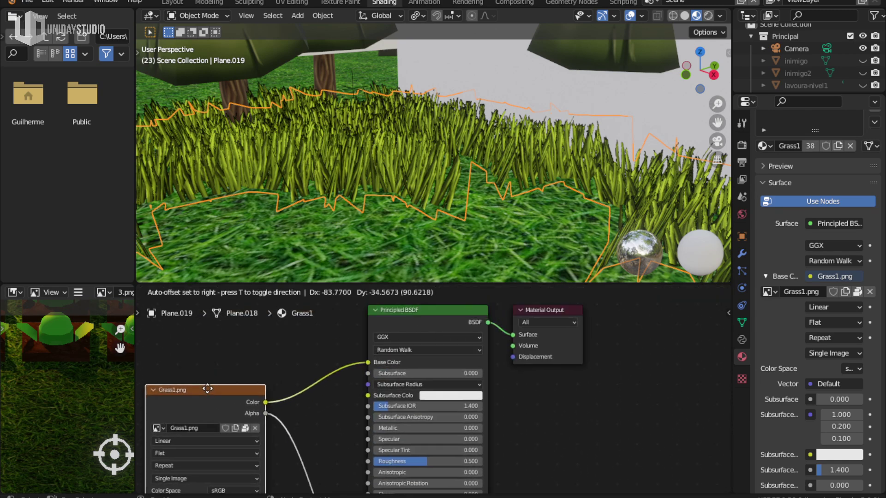
{"action": "scroll", "coordinate": [228, 430], "scroll_direction": "up", "scroll_amount": 1}
{"action": "middle_click_drag", "start_coordinate": [228, 430], "coordinate": [389, 323]}
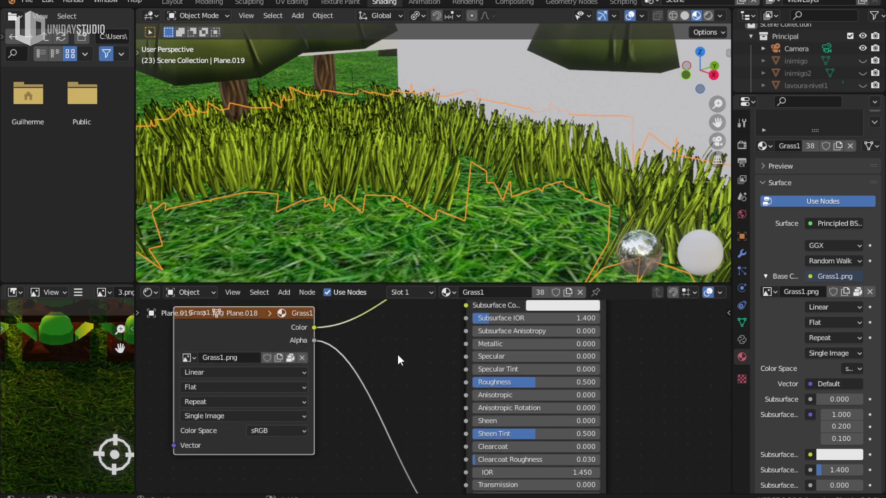
{"action": "key", "text": "shift+a"}
Insert a Float Curve node on the texture's Alpha link and bend its curve
{"action": "left_click", "coordinate": [395, 352]}
{"action": "type", "text": "CURVE"}
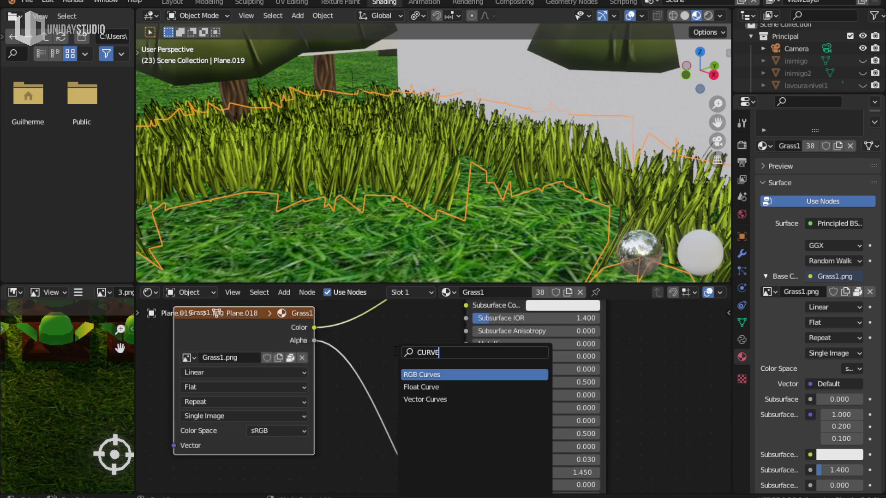
{"action": "left_click", "coordinate": [420, 387]}
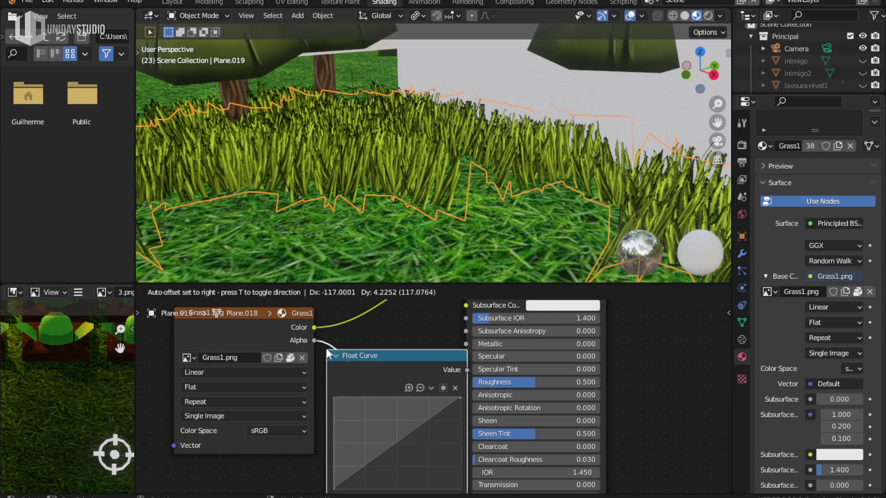
{"action": "left_click", "coordinate": [516, 421]}
{"action": "middle_click_drag", "start_coordinate": [517, 422], "coordinate": [528, 375]}
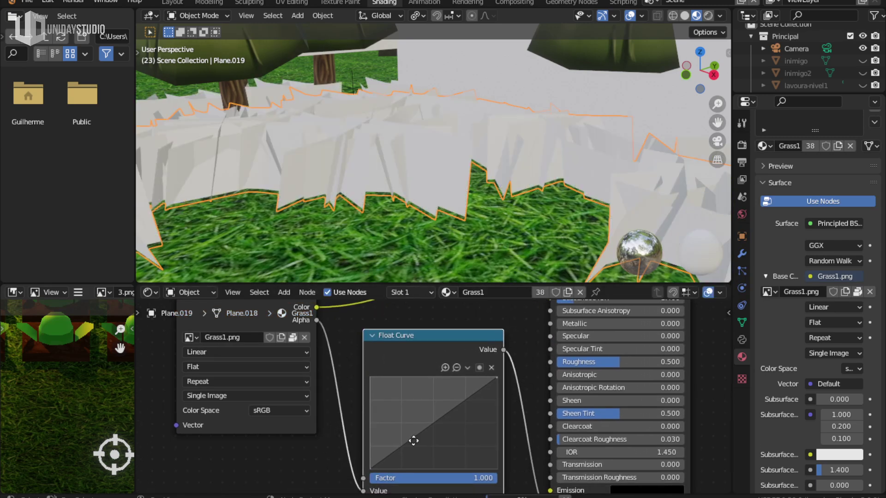
{"action": "middle_click_drag", "start_coordinate": [431, 429], "coordinate": [433, 421]}
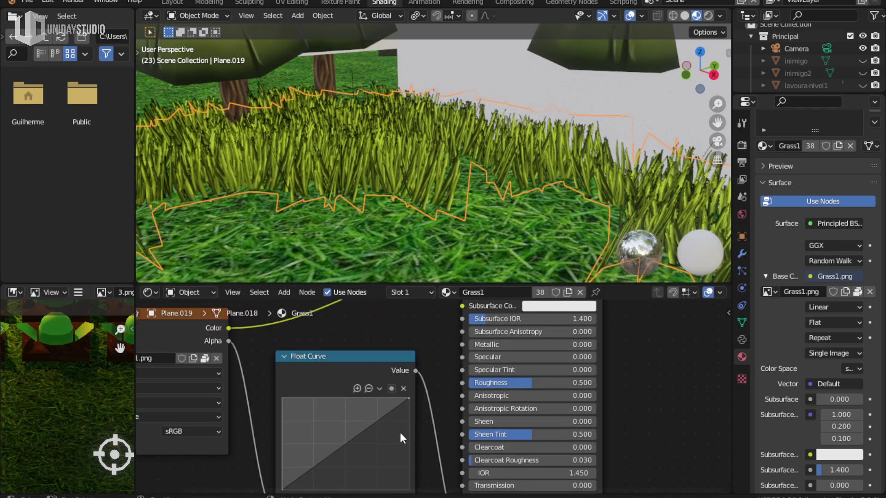
{"action": "mouse_move", "coordinate": [353, 438]}
{"action": "left_mouse_down"}
{"action": "mouse_move", "coordinate": [313, 402]}
{"action": "mouse_move", "coordinate": [396, 473]}
{"action": "left_mouse_up"}
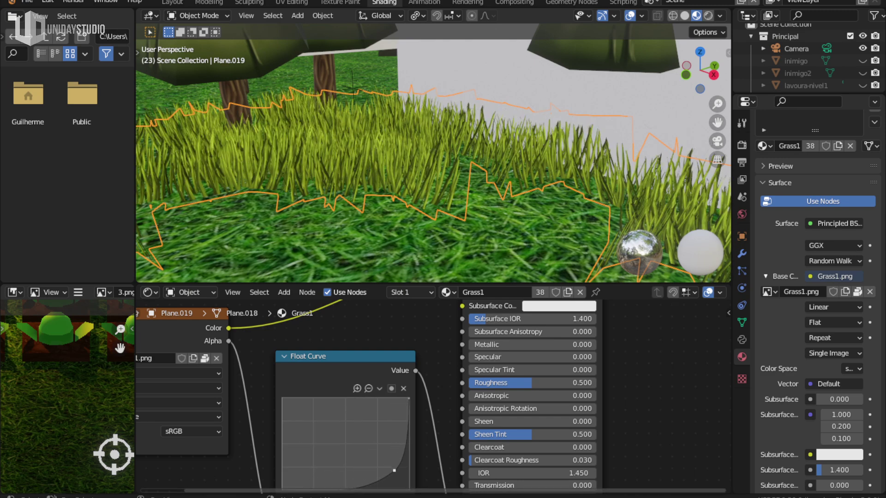
Link the Grass1.png Color output into the shader's Emission input
{"action": "mouse_move", "coordinate": [454, 237]}
{"action": "middle_mouse_down"}
{"action": "mouse_move", "coordinate": [514, 206]}
{"action": "mouse_move", "coordinate": [445, 223]}
{"action": "mouse_move", "coordinate": [381, 218]}
{"action": "middle_mouse_up"}
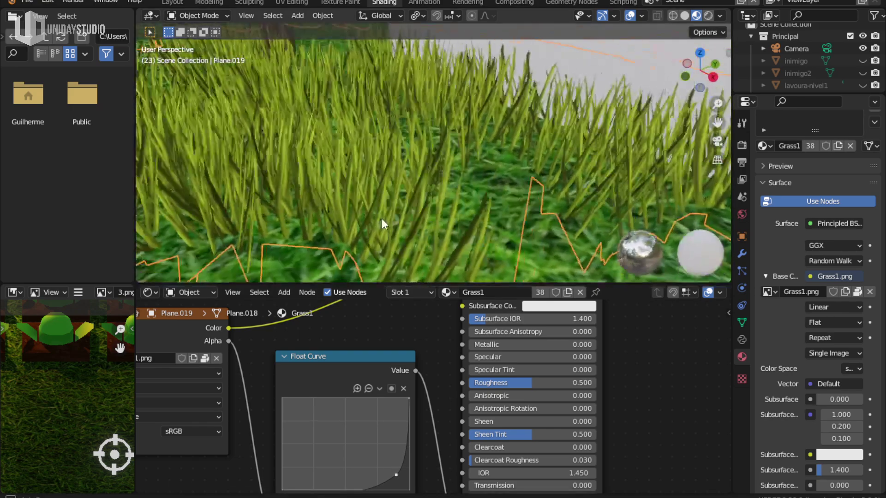
{"action": "mouse_move", "coordinate": [522, 382]}
{"action": "middle_mouse_down"}
{"action": "mouse_move", "coordinate": [499, 402]}
{"action": "mouse_move", "coordinate": [523, 378]}
{"action": "middle_mouse_up"}
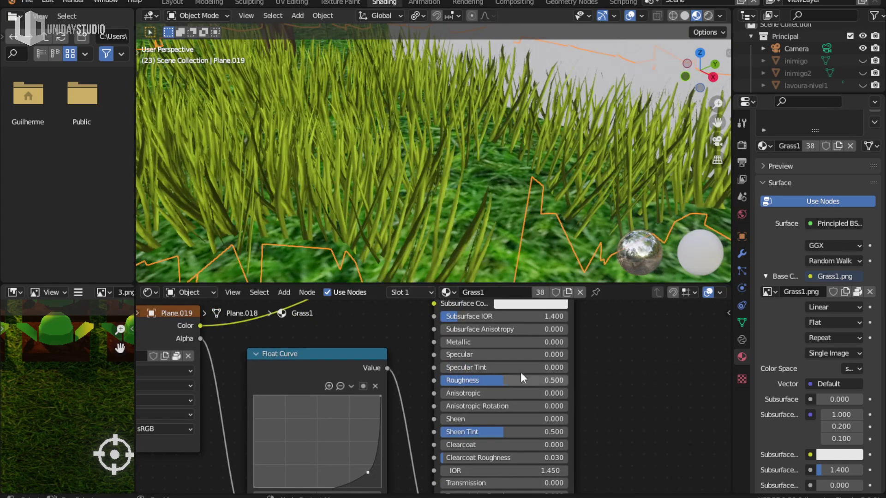
{"action": "middle_click_drag", "start_coordinate": [498, 417], "coordinate": [486, 342]}
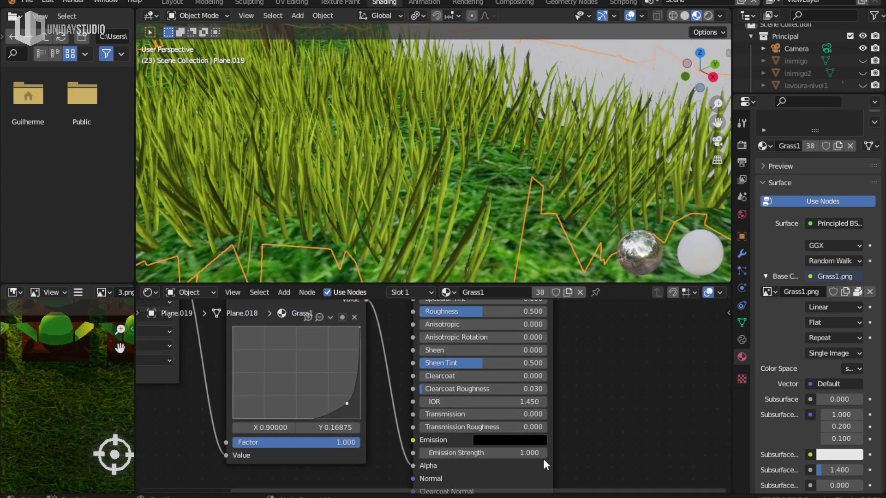
{"action": "left_click", "coordinate": [512, 440]}
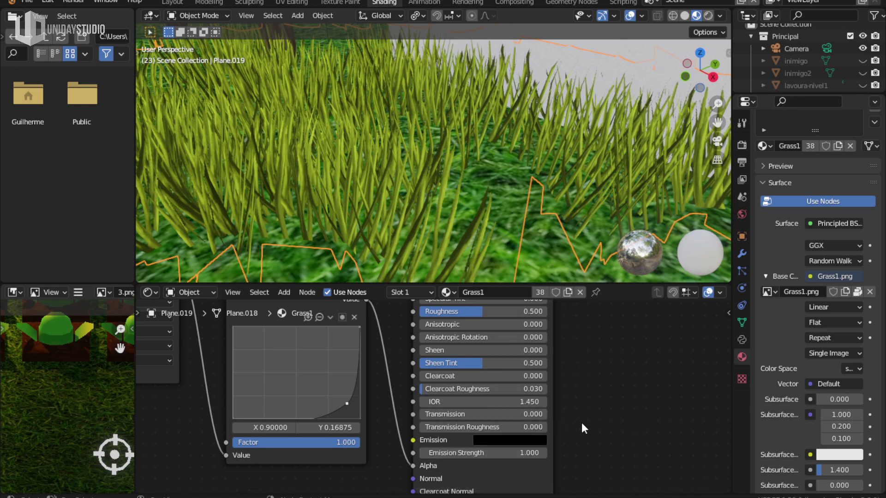
{"action": "middle_click_drag", "start_coordinate": [519, 441], "coordinate": [512, 496]}
{"action": "scroll", "coordinate": [416, 214], "scroll_direction": "down", "scroll_amount": 3}
{"action": "middle_click_drag", "start_coordinate": [400, 378], "coordinate": [399, 400]}
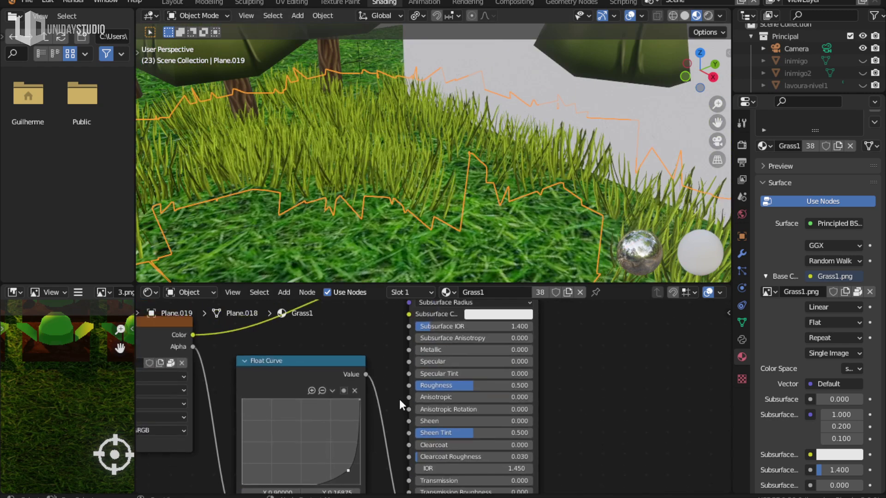
{"action": "key", "text": "ctrl+space"}
{"action": "scroll", "coordinate": [314, 210], "scroll_direction": "down", "scroll_amount": 2}
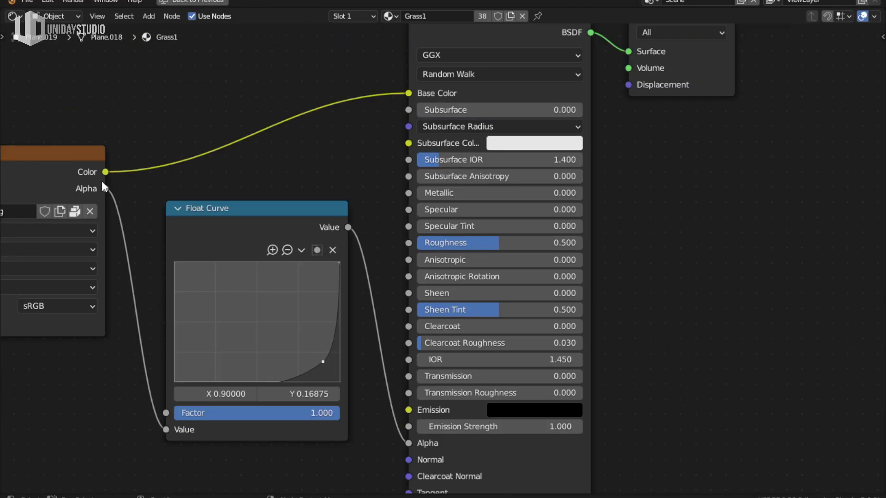
{"action": "left_click_drag", "start_coordinate": [106, 172], "coordinate": [409, 410]}
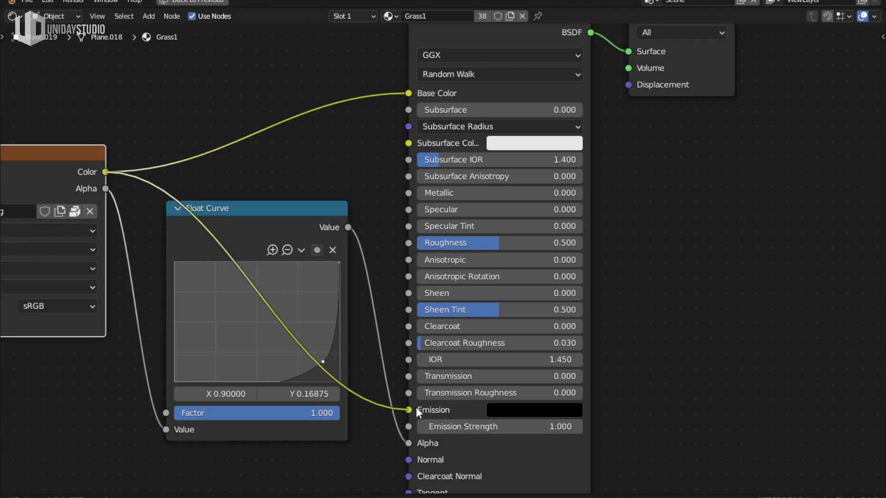
{"action": "left_click_drag", "start_coordinate": [249, 225], "coordinate": [231, 436]}
Set the Emission Strength to 0.1
{"action": "key", "text": "ctrl+space"}
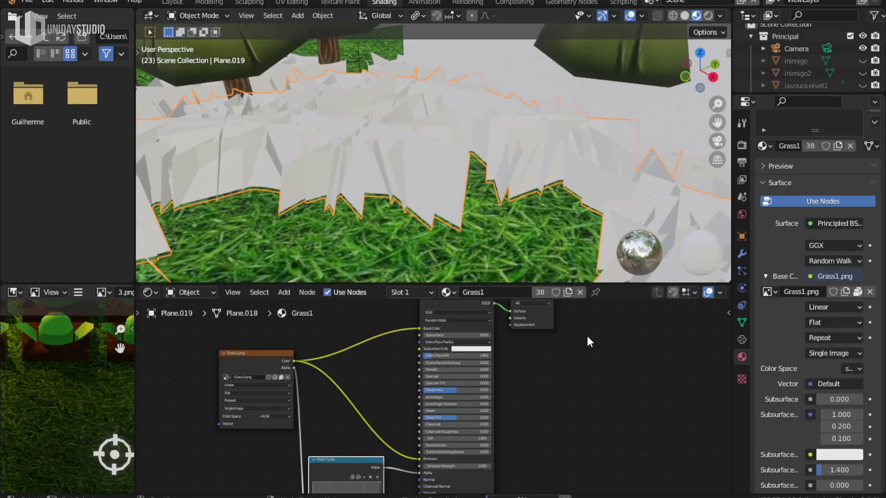
{"action": "scroll", "coordinate": [425, 438], "scroll_direction": "up", "scroll_amount": 4}
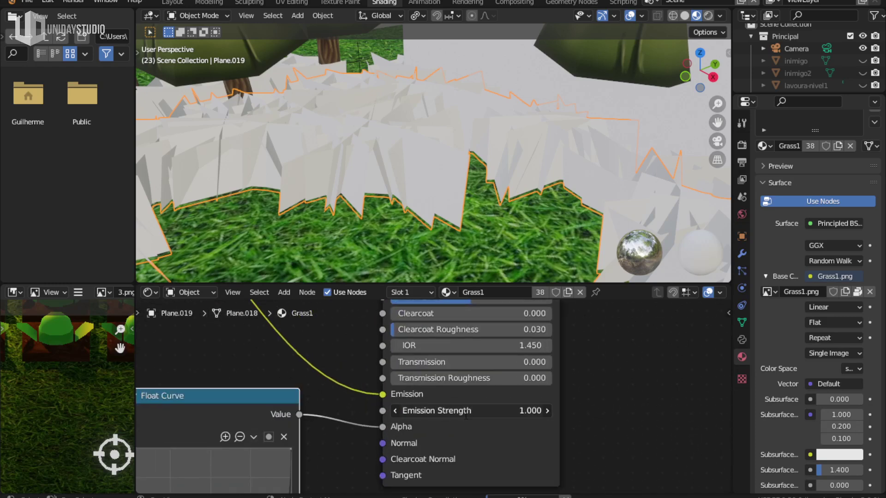
{"action": "left_click", "coordinate": [466, 411]}
{"action": "type", "text": "0.1"}
{"action": "key", "text": "Return"}
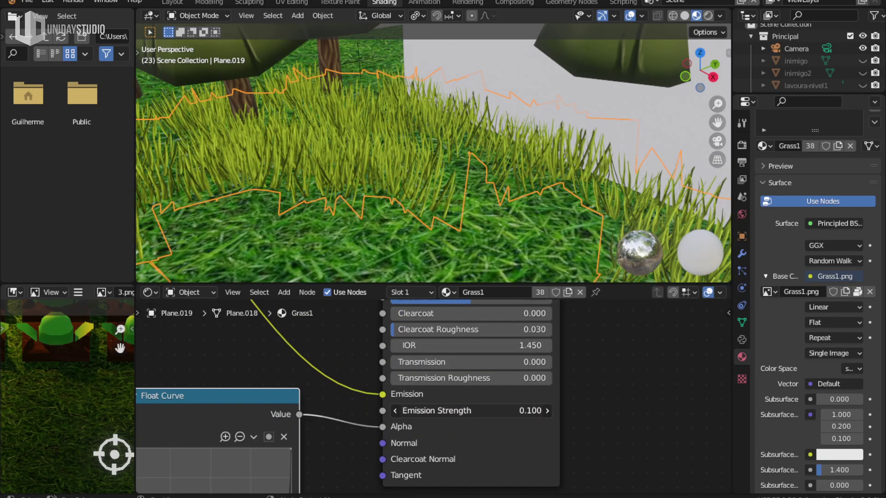
{"action": "scroll", "coordinate": [364, 140], "scroll_direction": "down", "scroll_amount": 10}
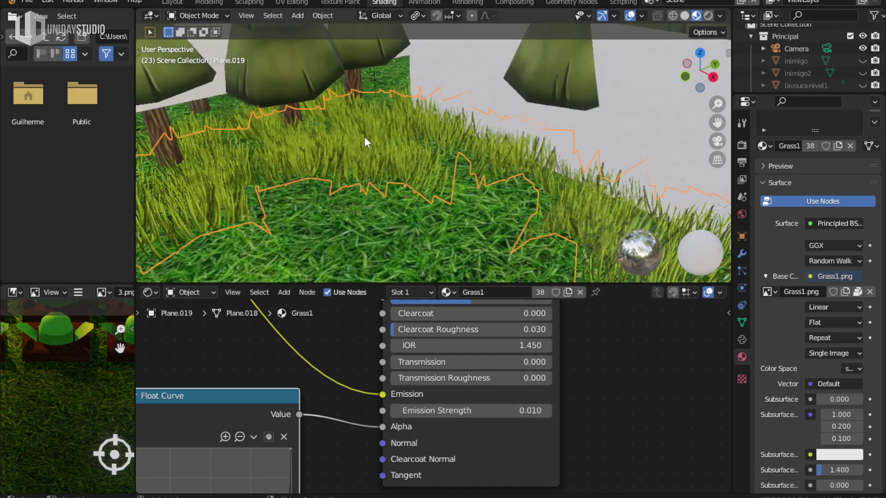
{"action": "scroll", "coordinate": [447, 193], "scroll_direction": "up", "scroll_amount": 3}
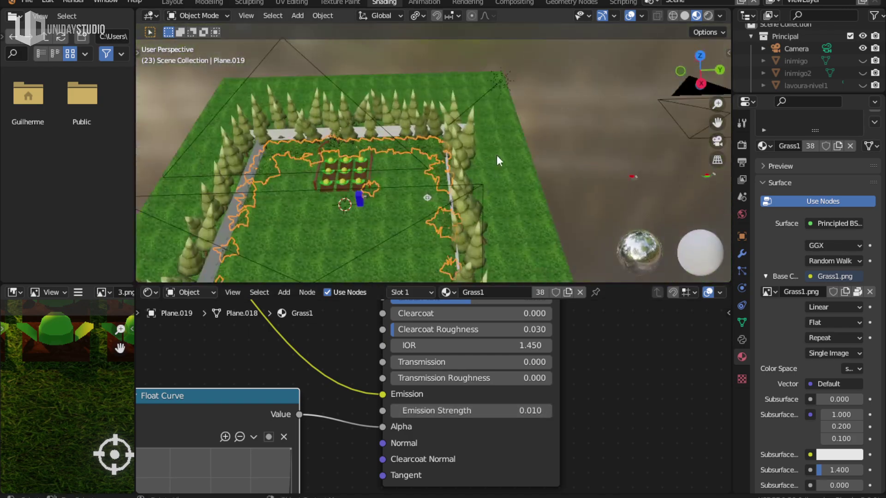
In Layout, rotate the sun lamp about 45° around the Z axis
{"action": "left_click", "coordinate": [169, 4]}
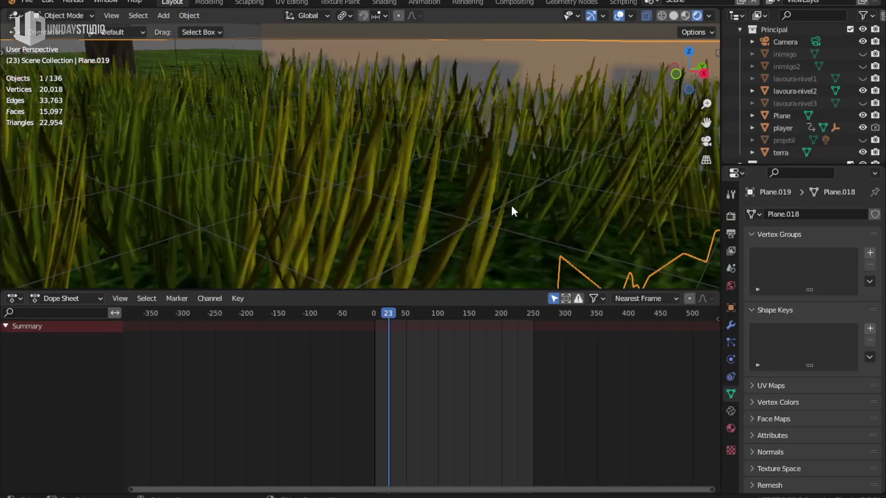
{"action": "scroll", "coordinate": [511, 199], "scroll_direction": "down", "scroll_amount": 5}
{"action": "scroll", "coordinate": [435, 199], "scroll_direction": "down", "scroll_amount": 5}
{"action": "middle_click_drag", "start_coordinate": [456, 91], "coordinate": [423, 94]}
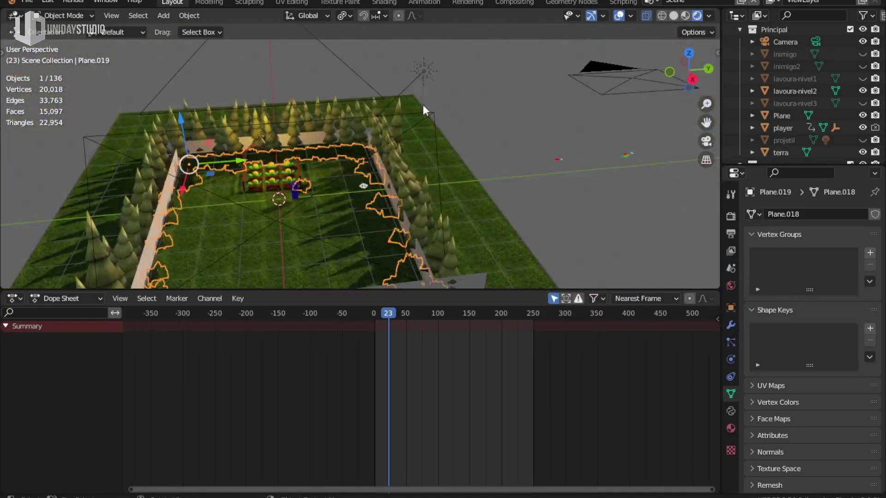
{"action": "left_click", "coordinate": [423, 95]}
{"action": "key", "text": "r"}
{"action": "key", "text": "z"}
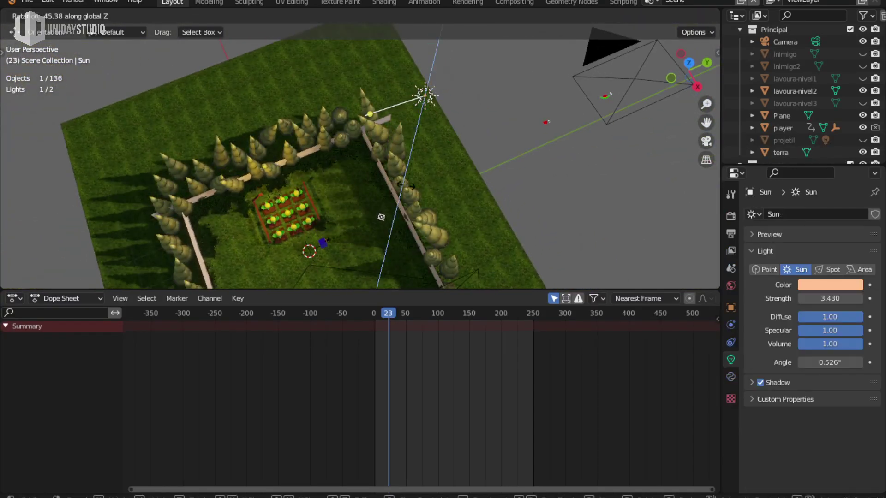
{"action": "left_click", "coordinate": [375, 187]}
Select the ground Plane and put it into Edit Mode
{"action": "mouse_move", "coordinate": [375, 187]}
{"action": "middle_mouse_down"}
{"action": "mouse_move", "coordinate": [350, 117]}
{"action": "mouse_move", "coordinate": [382, 127]}
{"action": "middle_mouse_up"}
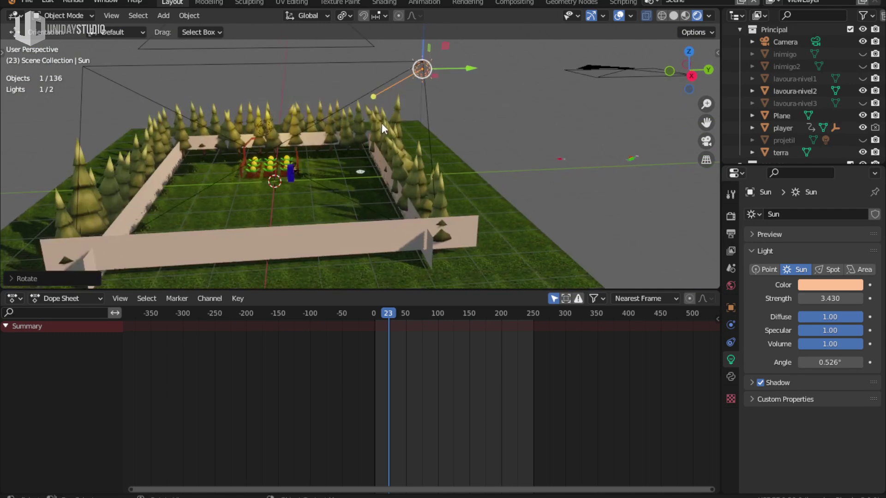
{"action": "mouse_move", "coordinate": [383, 170]}
{"action": "middle_mouse_down"}
{"action": "mouse_move", "coordinate": [347, 224]}
{"action": "mouse_move", "coordinate": [383, 173]}
{"action": "middle_mouse_up"}
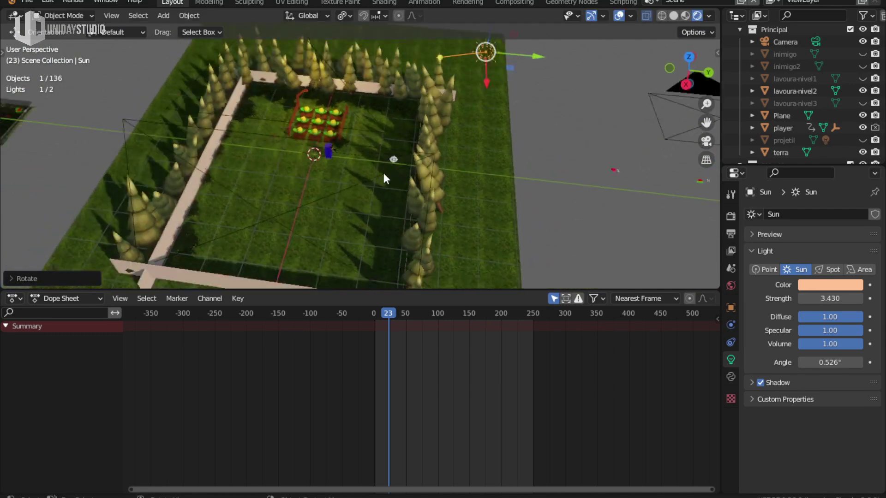
{"action": "scroll", "coordinate": [325, 214], "scroll_direction": "up", "scroll_amount": 3}
{"action": "right_click", "coordinate": [326, 214]}
{"action": "key", "text": "Escape"}
{"action": "left_click", "coordinate": [320, 208]}
{"action": "key", "text": "Tab"}
{"action": "middle_click_drag", "start_coordinate": [316, 192], "coordinate": [361, 199]}
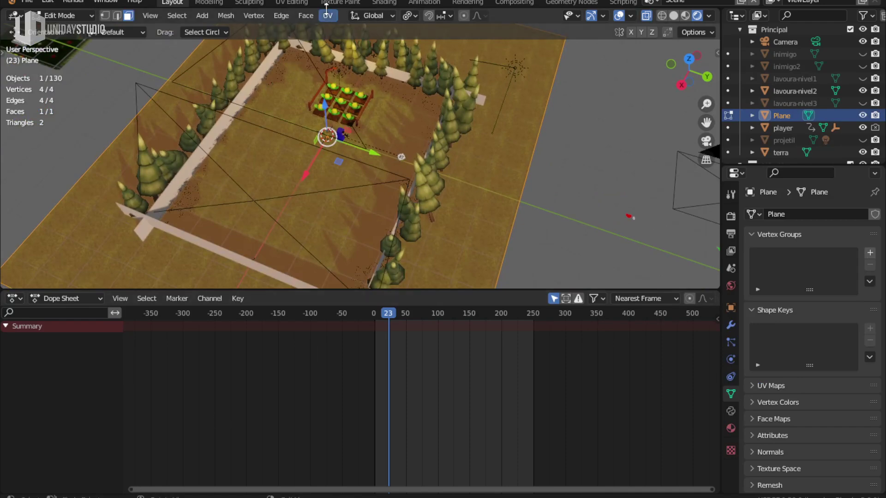
Scale the ground plane's UV island in UV Editing and preview it with Rendered shading
{"action": "left_click", "coordinate": [303, 3]}
{"action": "scroll", "coordinate": [553, 259], "scroll_direction": "down", "scroll_amount": 5}
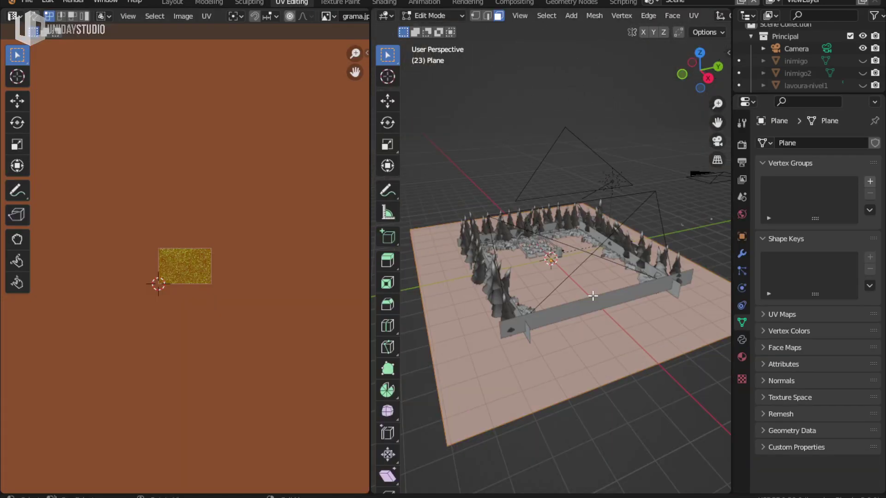
{"action": "scroll", "coordinate": [260, 318], "scroll_direction": "up", "scroll_amount": 3}
{"action": "key", "text": "s"}
{"action": "left_click", "coordinate": [224, 293]}
{"action": "key", "text": "z"}
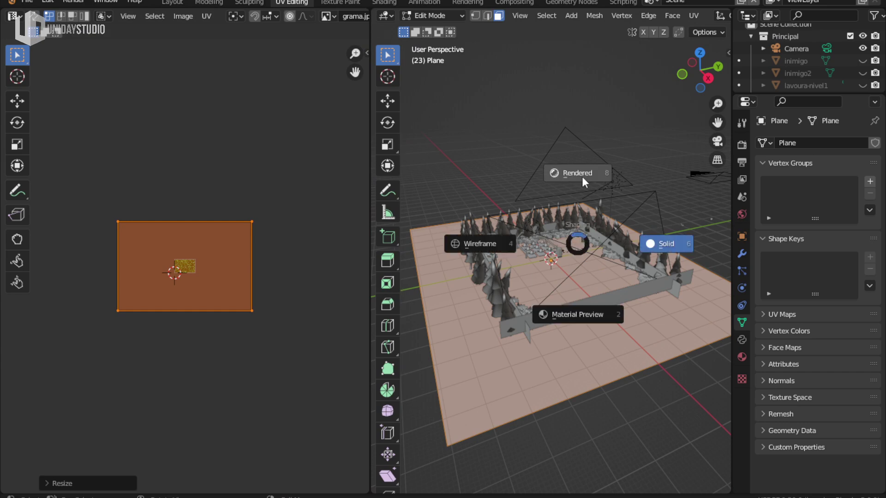
{"action": "left_click", "coordinate": [583, 176]}
{"action": "scroll", "coordinate": [610, 290], "scroll_direction": "up", "scroll_amount": 4}
{"action": "key", "text": "Tab"}
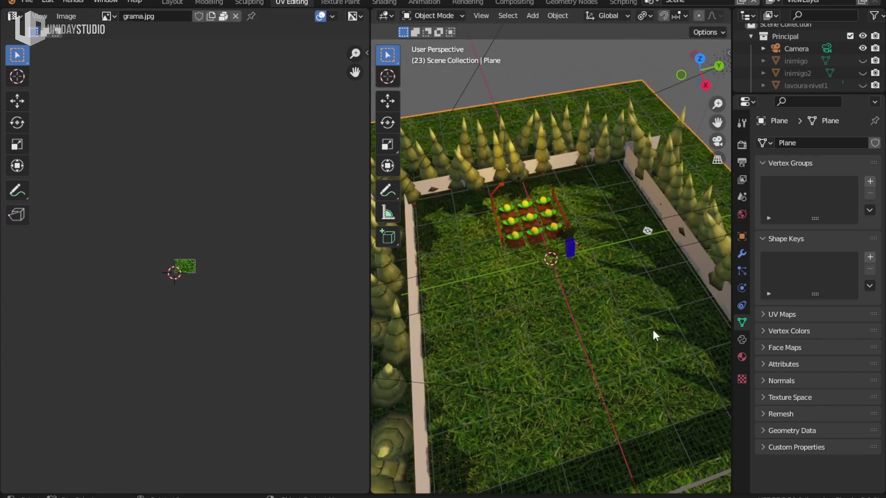
Rescale and rotate the UV island so grama.jpg tiles finely, then leave Edit Mode
{"action": "key", "text": "Tab"}
{"action": "key", "text": "s"}
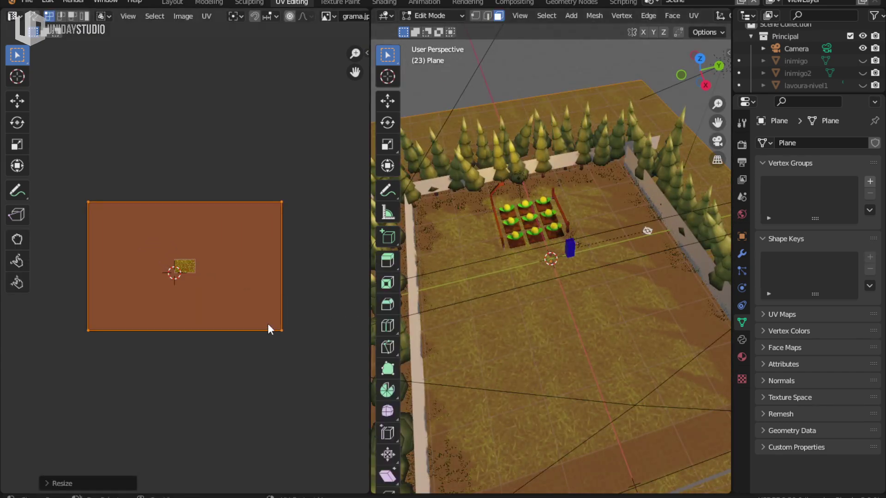
{"action": "key", "text": "r"}
{"action": "left_click", "coordinate": [257, 361]}
{"action": "key", "text": "Tab"}
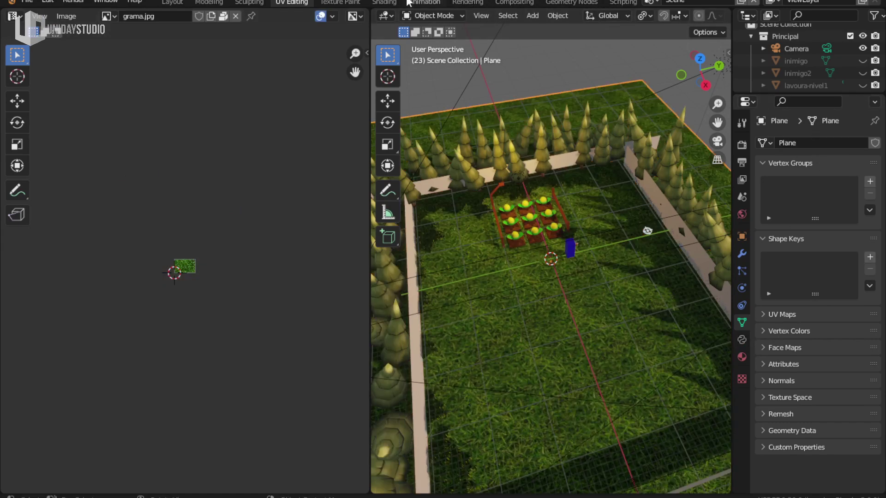
{"action": "left_click", "coordinate": [384, 3]}
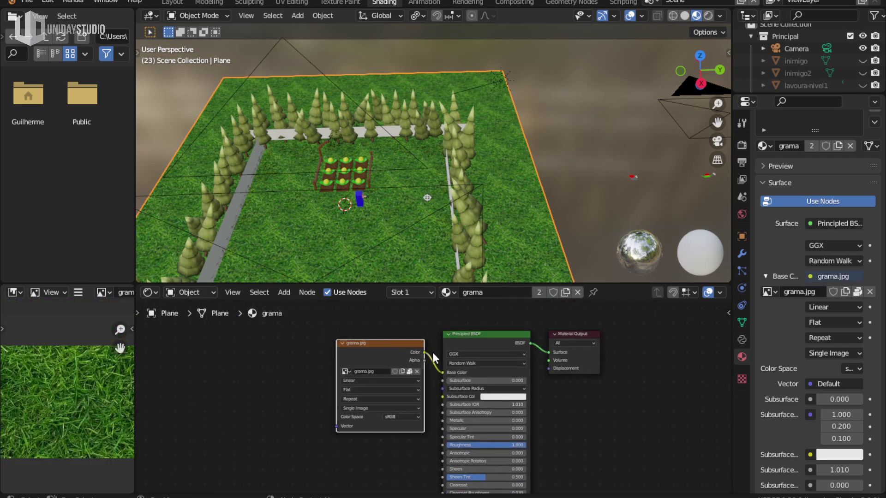
Add an Image Texture node loading normalmap1.png to the grama material and frame it
{"action": "scroll", "coordinate": [416, 355], "scroll_direction": "up", "scroll_amount": 3}
{"action": "scroll", "coordinate": [501, 350], "scroll_direction": "up", "scroll_amount": 2}
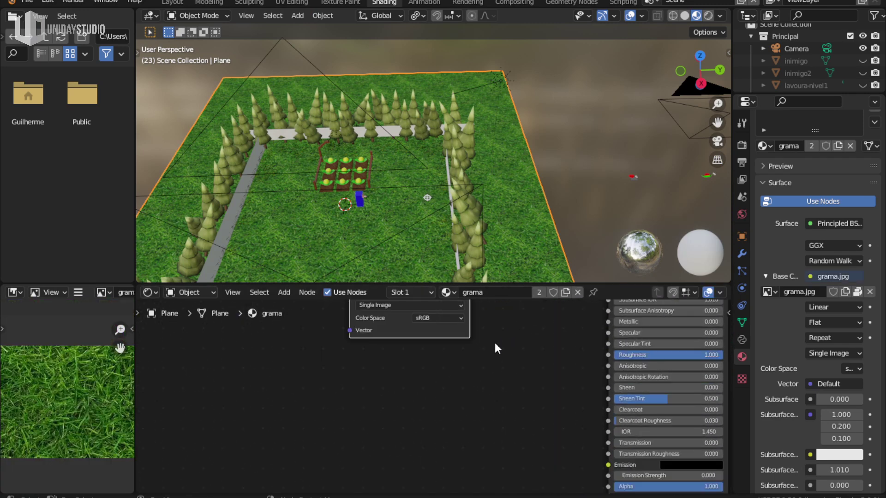
{"action": "middle_click_drag", "start_coordinate": [497, 349], "coordinate": [436, 371]}
{"action": "right_click", "coordinate": [387, 386]}
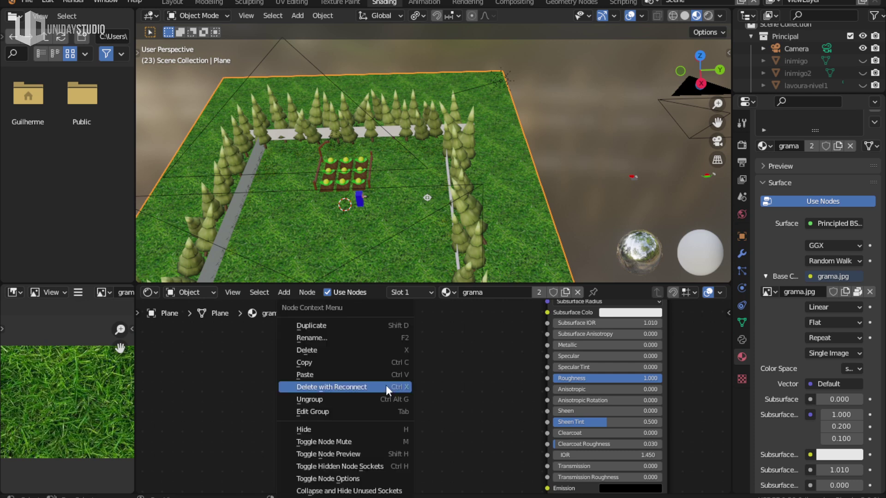
{"action": "left_click", "coordinate": [386, 386]}
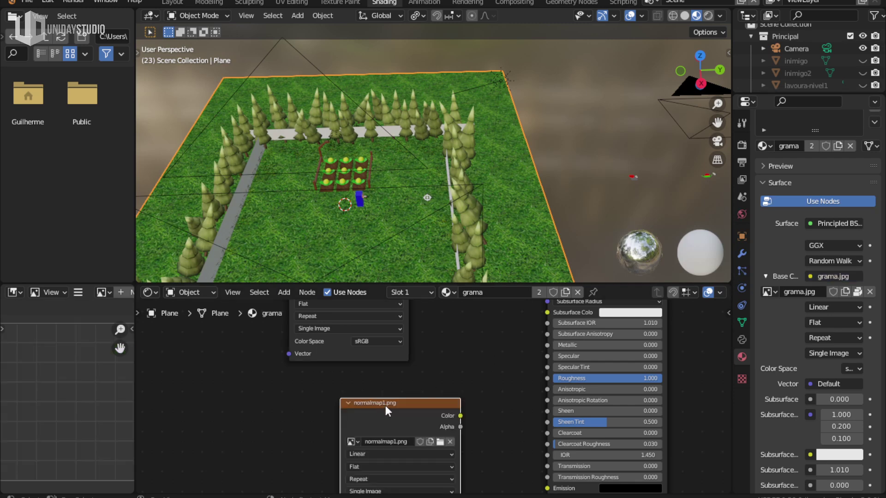
{"action": "key", "text": "KP_Decimal"}
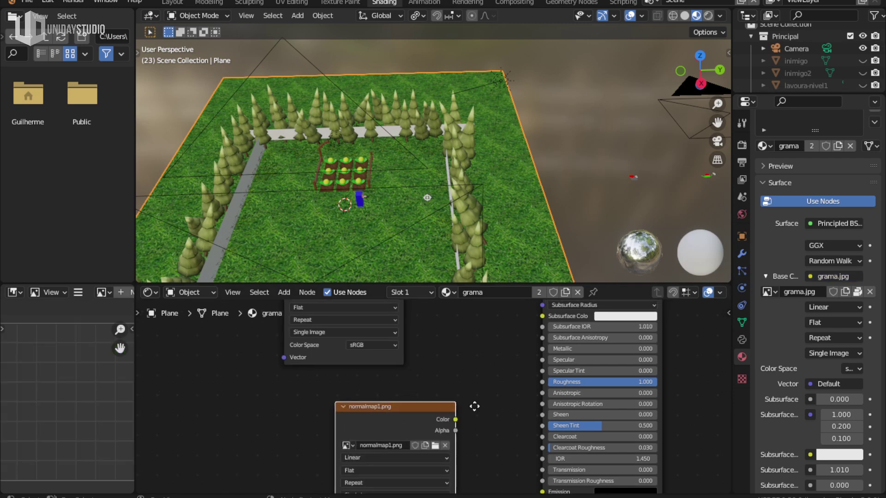
Add a Normal Map node beside the Principled BSDF
{"action": "right_click", "coordinate": [469, 349]}
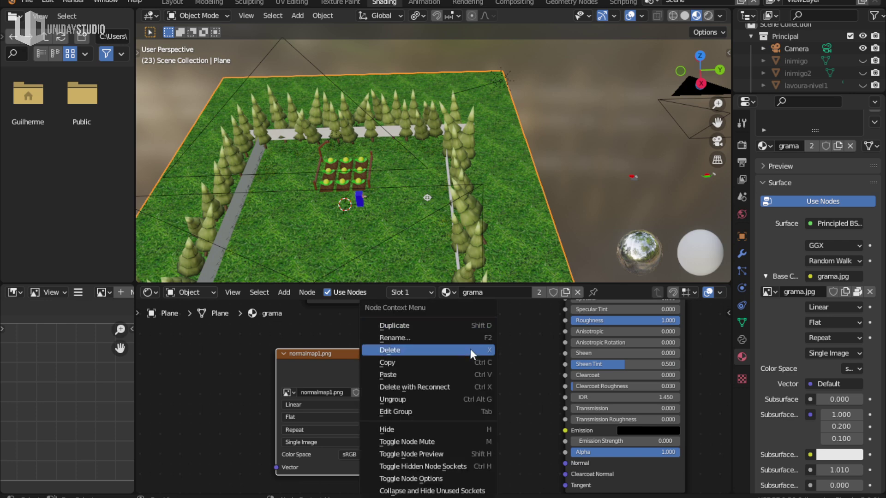
{"action": "key", "text": "Escape"}
{"action": "key", "text": "shift+a"}
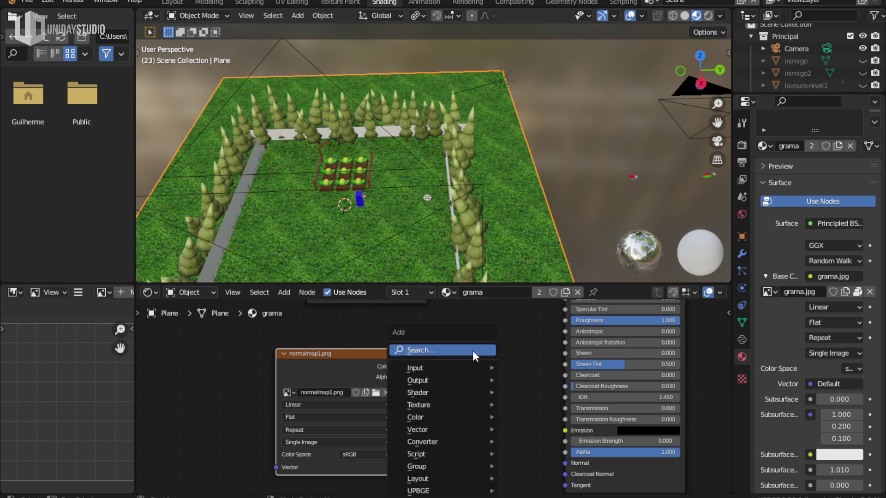
{"action": "type", "text": "NOrmal"}
{"action": "key", "text": "Return"}
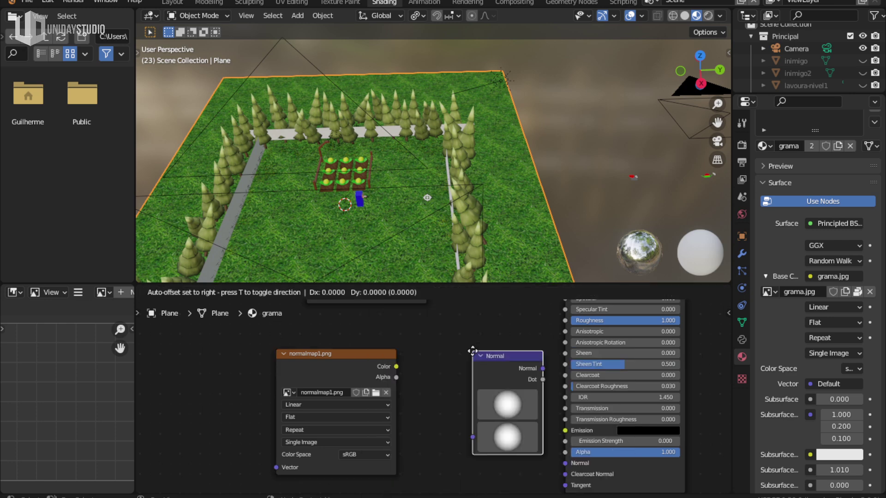
{"action": "key", "text": "Escape"}
{"action": "key", "text": "shift+a"}
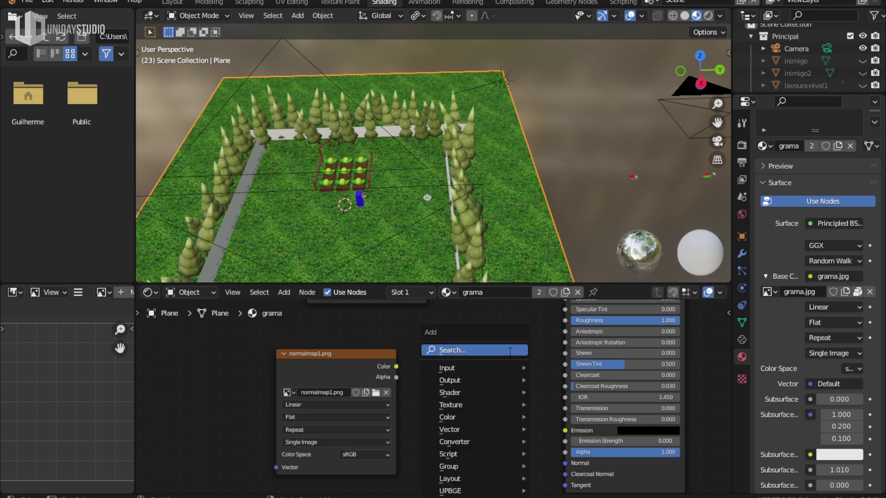
{"action": "type", "text": "Normal"}
{"action": "key", "text": "Down"}
{"action": "key", "text": "Return"}
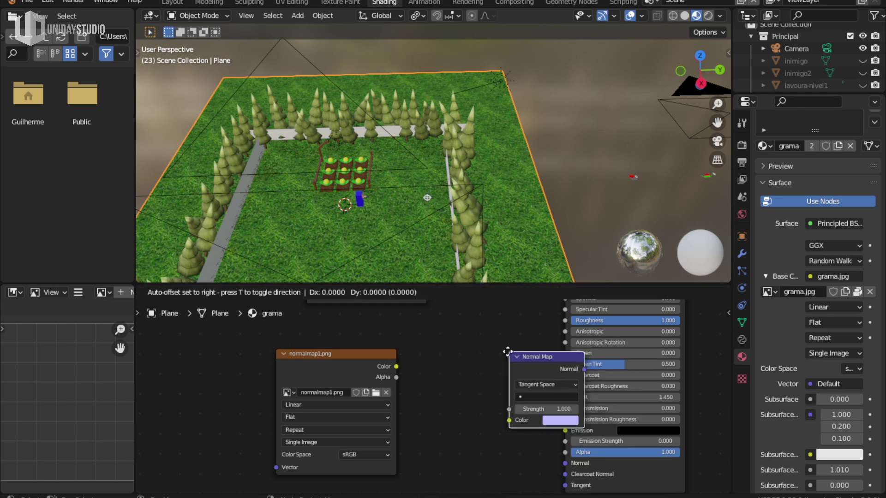
{"action": "left_click", "coordinate": [400, 369]}
Wire normalmap1.png Color into the Normal Map and its output into the shader's Normal
{"action": "left_click_drag", "start_coordinate": [395, 368], "coordinate": [453, 387]}
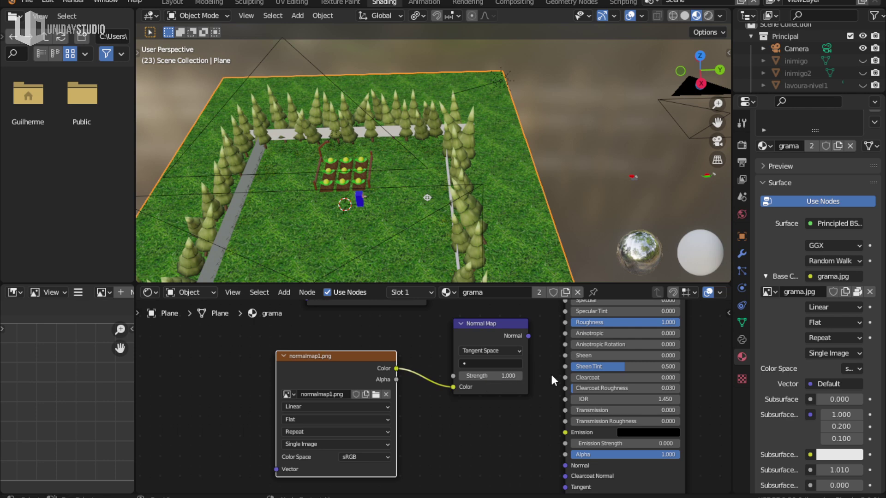
{"action": "middle_click_drag", "start_coordinate": [543, 344], "coordinate": [518, 328]}
{"action": "left_click_drag", "start_coordinate": [503, 319], "coordinate": [540, 449]}
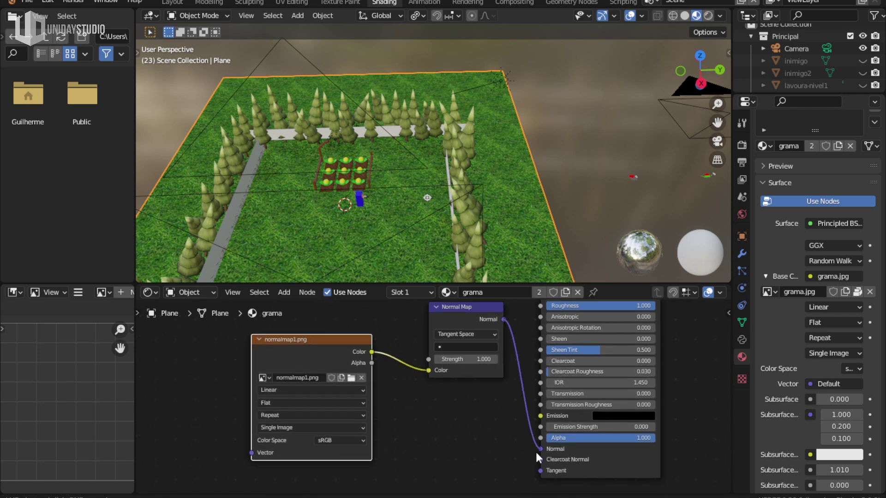
{"action": "mouse_move", "coordinate": [500, 412]}
{"action": "middle_mouse_down"}
{"action": "mouse_move", "coordinate": [462, 472]}
{"action": "mouse_move", "coordinate": [422, 400]}
{"action": "middle_mouse_up"}
Add a Geometry input node and place it left of the other nodes
{"action": "scroll", "coordinate": [422, 399], "scroll_direction": "up", "scroll_amount": 1}
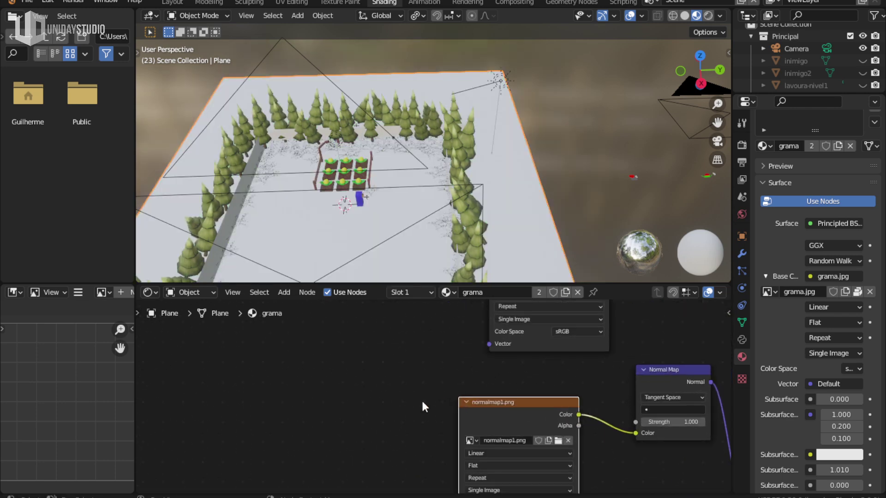
{"action": "key", "text": "shift+a"}
{"action": "left_click", "coordinate": [352, 353]}
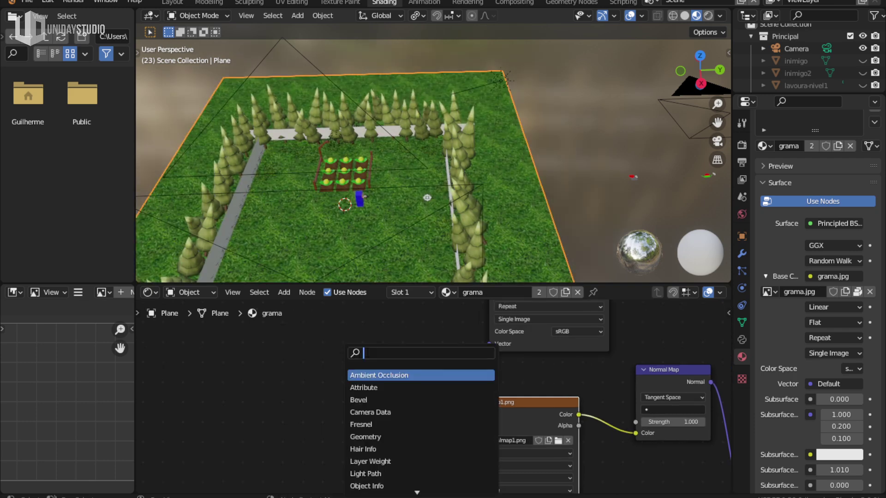
{"action": "type", "text": "GEOME"}
{"action": "key", "text": "Return"}
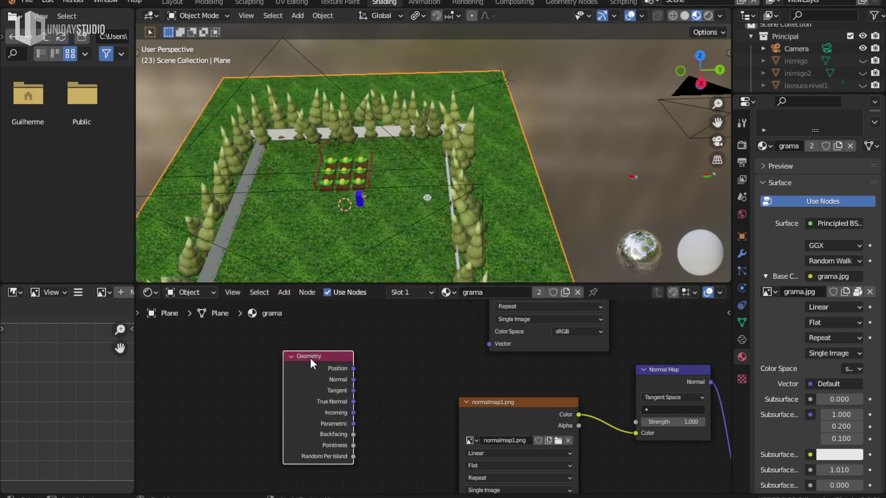
{"action": "left_click", "coordinate": [310, 358]}
{"action": "scroll", "coordinate": [365, 344], "scroll_direction": "up", "scroll_amount": 1}
{"action": "left_click_drag", "start_coordinate": [331, 307], "coordinate": [258, 318]}
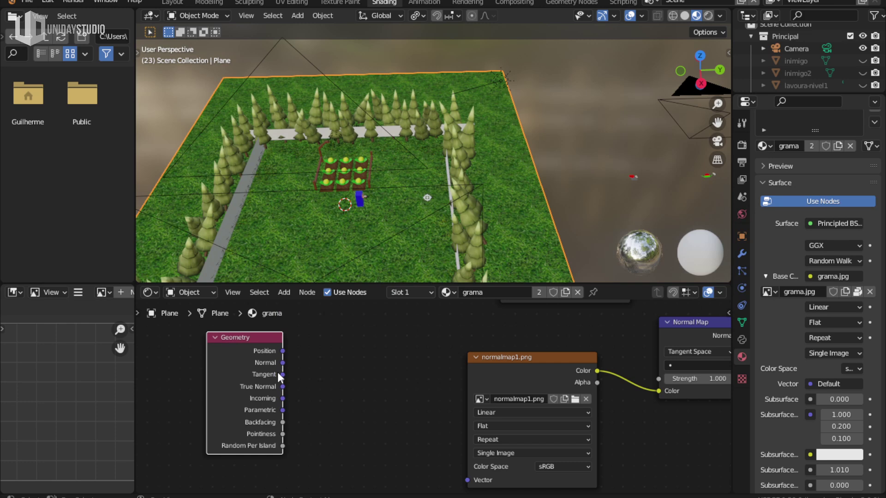
{"action": "scroll", "coordinate": [325, 390], "scroll_direction": "up", "scroll_amount": 1}
Add a UV Map node in its place, deleting the Geometry node
{"action": "key", "text": "shift+a"}
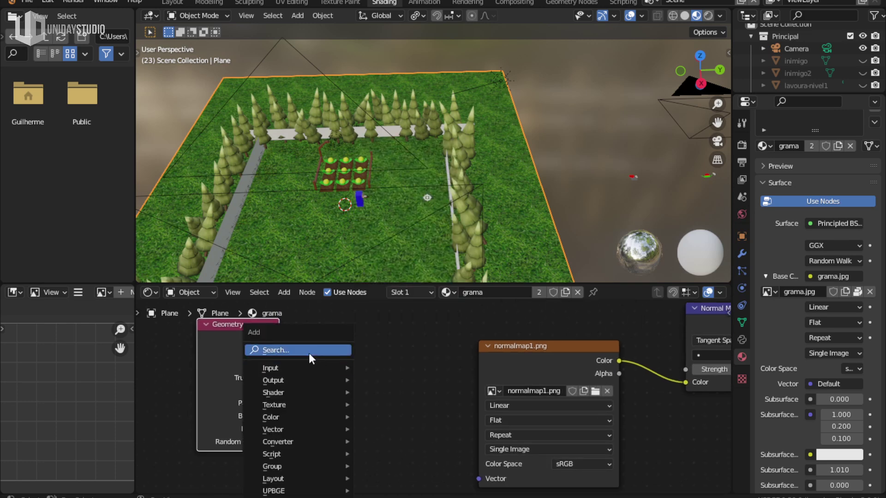
{"action": "left_click", "coordinate": [309, 352]}
{"action": "type", "text": "uv"}
{"action": "key", "text": "Return"}
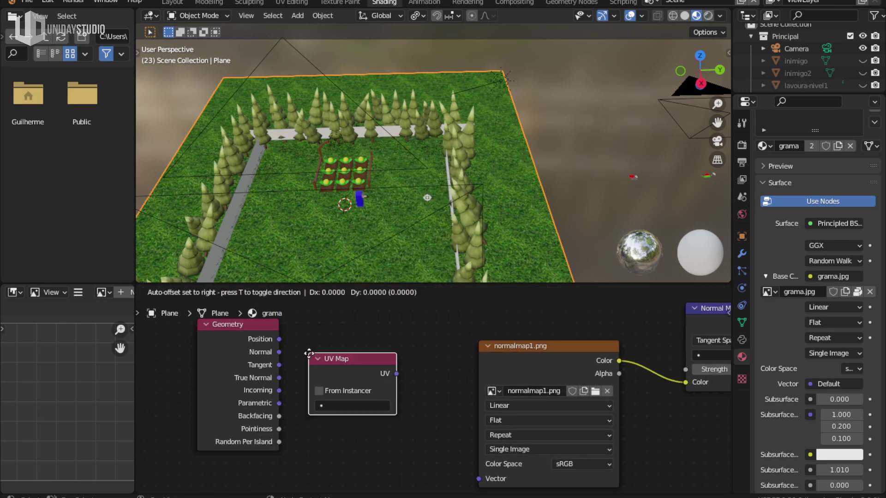
{"action": "left_click", "coordinate": [309, 353]}
{"action": "key", "text": "Delete"}
{"action": "left_click_drag", "start_coordinate": [363, 361], "coordinate": [201, 363]}
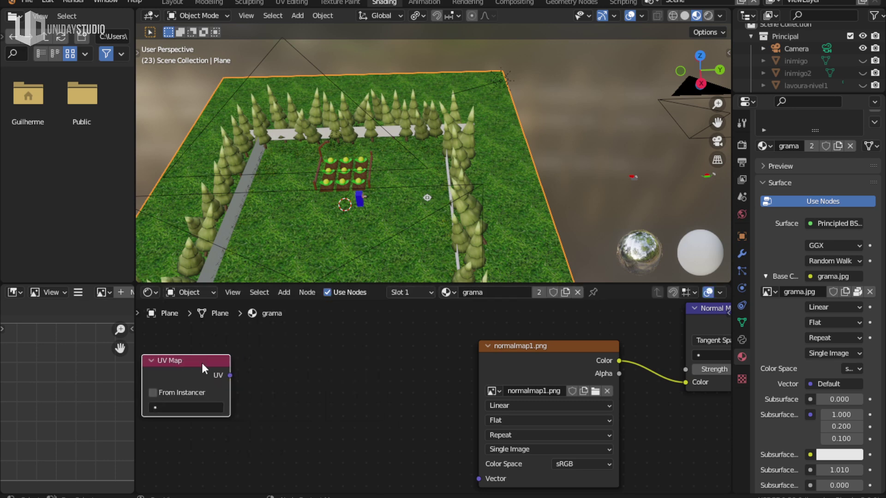
Add a Mapping node and connect its Vector output to normalmap1.png's Vector input
{"action": "key", "text": "shift+a"}
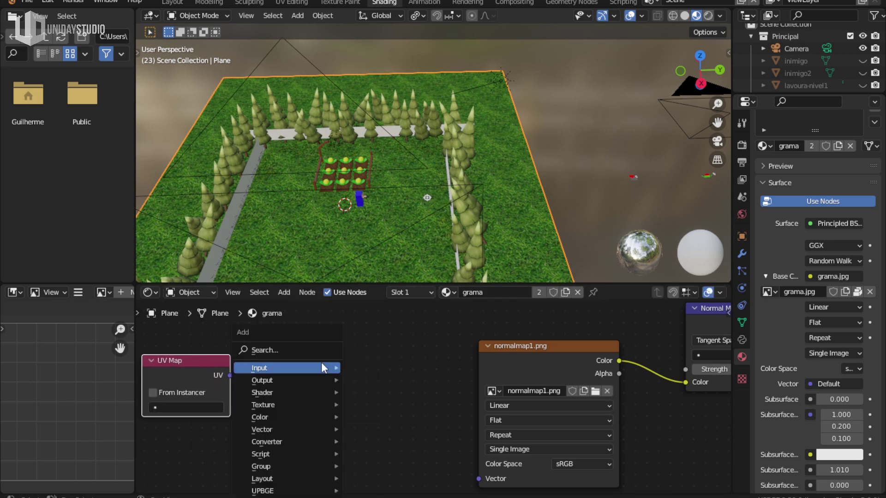
{"action": "left_click", "coordinate": [295, 352]}
{"action": "type", "text": "ma"}
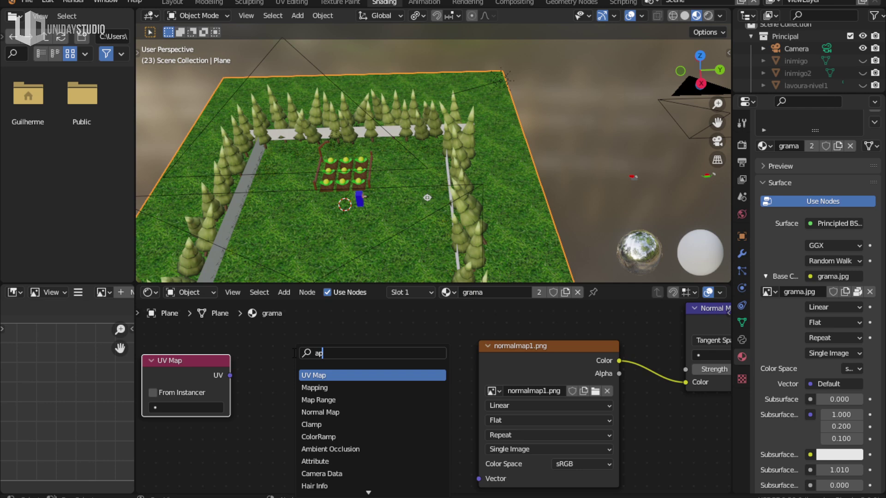
{"action": "type", "text": "ppin"}
{"action": "key", "text": "Return"}
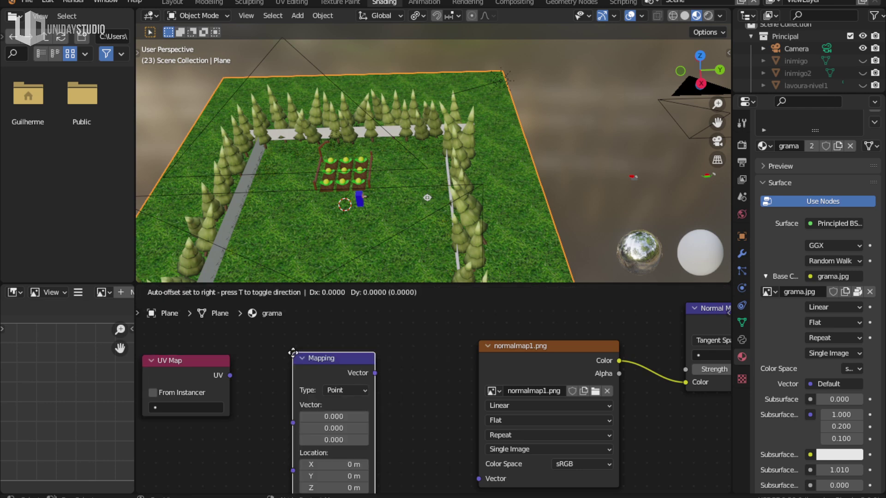
{"action": "left_click", "coordinate": [305, 359]}
{"action": "middle_click_drag", "start_coordinate": [223, 380], "coordinate": [241, 339]}
{"action": "left_click", "coordinate": [246, 325]}
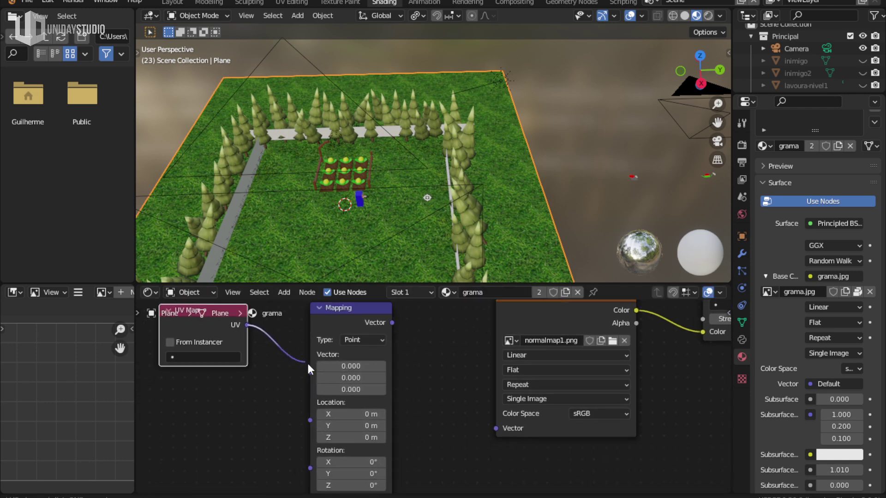
{"action": "left_click_drag", "start_coordinate": [392, 323], "coordinate": [492, 424]}
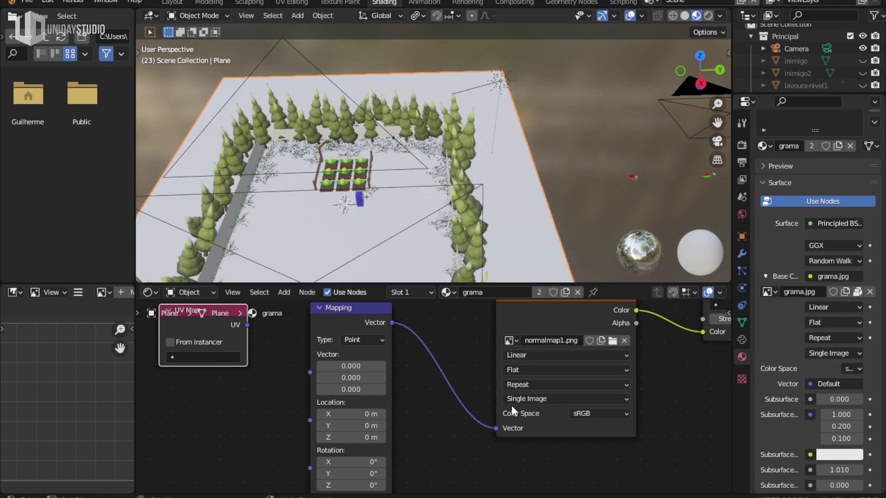
{"action": "middle_click_drag", "start_coordinate": [571, 367], "coordinate": [422, 421]}
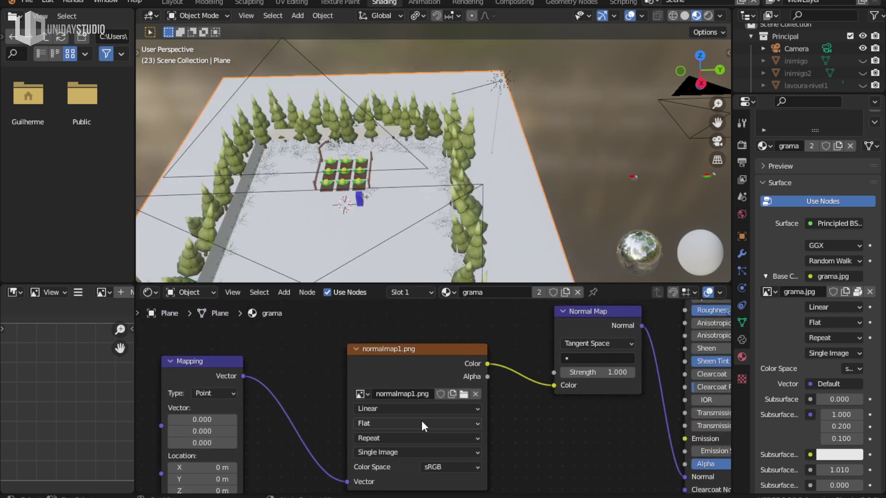
{"action": "left_click", "coordinate": [600, 358]}
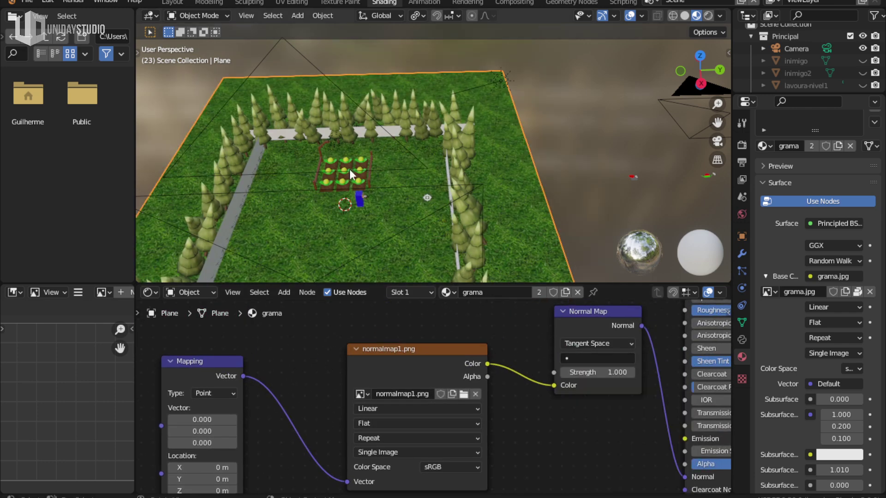
Raise the Normal Map strength to 1.2 and switch the viewport to Rendered shading
{"action": "middle_click_drag", "start_coordinate": [350, 169], "coordinate": [403, 137]}
{"action": "middle_click_drag", "start_coordinate": [498, 369], "coordinate": [436, 339]}
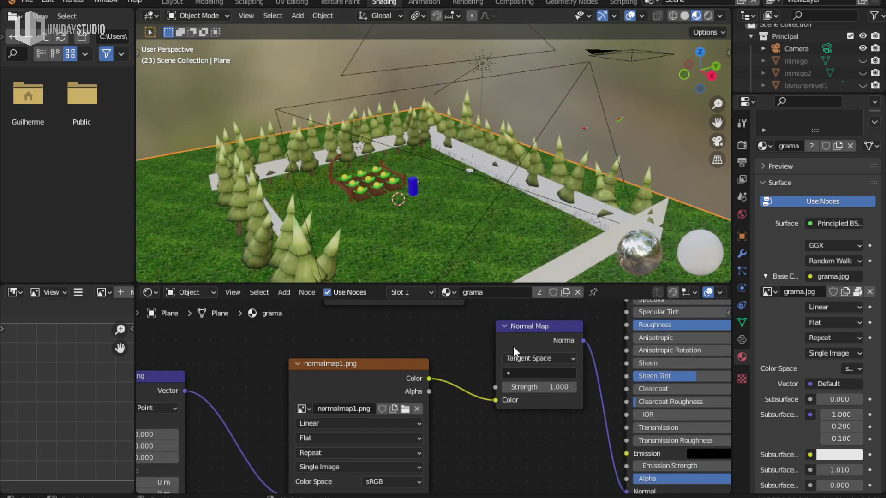
{"action": "left_click_drag", "start_coordinate": [513, 346], "coordinate": [502, 397]}
{"action": "left_click_drag", "start_coordinate": [526, 333], "coordinate": [529, 335]}
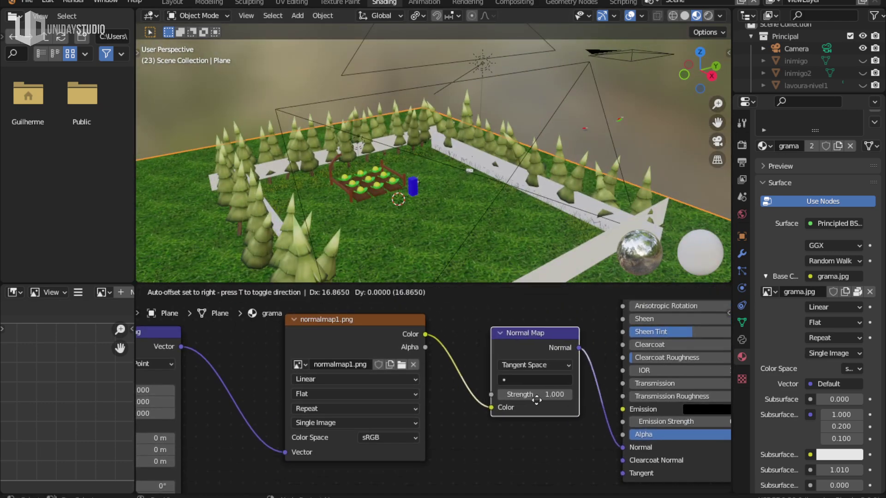
{"action": "left_click_drag", "start_coordinate": [531, 397], "coordinate": [542, 397]}
{"action": "key", "text": "grave"}
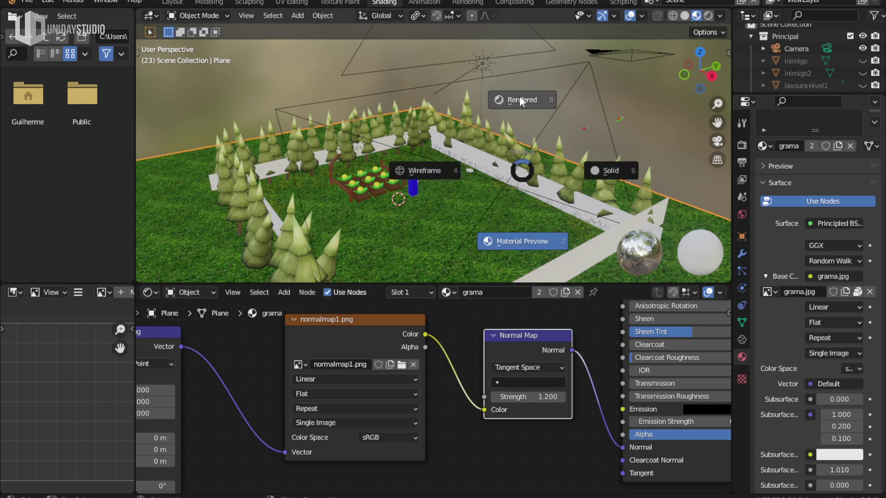
{"action": "left_click", "coordinate": [485, 241]}
{"action": "key", "text": "w"}
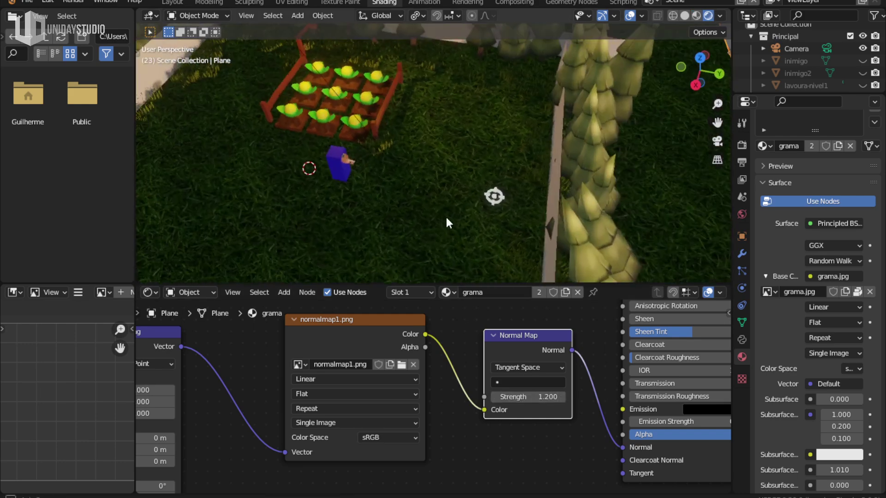
Try a Normal Map strength of 0.2, then set it back to 1
{"action": "left_click_drag", "start_coordinate": [527, 398], "coordinate": [477, 398]}
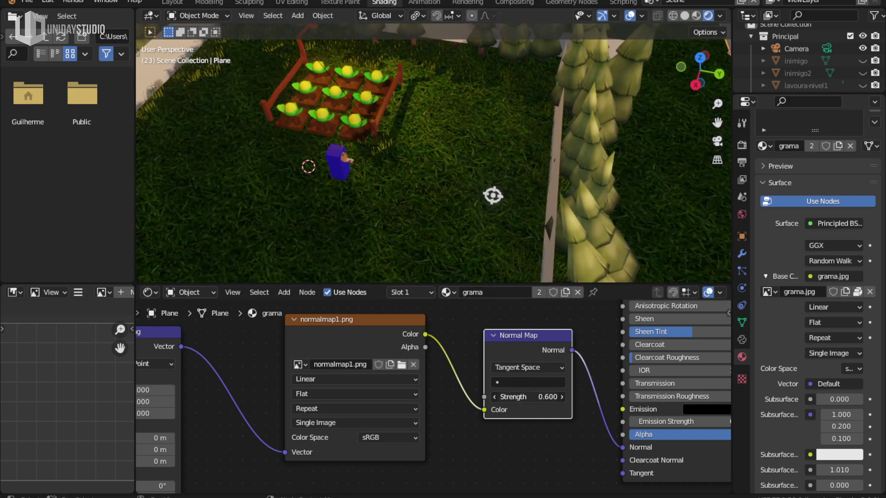
{"action": "left_click", "coordinate": [533, 397]}
{"action": "type", "text": "0.2"}
{"action": "key", "text": "Return"}
{"action": "left_click", "coordinate": [539, 400]}
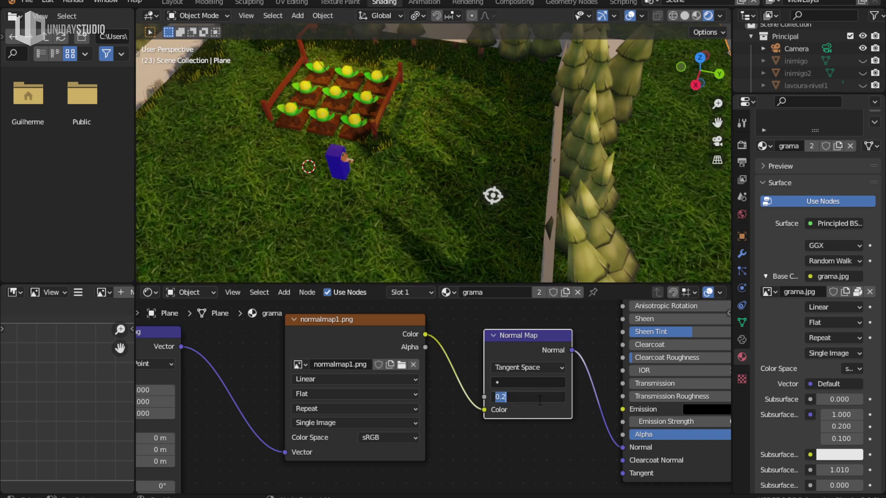
{"action": "type", "text": "1"}
{"action": "key", "text": "Return"}
{"action": "mouse_move", "coordinate": [228, 433]}
{"action": "middle_mouse_down"}
{"action": "mouse_move", "coordinate": [381, 389]}
{"action": "mouse_move", "coordinate": [319, 425]}
{"action": "middle_mouse_up"}
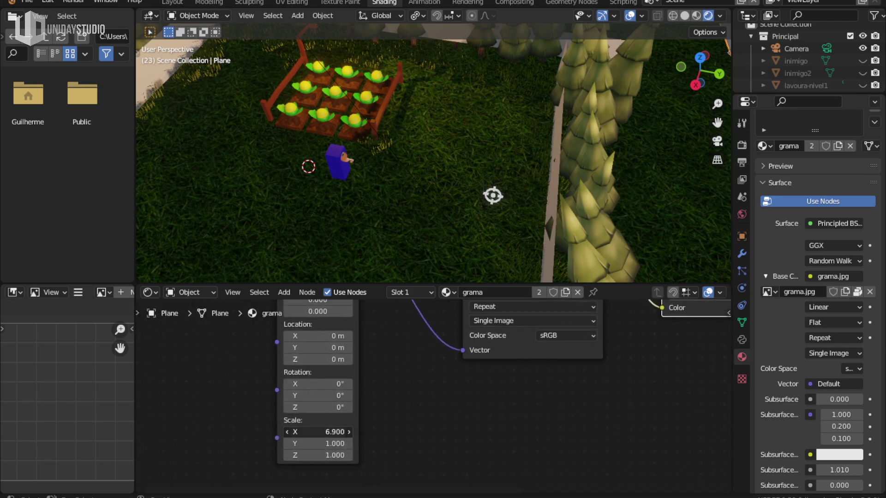
{"action": "middle_click_drag", "start_coordinate": [409, 443], "coordinate": [462, 415]}
Connect normalmap1 Color to Principled Base Color, turning the ground purple
{"action": "scroll", "coordinate": [461, 415], "scroll_direction": "down", "scroll_amount": 3}
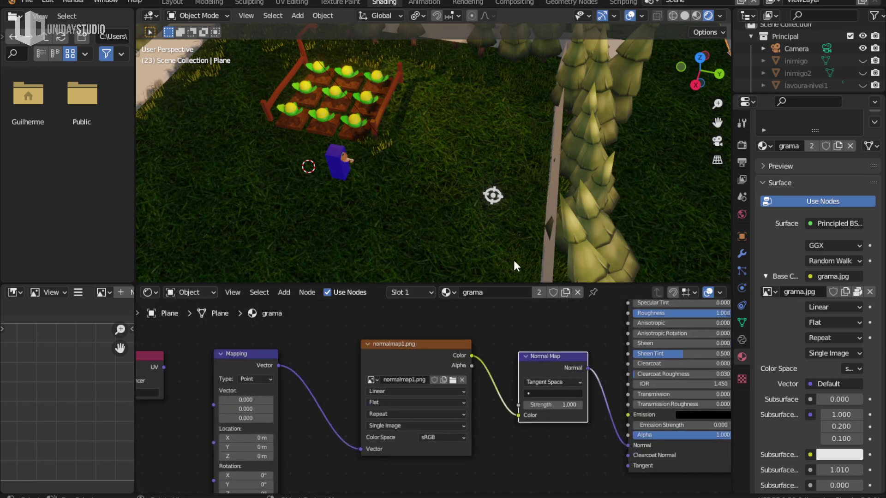
{"action": "scroll", "coordinate": [502, 468], "scroll_direction": "up", "scroll_amount": 3}
{"action": "middle_click_drag", "start_coordinate": [502, 469], "coordinate": [464, 421]}
{"action": "scroll", "coordinate": [468, 405], "scroll_direction": "down", "scroll_amount": 3}
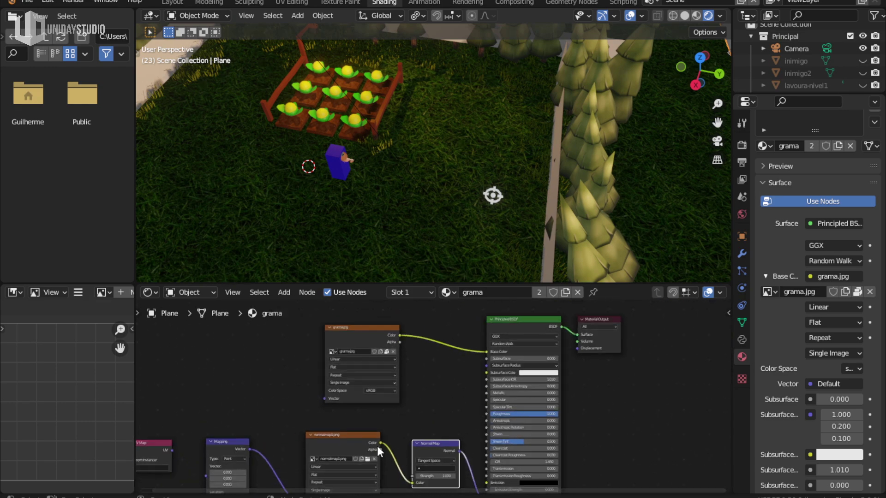
{"action": "left_click_drag", "start_coordinate": [379, 442], "coordinate": [486, 352]}
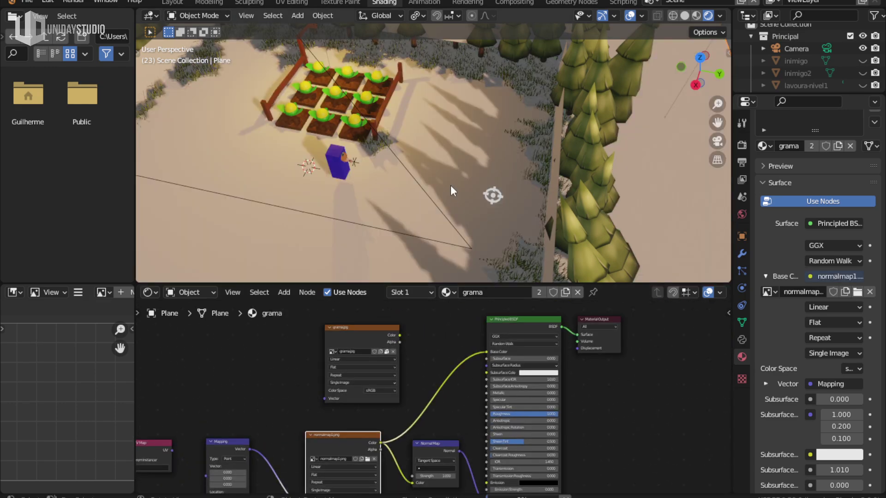
{"action": "middle_click_drag", "start_coordinate": [478, 415], "coordinate": [486, 403]}
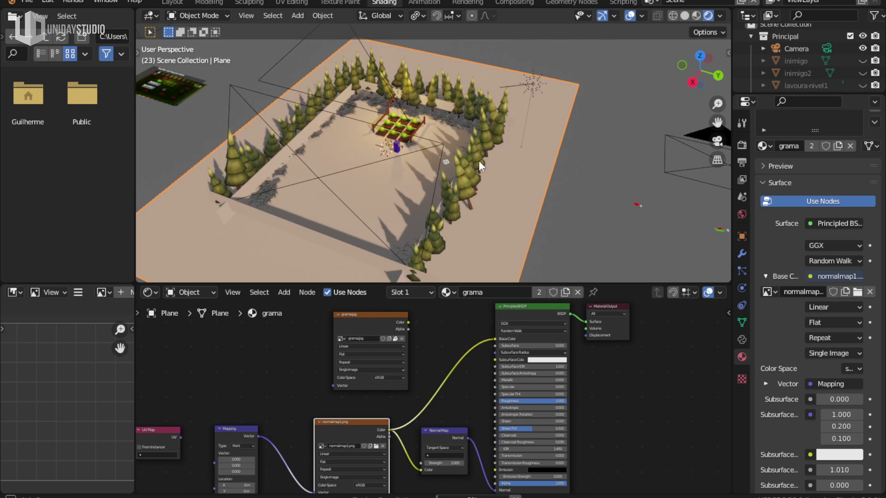
{"action": "scroll", "coordinate": [430, 186], "scroll_direction": "up", "scroll_amount": 2}
{"action": "middle_click_drag", "start_coordinate": [456, 159], "coordinate": [533, 151]}
{"action": "scroll", "coordinate": [533, 150], "scroll_direction": "down", "scroll_amount": 2}
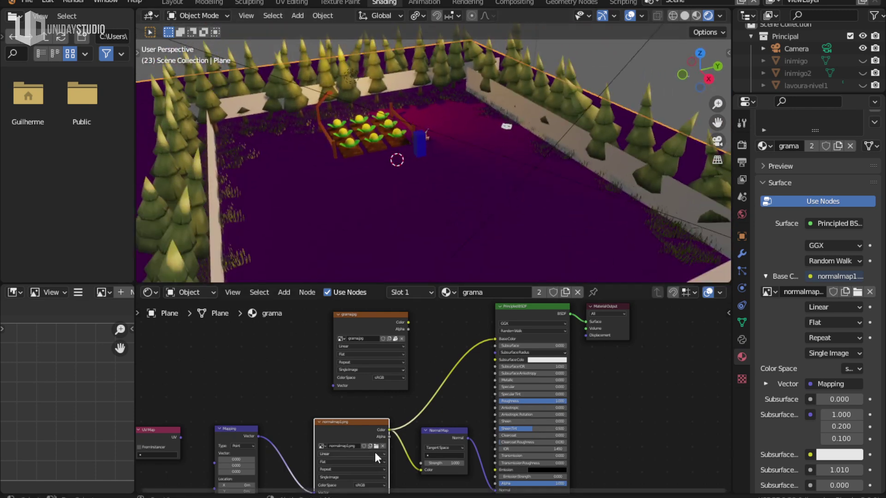
{"action": "scroll", "coordinate": [432, 397], "scroll_direction": "up", "scroll_amount": 2}
Link the UV Map node's UV output to Mapping Vector and set it to UVMap
{"action": "middle_click_drag", "start_coordinate": [304, 413], "coordinate": [386, 469]}
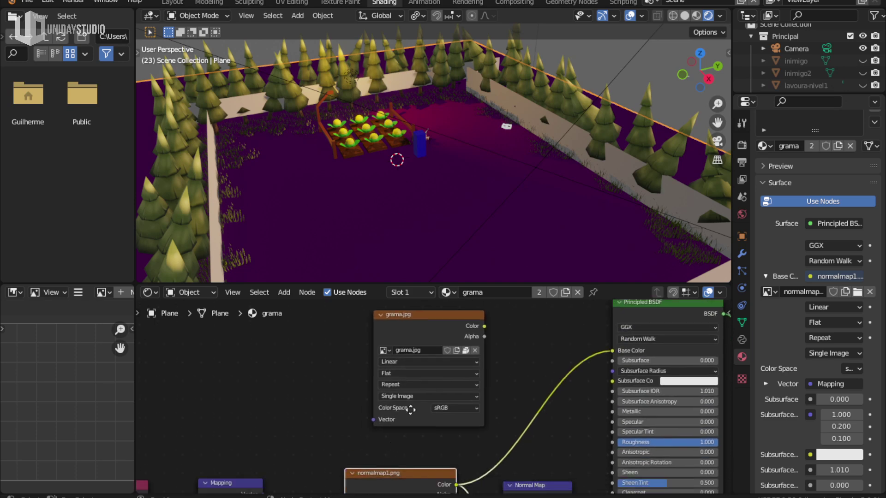
{"action": "mouse_move", "coordinate": [385, 469]}
{"action": "middle_mouse_down"}
{"action": "mouse_move", "coordinate": [317, 432]}
{"action": "mouse_move", "coordinate": [453, 394]}
{"action": "middle_mouse_up"}
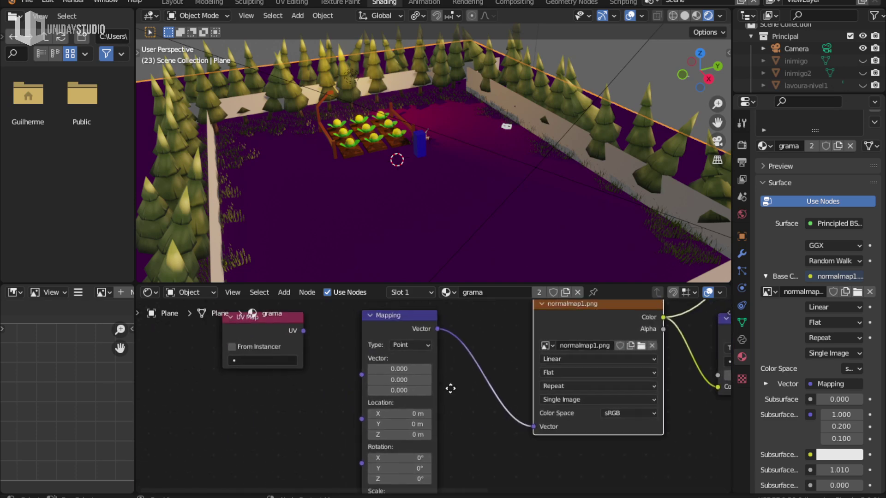
{"action": "left_click_drag", "start_coordinate": [341, 385], "coordinate": [364, 387]}
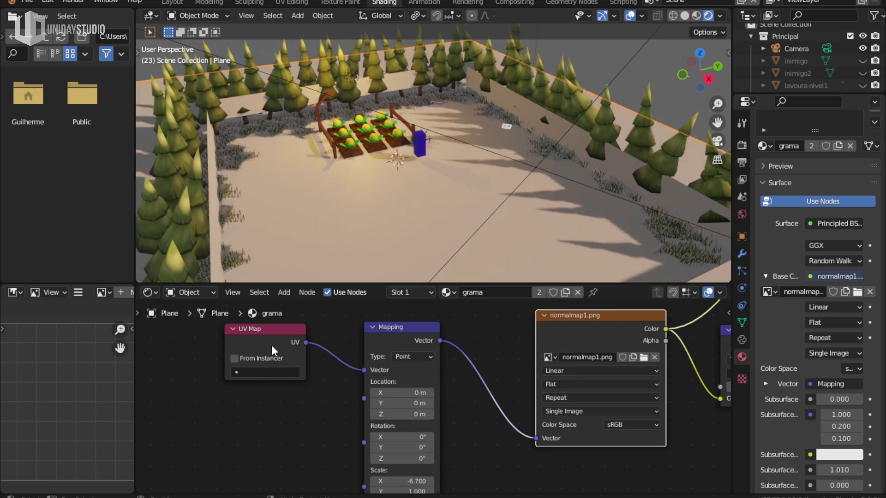
{"action": "left_click_drag", "start_coordinate": [290, 381], "coordinate": [305, 421]}
{"action": "left_click", "coordinate": [279, 412]}
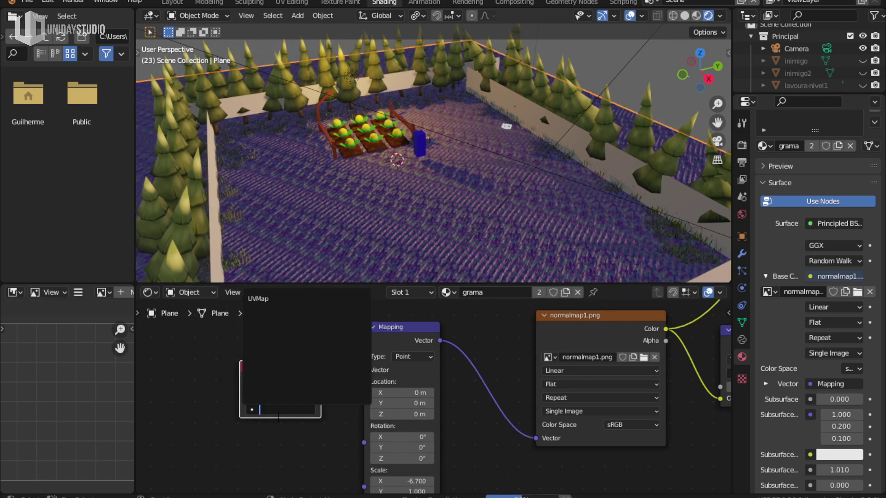
{"action": "key", "text": "Return"}
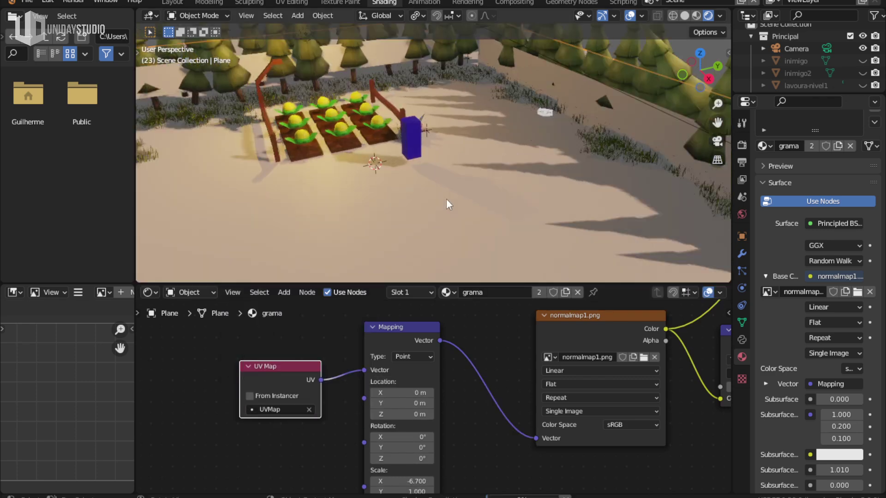
Set the Mapping node's X scale to 1
{"action": "scroll", "coordinate": [447, 198], "scroll_direction": "up", "scroll_amount": 3}
{"action": "middle_click_drag", "start_coordinate": [404, 473], "coordinate": [406, 436]}
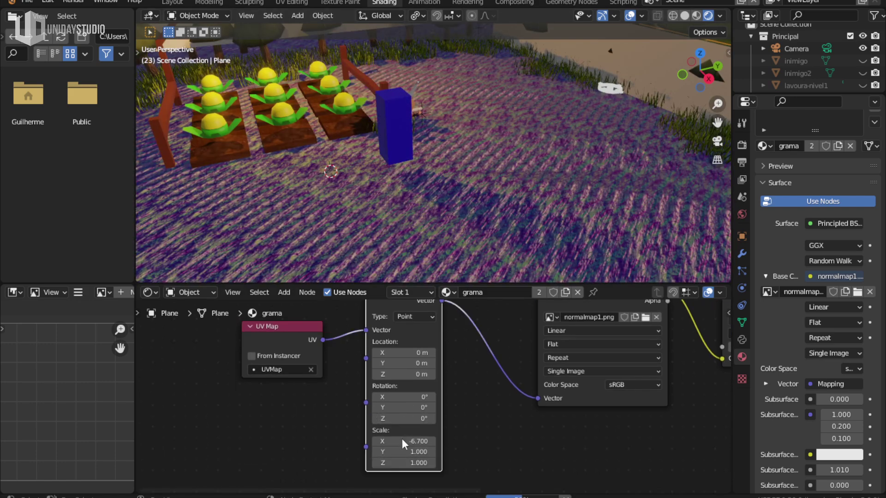
{"action": "double_click", "coordinate": [405, 441]}
{"action": "type", "text": "1"}
{"action": "key", "text": "Return"}
{"action": "mouse_move", "coordinate": [438, 217]}
{"action": "middle_mouse_down"}
{"action": "mouse_move", "coordinate": [502, 303]}
{"action": "mouse_move", "coordinate": [445, 328]}
{"action": "middle_mouse_up"}
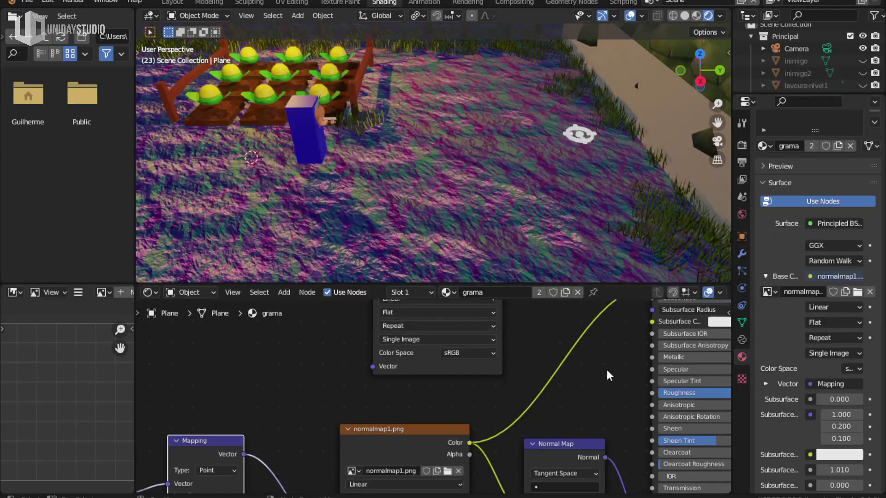
{"action": "middle_click_drag", "start_coordinate": [605, 367], "coordinate": [457, 385]}
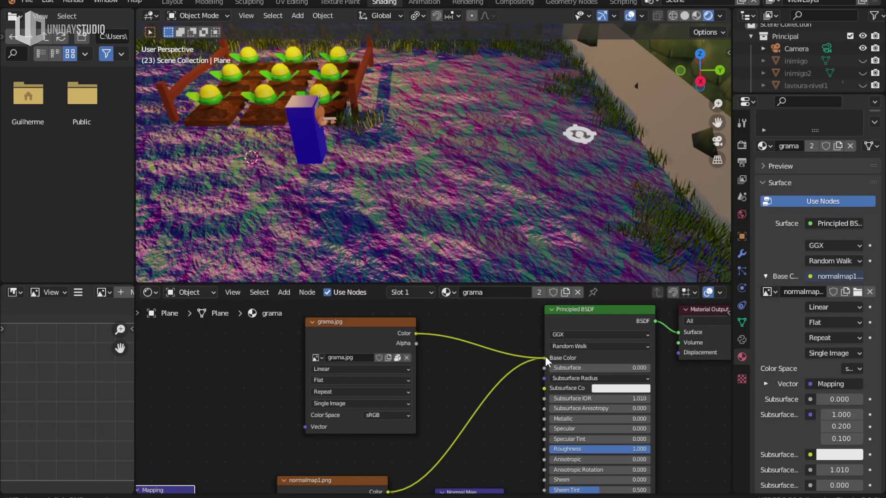
Reconnect grama.jpg Color to Base Color so the ground shows green grass
{"action": "left_click_drag", "start_coordinate": [416, 334], "coordinate": [544, 358]}
{"action": "mouse_move", "coordinate": [526, 421]}
{"action": "middle_mouse_down"}
{"action": "mouse_move", "coordinate": [506, 360]}
{"action": "mouse_move", "coordinate": [518, 313]}
{"action": "middle_mouse_up"}
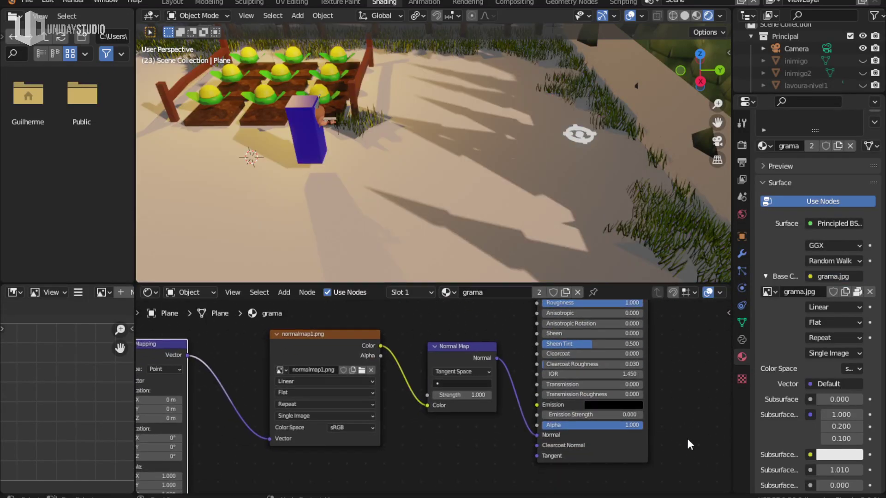
{"action": "scroll", "coordinate": [451, 135], "scroll_direction": "down", "scroll_amount": 5}
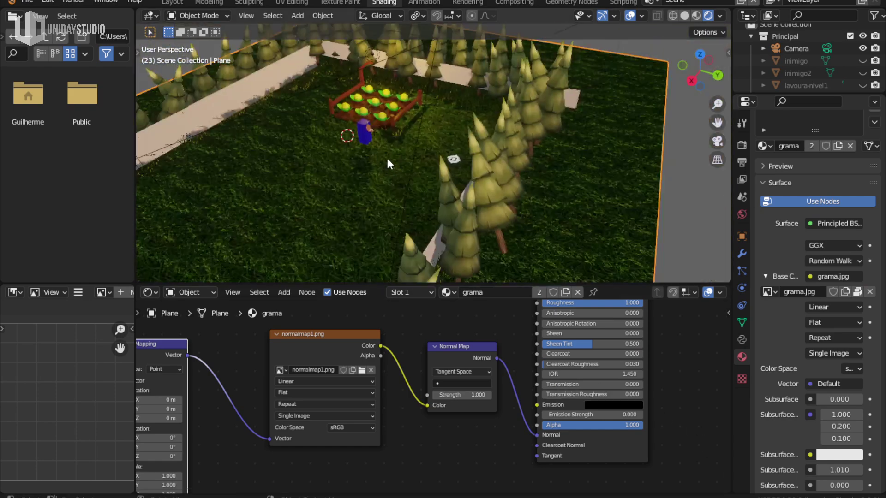
Rotate the grass texture around Z to 2.8° with the Mapping node
{"action": "middle_click_drag", "start_coordinate": [386, 156], "coordinate": [349, 213]}
{"action": "scroll", "coordinate": [452, 192], "scroll_direction": "up", "scroll_amount": 3}
{"action": "scroll", "coordinate": [453, 191], "scroll_direction": "up", "scroll_amount": 2}
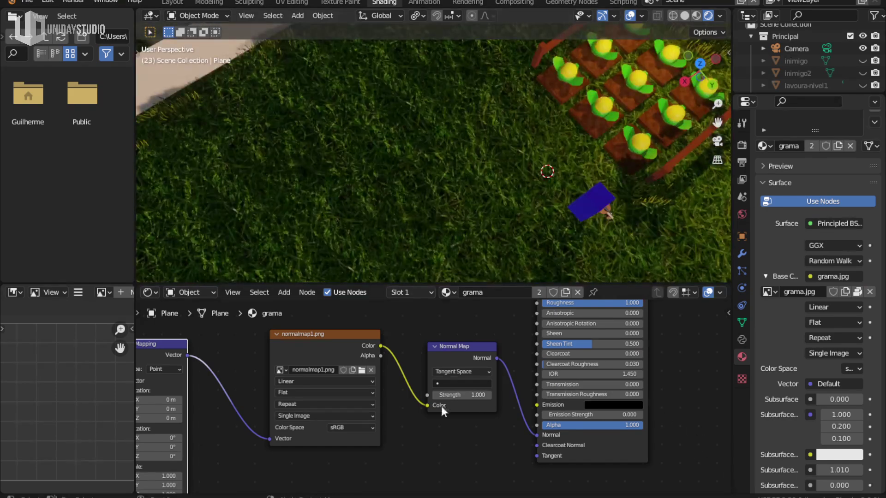
{"action": "scroll", "coordinate": [245, 420], "scroll_direction": "up", "scroll_amount": 2}
{"action": "scroll", "coordinate": [302, 396], "scroll_direction": "up", "scroll_amount": 2}
{"action": "left_click_drag", "start_coordinate": [286, 403], "coordinate": [332, 403]}
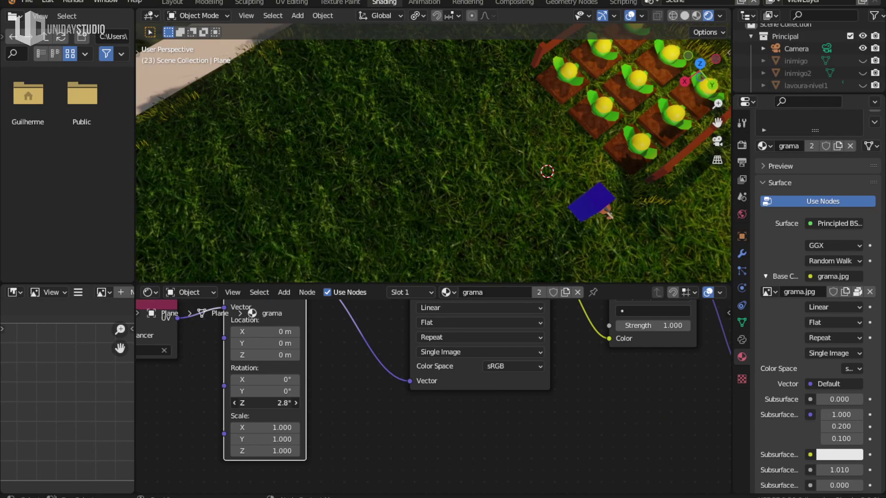
Set the Mapping node's X and Y scale to 0.1 so the grass tiles larger
{"action": "left_click", "coordinate": [265, 428]}
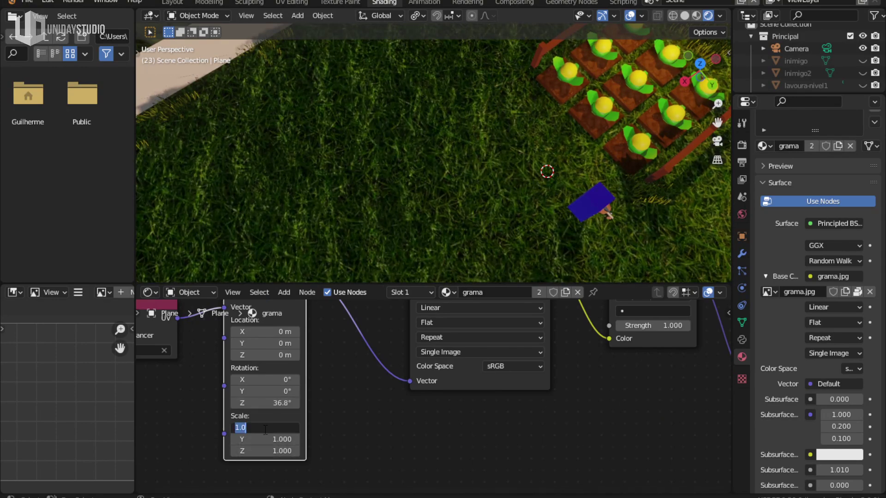
{"action": "type", "text": "0.1"}
{"action": "key", "text": "Tab"}
{"action": "type", "text": "0.1"}
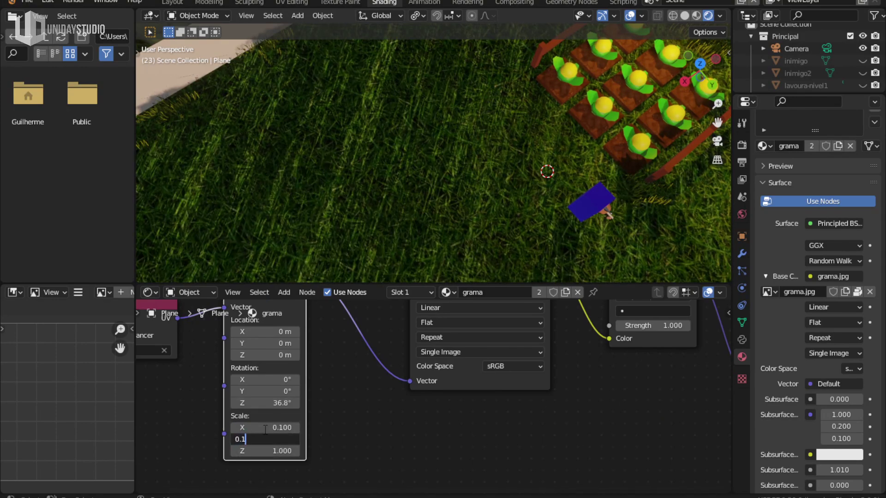
{"action": "key", "text": "Return"}
{"action": "middle_click_drag", "start_coordinate": [419, 109], "coordinate": [548, 135]}
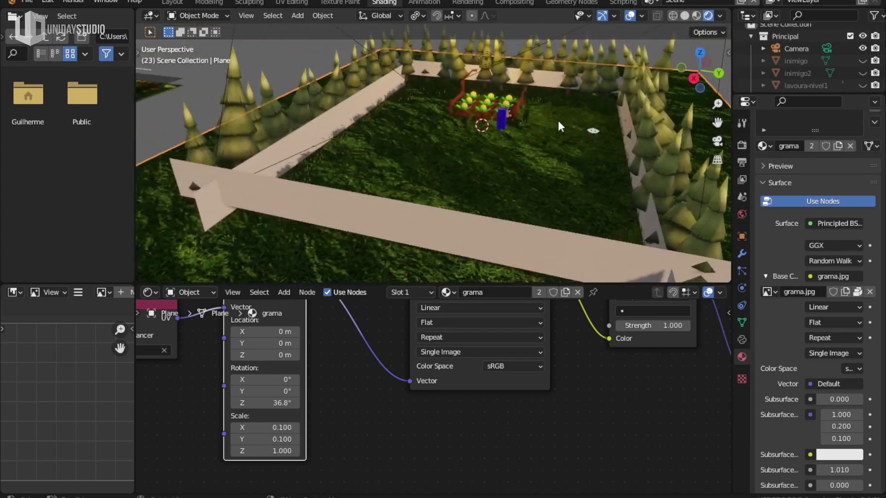
{"action": "key", "text": "KP_0"}
{"action": "key", "text": "KP_0"}
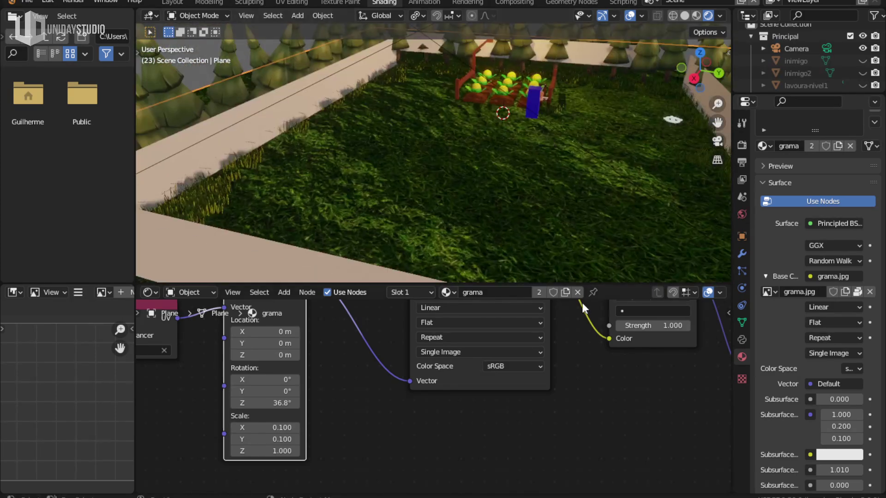
Lower the Normal Map strength to 0.4 and look through the scene camera
{"action": "middle_click_drag", "start_coordinate": [582, 303], "coordinate": [559, 396]}
{"action": "left_click_drag", "start_coordinate": [566, 397], "coordinate": [535, 397]}
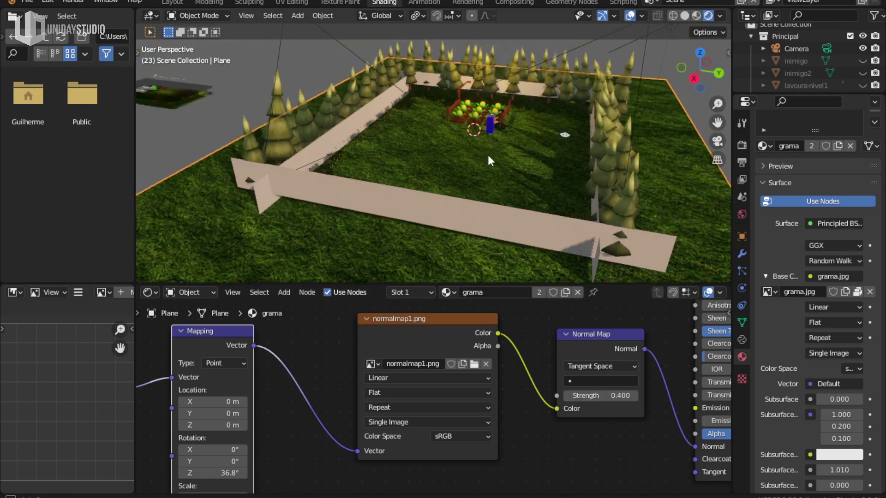
{"action": "scroll", "coordinate": [488, 155], "scroll_direction": "down", "scroll_amount": 5}
{"action": "scroll", "coordinate": [518, 189], "scroll_direction": "up", "scroll_amount": 6}
{"action": "scroll", "coordinate": [530, 176], "scroll_direction": "down", "scroll_amount": 2}
{"action": "scroll", "coordinate": [526, 172], "scroll_direction": "down", "scroll_amount": 2}
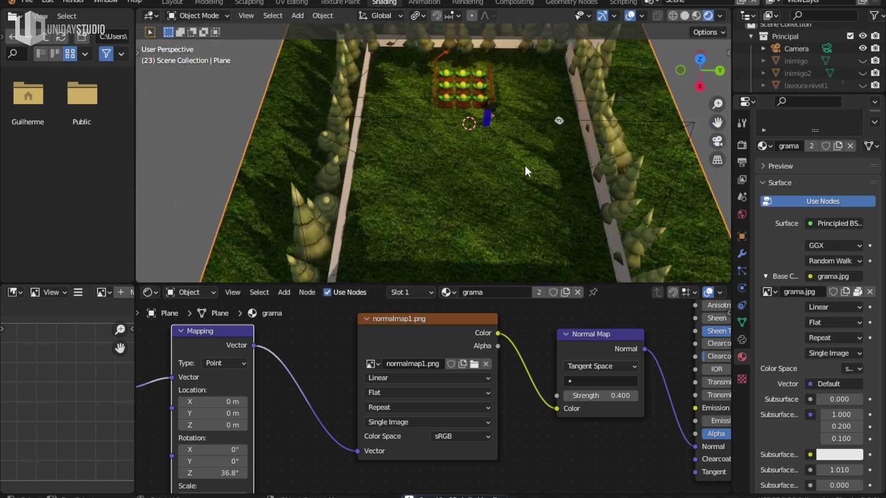
{"action": "scroll", "coordinate": [521, 169], "scroll_direction": "down", "scroll_amount": 3}
{"action": "scroll", "coordinate": [520, 171], "scroll_direction": "up", "scroll_amount": 6}
{"action": "key", "text": "KP_0"}
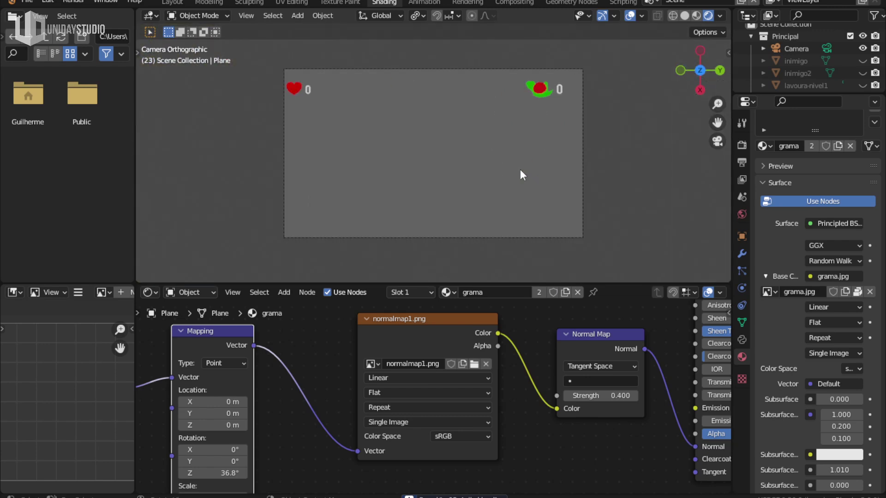
Maximize the 3D view and play the farm game, walking the player, then stop it
{"action": "key", "text": "Home"}
{"action": "key", "text": "ctrl+alt+space"}
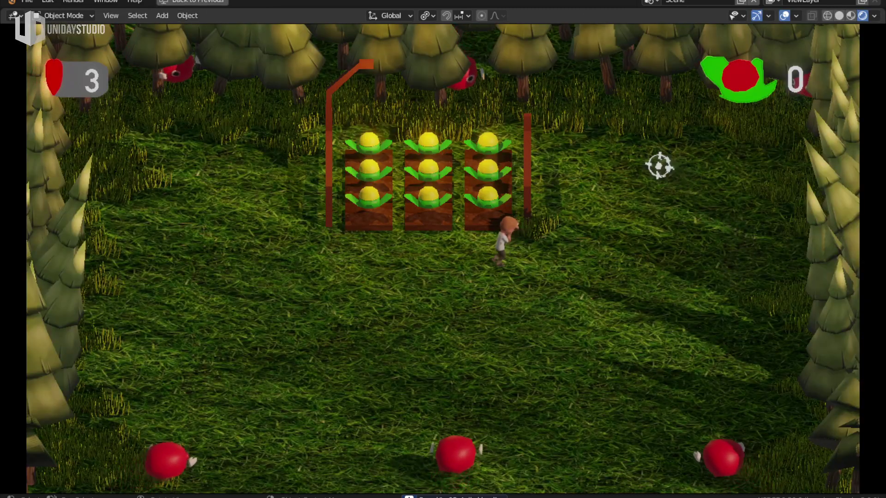
{"action": "key", "text": "s"}
{"action": "key", "text": "w"}
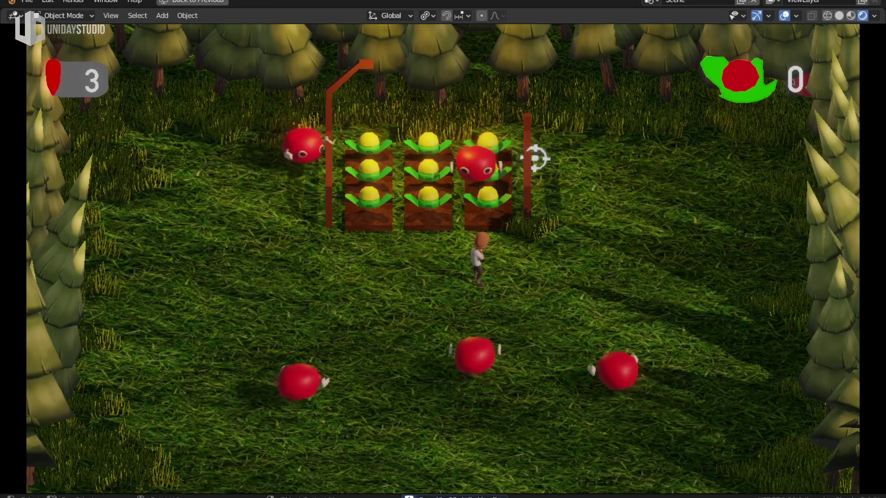
{"action": "key", "text": "Escape"}
Orbit and zoom out to see the whole grass plane from above
{"action": "middle_click_drag", "start_coordinate": [559, 294], "coordinate": [522, 264]}
{"action": "scroll", "coordinate": [401, 290], "scroll_direction": "down", "scroll_amount": 5}
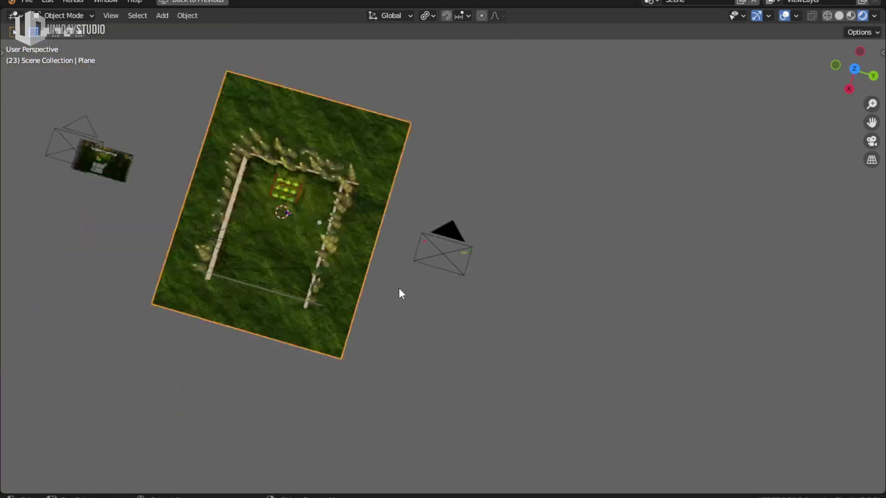
{"action": "scroll", "coordinate": [447, 239], "scroll_direction": "down", "scroll_amount": 2}
Enter Edit Mode on the plane and restore the normal multi-panel layout
{"action": "scroll", "coordinate": [528, 218], "scroll_direction": "up", "scroll_amount": 5}
{"action": "key", "text": "Tab"}
{"action": "scroll", "coordinate": [530, 247], "scroll_direction": "up", "scroll_amount": 3}
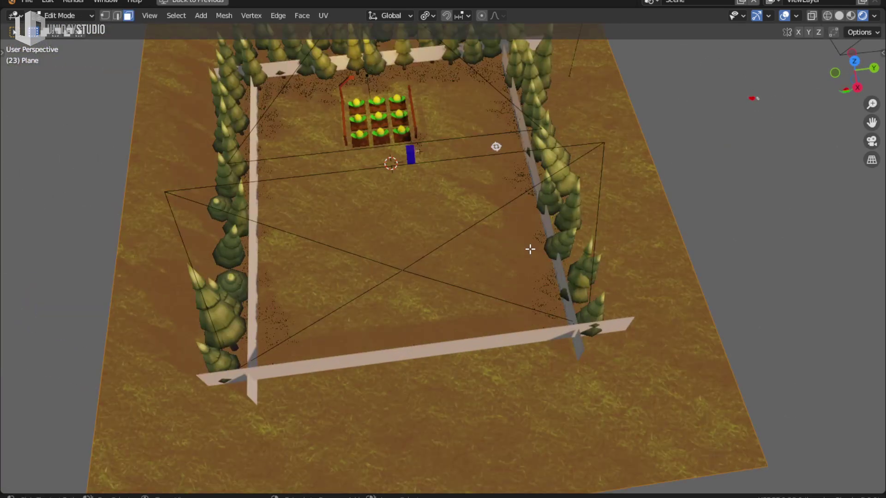
{"action": "key", "text": "ctrl+Page_Down"}
{"action": "key", "text": "ctrl+Page_Down"}
{"action": "key", "text": "ctrl+Page_Down"}
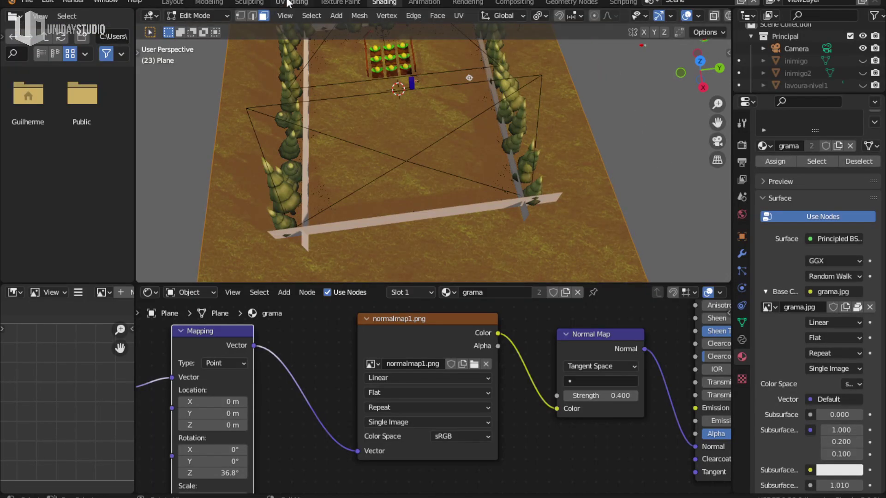
Switch to the UV Editing workspace in Edit Mode with the plane's UV face in view
{"action": "left_click", "coordinate": [291, 3]}
{"action": "key", "text": "Tab"}
{"action": "key", "text": "Tab"}
{"action": "scroll", "coordinate": [601, 326], "scroll_direction": "up", "scroll_amount": 4}
{"action": "scroll", "coordinate": [301, 278], "scroll_direction": "down", "scroll_amount": 5}
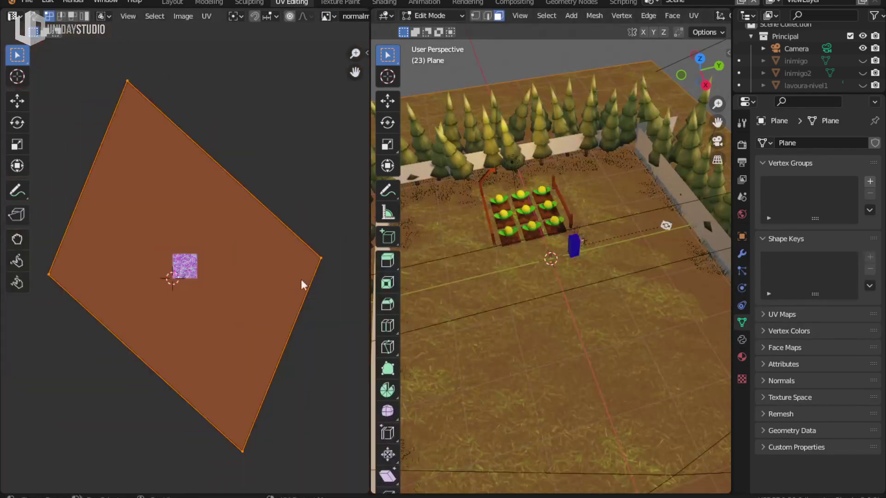
{"action": "mouse_move", "coordinate": [257, 290]}
{"action": "middle_mouse_down"}
{"action": "mouse_move", "coordinate": [278, 262]}
{"action": "mouse_move", "coordinate": [276, 323]}
{"action": "middle_mouse_up"}
{"action": "scroll", "coordinate": [275, 323], "scroll_direction": "down", "scroll_amount": 3}
{"action": "scroll", "coordinate": [275, 323], "scroll_direction": "up", "scroll_amount": 1}
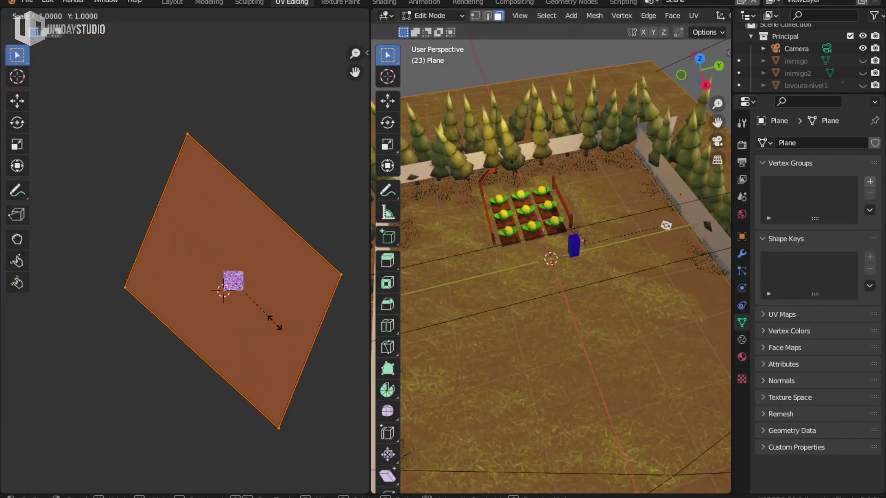
{"action": "scroll", "coordinate": [276, 323], "scroll_direction": "up", "scroll_amount": 1}
{"action": "scroll", "coordinate": [315, 325], "scroll_direction": "down", "scroll_amount": 1}
Pull the UV face's lower-right edge and bottom-right corner vertex outward
{"action": "right_click", "coordinate": [287, 413]}
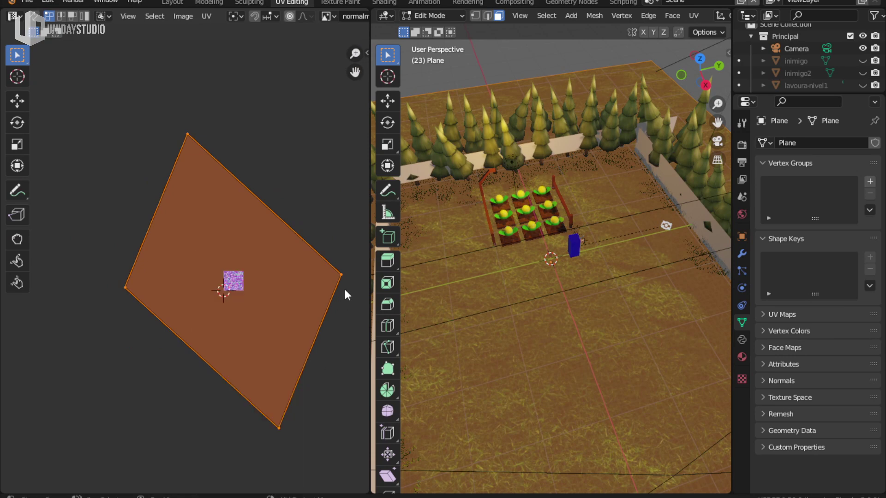
{"action": "left_click", "coordinate": [283, 401]}
{"action": "mouse_move", "coordinate": [272, 426]}
{"action": "left_mouse_down"}
{"action": "mouse_move", "coordinate": [300, 372]}
{"action": "mouse_move", "coordinate": [317, 376]}
{"action": "left_mouse_up"}
{"action": "left_click", "coordinate": [335, 379]}
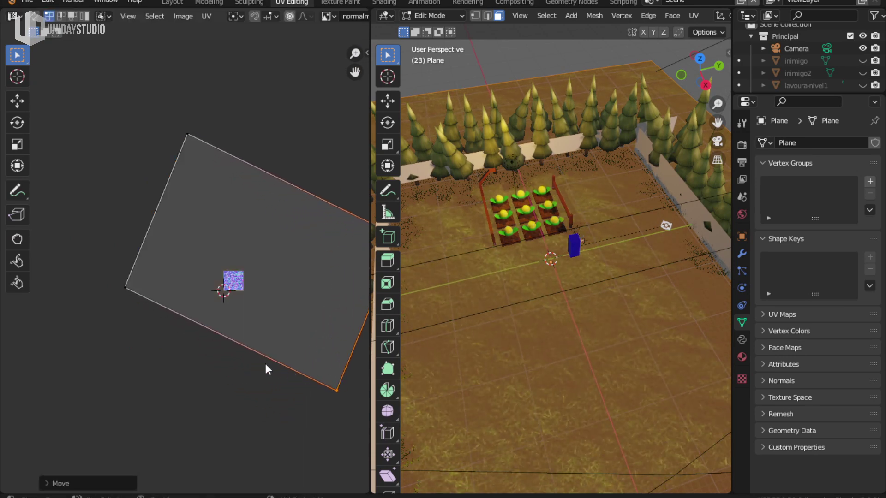
{"action": "left_click", "coordinate": [284, 313]}
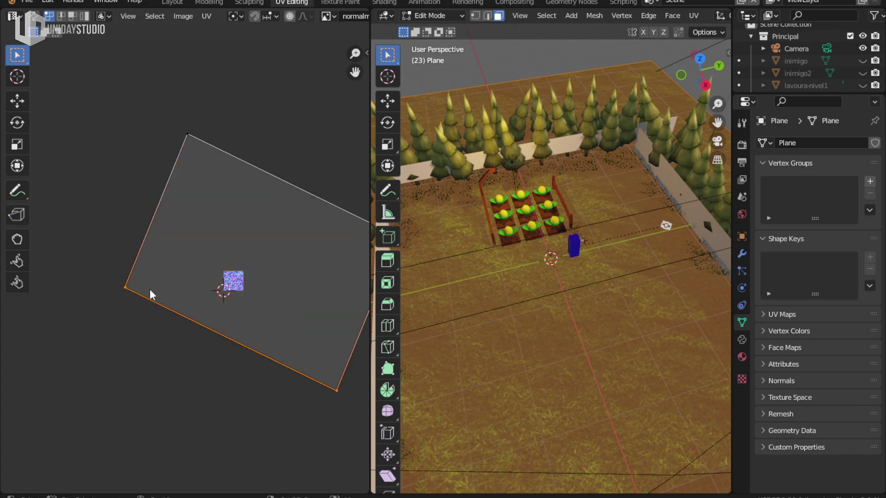
{"action": "key", "text": "g"}
{"action": "left_click", "coordinate": [231, 320]}
Leave Edit Mode, check the retextured grass at ground level, and return to Layout
{"action": "key", "text": "Tab"}
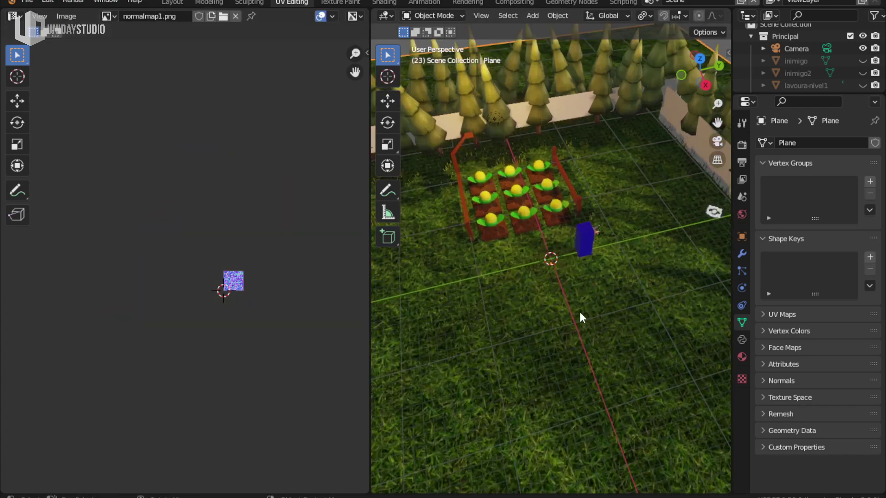
{"action": "scroll", "coordinate": [584, 318], "scroll_direction": "down", "scroll_amount": 5}
{"action": "mouse_move", "coordinate": [586, 320]}
{"action": "middle_mouse_down"}
{"action": "mouse_move", "coordinate": [577, 289]}
{"action": "mouse_move", "coordinate": [552, 262]}
{"action": "mouse_move", "coordinate": [563, 312]}
{"action": "middle_mouse_up"}
{"action": "scroll", "coordinate": [581, 288], "scroll_direction": "up", "scroll_amount": 5}
{"action": "scroll", "coordinate": [563, 312], "scroll_direction": "up", "scroll_amount": 3}
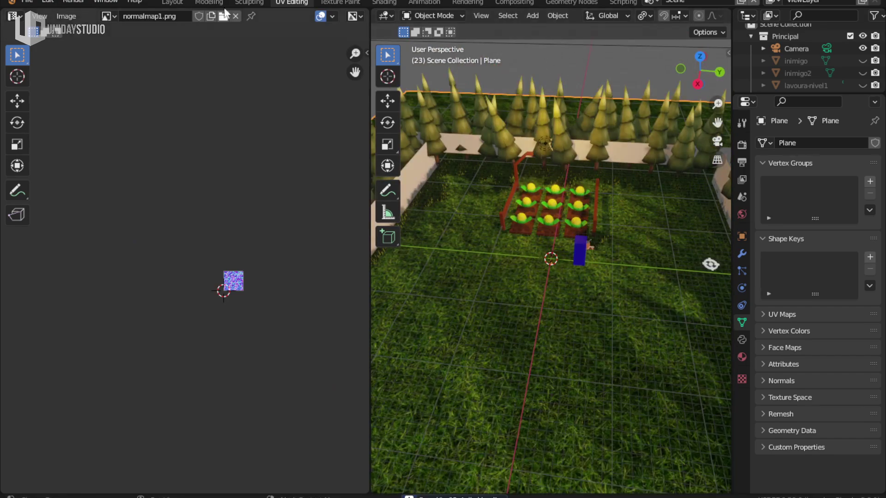
{"action": "left_click", "coordinate": [184, 4]}
{"action": "scroll", "coordinate": [333, 176], "scroll_direction": "up", "scroll_amount": 3}
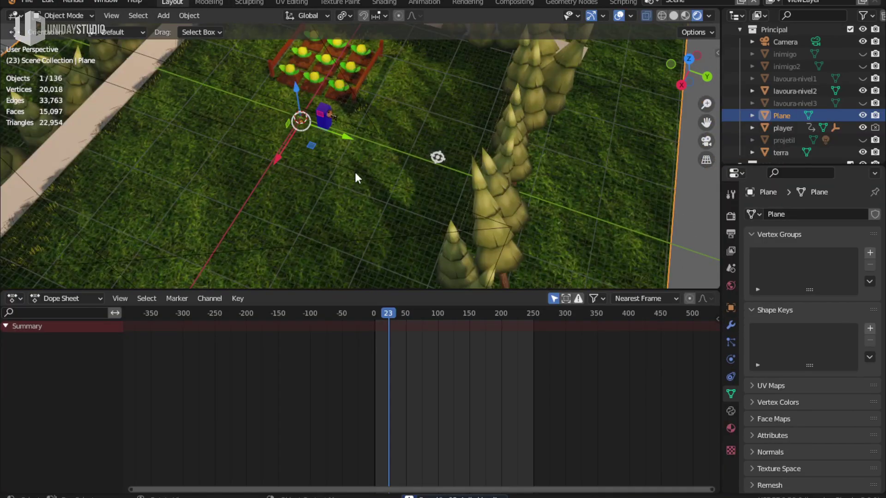
From the camera view, maximize the 3D view, start the farm game and move the player
{"action": "key", "text": "KP_0"}
{"action": "key", "text": "ctrl+space"}
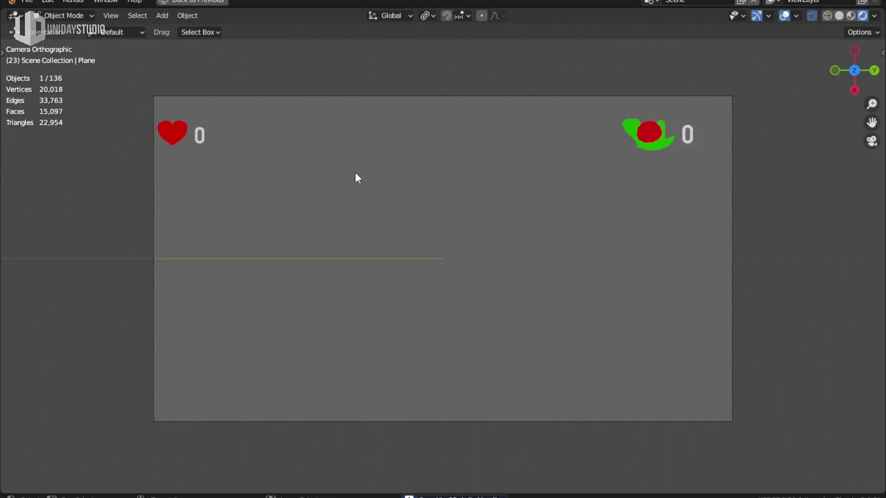
{"action": "key", "text": "p"}
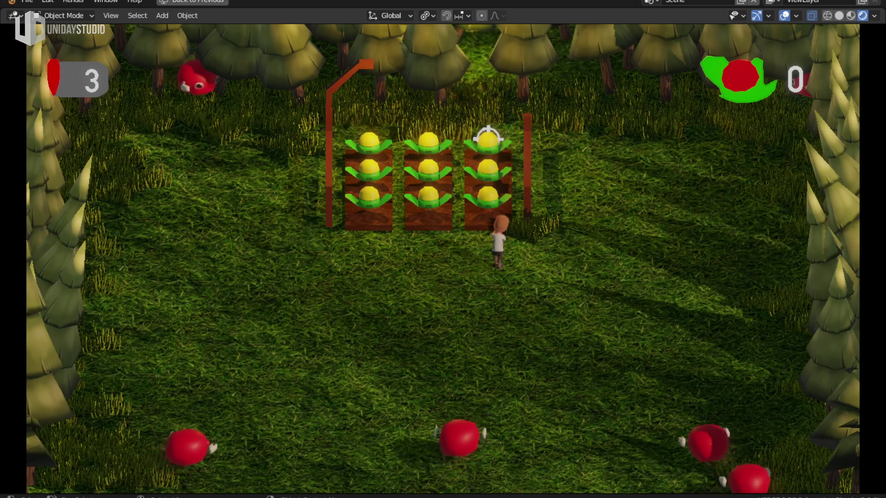
{"action": "key", "text": "d"}
{"action": "key", "text": "a"}
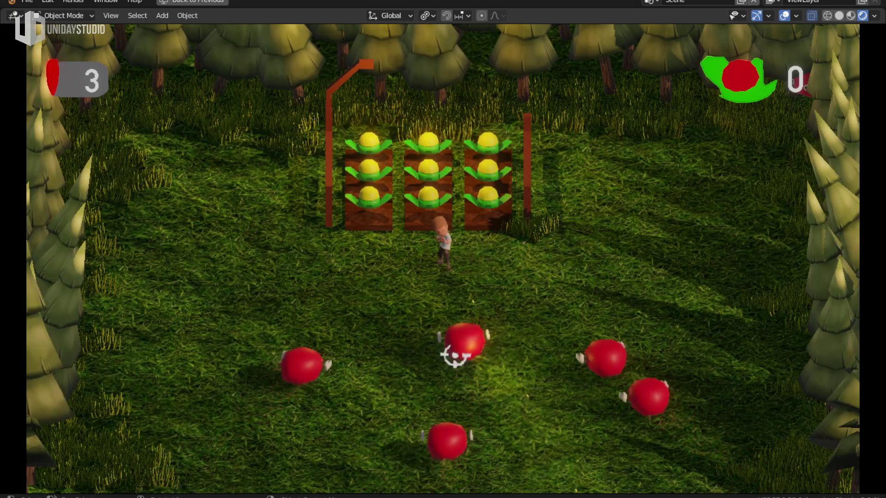
Shoot the approaching red enemies around the field, then stop the game
{"action": "left_click", "coordinate": [452, 355]}
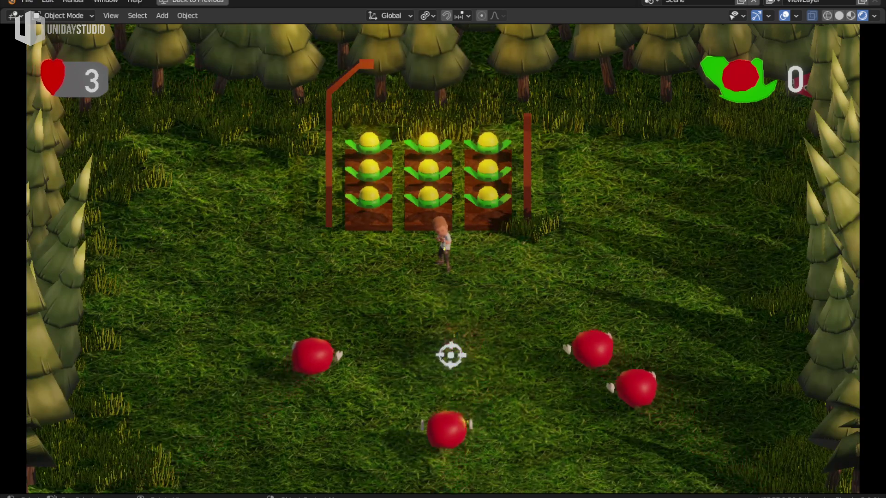
{"action": "left_click", "coordinate": [565, 340]}
{"action": "left_click", "coordinate": [286, 327]}
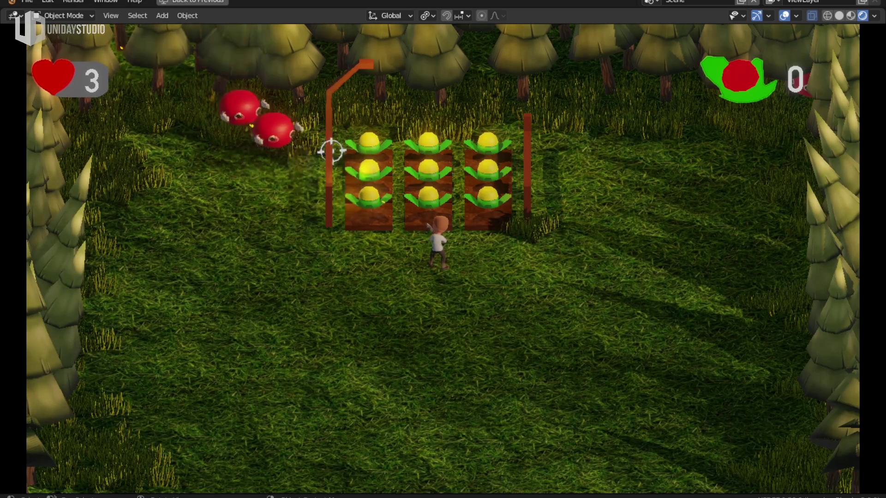
{"action": "left_click", "coordinate": [314, 156]}
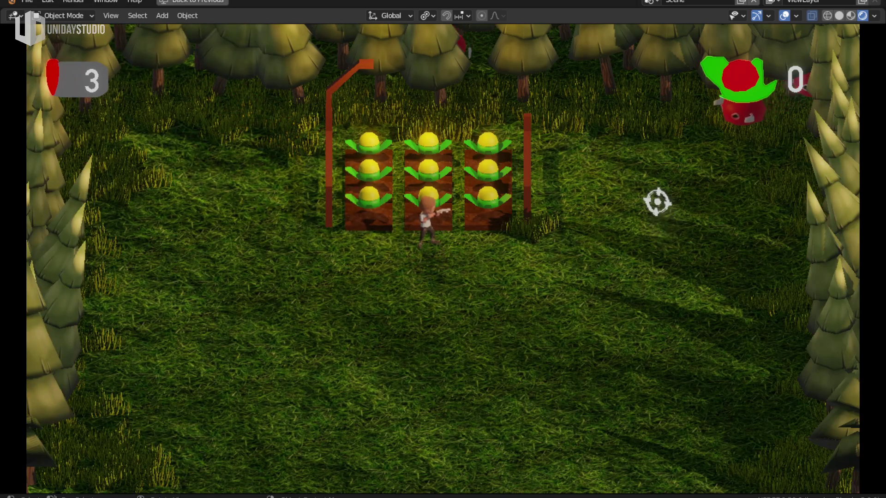
{"action": "left_click", "coordinate": [636, 183]}
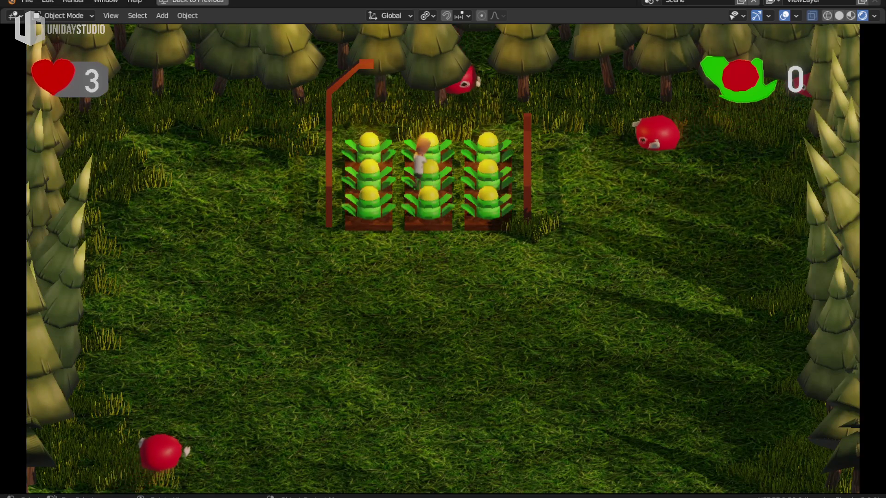
{"action": "left_click", "coordinate": [456, 143]}
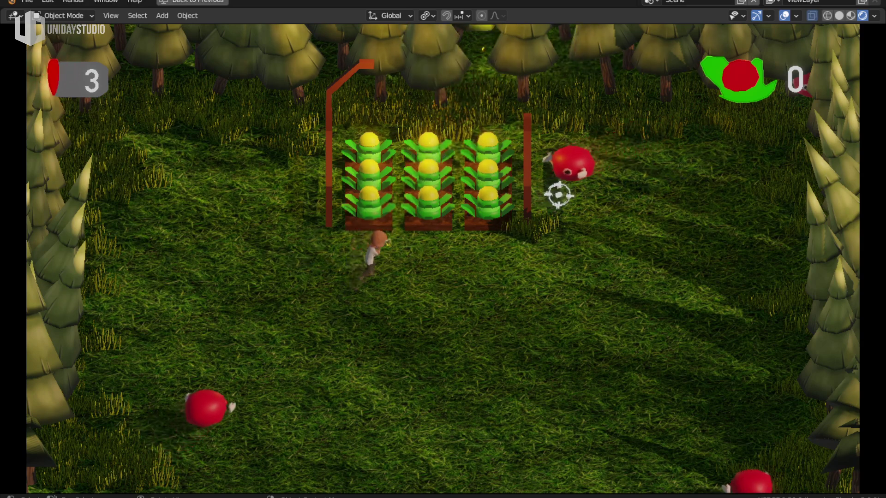
{"action": "left_click", "coordinate": [610, 165]}
{"action": "left_click", "coordinate": [599, 155]}
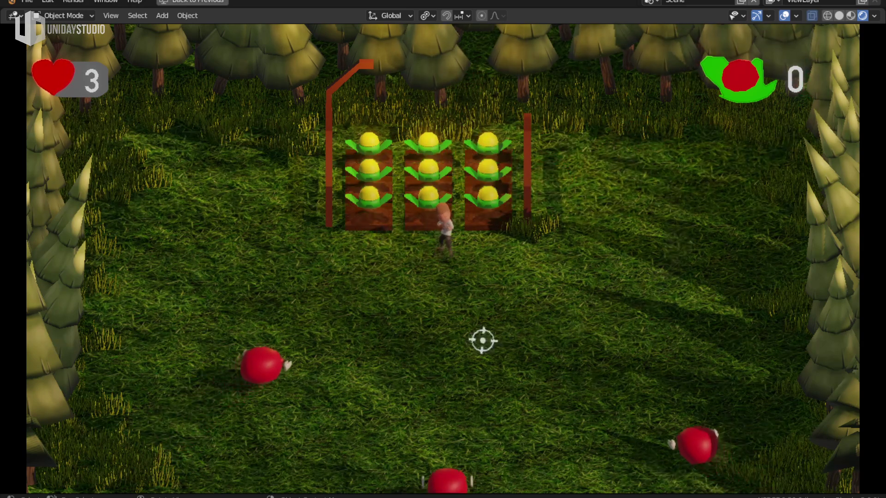
{"action": "left_click", "coordinate": [327, 327]}
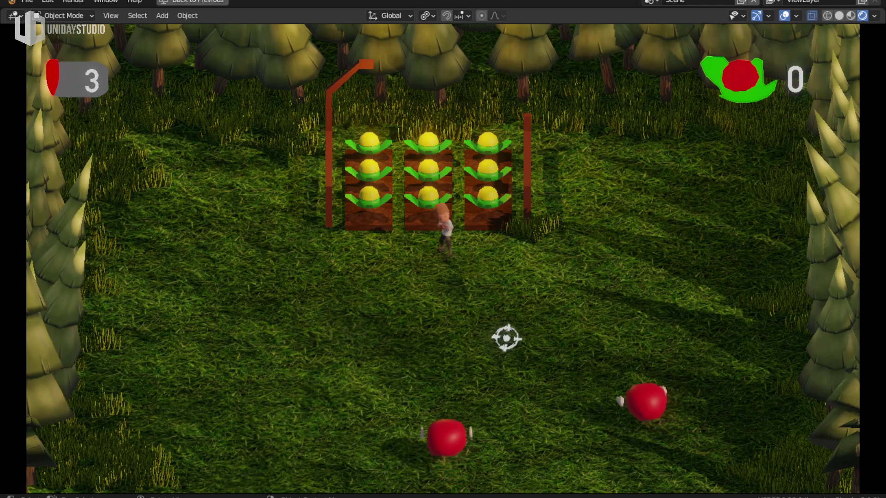
{"action": "left_click", "coordinate": [450, 342]}
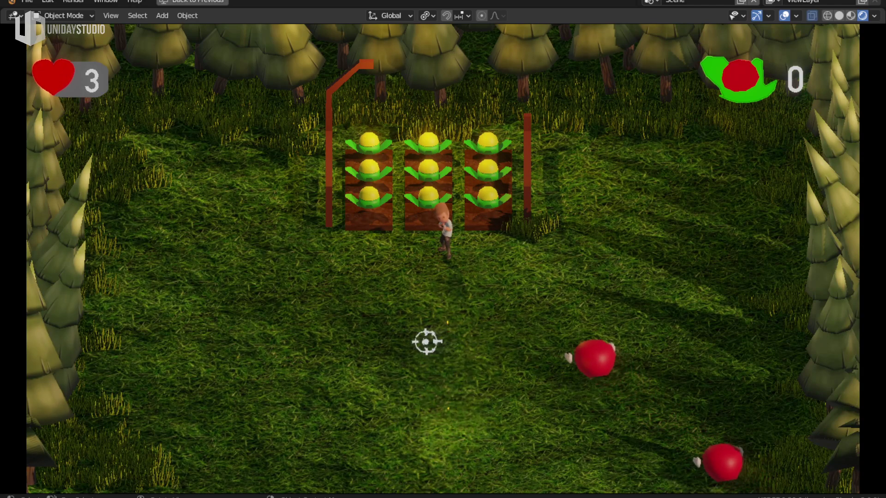
{"action": "left_click", "coordinate": [574, 334]}
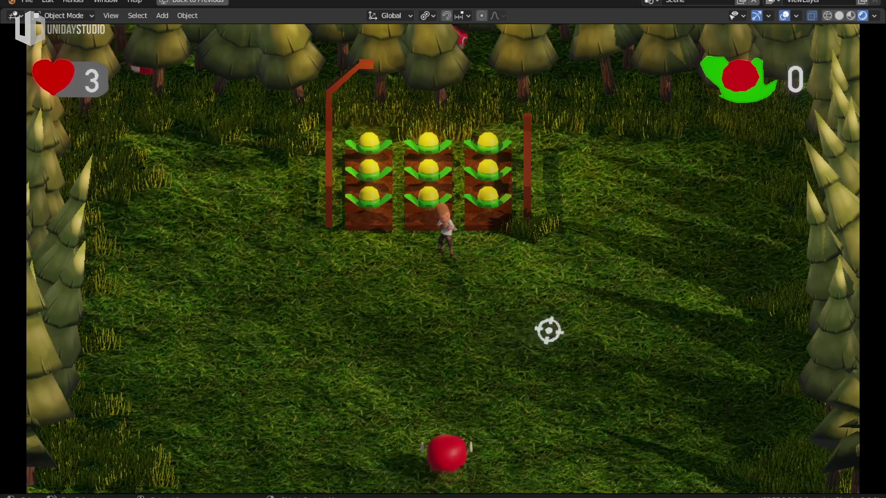
{"action": "key", "text": "Escape"}
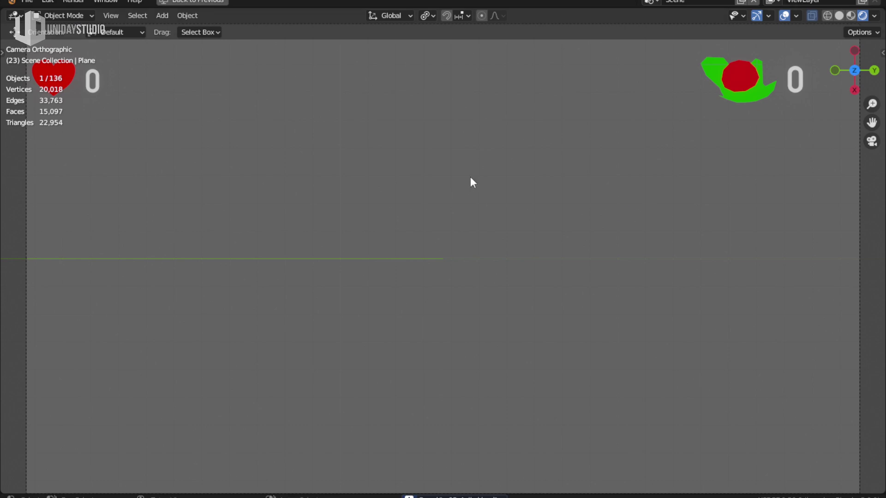
Restore the normal layout and switch the farm file to its Menu scene
{"action": "key", "text": "ctrl+space"}
{"action": "left_click", "coordinate": [651, 2]}
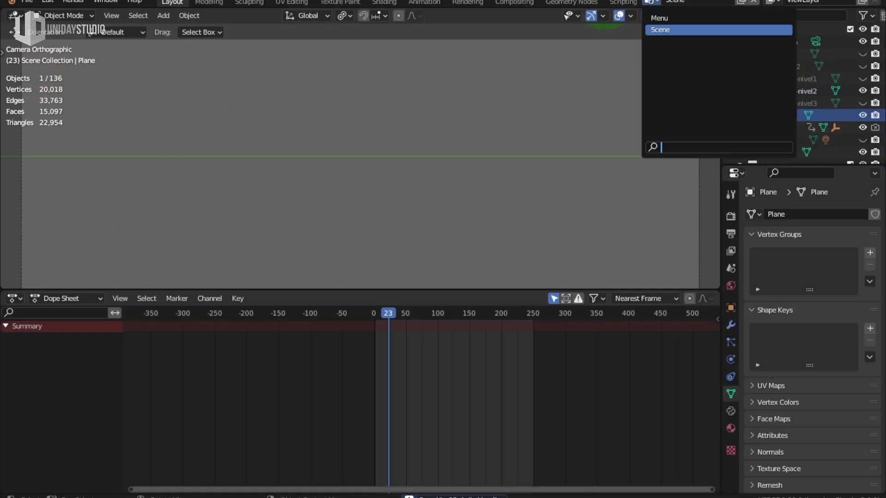
{"action": "left_click", "coordinate": [669, 15]}
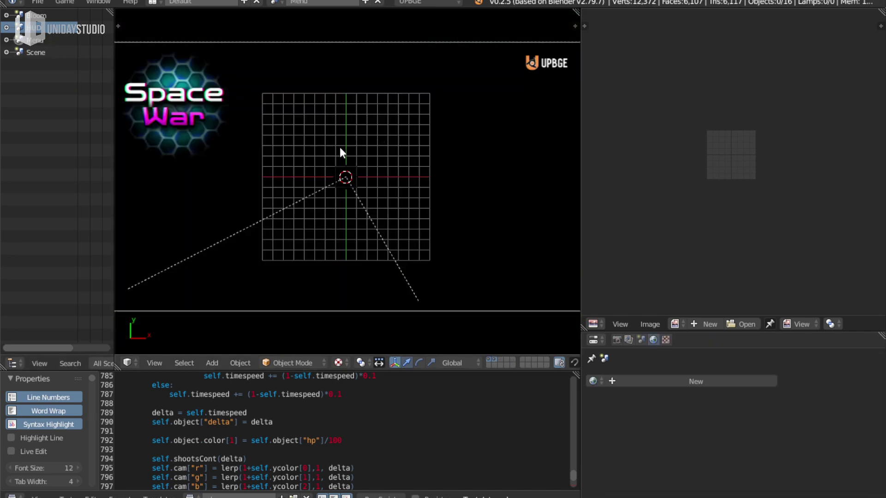
Maximize the viewport and test-run the Space War menu, then stop it
{"action": "key", "text": "ctrl+Up"}
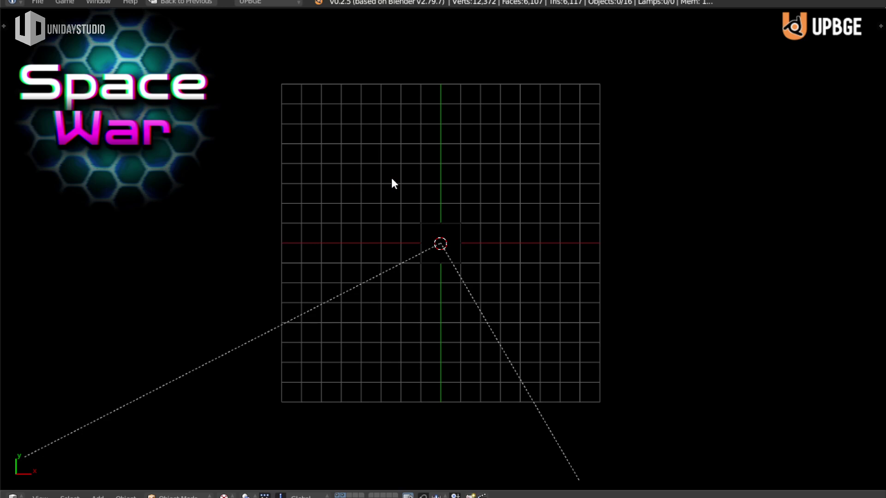
{"action": "key", "text": "p"}
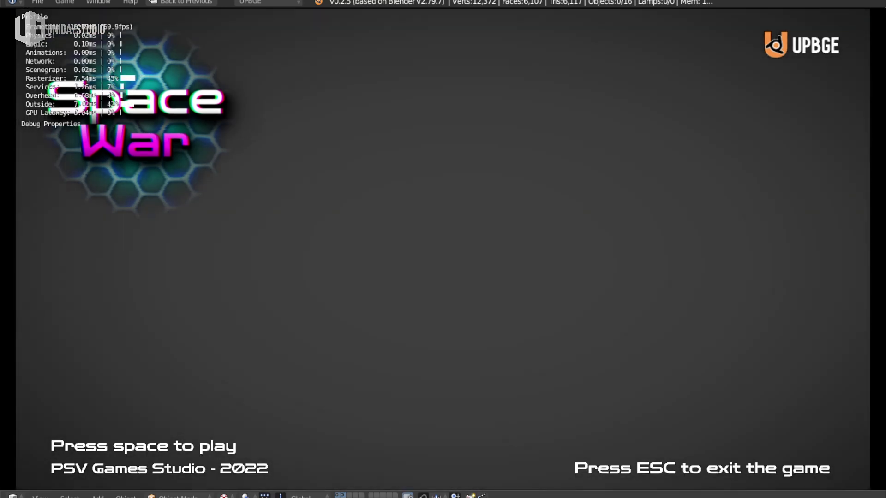
{"action": "key", "text": "Escape"}
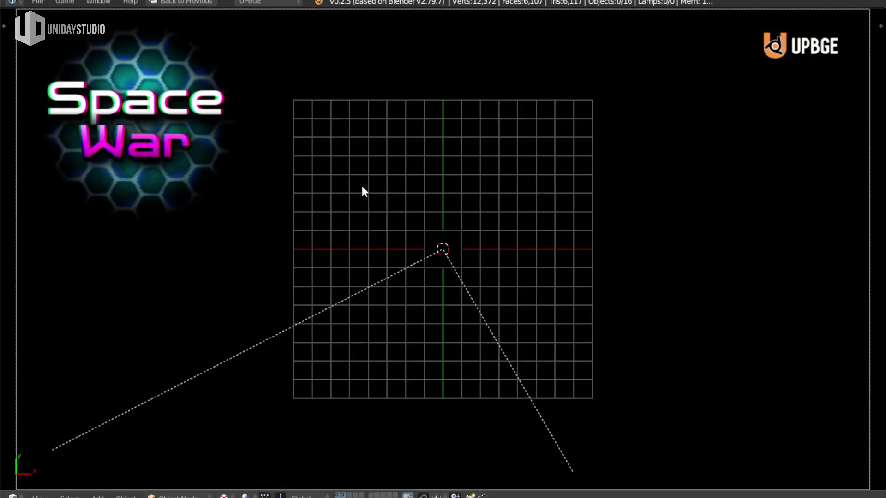
Switch to the main hangar scene 'Scene', maximize the viewport and launch the game
{"action": "key", "text": "ctrl+Up"}
{"action": "left_click", "coordinate": [34, 52]}
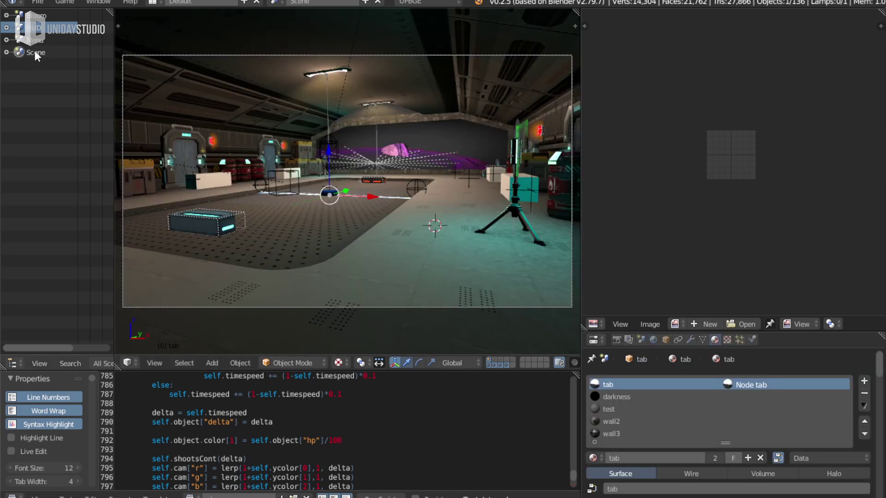
{"action": "key", "text": "ctrl+Up"}
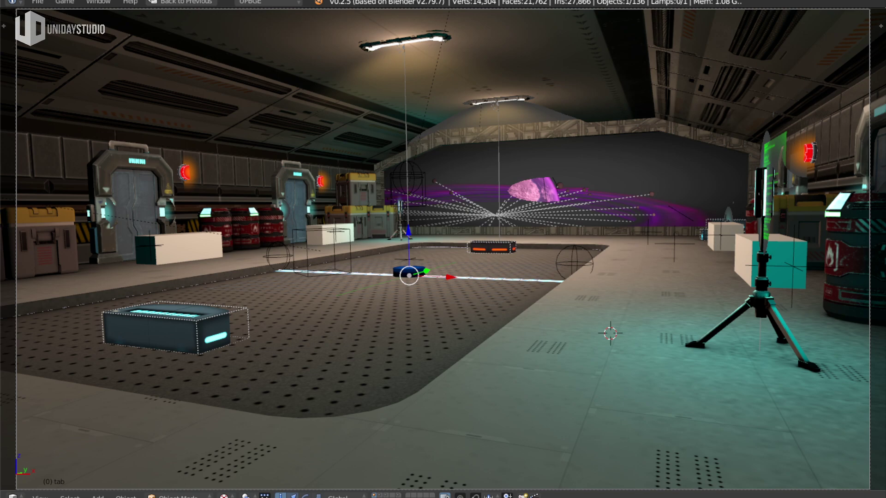
{"action": "key", "text": "p"}
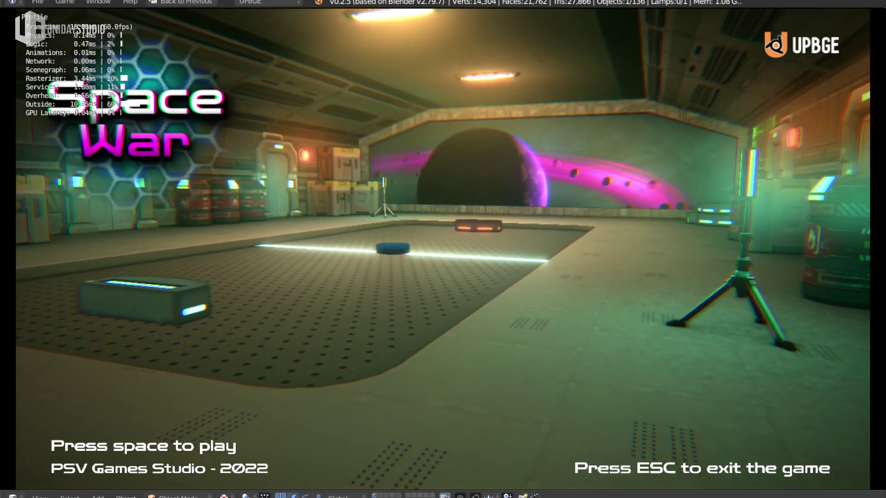
Advance through the peace treaty and alien tank story cards to How to play
{"action": "key", "text": "space"}
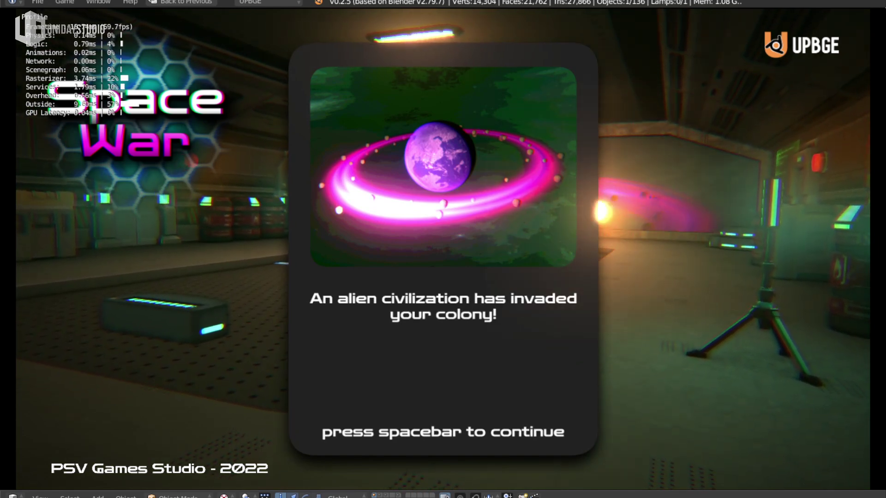
{"action": "key", "text": "space"}
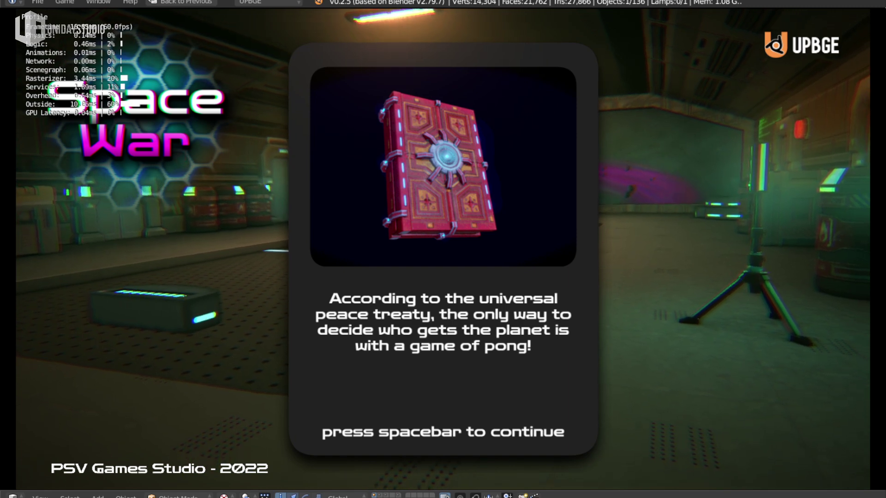
{"action": "key", "text": "space"}
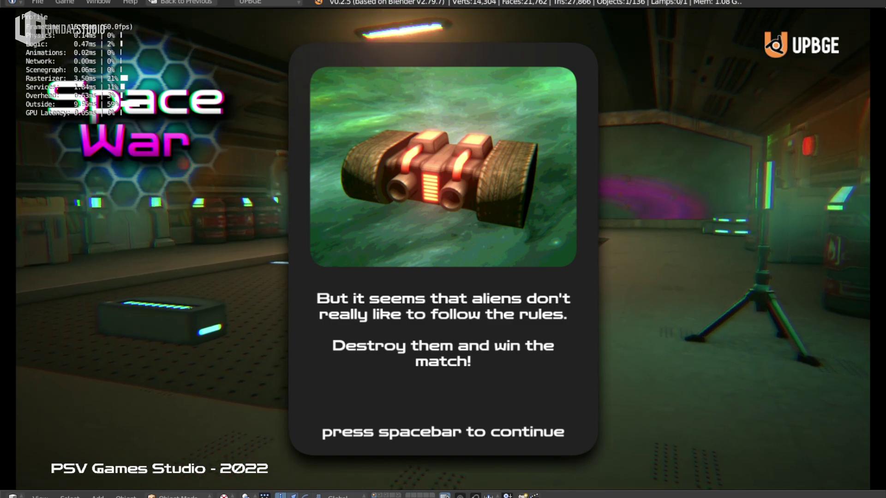
{"action": "key", "text": "space"}
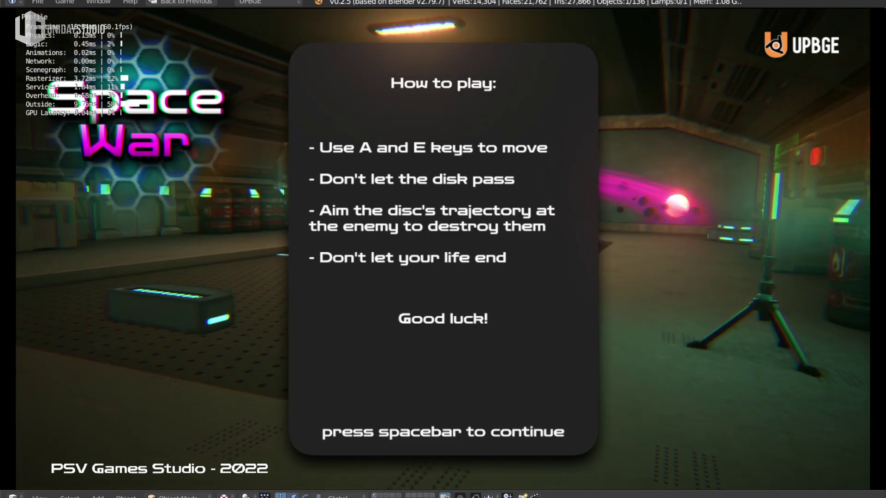
Play a round of Space War until the 'You lost!' card appears, then dismiss it
{"action": "key", "text": "space"}
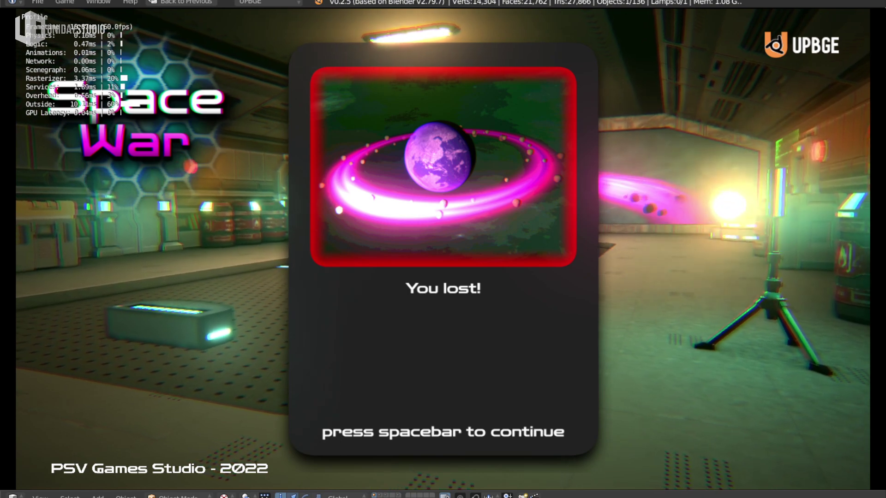
{"action": "key", "text": "space"}
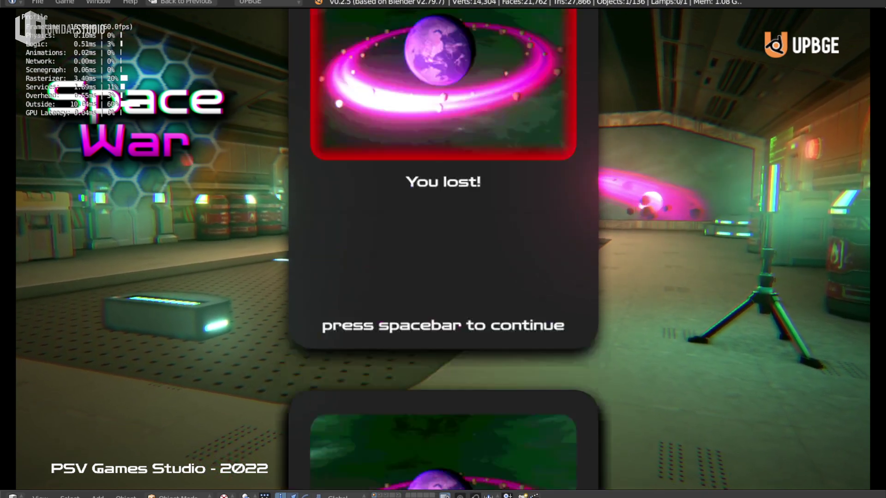
Quit the game, orbit around the hangar and restore the full editor layout
{"action": "key", "text": "Escape"}
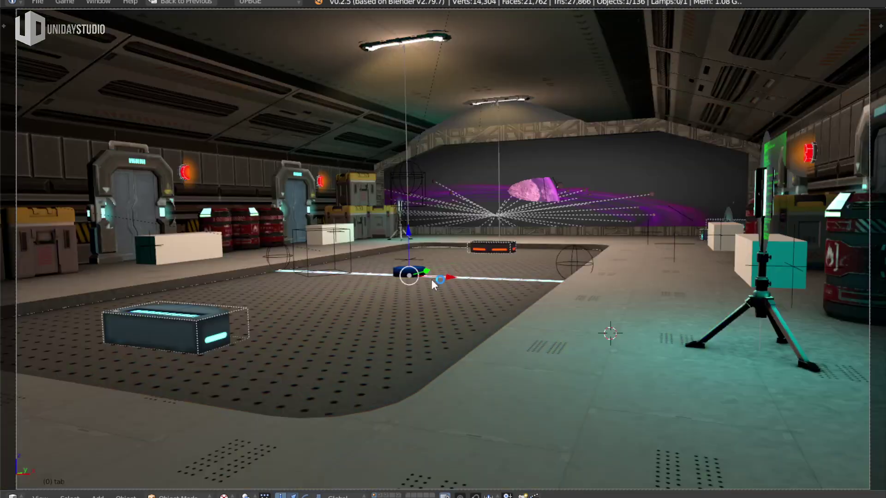
{"action": "mouse_move", "coordinate": [486, 273]}
{"action": "middle_mouse_down"}
{"action": "mouse_move", "coordinate": [556, 293]}
{"action": "mouse_move", "coordinate": [593, 284]}
{"action": "mouse_move", "coordinate": [537, 268]}
{"action": "mouse_move", "coordinate": [668, 268]}
{"action": "mouse_move", "coordinate": [704, 283]}
{"action": "mouse_move", "coordinate": [602, 263]}
{"action": "mouse_move", "coordinate": [580, 270]}
{"action": "middle_mouse_up"}
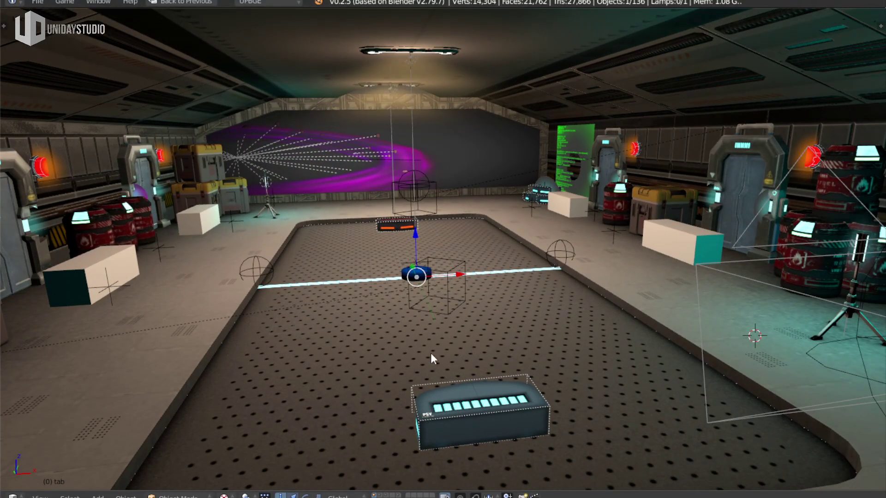
{"action": "key", "text": "shift+space"}
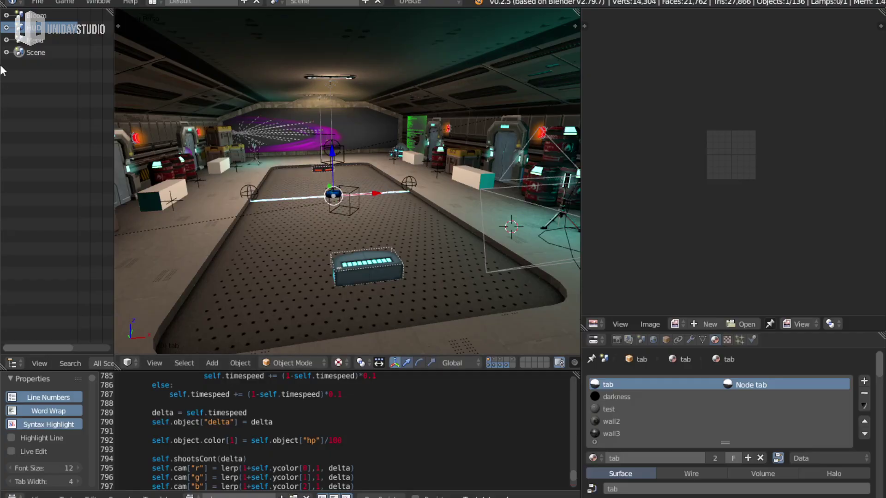
{"action": "mouse_move", "coordinate": [453, 215]}
{"action": "middle_mouse_down"}
{"action": "mouse_move", "coordinate": [388, 232]}
{"action": "mouse_move", "coordinate": [250, 181]}
{"action": "middle_mouse_up"}
Look over the Menu scene's cards and the empty Bloom scene, then return to the main Scene
{"action": "left_click", "coordinate": [37, 43]}
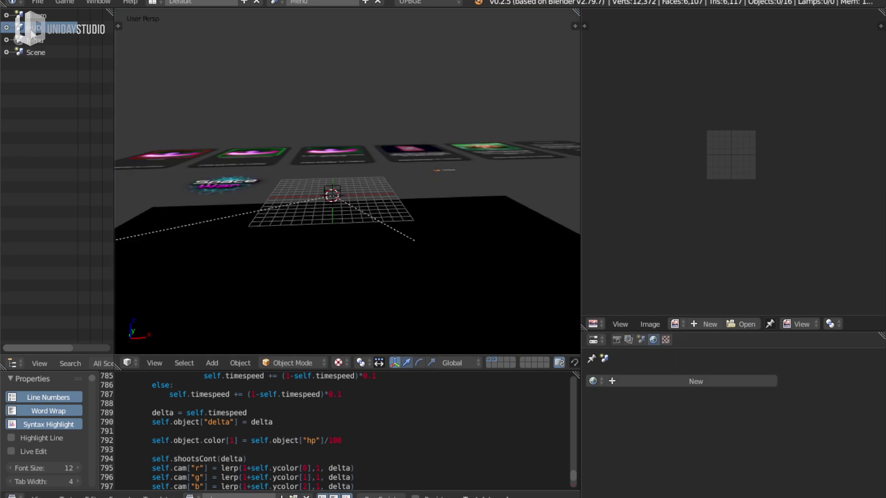
{"action": "middle_click_drag", "start_coordinate": [325, 157], "coordinate": [330, 202]}
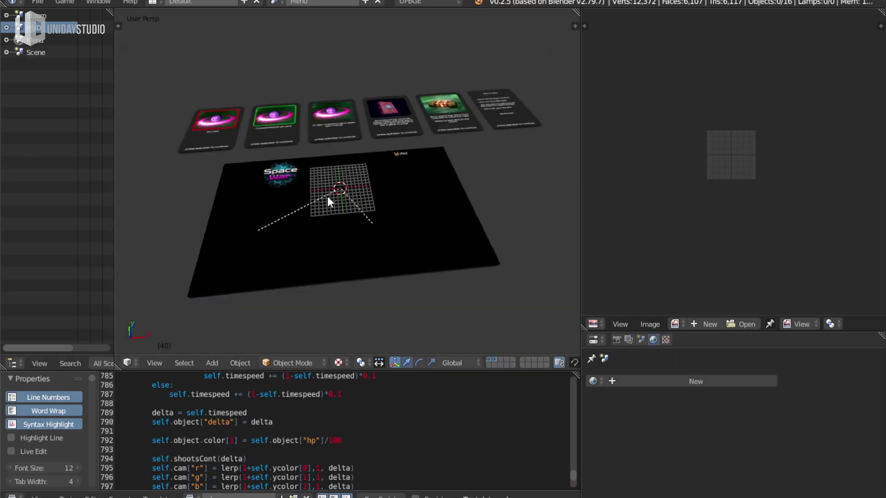
{"action": "left_click", "coordinate": [37, 19]}
{"action": "scroll", "coordinate": [345, 185], "scroll_direction": "up", "scroll_amount": 2}
{"action": "scroll", "coordinate": [351, 203], "scroll_direction": "up", "scroll_amount": 3}
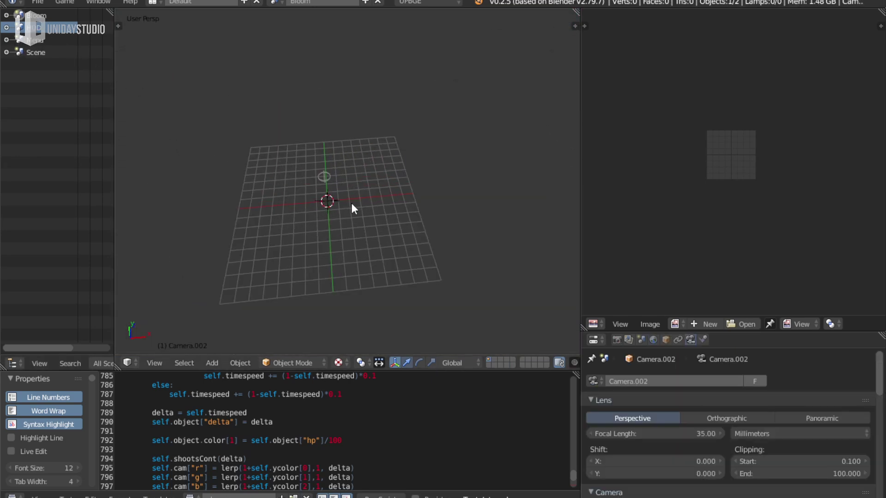
{"action": "left_click", "coordinate": [43, 53]}
{"action": "left_click", "coordinate": [37, 39]}
{"action": "left_click", "coordinate": [46, 53]}
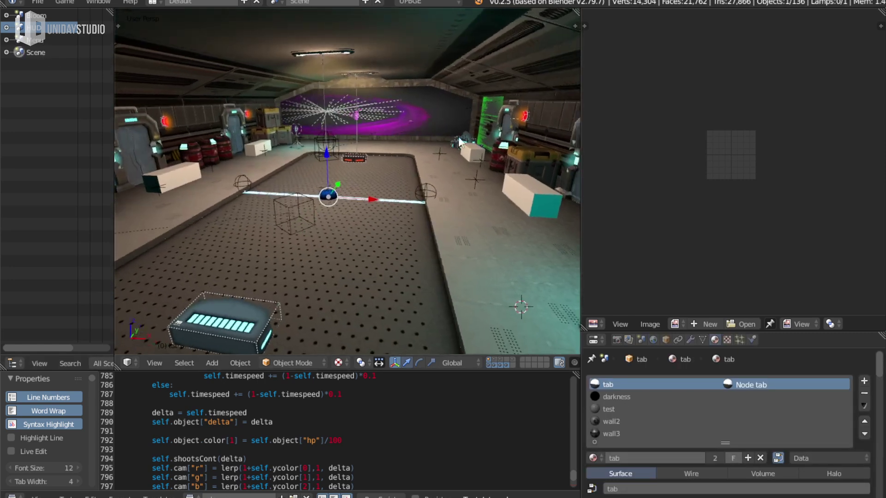
Select the player console object, browse the project's script files, then select all objects
{"action": "middle_click_drag", "start_coordinate": [460, 141], "coordinate": [521, 147]}
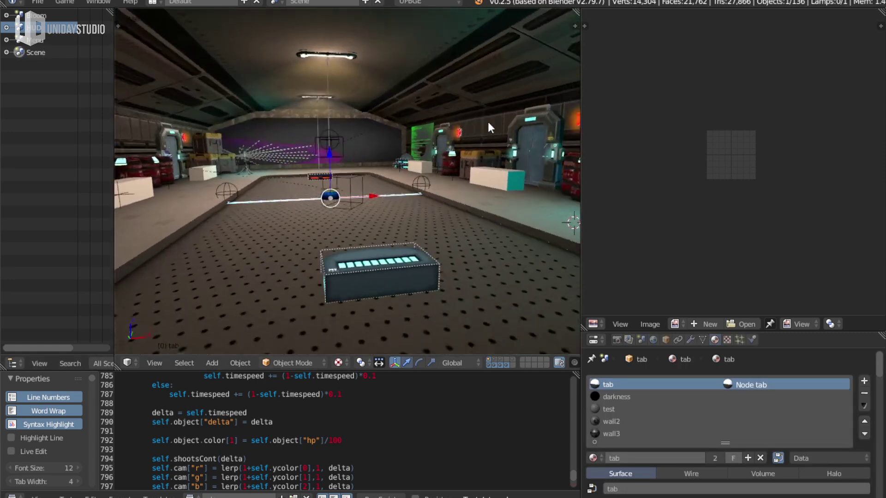
{"action": "right_click", "coordinate": [513, 319]}
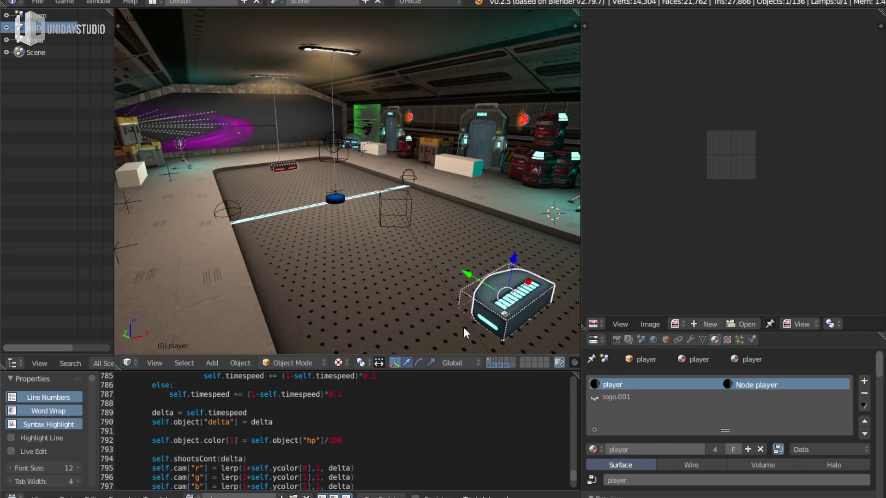
{"action": "left_click", "coordinate": [189, 496]}
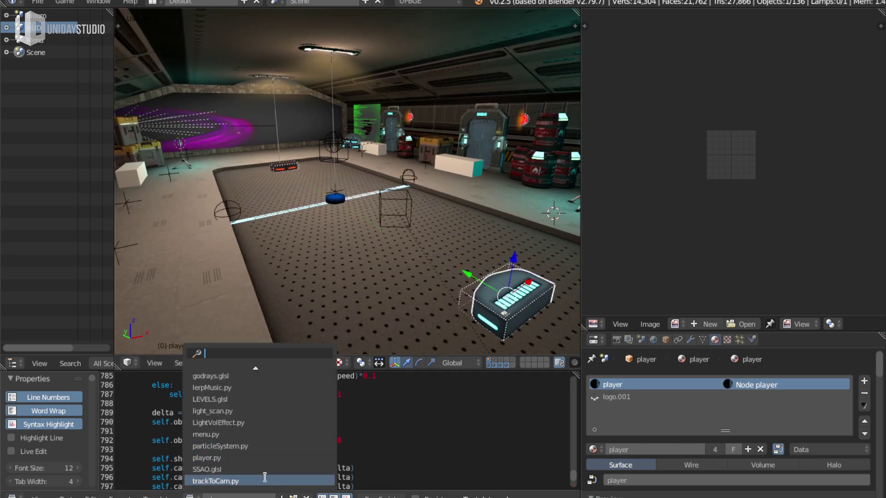
{"action": "mouse_move", "coordinate": [255, 368]}
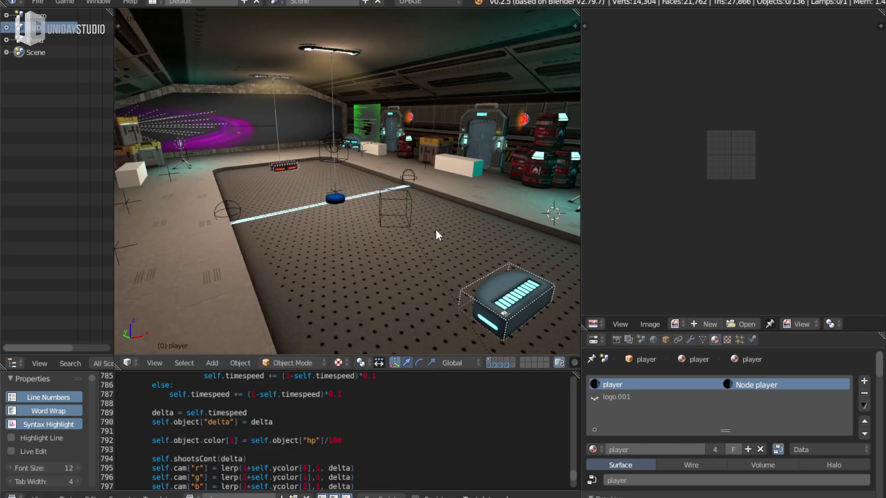
{"action": "key", "text": "a"}
Turn the bottom panel into the Logic Editor and inspect it maximized before restoring the layout
{"action": "left_click", "coordinate": [19, 496]}
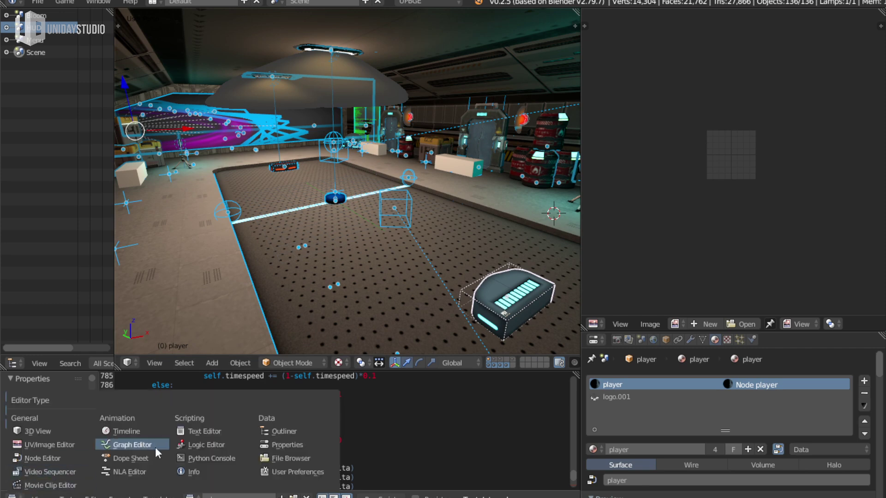
{"action": "left_click", "coordinate": [206, 445]}
{"action": "key", "text": "ctrl+space"}
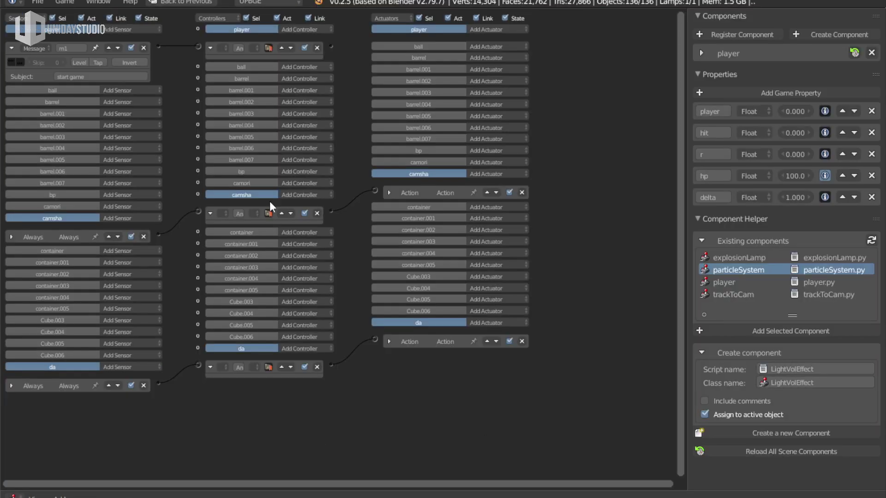
{"action": "scroll", "coordinate": [388, 284], "scroll_direction": "up", "scroll_amount": 3}
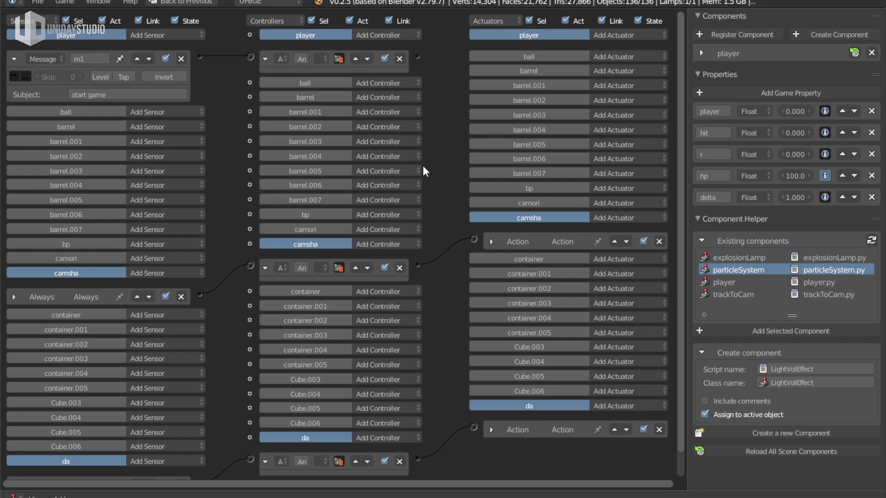
{"action": "key", "text": "ctrl+space"}
Orbit over the hangar floor and select the tab object
{"action": "left_click", "coordinate": [14, 496]}
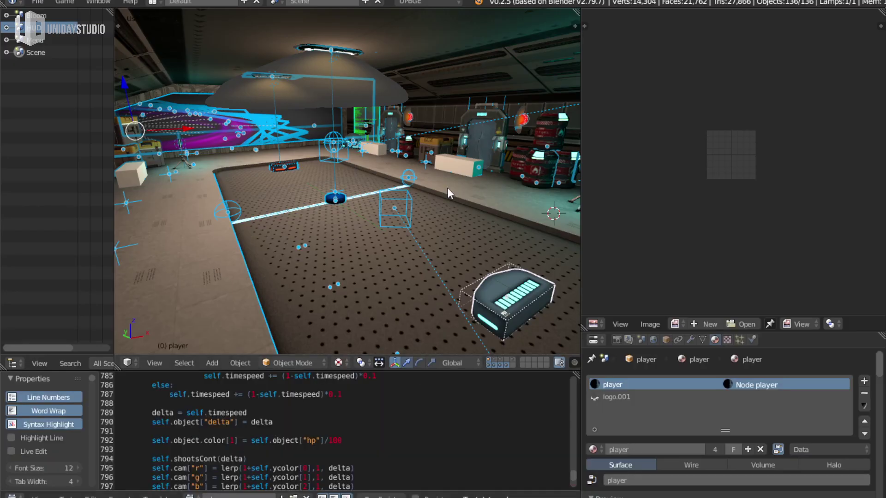
{"action": "mouse_move", "coordinate": [447, 187]}
{"action": "middle_mouse_down"}
{"action": "mouse_move", "coordinate": [416, 194]}
{"action": "mouse_move", "coordinate": [373, 177]}
{"action": "middle_mouse_up"}
{"action": "right_click", "coordinate": [373, 177]}
Edit the tab object's mesh in local view, then return to Object Mode with the full hangar shown
{"action": "key", "text": "Tab"}
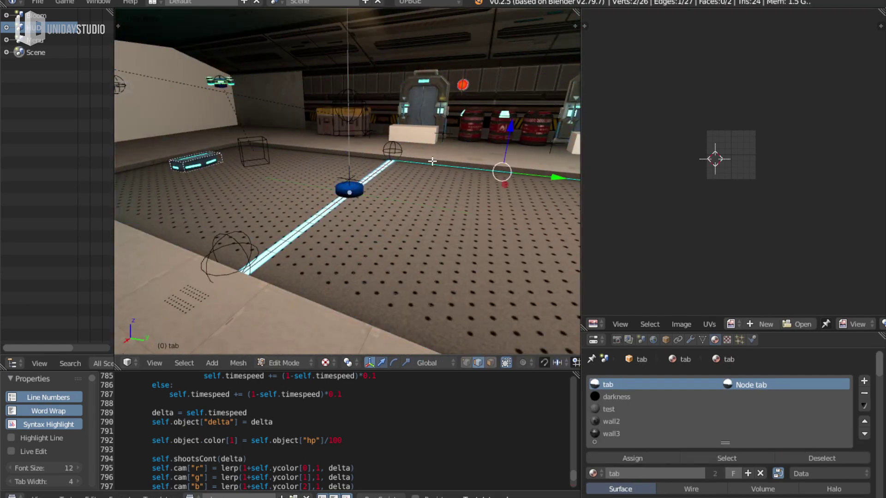
{"action": "middle_click_drag", "start_coordinate": [432, 161], "coordinate": [308, 251]}
{"action": "key", "text": "KP_Divide"}
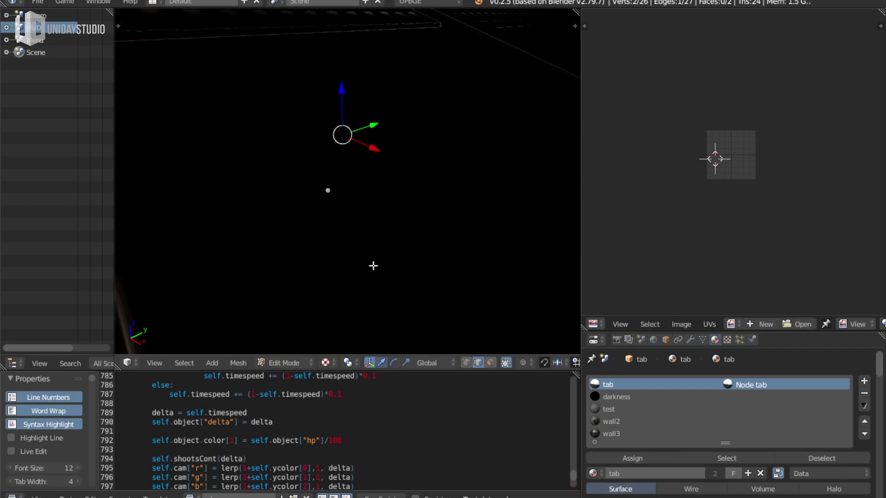
{"action": "key", "text": "Tab"}
{"action": "key", "text": "KP_Divide"}
{"action": "middle_click_drag", "start_coordinate": [373, 266], "coordinate": [415, 267]}
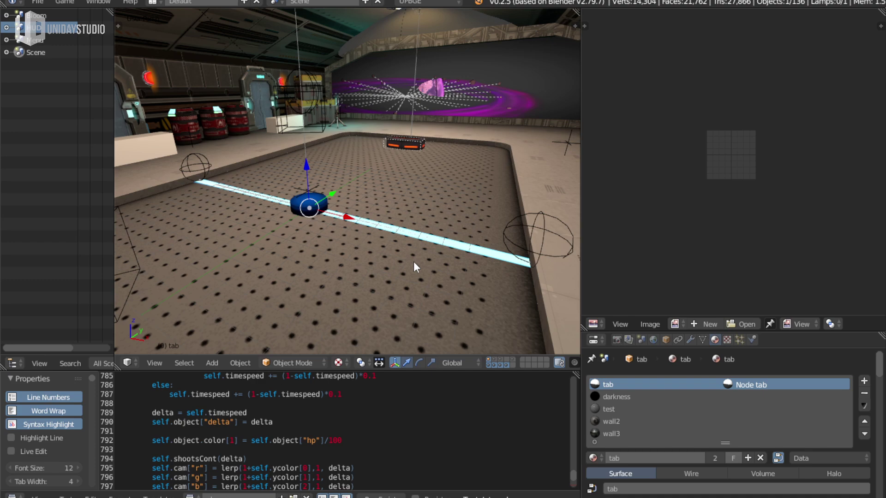
{"action": "mouse_move", "coordinate": [414, 263]}
{"action": "middle_mouse_down"}
{"action": "mouse_move", "coordinate": [2, 179]}
{"action": "mouse_move", "coordinate": [448, 216]}
{"action": "mouse_move", "coordinate": [357, 219]}
{"action": "middle_mouse_up"}
{"action": "right_click", "coordinate": [371, 182]}
{"action": "middle_click_drag", "start_coordinate": [369, 178], "coordinate": [338, 215]}
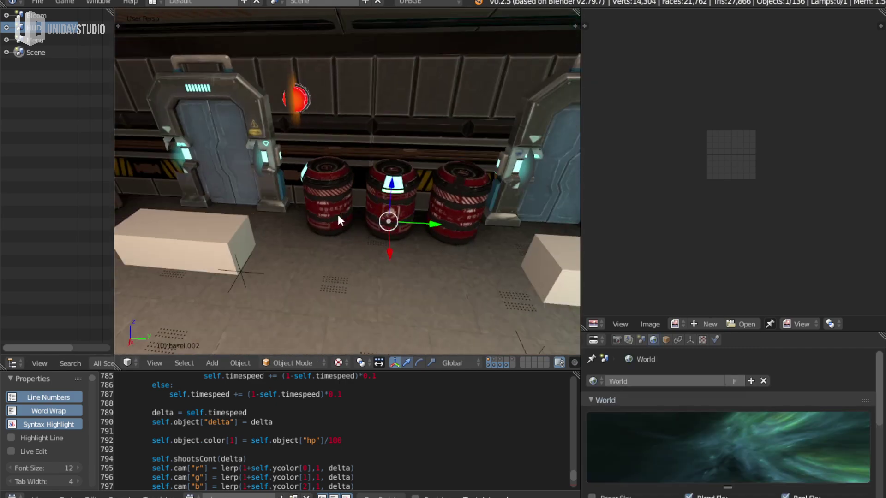
{"action": "scroll", "coordinate": [342, 212], "scroll_direction": "up", "scroll_amount": 5}
{"action": "middle_click_drag", "start_coordinate": [250, 180], "coordinate": [393, 219]}
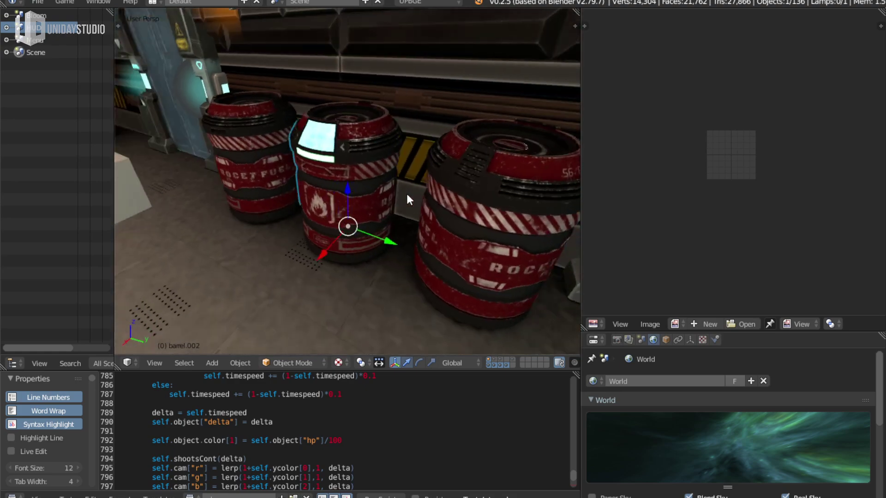
{"action": "scroll", "coordinate": [393, 218], "scroll_direction": "up", "scroll_amount": 3}
{"action": "middle_click_drag", "start_coordinate": [434, 198], "coordinate": [417, 228]}
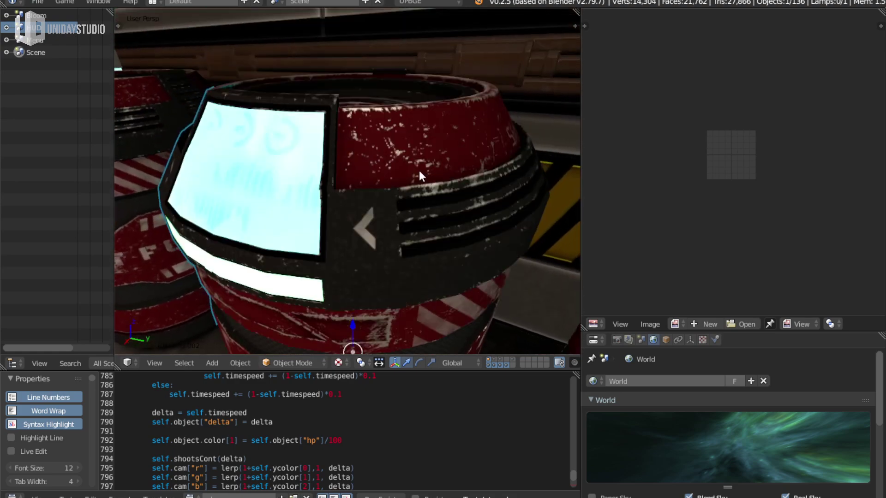
{"action": "scroll", "coordinate": [418, 233], "scroll_direction": "down", "scroll_amount": 5}
{"action": "mouse_move", "coordinate": [469, 178]}
{"action": "middle_mouse_down"}
{"action": "mouse_move", "coordinate": [334, 249]}
{"action": "mouse_move", "coordinate": [320, 246]}
{"action": "mouse_move", "coordinate": [371, 242]}
{"action": "middle_mouse_up"}
{"action": "scroll", "coordinate": [370, 237], "scroll_direction": "up", "scroll_amount": 2}
{"action": "scroll", "coordinate": [370, 240], "scroll_direction": "down", "scroll_amount": 3}
{"action": "scroll", "coordinate": [311, 252], "scroll_direction": "up", "scroll_amount": 3}
{"action": "scroll", "coordinate": [316, 258], "scroll_direction": "up", "scroll_amount": 3}
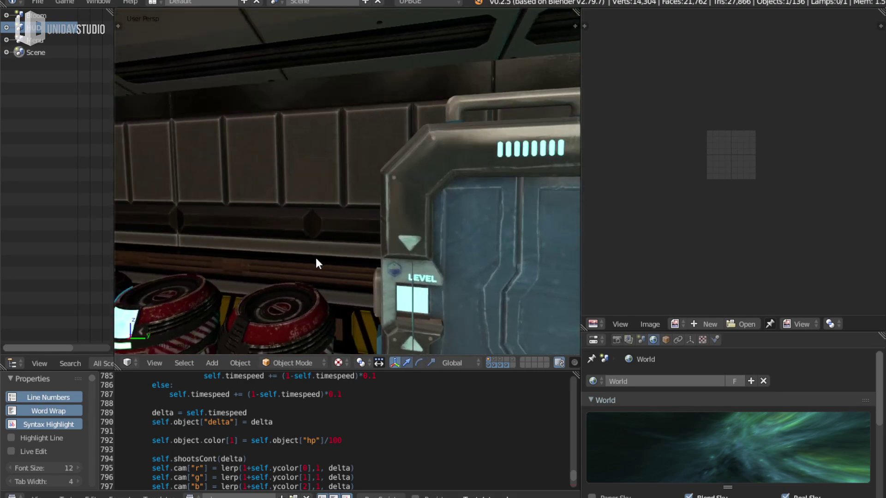
{"action": "scroll", "coordinate": [323, 264], "scroll_direction": "down", "scroll_amount": 5}
{"action": "middle_click_drag", "start_coordinate": [352, 277], "coordinate": [414, 259]}
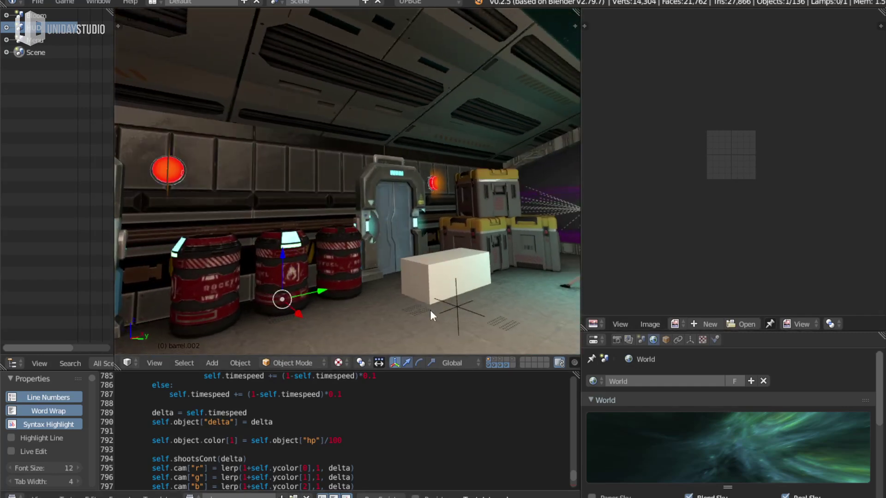
{"action": "mouse_move", "coordinate": [429, 310]}
{"action": "middle_mouse_down"}
{"action": "mouse_move", "coordinate": [448, 309]}
{"action": "mouse_move", "coordinate": [392, 313]}
{"action": "middle_mouse_up"}
{"action": "scroll", "coordinate": [430, 263], "scroll_direction": "up", "scroll_amount": 4}
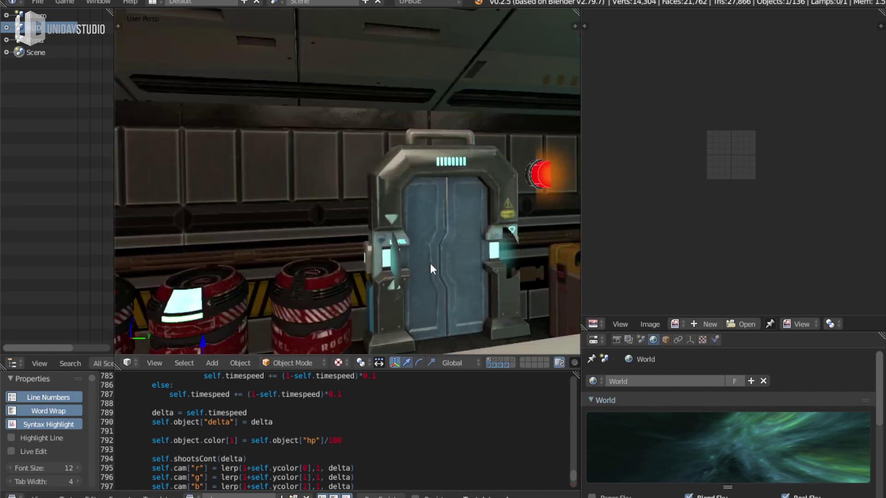
{"action": "scroll", "coordinate": [476, 221], "scroll_direction": "up", "scroll_amount": 3}
{"action": "middle_click_drag", "start_coordinate": [468, 175], "coordinate": [525, 177]}
{"action": "scroll", "coordinate": [405, 222], "scroll_direction": "down", "scroll_amount": 3}
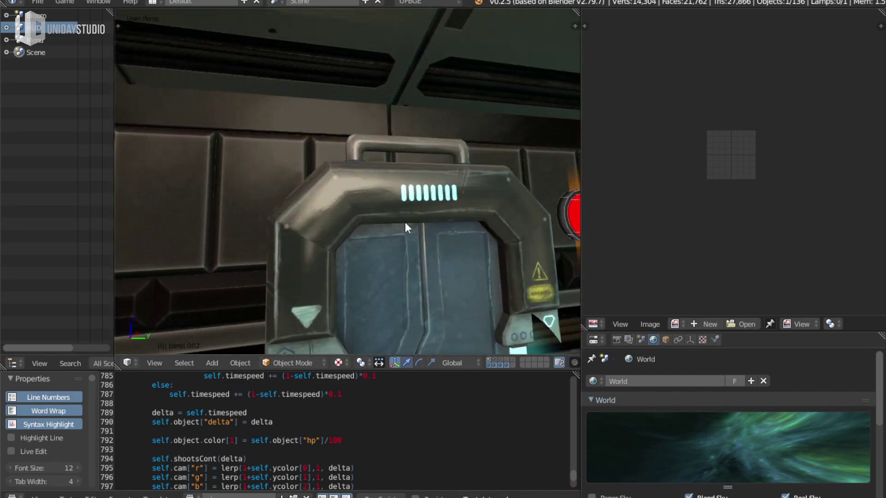
{"action": "scroll", "coordinate": [447, 257], "scroll_direction": "down", "scroll_amount": 2}
{"action": "scroll", "coordinate": [458, 231], "scroll_direction": "down", "scroll_amount": 3}
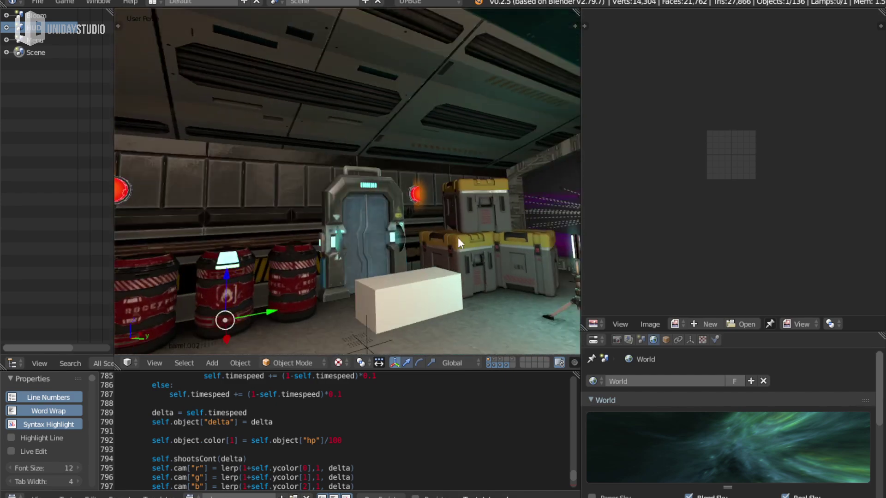
{"action": "middle_click_drag", "start_coordinate": [458, 237], "coordinate": [432, 223]}
{"action": "scroll", "coordinate": [433, 223], "scroll_direction": "up", "scroll_amount": 3}
{"action": "scroll", "coordinate": [395, 233], "scroll_direction": "up", "scroll_amount": 3}
{"action": "scroll", "coordinate": [339, 254], "scroll_direction": "down", "scroll_amount": 3}
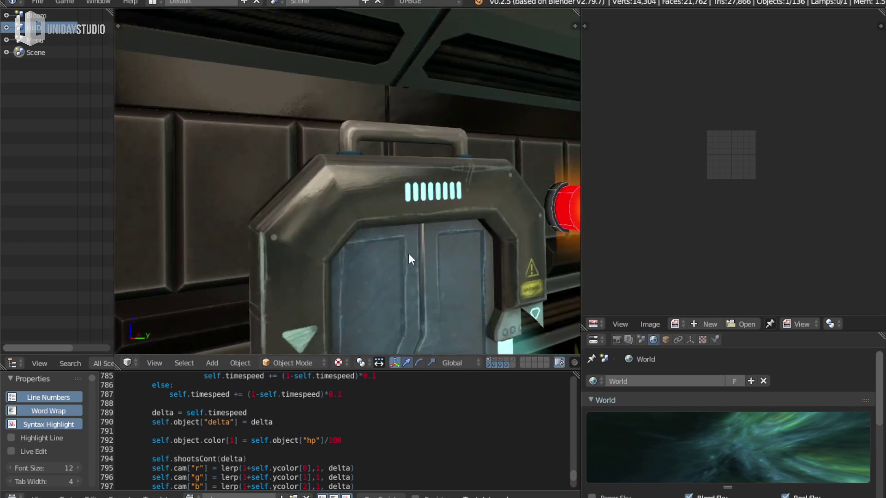
{"action": "scroll", "coordinate": [408, 254], "scroll_direction": "down", "scroll_amount": 2}
{"action": "middle_click_drag", "start_coordinate": [466, 271], "coordinate": [383, 226]}
{"action": "scroll", "coordinate": [428, 185], "scroll_direction": "up", "scroll_amount": 2}
{"action": "right_click", "coordinate": [428, 184]}
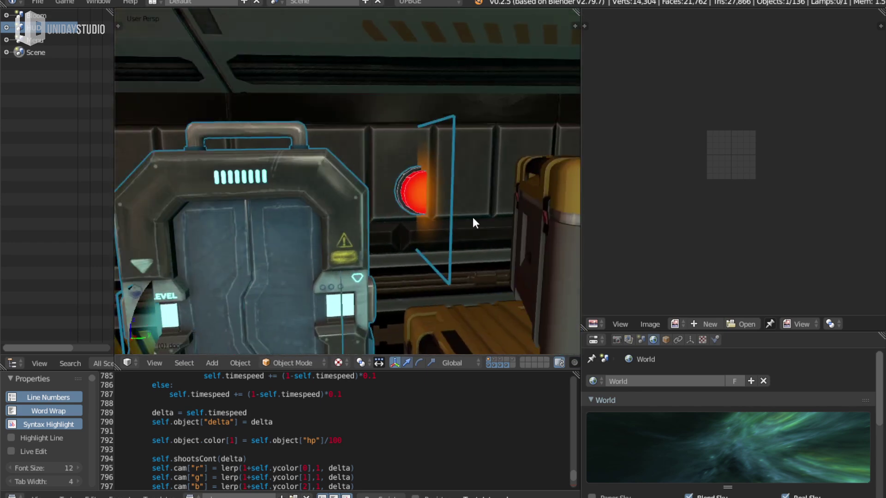
{"action": "mouse_move", "coordinate": [472, 217]}
{"action": "middle_mouse_down"}
{"action": "mouse_move", "coordinate": [410, 247]}
{"action": "mouse_move", "coordinate": [481, 215]}
{"action": "middle_mouse_up"}
{"action": "scroll", "coordinate": [414, 222], "scroll_direction": "up", "scroll_amount": 2}
{"action": "scroll", "coordinate": [414, 228], "scroll_direction": "down", "scroll_amount": 2}
{"action": "right_click", "coordinate": [481, 215]}
{"action": "scroll", "coordinate": [457, 228], "scroll_direction": "down", "scroll_amount": 2}
{"action": "scroll", "coordinate": [457, 228], "scroll_direction": "up", "scroll_amount": 2}
{"action": "key", "text": "g"}
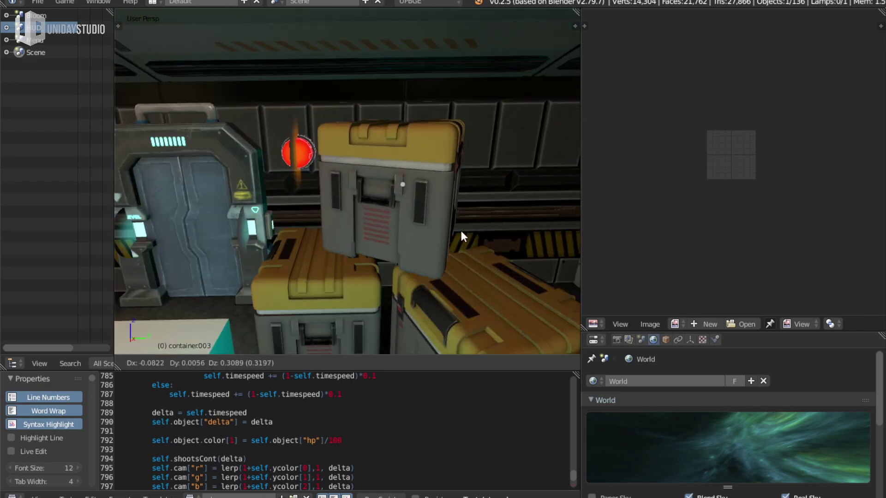
{"action": "right_click", "coordinate": [467, 208]}
{"action": "scroll", "coordinate": [467, 209], "scroll_direction": "down", "scroll_amount": 2}
{"action": "scroll", "coordinate": [458, 233], "scroll_direction": "up", "scroll_amount": 2}
{"action": "key", "text": "r"}
{"action": "right_click", "coordinate": [441, 160]}
{"action": "scroll", "coordinate": [392, 273], "scroll_direction": "down", "scroll_amount": 3}
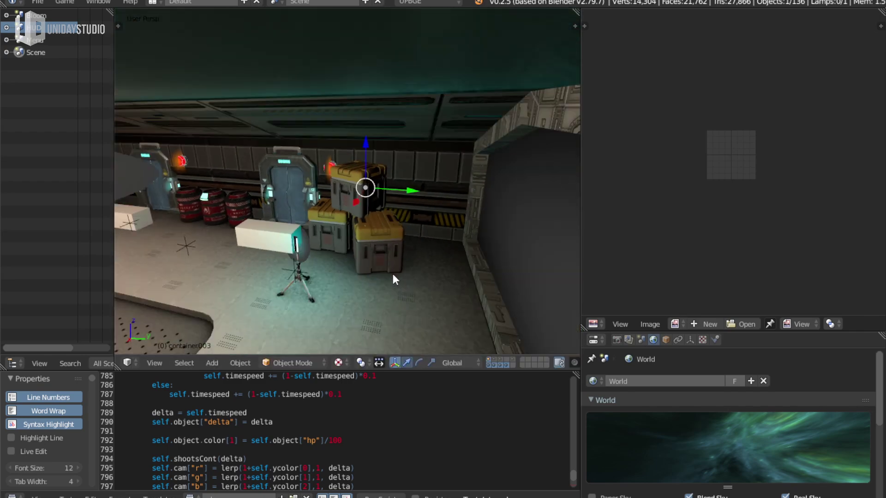
{"action": "key", "text": "g"}
{"action": "right_click", "coordinate": [397, 223]}
{"action": "mouse_move", "coordinate": [347, 233]}
{"action": "middle_mouse_down"}
{"action": "mouse_move", "coordinate": [533, 211]}
{"action": "mouse_move", "coordinate": [366, 205]}
{"action": "mouse_move", "coordinate": [459, 211]}
{"action": "mouse_move", "coordinate": [431, 235]}
{"action": "mouse_move", "coordinate": [367, 250]}
{"action": "mouse_move", "coordinate": [345, 306]}
{"action": "mouse_move", "coordinate": [409, 263]}
{"action": "mouse_move", "coordinate": [436, 229]}
{"action": "mouse_move", "coordinate": [480, 221]}
{"action": "mouse_move", "coordinate": [531, 244]}
{"action": "mouse_move", "coordinate": [458, 268]}
{"action": "middle_mouse_up"}
{"action": "scroll", "coordinate": [534, 210], "scroll_direction": "down", "scroll_amount": 2}
{"action": "right_click", "coordinate": [459, 210]}
{"action": "key", "text": "g"}
Cancel the lamp move and select the planet sphere Sphere.002
{"action": "right_click", "coordinate": [449, 228]}
{"action": "right_click", "coordinate": [461, 159]}
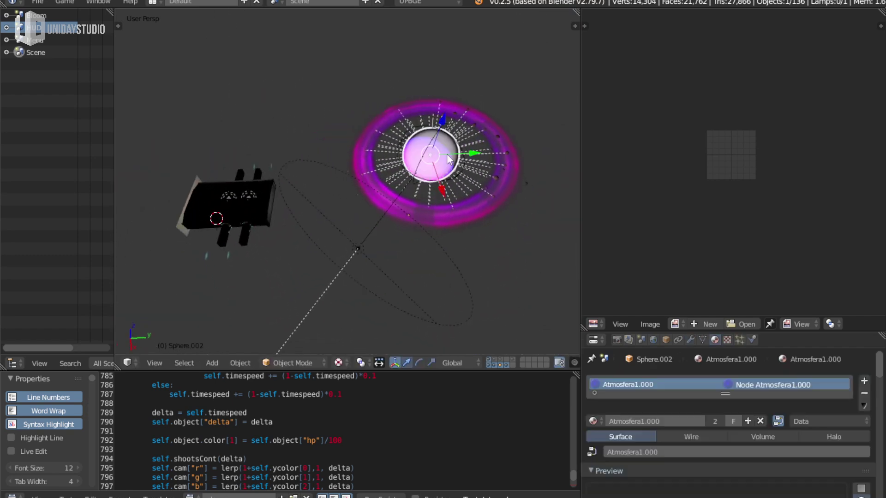
{"action": "mouse_move", "coordinate": [499, 206]}
{"action": "middle_mouse_down"}
{"action": "mouse_move", "coordinate": [293, 253]}
{"action": "mouse_move", "coordinate": [232, 197]}
{"action": "mouse_move", "coordinate": [271, 226]}
{"action": "mouse_move", "coordinate": [233, 287]}
{"action": "mouse_move", "coordinate": [425, 240]}
{"action": "mouse_move", "coordinate": [237, 144]}
{"action": "middle_mouse_up"}
Select the ship-shaped Plane, centre the view on it and orbit out over the arena
{"action": "right_click", "coordinate": [238, 152]}
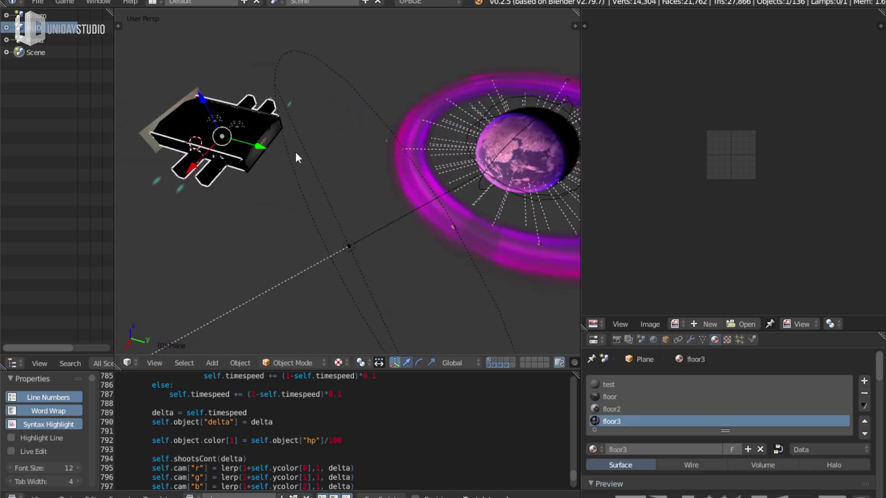
{"action": "key", "text": "KP_Decimal"}
{"action": "scroll", "coordinate": [453, 146], "scroll_direction": "up", "scroll_amount": 3}
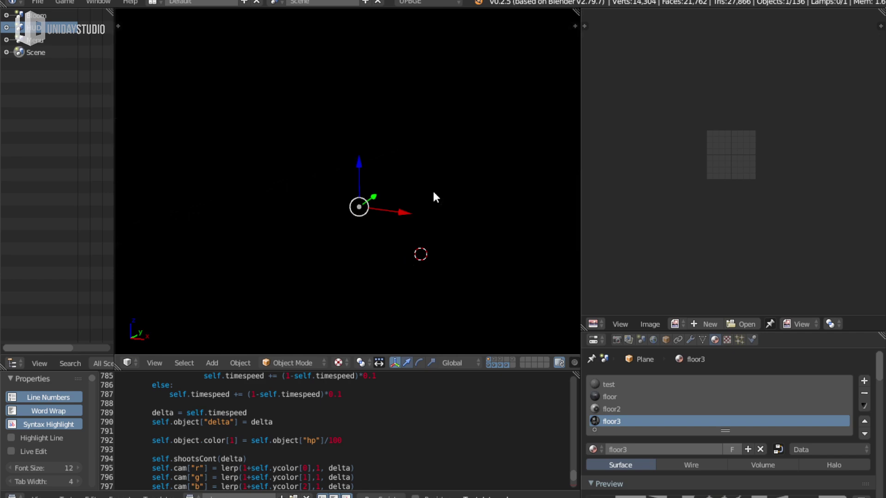
{"action": "scroll", "coordinate": [432, 194], "scroll_direction": "down", "scroll_amount": 5}
{"action": "mouse_move", "coordinate": [444, 192]}
{"action": "middle_mouse_down"}
{"action": "mouse_move", "coordinate": [413, 215]}
{"action": "mouse_move", "coordinate": [489, 161]}
{"action": "middle_mouse_up"}
{"action": "right_click_drag", "start_coordinate": [489, 160], "coordinate": [460, 196]}
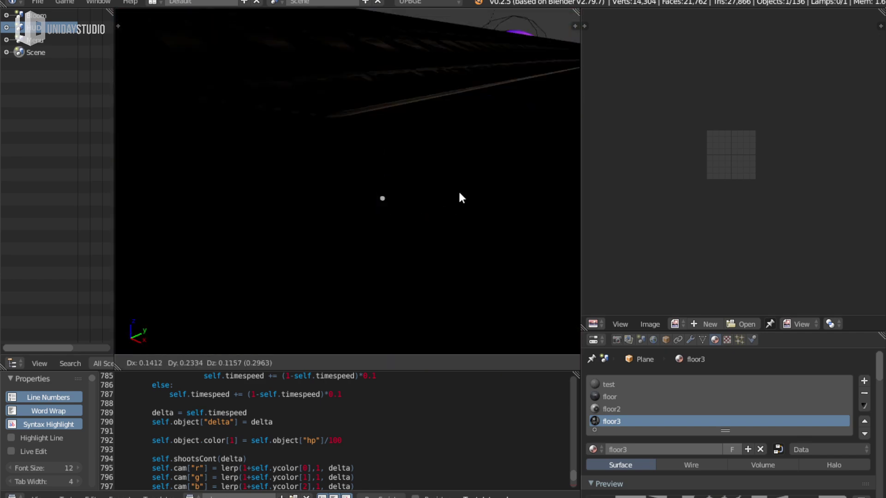
{"action": "key", "text": "ctrl+z"}
{"action": "middle_click_drag", "start_coordinate": [436, 195], "coordinate": [432, 114]}
Cancel trial moves of the ceiling teto and floor Plane, then view through the camera, manipulator hidden
{"action": "key", "text": "g"}
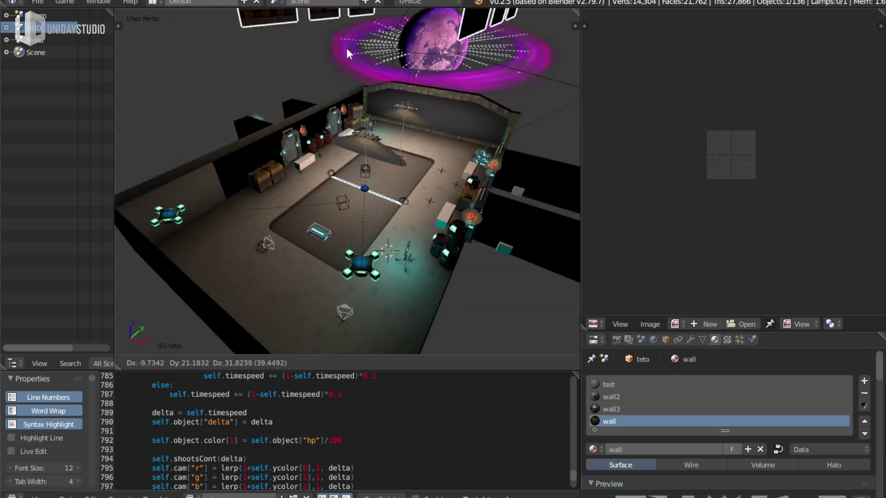
{"action": "key", "text": "Escape"}
{"action": "scroll", "coordinate": [432, 214], "scroll_direction": "up", "scroll_amount": 4}
{"action": "middle_click_drag", "start_coordinate": [433, 215], "coordinate": [484, 220]}
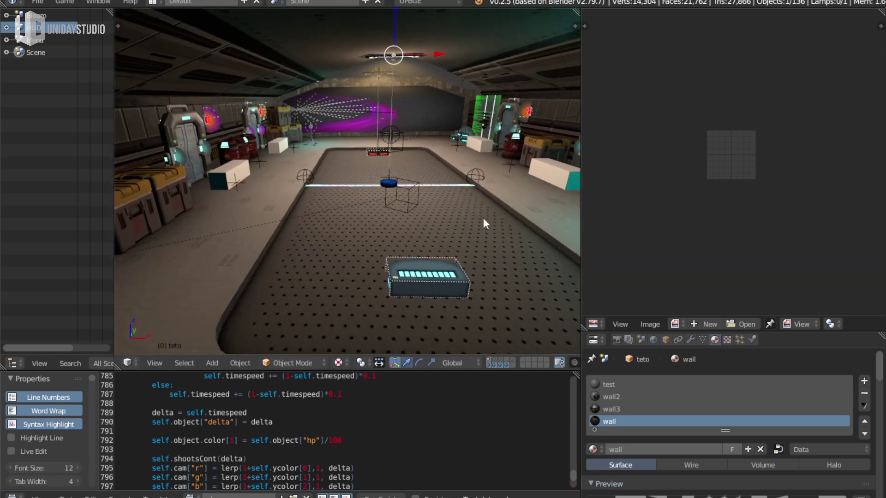
{"action": "right_click", "coordinate": [559, 171]}
{"action": "key", "text": "g"}
{"action": "key", "text": "Escape"}
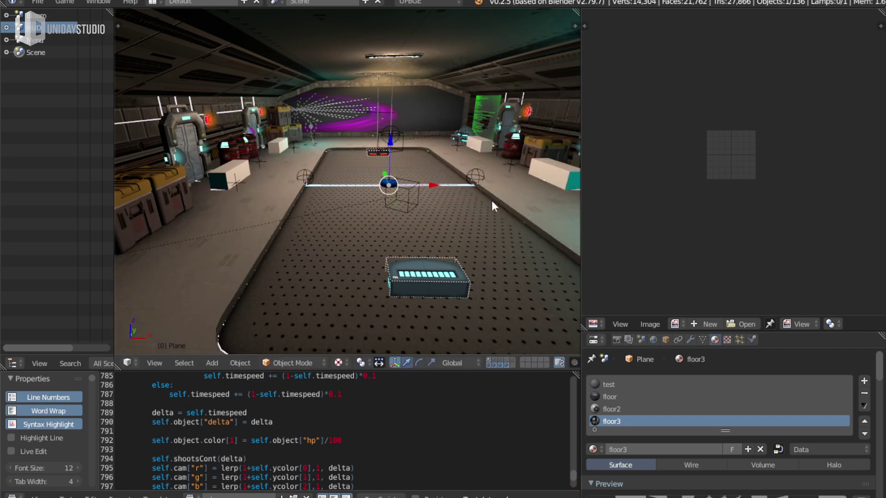
{"action": "key", "text": "KP_0"}
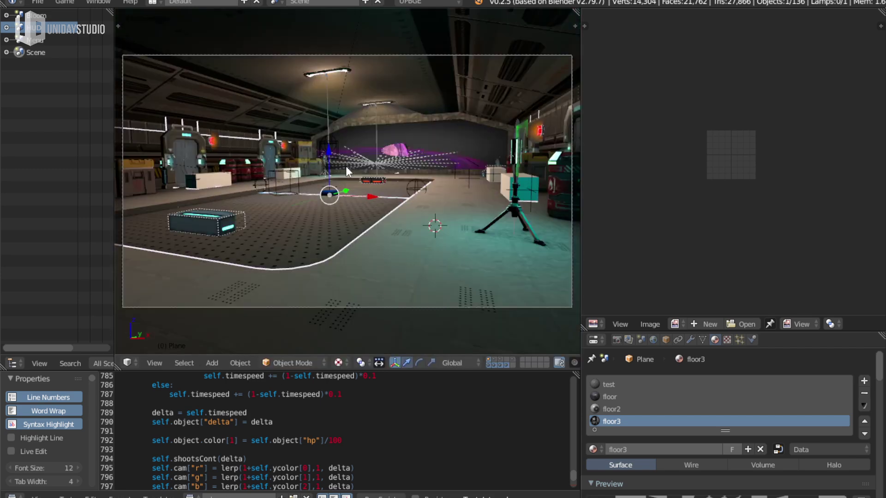
{"action": "key", "text": "ctrl+space"}
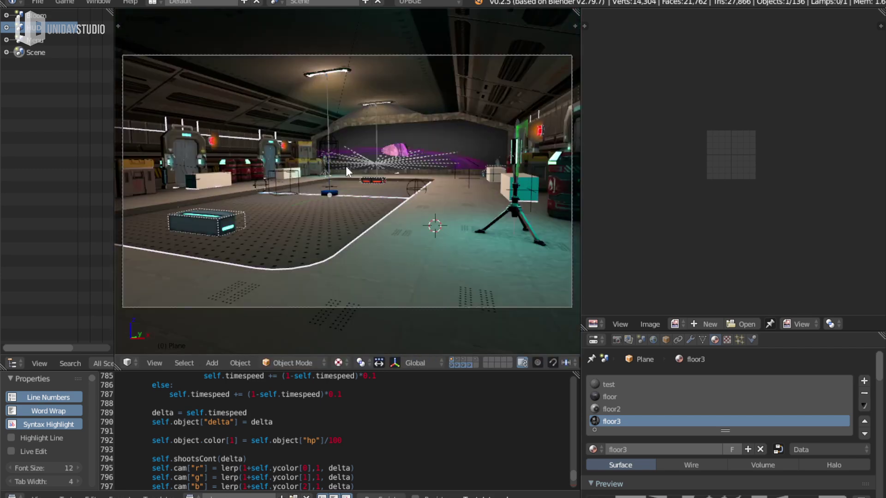
Maximise the 3D viewport and play Space War in the embedded player until quitting
{"action": "key", "text": "ctrl+space"}
{"action": "key", "text": "shift+space"}
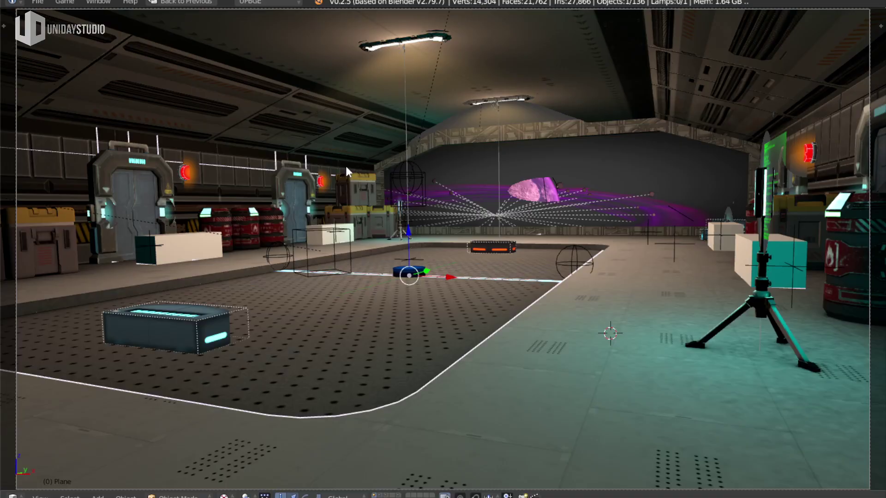
{"action": "key", "text": "p"}
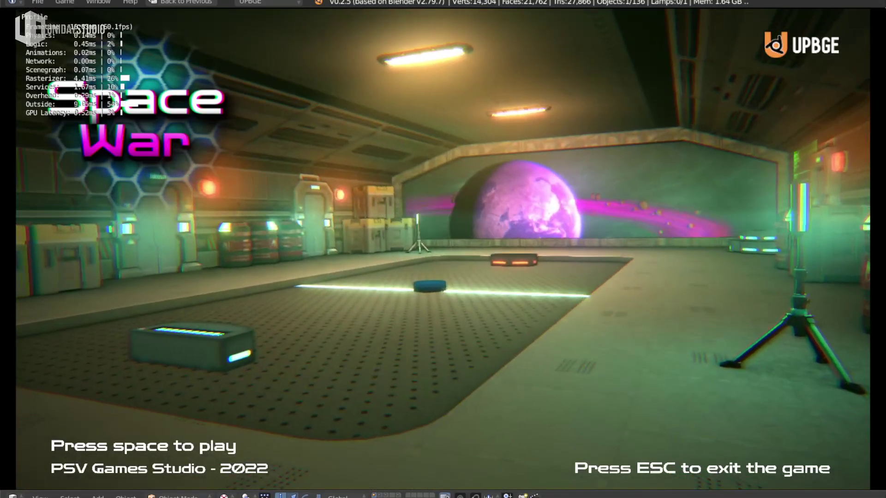
{"action": "key", "text": "space"}
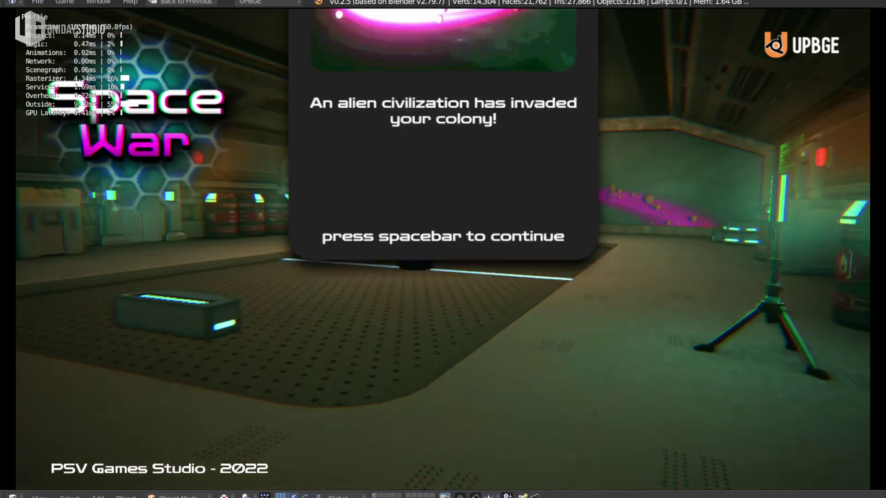
{"action": "key", "text": "space"}
{"action": "key", "text": "space"}
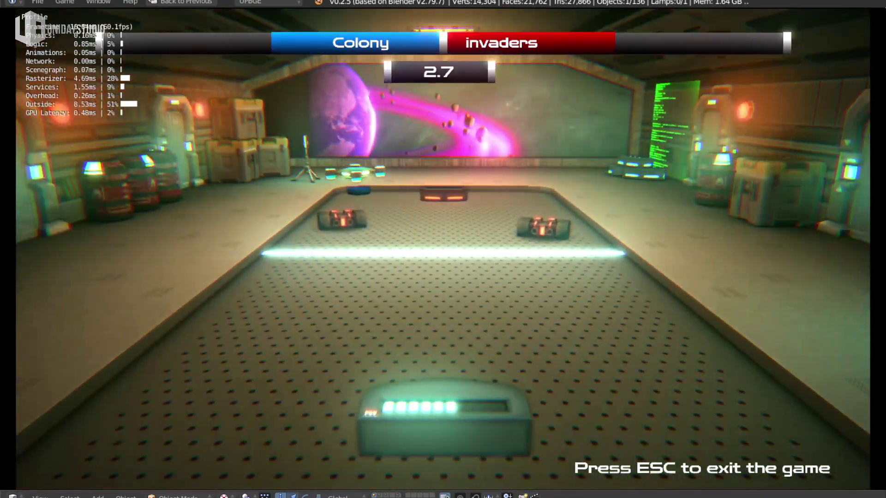
{"action": "key", "text": "Escape"}
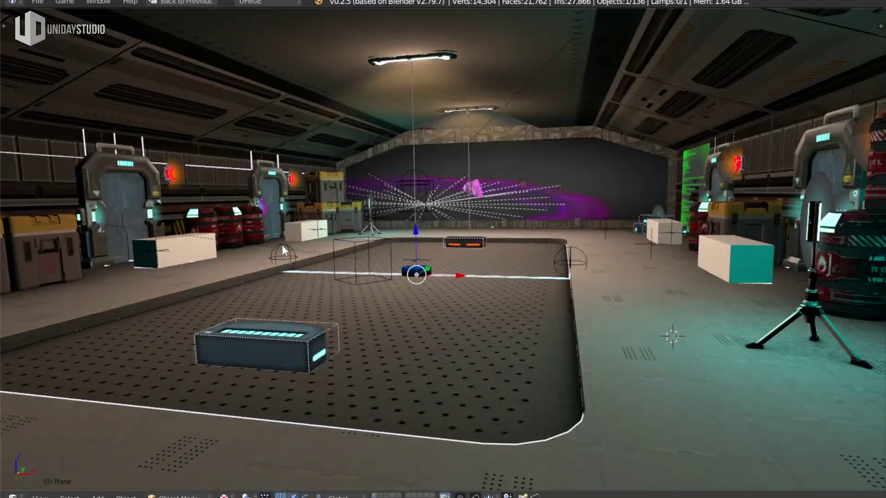
Orbit and zoom around the hangar to view the back wall with doors and crates
{"action": "mouse_move", "coordinate": [118, 42]}
{"action": "middle_mouse_down"}
{"action": "mouse_move", "coordinate": [539, 255]}
{"action": "mouse_move", "coordinate": [494, 350]}
{"action": "middle_mouse_up"}
{"action": "scroll", "coordinate": [589, 293], "scroll_direction": "up", "scroll_amount": 8}
{"action": "scroll", "coordinate": [578, 316], "scroll_direction": "down", "scroll_amount": 5}
{"action": "scroll", "coordinate": [585, 298], "scroll_direction": "down", "scroll_amount": 3}
{"action": "scroll", "coordinate": [617, 315], "scroll_direction": "up", "scroll_amount": 8}
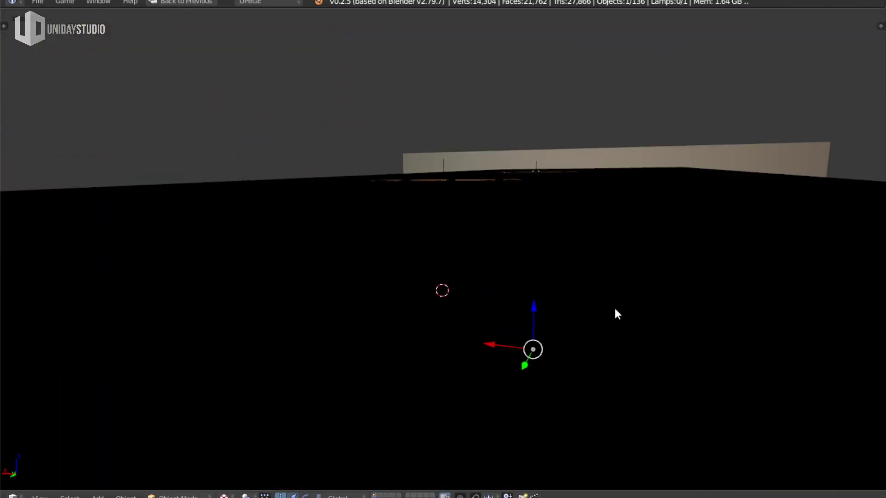
{"action": "scroll", "coordinate": [617, 314], "scroll_direction": "down", "scroll_amount": 5}
{"action": "mouse_move", "coordinate": [547, 348]}
{"action": "middle_mouse_down"}
{"action": "mouse_move", "coordinate": [575, 315]}
{"action": "mouse_move", "coordinate": [622, 339]}
{"action": "mouse_move", "coordinate": [508, 341]}
{"action": "middle_mouse_up"}
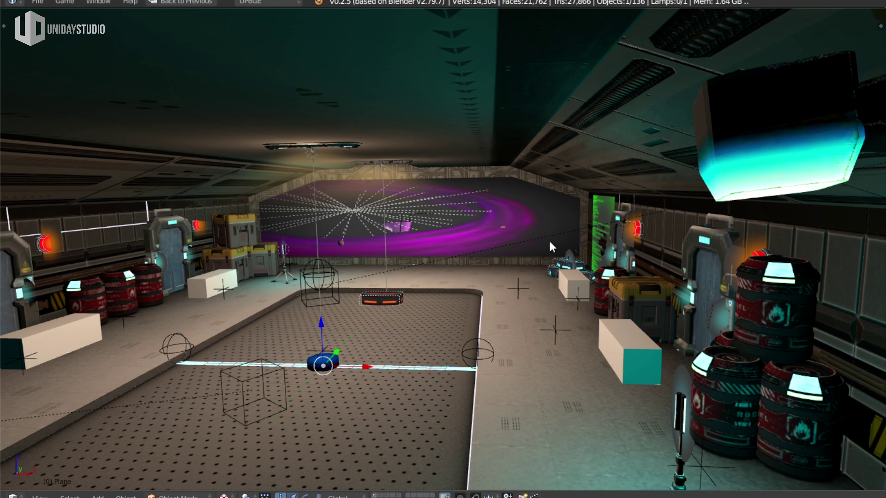
{"action": "scroll", "coordinate": [549, 239], "scroll_direction": "down", "scroll_amount": 2}
{"action": "scroll", "coordinate": [548, 228], "scroll_direction": "down", "scroll_amount": 1}
{"action": "scroll", "coordinate": [549, 228], "scroll_direction": "down", "scroll_amount": 1}
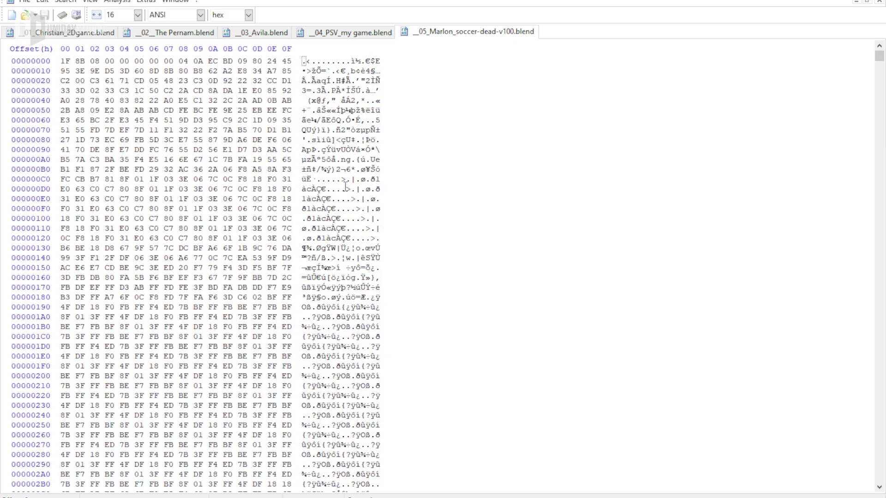
Scroll through the Soccer Dead .blend file's raw bytes in HxD
{"action": "scroll", "coordinate": [345, 218], "scroll_direction": "down", "scroll_amount": 13}
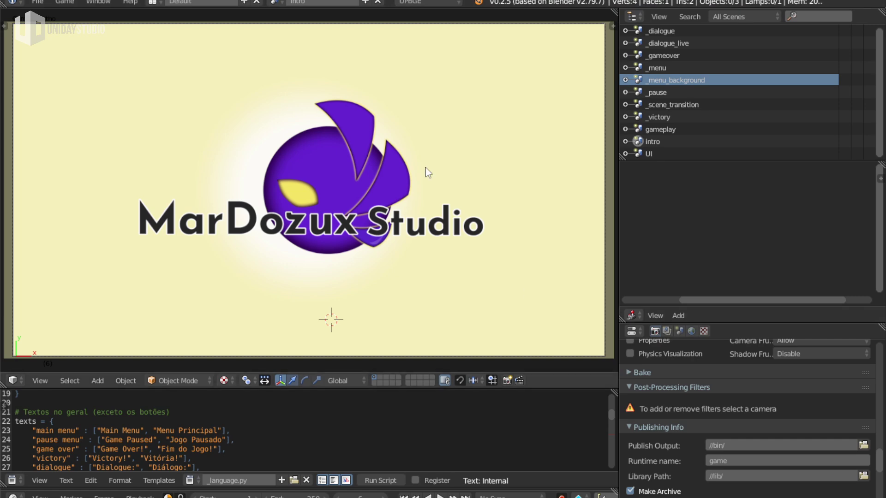
Orbit the intro logo, return to camera view, maximize the viewport and launch Soccer Dead
{"action": "middle_click_drag", "start_coordinate": [414, 163], "coordinate": [400, 255]}
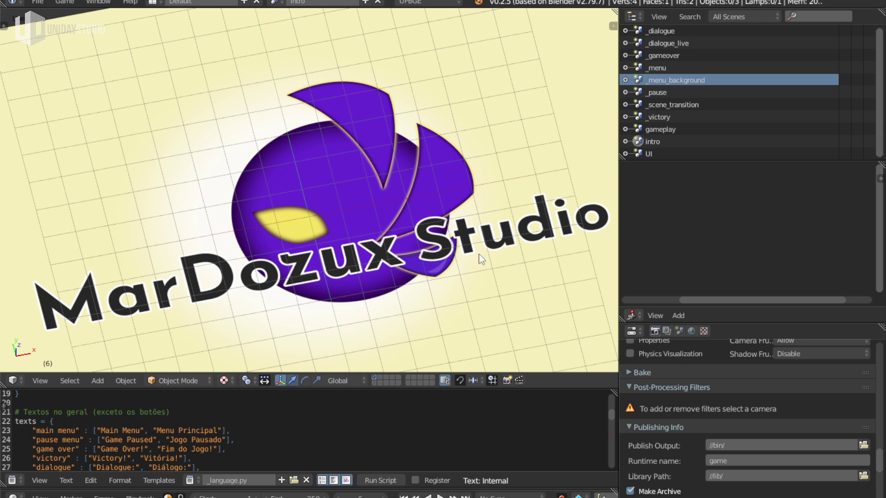
{"action": "key", "text": "KP_0"}
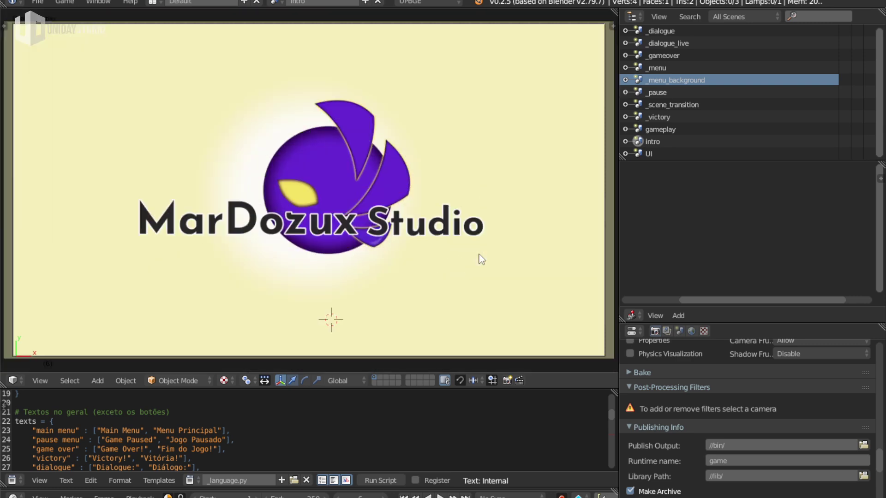
{"action": "key", "text": "ctrl+space"}
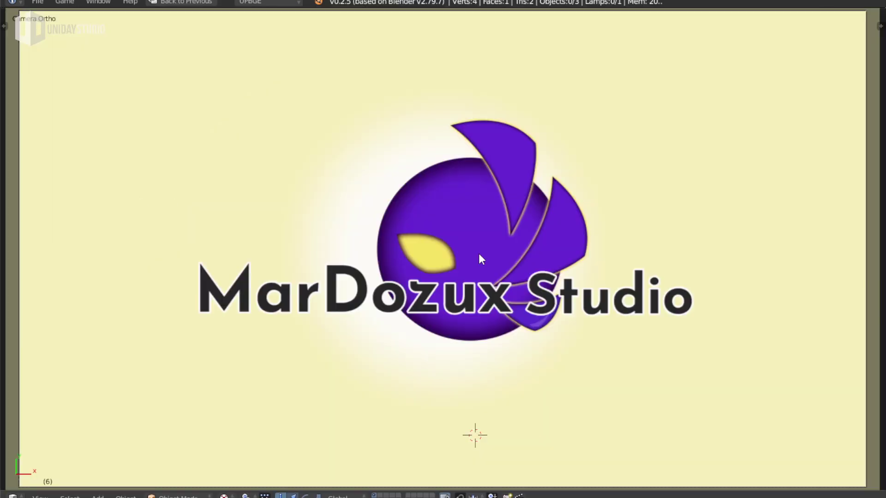
{"action": "key", "text": "p"}
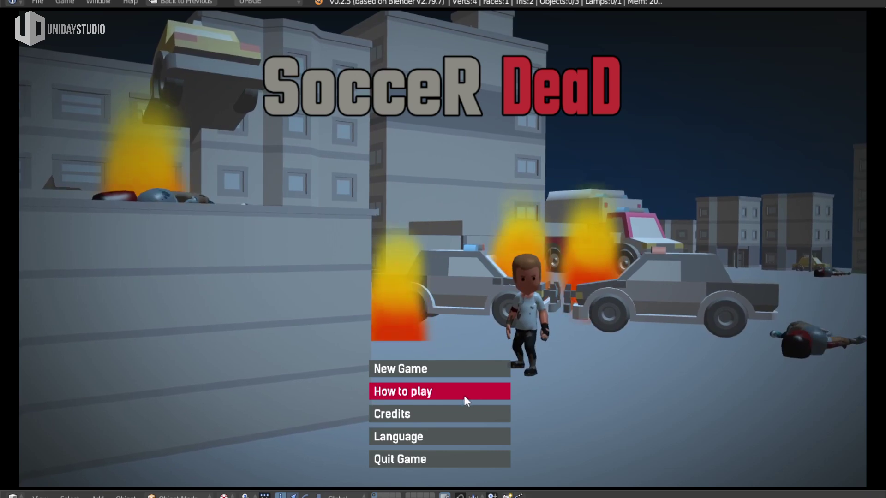
Switch the game language to Portuguese, check the Como jogar controls, then start a Novo Jogo
{"action": "left_click", "coordinate": [443, 430]}
{"action": "left_click", "coordinate": [399, 307]}
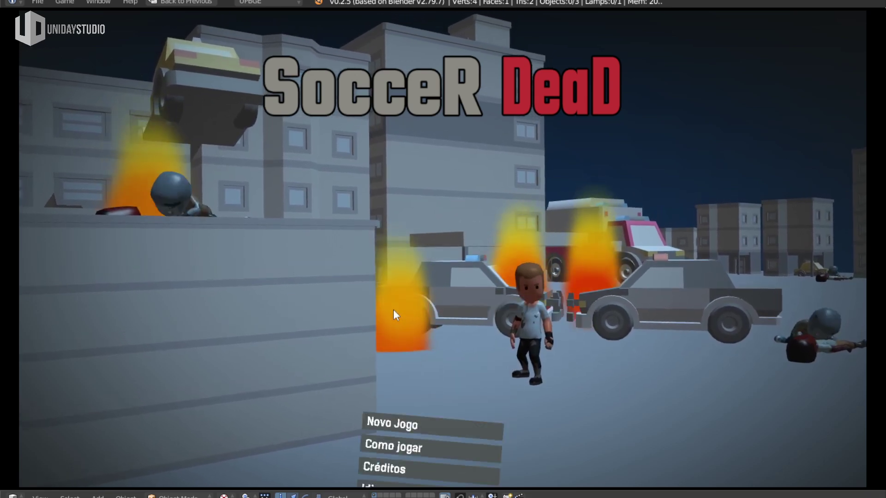
{"action": "left_click", "coordinate": [437, 396]}
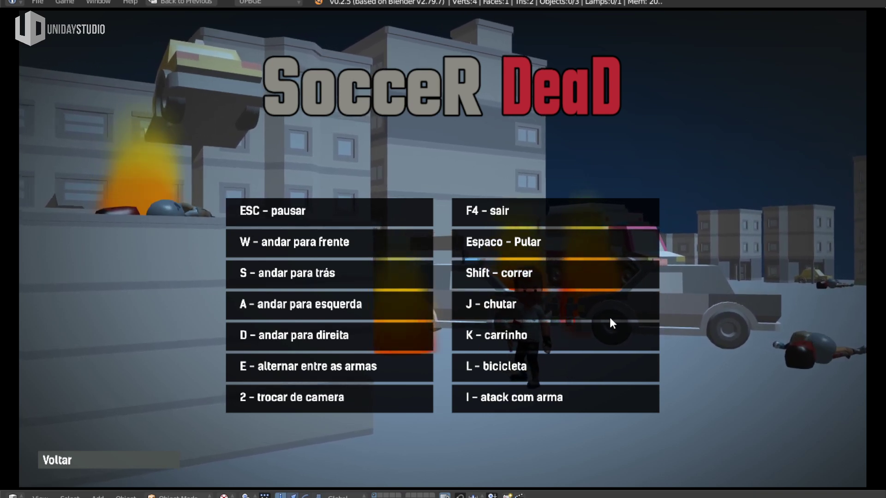
{"action": "left_click", "coordinate": [144, 467]}
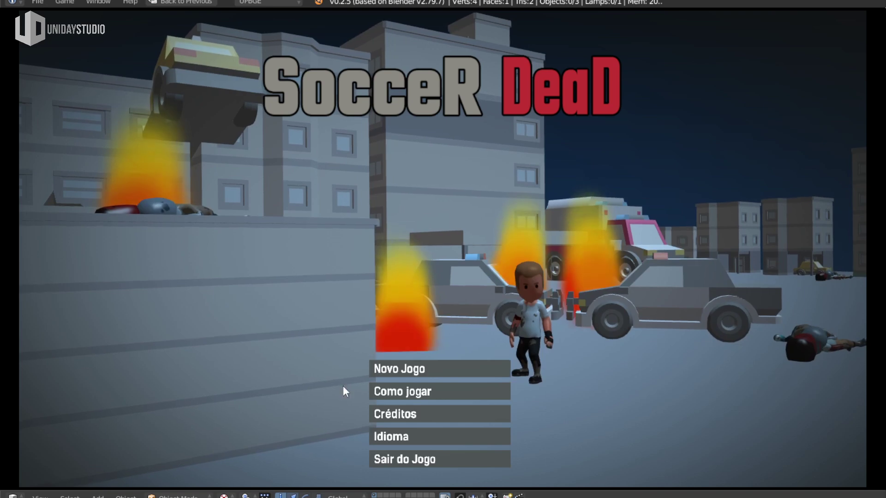
{"action": "left_click", "coordinate": [478, 368]}
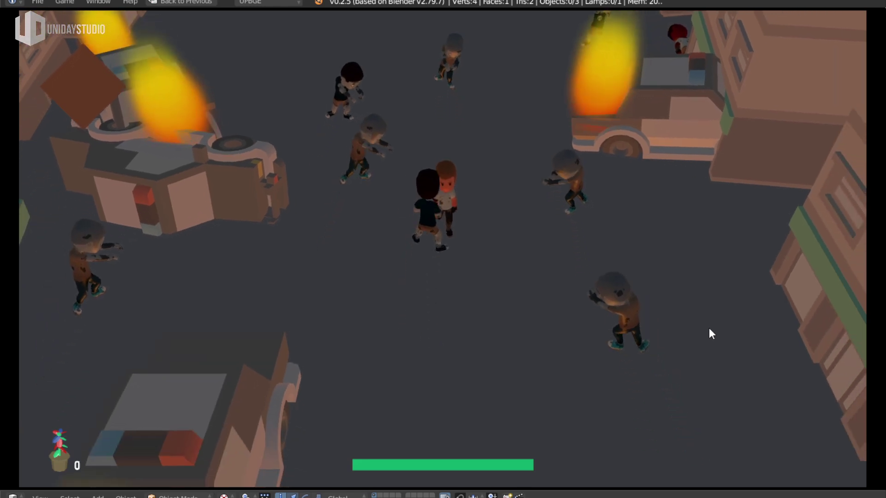
Run the player past zombies, burning cars and an ambulance until the jump-ability message appears
{"action": "key", "text": "s"}
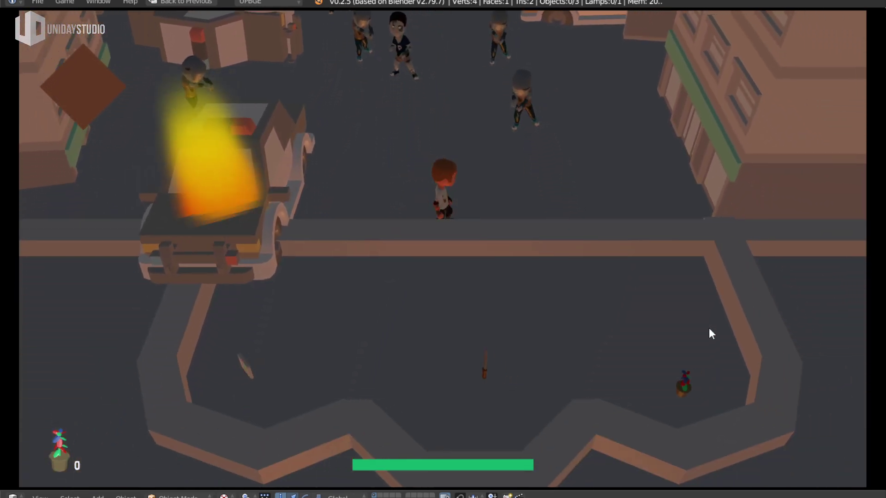
{"action": "key", "text": "w"}
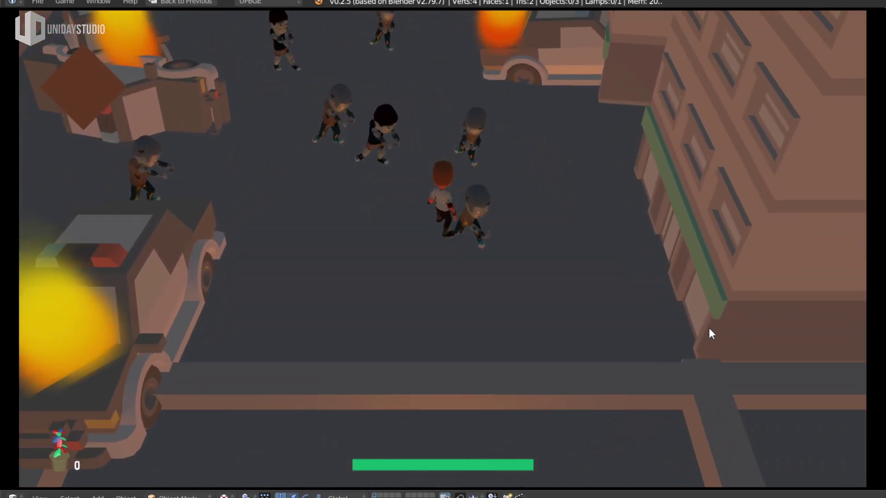
{"action": "key", "text": "w"}
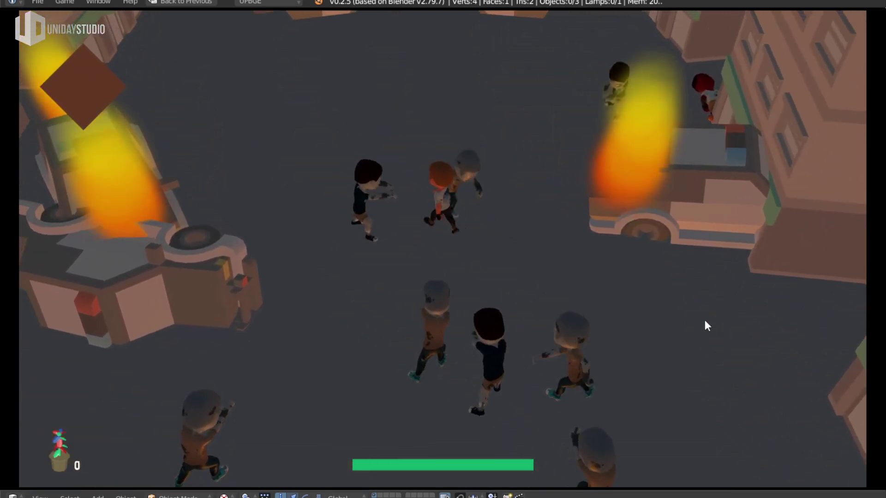
{"action": "key", "text": "w"}
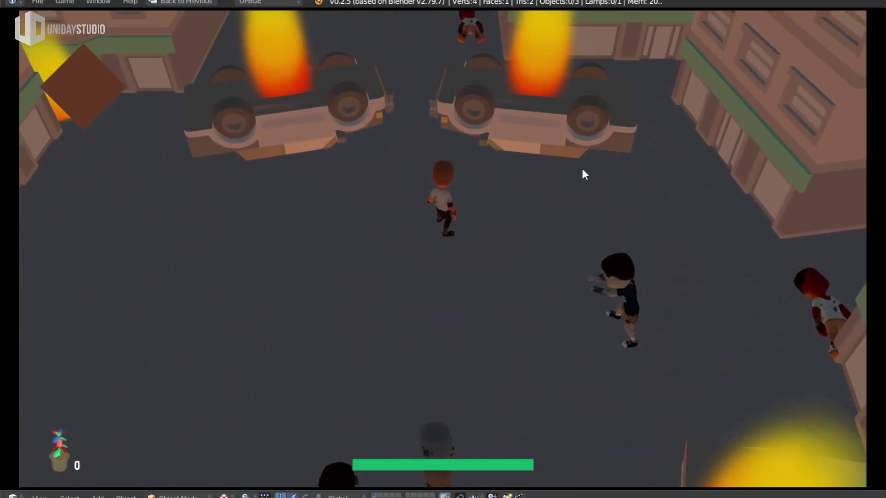
{"action": "key", "text": "w"}
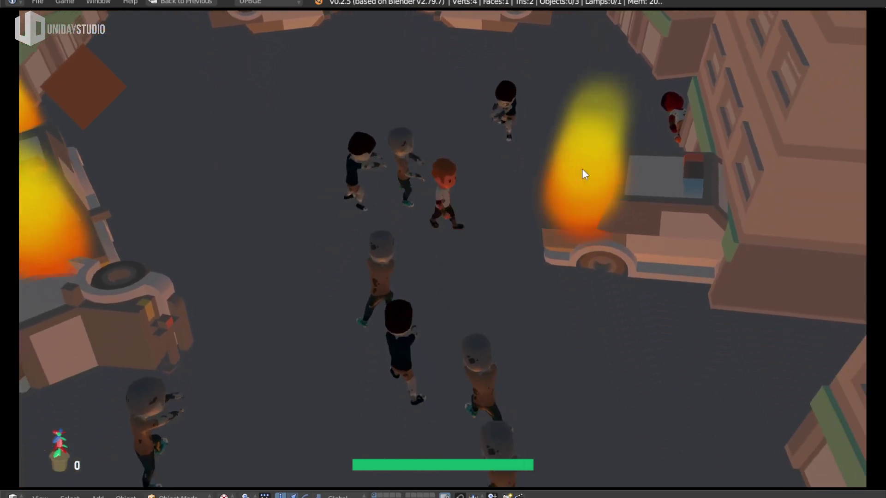
{"action": "key", "text": "w"}
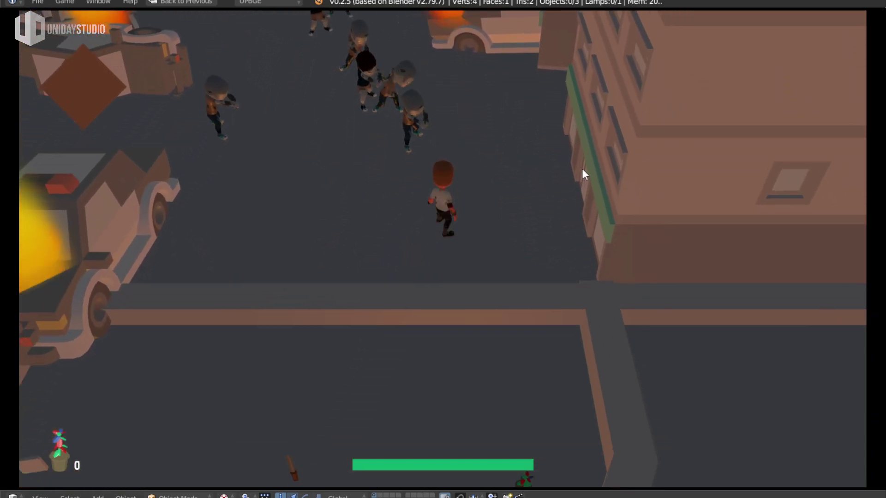
{"action": "key", "text": "w"}
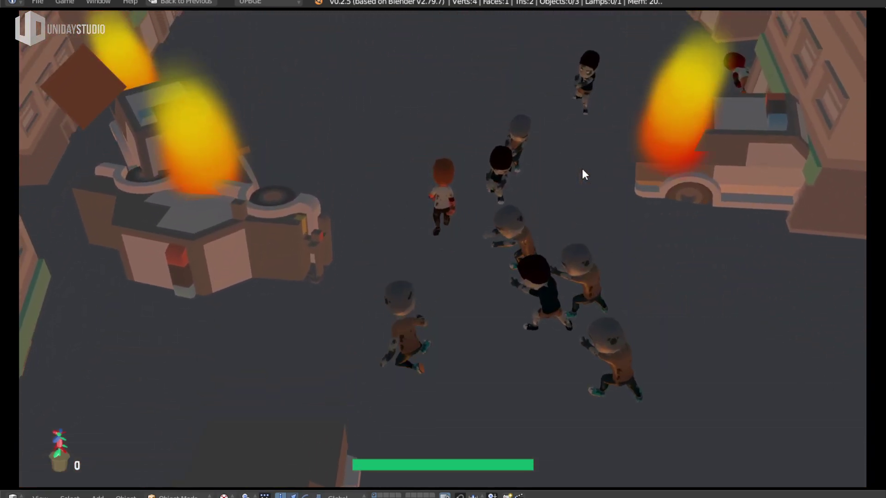
{"action": "key", "text": "s"}
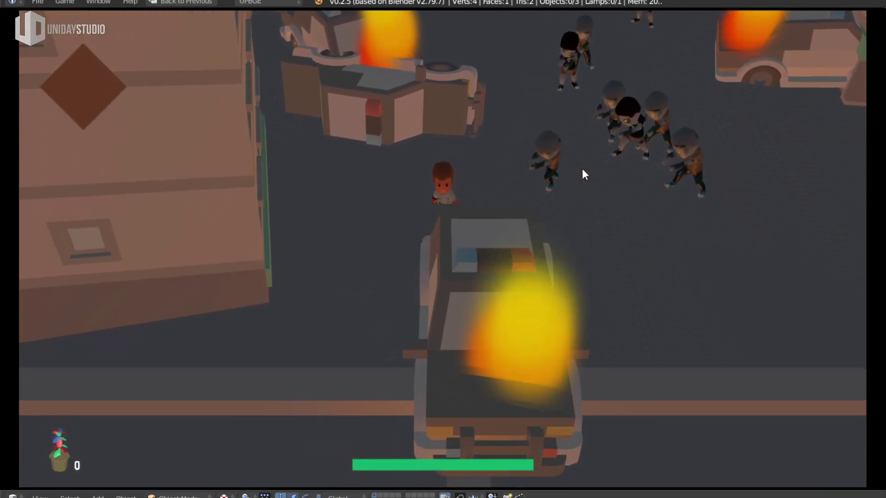
{"action": "key", "text": "w"}
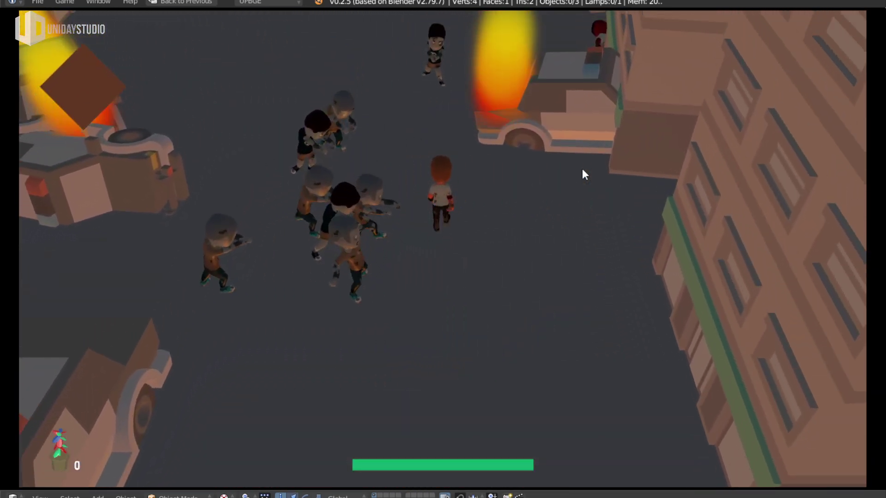
{"action": "key", "text": "w"}
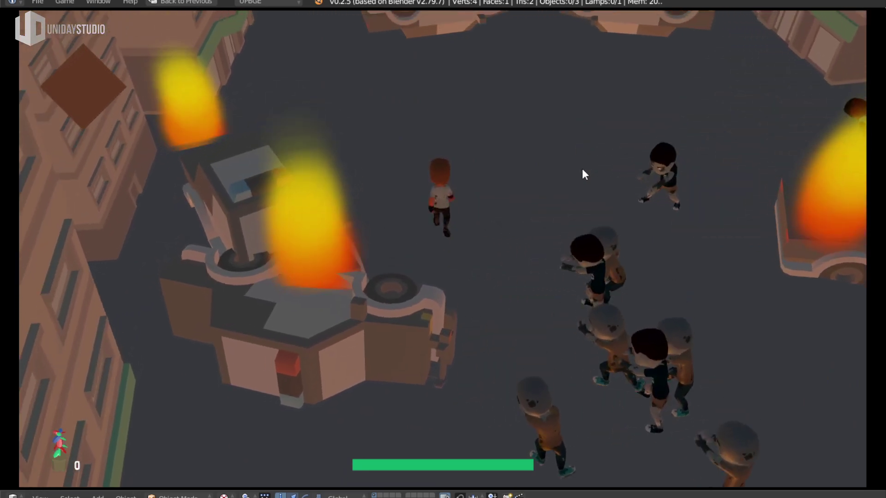
{"action": "key", "text": "w"}
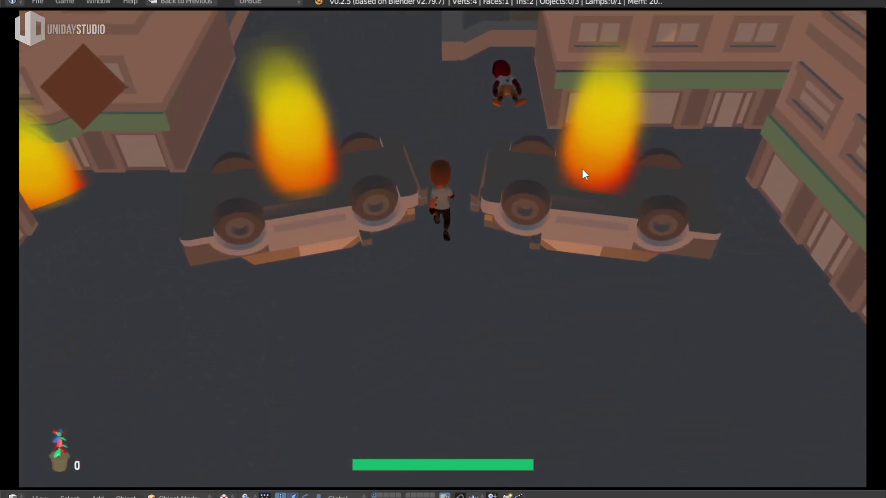
{"action": "key", "text": "w"}
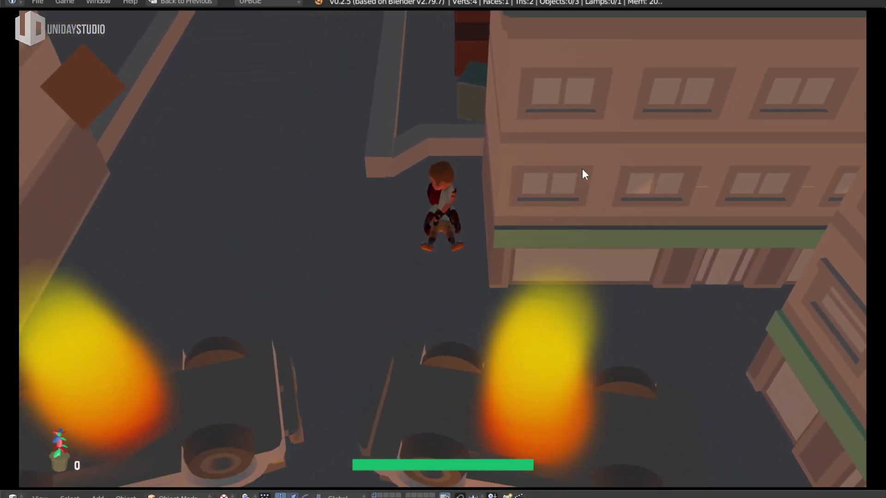
{"action": "key", "text": "w"}
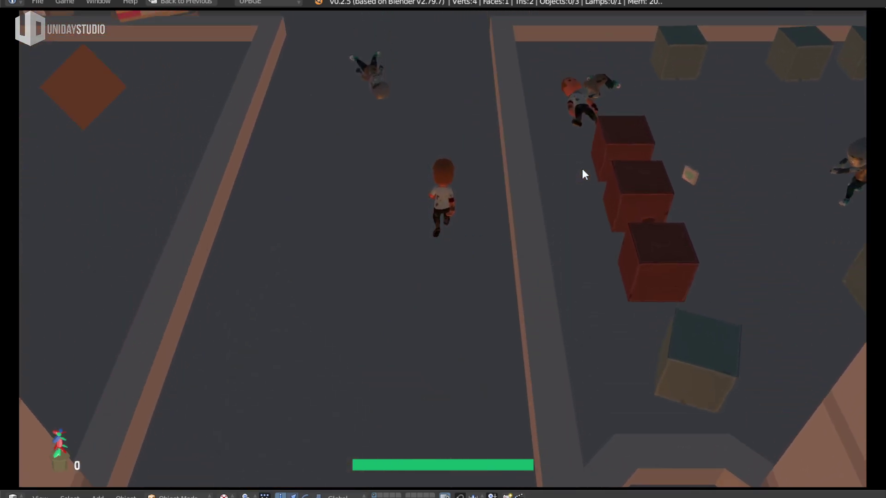
{"action": "key", "text": "w"}
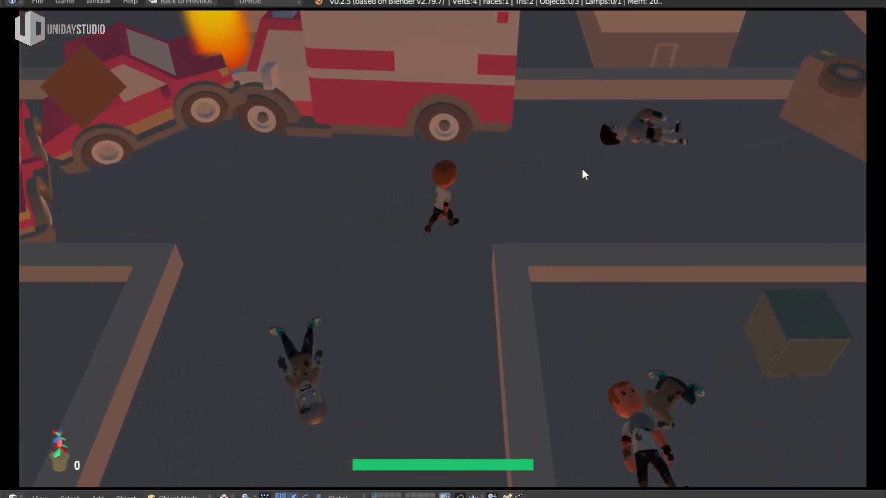
{"action": "key", "text": "w"}
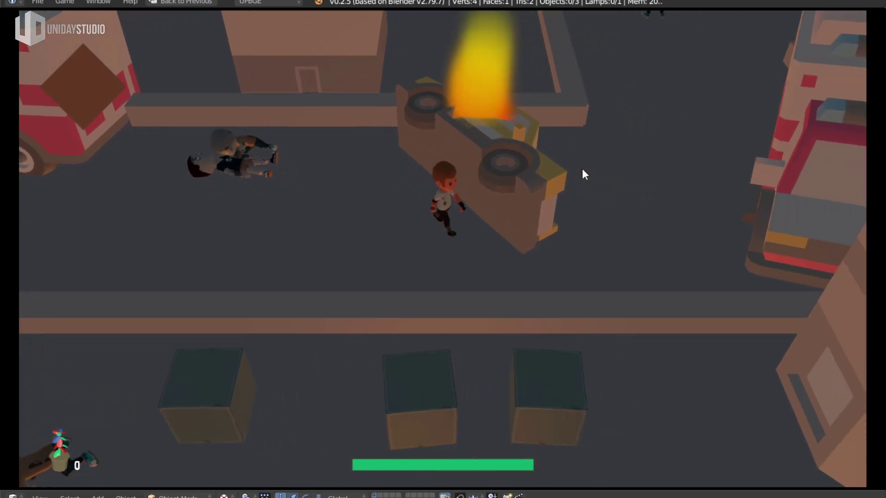
{"action": "key", "text": "w"}
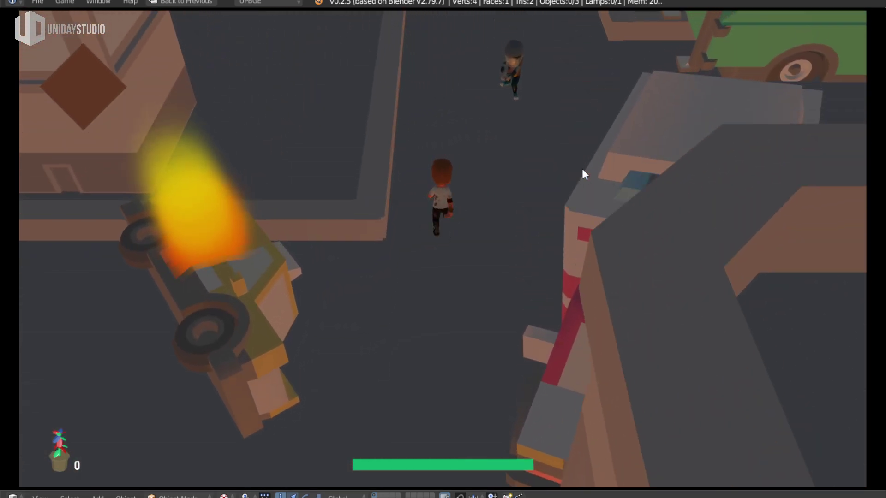
{"action": "key", "text": "w"}
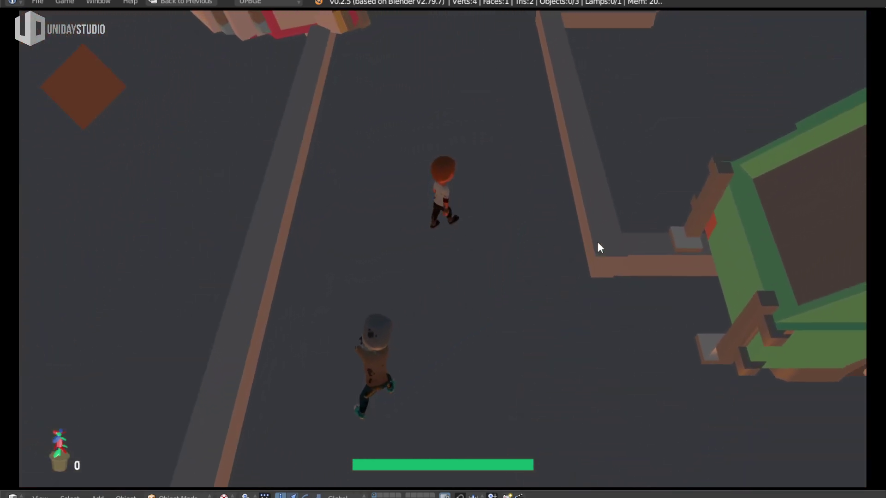
{"action": "key", "text": "w"}
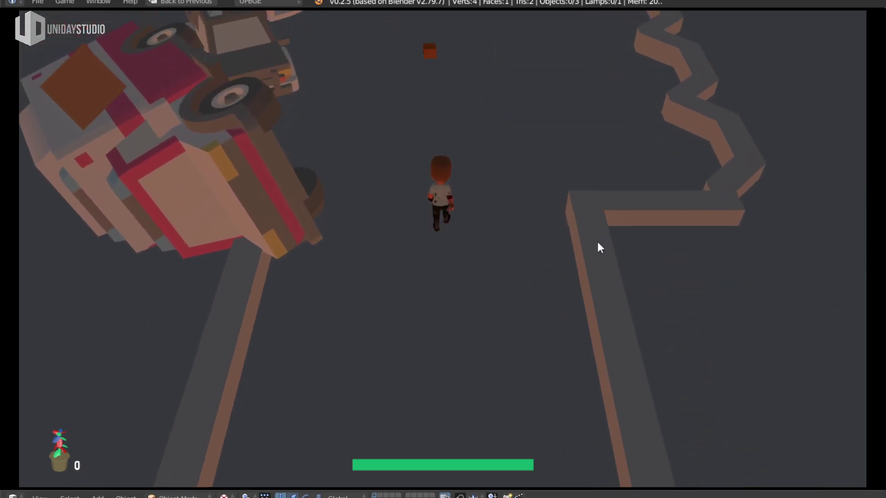
{"action": "key", "text": "w"}
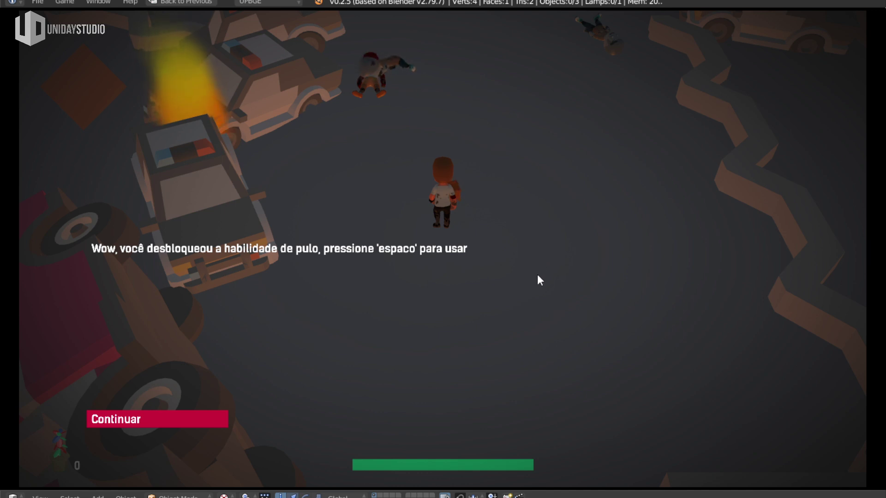
Dismiss the ability-unlocked message, try the new ability, and walk past the police cars
{"action": "left_click", "coordinate": [137, 429]}
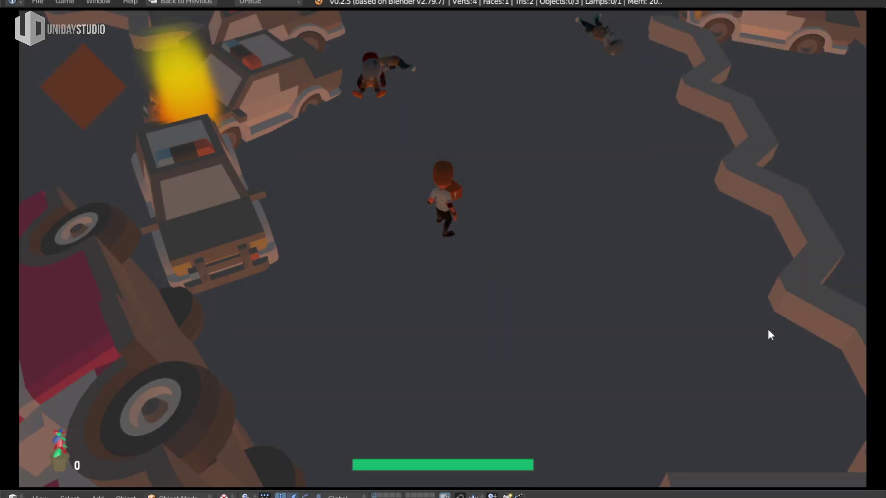
{"action": "key", "text": "w"}
{"action": "key", "text": "w"}
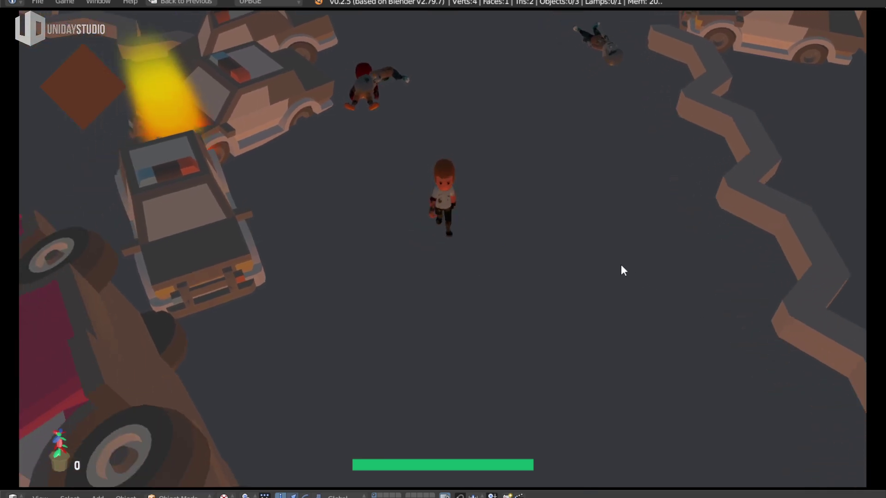
{"action": "key", "text": "space"}
{"action": "key", "text": "w"}
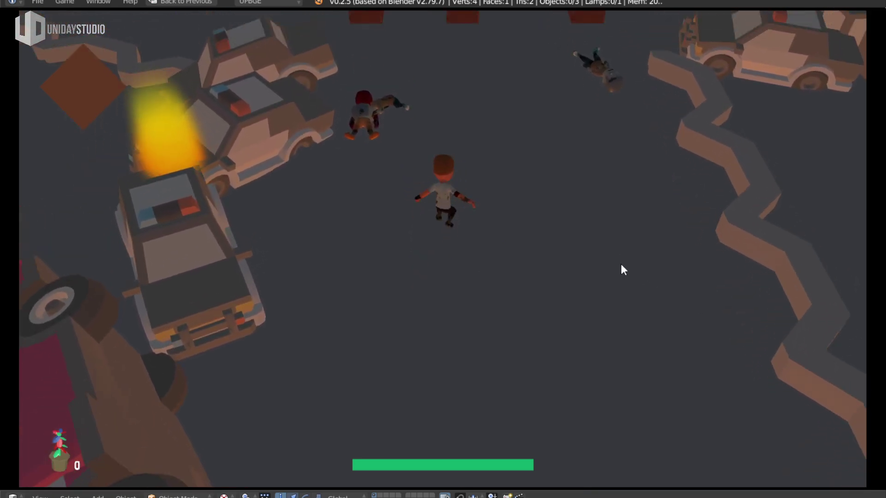
{"action": "key", "text": "w"}
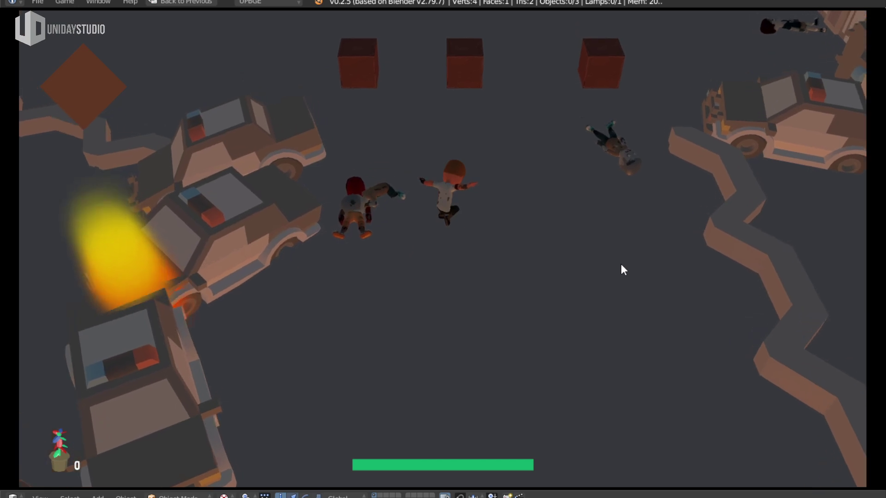
{"action": "key", "text": "w"}
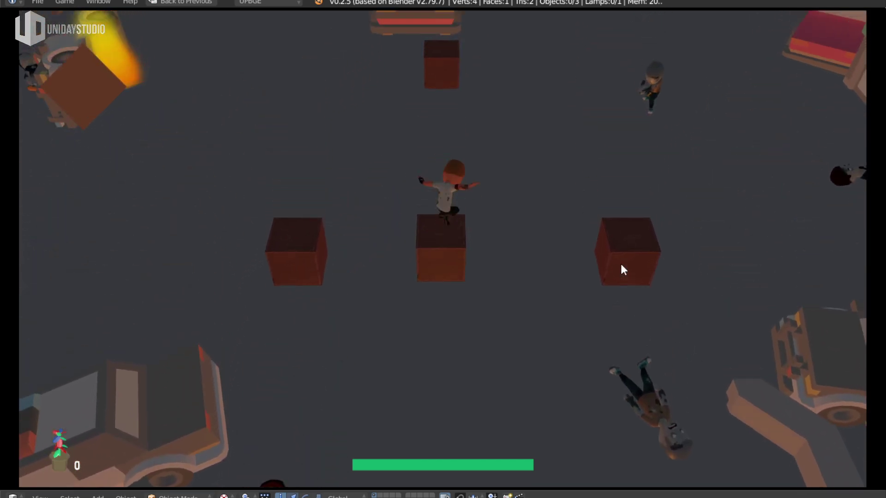
Walk the character past the ambulance and truck, up the street toward the burning car
{"action": "key", "text": "a"}
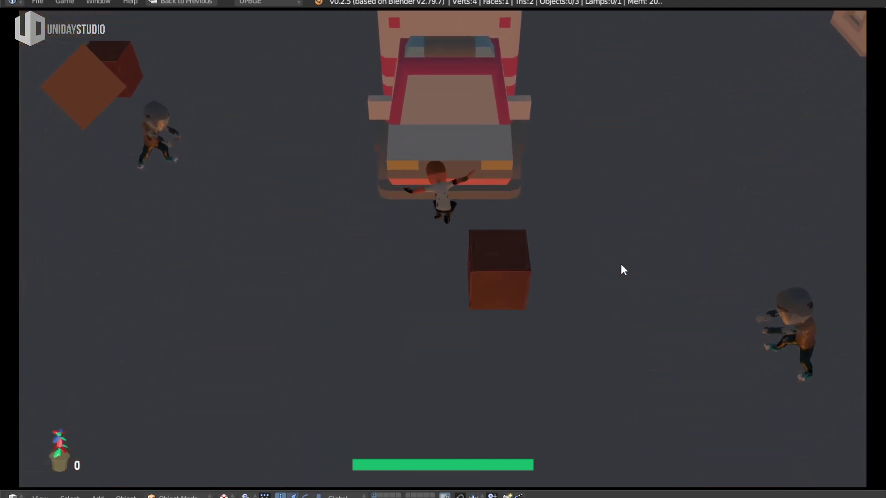
{"action": "key", "text": "d"}
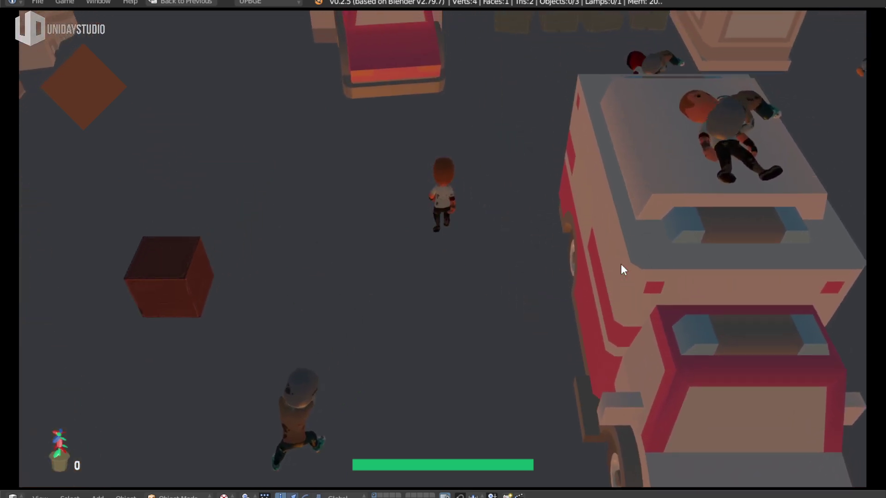
{"action": "key", "text": "w"}
{"action": "key", "text": "a"}
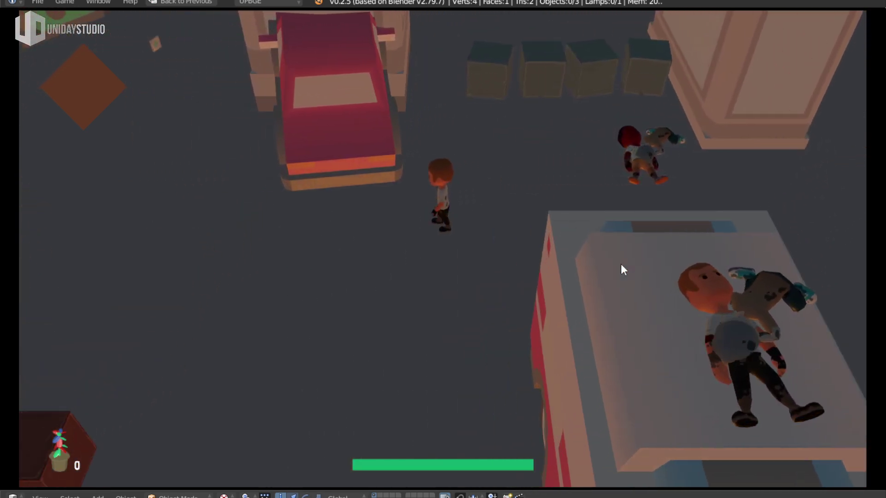
{"action": "key", "text": "w"}
{"action": "key", "text": "w"}
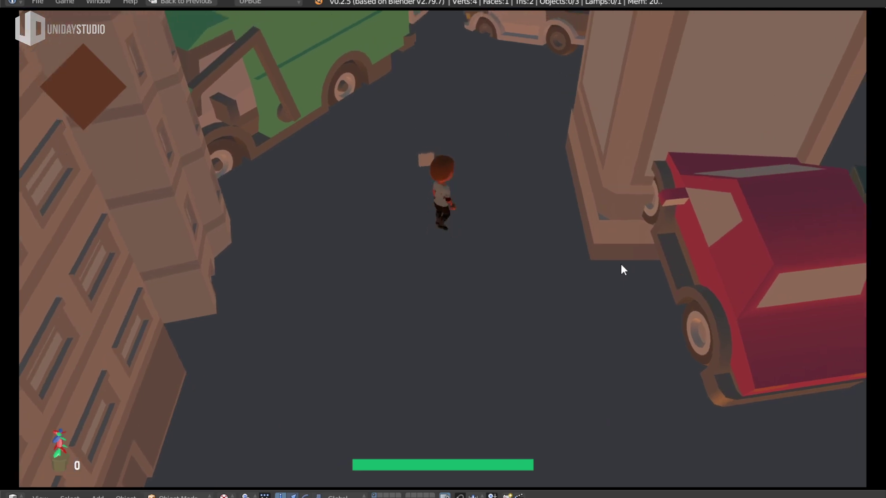
{"action": "key", "text": "d"}
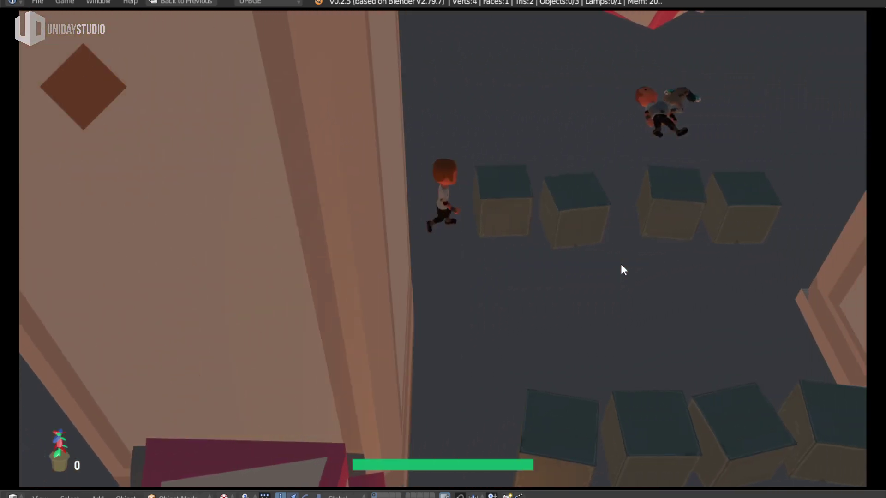
{"action": "key", "text": "w"}
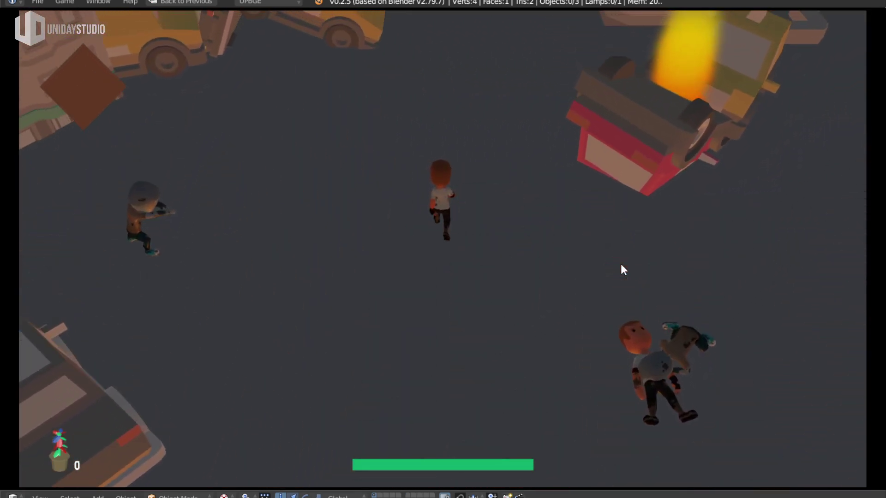
Move along the building, past the crates, and run between buildings past a zombie toward the wall
{"action": "key", "text": "w"}
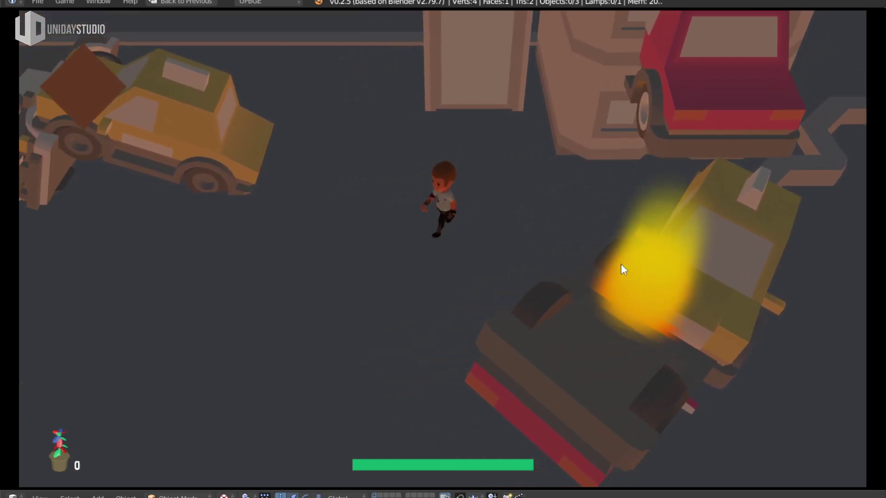
{"action": "key", "text": "d"}
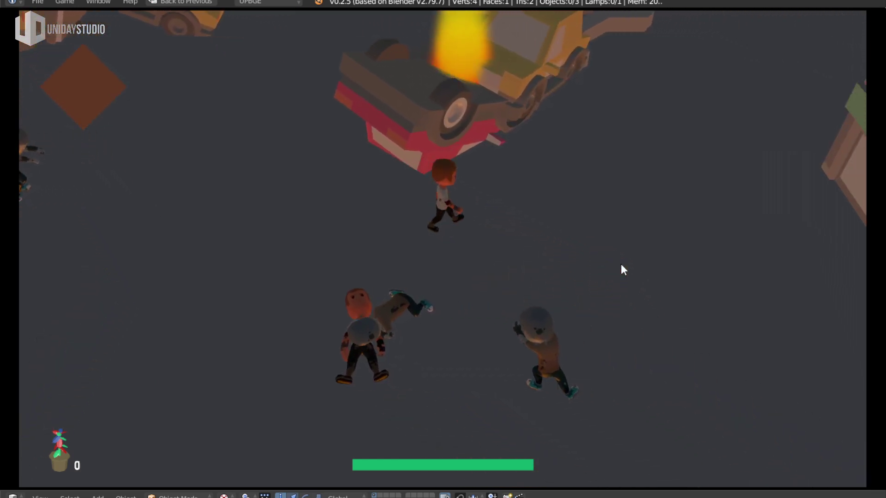
{"action": "key", "text": "d"}
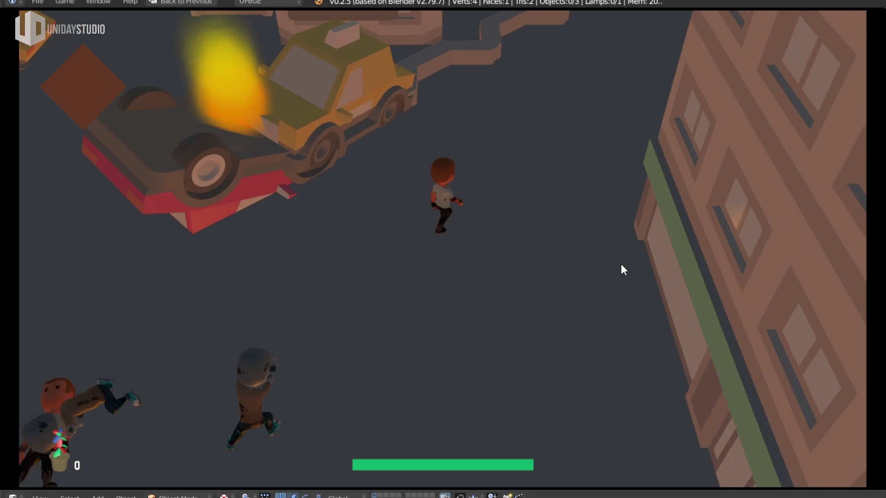
{"action": "key", "text": "d"}
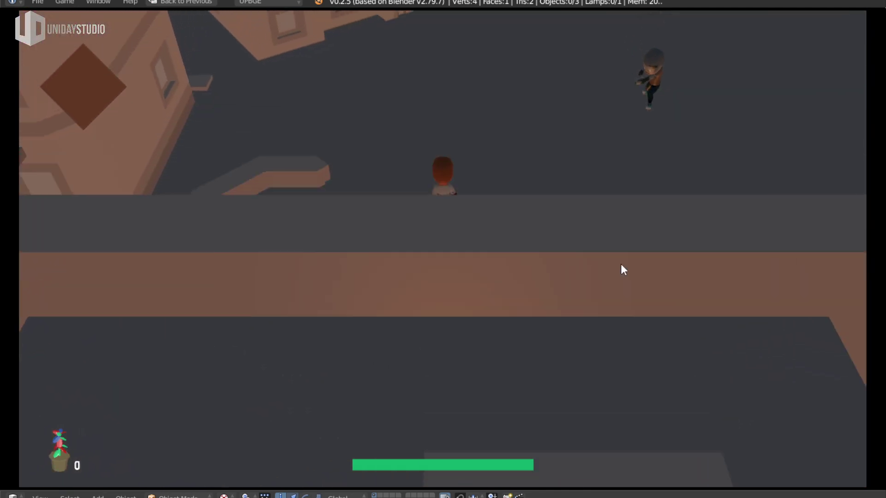
{"action": "key", "text": "d"}
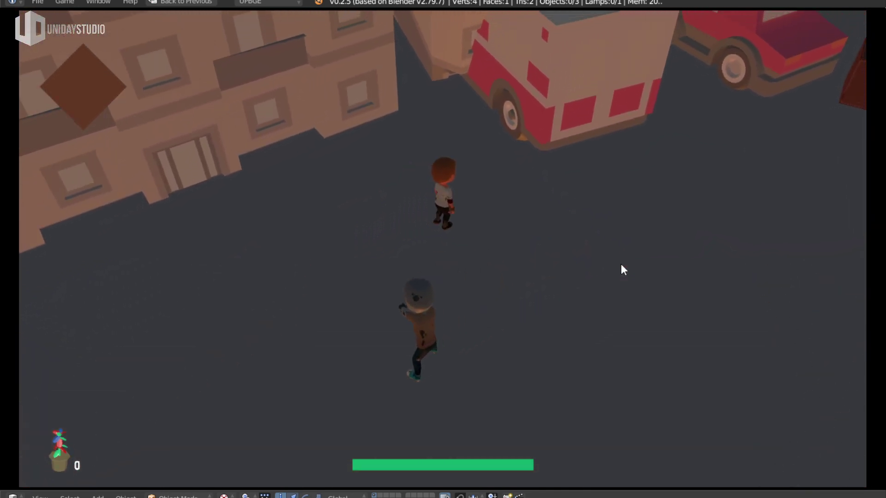
{"action": "key", "text": "d"}
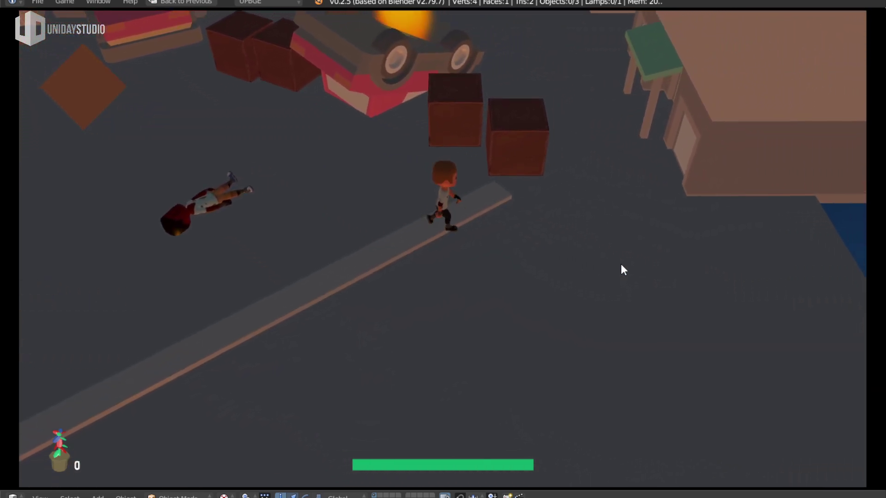
{"action": "key", "text": "w"}
{"action": "key", "text": "w"}
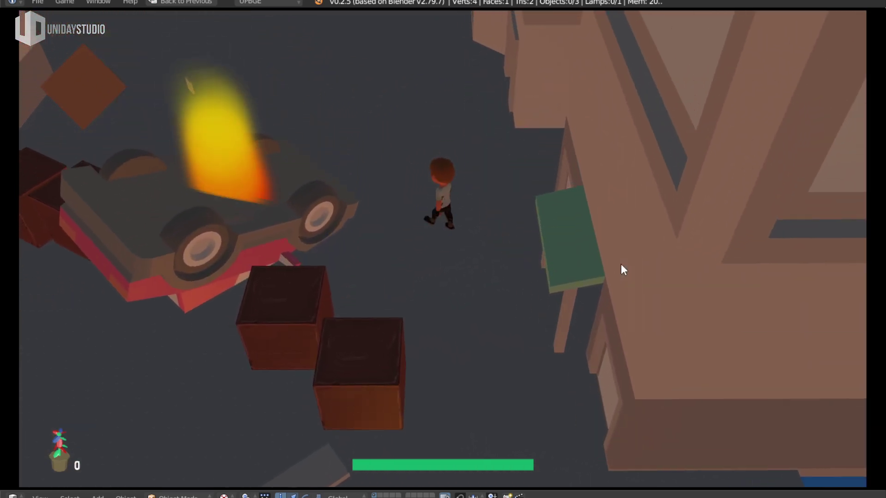
{"action": "key", "text": "w"}
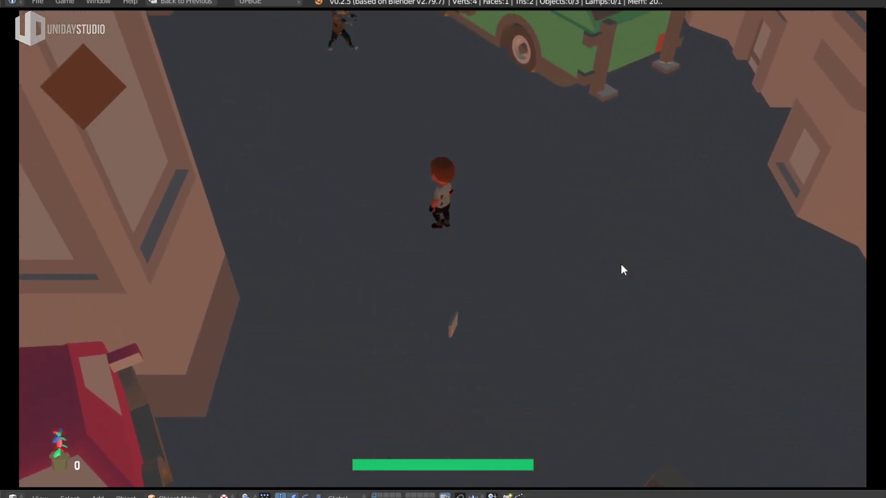
{"action": "key", "text": "w"}
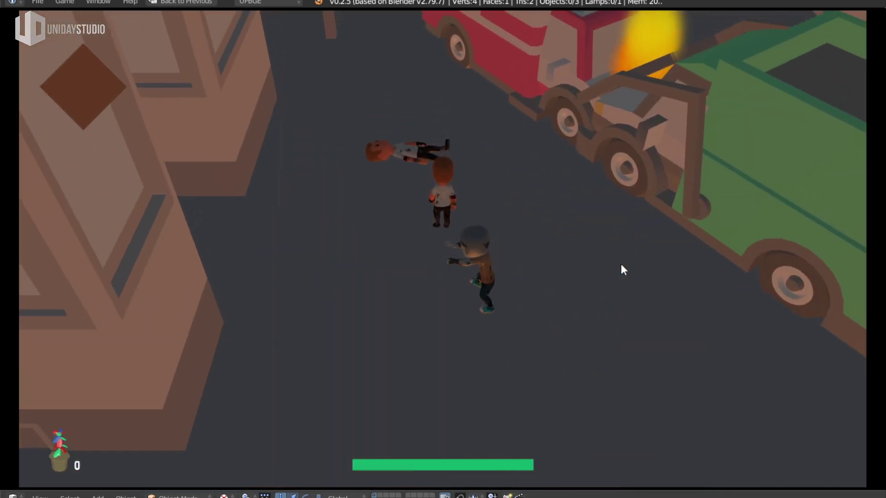
{"action": "key", "text": "w"}
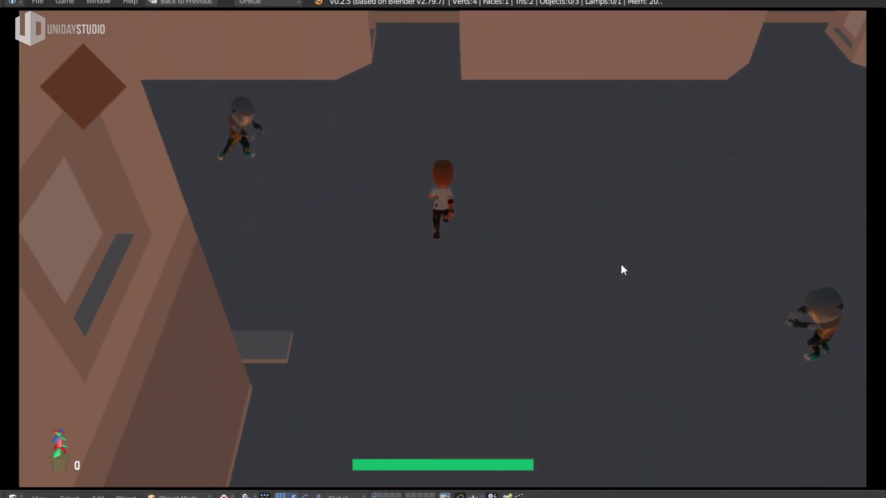
{"action": "key", "text": "w"}
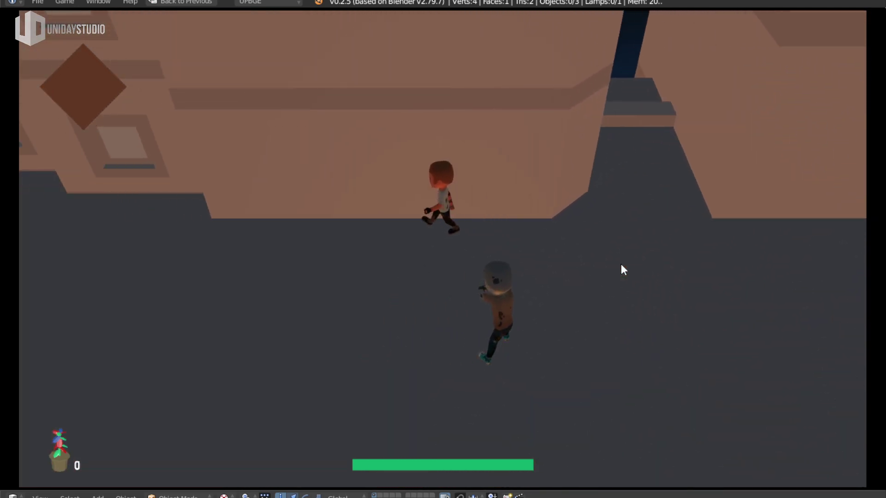
Collect pickups to raise the counter to 2, then steer around the parked green truck
{"action": "key", "text": "s"}
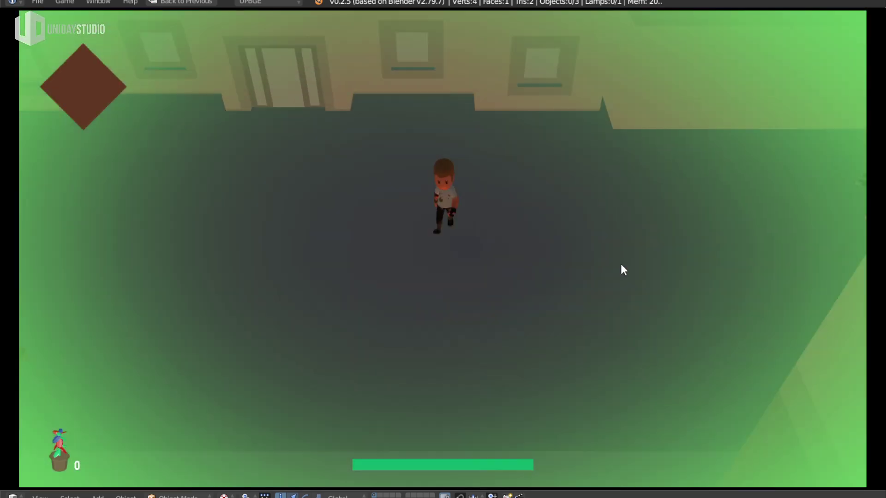
{"action": "key", "text": "s"}
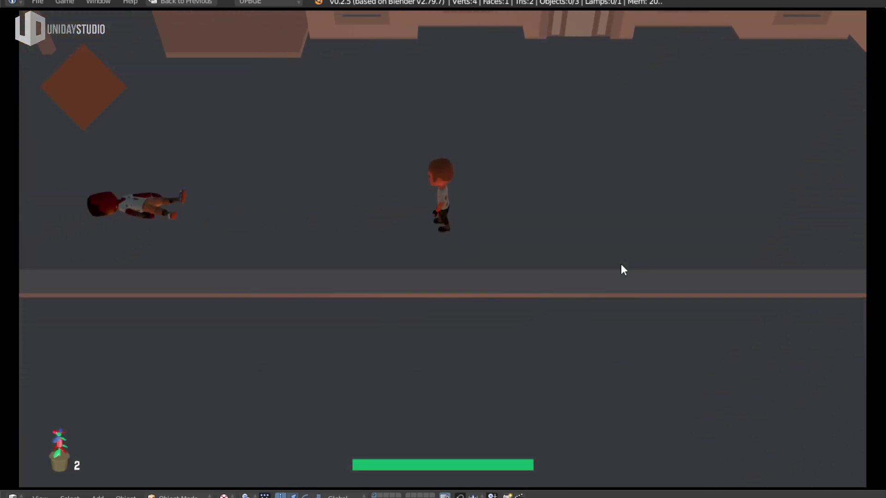
{"action": "key", "text": "w"}
{"action": "key", "text": "a"}
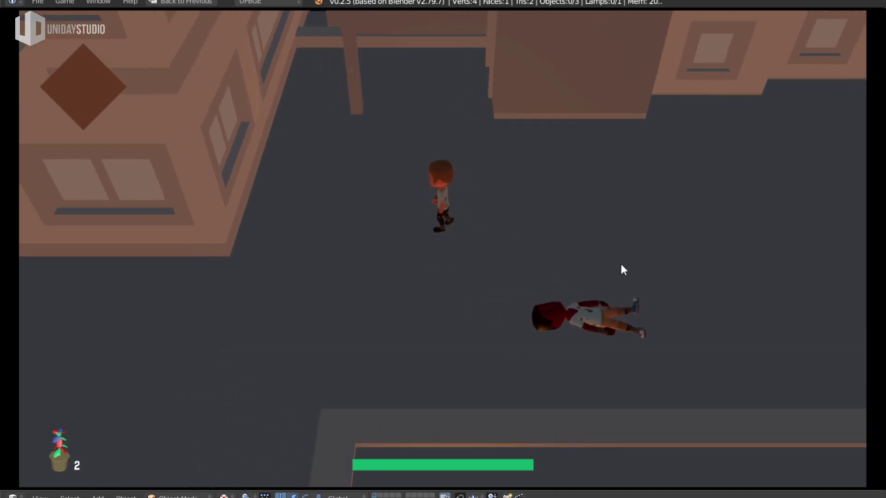
{"action": "key", "text": "s"}
{"action": "key", "text": "a"}
{"action": "key", "text": "w"}
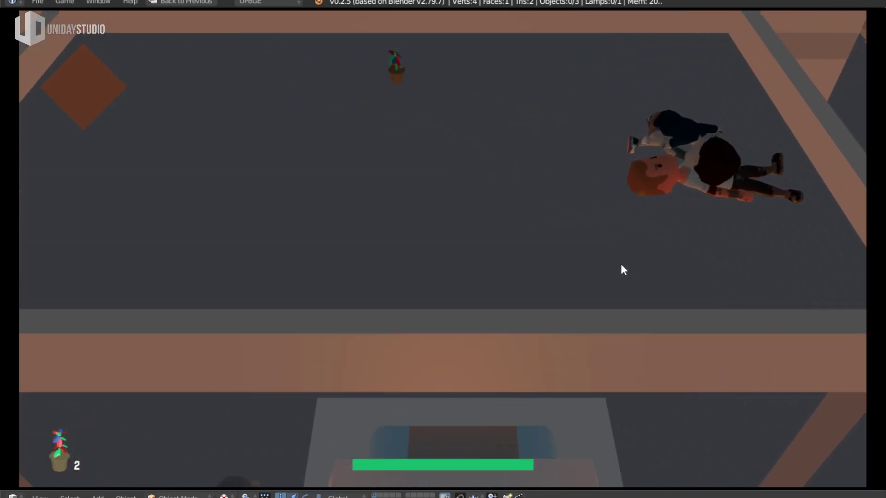
{"action": "key", "text": "s"}
{"action": "key", "text": "s"}
{"action": "key", "text": "a"}
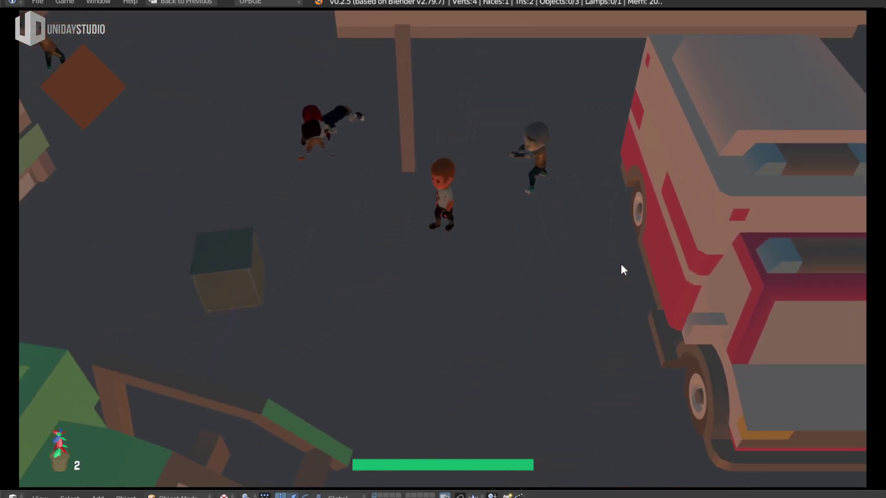
{"action": "key", "text": "a"}
{"action": "key", "text": "s"}
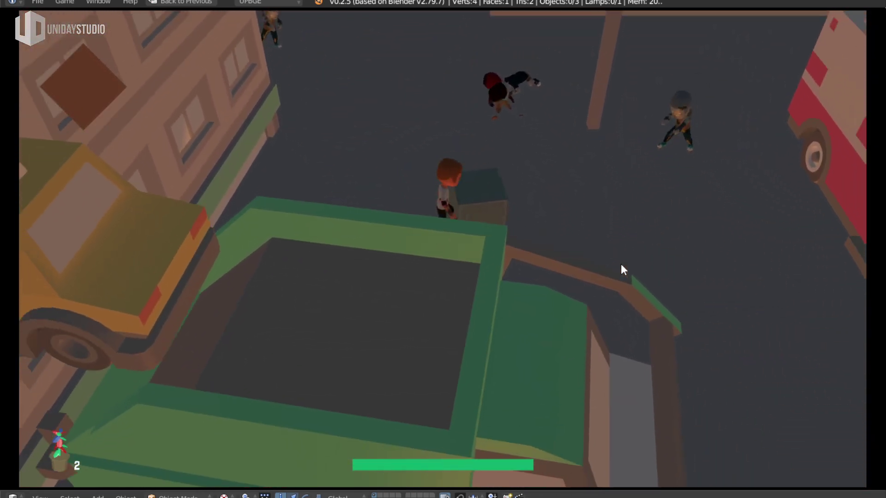
{"action": "key", "text": "w"}
Cross the red car roof, wall ledge, and green and yellow cars, then quit via 'Sair do Jogo'
{"action": "key", "text": "w"}
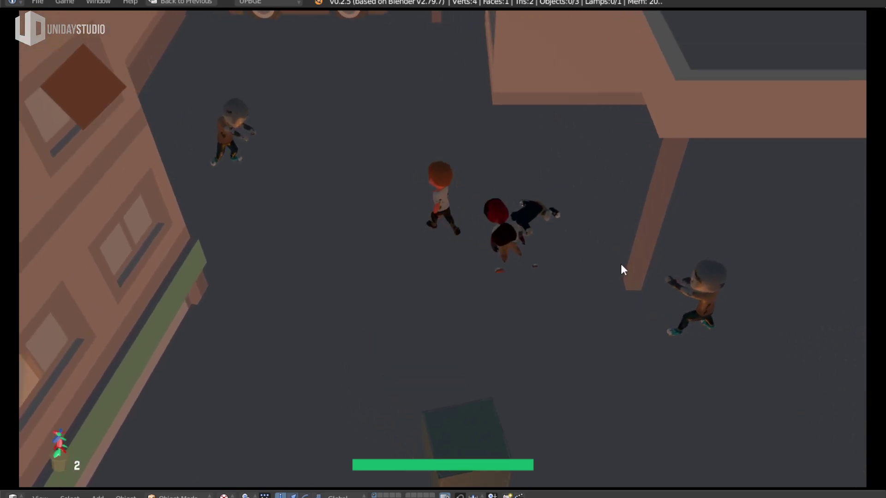
{"action": "key", "text": "w"}
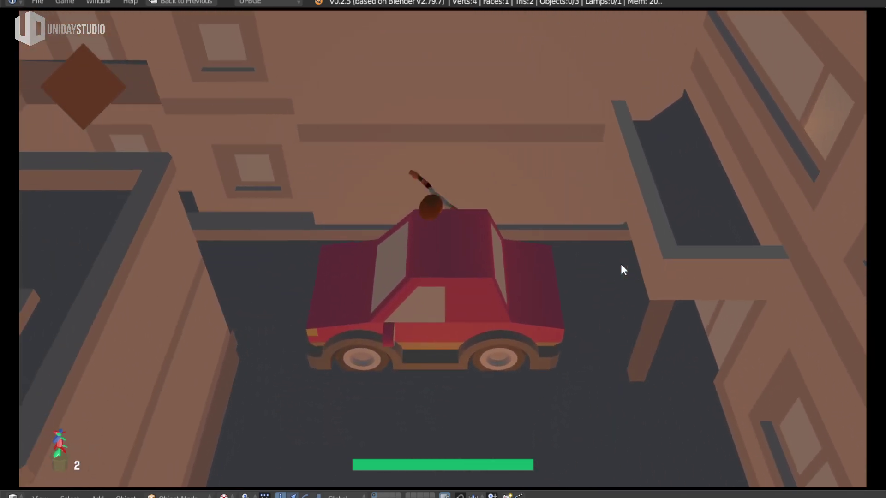
{"action": "key", "text": "w"}
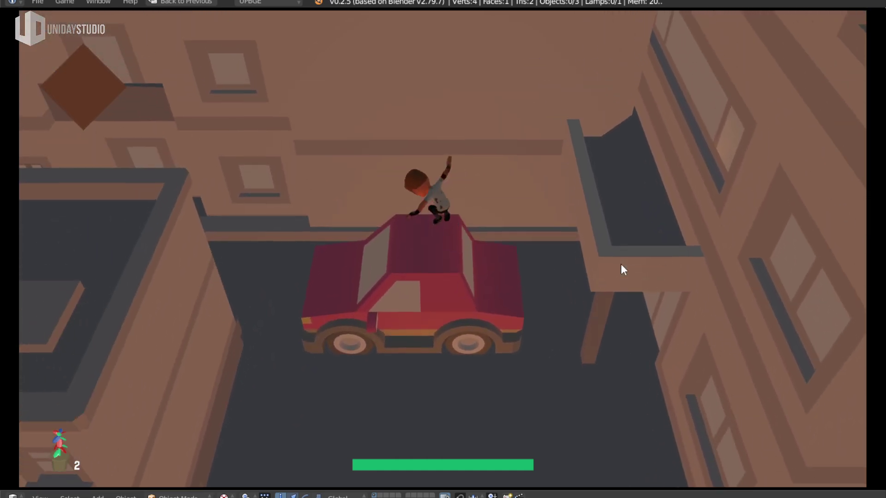
{"action": "key", "text": "w"}
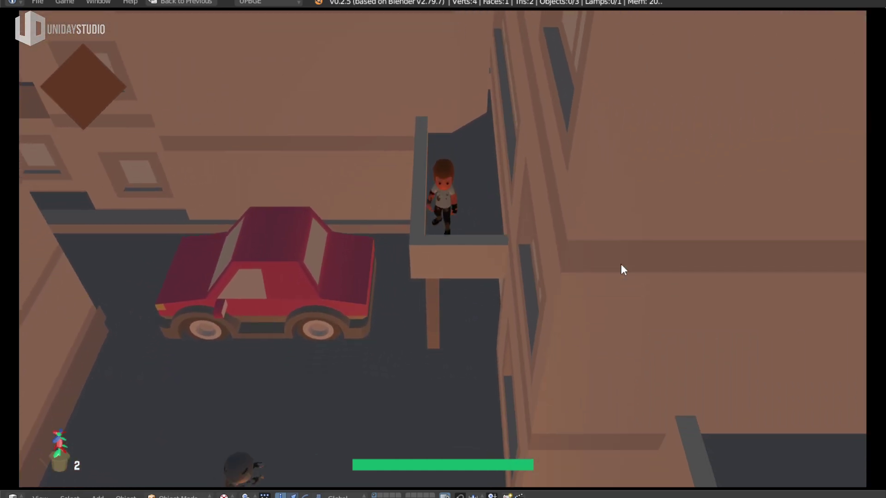
{"action": "key", "text": "w"}
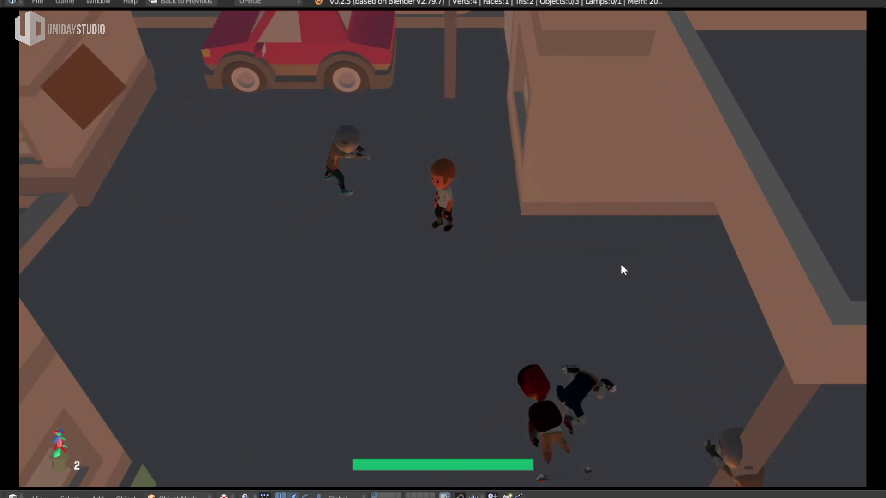
{"action": "key", "text": "s"}
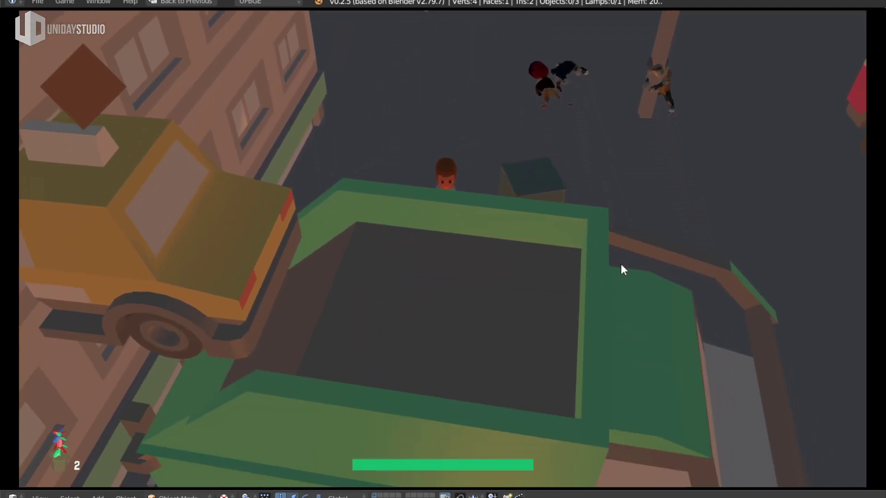
{"action": "key", "text": "s"}
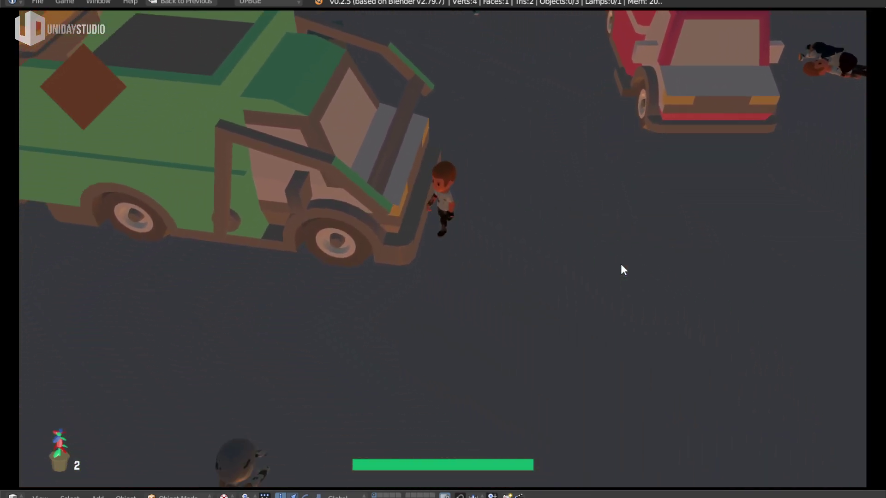
{"action": "key", "text": "s"}
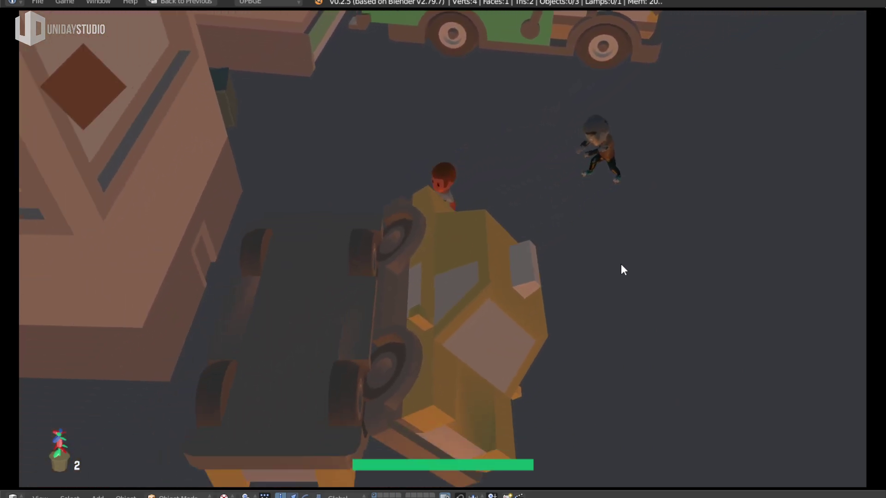
{"action": "key", "text": "s"}
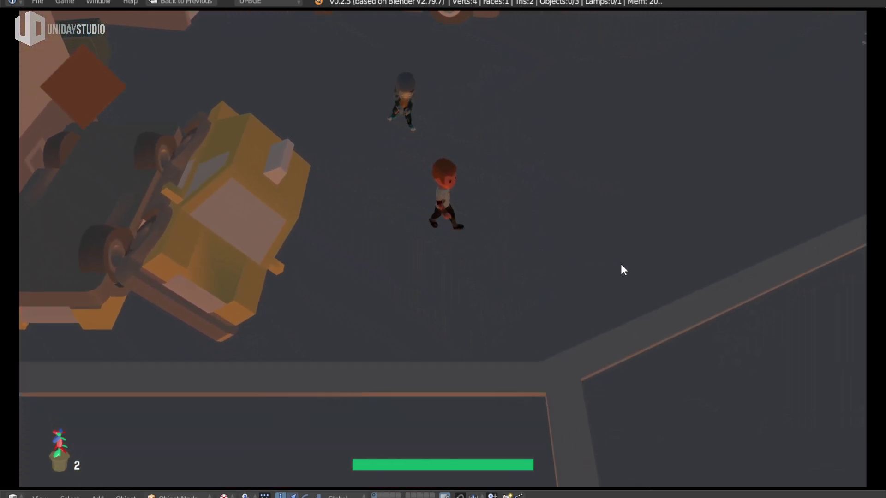
{"action": "key", "text": "Escape"}
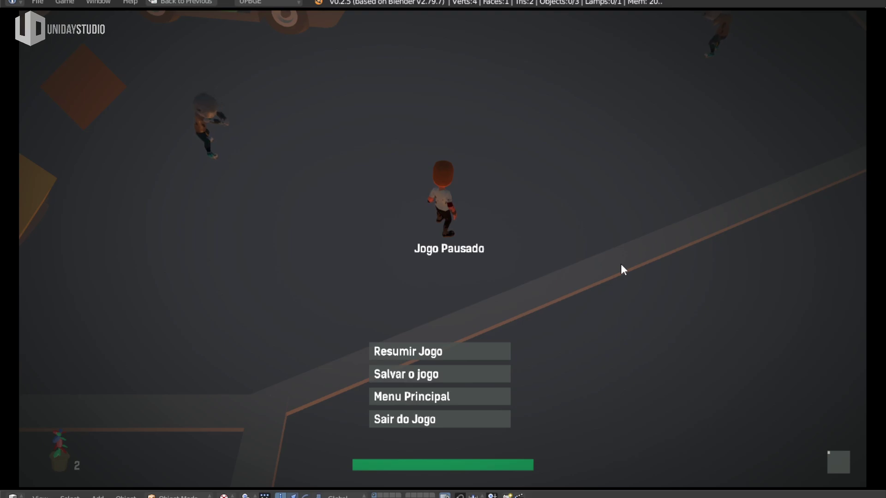
{"action": "left_click", "coordinate": [405, 425]}
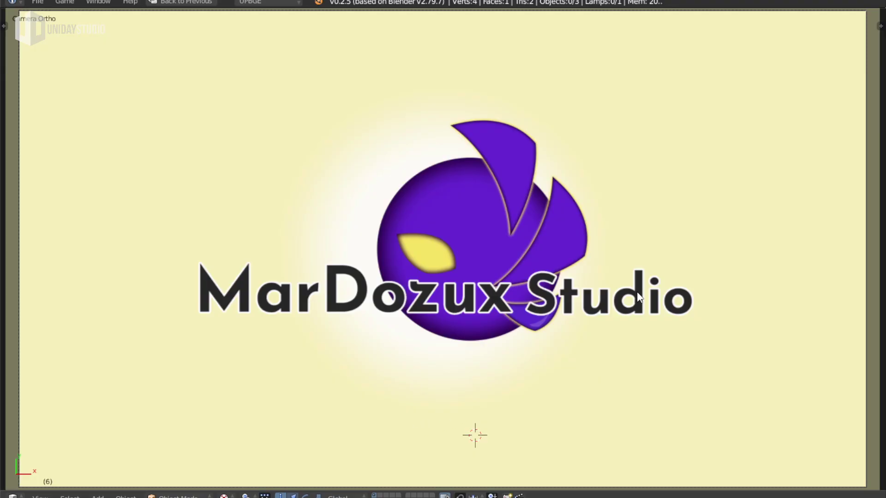
Restore the normal layout, merge away the scene list area, and split an Outliner off the 3D view
{"action": "key", "text": "ctrl+Up"}
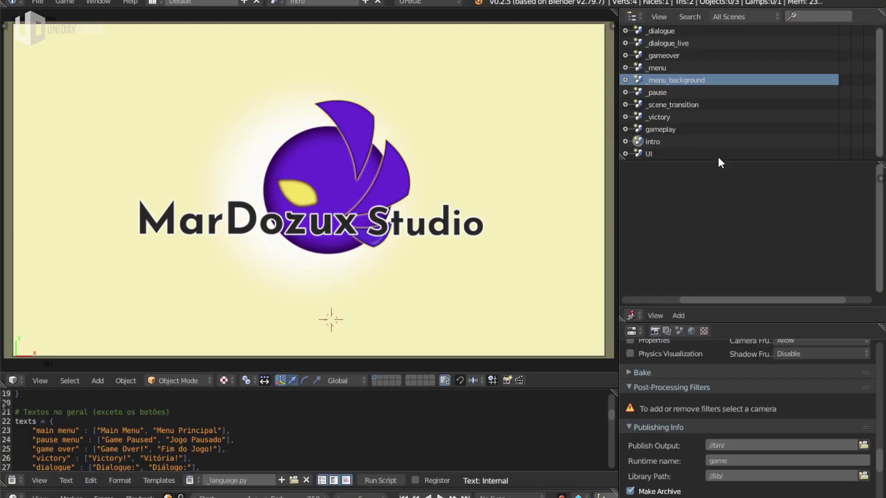
{"action": "left_click_drag", "start_coordinate": [722, 161], "coordinate": [720, 215]}
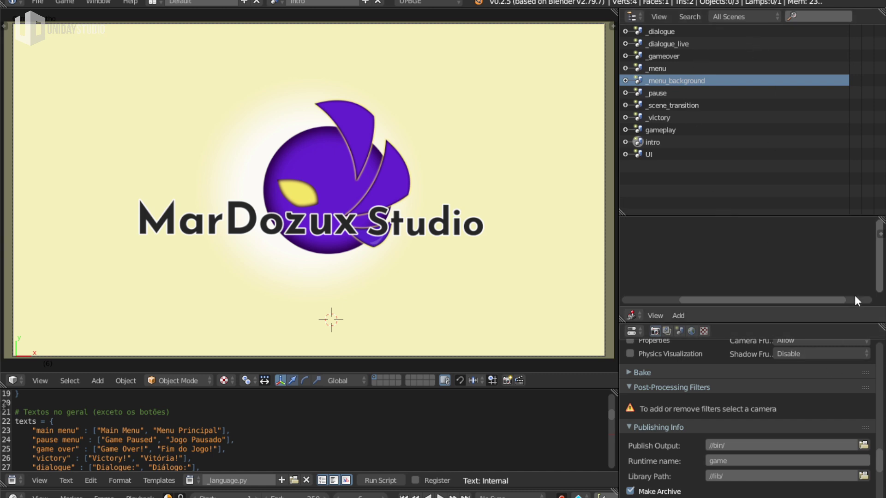
{"action": "left_click_drag", "start_coordinate": [873, 202], "coordinate": [656, 102]}
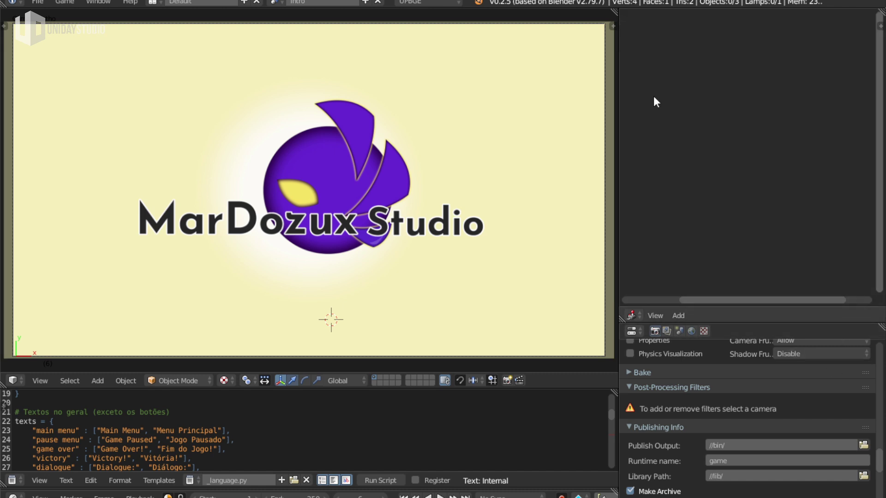
{"action": "left_click_drag", "start_coordinate": [3, 386], "coordinate": [119, 379]}
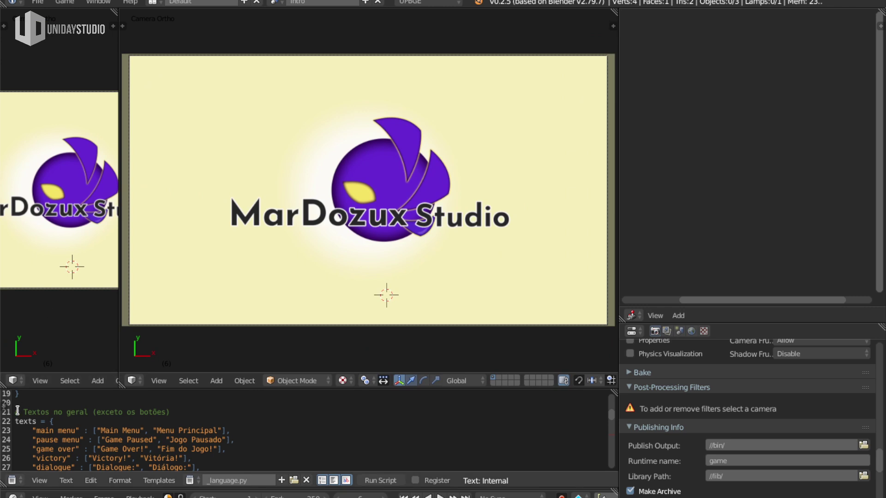
{"action": "left_click", "coordinate": [12, 379]}
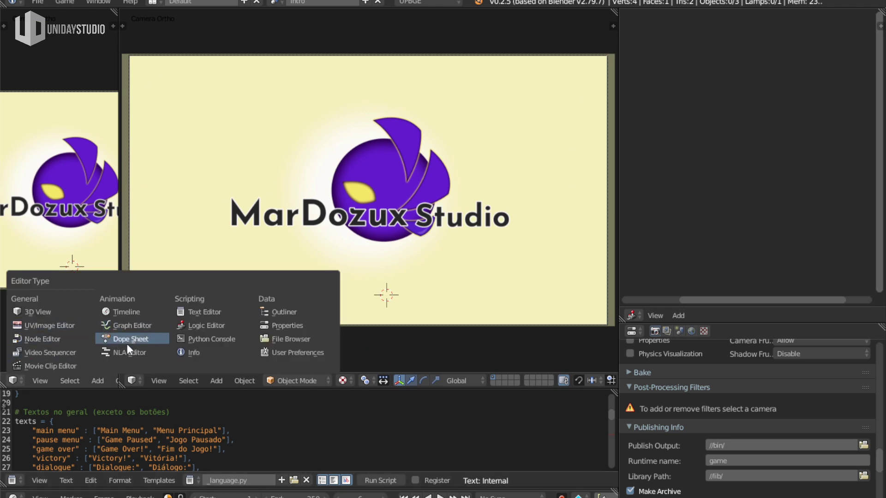
{"action": "left_click", "coordinate": [283, 311]}
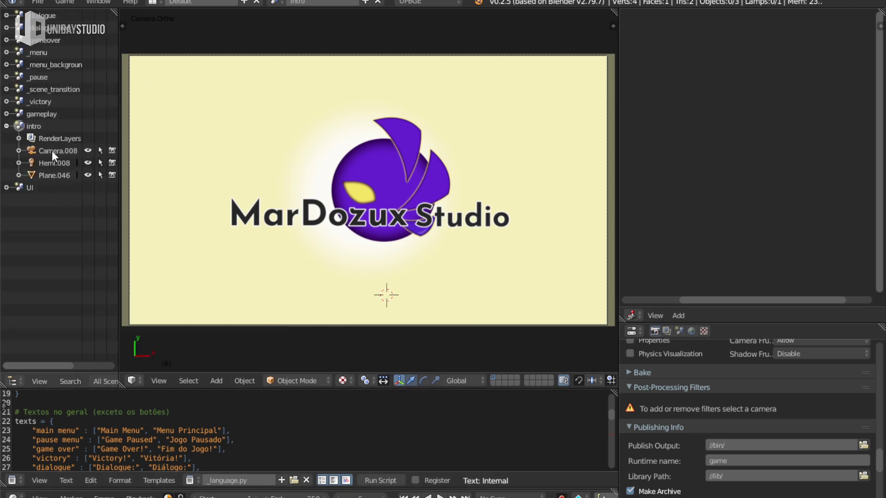
Switch to the 'gameplay' scene and orbit and zoom around its city level
{"action": "left_click", "coordinate": [43, 114]}
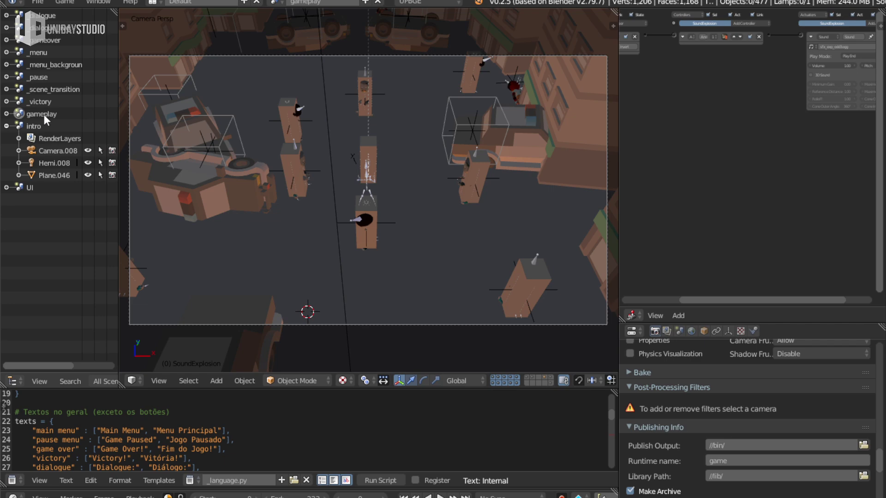
{"action": "middle_click_drag", "start_coordinate": [278, 213], "coordinate": [415, 196]}
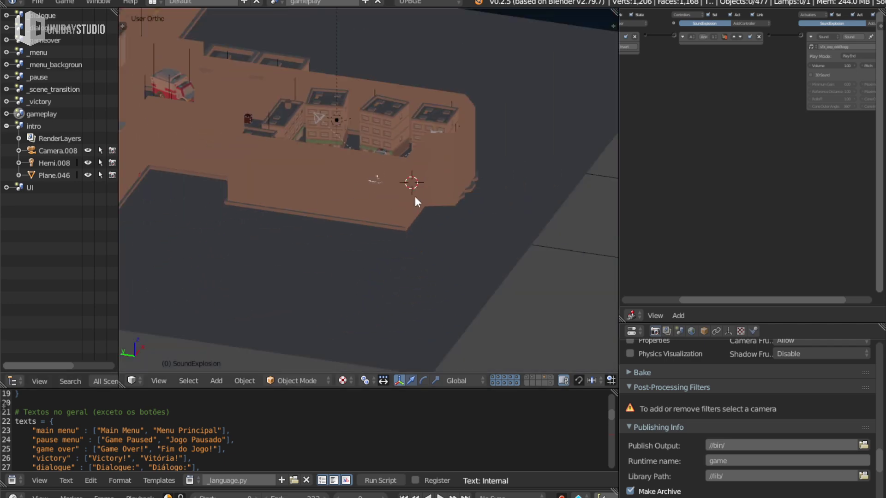
{"action": "scroll", "coordinate": [414, 195], "scroll_direction": "down", "scroll_amount": 4}
{"action": "mouse_move", "coordinate": [369, 237]}
{"action": "middle_mouse_down"}
{"action": "mouse_move", "coordinate": [347, 168]}
{"action": "mouse_move", "coordinate": [529, 315]}
{"action": "middle_mouse_up"}
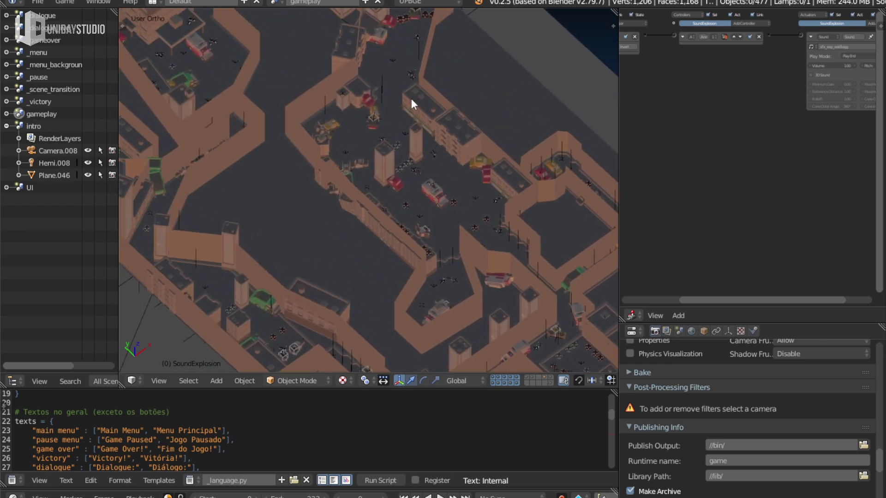
{"action": "middle_click_drag", "start_coordinate": [411, 99], "coordinate": [397, 205]}
{"action": "scroll", "coordinate": [472, 129], "scroll_direction": "up", "scroll_amount": 3}
{"action": "scroll", "coordinate": [462, 216], "scroll_direction": "up", "scroll_amount": 2}
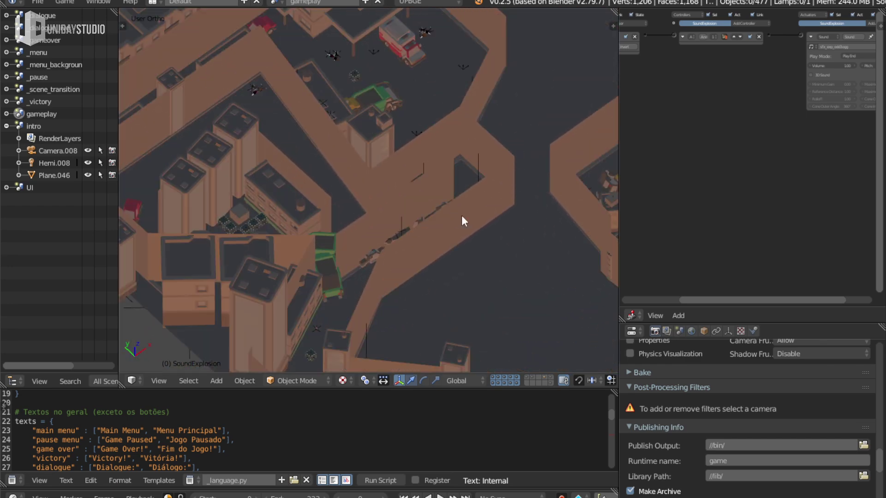
{"action": "scroll", "coordinate": [462, 215], "scroll_direction": "down", "scroll_amount": 4}
{"action": "mouse_move", "coordinate": [462, 215]}
{"action": "middle_mouse_down"}
{"action": "mouse_move", "coordinate": [395, 188]}
{"action": "mouse_move", "coordinate": [537, 239]}
{"action": "middle_mouse_up"}
{"action": "scroll", "coordinate": [472, 273], "scroll_direction": "up", "scroll_amount": 3}
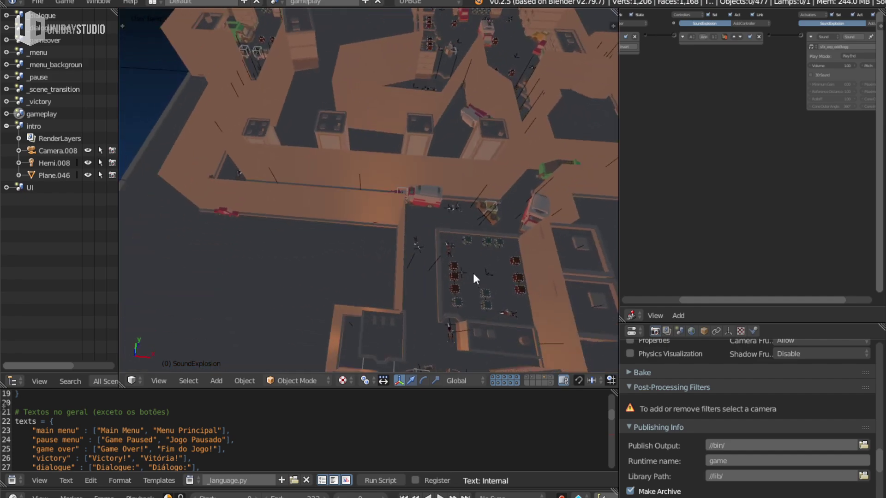
{"action": "mouse_move", "coordinate": [473, 277]}
{"action": "middle_mouse_down"}
{"action": "mouse_move", "coordinate": [401, 145]}
{"action": "mouse_move", "coordinate": [405, 262]}
{"action": "mouse_move", "coordinate": [303, 254]}
{"action": "mouse_move", "coordinate": [485, 200]}
{"action": "mouse_move", "coordinate": [417, 245]}
{"action": "mouse_move", "coordinate": [403, 227]}
{"action": "mouse_move", "coordinate": [450, 206]}
{"action": "middle_mouse_up"}
Toggle wireframe, then textured shading, and orbit down to a close top-down street view
{"action": "key", "text": "z"}
{"action": "key", "text": "z"}
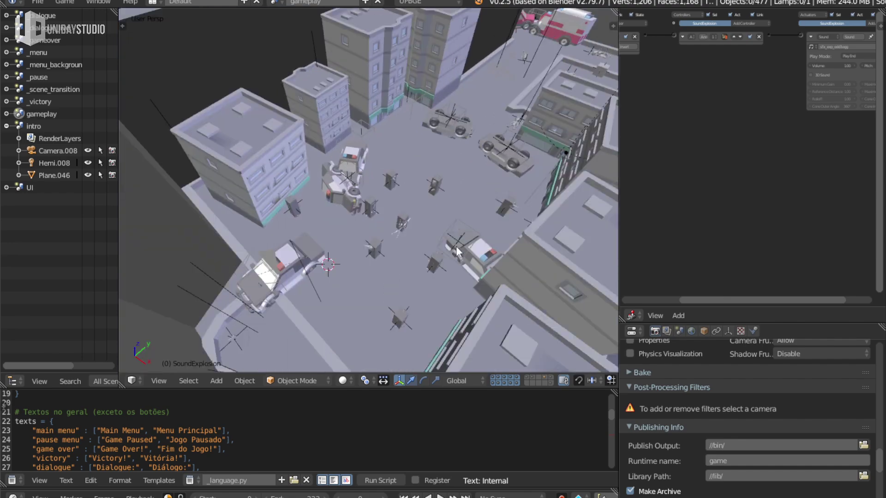
{"action": "scroll", "coordinate": [456, 249], "scroll_direction": "down", "scroll_amount": 3}
{"action": "scroll", "coordinate": [456, 245], "scroll_direction": "up", "scroll_amount": 3}
{"action": "key", "text": "alt+z"}
{"action": "mouse_move", "coordinate": [456, 245]}
{"action": "middle_mouse_down"}
{"action": "mouse_move", "coordinate": [491, 236]}
{"action": "mouse_move", "coordinate": [461, 253]}
{"action": "mouse_move", "coordinate": [482, 256]}
{"action": "mouse_move", "coordinate": [450, 250]}
{"action": "mouse_move", "coordinate": [410, 266]}
{"action": "mouse_move", "coordinate": [422, 185]}
{"action": "mouse_move", "coordinate": [409, 180]}
{"action": "mouse_move", "coordinate": [410, 188]}
{"action": "middle_mouse_up"}
Select LifeRecover.010, frame it, and orbit to a top-down view of the street
{"action": "right_click", "coordinate": [284, 152]}
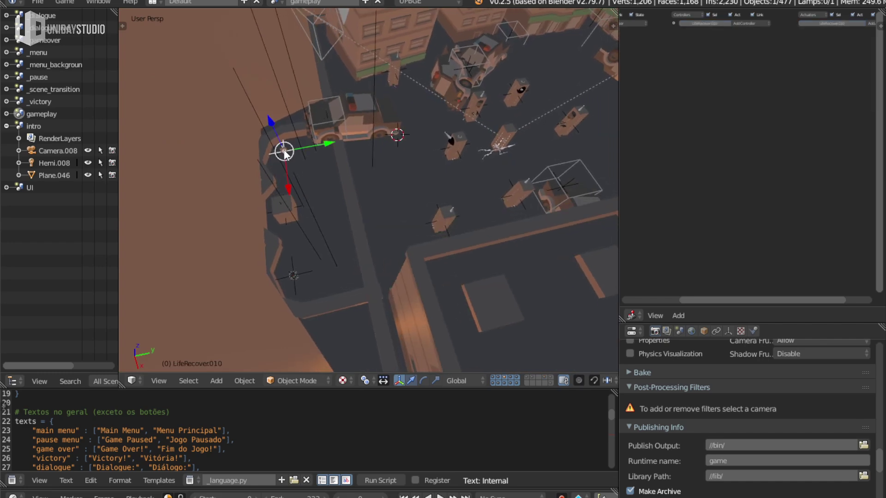
{"action": "scroll", "coordinate": [316, 171], "scroll_direction": "up", "scroll_amount": 3}
{"action": "key", "text": "KP_Decimal"}
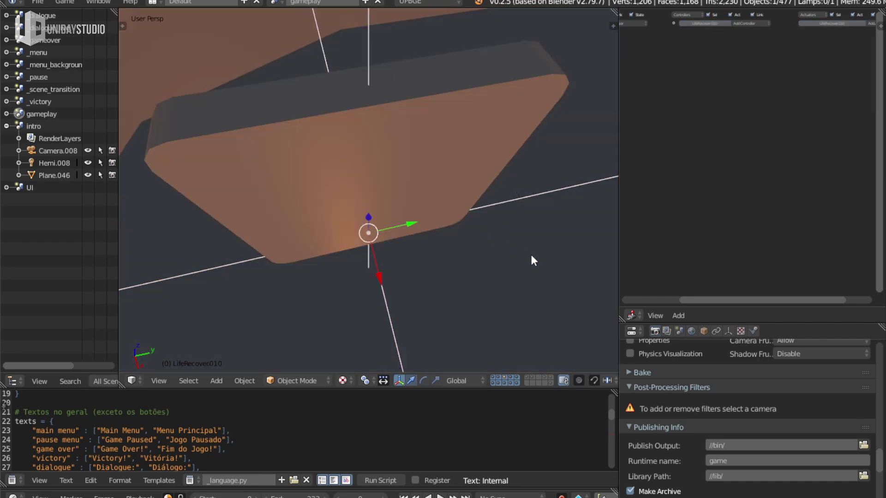
{"action": "mouse_move", "coordinate": [531, 257]}
{"action": "middle_mouse_down"}
{"action": "mouse_move", "coordinate": [283, 215]}
{"action": "mouse_move", "coordinate": [380, 212]}
{"action": "mouse_move", "coordinate": [325, 226]}
{"action": "mouse_move", "coordinate": [264, 214]}
{"action": "mouse_move", "coordinate": [308, 274]}
{"action": "mouse_move", "coordinate": [388, 227]}
{"action": "middle_mouse_up"}
{"action": "mouse_move", "coordinate": [289, 162]}
{"action": "middle_mouse_down"}
{"action": "mouse_move", "coordinate": [297, 156]}
{"action": "mouse_move", "coordinate": [471, 191]}
{"action": "mouse_move", "coordinate": [415, 270]}
{"action": "mouse_move", "coordinate": [580, 308]}
{"action": "mouse_move", "coordinate": [485, 212]}
{"action": "mouse_move", "coordinate": [501, 203]}
{"action": "mouse_move", "coordinate": [546, 213]}
{"action": "mouse_move", "coordinate": [504, 227]}
{"action": "mouse_move", "coordinate": [491, 262]}
{"action": "mouse_move", "coordinate": [404, 229]}
{"action": "mouse_move", "coordinate": [414, 217]}
{"action": "mouse_move", "coordinate": [496, 228]}
{"action": "middle_mouse_up"}
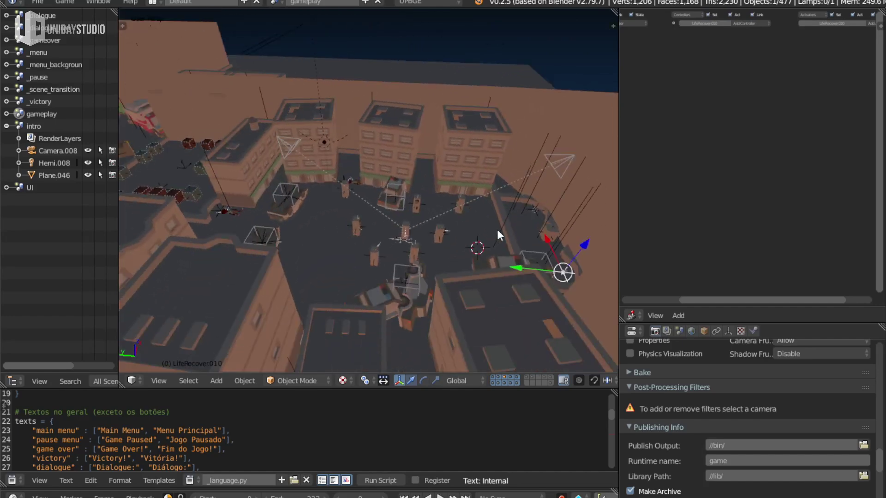
{"action": "scroll", "coordinate": [467, 230], "scroll_direction": "up", "scroll_amount": 5}
Inspect the walled block from an oblique angle in solid, then textured shading
{"action": "key", "text": "alt+z"}
{"action": "scroll", "coordinate": [466, 230], "scroll_direction": "down", "scroll_amount": 6}
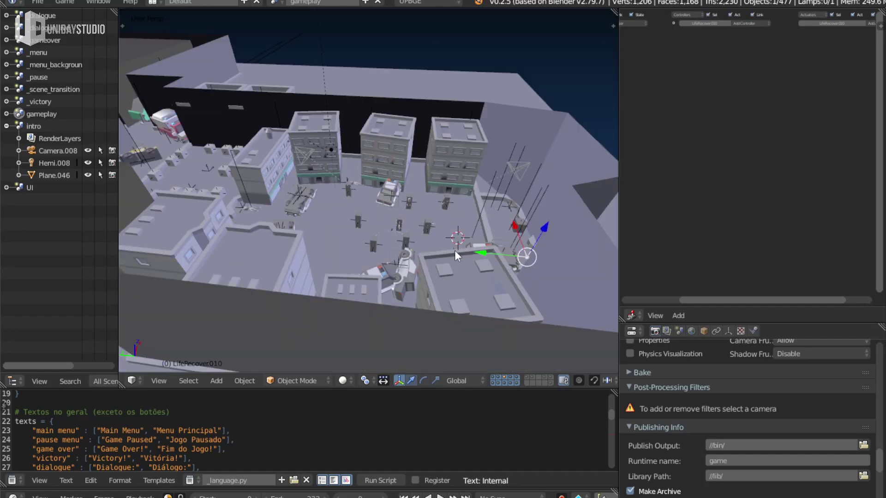
{"action": "mouse_move", "coordinate": [455, 250]}
{"action": "middle_mouse_down"}
{"action": "mouse_move", "coordinate": [443, 271]}
{"action": "mouse_move", "coordinate": [378, 239]}
{"action": "mouse_move", "coordinate": [517, 234]}
{"action": "mouse_move", "coordinate": [387, 227]}
{"action": "mouse_move", "coordinate": [339, 212]}
{"action": "mouse_move", "coordinate": [351, 245]}
{"action": "mouse_move", "coordinate": [328, 260]}
{"action": "mouse_move", "coordinate": [319, 209]}
{"action": "mouse_move", "coordinate": [522, 261]}
{"action": "mouse_move", "coordinate": [463, 284]}
{"action": "mouse_move", "coordinate": [375, 289]}
{"action": "mouse_move", "coordinate": [365, 265]}
{"action": "mouse_move", "coordinate": [424, 220]}
{"action": "mouse_move", "coordinate": [403, 212]}
{"action": "mouse_move", "coordinate": [406, 225]}
{"action": "middle_mouse_up"}
{"action": "key", "text": "alt+z"}
{"action": "scroll", "coordinate": [376, 277], "scroll_direction": "up", "scroll_amount": 4}
Select Empty.013 and look through the scene camera
{"action": "right_click", "coordinate": [326, 298]}
{"action": "scroll", "coordinate": [424, 220], "scroll_direction": "up", "scroll_amount": 3}
{"action": "scroll", "coordinate": [425, 220], "scroll_direction": "down", "scroll_amount": 2}
{"action": "key", "text": "KP_0"}
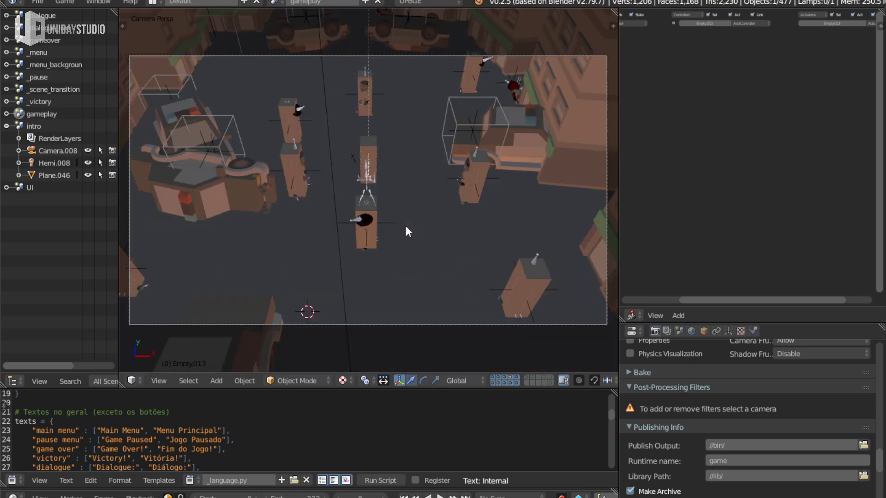
Fit the camera frame to the viewport and start the gameplay level with P
{"action": "key", "text": "Home"}
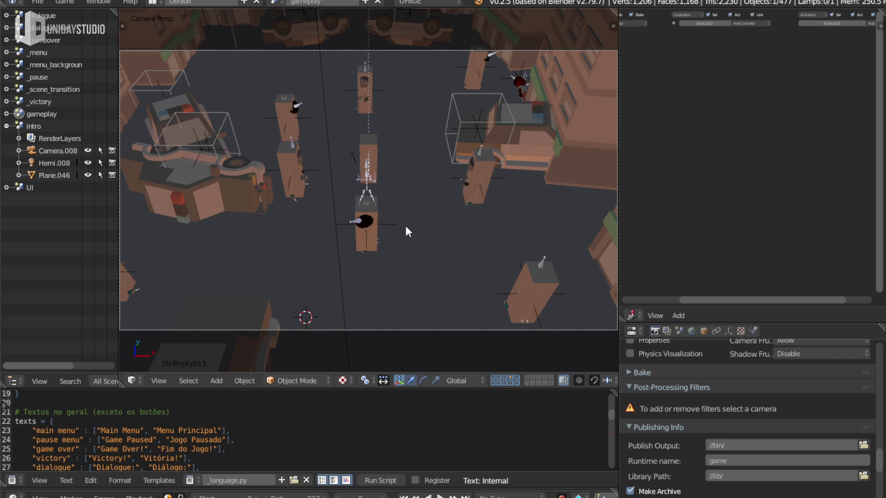
{"action": "key", "text": "p"}
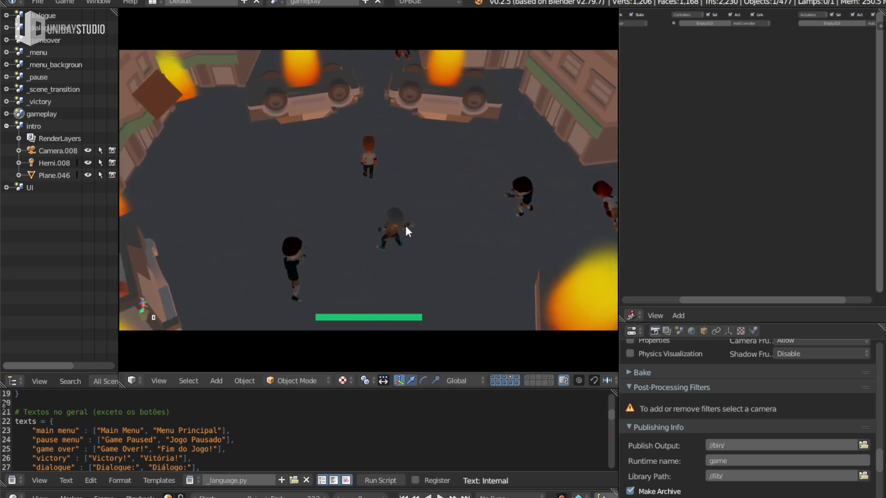
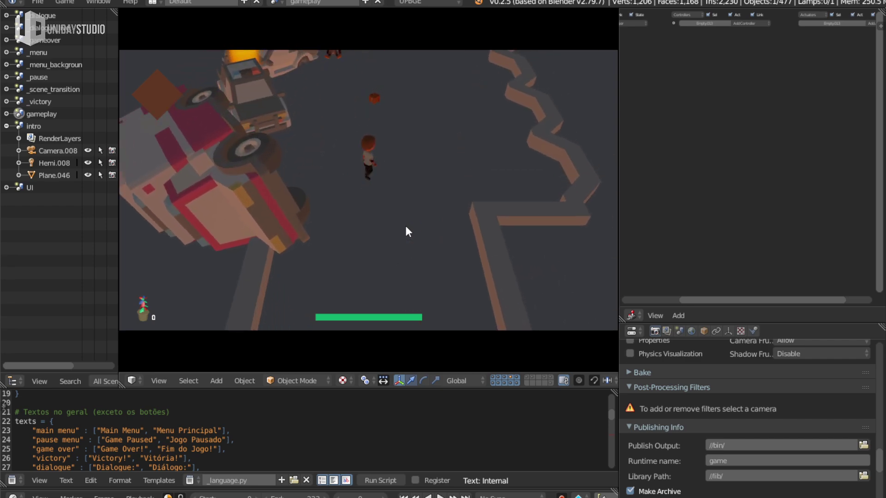
Pause the running playtest, quit to the editor, and orbit and zoom over the city level
{"action": "key", "text": "Escape"}
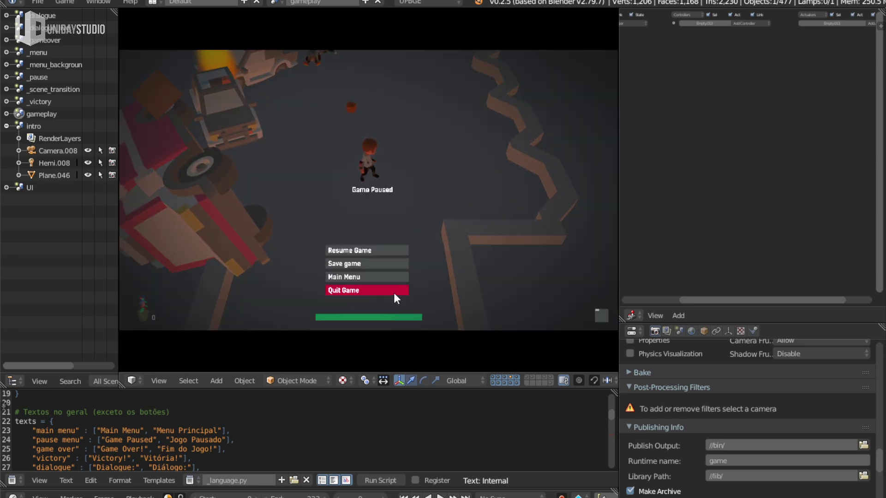
{"action": "left_click", "coordinate": [394, 292]}
{"action": "mouse_move", "coordinate": [411, 220]}
{"action": "middle_mouse_down"}
{"action": "mouse_move", "coordinate": [489, 147]}
{"action": "mouse_move", "coordinate": [443, 219]}
{"action": "mouse_move", "coordinate": [377, 248]}
{"action": "mouse_move", "coordinate": [442, 266]}
{"action": "middle_mouse_up"}
{"action": "scroll", "coordinate": [489, 147], "scroll_direction": "up", "scroll_amount": 3}
{"action": "scroll", "coordinate": [433, 267], "scroll_direction": "up", "scroll_amount": 2}
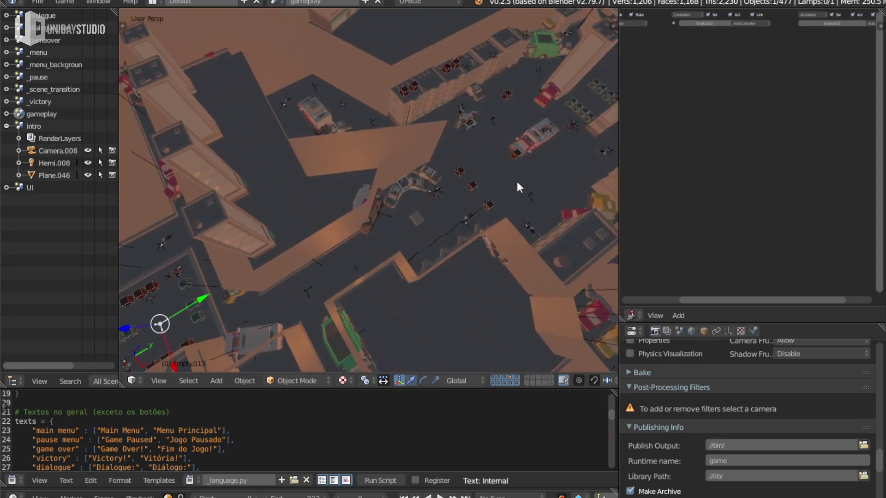
Orbit toward the ambulance and crates and show the components and game properties panel
{"action": "middle_click_drag", "start_coordinate": [518, 186], "coordinate": [370, 178]}
{"action": "scroll", "coordinate": [444, 195], "scroll_direction": "up", "scroll_amount": 3}
{"action": "mouse_move", "coordinate": [445, 196]}
{"action": "middle_mouse_down"}
{"action": "mouse_move", "coordinate": [484, 154]}
{"action": "mouse_move", "coordinate": [520, 136]}
{"action": "mouse_move", "coordinate": [419, 212]}
{"action": "middle_mouse_up"}
{"action": "scroll", "coordinate": [442, 175], "scroll_direction": "up", "scroll_amount": 1}
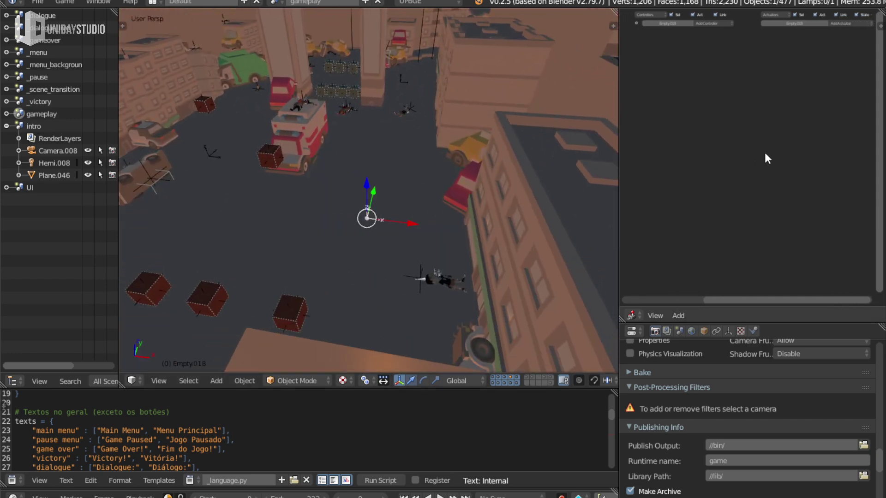
{"action": "left_click", "coordinate": [878, 29]}
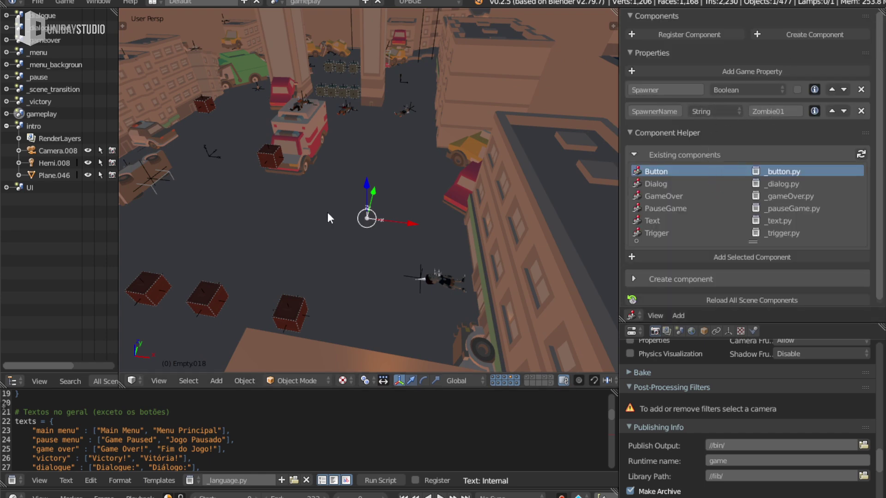
{"action": "mouse_move", "coordinate": [328, 217]}
{"action": "middle_mouse_down"}
{"action": "mouse_move", "coordinate": [340, 251]}
{"action": "mouse_move", "coordinate": [378, 257]}
{"action": "mouse_move", "coordinate": [401, 297]}
{"action": "mouse_move", "coordinate": [358, 119]}
{"action": "mouse_move", "coordinate": [419, 259]}
{"action": "mouse_move", "coordinate": [346, 263]}
{"action": "mouse_move", "coordinate": [326, 251]}
{"action": "mouse_move", "coordinate": [327, 281]}
{"action": "middle_mouse_up"}
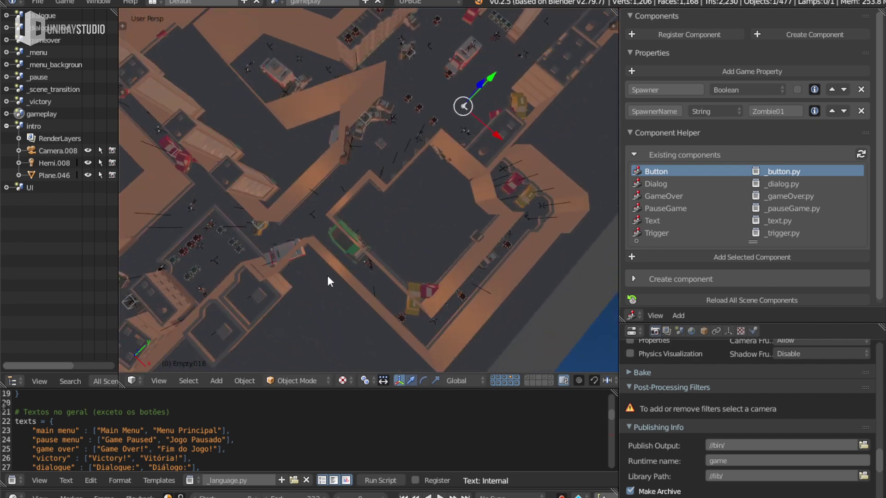
{"action": "scroll", "coordinate": [402, 280], "scroll_direction": "up", "scroll_amount": 1}
{"action": "scroll", "coordinate": [402, 280], "scroll_direction": "up", "scroll_amount": 2}
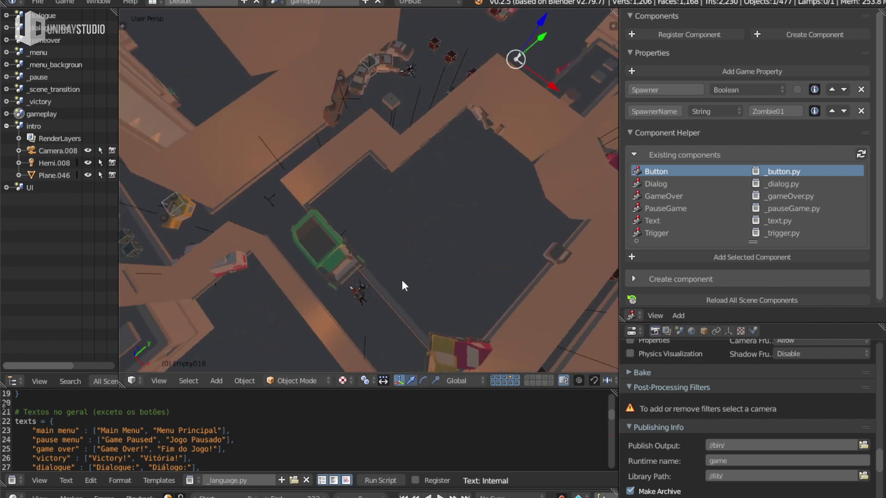
{"action": "middle_click_drag", "start_coordinate": [402, 282], "coordinate": [387, 96]}
Select and frame unlockSkillJump.001, check it in wireframe, then isolate it in local view
{"action": "left_click", "coordinate": [382, 99]}
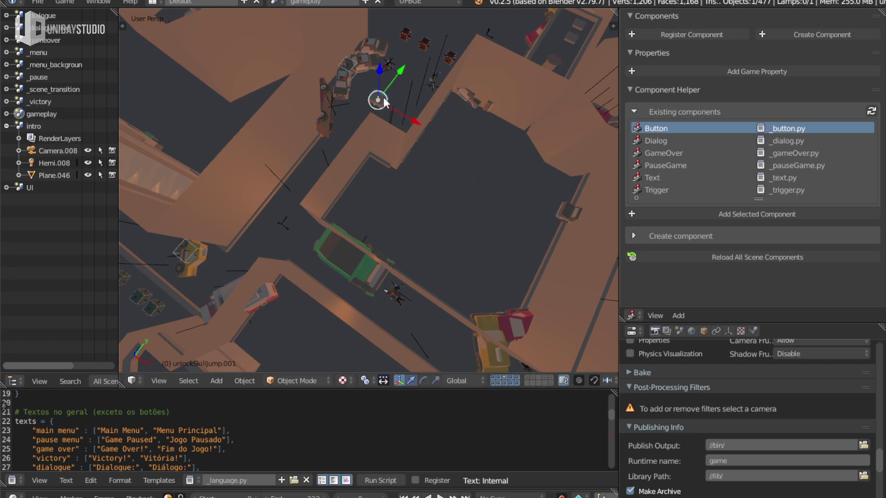
{"action": "key", "text": "KP_Decimal"}
{"action": "mouse_move", "coordinate": [431, 185]}
{"action": "middle_mouse_down"}
{"action": "mouse_move", "coordinate": [483, 137]}
{"action": "mouse_move", "coordinate": [369, 178]}
{"action": "middle_mouse_up"}
{"action": "key", "text": "g"}
{"action": "key", "text": "z"}
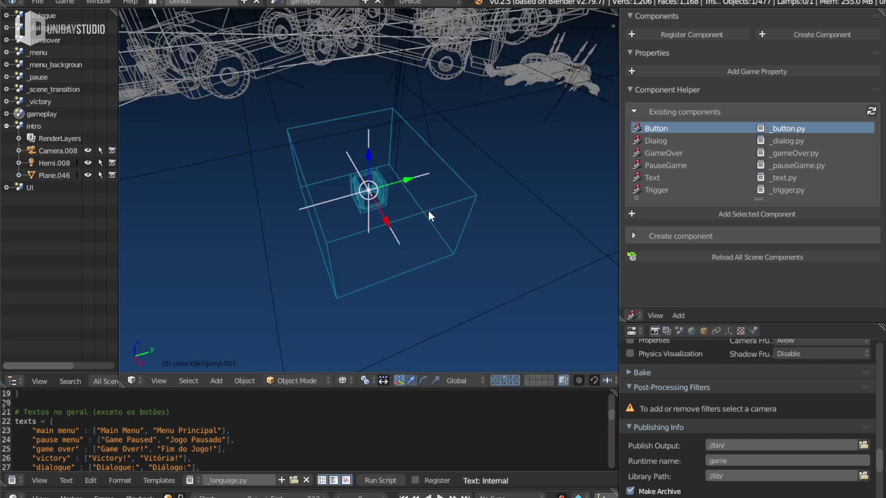
{"action": "mouse_move", "coordinate": [428, 210]}
{"action": "middle_mouse_down"}
{"action": "mouse_move", "coordinate": [449, 196]}
{"action": "mouse_move", "coordinate": [361, 199]}
{"action": "middle_mouse_up"}
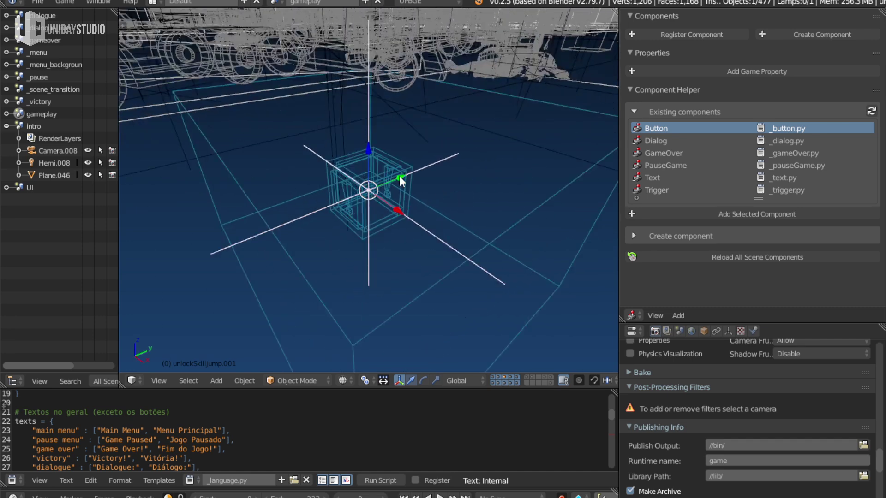
{"action": "key", "text": "alt+z"}
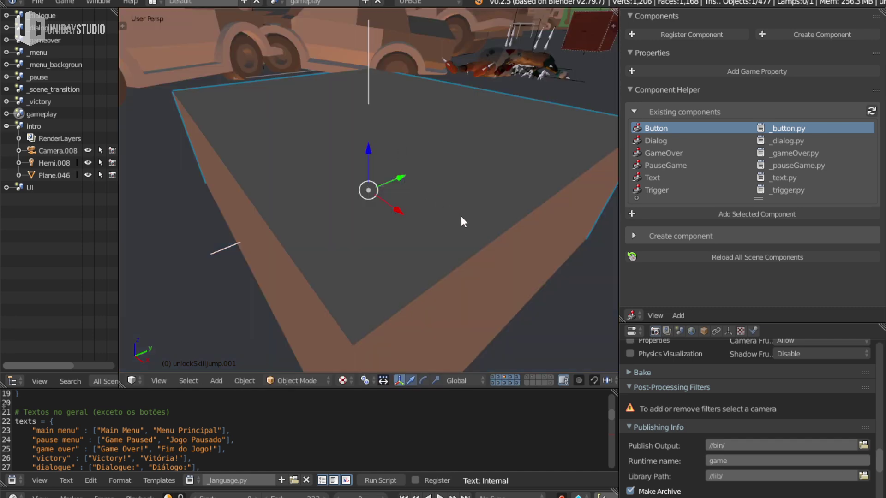
{"action": "key", "text": "KP_Divide"}
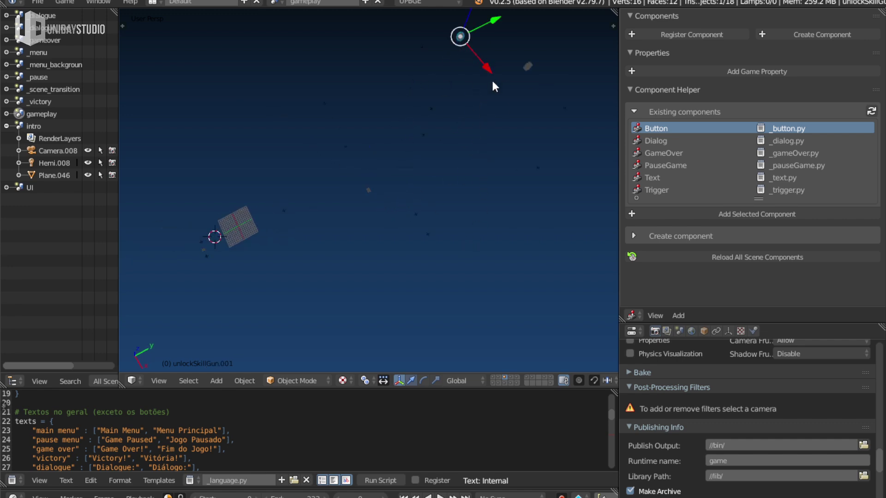
Inspect TriggerUnlocBalls, LifeRecover003 and another small object in the isolated view
{"action": "right_click", "coordinate": [526, 69]}
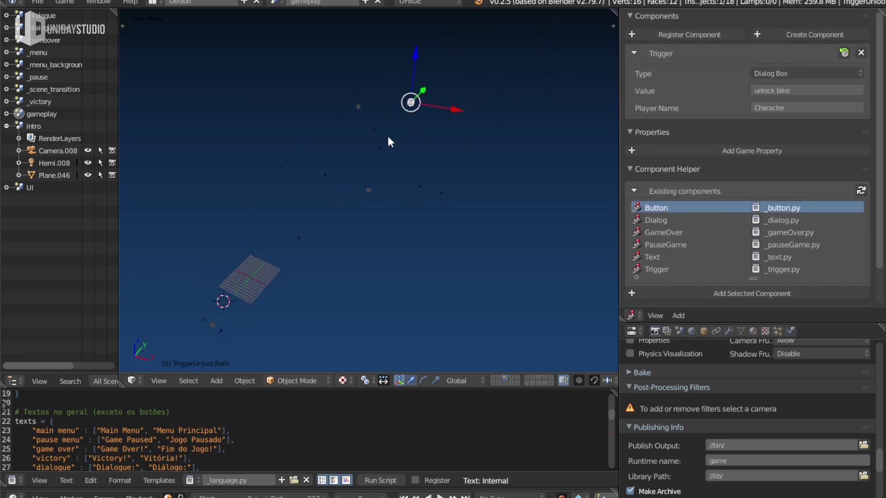
{"action": "right_click", "coordinate": [295, 171]}
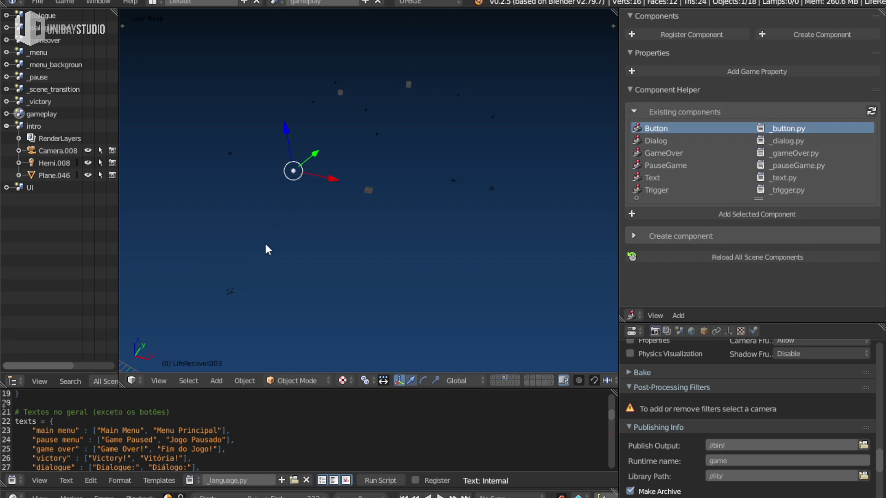
{"action": "key", "text": "a"}
{"action": "middle_click_drag", "start_coordinate": [278, 268], "coordinate": [315, 209]}
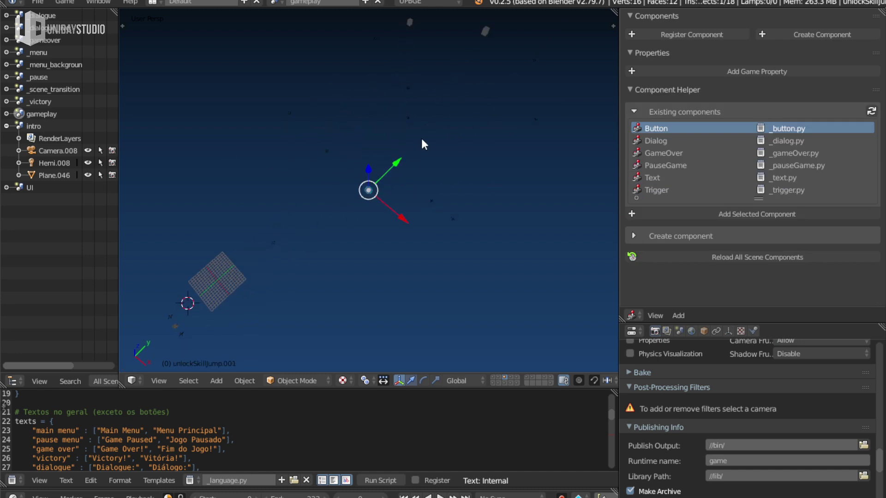
{"action": "right_click", "coordinate": [489, 33]}
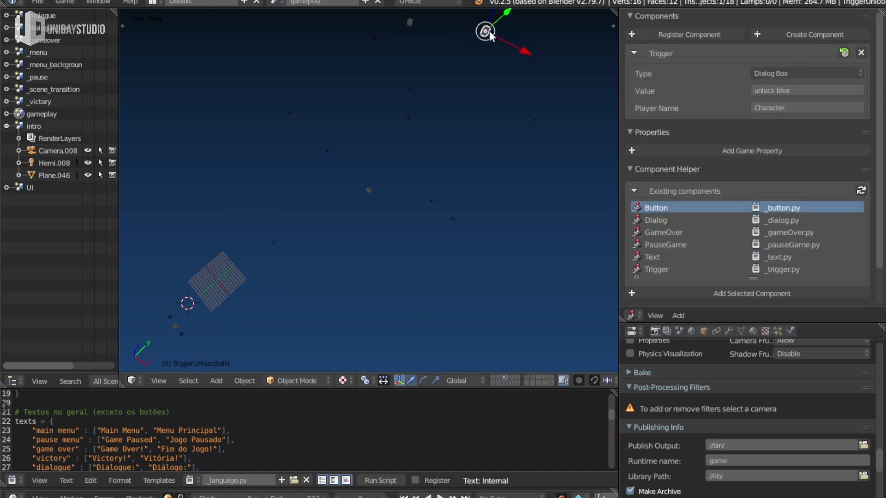
{"action": "right_click", "coordinate": [368, 190]}
Show layer 2 with the bat objects, then bring up the recent files list
{"action": "key", "text": "2"}
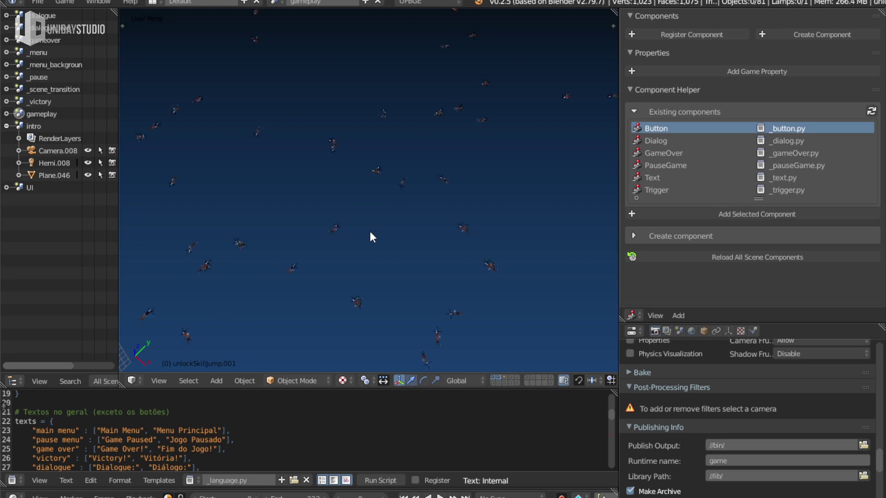
{"action": "middle_click_drag", "start_coordinate": [358, 227], "coordinate": [379, 225]}
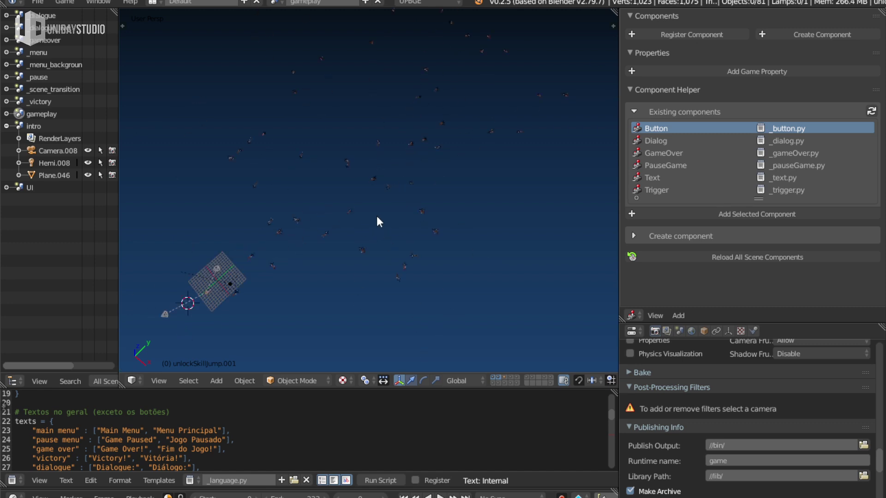
{"action": "key", "text": "ctrl+shift+o"}
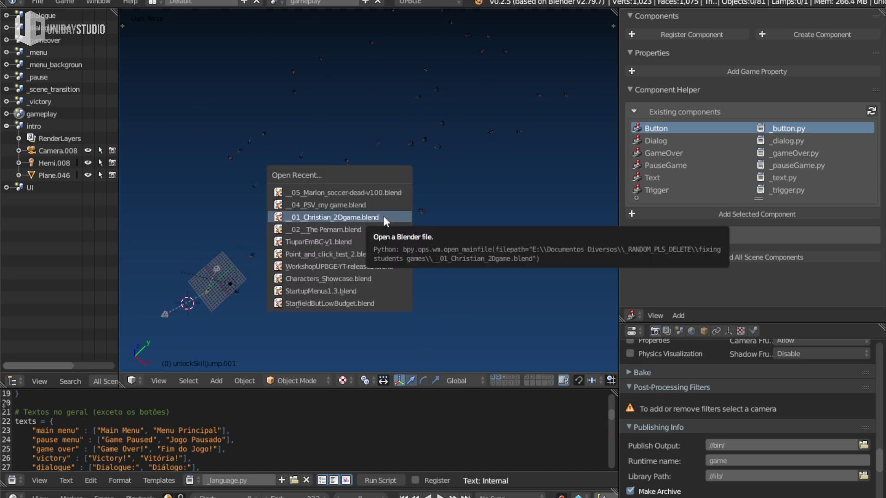
Load the recent .blend project, make the left split an Outliner, and select the gameplay scene
{"action": "left_click", "coordinate": [383, 217]}
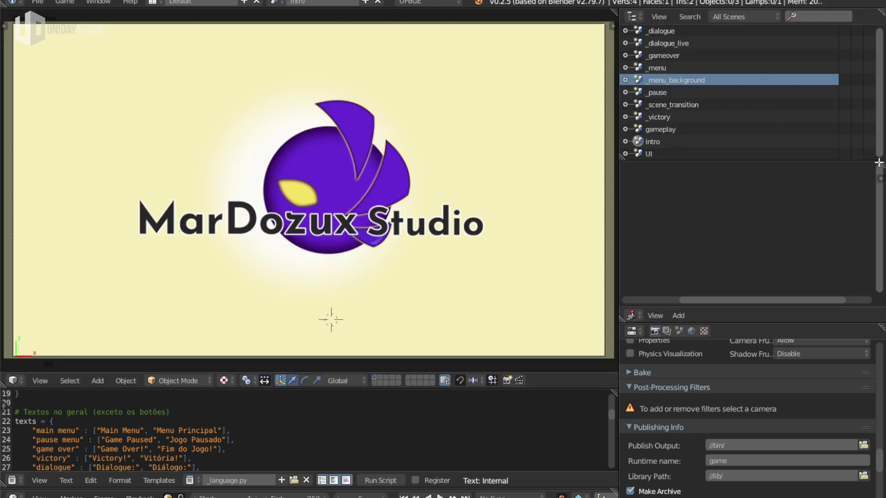
{"action": "mouse_move", "coordinate": [880, 171]}
{"action": "left_mouse_down"}
{"action": "mouse_move", "coordinate": [535, 18]}
{"action": "mouse_move", "coordinate": [109, 69]}
{"action": "left_mouse_up"}
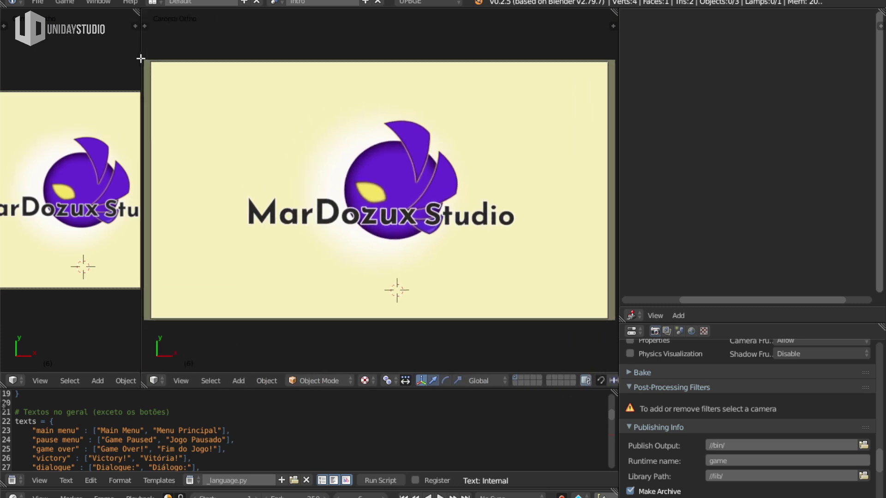
{"action": "left_click", "coordinate": [13, 381]}
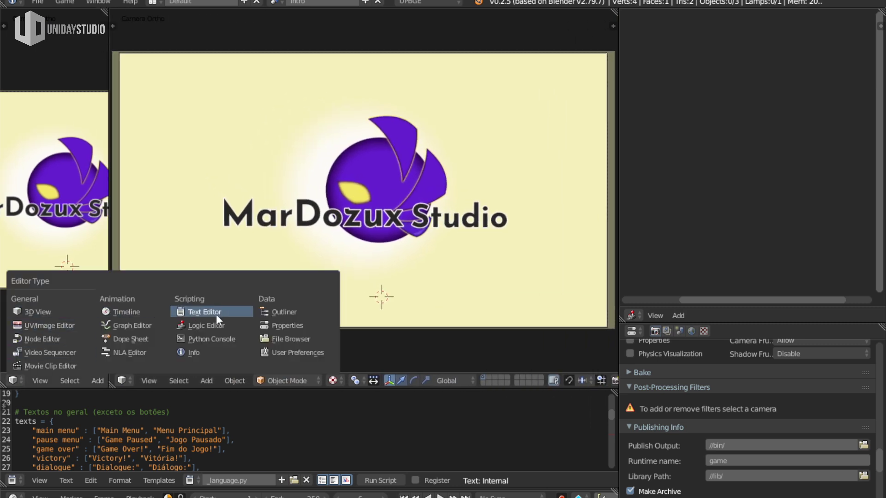
{"action": "left_click", "coordinate": [271, 311]}
{"action": "left_click", "coordinate": [46, 111]}
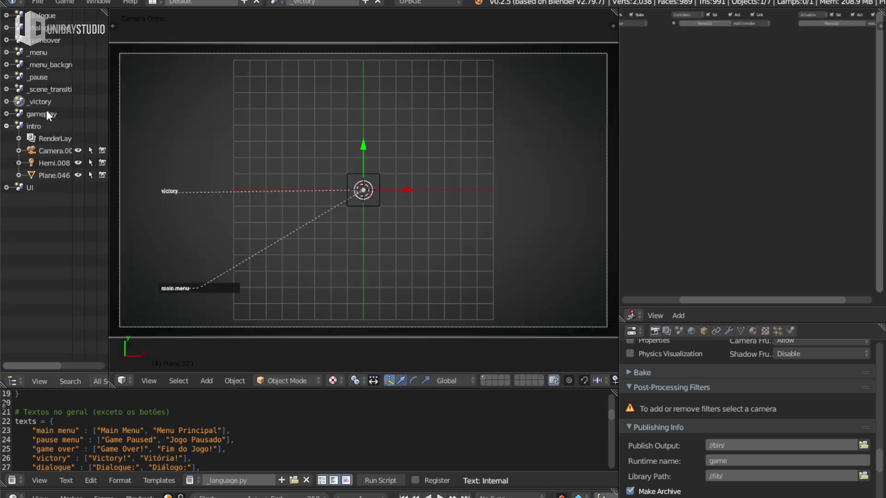
Get a perspective overview of the gameplay level and select Character to view its logic bricks
{"action": "middle_click_drag", "start_coordinate": [415, 286], "coordinate": [391, 253]}
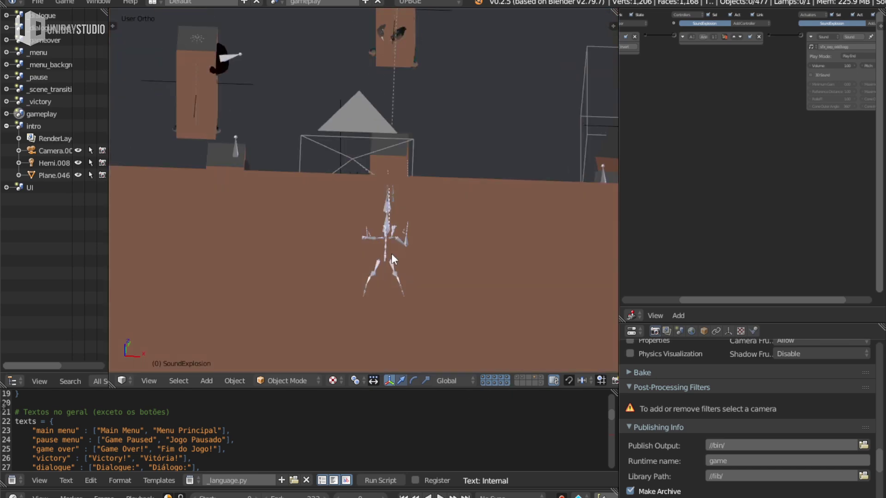
{"action": "scroll", "coordinate": [382, 232], "scroll_direction": "down", "scroll_amount": 5}
{"action": "scroll", "coordinate": [438, 186], "scroll_direction": "down", "scroll_amount": 4}
{"action": "middle_click_drag", "start_coordinate": [439, 186], "coordinate": [415, 185]}
{"action": "key", "text": "KP_5"}
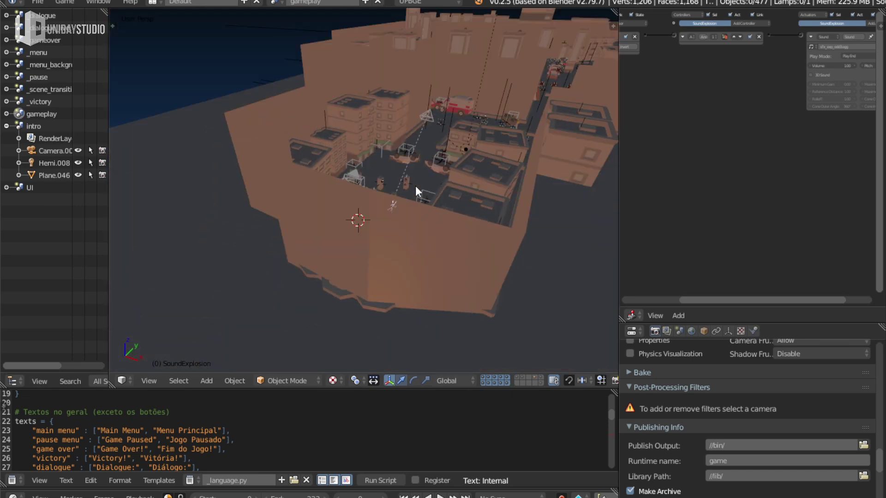
{"action": "scroll", "coordinate": [399, 228], "scroll_direction": "up", "scroll_amount": 5}
{"action": "scroll", "coordinate": [467, 240], "scroll_direction": "up", "scroll_amount": 3}
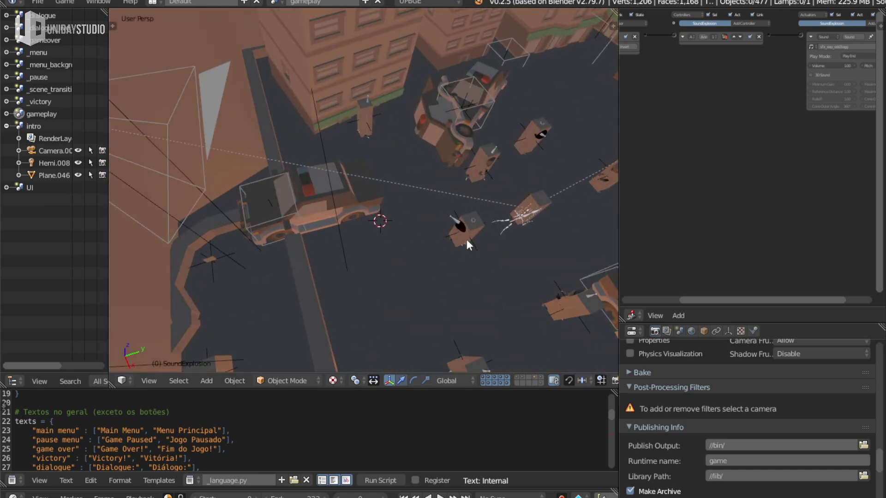
{"action": "right_click", "coordinate": [524, 213]}
{"action": "scroll", "coordinate": [805, 74], "scroll_direction": "up", "scroll_amount": 3}
{"action": "middle_click_drag", "start_coordinate": [805, 75], "coordinate": [687, 96]}
{"action": "scroll", "coordinate": [345, 229], "scroll_direction": "down", "scroll_amount": 3}
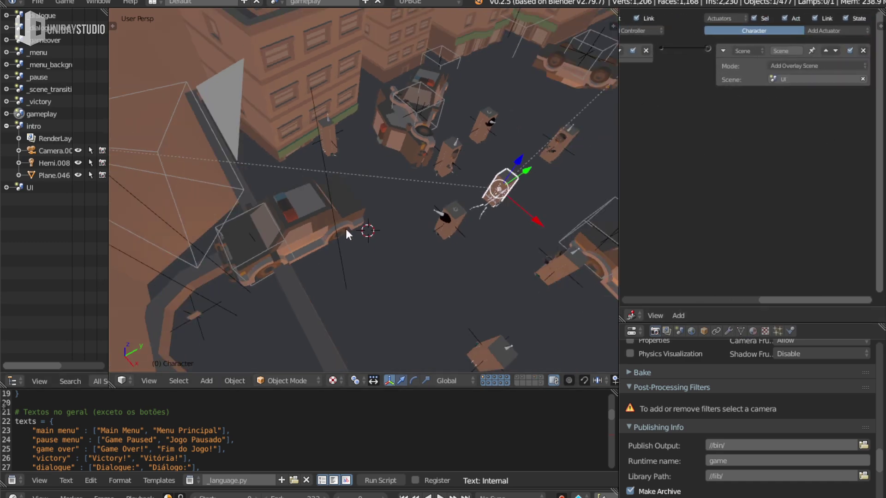
Select and frame the unlockSkillJump.001 box, show its components, then switch to an empty layer
{"action": "mouse_move", "coordinate": [345, 229]}
{"action": "middle_mouse_down"}
{"action": "mouse_move", "coordinate": [491, 206]}
{"action": "mouse_move", "coordinate": [484, 220]}
{"action": "mouse_move", "coordinate": [451, 207]}
{"action": "mouse_move", "coordinate": [259, 192]}
{"action": "middle_mouse_up"}
{"action": "scroll", "coordinate": [340, 267], "scroll_direction": "up", "scroll_amount": 2}
{"action": "scroll", "coordinate": [504, 331], "scroll_direction": "down", "scroll_amount": 3}
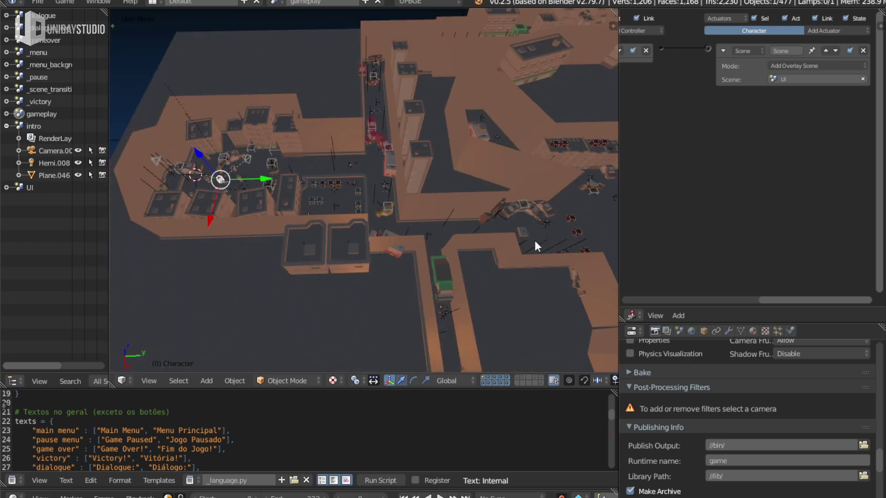
{"action": "mouse_move", "coordinate": [535, 240]}
{"action": "middle_mouse_down"}
{"action": "mouse_move", "coordinate": [309, 172]}
{"action": "mouse_move", "coordinate": [301, 237]}
{"action": "mouse_move", "coordinate": [425, 195]}
{"action": "mouse_move", "coordinate": [378, 240]}
{"action": "mouse_move", "coordinate": [408, 248]}
{"action": "mouse_move", "coordinate": [458, 211]}
{"action": "mouse_move", "coordinate": [480, 245]}
{"action": "mouse_move", "coordinate": [368, 235]}
{"action": "mouse_move", "coordinate": [461, 277]}
{"action": "middle_mouse_up"}
{"action": "right_click", "coordinate": [352, 237]}
{"action": "key", "text": "KP_Decimal"}
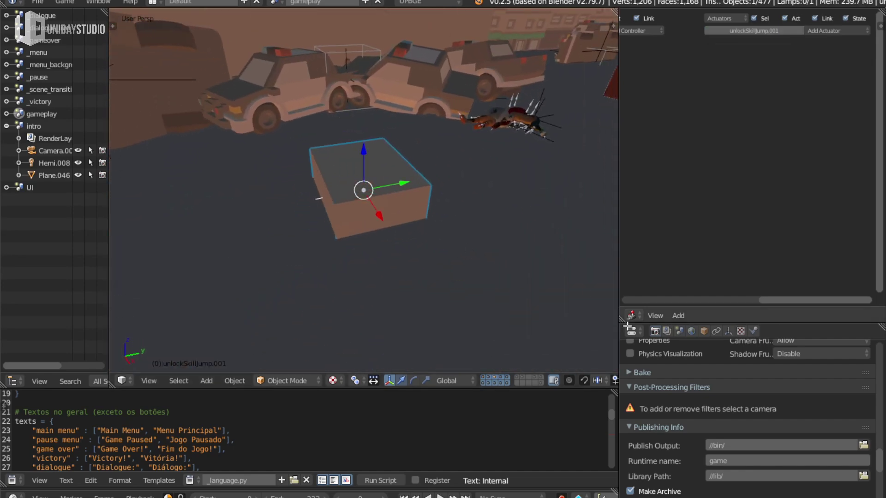
{"action": "left_click", "coordinate": [876, 27]}
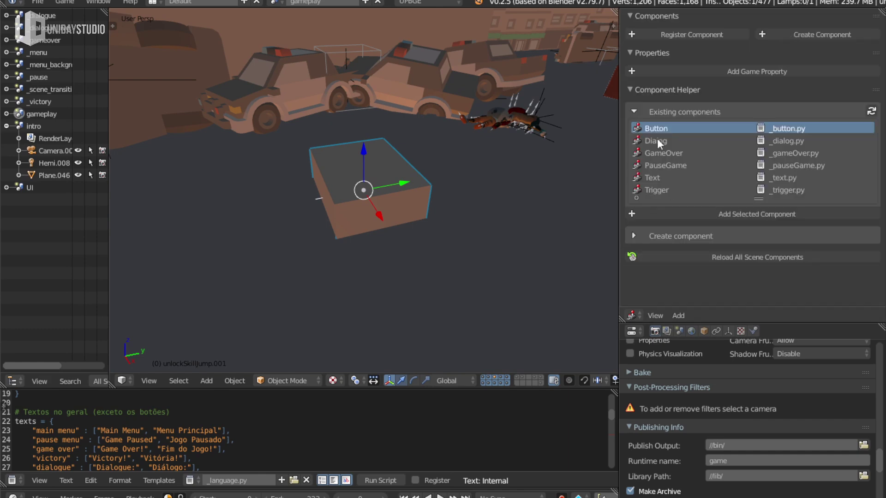
{"action": "scroll", "coordinate": [385, 213], "scroll_direction": "up", "scroll_amount": 2}
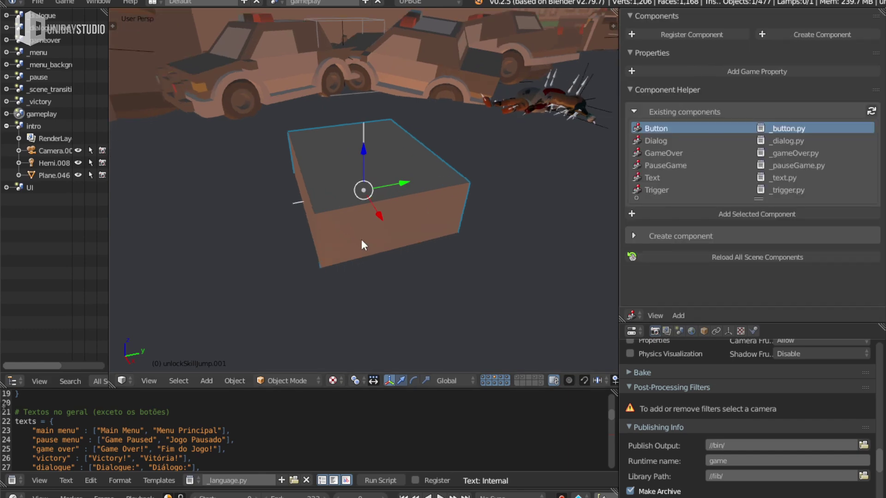
{"action": "scroll", "coordinate": [361, 240], "scroll_direction": "up", "scroll_amount": 3}
{"action": "left_click", "coordinate": [542, 378]}
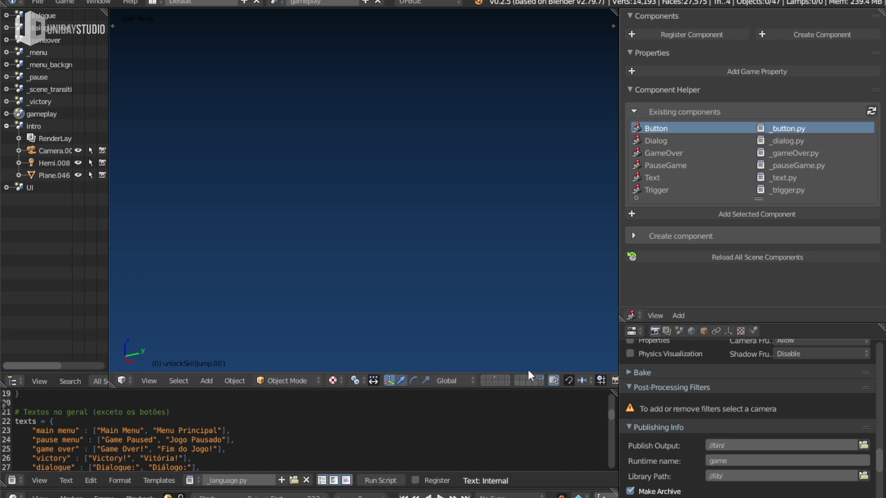
Select all, fit the view, and inspect the skyscraper8 and large_buildingB buildings
{"action": "key", "text": "a"}
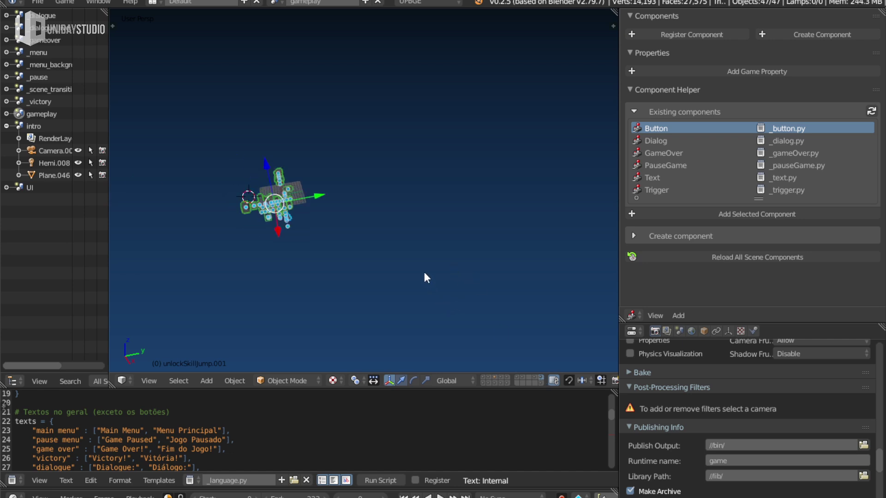
{"action": "key", "text": "Home"}
{"action": "right_click", "coordinate": [386, 209]}
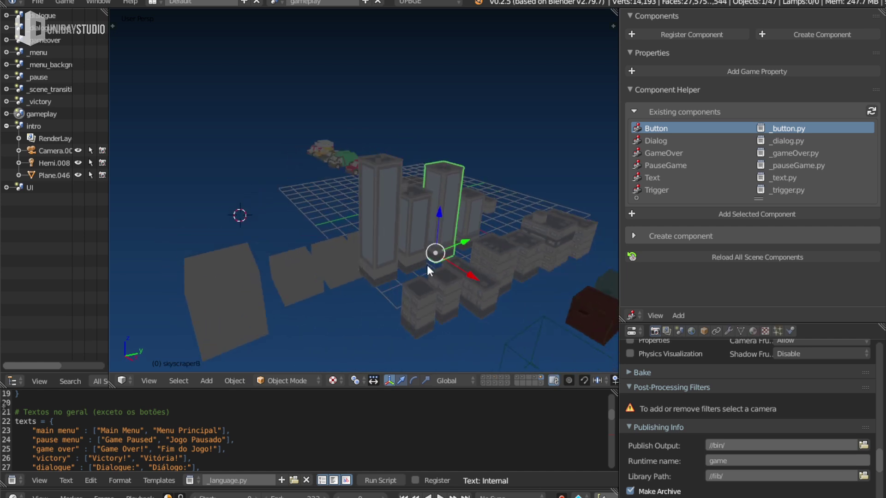
{"action": "middle_click_drag", "start_coordinate": [385, 209], "coordinate": [475, 278]}
{"action": "scroll", "coordinate": [466, 309], "scroll_direction": "up", "scroll_amount": 3}
{"action": "right_click", "coordinate": [466, 310]}
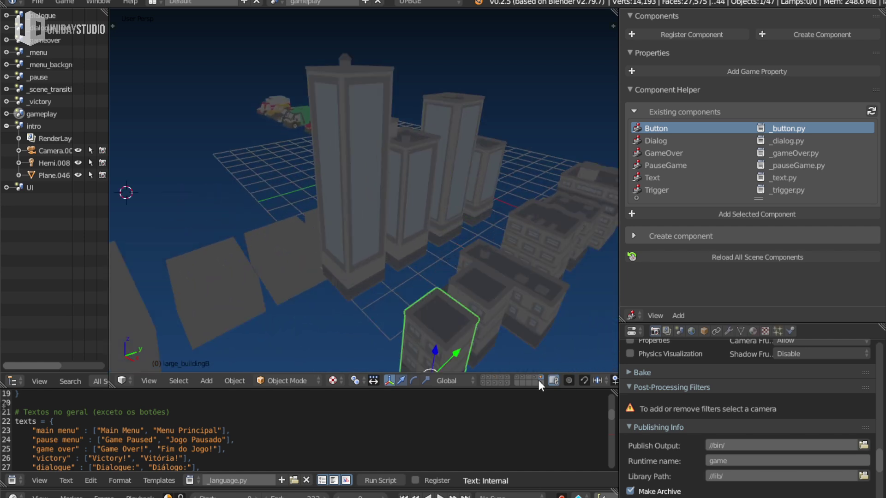
Browse single layers: the grid plane, the characters and pillars, and the lone lamp
{"action": "left_click", "coordinate": [536, 378]}
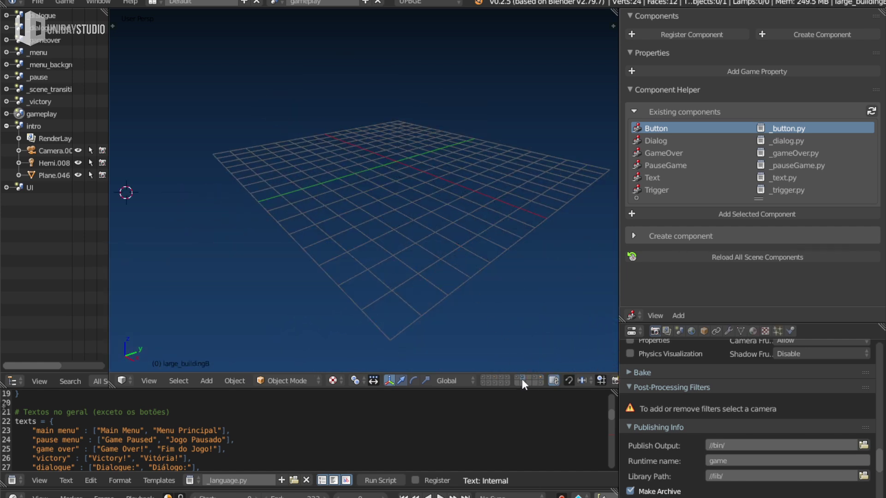
{"action": "left_click", "coordinate": [522, 378]}
{"action": "scroll", "coordinate": [422, 215], "scroll_direction": "down", "scroll_amount": 4}
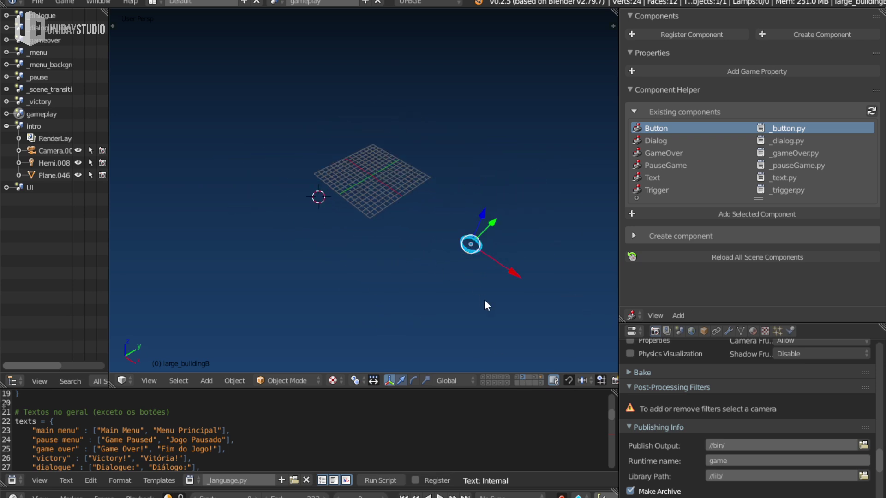
{"action": "scroll", "coordinate": [463, 272], "scroll_direction": "up", "scroll_amount": 3}
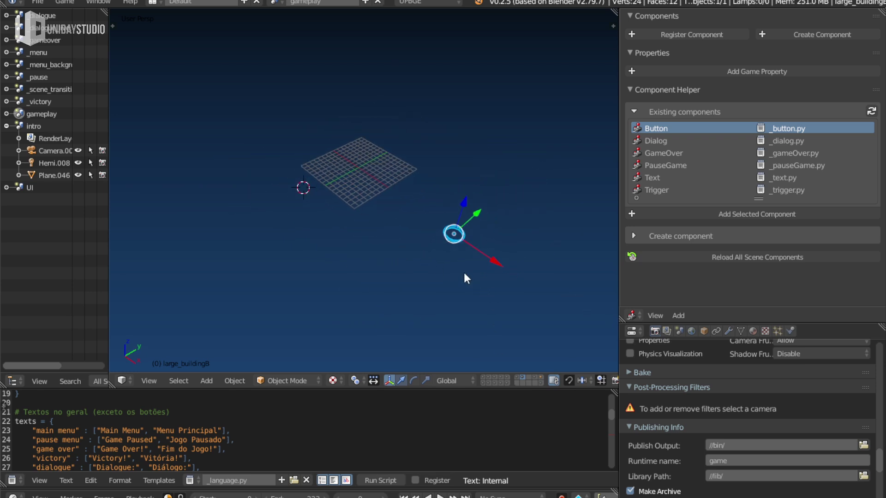
{"action": "left_click", "coordinate": [518, 378]}
{"action": "scroll", "coordinate": [334, 151], "scroll_direction": "up", "scroll_amount": 2}
{"action": "scroll", "coordinate": [361, 138], "scroll_direction": "up", "scroll_amount": 2}
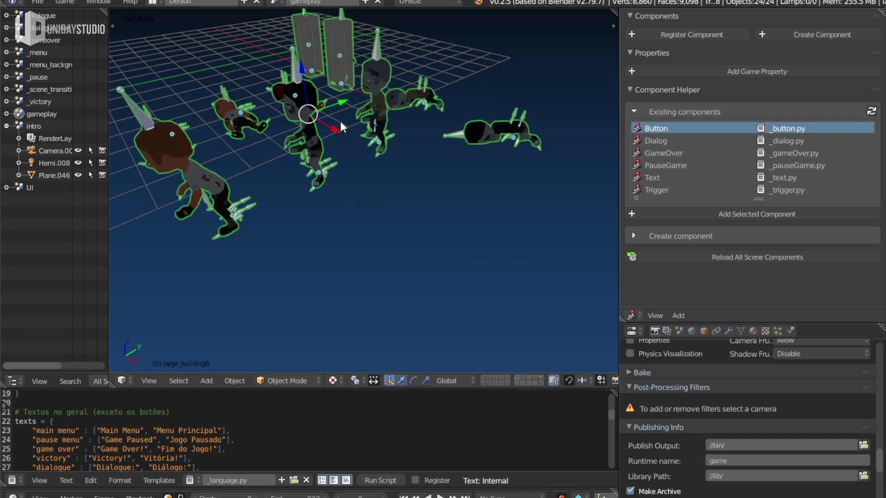
{"action": "middle_click_drag", "start_coordinate": [342, 127], "coordinate": [379, 163]}
{"action": "left_click", "coordinate": [541, 381]}
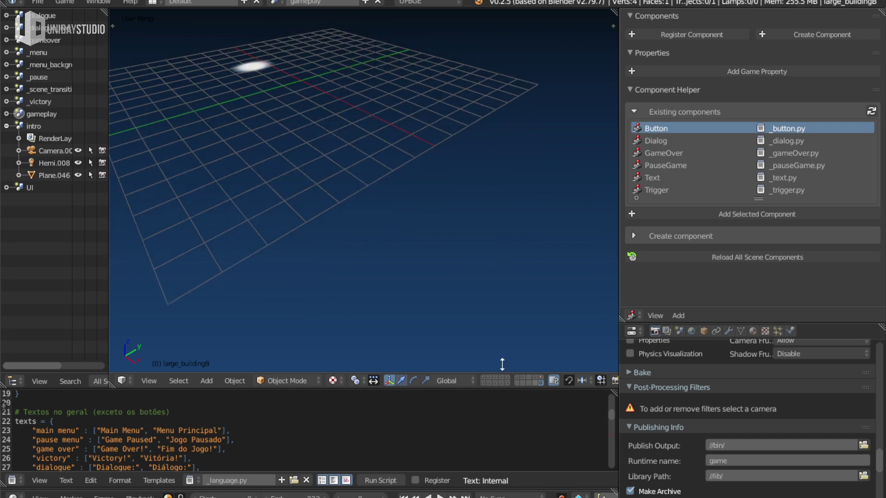
{"action": "scroll", "coordinate": [297, 103], "scroll_direction": "down", "scroll_amount": 3}
{"action": "right_click", "coordinate": [304, 131]}
{"action": "middle_click_drag", "start_coordinate": [334, 151], "coordinate": [415, 259]}
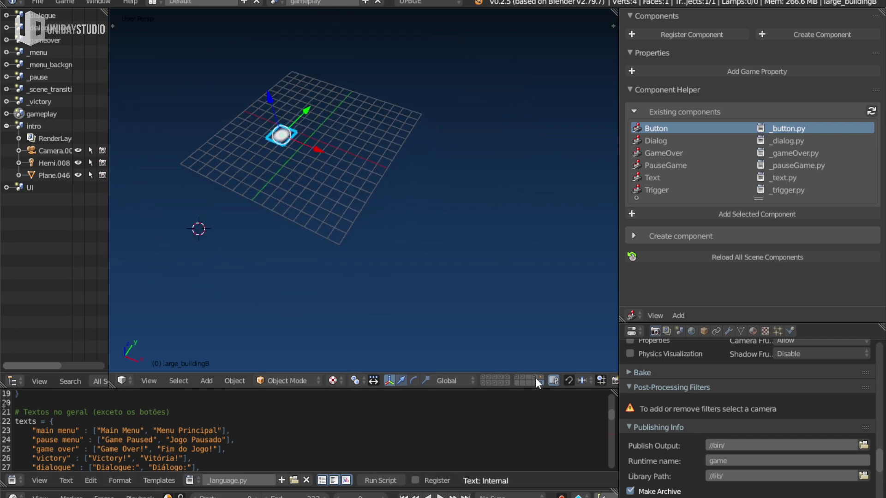
Show the cone and buildings layers together and select RockBlock to view its Particle settings
{"action": "left_click", "coordinate": [535, 377]}
{"action": "key", "text": "a"}
{"action": "scroll", "coordinate": [406, 212], "scroll_direction": "down", "scroll_amount": 2}
{"action": "left_click", "coordinate": [536, 377], "text": "shift"}
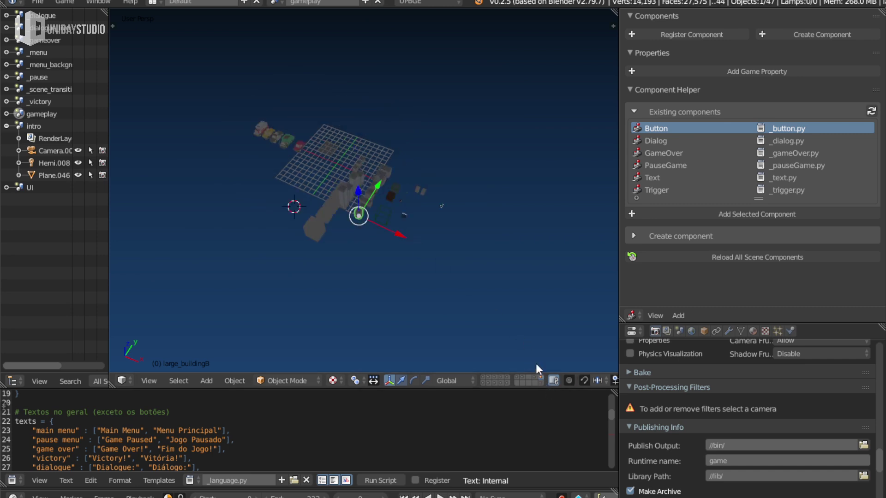
{"action": "key", "text": "a"}
{"action": "key", "text": "a"}
{"action": "scroll", "coordinate": [358, 201], "scroll_direction": "up", "scroll_amount": 1}
{"action": "scroll", "coordinate": [358, 201], "scroll_direction": "up", "scroll_amount": 4}
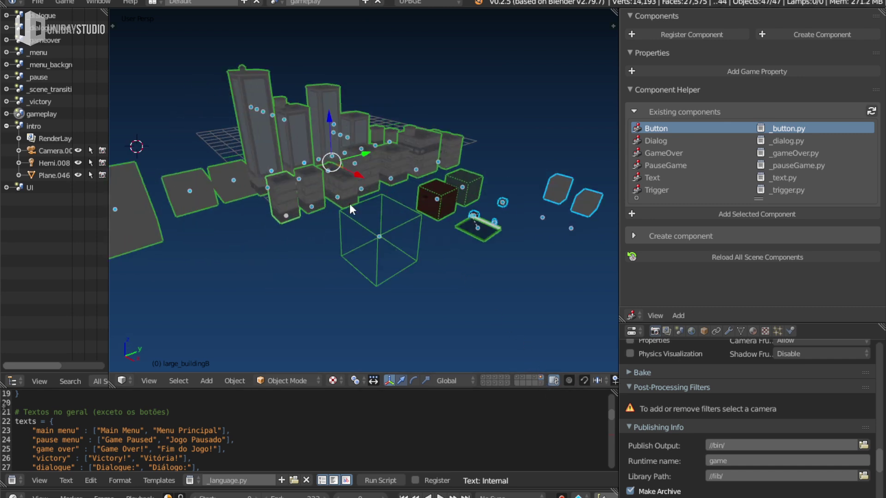
{"action": "right_click", "coordinate": [461, 184]}
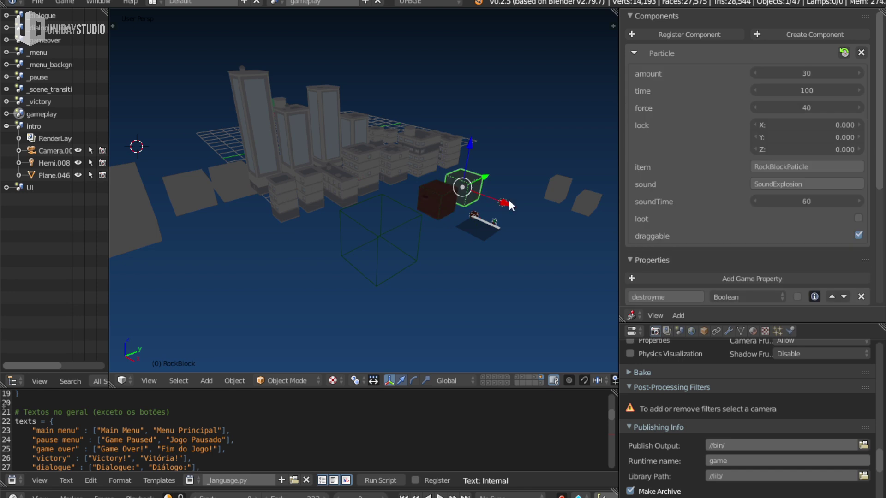
In wireframe, select the zombieDamage cube, then frame the trigger cube Cube.004
{"action": "scroll", "coordinate": [517, 206], "scroll_direction": "down", "scroll_amount": 1}
{"action": "right_click", "coordinate": [527, 196]}
{"action": "key", "text": "z"}
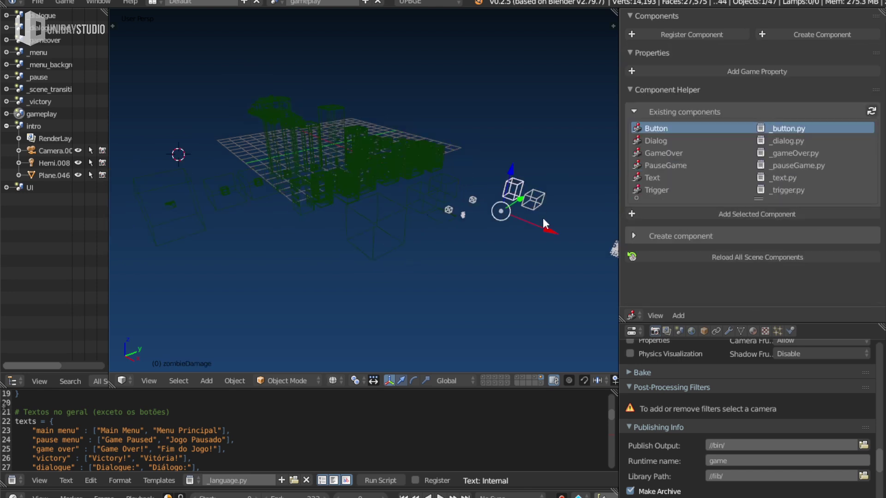
{"action": "middle_click_drag", "start_coordinate": [543, 218], "coordinate": [545, 267]}
{"action": "scroll", "coordinate": [545, 267], "scroll_direction": "down", "scroll_amount": 1}
{"action": "right_click", "coordinate": [262, 232]}
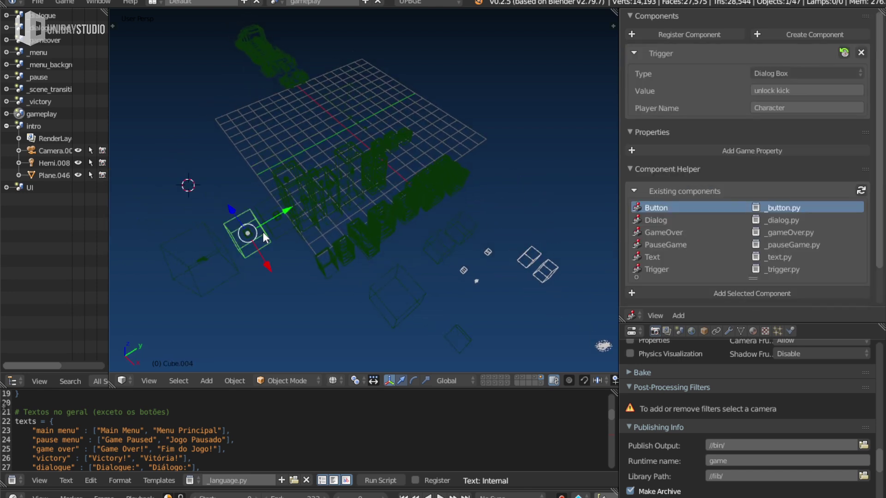
{"action": "key", "text": "KP_Decimal"}
{"action": "mouse_move", "coordinate": [262, 232]}
{"action": "middle_mouse_down"}
{"action": "mouse_move", "coordinate": [428, 236]}
{"action": "mouse_move", "coordinate": [454, 257]}
{"action": "middle_mouse_up"}
{"action": "key", "text": "z"}
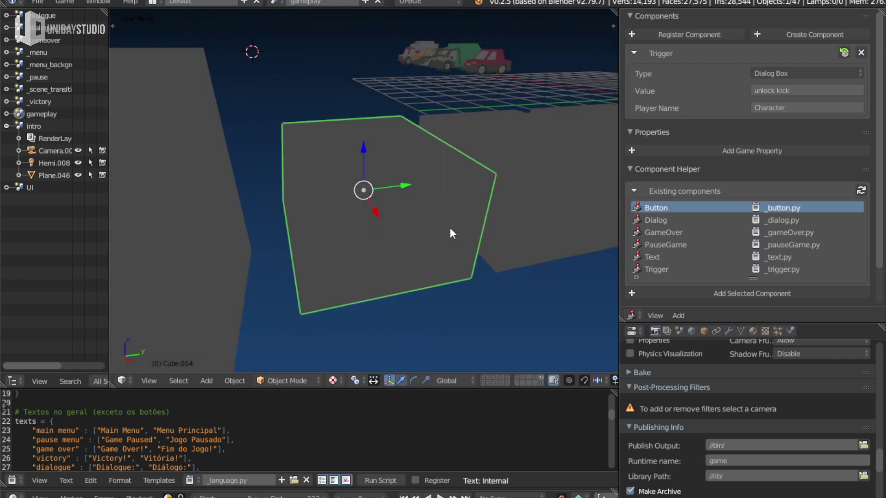
{"action": "key", "text": "z"}
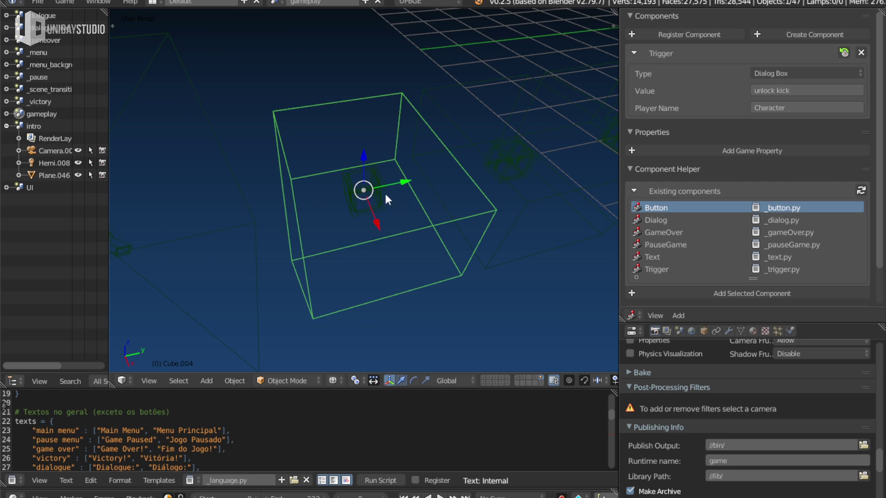
Select and frame unlockSkillKick to check its kick property, and enlarge the text editor
{"action": "right_click", "coordinate": [385, 194]}
{"action": "key", "text": "KP_Decimal"}
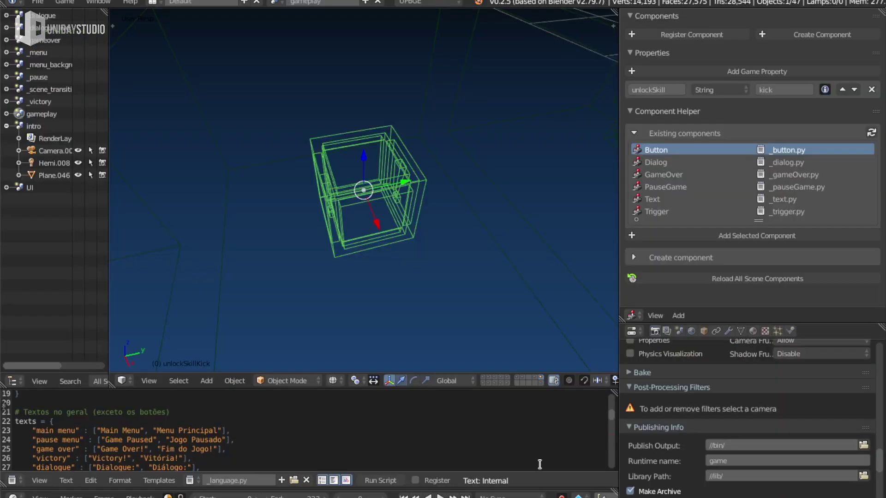
{"action": "left_click_drag", "start_coordinate": [195, 488], "coordinate": [195, 487]}
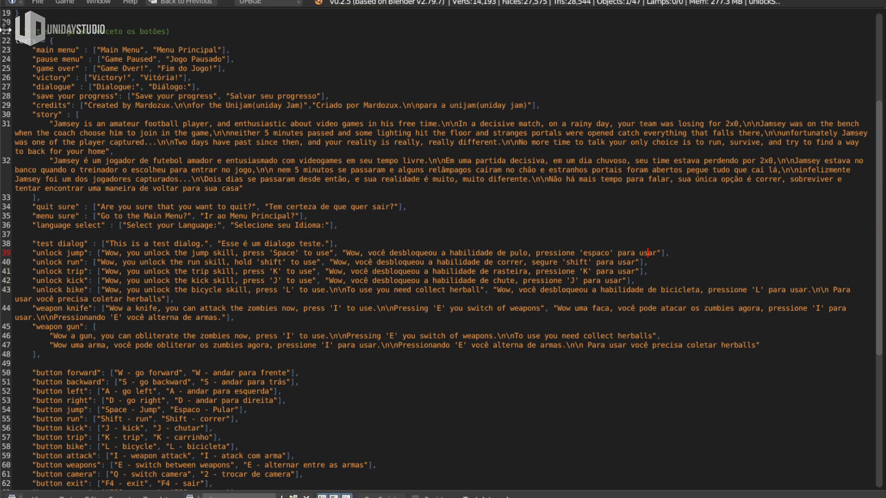
Set the text editor's Find term to unlockSkill, searching across all scripts
{"action": "key", "text": "ctrl+t"}
{"action": "scroll", "coordinate": [211, 318], "scroll_direction": "up", "scroll_amount": 7}
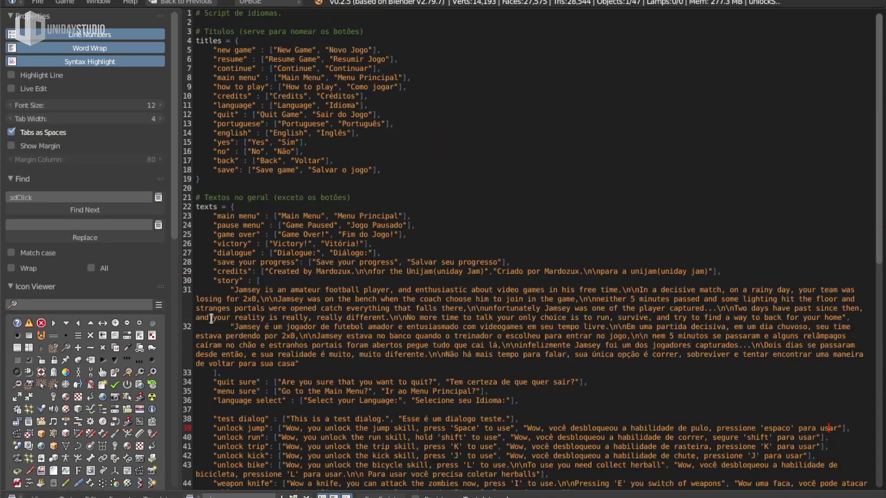
{"action": "left_click", "coordinate": [193, 70]}
{"action": "left_click", "coordinate": [55, 198]}
{"action": "type", "text": "unlockSkill"}
{"action": "key", "text": "Return"}
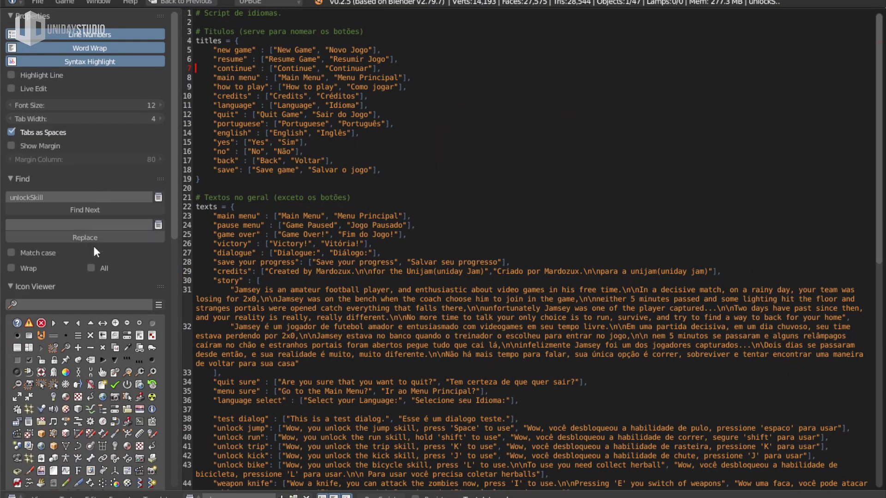
{"action": "left_click", "coordinate": [91, 268]}
Step through unlockSkill matches to the controller code, then restore the normal layout
{"action": "left_click", "coordinate": [98, 210]}
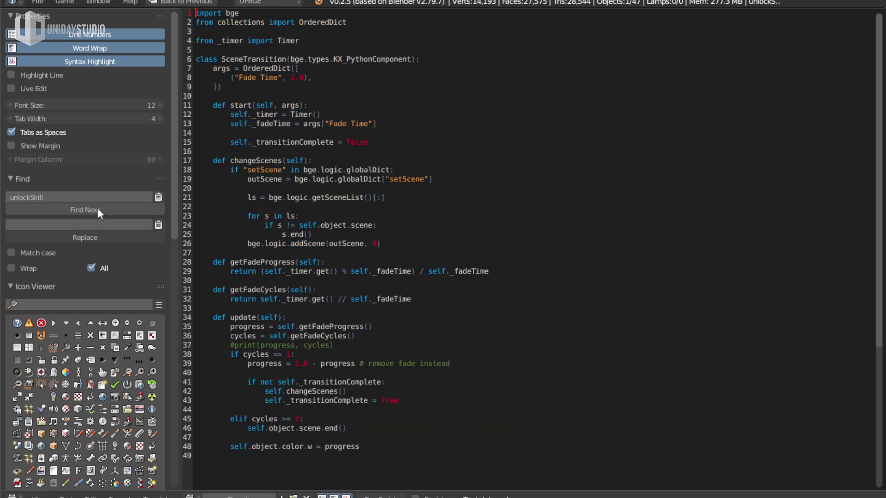
{"action": "left_click", "coordinate": [97, 210]}
{"action": "left_click", "coordinate": [97, 209]}
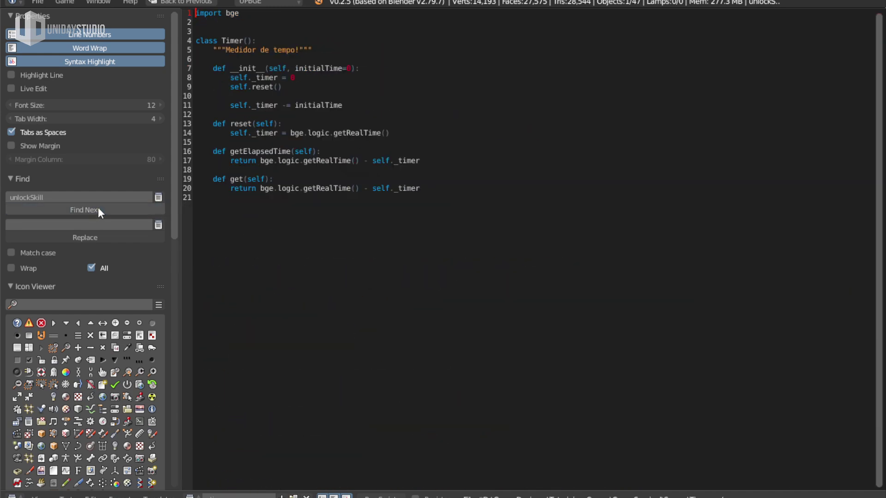
{"action": "left_click", "coordinate": [98, 210]}
{"action": "left_click", "coordinate": [98, 209]}
{"action": "left_click", "coordinate": [98, 210]}
{"action": "left_click", "coordinate": [98, 210]}
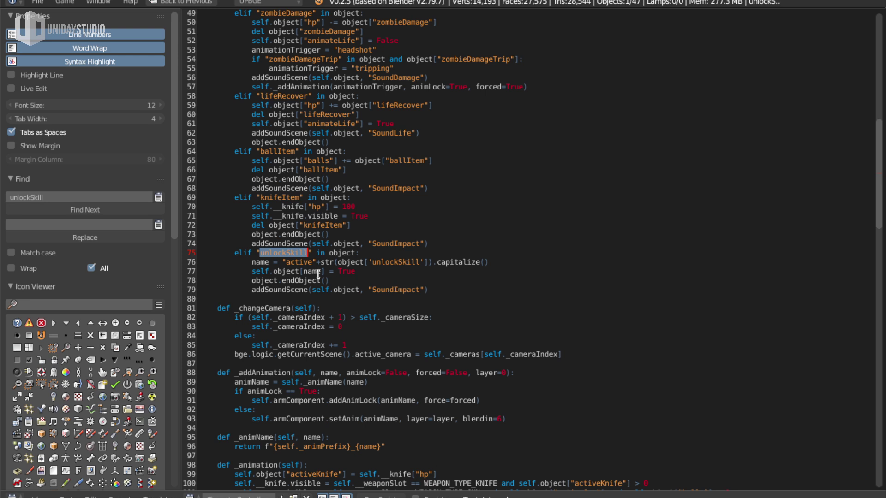
{"action": "double_click", "coordinate": [283, 271]}
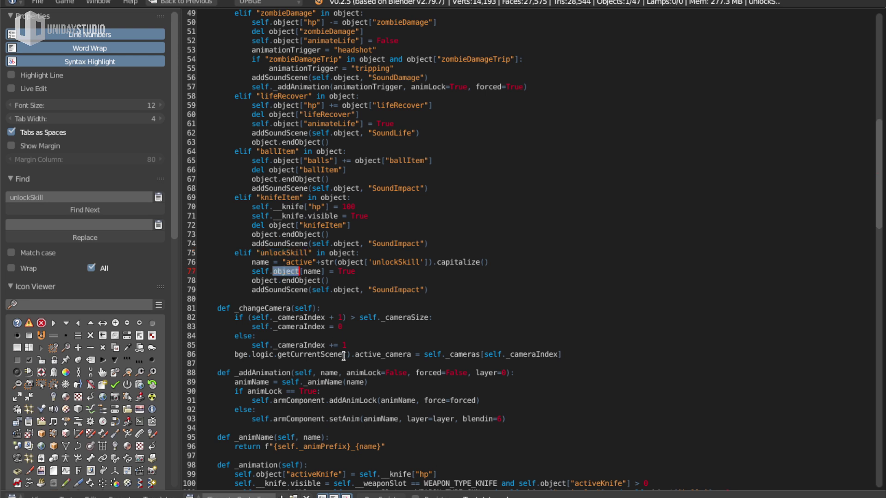
{"action": "key", "text": "ctrl+Up"}
Select Character and change its activeKnife property type to Boolean
{"action": "scroll", "coordinate": [438, 261], "scroll_direction": "down", "scroll_amount": 8}
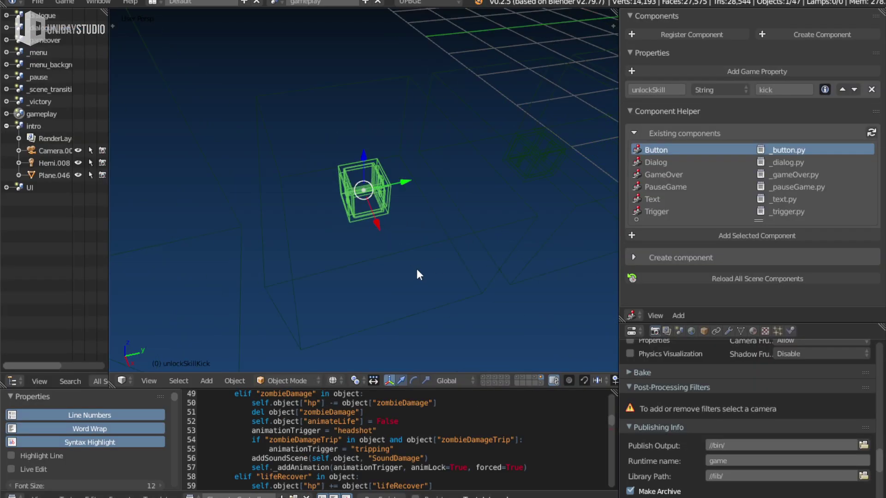
{"action": "right_click", "coordinate": [434, 134]}
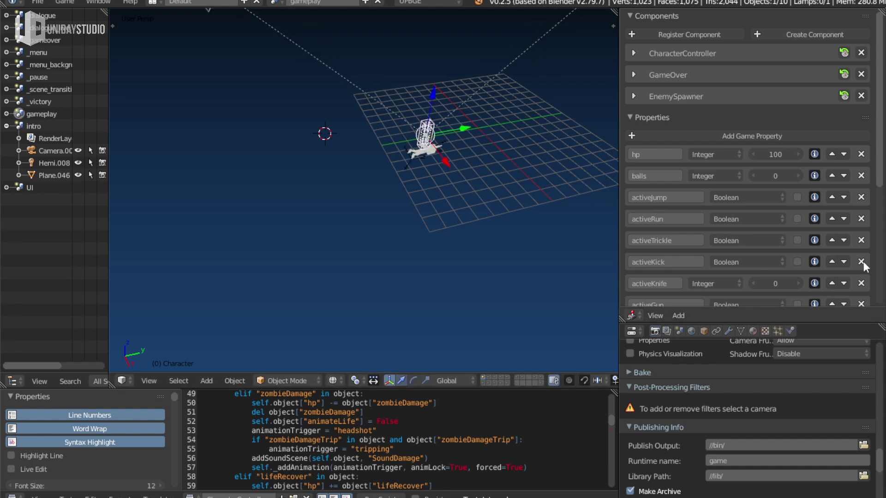
{"action": "scroll", "coordinate": [795, 164], "scroll_direction": "down", "scroll_amount": 5}
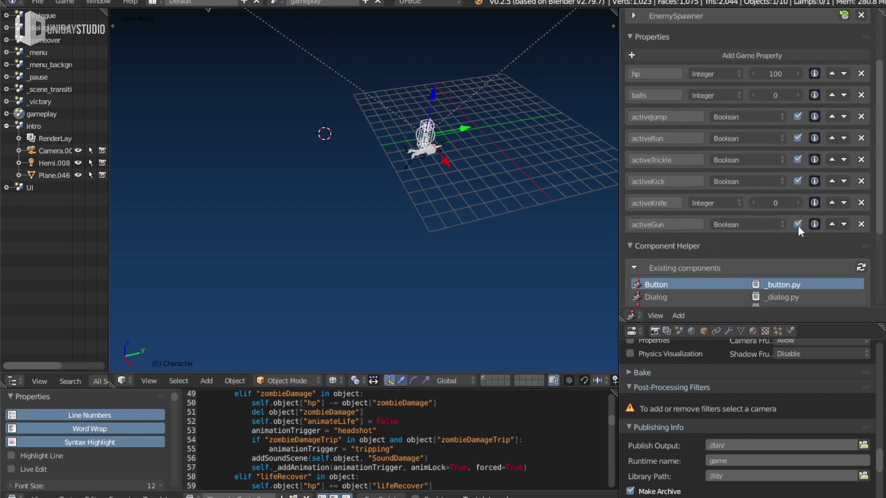
{"action": "left_click", "coordinate": [716, 197]}
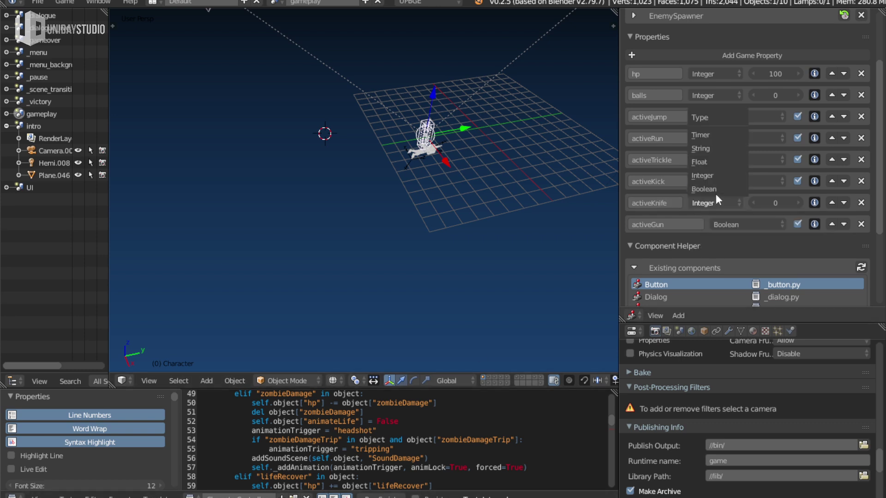
{"action": "left_click", "coordinate": [716, 185]}
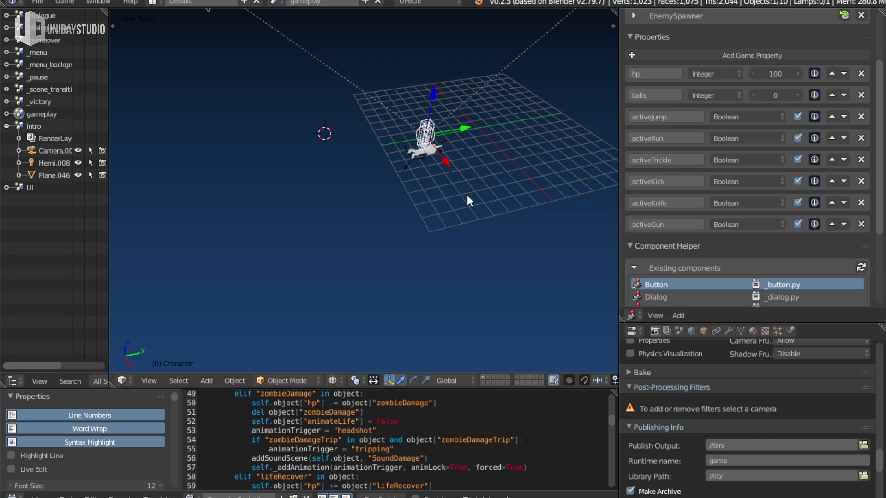
Look through the scene camera and enable additional scene layers
{"action": "key", "text": "KP_0"}
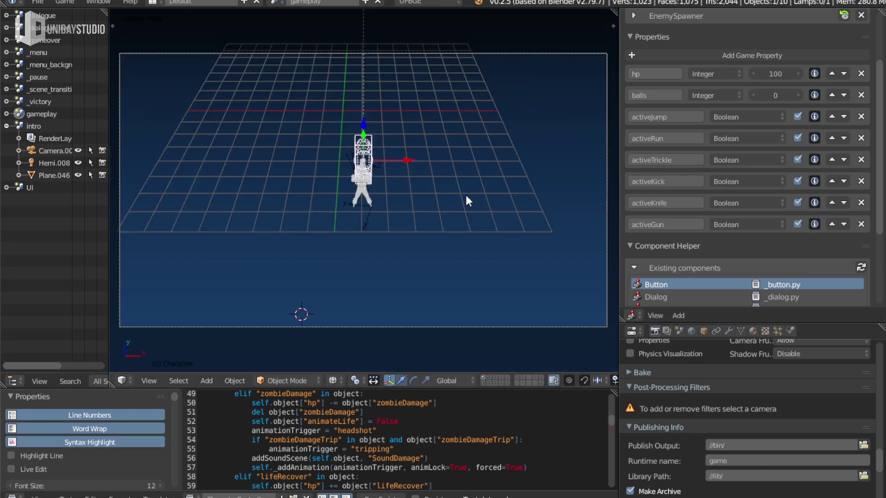
{"action": "left_click", "coordinate": [508, 382], "text": "shift"}
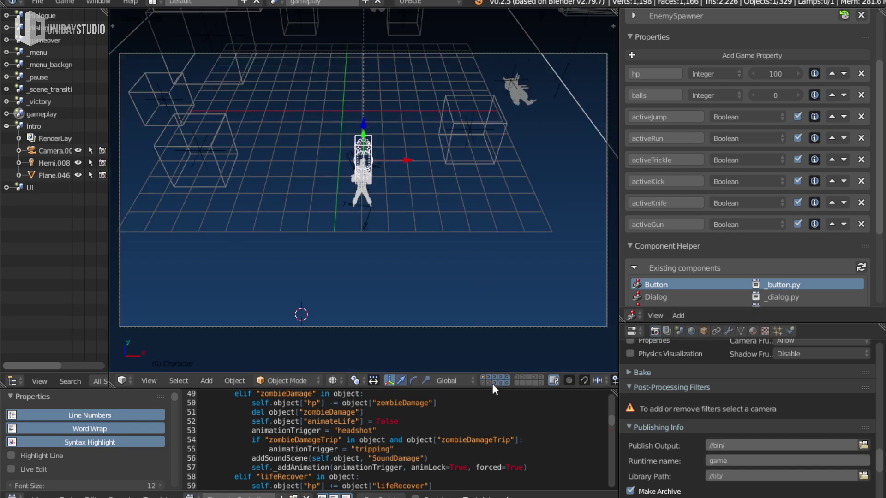
{"action": "left_click", "coordinate": [492, 384], "text": "shift"}
Switch to solid shading, maximize the 3D view and start the game, running the player around the street
{"action": "key", "text": "z"}
{"action": "key", "text": "ctrl+space"}
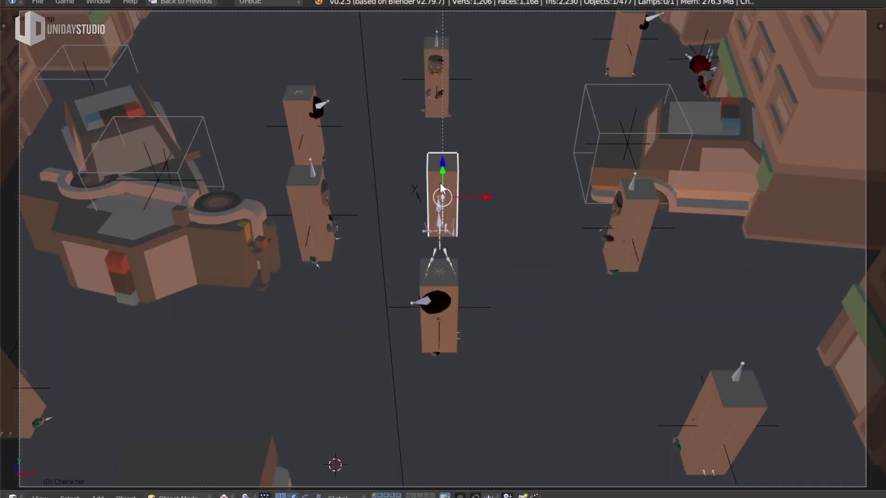
{"action": "key", "text": "p"}
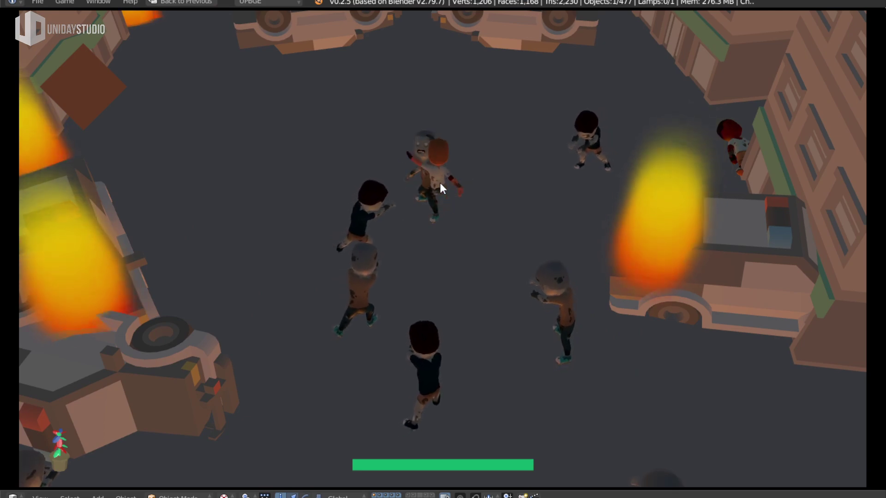
{"action": "key", "text": "w"}
{"action": "key", "text": "a"}
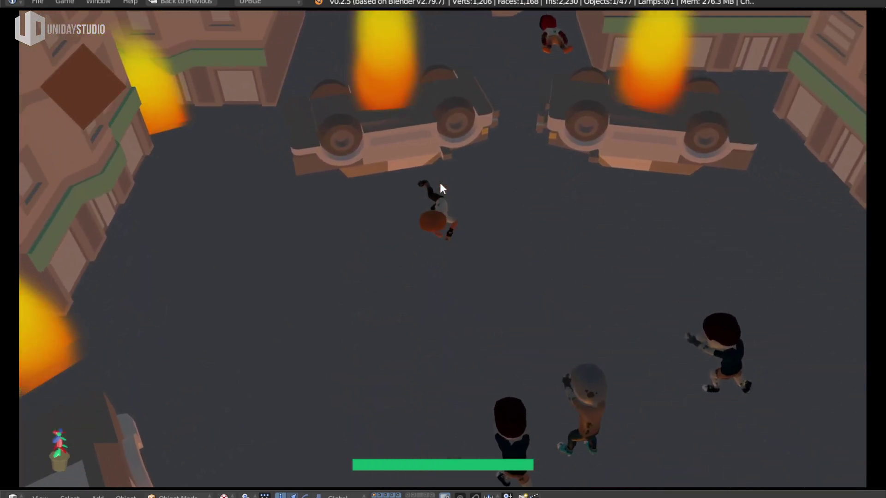
{"action": "key", "text": "s"}
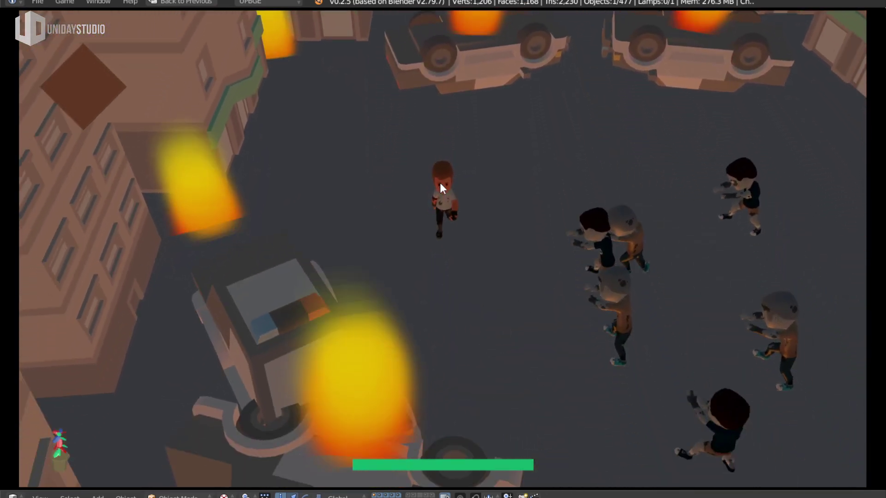
{"action": "key", "text": "s"}
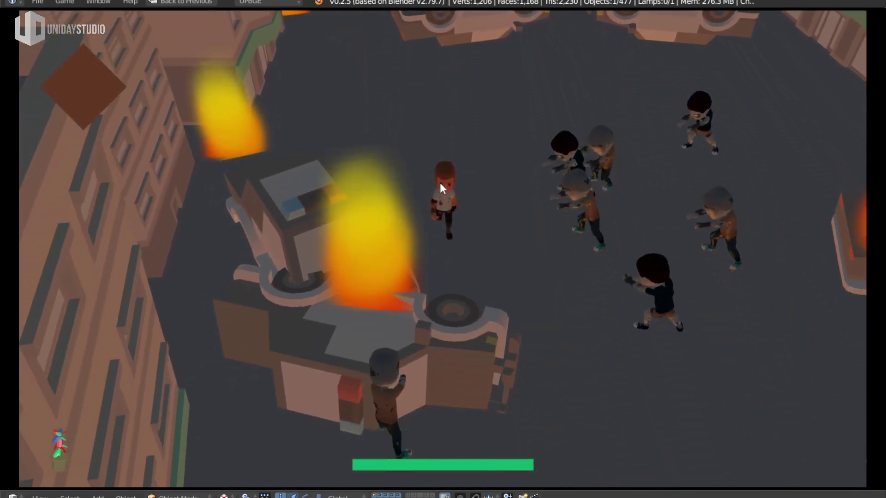
{"action": "key", "text": "w"}
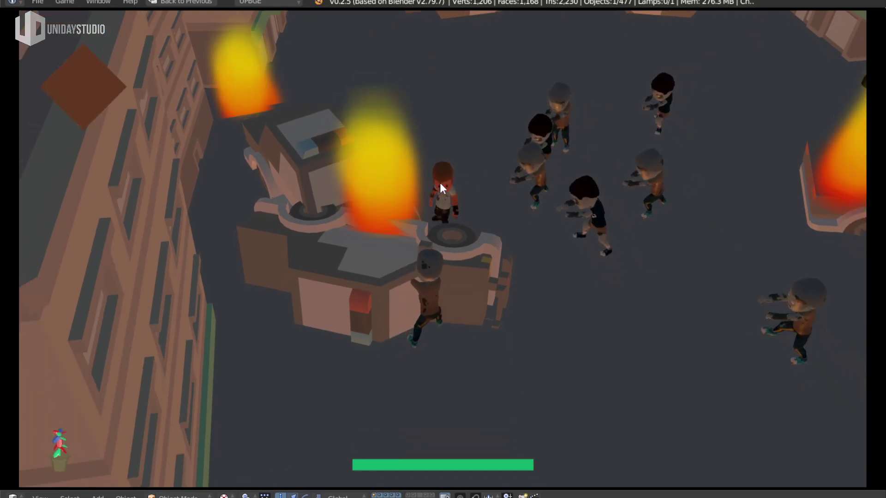
{"action": "key", "text": "w"}
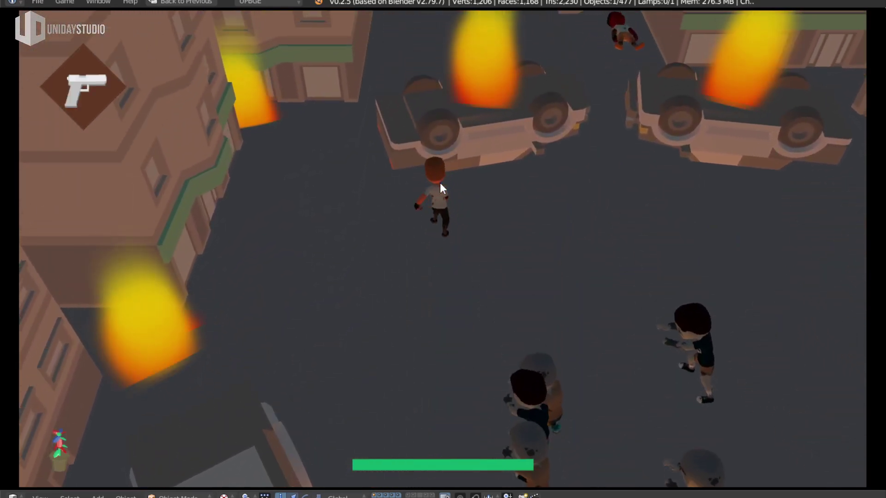
Fire at the zombies and run and roll the player around the burning cars
{"action": "left_click", "coordinate": [439, 183]}
{"action": "key", "text": "s"}
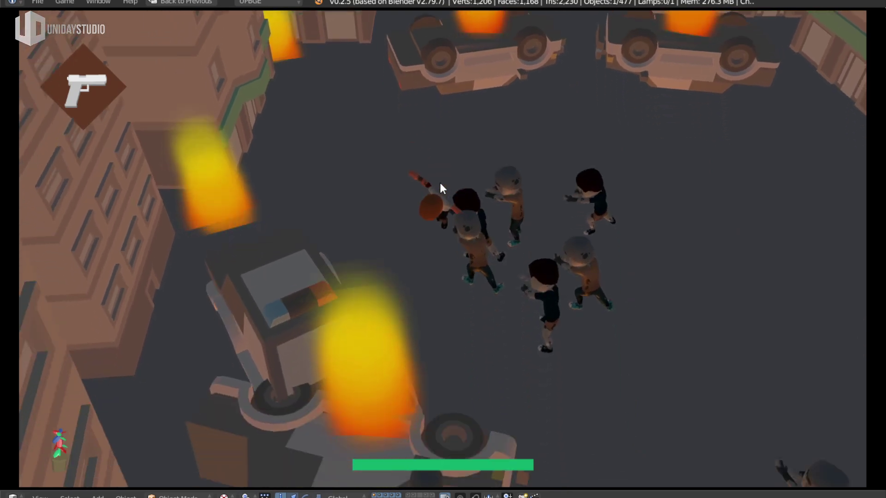
{"action": "key", "text": "d"}
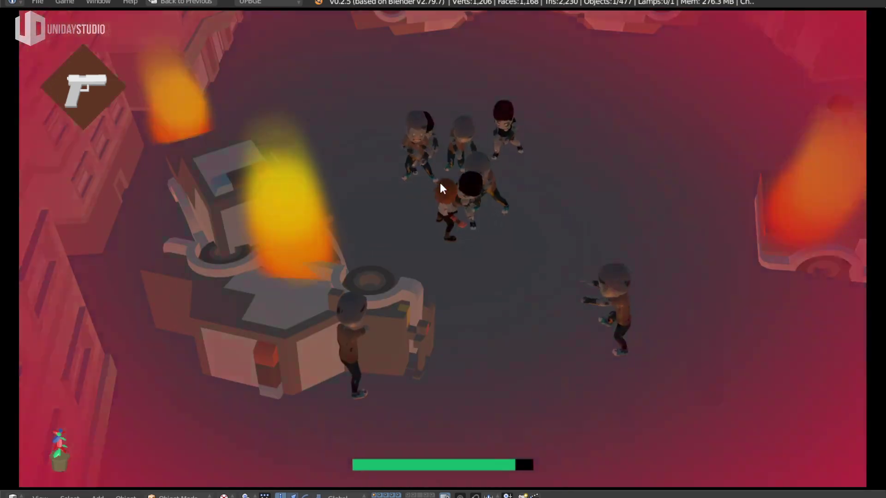
{"action": "key", "text": "w"}
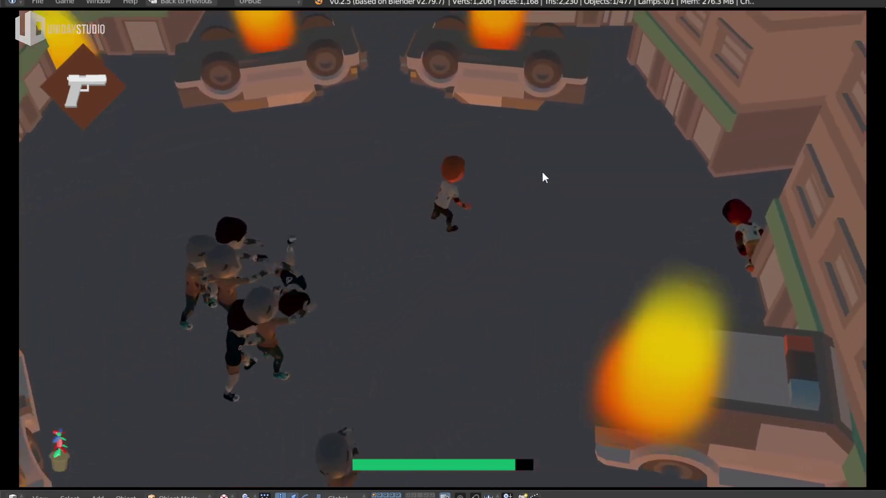
{"action": "key", "text": "s"}
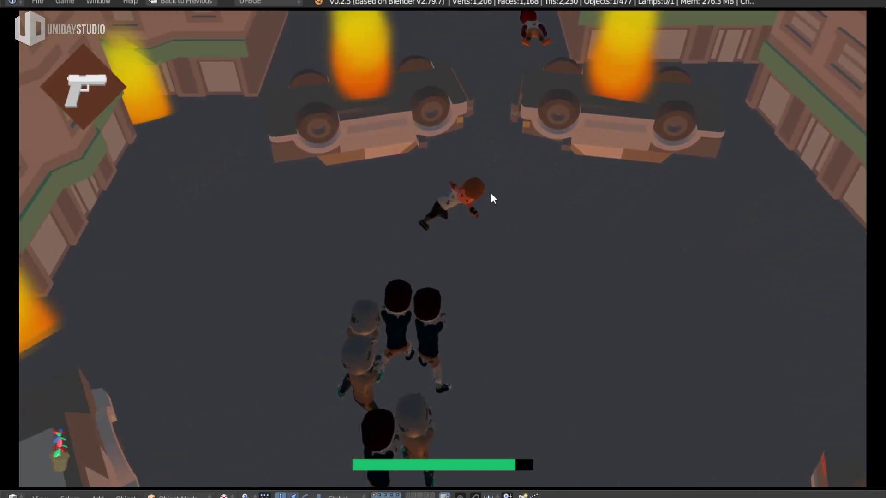
{"action": "key", "text": "s"}
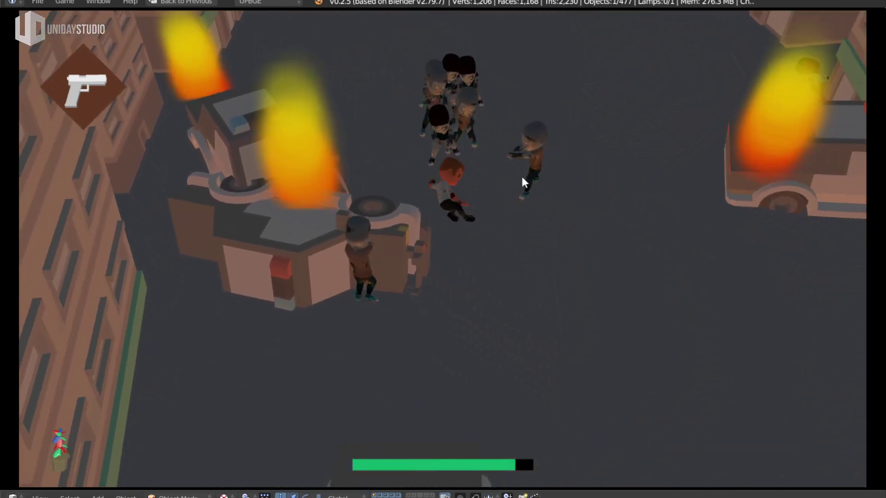
{"action": "key", "text": "w"}
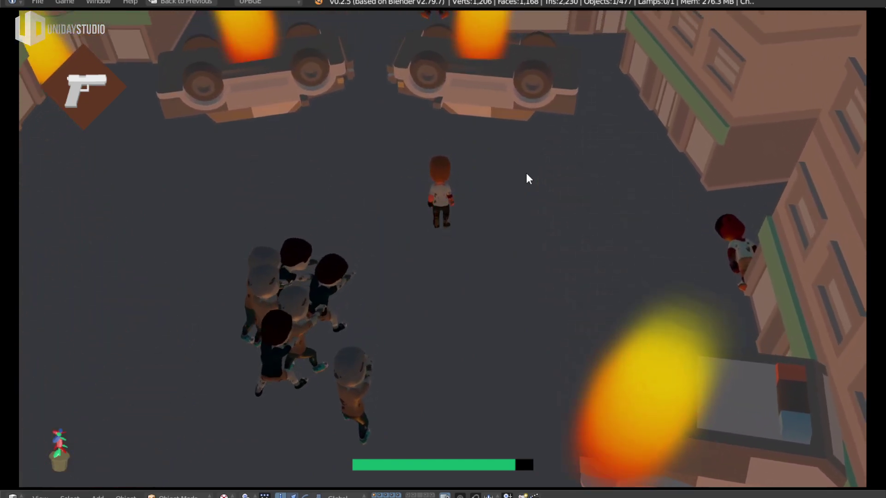
{"action": "key", "text": "s"}
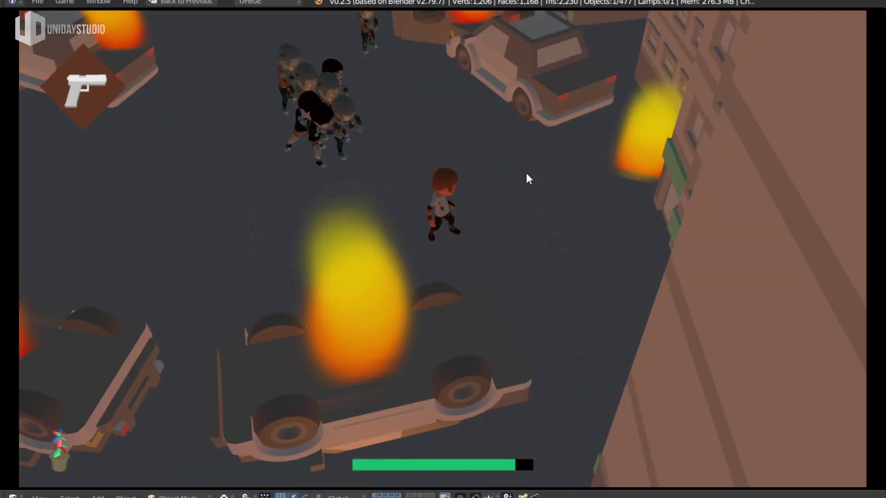
{"action": "key", "text": "w"}
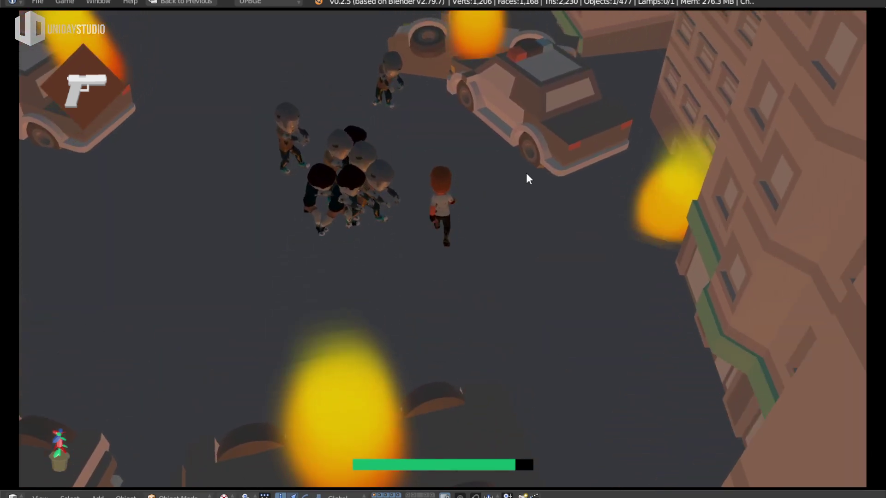
{"action": "key", "text": "w"}
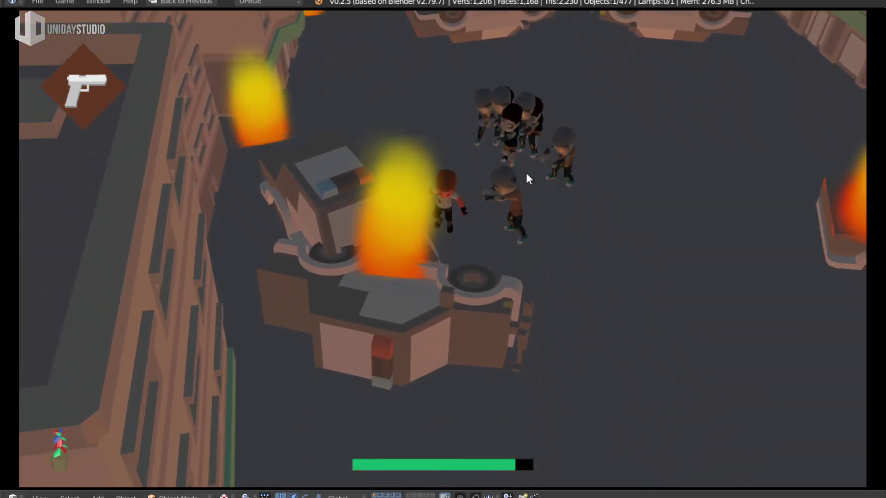
{"action": "key", "text": "w"}
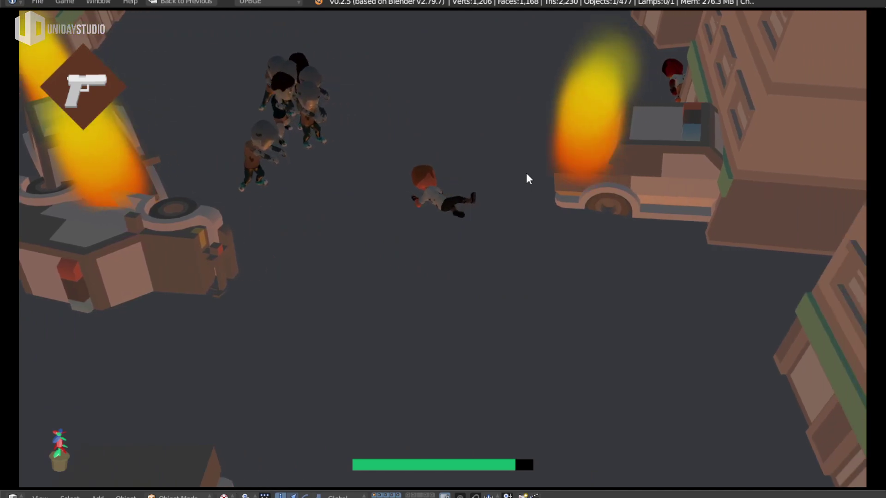
{"action": "key", "text": "w"}
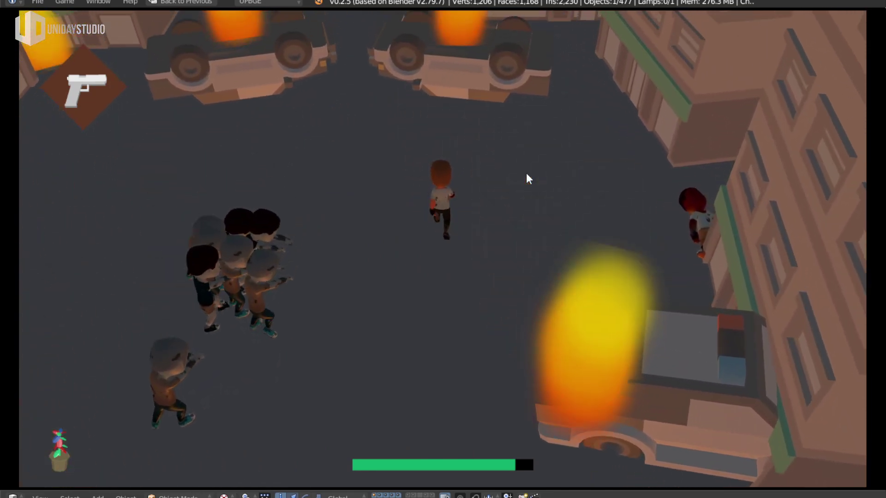
{"action": "key", "text": "w"}
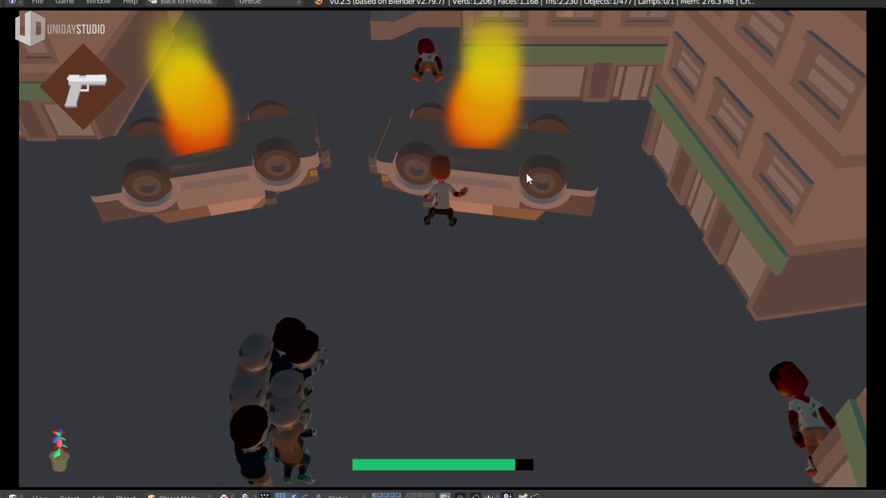
Pause the game and quit back to the editor
{"action": "key", "text": "Escape"}
{"action": "key", "text": "Escape"}
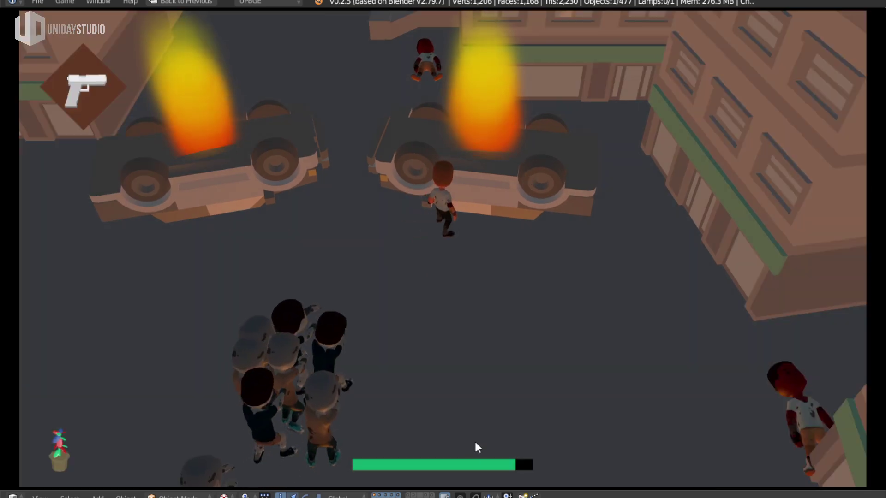
{"action": "key", "text": "Escape"}
{"action": "left_click", "coordinate": [466, 415]}
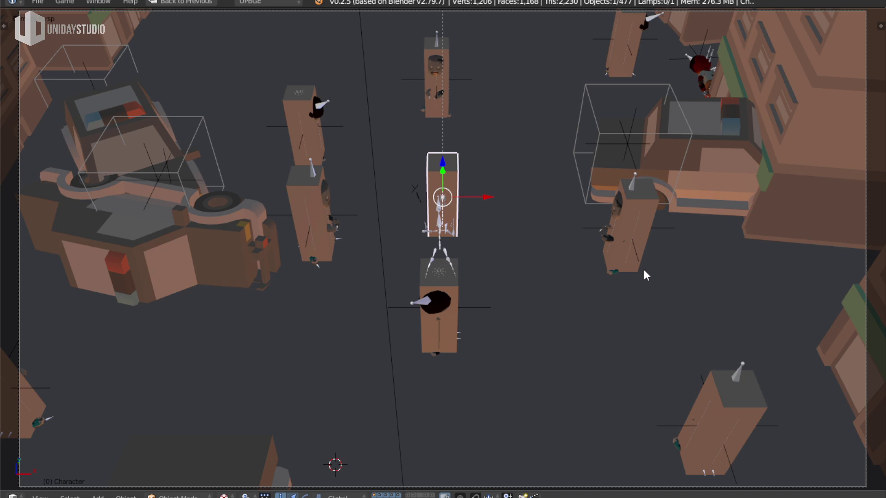
Save the scene, open the recently used game file and start it
{"action": "key", "text": "ctrl+s"}
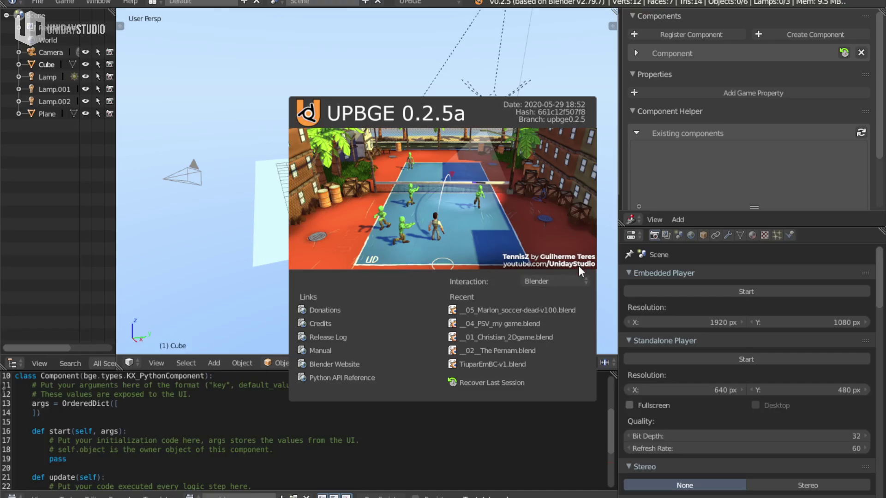
{"action": "left_click", "coordinate": [513, 314]}
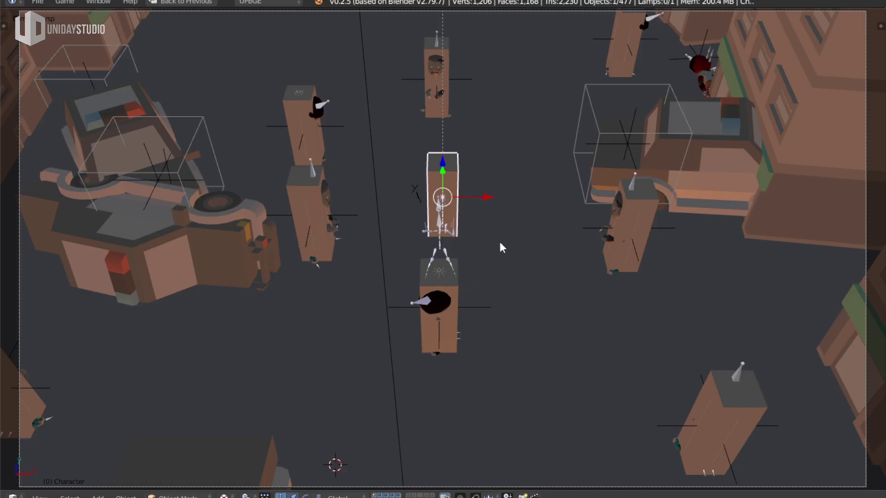
{"action": "key", "text": "p"}
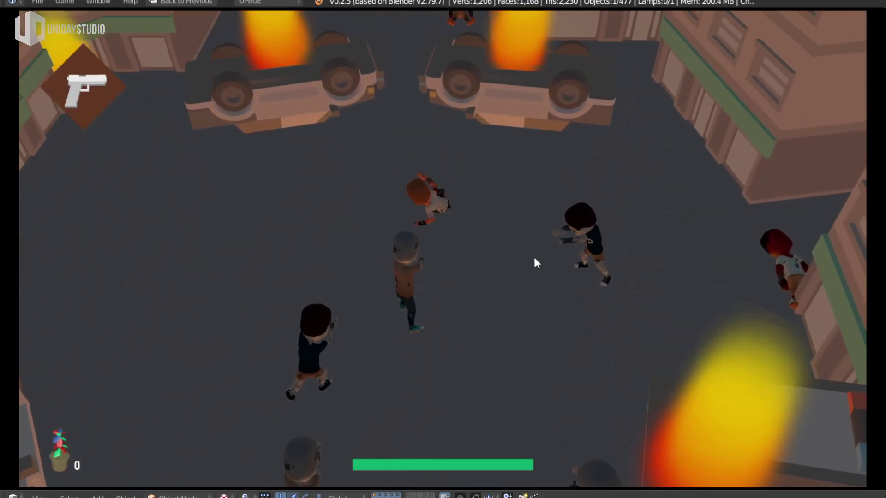
Return to the main menu, set the language to Português, view Como jogar, then start Novo Jogo
{"action": "key", "text": "Escape"}
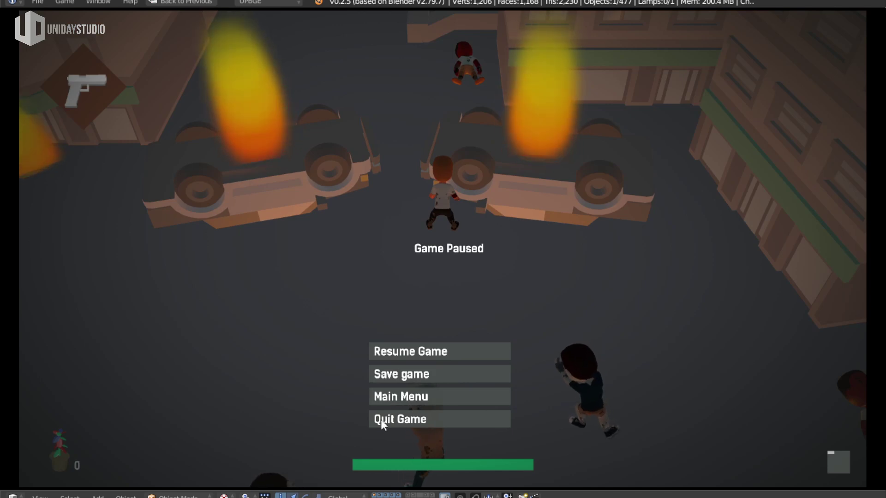
{"action": "left_click", "coordinate": [437, 397]}
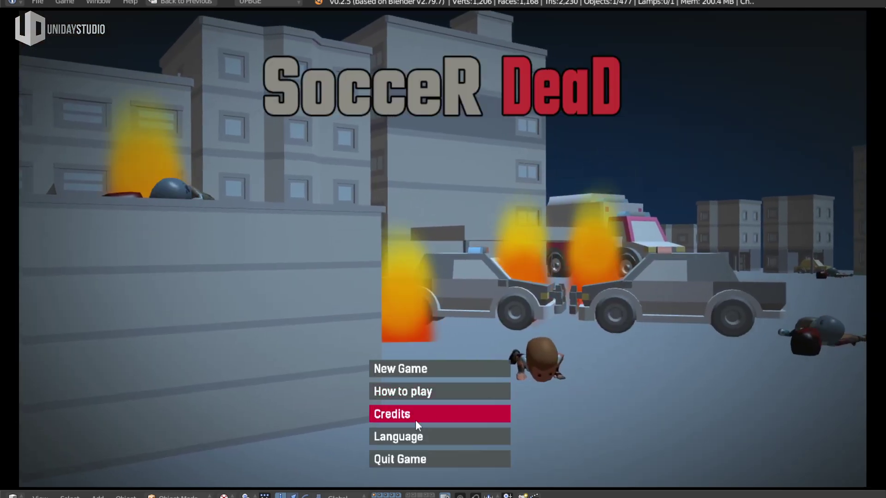
{"action": "left_click", "coordinate": [419, 438]}
{"action": "left_click", "coordinate": [392, 303]}
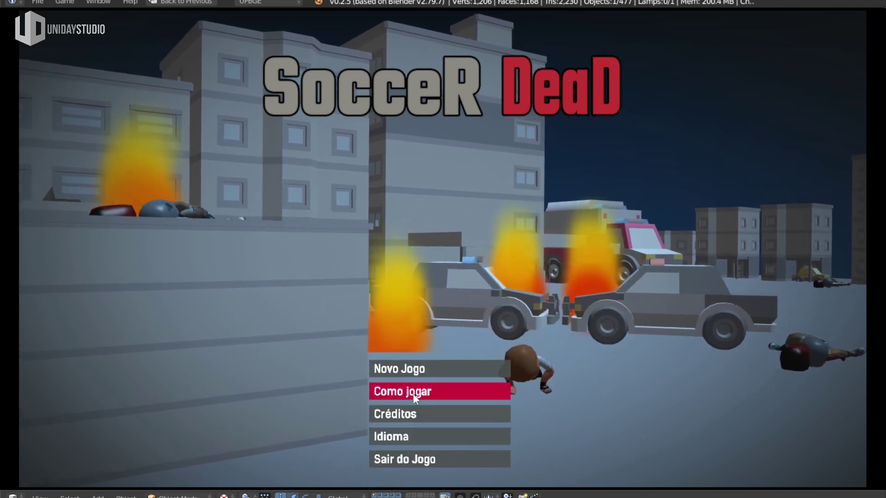
{"action": "left_click", "coordinate": [416, 392]}
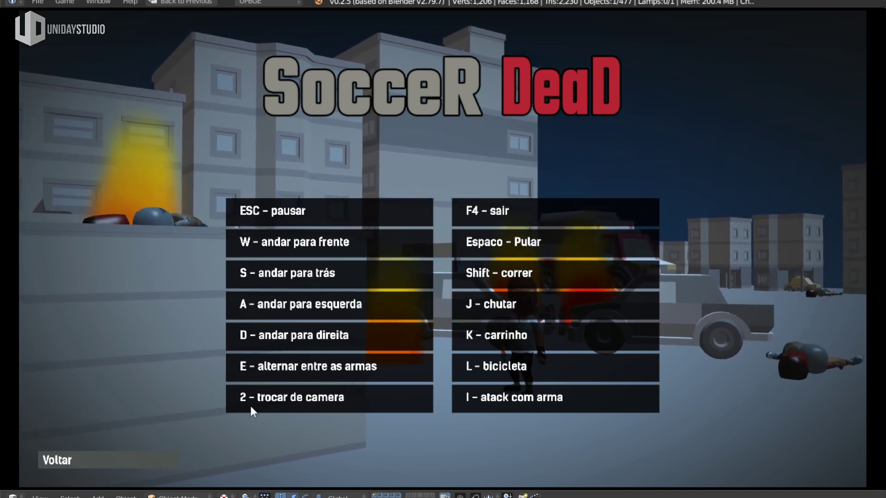
{"action": "left_click", "coordinate": [123, 464]}
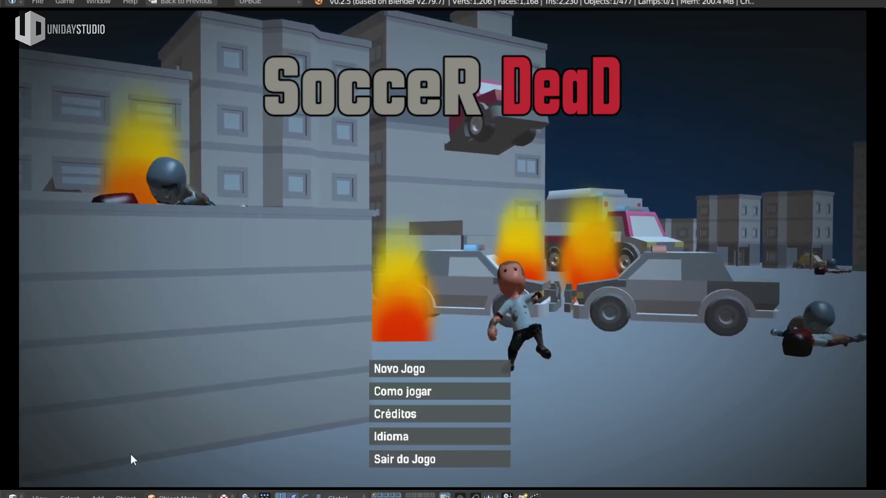
{"action": "left_click", "coordinate": [460, 368]}
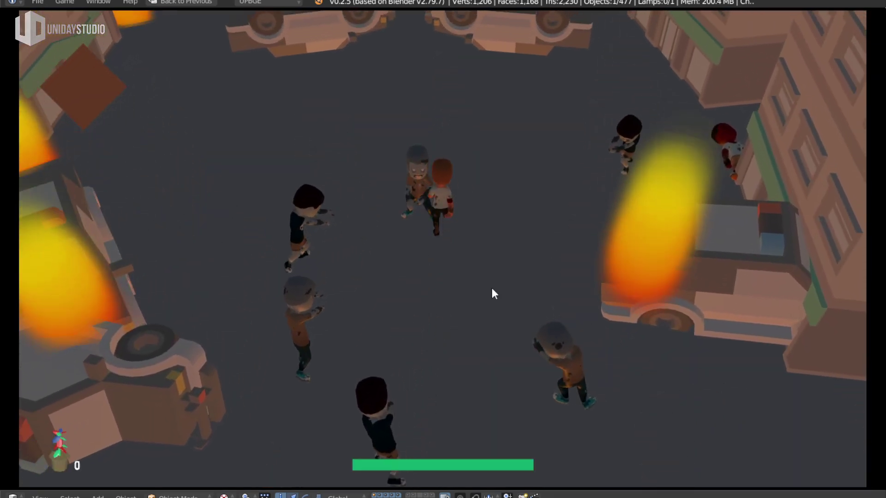
Run the player up the street past the burning cars and zombie crowd, then pause the game
{"action": "key", "text": "w"}
{"action": "key", "text": "w"}
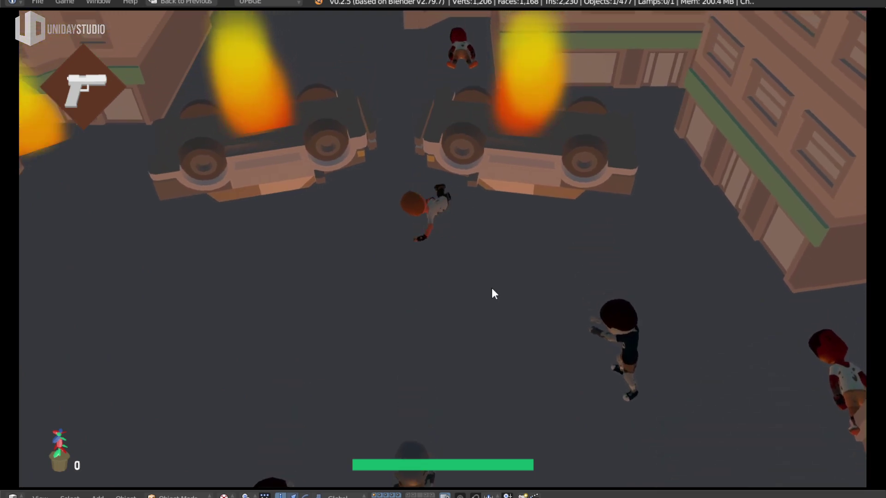
{"action": "key", "text": "w"}
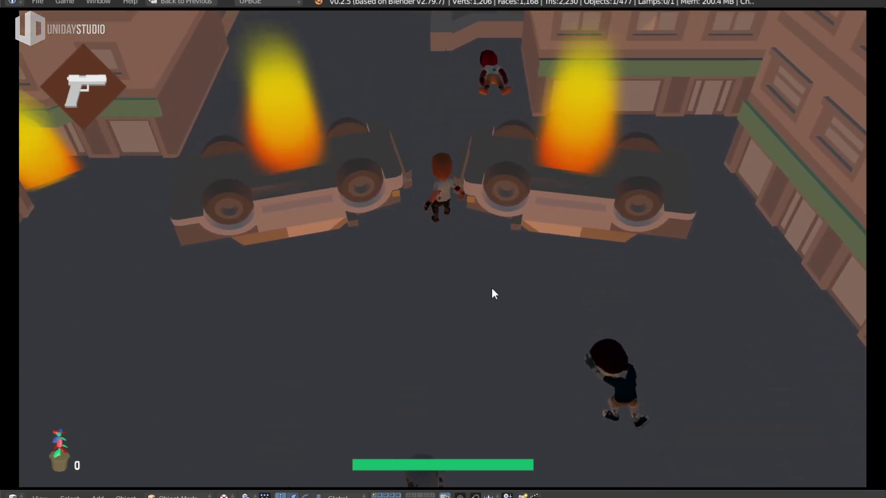
{"action": "key", "text": "w"}
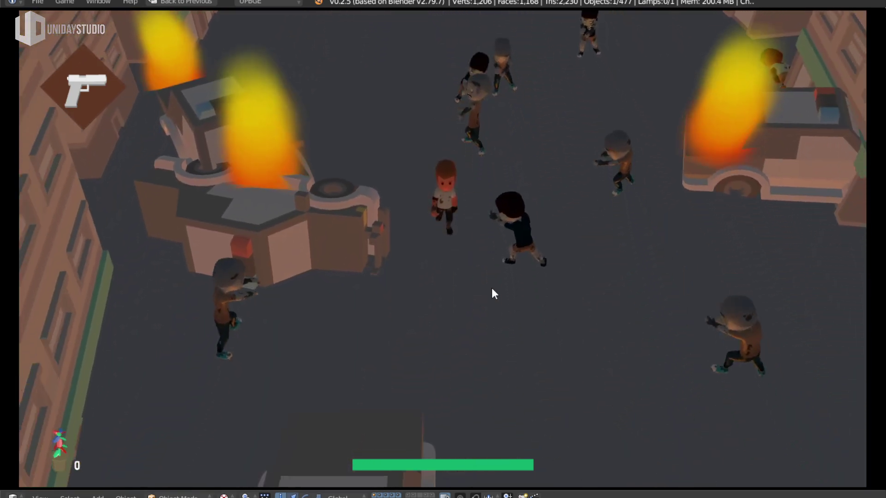
{"action": "key", "text": "w"}
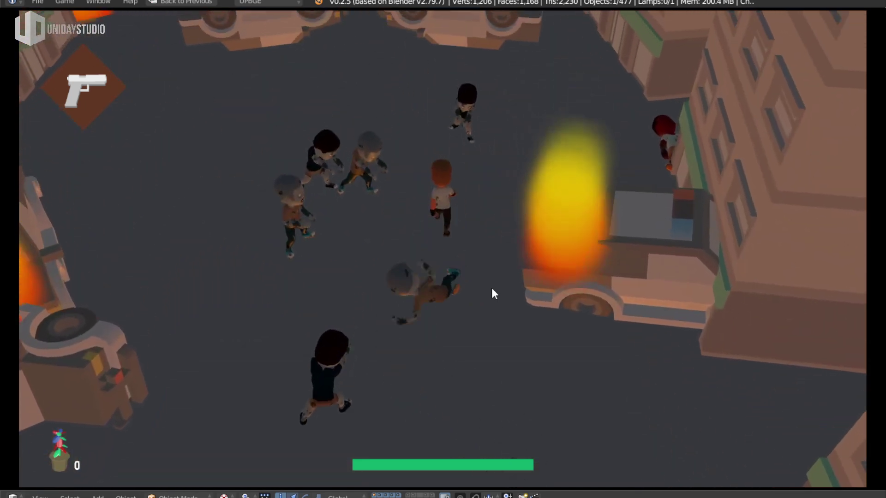
{"action": "key", "text": "w"}
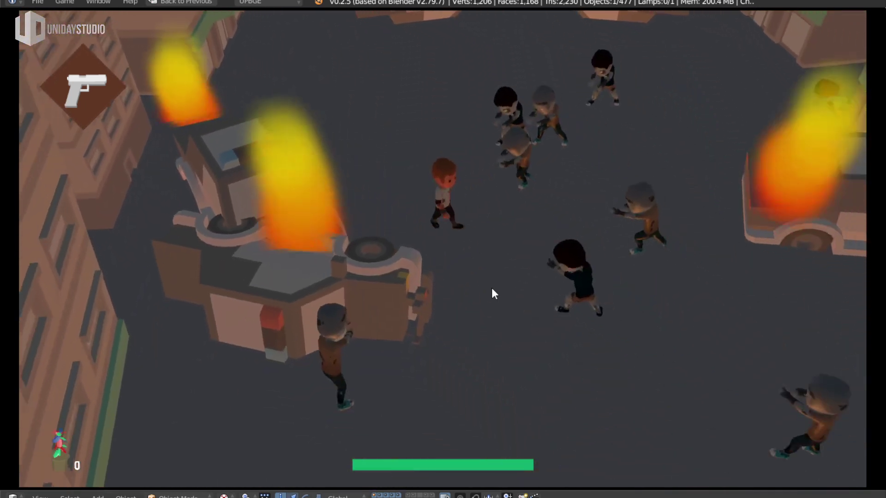
{"action": "key", "text": "w"}
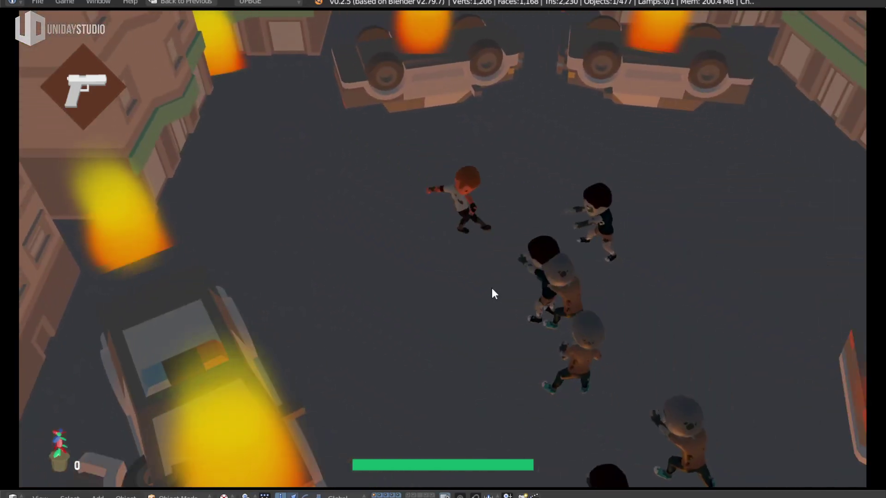
{"action": "key", "text": "s"}
{"action": "key", "text": "s"}
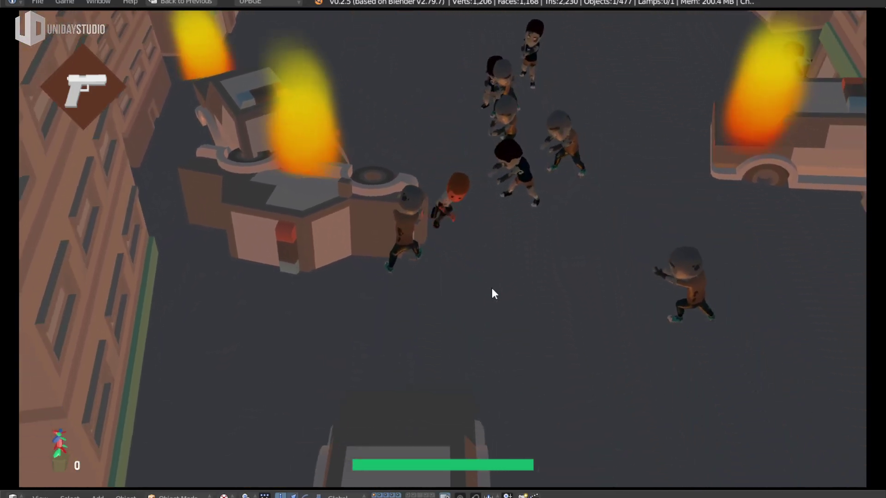
{"action": "key", "text": "w"}
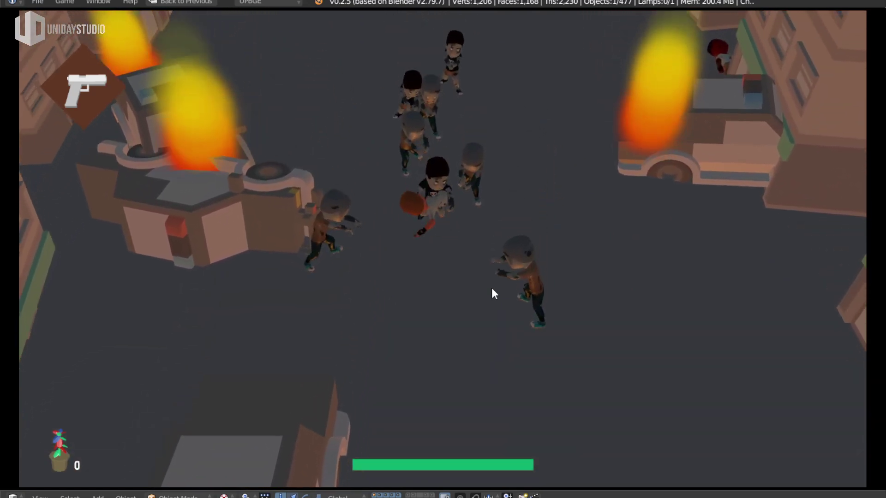
{"action": "key", "text": "w"}
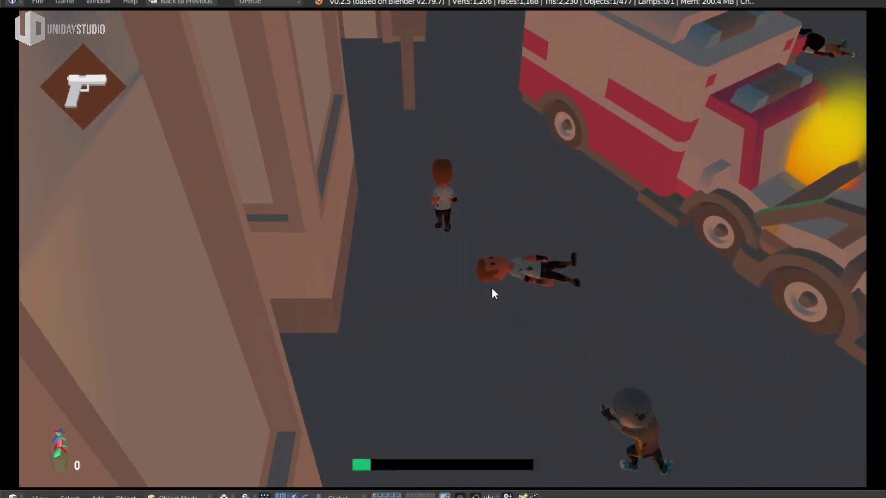
{"action": "key", "text": "Escape"}
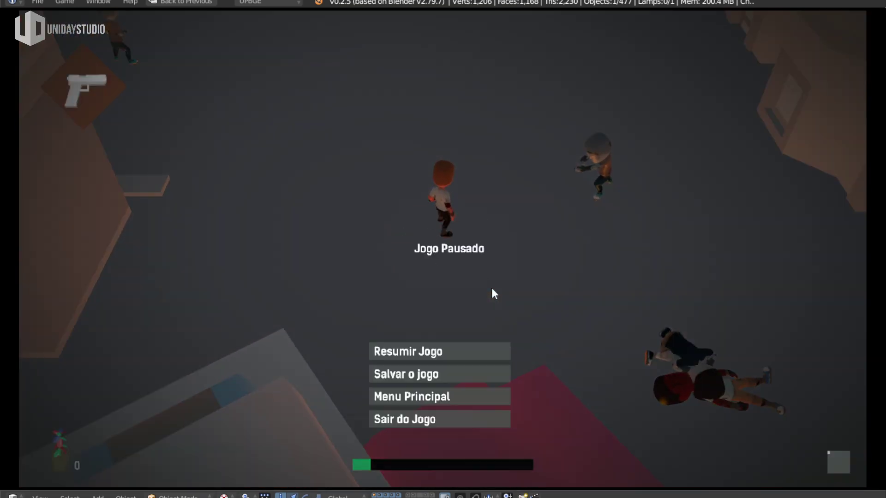
Quit the game and orbit out over the whole level
{"action": "left_click", "coordinate": [431, 418]}
{"action": "scroll", "coordinate": [544, 248], "scroll_direction": "down", "scroll_amount": 5}
{"action": "middle_click_drag", "start_coordinate": [543, 248], "coordinate": [502, 259]}
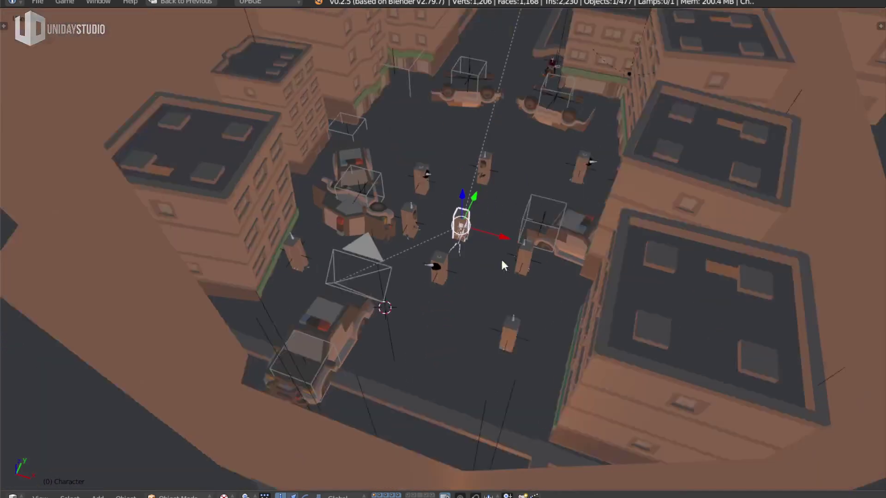
{"action": "scroll", "coordinate": [518, 308], "scroll_direction": "up", "scroll_amount": 2}
{"action": "middle_click_drag", "start_coordinate": [485, 210], "coordinate": [508, 219]}
{"action": "scroll", "coordinate": [507, 219], "scroll_direction": "down", "scroll_amount": 2}
Select the ground plane Plane.020, enter Edit Mode and select all its vertices
{"action": "right_click", "coordinate": [547, 253]}
{"action": "key", "text": "Tab"}
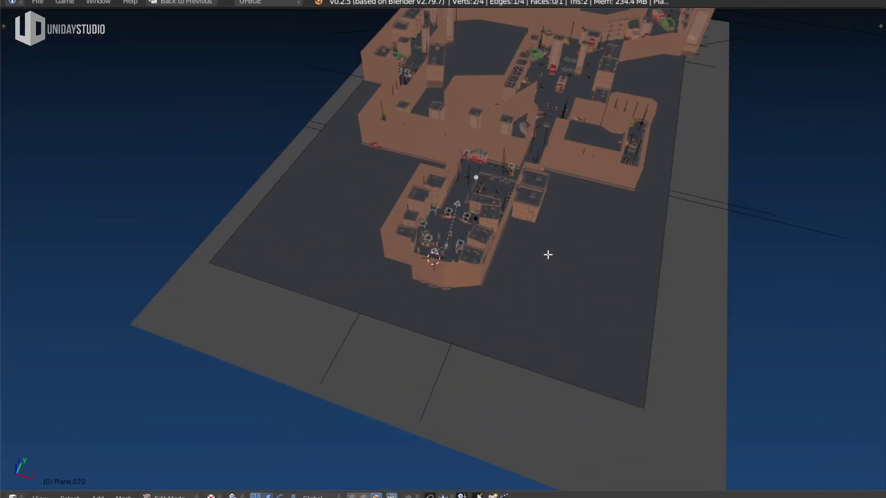
{"action": "key", "text": "z"}
{"action": "middle_click_drag", "start_coordinate": [547, 254], "coordinate": [597, 269]}
{"action": "key", "text": "a"}
{"action": "scroll", "coordinate": [583, 293], "scroll_direction": "up", "scroll_amount": 2}
{"action": "scroll", "coordinate": [544, 273], "scroll_direction": "down", "scroll_amount": 1}
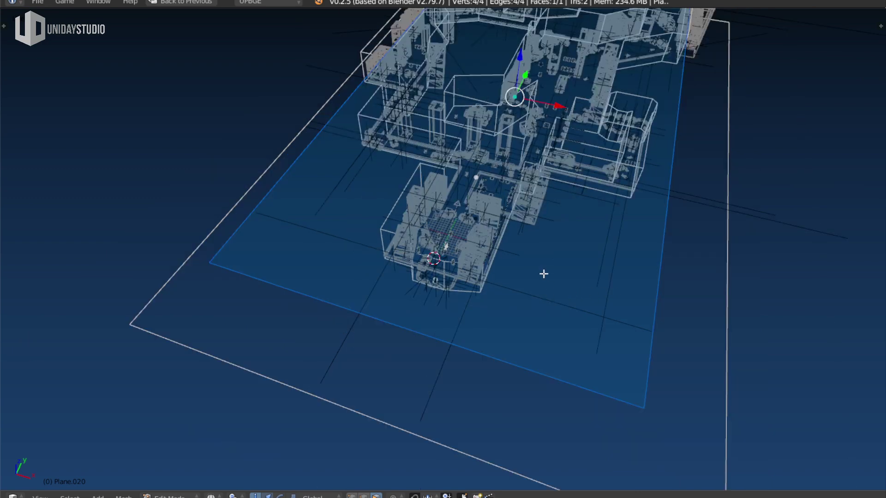
Switch the viewport to textured shading and orbit to a top-down angle
{"action": "key", "text": "z"}
{"action": "scroll", "coordinate": [605, 249], "scroll_direction": "up", "scroll_amount": 2}
{"action": "scroll", "coordinate": [604, 250], "scroll_direction": "down", "scroll_amount": 1}
{"action": "key", "text": "z"}
{"action": "key", "text": "z"}
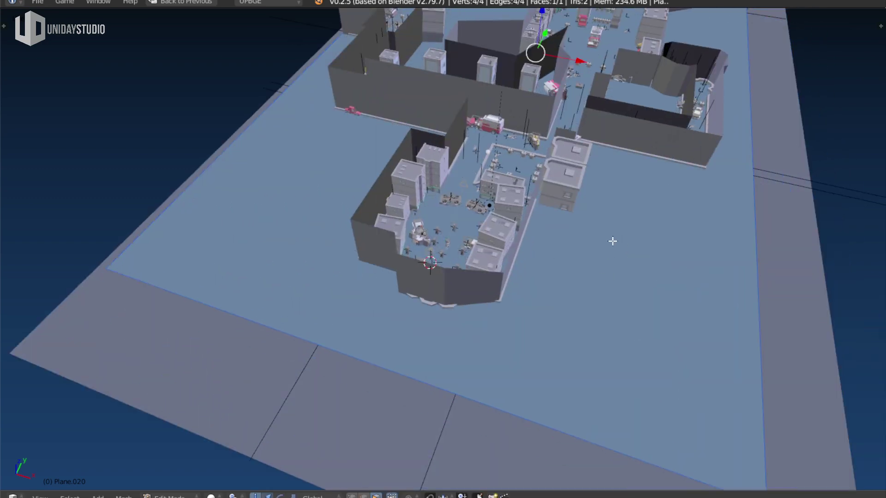
{"action": "key", "text": "alt+z"}
{"action": "scroll", "coordinate": [553, 220], "scroll_direction": "up", "scroll_amount": 2}
{"action": "scroll", "coordinate": [553, 219], "scroll_direction": "up", "scroll_amount": 2}
{"action": "scroll", "coordinate": [494, 243], "scroll_direction": "down", "scroll_amount": 1}
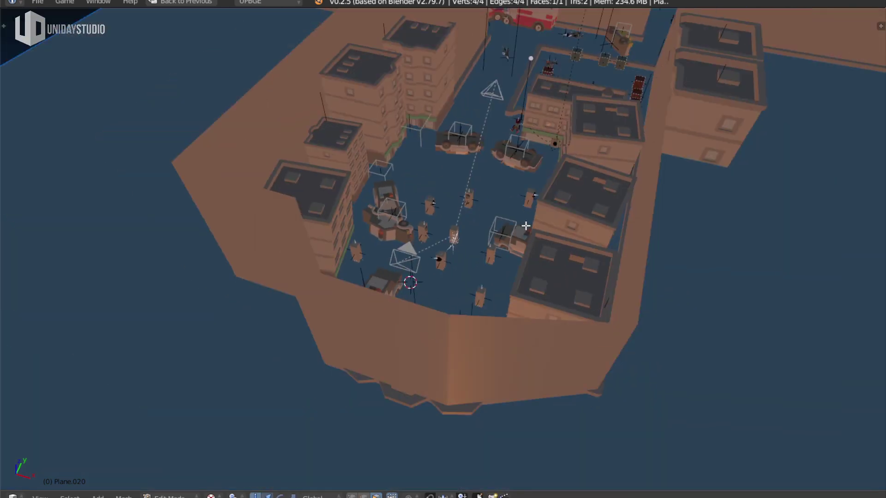
{"action": "mouse_move", "coordinate": [494, 243]}
{"action": "middle_mouse_down"}
{"action": "mouse_move", "coordinate": [518, 259]}
{"action": "mouse_move", "coordinate": [536, 235]}
{"action": "mouse_move", "coordinate": [579, 277]}
{"action": "mouse_move", "coordinate": [544, 258]}
{"action": "mouse_move", "coordinate": [512, 271]}
{"action": "mouse_move", "coordinate": [602, 292]}
{"action": "mouse_move", "coordinate": [635, 350]}
{"action": "mouse_move", "coordinate": [660, 286]}
{"action": "middle_mouse_up"}
{"action": "scroll", "coordinate": [532, 269], "scroll_direction": "down", "scroll_amount": 2}
{"action": "scroll", "coordinate": [501, 268], "scroll_direction": "up", "scroll_amount": 2}
{"action": "scroll", "coordinate": [476, 258], "scroll_direction": "down", "scroll_amount": 4}
Subdivide the ground plane and raise Number of Cuts to 10
{"action": "key", "text": "w"}
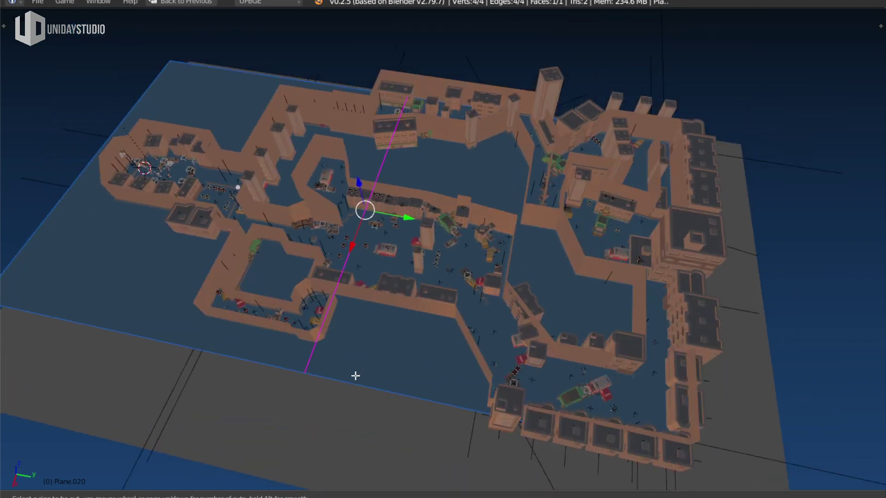
{"action": "key", "text": "w"}
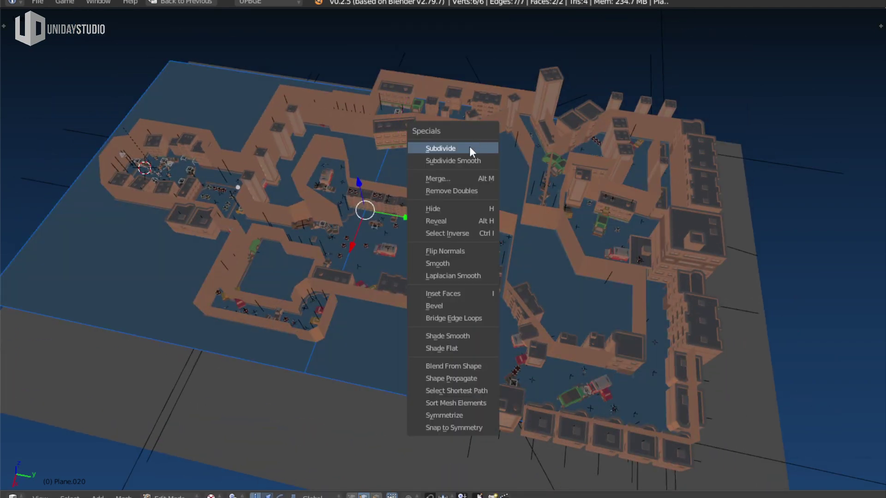
{"action": "left_click", "coordinate": [466, 148]}
{"action": "key", "text": "t"}
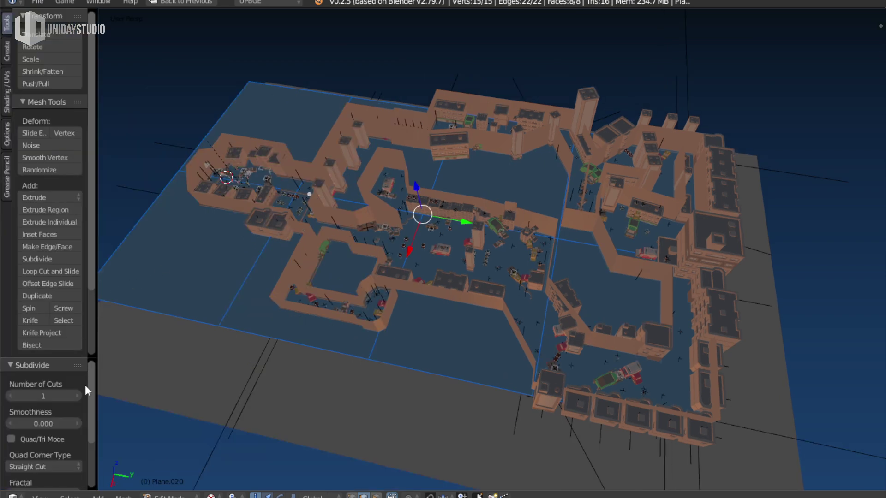
{"action": "left_click", "coordinate": [79, 396]}
{"action": "left_click", "coordinate": [80, 395]}
{"action": "left_click", "coordinate": [79, 396]}
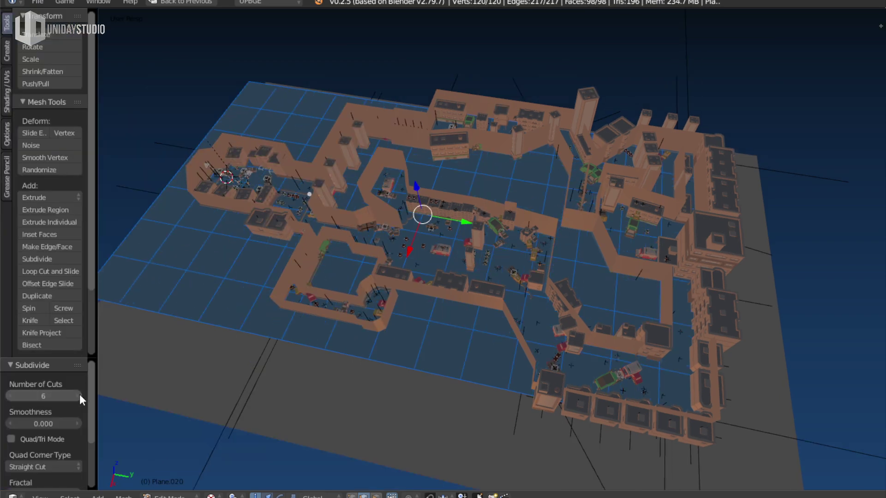
{"action": "left_click", "coordinate": [79, 395]}
{"action": "left_click", "coordinate": [79, 395]}
{"action": "left_click", "coordinate": [80, 395]}
{"action": "mouse_move", "coordinate": [599, 283]}
{"action": "middle_mouse_down"}
{"action": "mouse_move", "coordinate": [645, 169]}
{"action": "mouse_move", "coordinate": [486, 336]}
{"action": "middle_mouse_up"}
Return the ground plane to Object Mode and save the blend file
{"action": "key", "text": "Tab"}
{"action": "scroll", "coordinate": [603, 239], "scroll_direction": "up", "scroll_amount": 5}
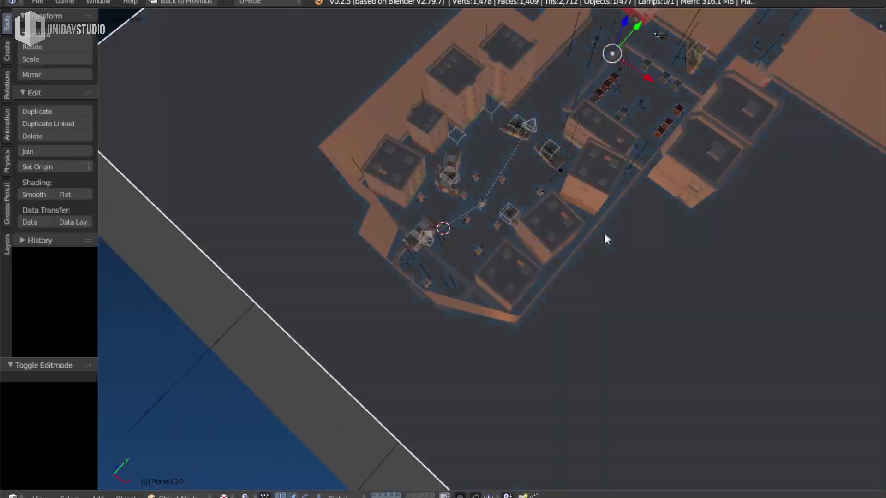
{"action": "scroll", "coordinate": [571, 275], "scroll_direction": "up", "scroll_amount": 3}
{"action": "scroll", "coordinate": [571, 275], "scroll_direction": "down", "scroll_amount": 4}
{"action": "scroll", "coordinate": [592, 234], "scroll_direction": "up", "scroll_amount": 4}
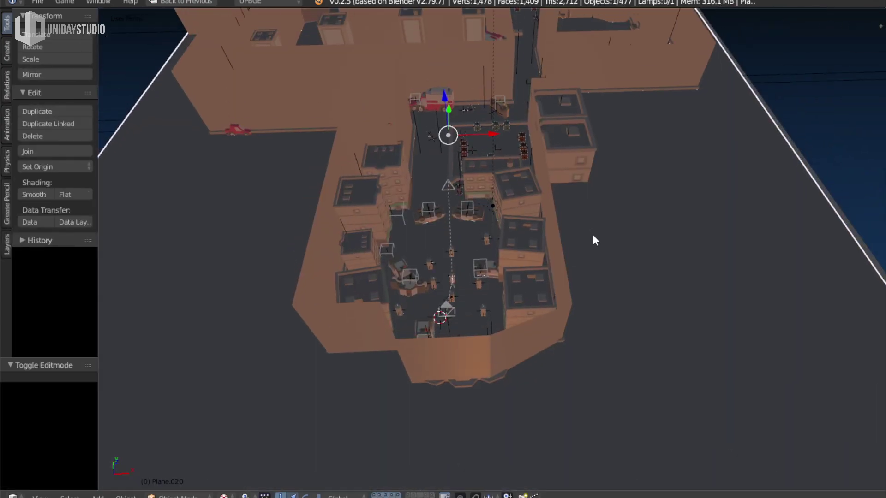
{"action": "key", "text": "ctrl+s"}
{"action": "scroll", "coordinate": [567, 221], "scroll_direction": "up", "scroll_amount": 3}
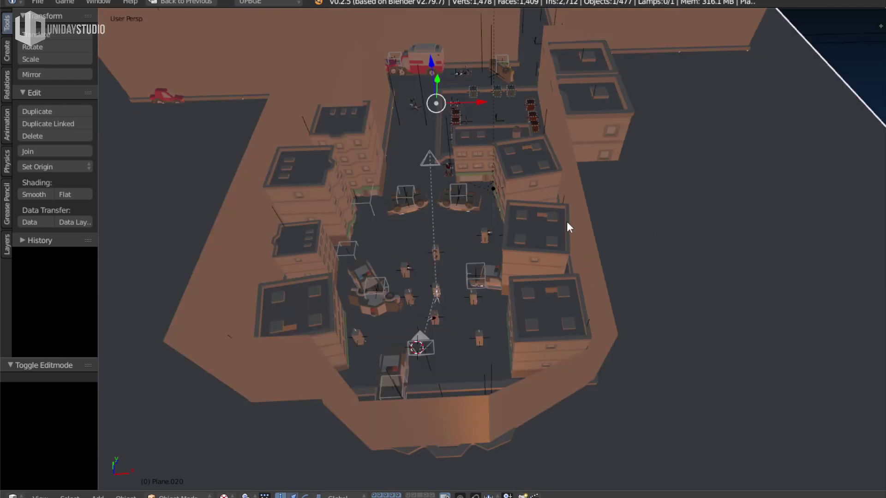
{"action": "mouse_move", "coordinate": [567, 221]}
{"action": "middle_mouse_down"}
{"action": "mouse_move", "coordinate": [495, 172]}
{"action": "mouse_move", "coordinate": [514, 174]}
{"action": "mouse_move", "coordinate": [569, 231]}
{"action": "middle_mouse_up"}
Select the street lamp, restore the multi-area layout and expand and widen the Outliner
{"action": "right_click", "coordinate": [519, 201]}
{"action": "scroll", "coordinate": [522, 238], "scroll_direction": "up", "scroll_amount": 3}
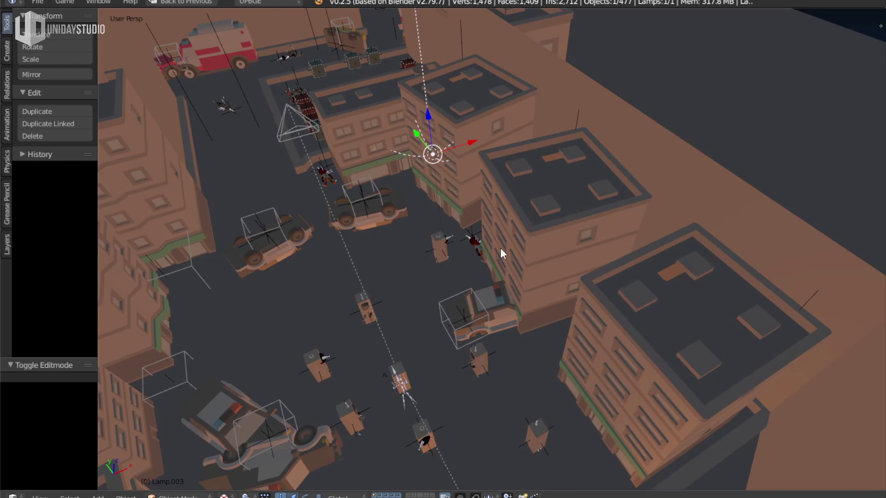
{"action": "key", "text": "ctrl+Up"}
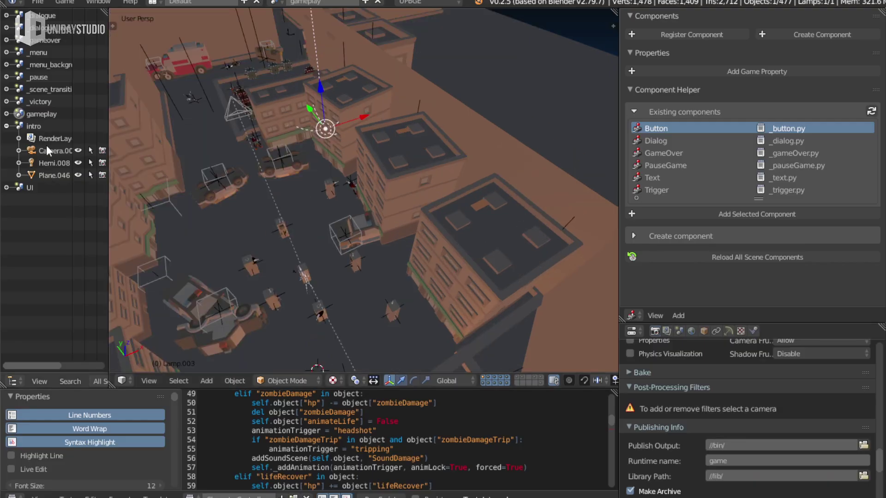
{"action": "left_click", "coordinate": [6, 114]}
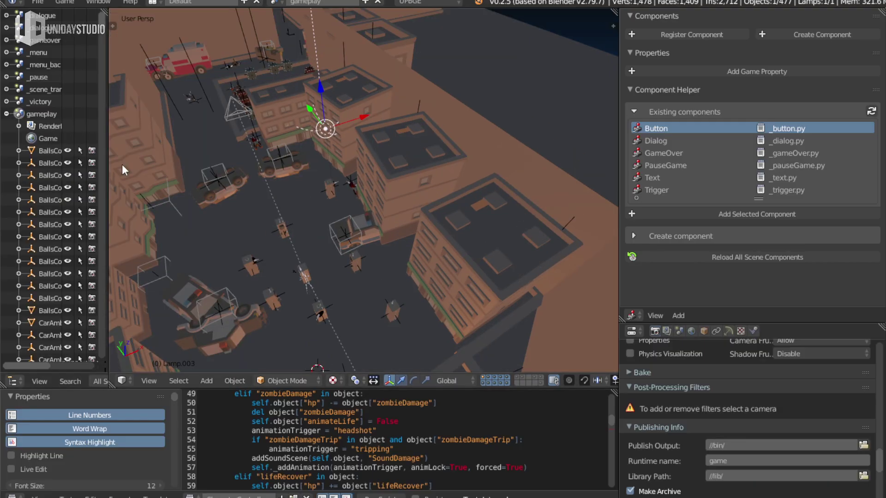
{"action": "scroll", "coordinate": [107, 170], "scroll_direction": "down", "scroll_amount": 10}
{"action": "left_click_drag", "start_coordinate": [108, 188], "coordinate": [169, 188]}
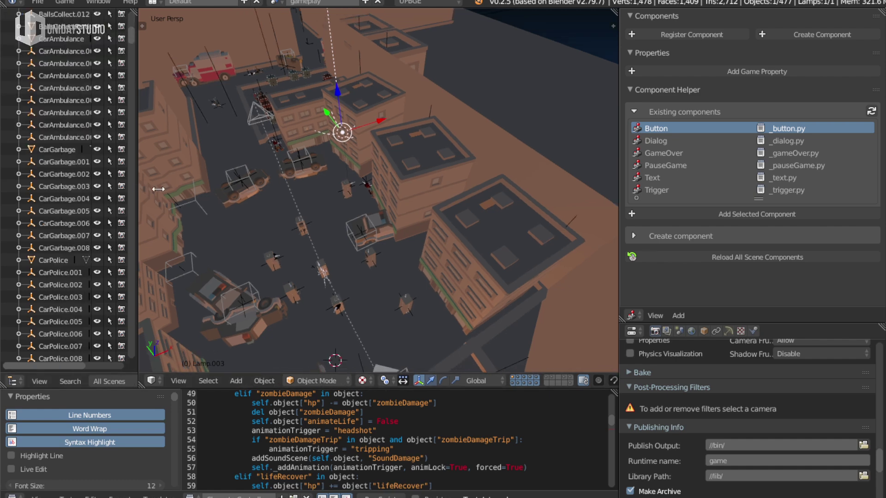
{"action": "scroll", "coordinate": [98, 138], "scroll_direction": "up", "scroll_amount": 5}
{"action": "scroll", "coordinate": [98, 48], "scroll_direction": "up", "scroll_amount": 5}
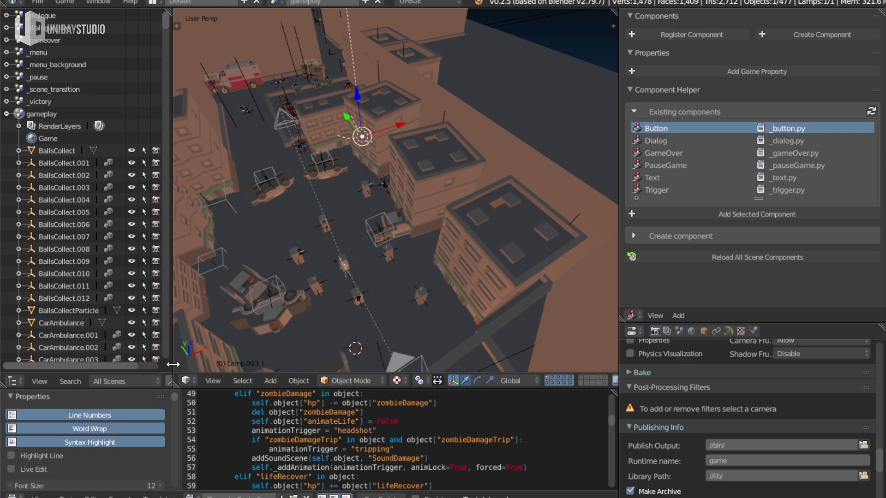
{"action": "left_click_drag", "start_coordinate": [175, 366], "coordinate": [234, 369]}
Filter the Outliner for 'Sun', clear the filter and collapse the gameplay scene's list
{"action": "type", "text": "Sun"}
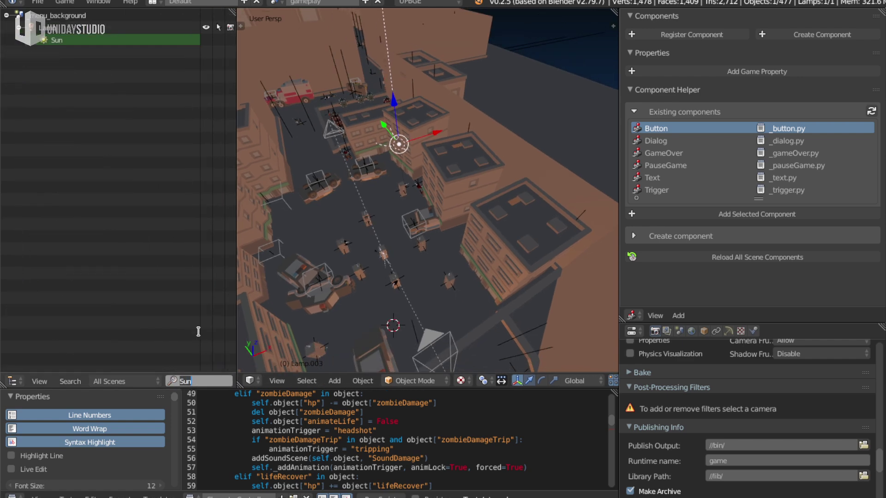
{"action": "key", "text": "Escape"}
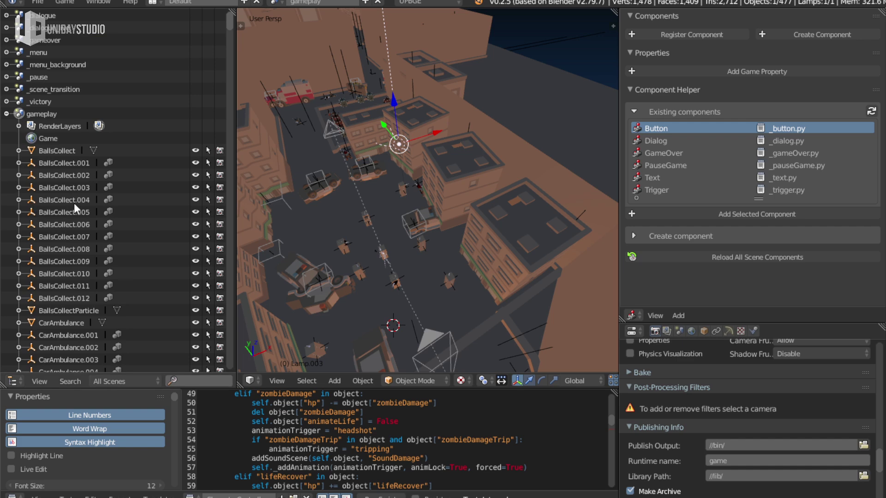
{"action": "scroll", "coordinate": [74, 226], "scroll_direction": "down", "scroll_amount": 10}
{"action": "scroll", "coordinate": [44, 149], "scroll_direction": "up", "scroll_amount": 5}
{"action": "scroll", "coordinate": [29, 134], "scroll_direction": "up", "scroll_amount": 5}
{"action": "left_click", "coordinate": [6, 113]}
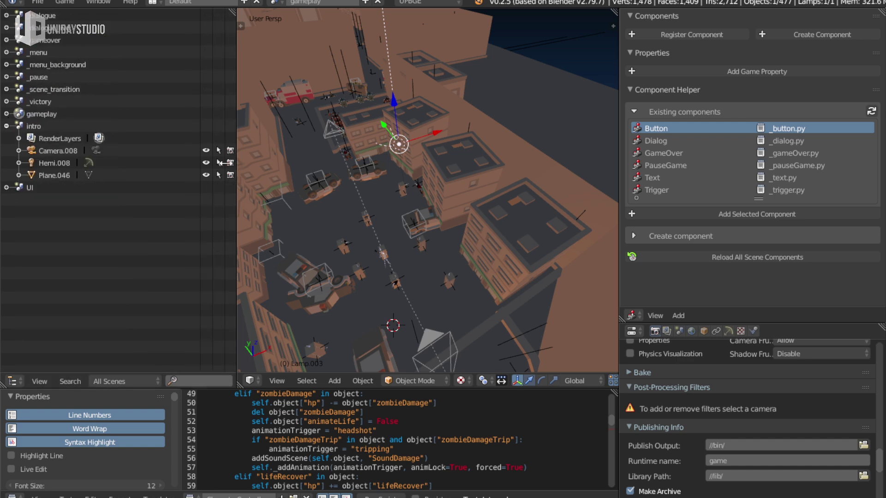
Narrow the Outliner and show only layer 2 holding the lamp
{"action": "left_click_drag", "start_coordinate": [236, 162], "coordinate": [117, 175]}
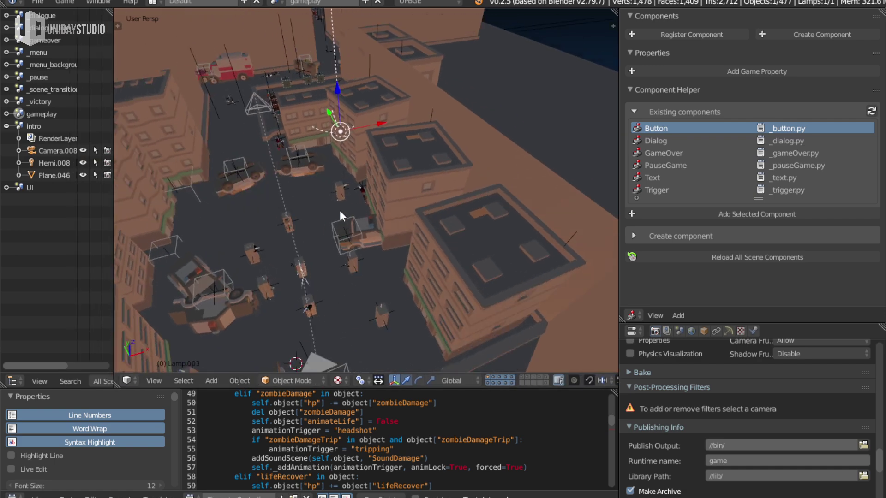
{"action": "mouse_move", "coordinate": [340, 210]}
{"action": "middle_mouse_down"}
{"action": "mouse_move", "coordinate": [386, 138]}
{"action": "mouse_move", "coordinate": [503, 215]}
{"action": "middle_mouse_up"}
{"action": "key", "text": "2"}
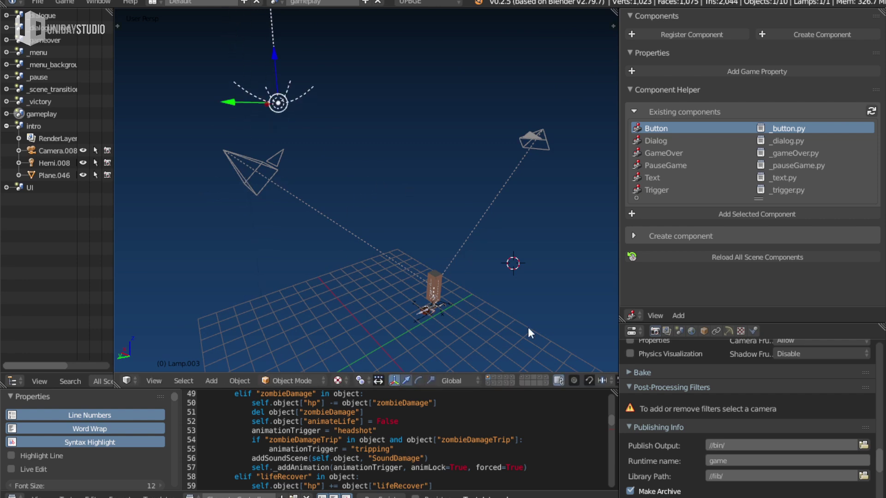
Bring the buildings back into view and set the hemi lamp's energy to 0.4
{"action": "left_click", "coordinate": [511, 377]}
{"action": "mouse_move", "coordinate": [464, 279]}
{"action": "middle_mouse_down"}
{"action": "mouse_move", "coordinate": [389, 278]}
{"action": "mouse_move", "coordinate": [416, 241]}
{"action": "middle_mouse_up"}
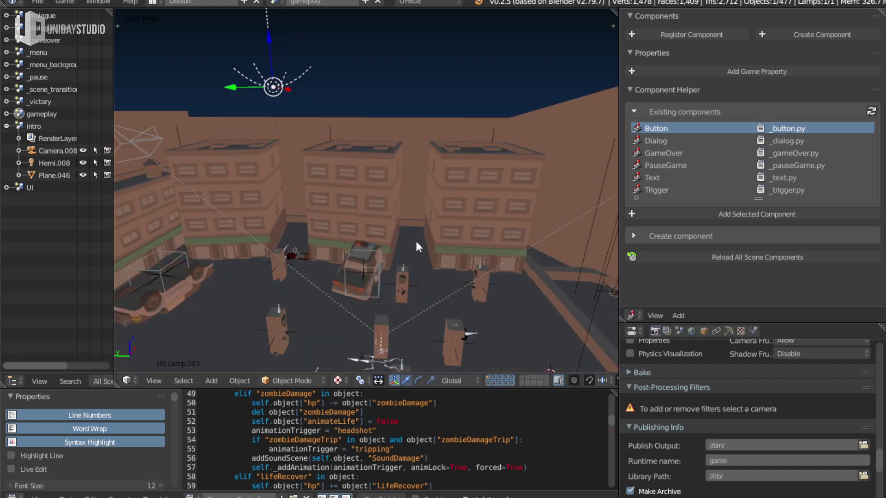
{"action": "left_click", "coordinate": [728, 331]}
{"action": "scroll", "coordinate": [714, 386], "scroll_direction": "down", "scroll_amount": 1}
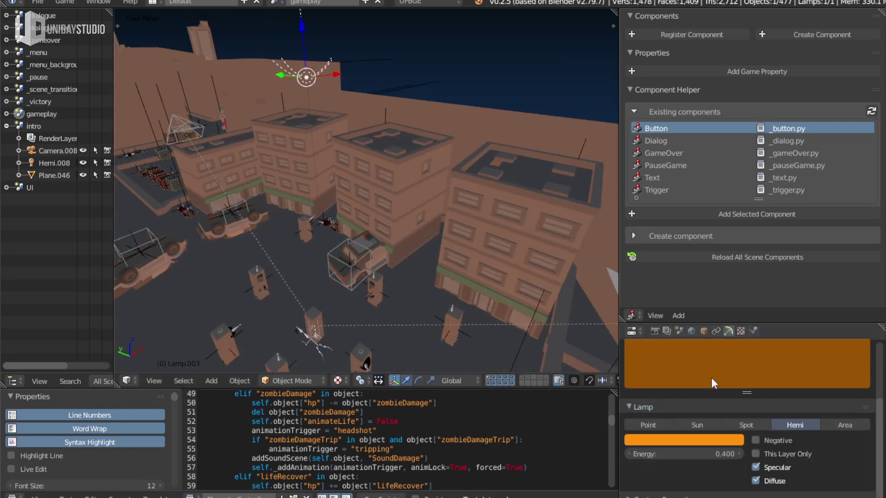
{"action": "type", "text": "0"}
{"action": "key", "text": "Return"}
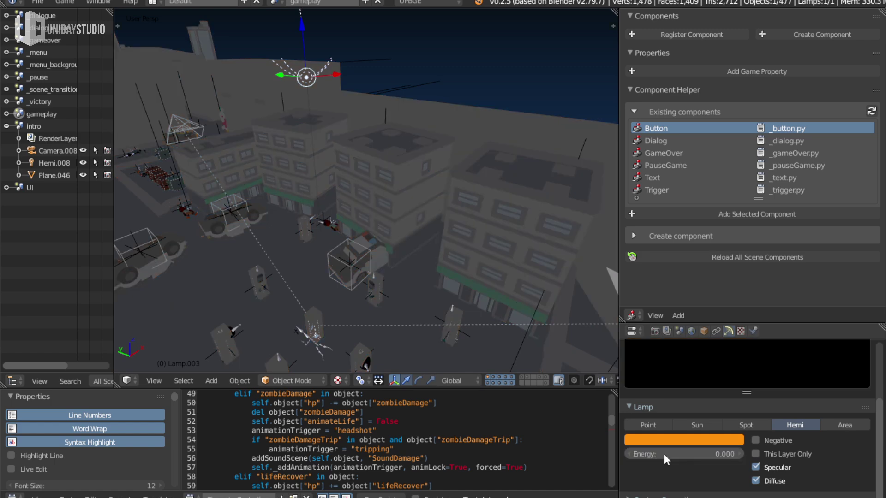
{"action": "left_click", "coordinate": [664, 453]}
{"action": "type", "text": "0.400"}
{"action": "key", "text": "Return"}
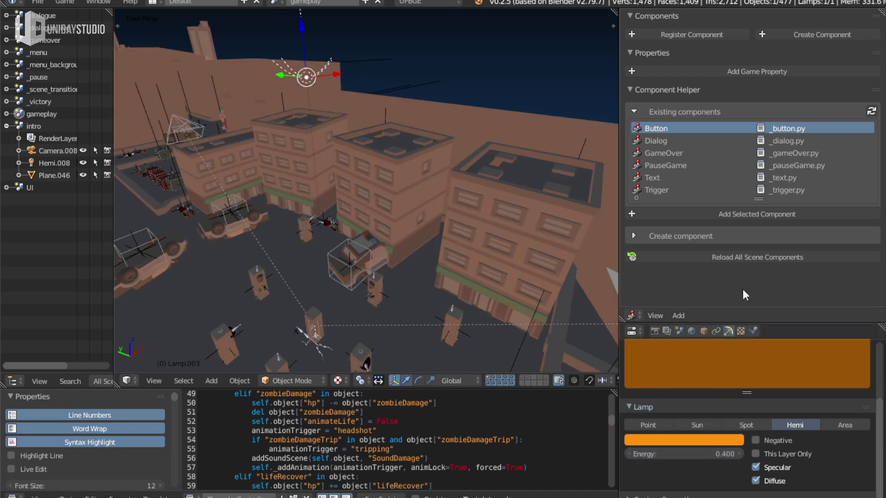
In World settings, turn off Paper Sky and environment lighting to compare
{"action": "left_click", "coordinate": [691, 332]}
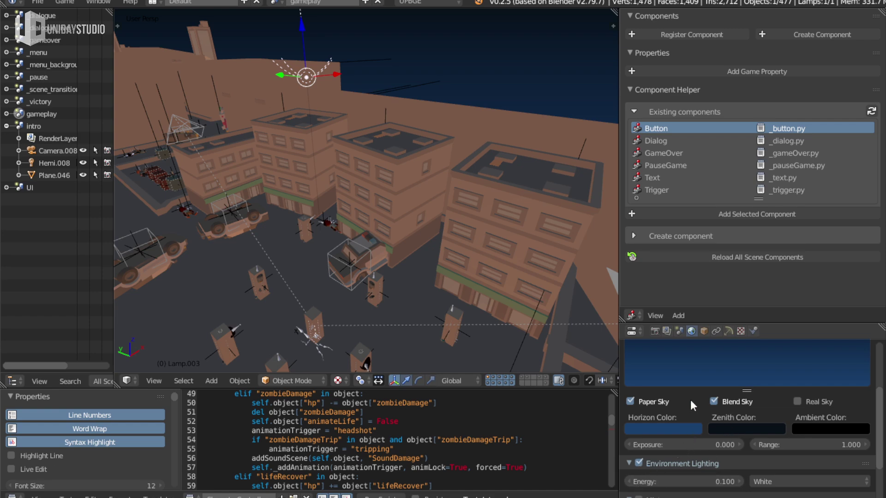
{"action": "left_click", "coordinate": [638, 463]}
{"action": "left_click", "coordinate": [630, 401]}
Turn environment lighting back on and add a Sun lamp above the town
{"action": "left_click", "coordinate": [638, 463]}
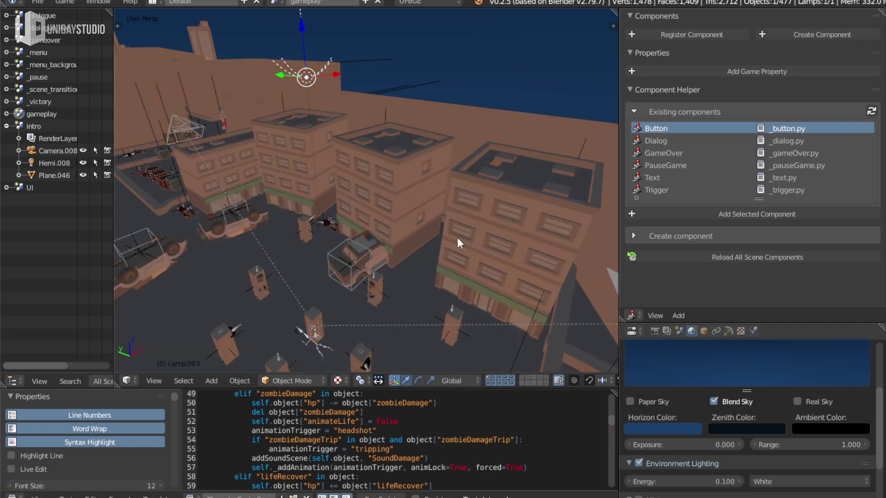
{"action": "middle_click_drag", "start_coordinate": [457, 237], "coordinate": [453, 206]}
{"action": "key", "text": "shift+a"}
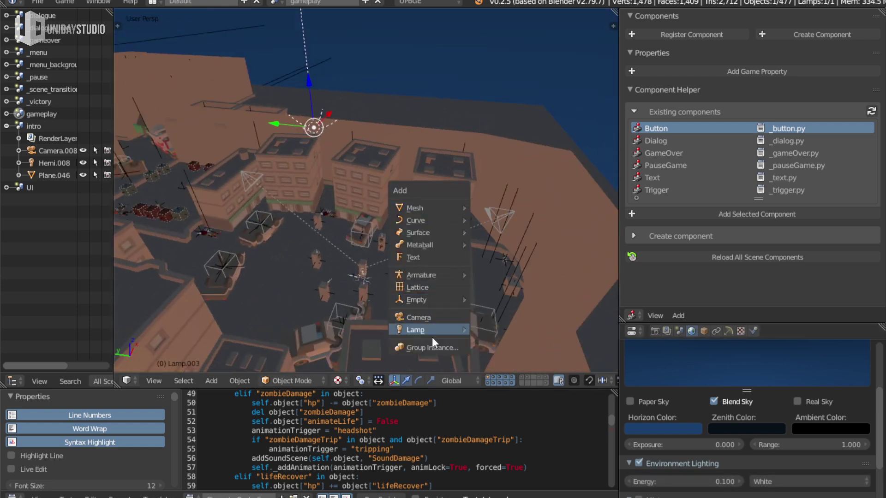
{"action": "mouse_move", "coordinate": [432, 330]}
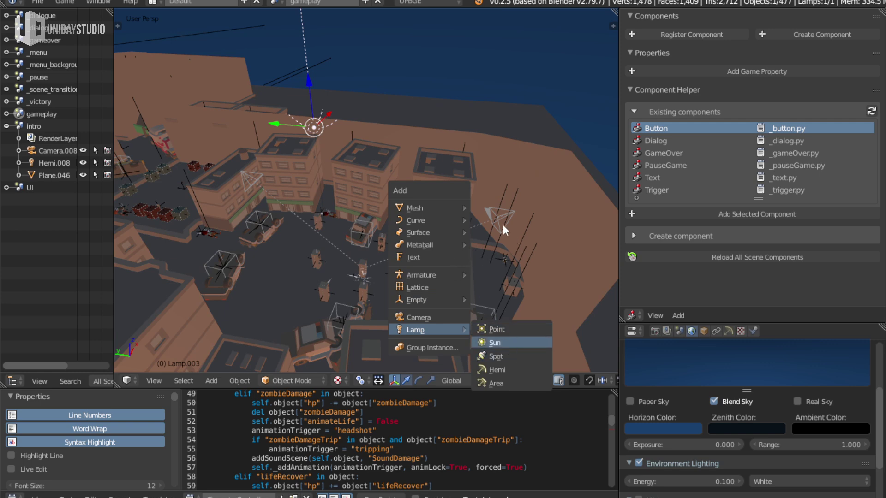
{"action": "key", "text": "Return"}
{"action": "middle_click_drag", "start_coordinate": [486, 236], "coordinate": [444, 315]}
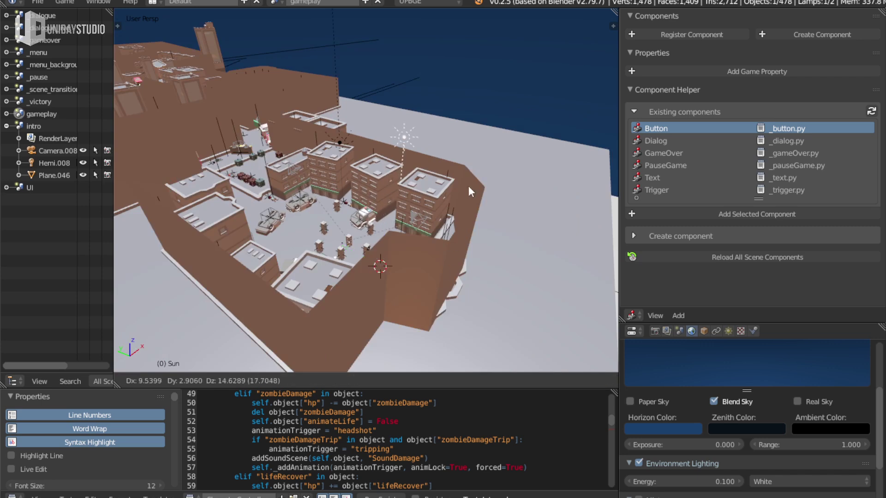
Rotate and reposition the Sun lamp over the streets, then show its lamp settings
{"action": "key", "text": "r"}
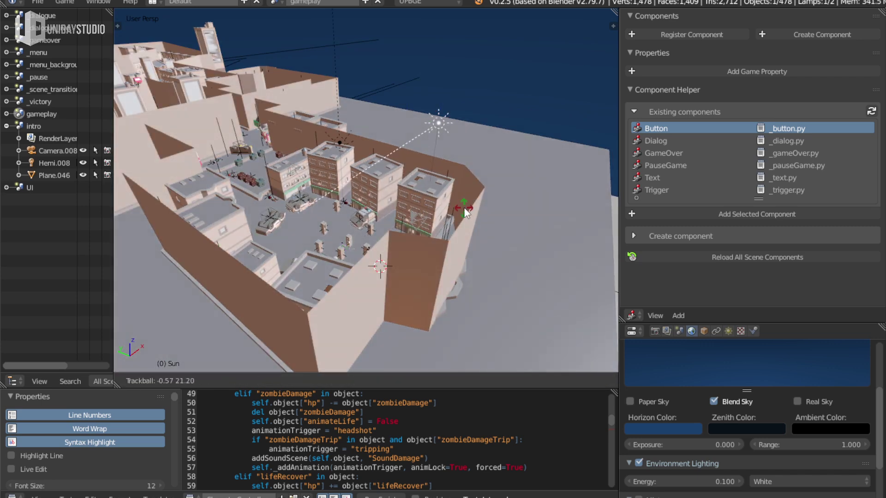
{"action": "mouse_move", "coordinate": [475, 198]}
{"action": "middle_mouse_down"}
{"action": "mouse_move", "coordinate": [399, 271]}
{"action": "mouse_move", "coordinate": [458, 159]}
{"action": "mouse_move", "coordinate": [467, 181]}
{"action": "middle_mouse_up"}
{"action": "key", "text": "g"}
{"action": "left_click", "coordinate": [413, 295]}
{"action": "scroll", "coordinate": [716, 452], "scroll_direction": "down", "scroll_amount": 2}
{"action": "left_click", "coordinate": [728, 331]}
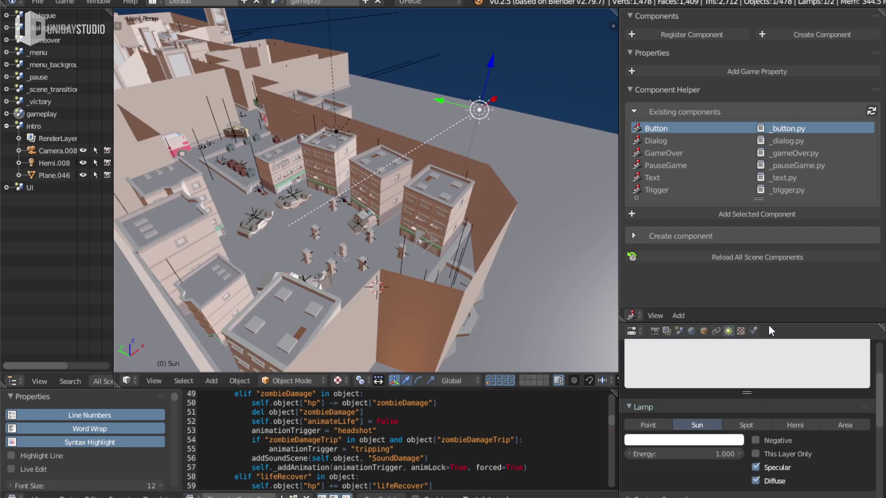
{"action": "left_click_drag", "start_coordinate": [774, 314], "coordinate": [775, 170]}
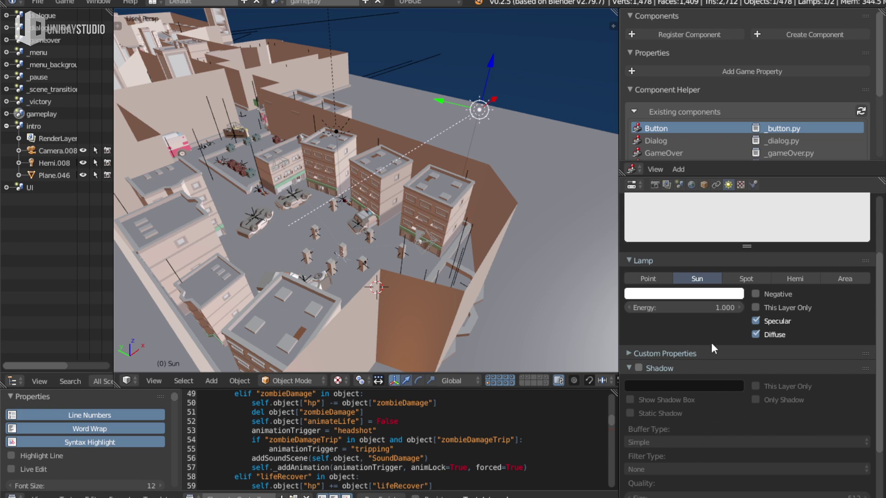
Turn on shadows for the Sun lamp and re-angle it over the town block
{"action": "left_click", "coordinate": [638, 368]}
{"action": "scroll", "coordinate": [738, 406], "scroll_direction": "down", "scroll_amount": 3}
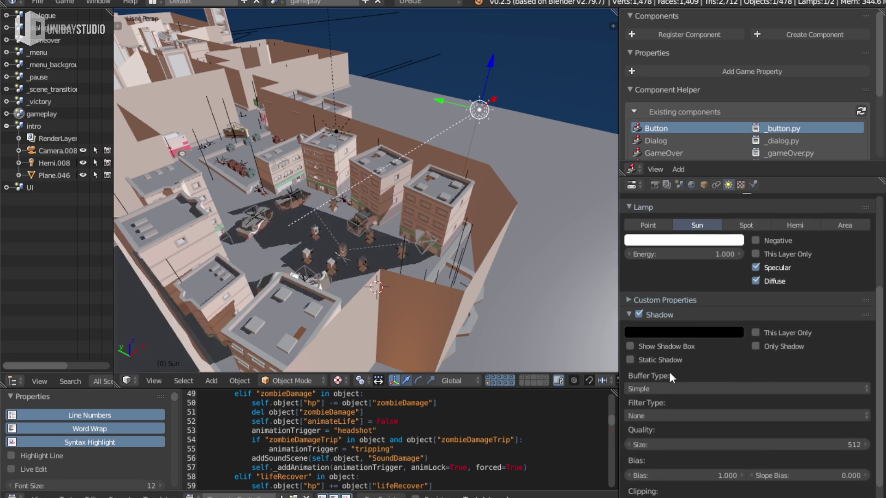
{"action": "middle_click_drag", "start_coordinate": [477, 220], "coordinate": [461, 255]}
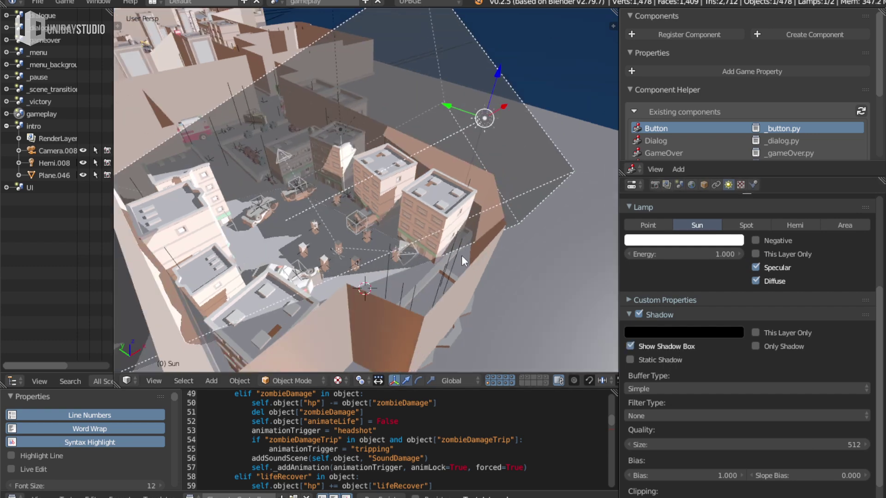
{"action": "scroll", "coordinate": [455, 234], "scroll_direction": "down", "scroll_amount": 5}
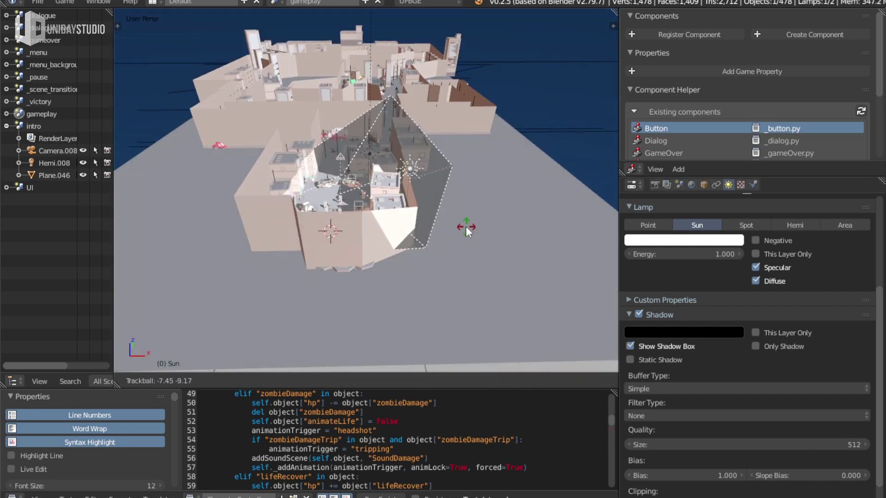
{"action": "key", "text": "r"}
{"action": "mouse_move", "coordinate": [417, 224]}
{"action": "middle_mouse_down"}
{"action": "mouse_move", "coordinate": [471, 224]}
{"action": "mouse_move", "coordinate": [554, 258]}
{"action": "middle_mouse_up"}
{"action": "left_click", "coordinate": [480, 217]}
Set the shadow clip end to 64 and reposition the sun above the streets
{"action": "scroll", "coordinate": [744, 408], "scroll_direction": "down", "scroll_amount": 1}
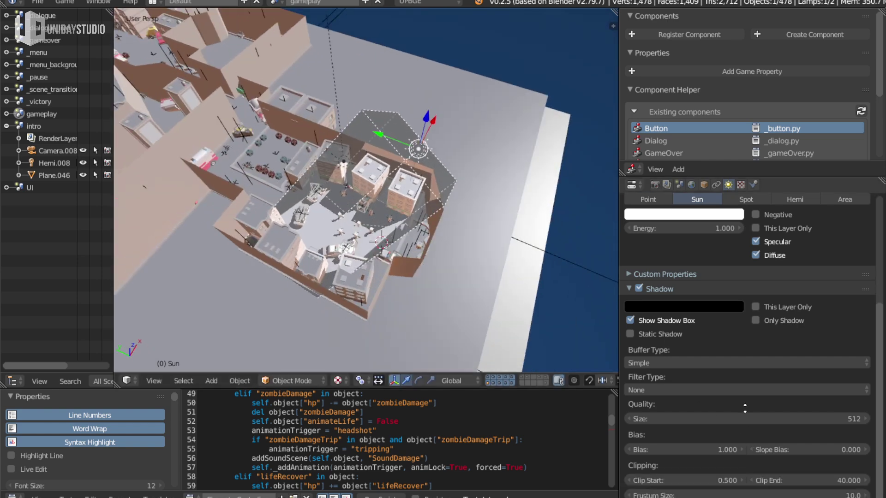
{"action": "left_click", "coordinate": [802, 479]}
{"action": "type", "text": "64.000"}
{"action": "key", "text": "Return"}
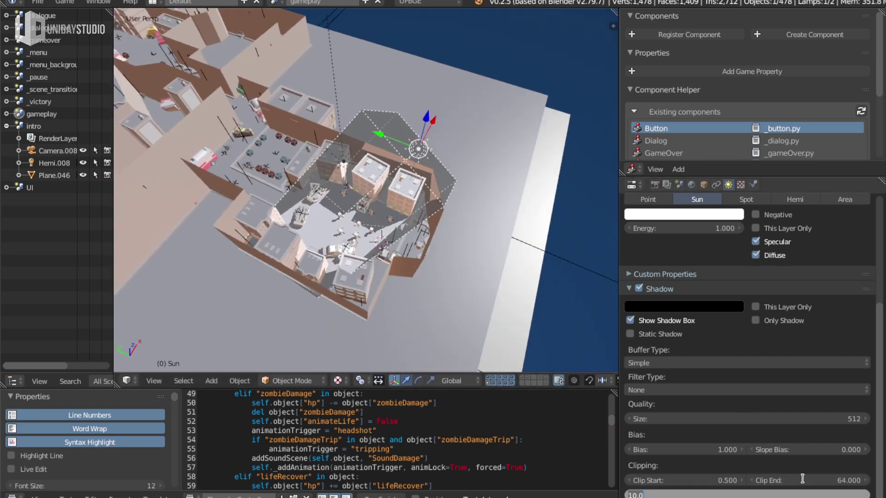
{"action": "key", "text": "g"}
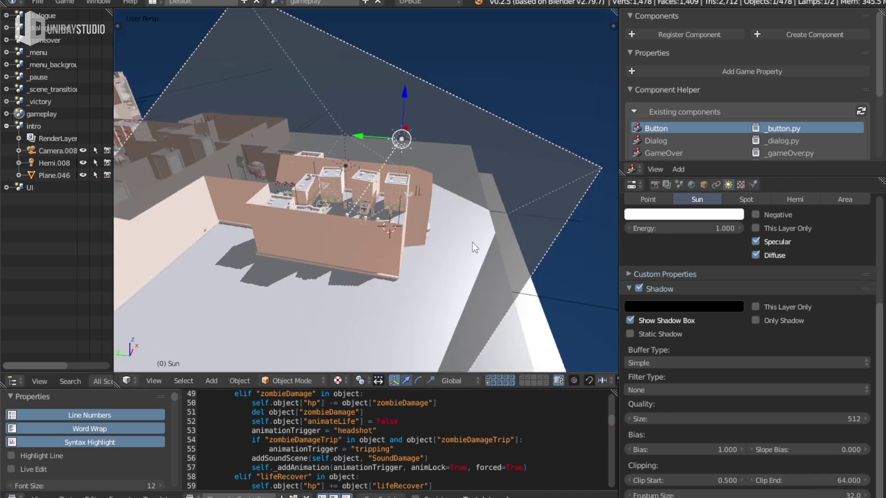
{"action": "left_click", "coordinate": [458, 231]}
{"action": "middle_click_drag", "start_coordinate": [458, 231], "coordinate": [446, 266]}
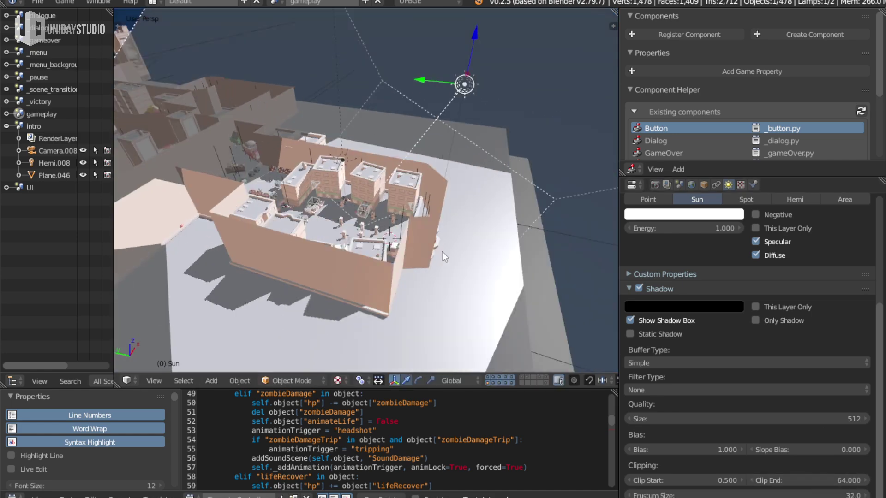
{"action": "scroll", "coordinate": [446, 266], "scroll_direction": "up", "scroll_amount": 4}
{"action": "middle_click_drag", "start_coordinate": [481, 234], "coordinate": [398, 246]}
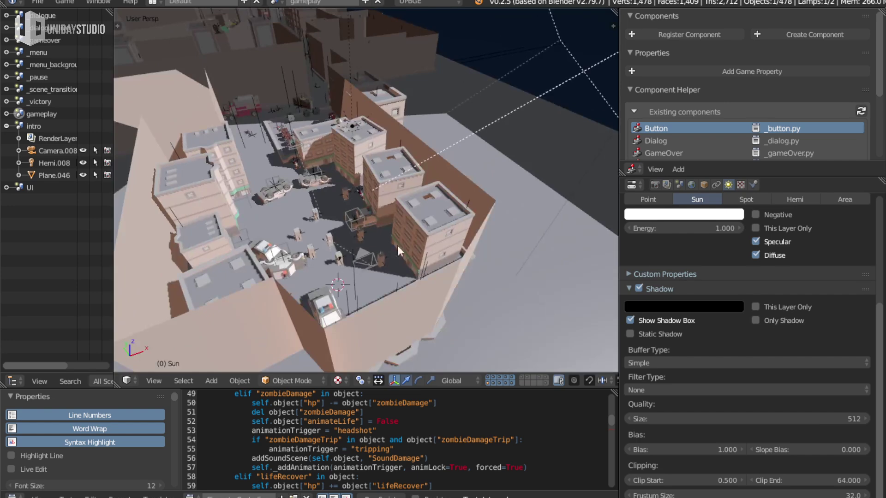
{"action": "scroll", "coordinate": [480, 272], "scroll_direction": "up", "scroll_amount": 2}
{"action": "scroll", "coordinate": [480, 272], "scroll_direction": "up", "scroll_amount": 2}
{"action": "middle_click_drag", "start_coordinate": [479, 272], "coordinate": [461, 282]}
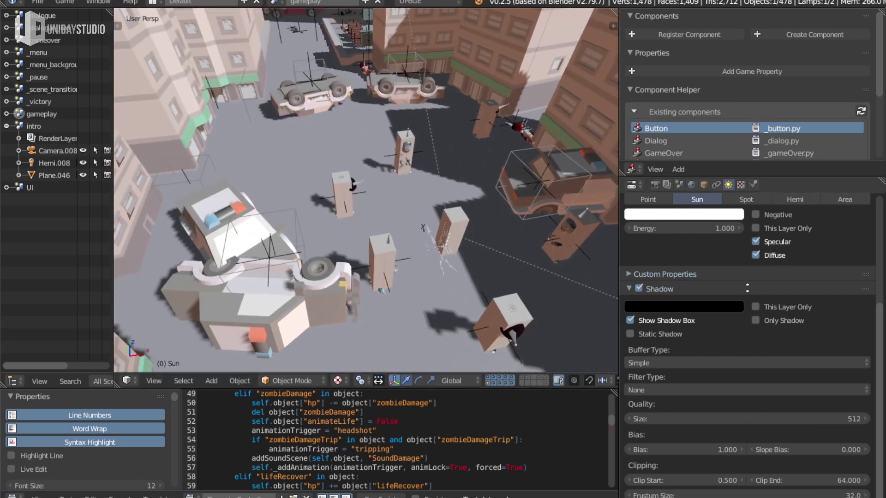
Switch shadow filtering to PCF Early Bail with a 2048 shadow map size
{"action": "scroll", "coordinate": [747, 289], "scroll_direction": "up", "scroll_amount": 2}
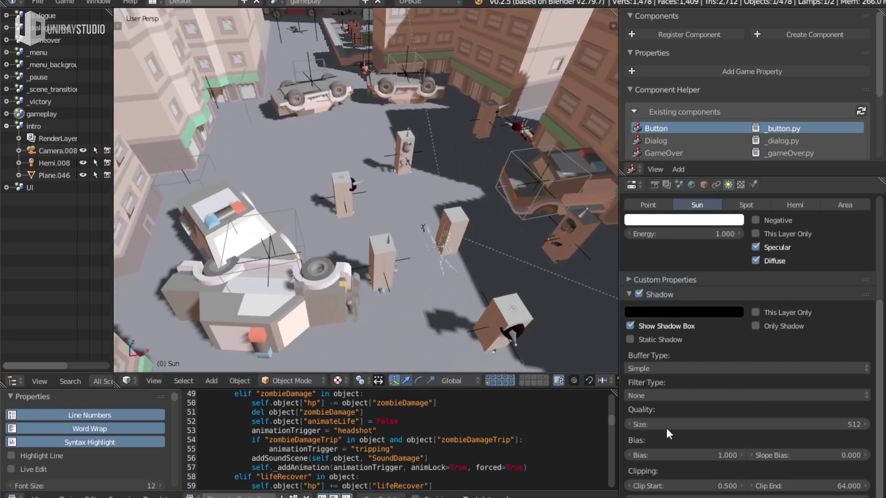
{"action": "left_click", "coordinate": [716, 429]}
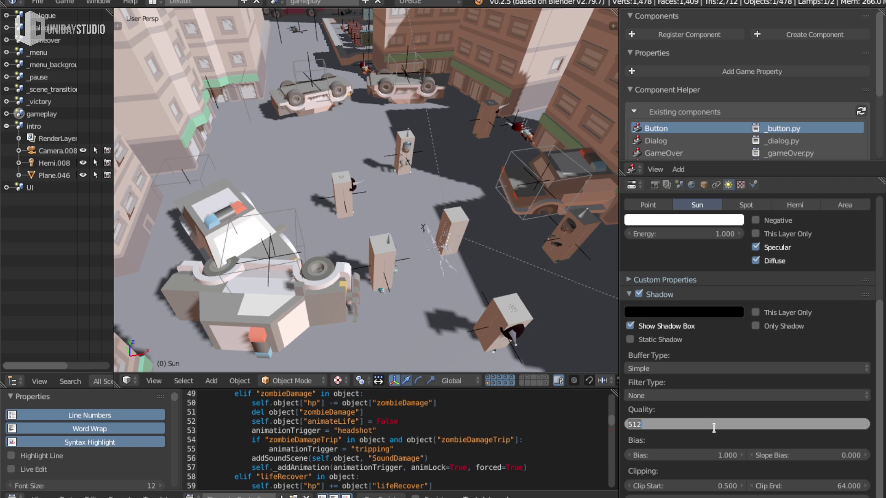
{"action": "left_click", "coordinate": [680, 395]}
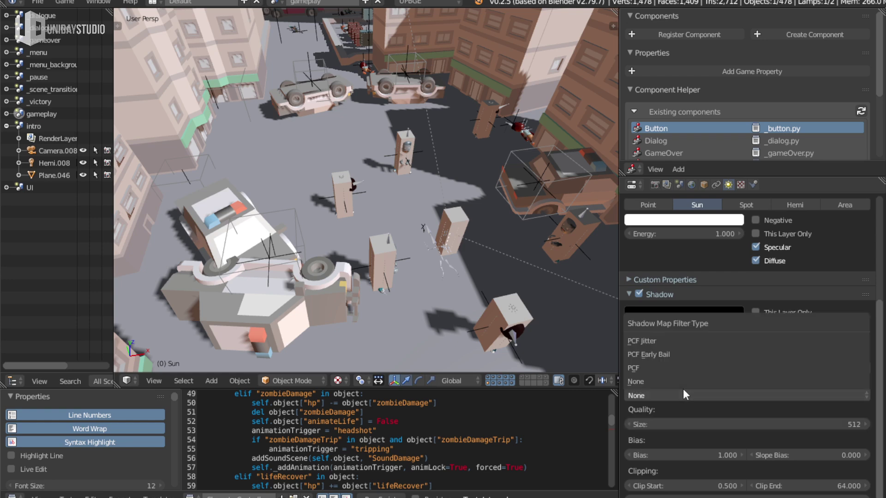
{"action": "key", "text": "Return"}
{"action": "left_click", "coordinate": [679, 423]}
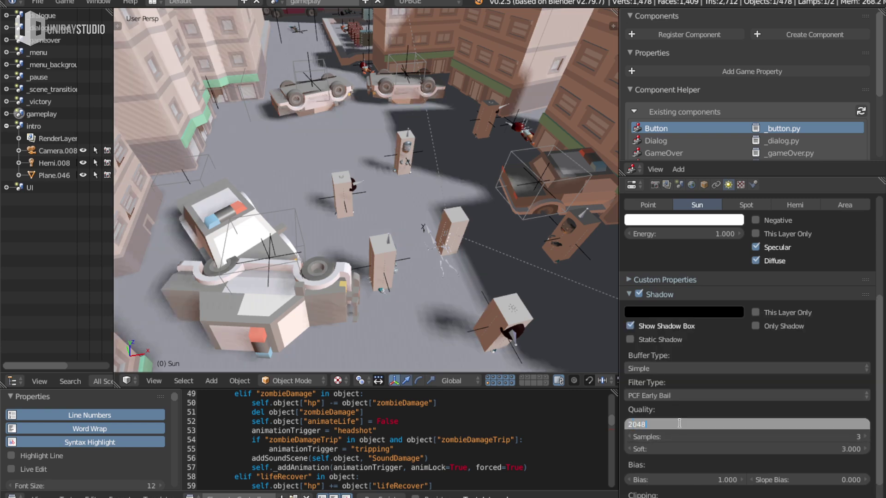
{"action": "key", "text": "Tab"}
{"action": "key", "text": "Tab"}
{"action": "type", "text": "0.3"}
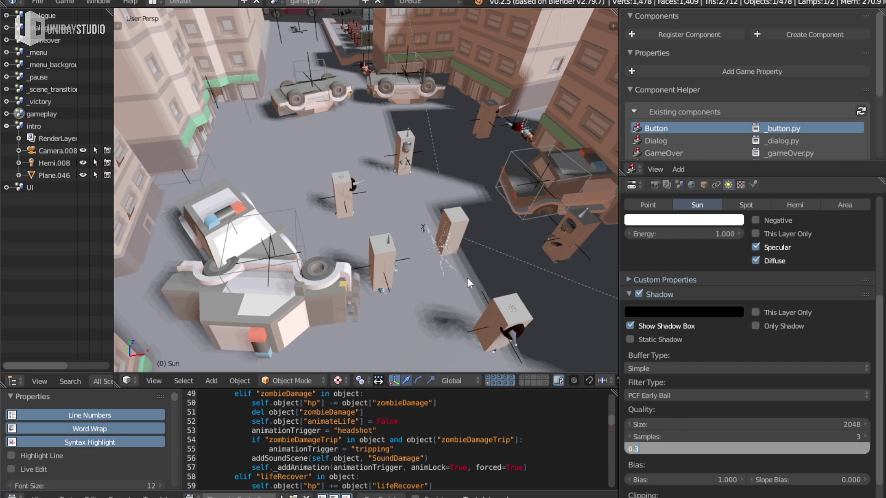
Set the sun's shadow softness to 0.500
{"action": "key", "text": "Return"}
{"action": "middle_click_drag", "start_coordinate": [449, 284], "coordinate": [447, 291]}
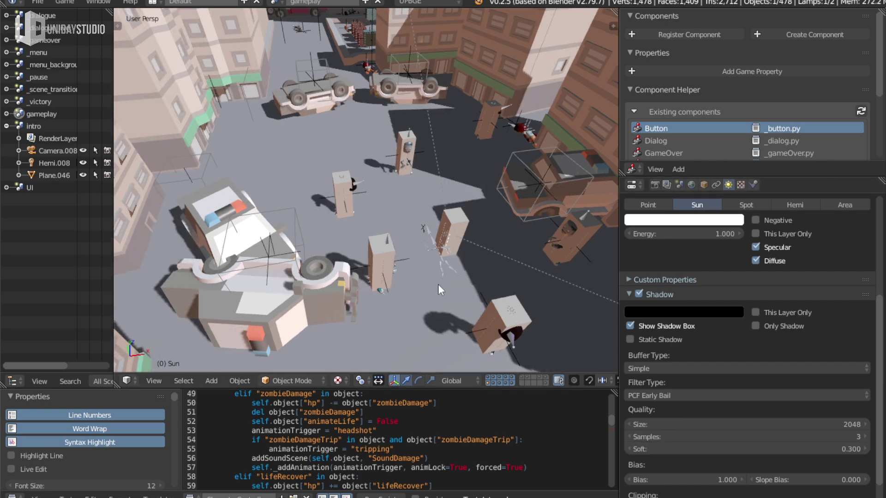
{"action": "scroll", "coordinate": [453, 277], "scroll_direction": "up", "scroll_amount": 5}
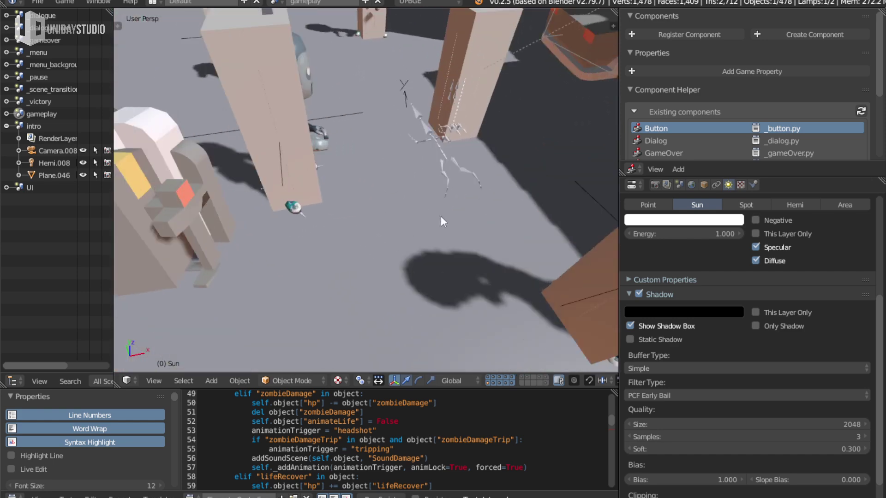
{"action": "left_click", "coordinate": [769, 449]}
{"action": "type", "text": "0.5"}
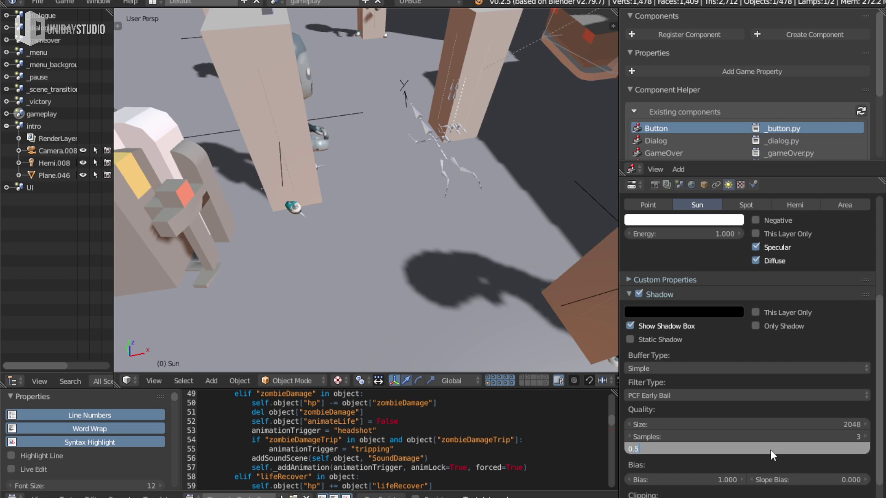
{"action": "key", "text": "Return"}
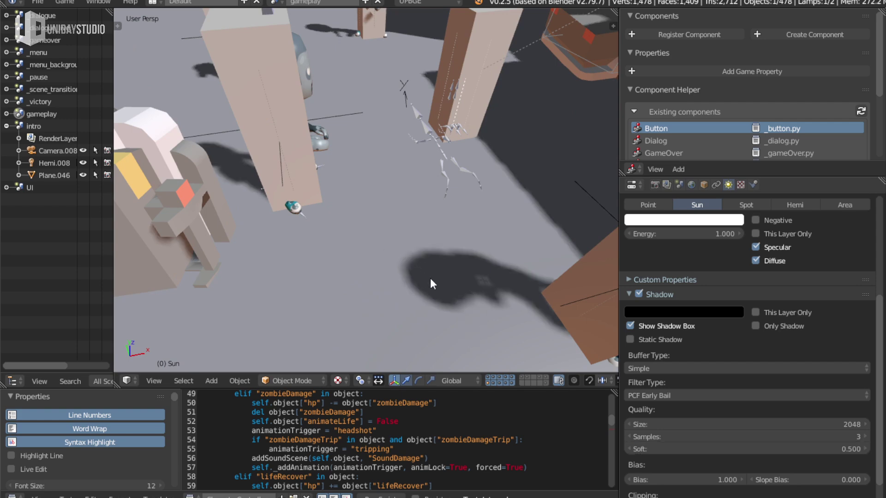
Hide the sun's shadow box outline and tilt the view toward the street
{"action": "scroll", "coordinate": [408, 278], "scroll_direction": "down", "scroll_amount": 5}
{"action": "scroll", "coordinate": [406, 278], "scroll_direction": "down", "scroll_amount": 8}
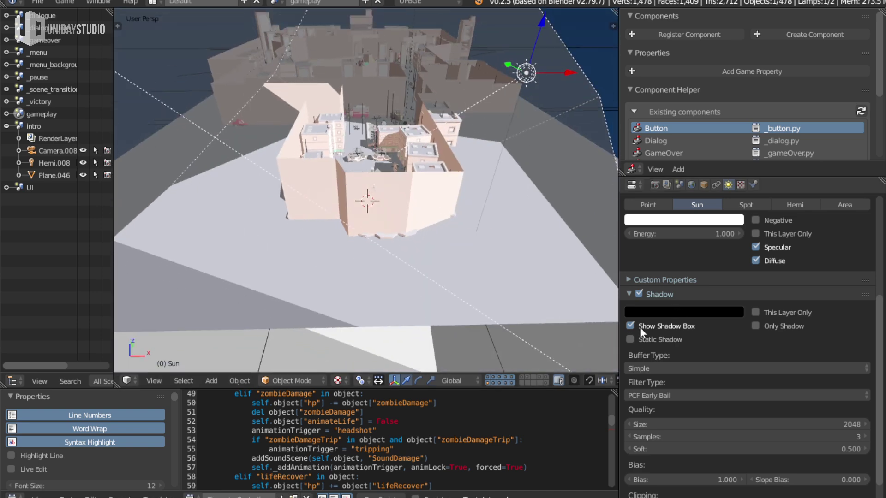
{"action": "left_click", "coordinate": [640, 328]}
{"action": "scroll", "coordinate": [502, 180], "scroll_direction": "up", "scroll_amount": 5}
{"action": "scroll", "coordinate": [523, 225], "scroll_direction": "up", "scroll_amount": 4}
{"action": "scroll", "coordinate": [520, 239], "scroll_direction": "up", "scroll_amount": 4}
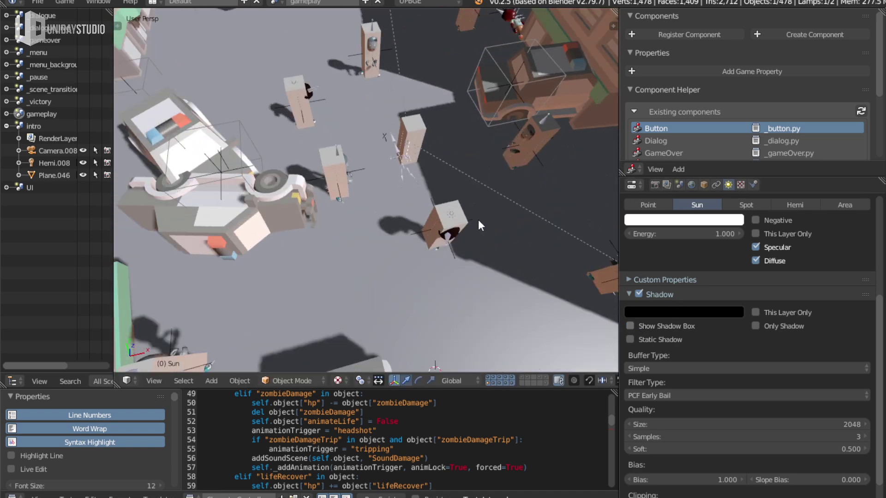
{"action": "mouse_move", "coordinate": [478, 225]}
{"action": "middle_mouse_down"}
{"action": "mouse_move", "coordinate": [405, 192]}
{"action": "mouse_move", "coordinate": [485, 170]}
{"action": "mouse_move", "coordinate": [454, 196]}
{"action": "middle_mouse_up"}
Select the street box prop and pick one of its vertices in Edit Mode
{"action": "right_click", "coordinate": [439, 153]}
{"action": "key", "text": "Tab"}
{"action": "key", "text": "ctrl+Tab"}
{"action": "left_click", "coordinate": [406, 172]}
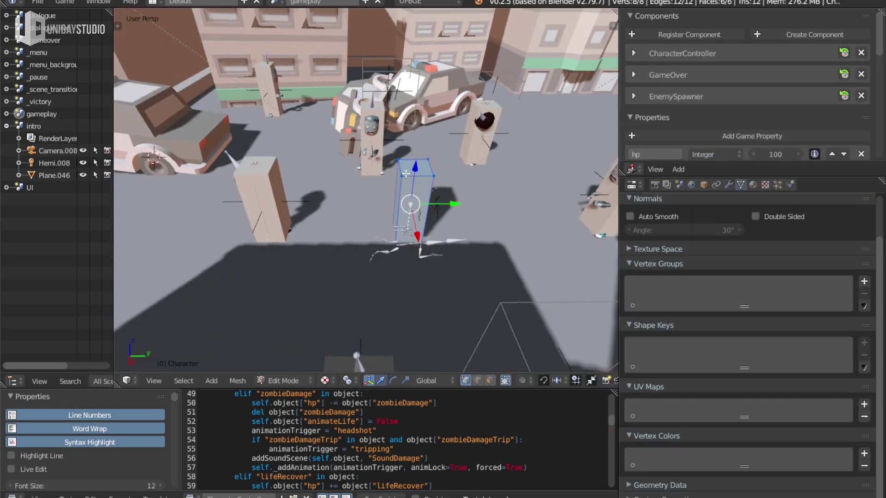
{"action": "right_click", "coordinate": [400, 176]}
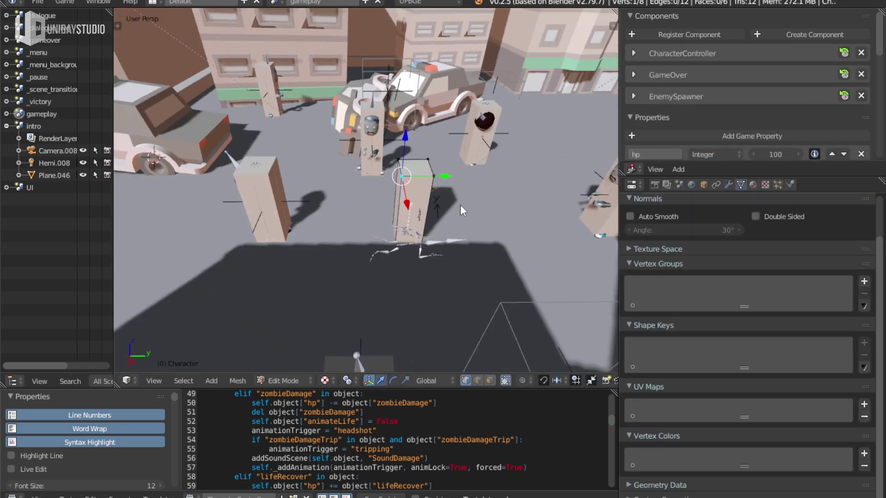
{"action": "key", "text": "Tab"}
{"action": "scroll", "coordinate": [460, 205], "scroll_direction": "down", "scroll_amount": 6}
{"action": "middle_click_drag", "start_coordinate": [400, 220], "coordinate": [364, 217]}
Dim the Sun lamp to 0.540 energy and tint it pale blue (0.622, 0.674, 1.000)
{"action": "right_click", "coordinate": [288, 133]}
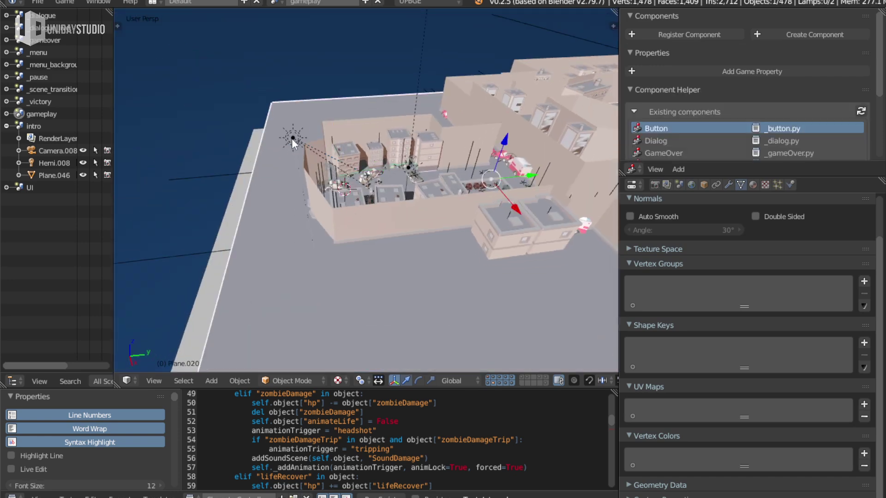
{"action": "middle_click_drag", "start_coordinate": [284, 176], "coordinate": [414, 212]}
{"action": "scroll", "coordinate": [413, 212], "scroll_direction": "up", "scroll_amount": 3}
{"action": "scroll", "coordinate": [452, 166], "scroll_direction": "up", "scroll_amount": 4}
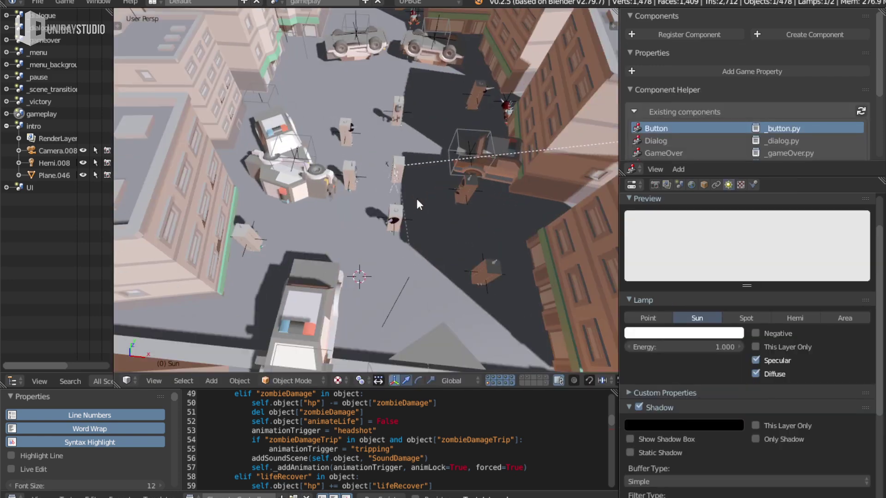
{"action": "left_click_drag", "start_coordinate": [685, 340], "coordinate": [664, 341]}
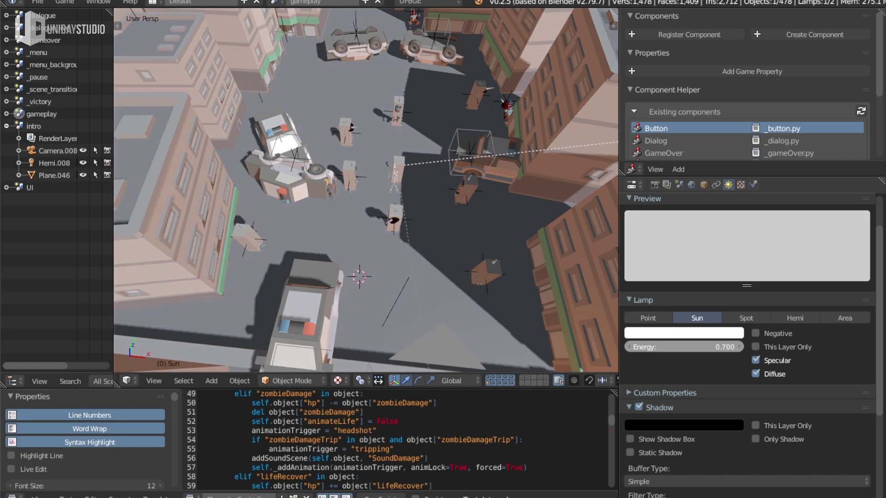
{"action": "left_click", "coordinate": [684, 336]}
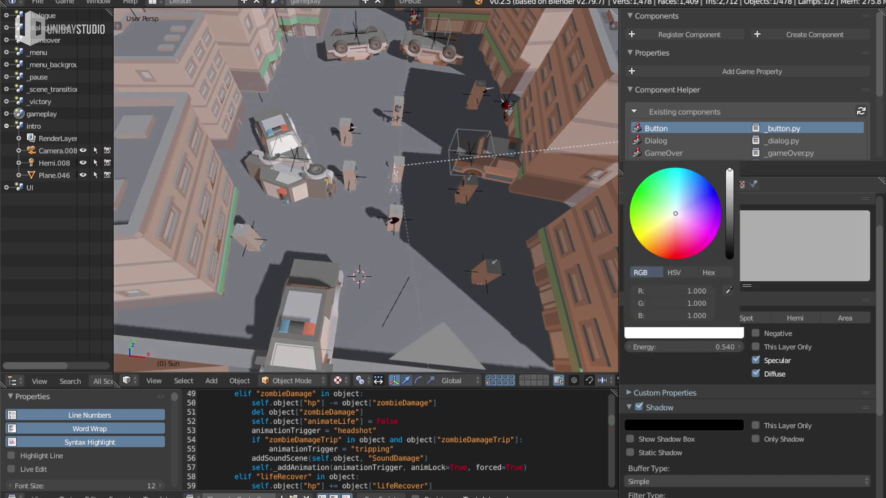
{"action": "left_click_drag", "start_coordinate": [676, 213], "coordinate": [682, 208]}
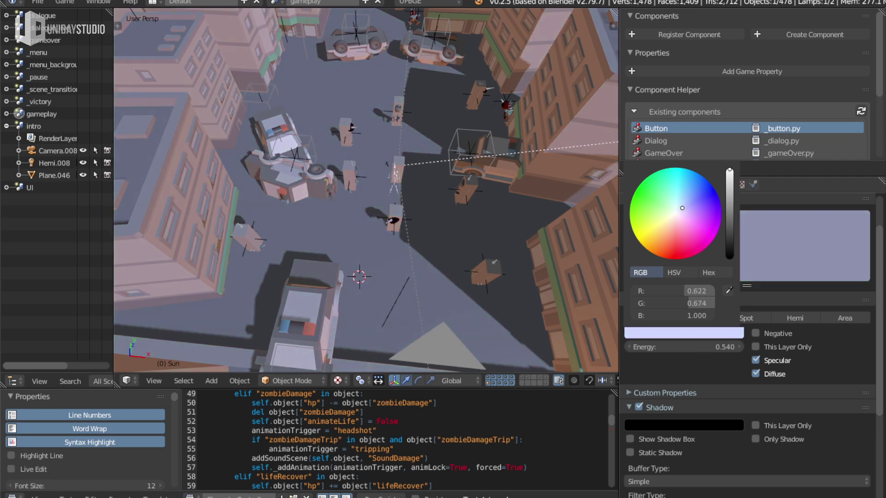
{"action": "middle_click_drag", "start_coordinate": [416, 221], "coordinate": [424, 232]}
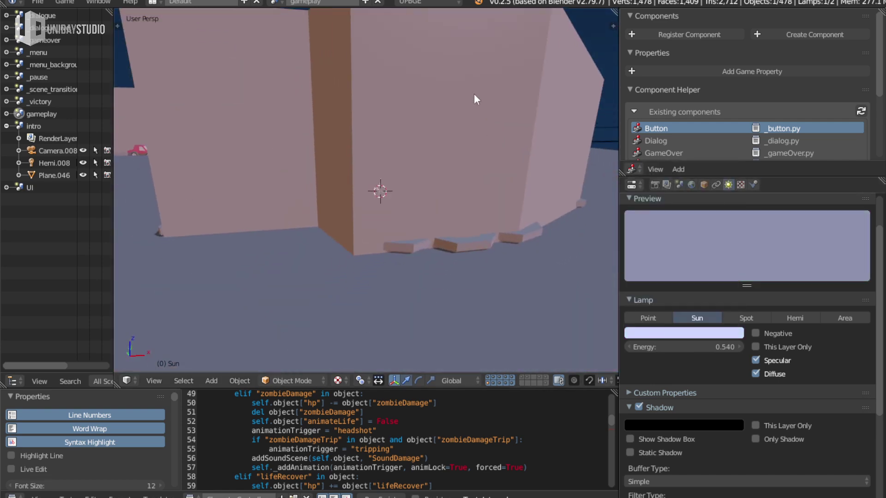
Move the orange hemi lamp Lamp.003 to a new position
{"action": "right_click", "coordinate": [399, 181]}
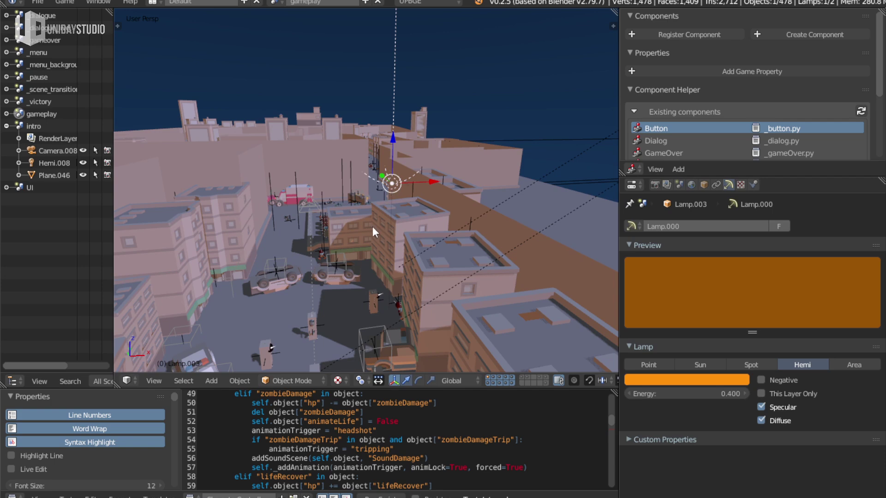
{"action": "middle_click_drag", "start_coordinate": [372, 226], "coordinate": [406, 226]}
{"action": "key", "text": "g"}
{"action": "left_click", "coordinate": [497, 182]}
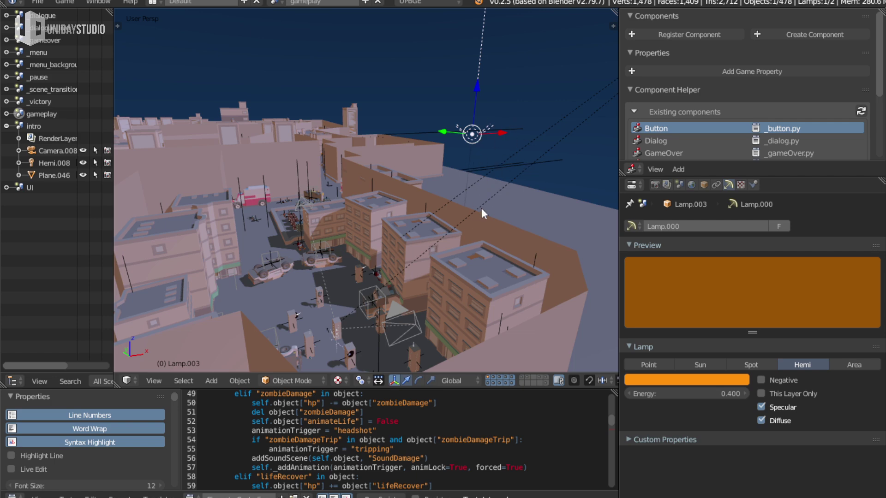
Duplicate it as Lamp.001, flip it 180° on X, and make it blue at 0.200 energy
{"action": "key", "text": "shift+d"}
{"action": "key", "text": "Escape"}
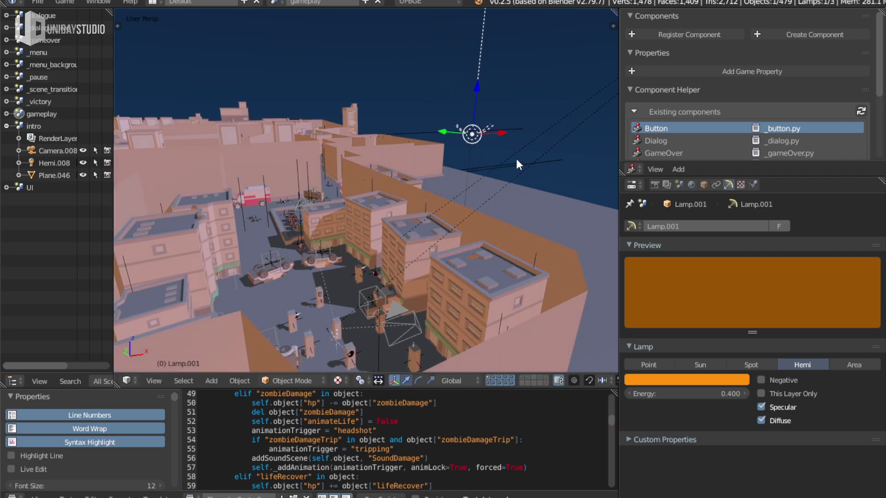
{"action": "type", "text": "rx180"}
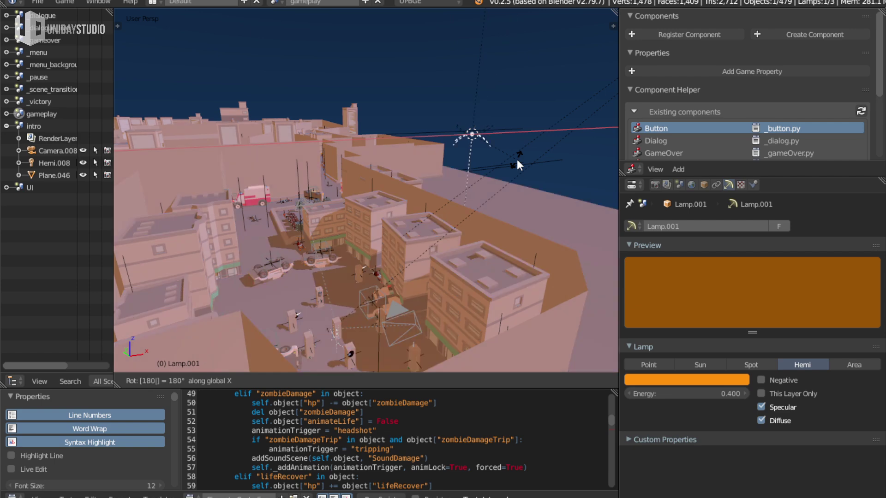
{"action": "key", "text": "Return"}
{"action": "left_click", "coordinate": [652, 380]}
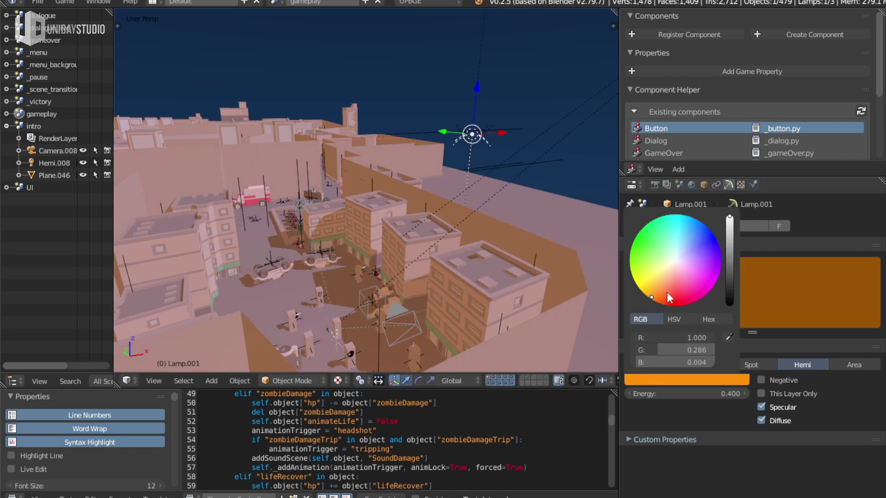
{"action": "left_click_drag", "start_coordinate": [651, 298], "coordinate": [704, 225]}
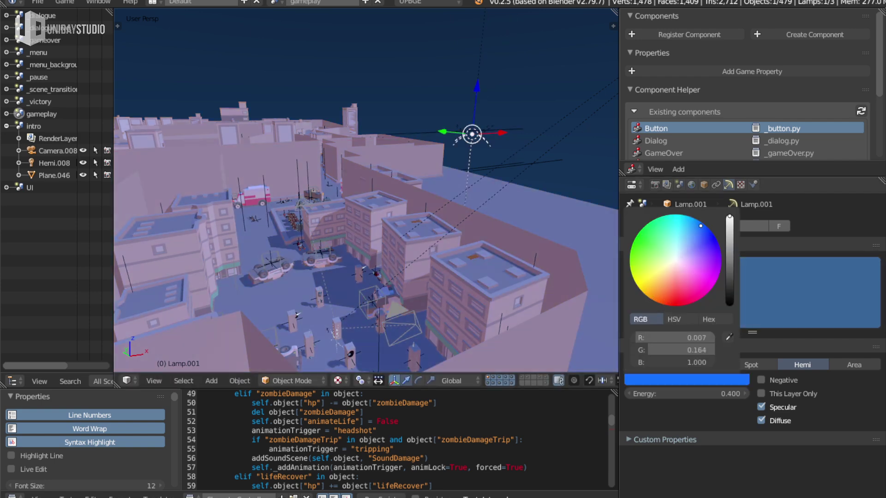
{"action": "left_click", "coordinate": [686, 394]}
{"action": "type", "text": "0.200"}
{"action": "key", "text": "Return"}
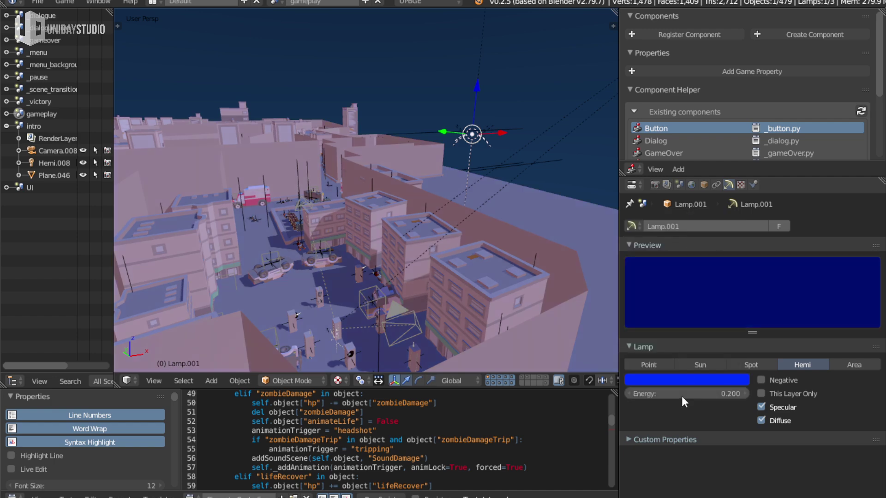
Select the Sun lamp and view the scene through the camera
{"action": "mouse_move", "coordinate": [369, 256]}
{"action": "middle_mouse_down"}
{"action": "mouse_move", "coordinate": [476, 195]}
{"action": "mouse_move", "coordinate": [381, 225]}
{"action": "mouse_move", "coordinate": [580, 101]}
{"action": "middle_mouse_up"}
{"action": "key", "text": "KP_0"}
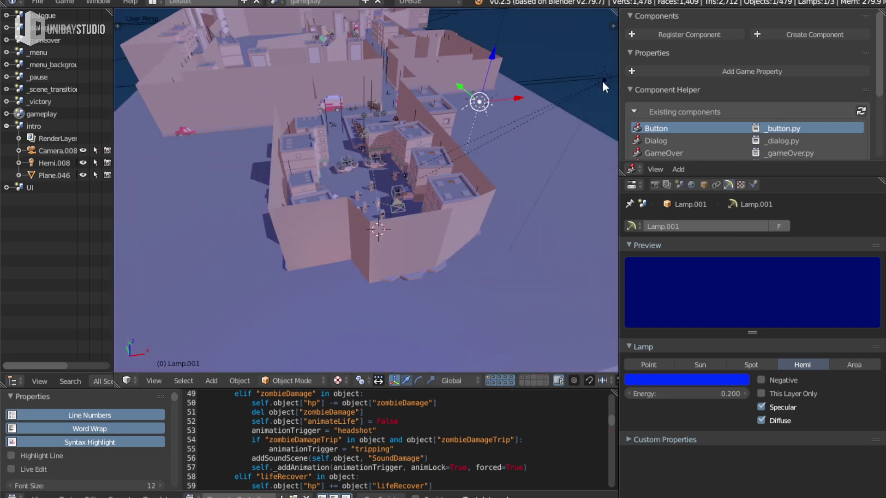
{"action": "right_click", "coordinate": [602, 81]}
{"action": "key", "text": "KP_0"}
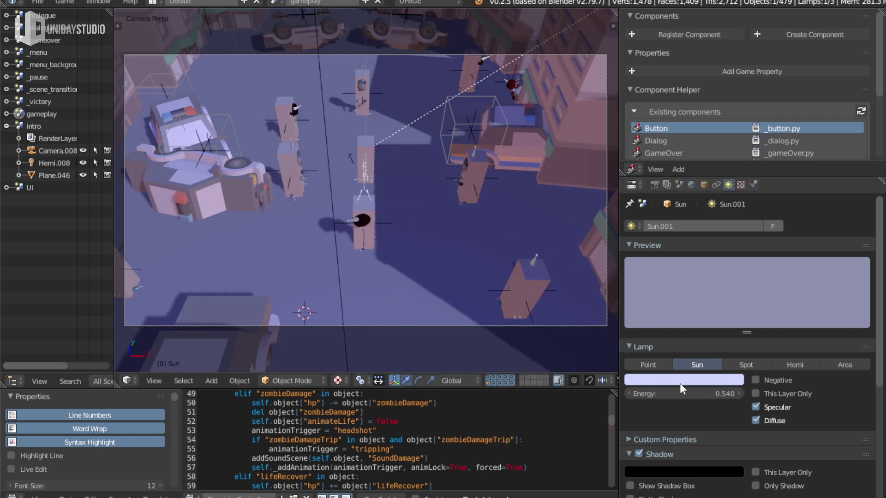
Tint the Sun lamp lavender and raise its energy to 0.990
{"action": "left_click", "coordinate": [681, 383]}
{"action": "left_click", "coordinate": [667, 253]}
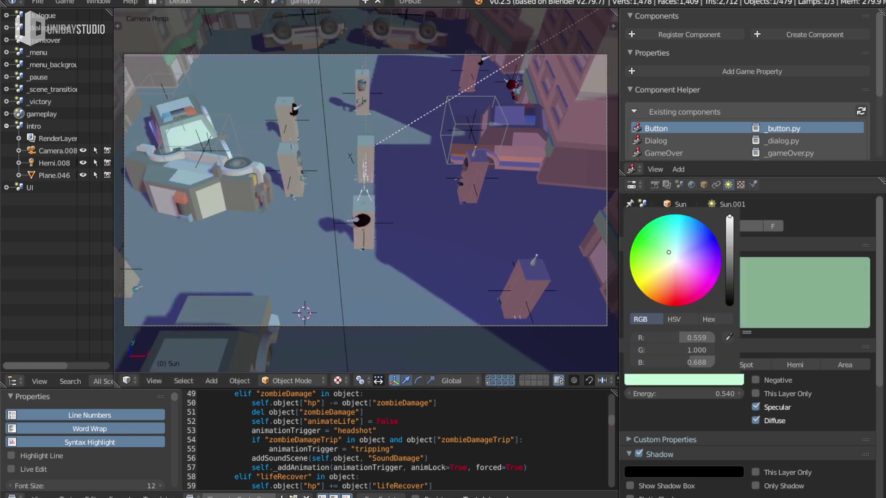
{"action": "left_click_drag", "start_coordinate": [668, 252], "coordinate": [683, 256]}
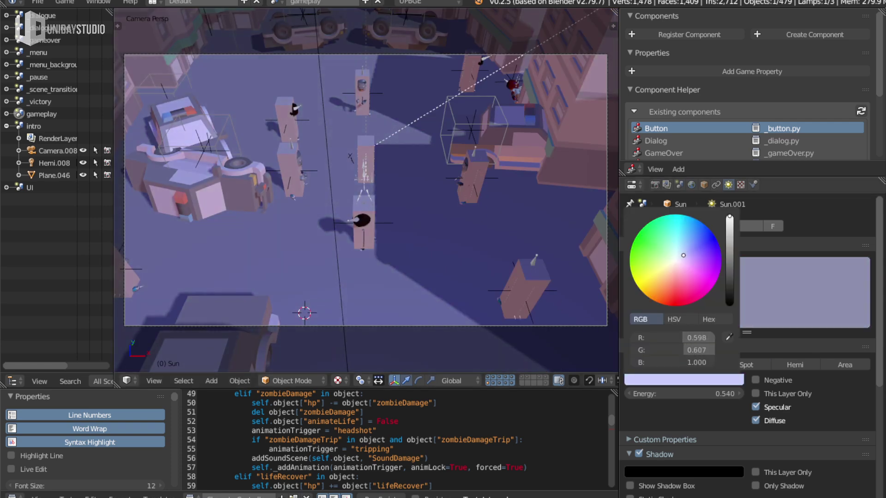
{"action": "left_click_drag", "start_coordinate": [683, 393], "coordinate": [710, 394]}
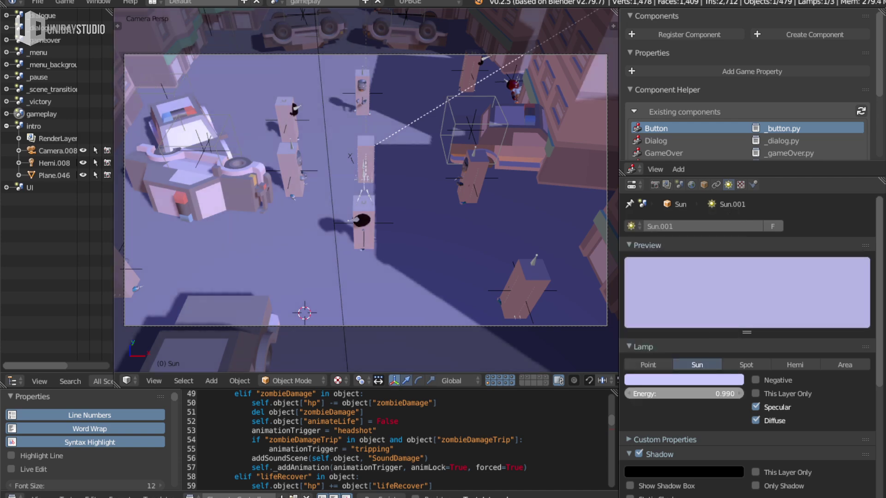
Toggle the world's Environment Lighting off and back on to compare
{"action": "left_click", "coordinate": [691, 185]}
{"action": "scroll", "coordinate": [664, 389], "scroll_direction": "up", "scroll_amount": 5}
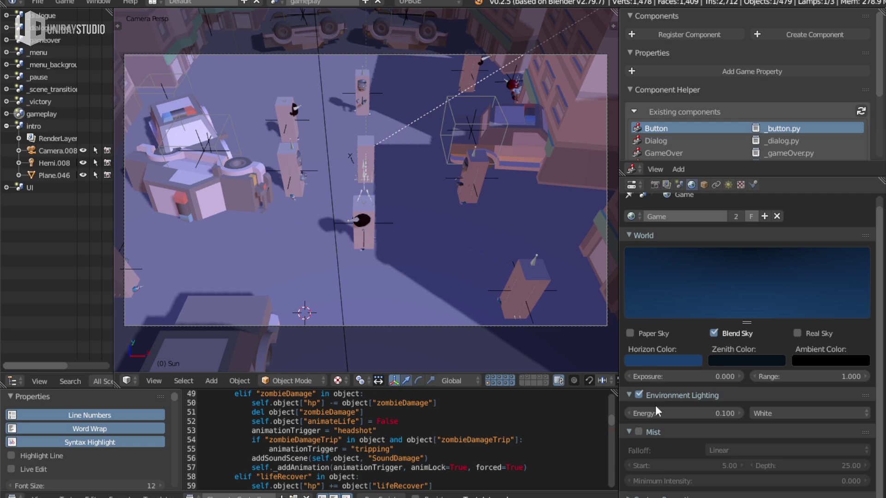
{"action": "left_click", "coordinate": [656, 396]}
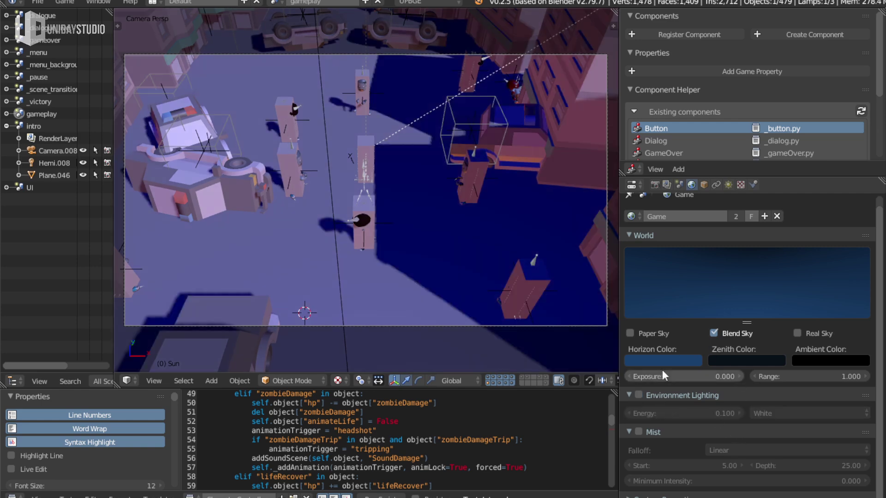
{"action": "left_click", "coordinate": [639, 395]}
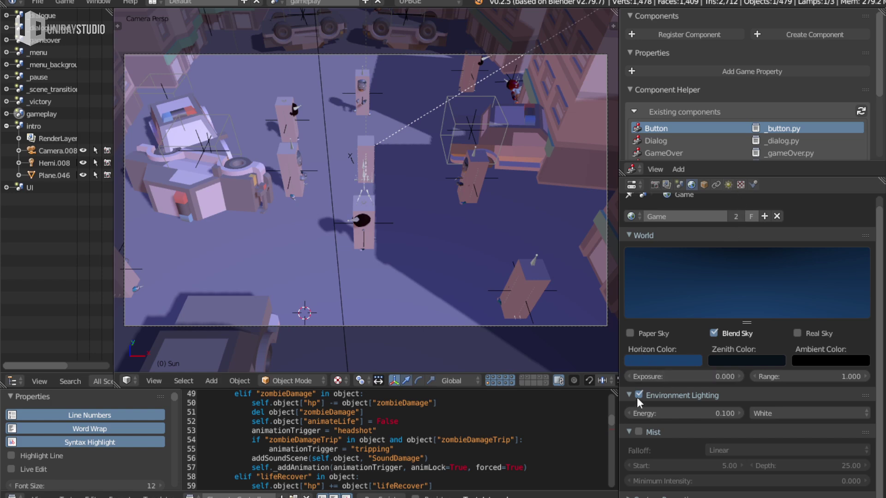
Move the orange hemi lamp Lamp.003 to a new spot
{"action": "mouse_move", "coordinate": [438, 189]}
{"action": "middle_mouse_down"}
{"action": "mouse_move", "coordinate": [431, 178]}
{"action": "mouse_move", "coordinate": [462, 168]}
{"action": "middle_mouse_up"}
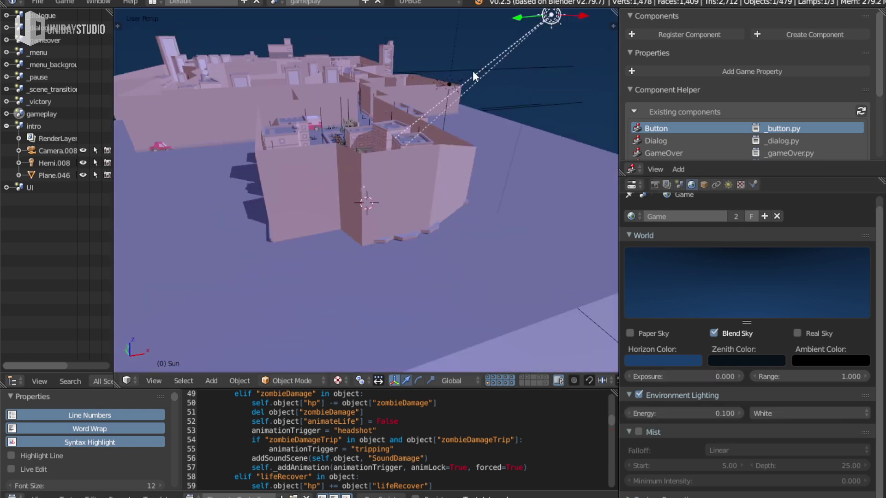
{"action": "right_click", "coordinate": [449, 84]}
{"action": "right_click", "coordinate": [450, 85]}
{"action": "key", "text": "g"}
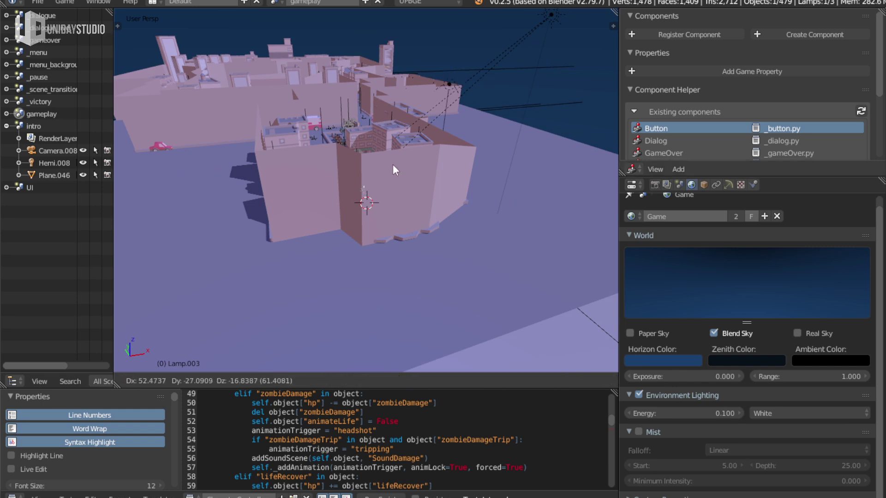
{"action": "left_click", "coordinate": [442, 103]}
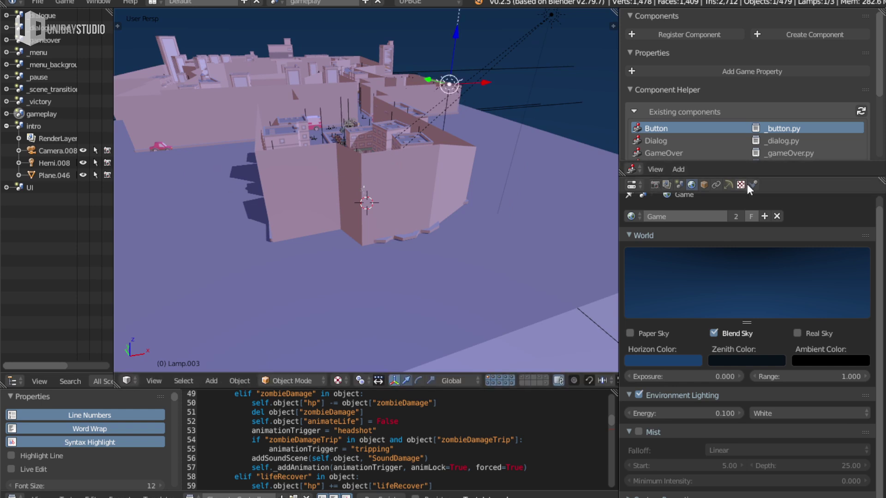
Lighten Lamp.001's colour to a paler blue (0.130, 0.261, 1.000)
{"action": "left_click", "coordinate": [728, 184]}
{"action": "right_click", "coordinate": [447, 86]}
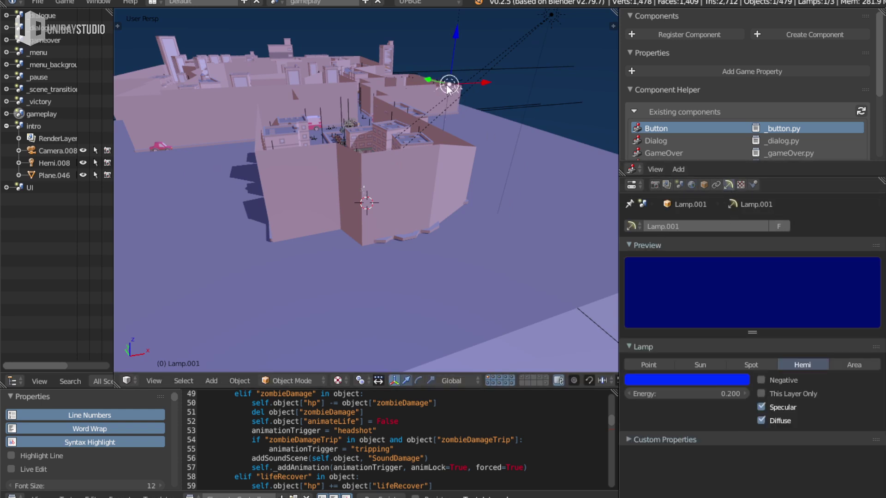
{"action": "left_click", "coordinate": [685, 378]}
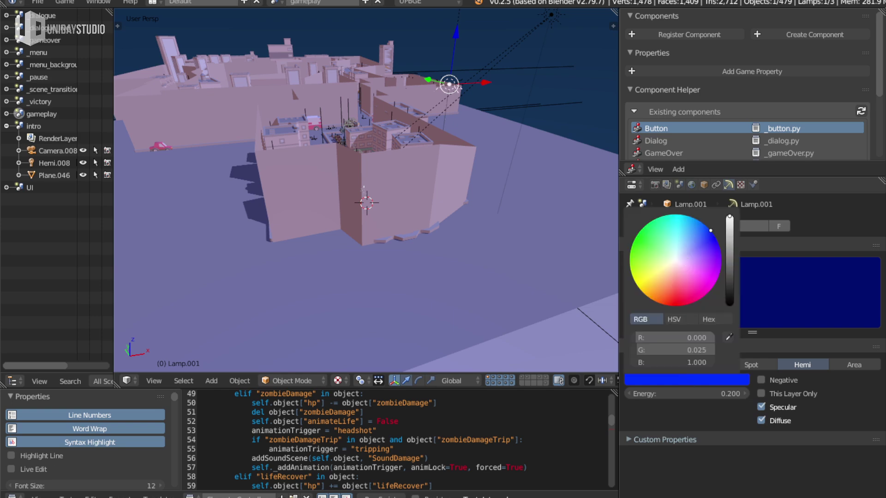
{"action": "left_click_drag", "start_coordinate": [710, 230], "coordinate": [689, 234]}
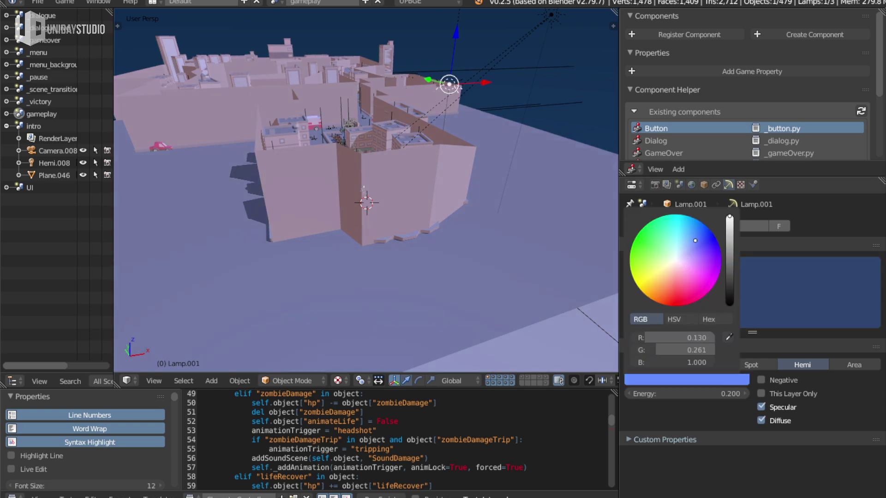
{"action": "key", "text": "KP_Decimal"}
{"action": "key", "text": "KP_0"}
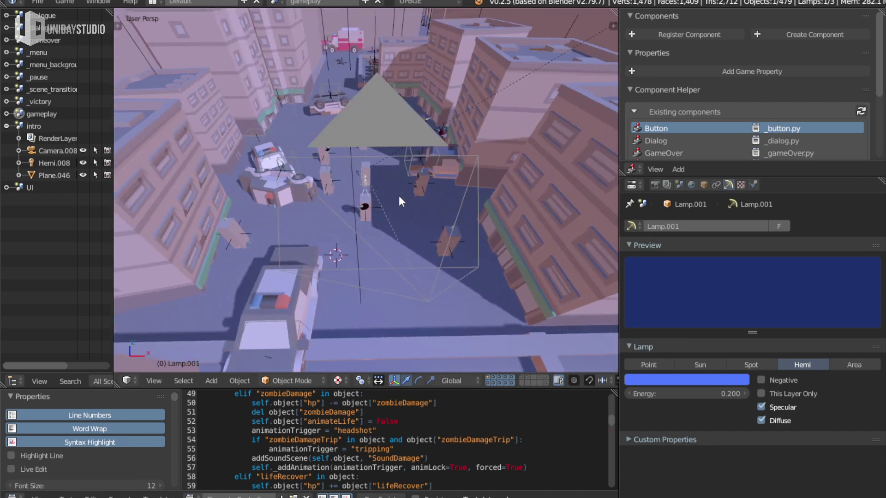
Save the file, then playtest walking up the street and quit the game
{"action": "key", "text": "ctrl+s"}
{"action": "key", "text": "Home"}
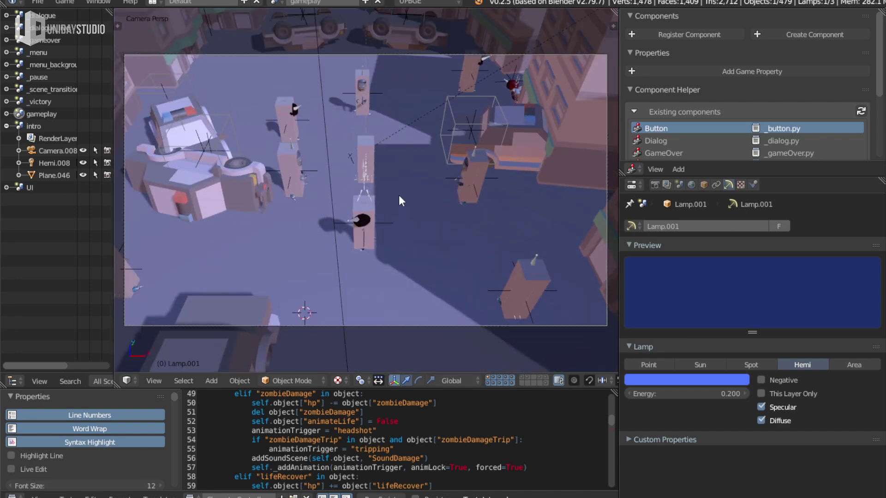
{"action": "key", "text": "p"}
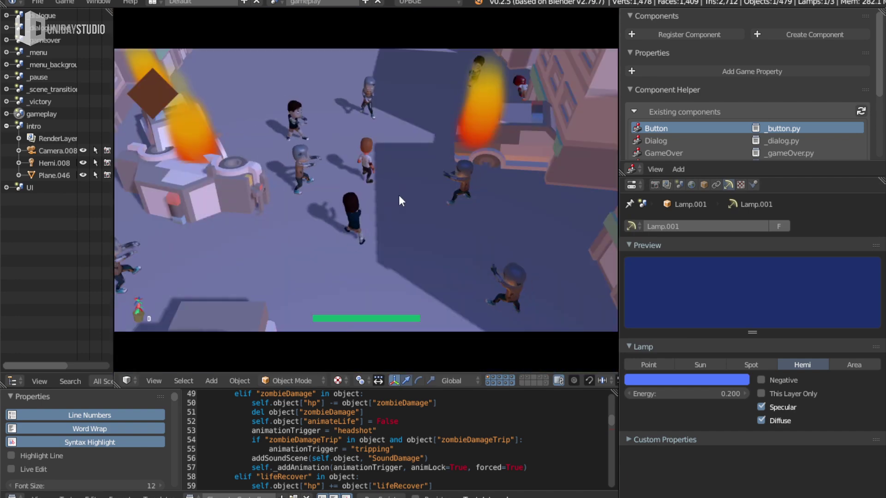
{"action": "key", "text": "w"}
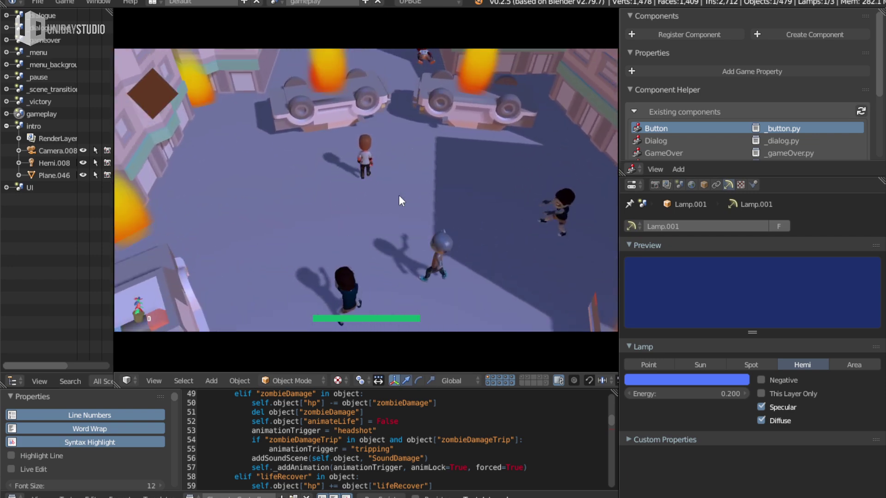
{"action": "key", "text": "Escape"}
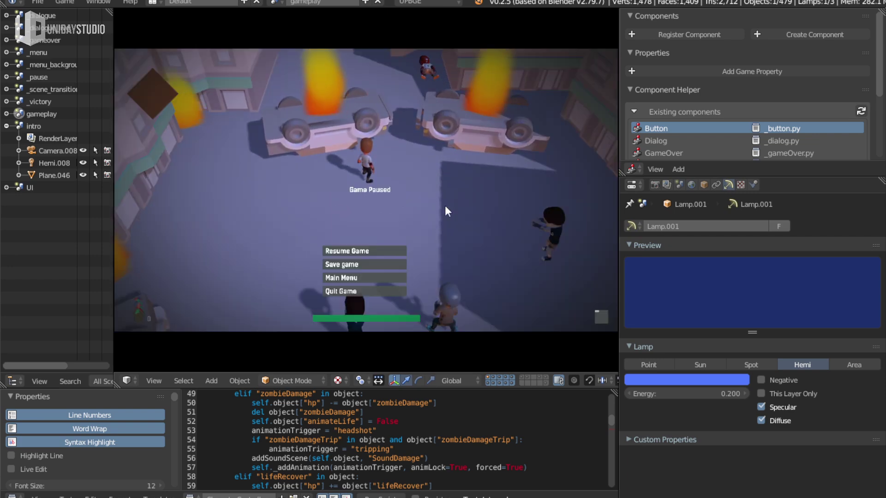
{"action": "left_click", "coordinate": [349, 303]}
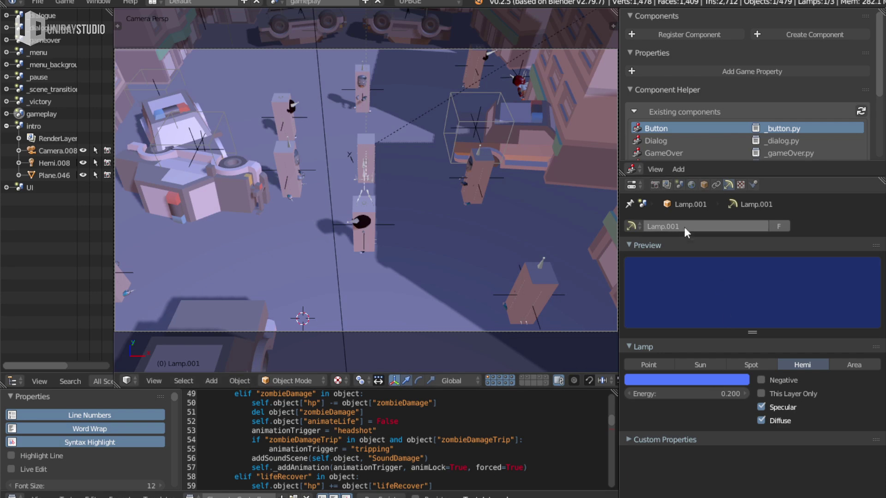
Scroll through the render settings and orbit around the city scene
{"action": "left_click", "coordinate": [655, 185]}
{"action": "scroll", "coordinate": [798, 406], "scroll_direction": "down", "scroll_amount": 3}
{"action": "scroll", "coordinate": [775, 323], "scroll_direction": "up", "scroll_amount": 8}
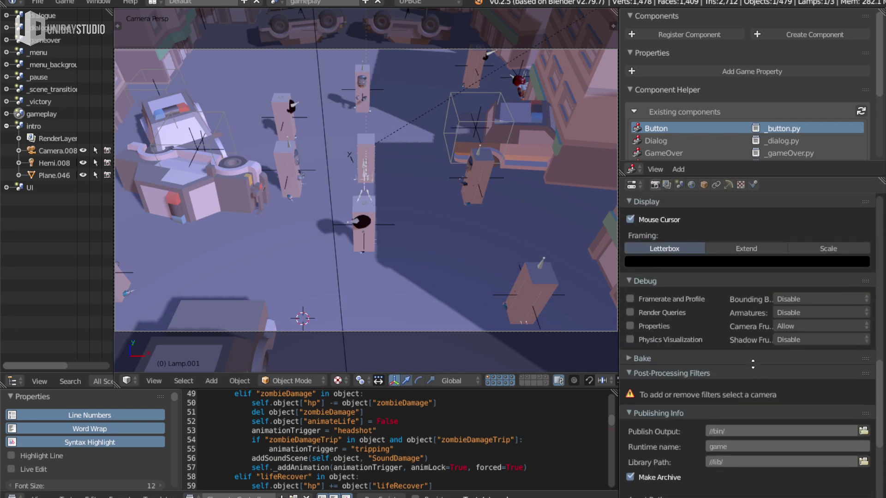
{"action": "scroll", "coordinate": [749, 217], "scroll_direction": "up", "scroll_amount": 7}
{"action": "scroll", "coordinate": [769, 340], "scroll_direction": "up", "scroll_amount": 3}
{"action": "scroll", "coordinate": [777, 371], "scroll_direction": "up", "scroll_amount": 5}
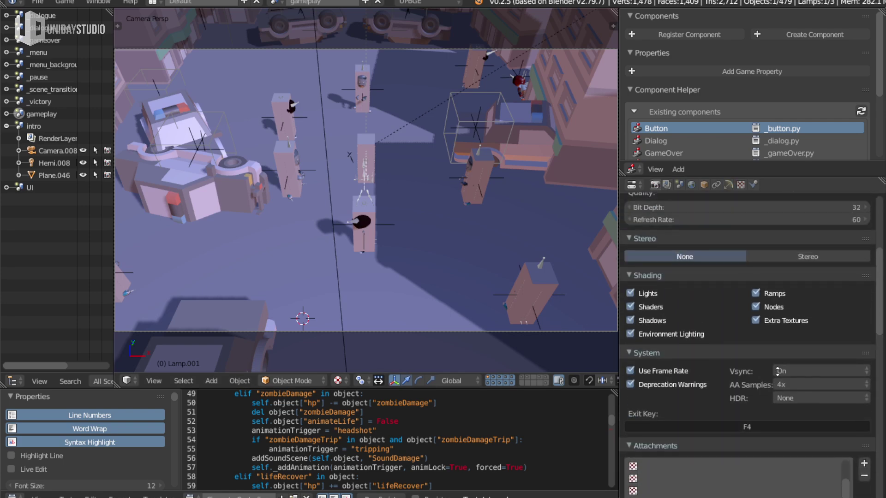
{"action": "middle_click_drag", "start_coordinate": [303, 121], "coordinate": [488, 30]}
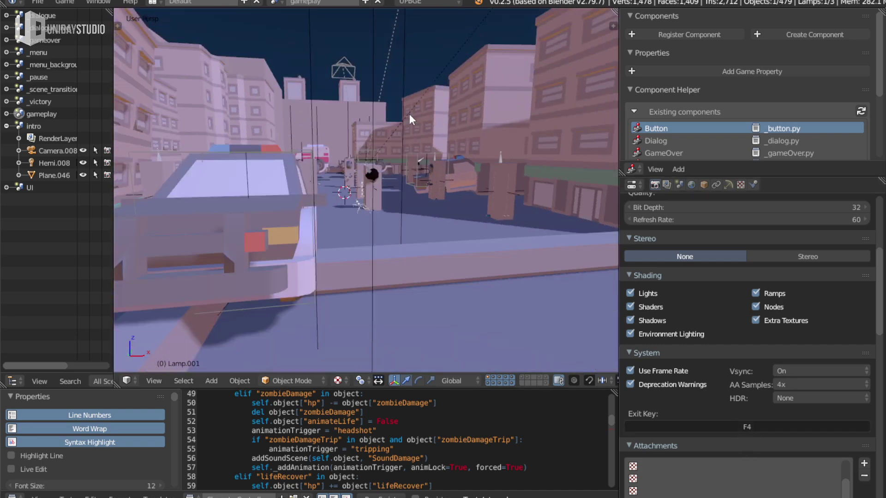
Re-angle the Sun.001 lamp and return to the camera view
{"action": "right_click", "coordinate": [538, 23]}
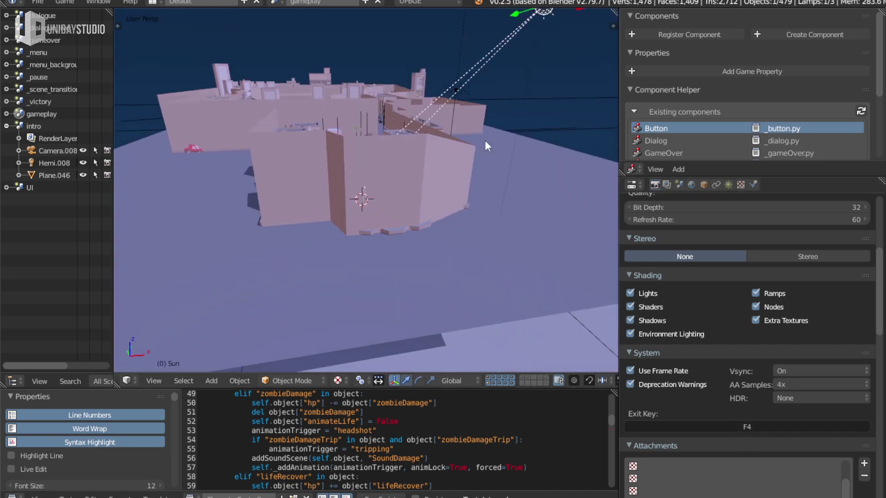
{"action": "middle_click_drag", "start_coordinate": [486, 140], "coordinate": [471, 139]}
{"action": "key", "text": "r"}
{"action": "left_click", "coordinate": [467, 146]}
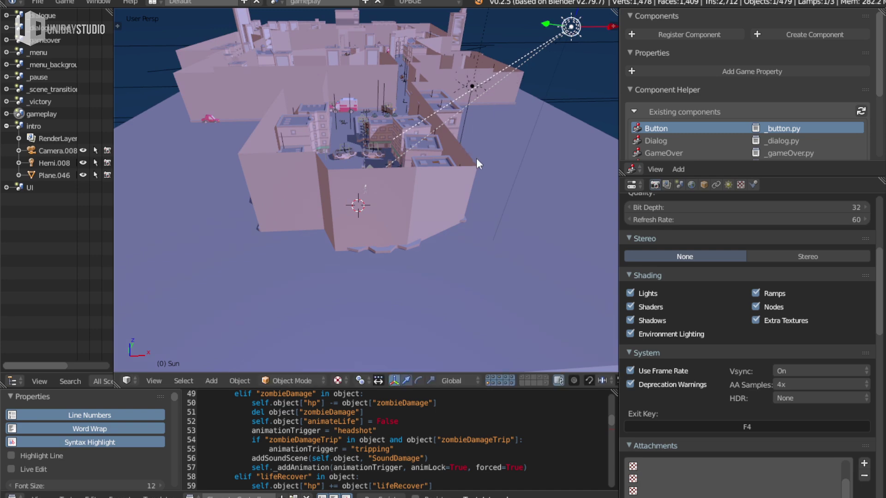
{"action": "key", "text": "KP_0"}
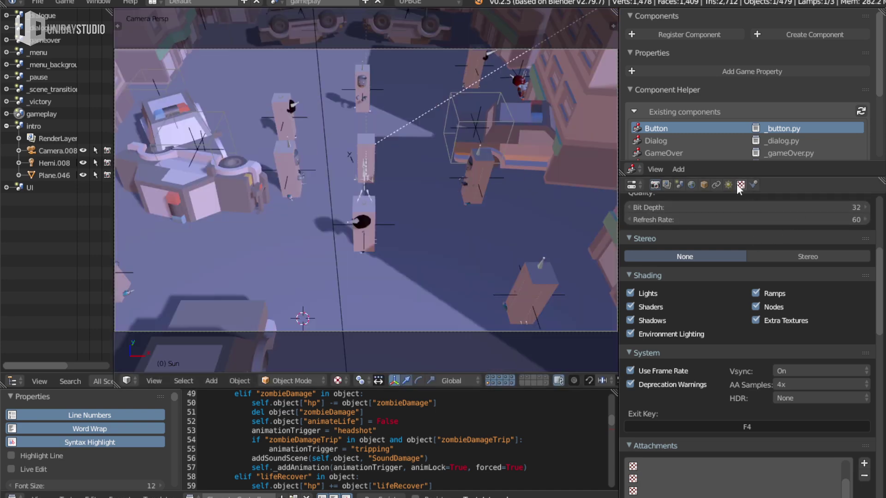
Lower the sun's energy to 0.290, save, and playtest the game
{"action": "left_click", "coordinate": [728, 185]}
{"action": "left_click_drag", "start_coordinate": [675, 393], "coordinate": [642, 393]}
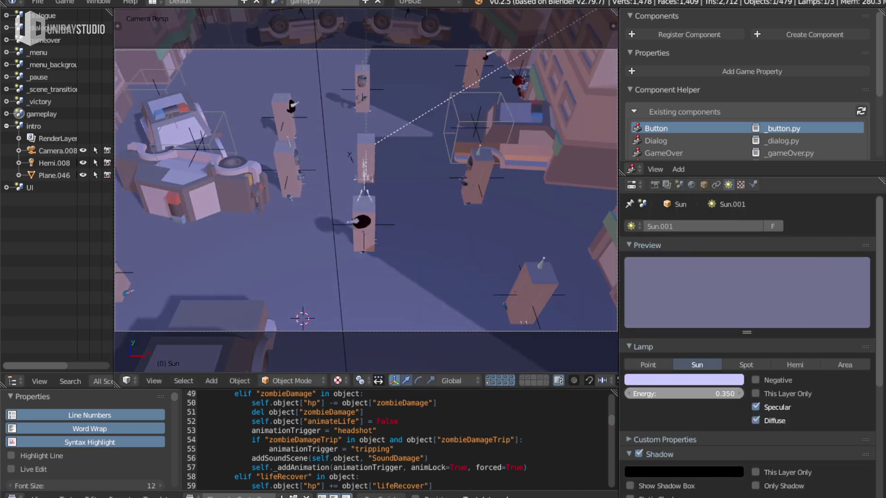
{"action": "key", "text": "ctrl+s"}
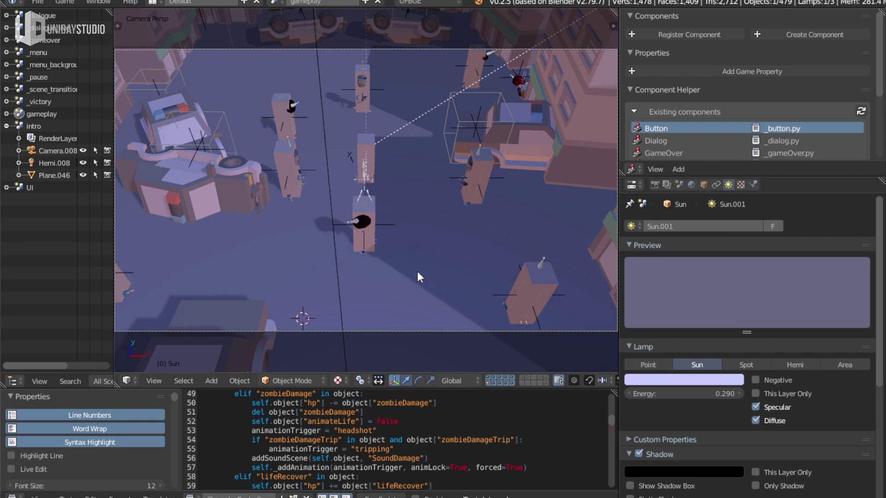
{"action": "key", "text": "p"}
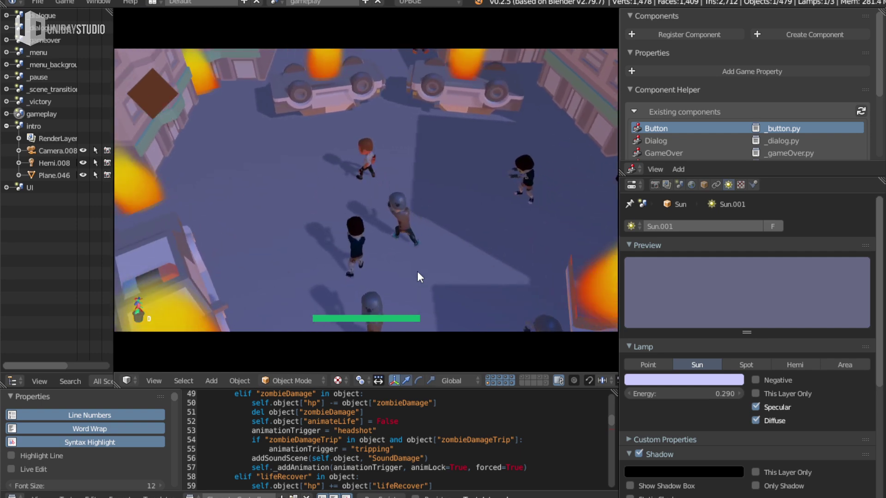
{"action": "key", "text": "Escape"}
{"action": "left_click", "coordinate": [381, 289]}
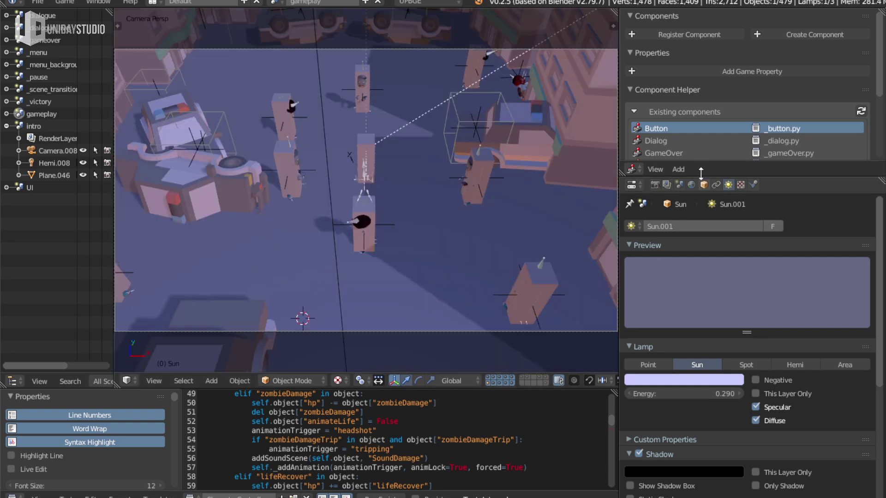
{"action": "left_click", "coordinate": [691, 184]}
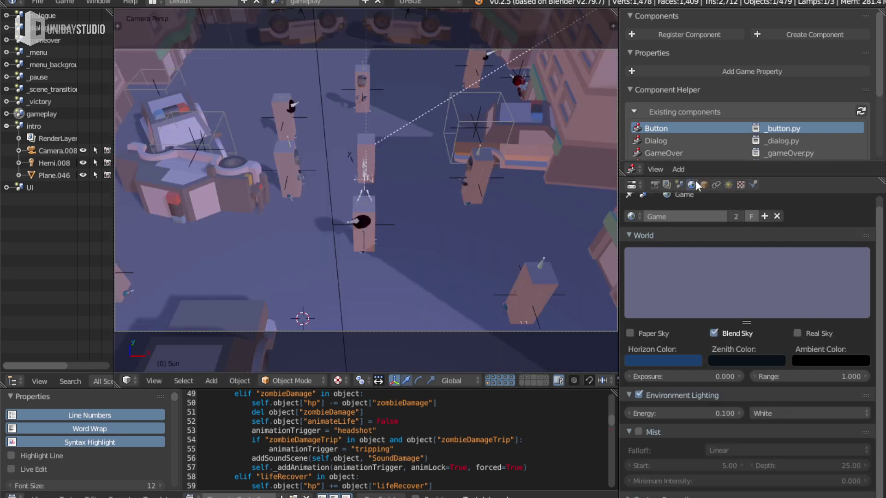
Turn Environment Lighting off and set the Sun lamp's energy to 0.400
{"action": "left_click", "coordinate": [640, 393]}
{"action": "left_click", "coordinate": [640, 395]}
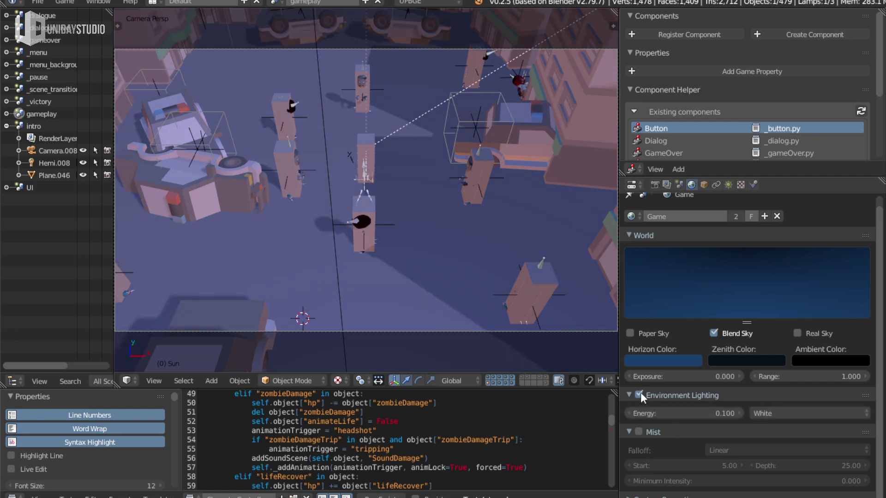
{"action": "left_click", "coordinate": [641, 394]}
{"action": "mouse_move", "coordinate": [505, 216]}
{"action": "middle_mouse_down"}
{"action": "mouse_move", "coordinate": [444, 215]}
{"action": "mouse_move", "coordinate": [369, 270]}
{"action": "middle_mouse_up"}
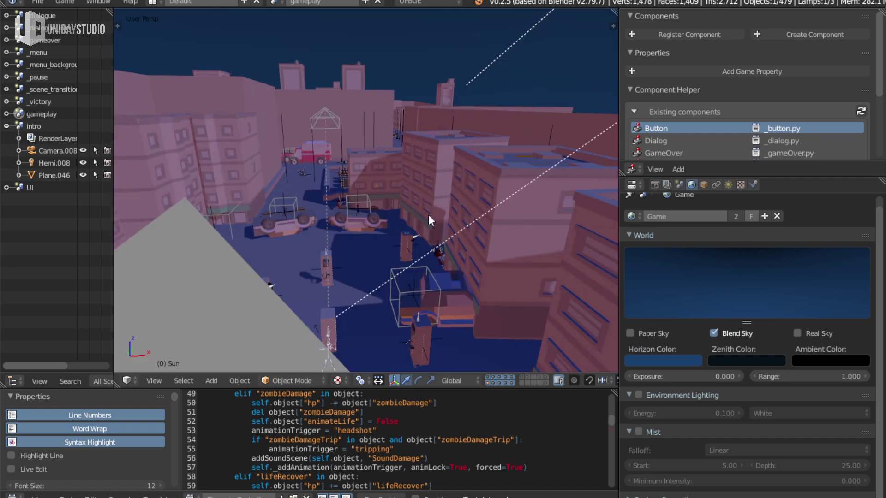
{"action": "left_click", "coordinate": [728, 185]}
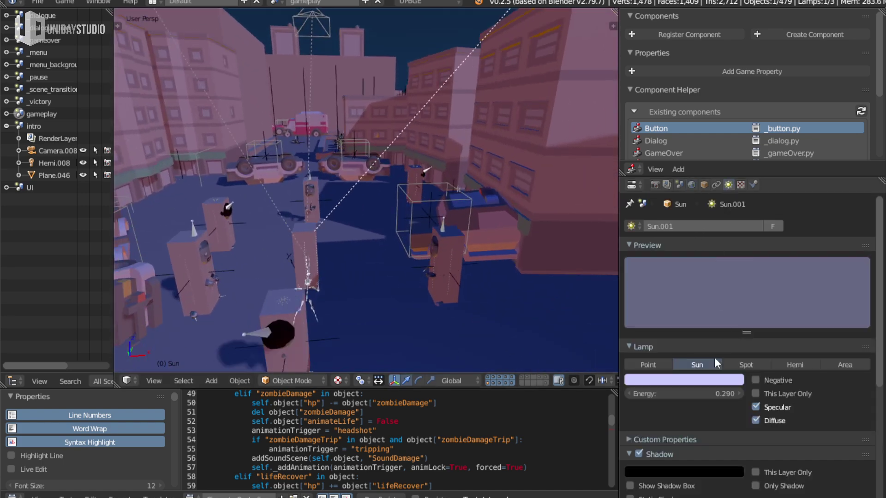
{"action": "mouse_move", "coordinate": [688, 394]}
{"action": "left_mouse_down"}
{"action": "mouse_move", "coordinate": [706, 394]}
{"action": "mouse_move", "coordinate": [668, 394]}
{"action": "left_mouse_up"}
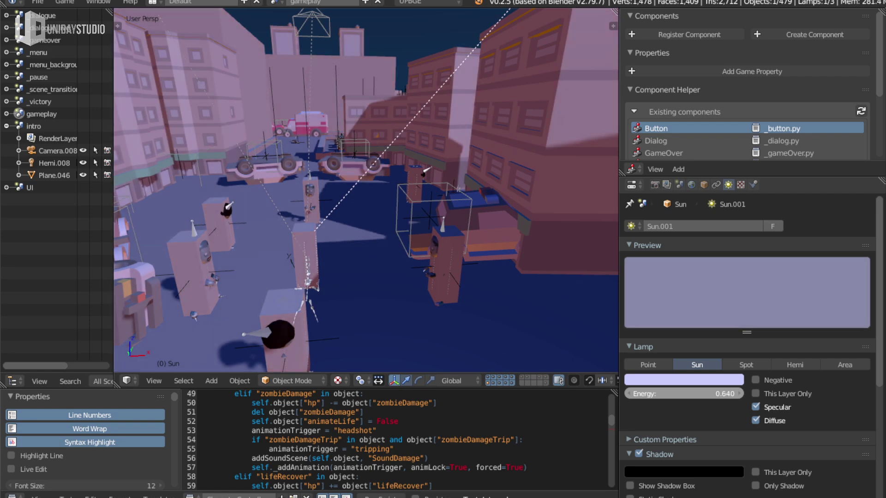
{"action": "left_click", "coordinate": [668, 391]}
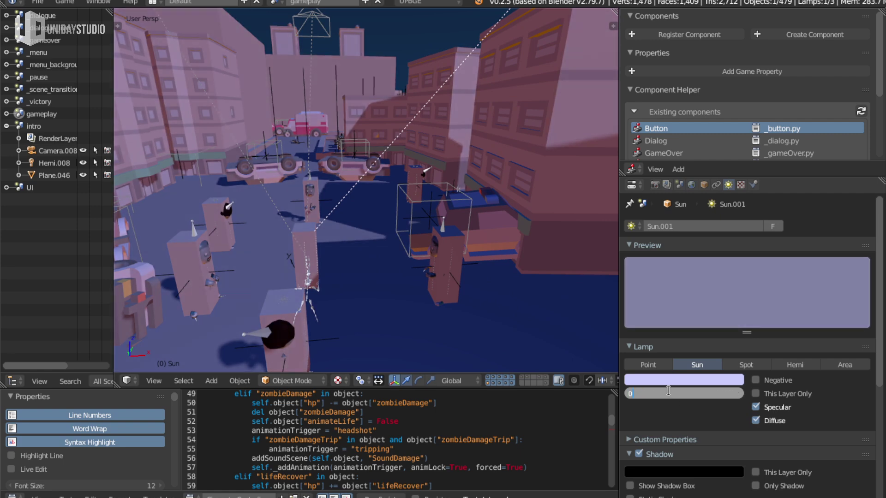
{"action": "type", "text": ".4"}
{"action": "key", "text": "Return"}
Rotate and reposition the sun, then select the orange hemi lamp Lamp.003
{"action": "middle_click_drag", "start_coordinate": [431, 346], "coordinate": [425, 162]}
{"action": "key", "text": "r"}
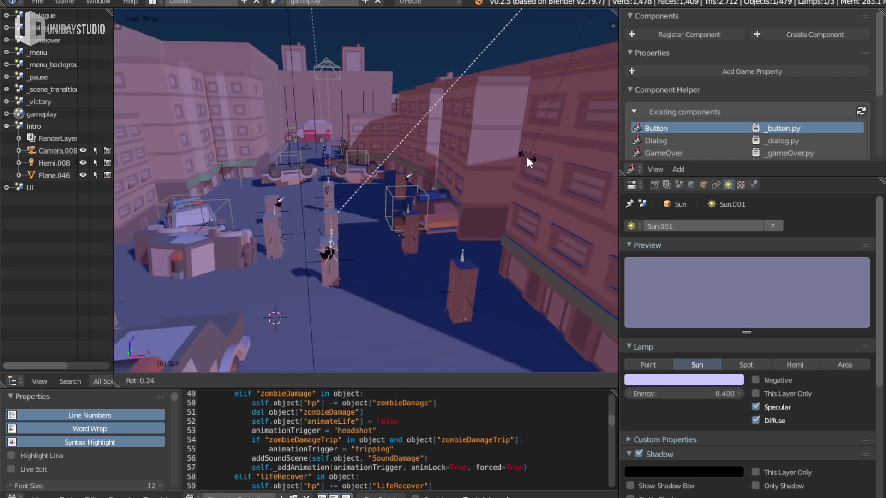
{"action": "left_click", "coordinate": [465, 128]}
{"action": "middle_click_drag", "start_coordinate": [465, 128], "coordinate": [467, 170]}
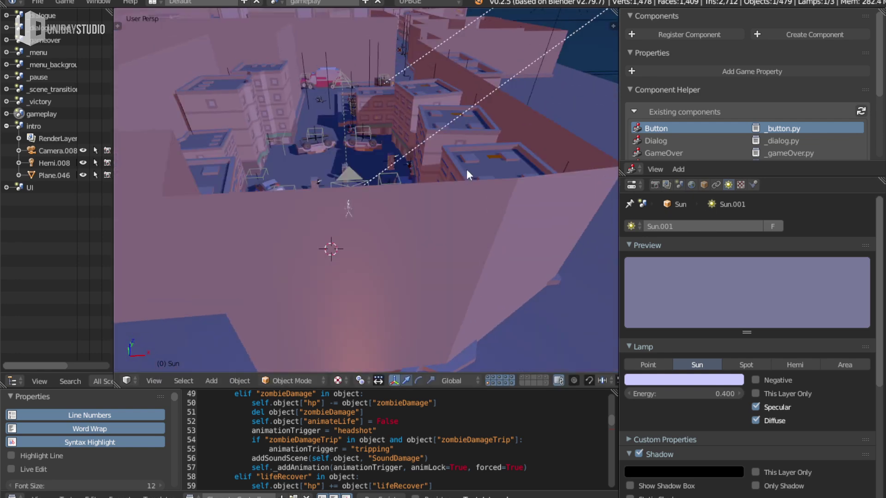
{"action": "key", "text": "g"}
{"action": "scroll", "coordinate": [491, 214], "scroll_direction": "down", "scroll_amount": 5}
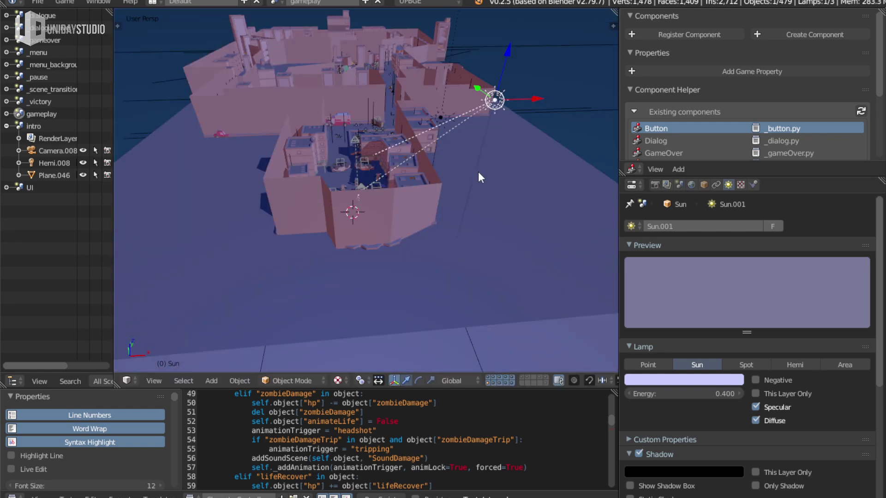
{"action": "left_click", "coordinate": [492, 205]}
{"action": "scroll", "coordinate": [483, 141], "scroll_direction": "up", "scroll_amount": 3}
{"action": "right_click", "coordinate": [478, 81]}
Set blue hemi Lamp.001's energy to 0.100 and orange hemi Lamp.003's energy to 0.200
{"action": "scroll", "coordinate": [528, 56], "scroll_direction": "up", "scroll_amount": 2}
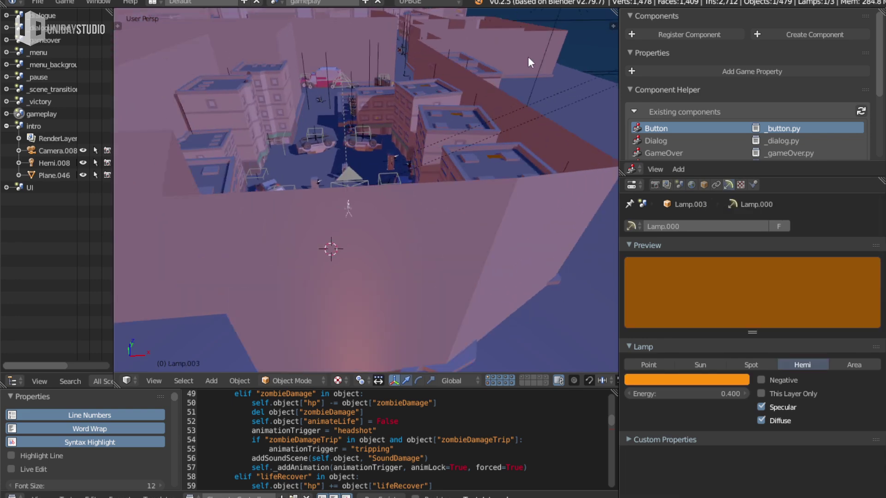
{"action": "scroll", "coordinate": [496, 115], "scroll_direction": "down", "scroll_amount": 3}
{"action": "right_click", "coordinate": [537, 84]}
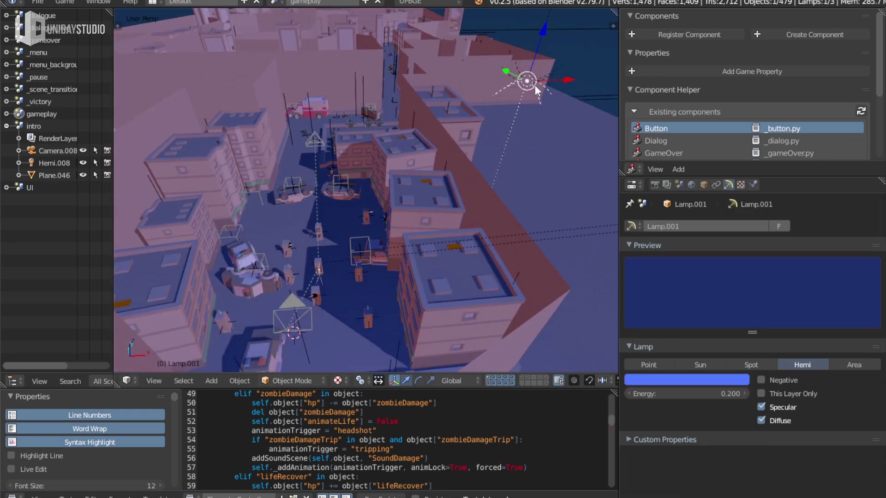
{"action": "left_click", "coordinate": [664, 394]}
{"action": "type", "text": "0.1"}
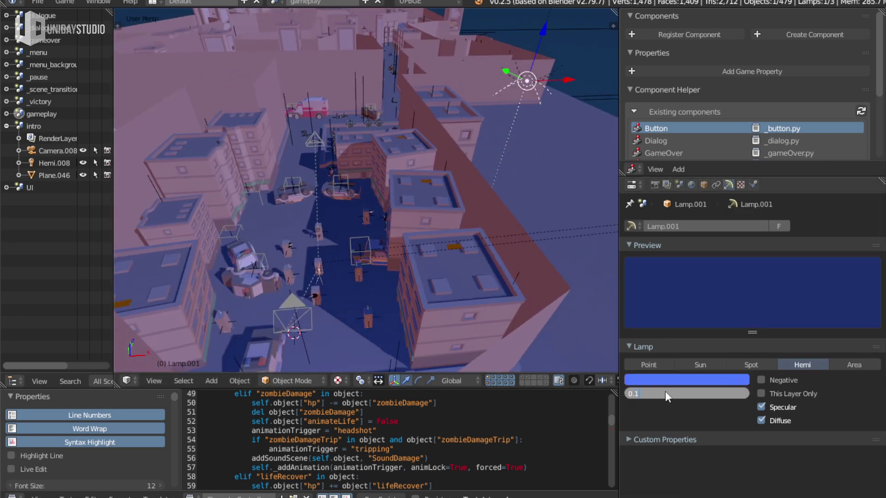
{"action": "key", "text": "Return"}
{"action": "right_click", "coordinate": [533, 86]}
{"action": "left_click", "coordinate": [693, 388]}
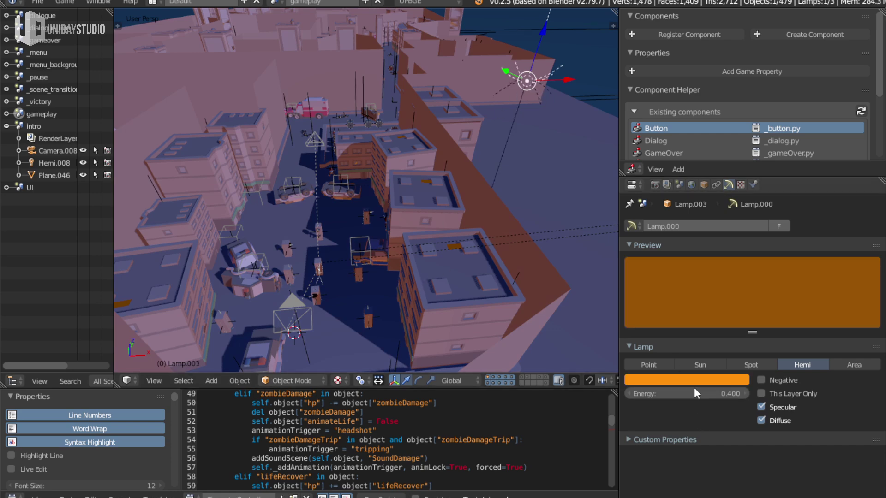
{"action": "key", "text": "Return"}
Rotate the blue hemi Lamp.001 to a new angle
{"action": "mouse_move", "coordinate": [367, 169]}
{"action": "middle_mouse_down"}
{"action": "mouse_move", "coordinate": [469, 183]}
{"action": "mouse_move", "coordinate": [493, 96]}
{"action": "middle_mouse_up"}
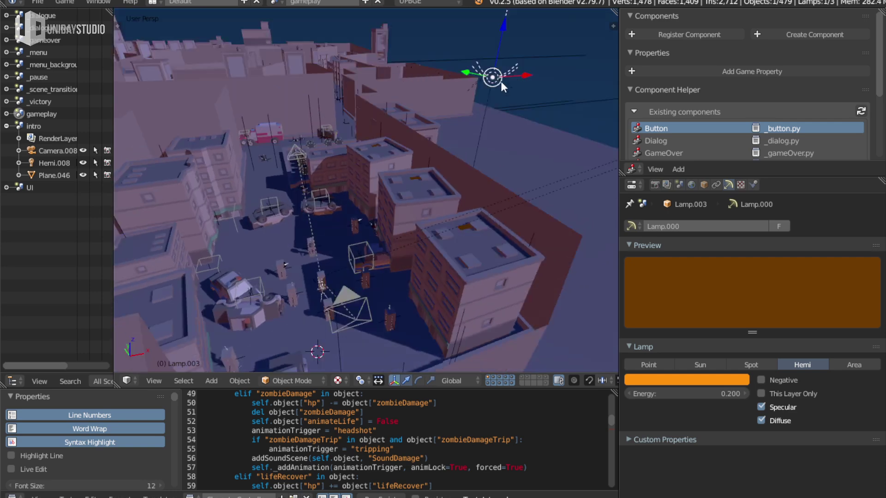
{"action": "right_click", "coordinate": [500, 81]}
{"action": "key", "text": "r"}
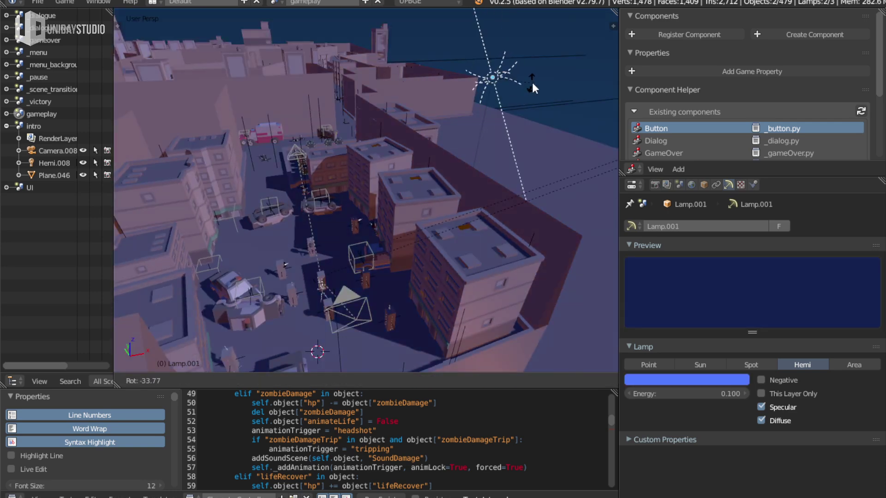
{"action": "left_click", "coordinate": [532, 82]}
Retune Lamp.001's energy, trying 0.200 and 0 through the camera, then settle on 0.150
{"action": "middle_click_drag", "start_coordinate": [532, 82], "coordinate": [528, 117]}
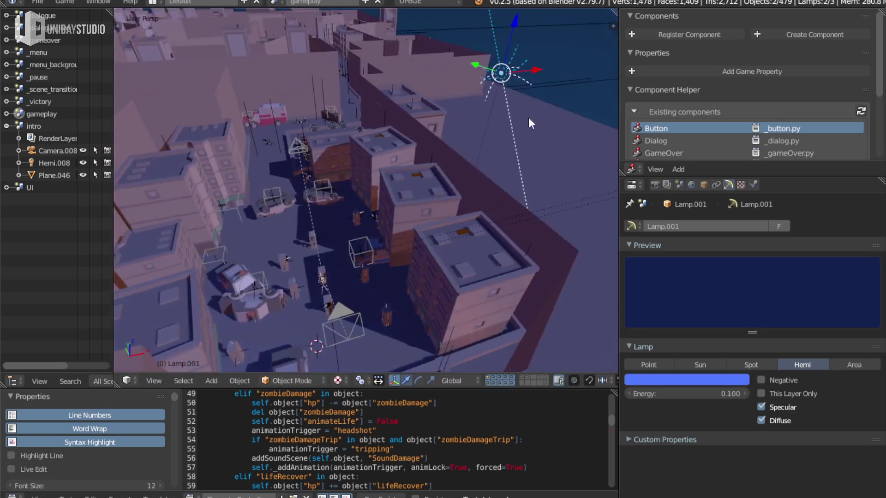
{"action": "right_click", "coordinate": [511, 76]}
{"action": "left_click", "coordinate": [668, 392]}
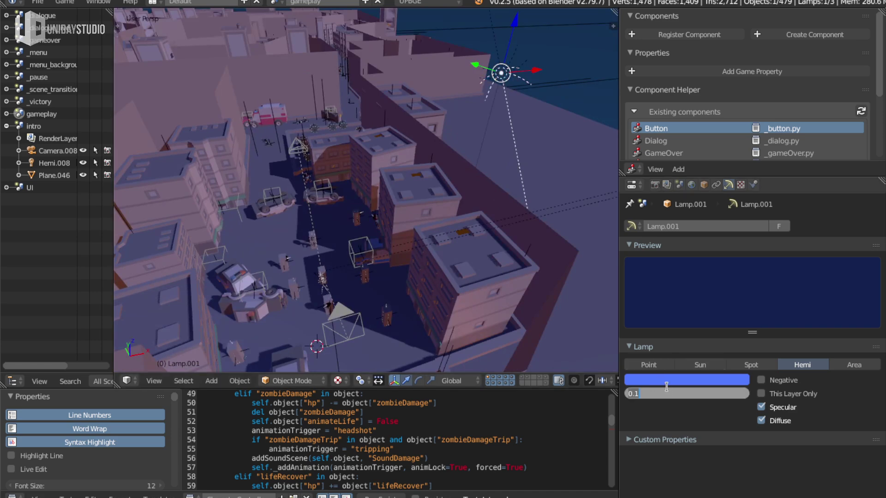
{"action": "type", "text": "0.2"}
{"action": "key", "text": "Return"}
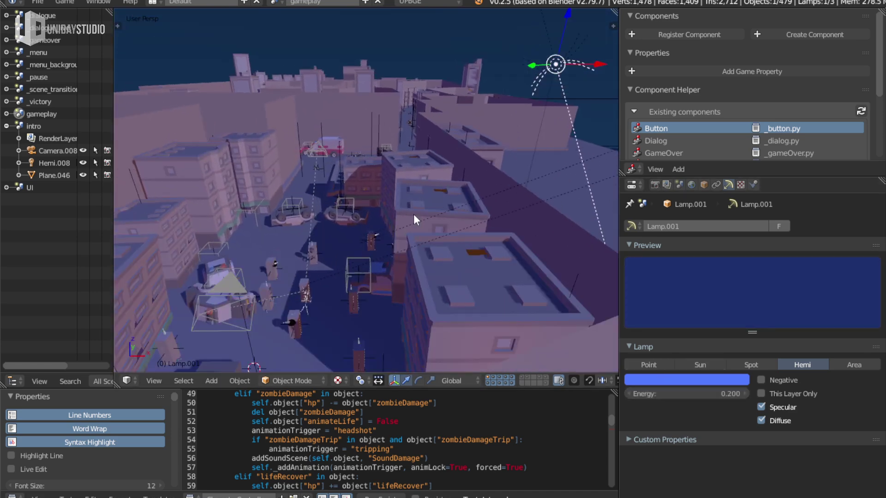
{"action": "key", "text": "KP_0"}
{"action": "key", "text": "KP_0"}
{"action": "middle_click_drag", "start_coordinate": [413, 214], "coordinate": [394, 212]}
{"action": "left_click", "coordinate": [704, 391]}
{"action": "type", "text": "0"}
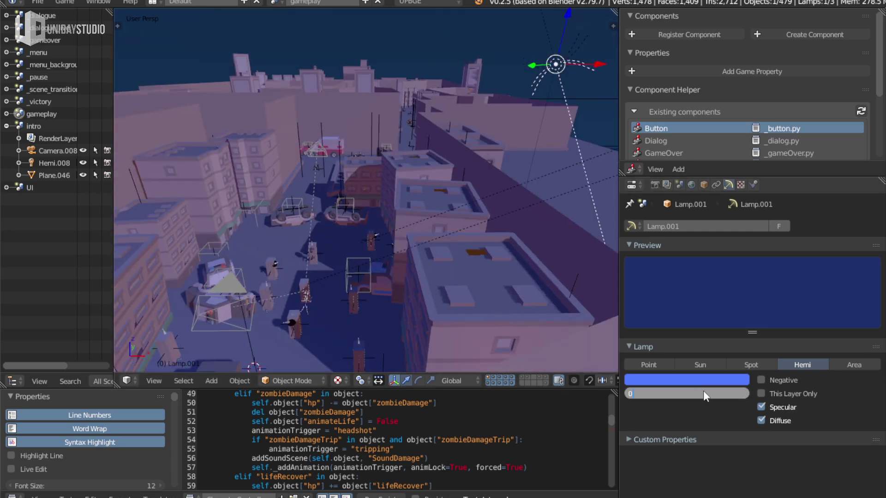
{"action": "key", "text": "Return"}
{"action": "left_click", "coordinate": [694, 392]}
{"action": "type", "text": "0.15"}
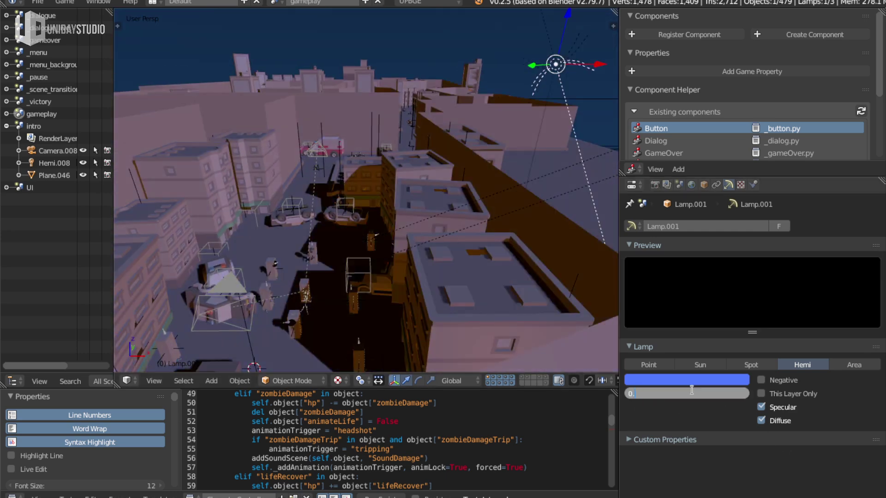
{"action": "key", "text": "Return"}
Select the ParticleFrames.005 empty over a rooftop, starting a move but cancelling it
{"action": "mouse_move", "coordinate": [363, 264]}
{"action": "middle_mouse_down"}
{"action": "mouse_move", "coordinate": [430, 273]}
{"action": "mouse_move", "coordinate": [328, 277]}
{"action": "mouse_move", "coordinate": [359, 177]}
{"action": "mouse_move", "coordinate": [325, 160]}
{"action": "middle_mouse_up"}
{"action": "scroll", "coordinate": [324, 161], "scroll_direction": "up", "scroll_amount": 3}
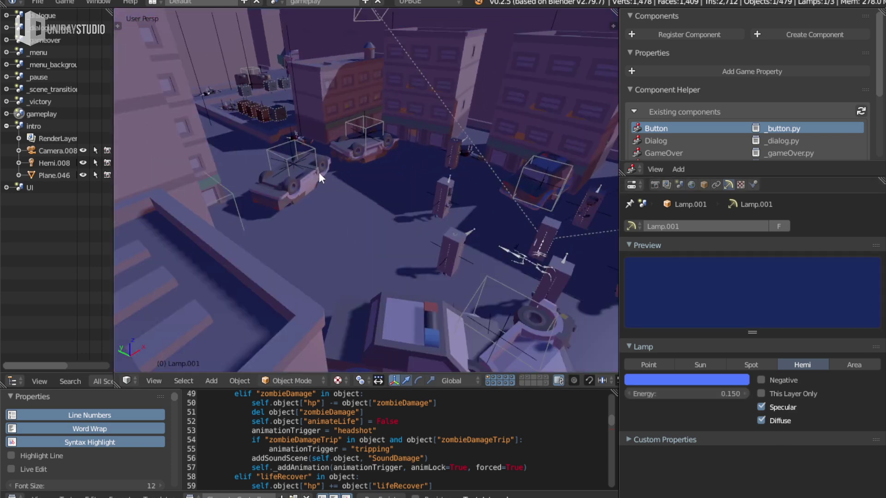
{"action": "right_click", "coordinate": [298, 156]}
{"action": "key", "text": "g"}
{"action": "key", "text": "Escape"}
{"action": "middle_click_drag", "start_coordinate": [362, 174], "coordinate": [397, 183]}
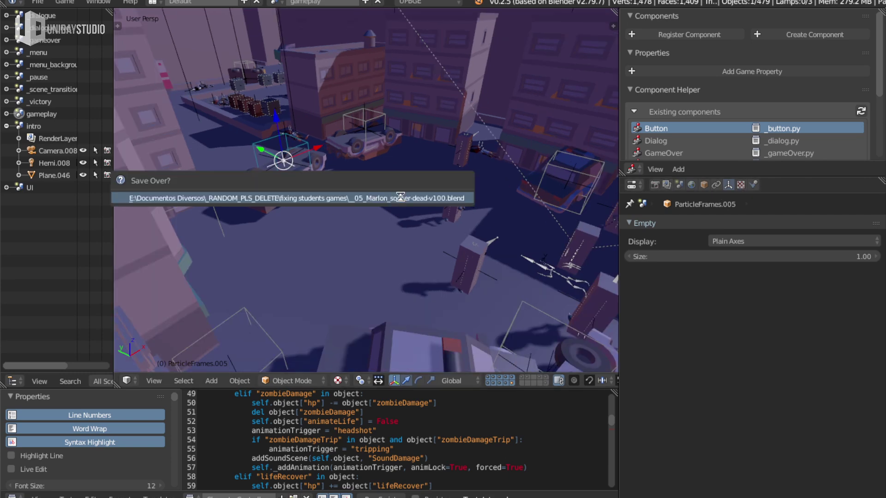
On another scene layer, inspect the EarthBlock, zombieDamage and Cube.004 objects
{"action": "left_click", "coordinate": [539, 377]}
{"action": "key", "text": "z"}
{"action": "middle_click_drag", "start_coordinate": [533, 283], "coordinate": [511, 290]}
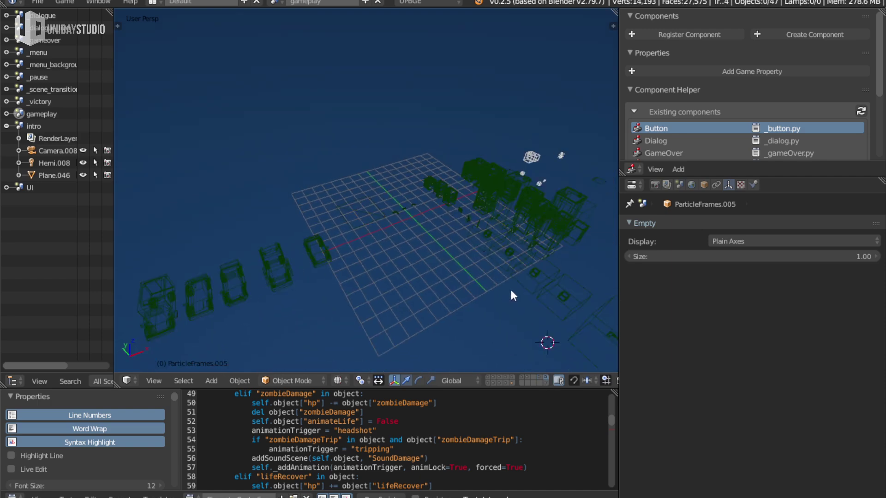
{"action": "key", "text": "z"}
{"action": "middle_click_drag", "start_coordinate": [456, 270], "coordinate": [416, 263]}
{"action": "right_click", "coordinate": [412, 223]}
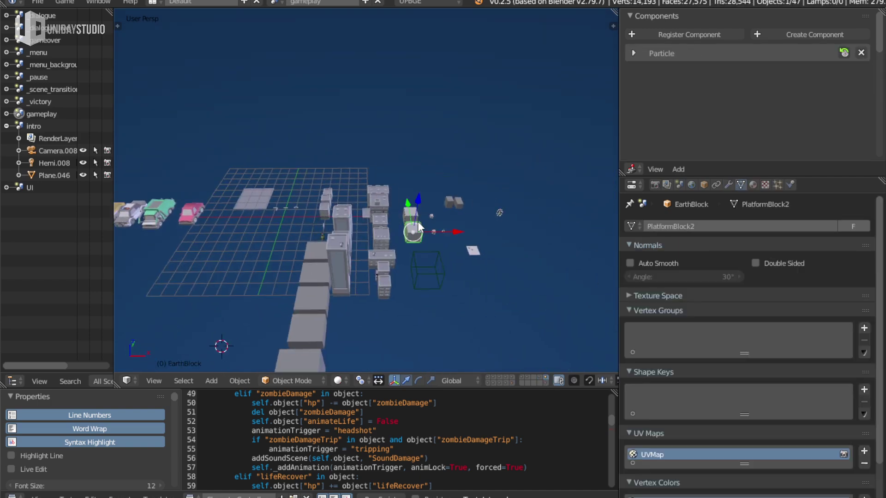
{"action": "right_click", "coordinate": [444, 222]}
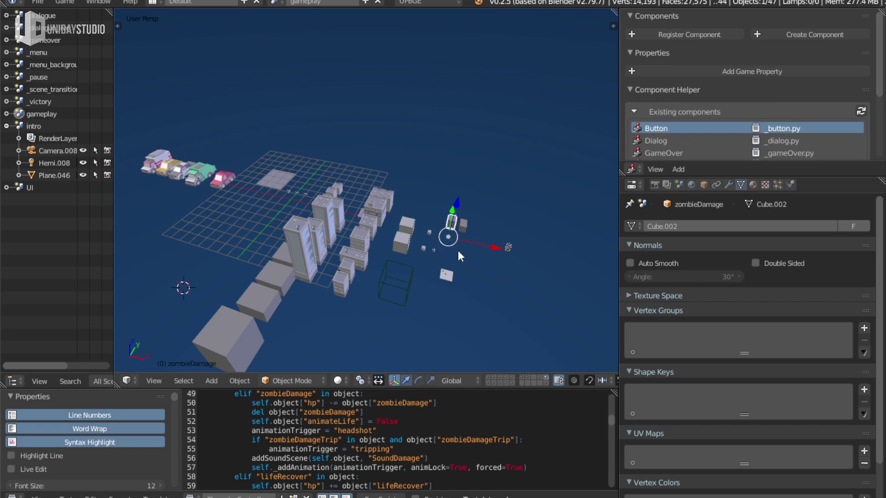
{"action": "mouse_move", "coordinate": [457, 250]}
{"action": "middle_mouse_down"}
{"action": "mouse_move", "coordinate": [403, 236]}
{"action": "mouse_move", "coordinate": [274, 256]}
{"action": "mouse_move", "coordinate": [397, 212]}
{"action": "middle_mouse_up"}
{"action": "scroll", "coordinate": [380, 248], "scroll_direction": "up", "scroll_amount": 3}
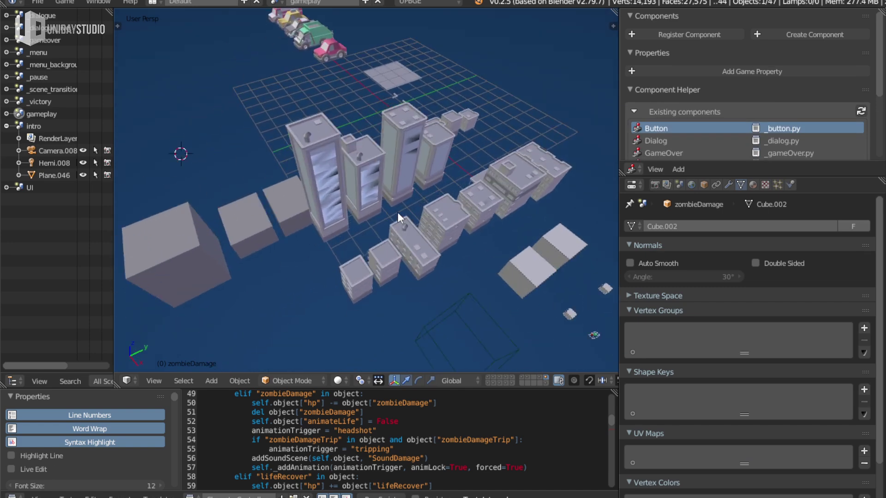
{"action": "right_click", "coordinate": [275, 218]}
{"action": "scroll", "coordinate": [248, 224], "scroll_direction": "down", "scroll_amount": 2}
Step through scene layers 2-7 and beyond, ending on the layer with the particle-frame cubes and cars
{"action": "key", "text": "2"}
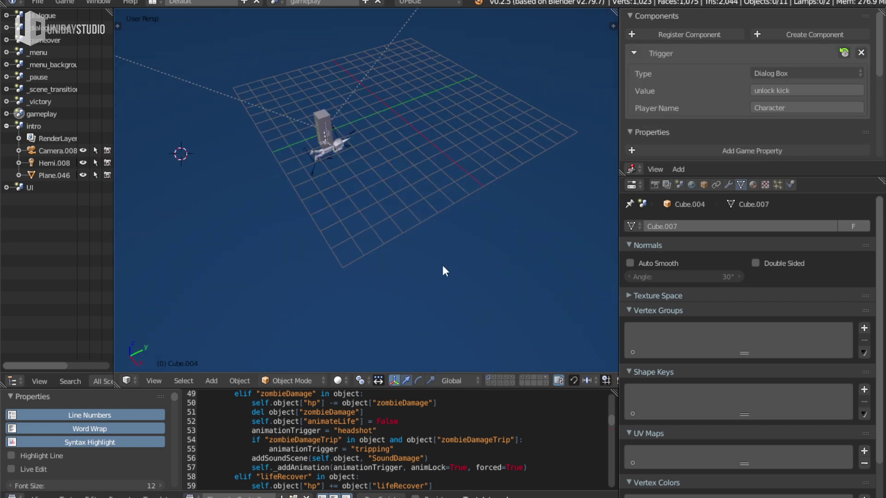
{"action": "key", "text": "3"}
{"action": "key", "text": "4"}
{"action": "key", "text": "5"}
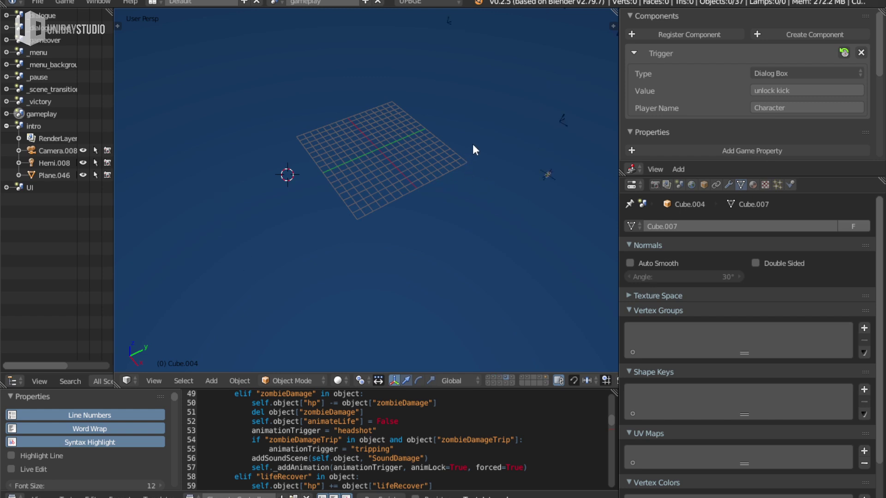
{"action": "key", "text": "6"}
{"action": "key", "text": "7"}
{"action": "left_click", "coordinate": [488, 383]}
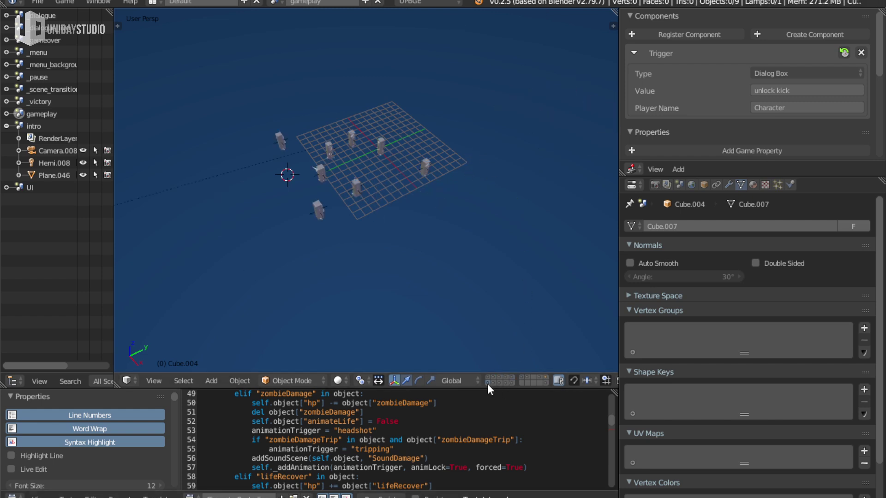
{"action": "left_click", "coordinate": [494, 383]}
{"action": "left_click", "coordinate": [500, 383]}
{"action": "left_click", "coordinate": [506, 383]}
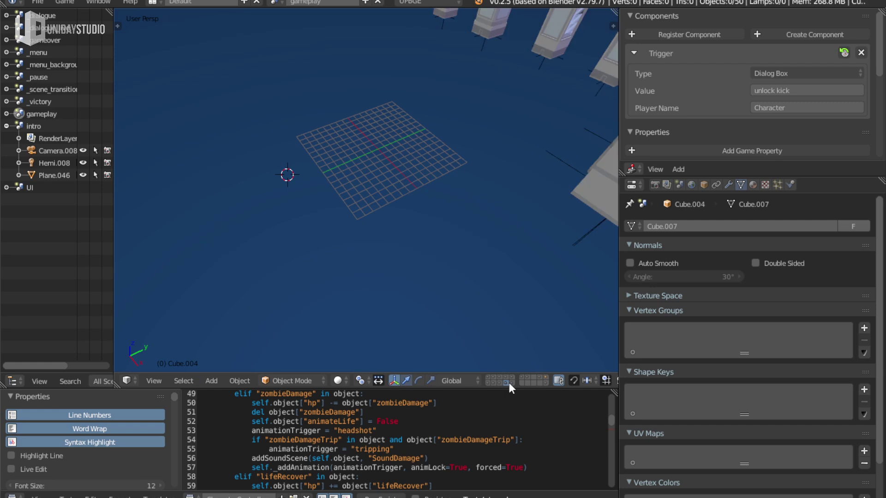
{"action": "left_click", "coordinate": [522, 383]}
{"action": "left_click", "coordinate": [513, 384]}
Select the ParticleFrames.006 empty, review its object settings, and frame it in the view
{"action": "right_click", "coordinate": [446, 131]}
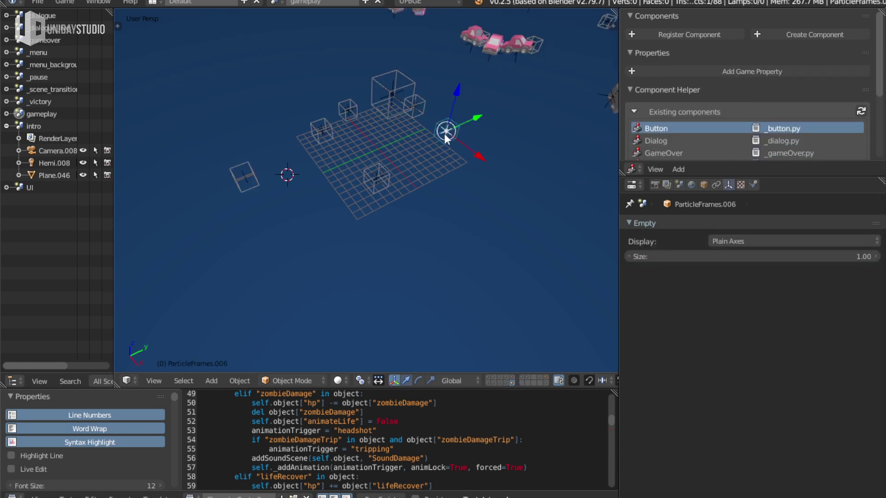
{"action": "left_click", "coordinate": [705, 184]}
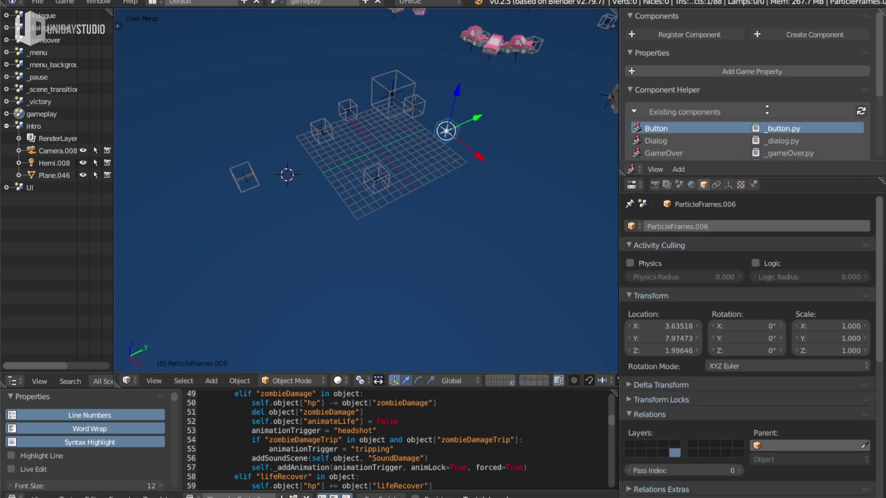
{"action": "left_click", "coordinate": [728, 184]}
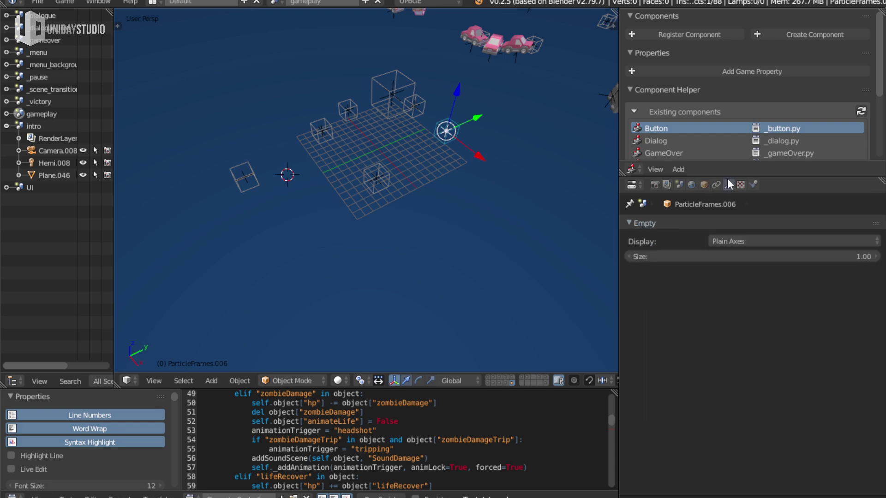
{"action": "mouse_move", "coordinate": [408, 176]}
{"action": "middle_mouse_down"}
{"action": "mouse_move", "coordinate": [479, 142]}
{"action": "mouse_move", "coordinate": [398, 195]}
{"action": "middle_mouse_up"}
{"action": "key", "text": "KP_Decimal"}
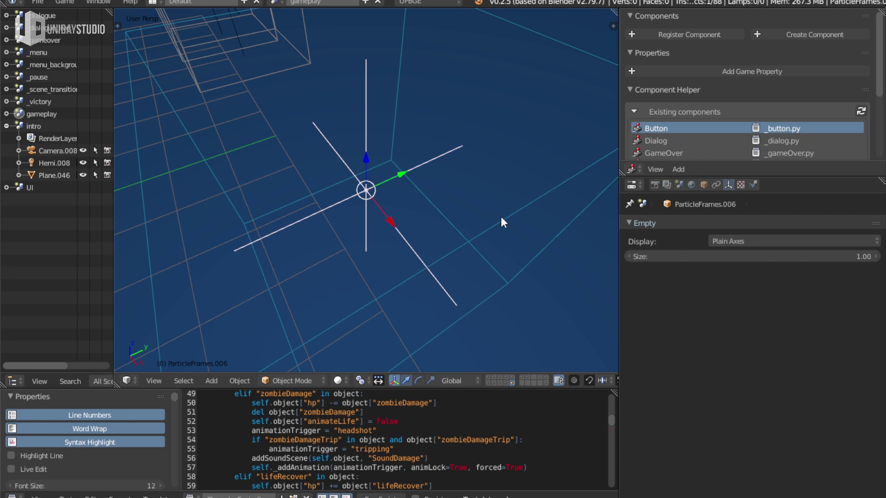
{"action": "middle_click_drag", "start_coordinate": [501, 221], "coordinate": [459, 250]}
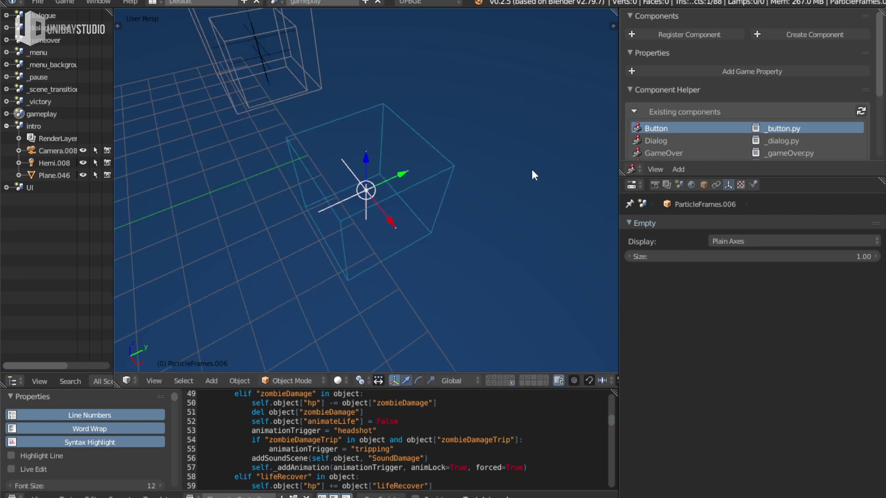
{"action": "scroll", "coordinate": [748, 69], "scroll_direction": "down", "scroll_amount": 5}
With ParticleFrames.006 selected, add a ParticleFrames group instance
{"action": "key", "text": "ctrl+Up"}
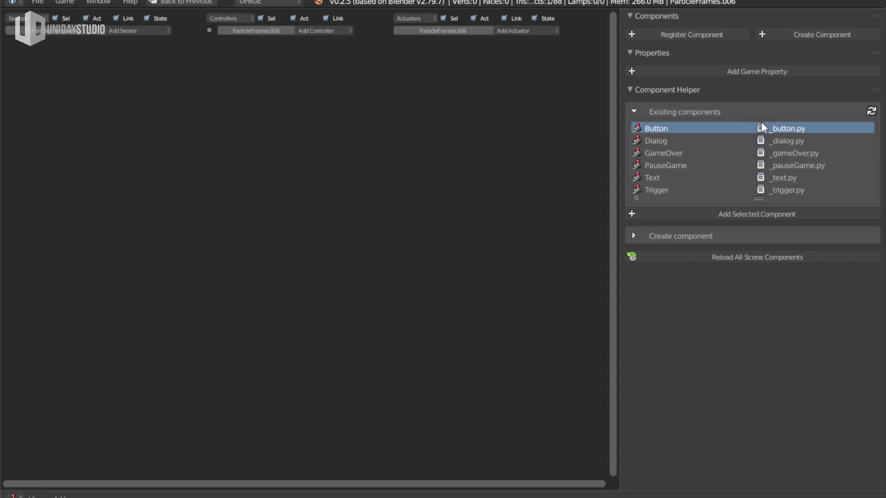
{"action": "key", "text": "ctrl+Up"}
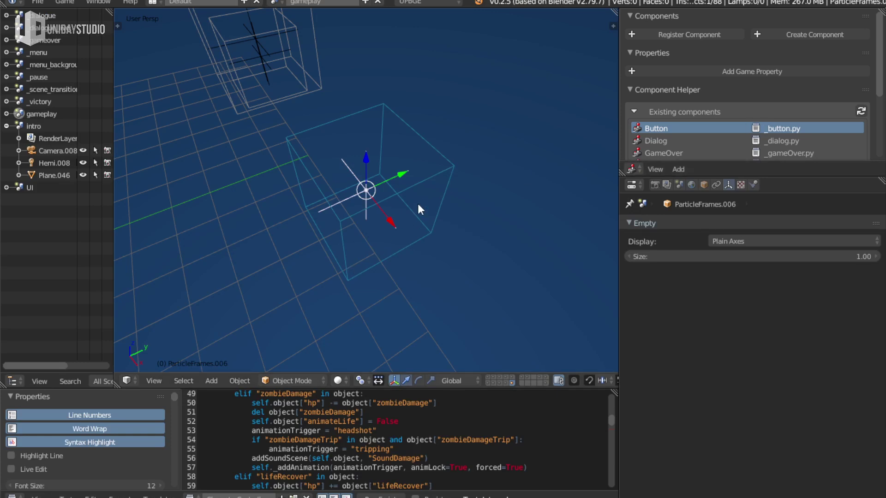
{"action": "right_click", "coordinate": [292, 53]}
{"action": "right_click", "coordinate": [397, 186]}
{"action": "key", "text": "shift+a"}
{"action": "left_click", "coordinate": [476, 207]}
{"action": "type", "text": "particle"}
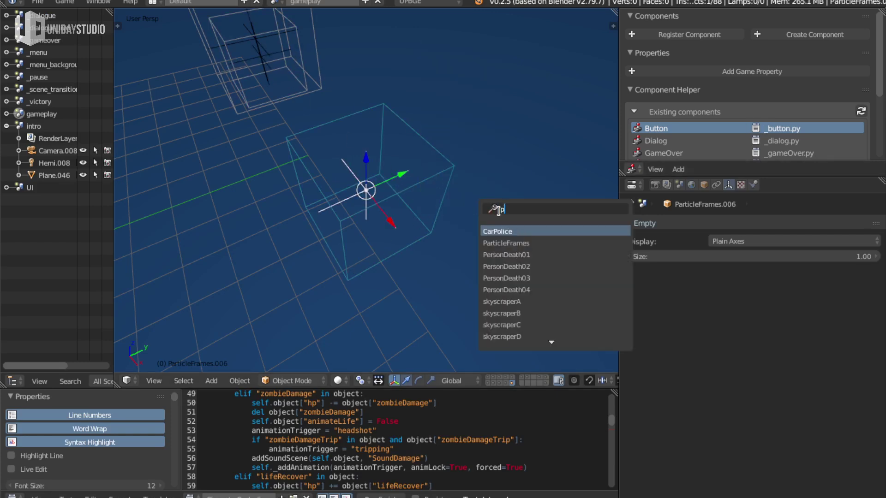
{"action": "key", "text": "Return"}
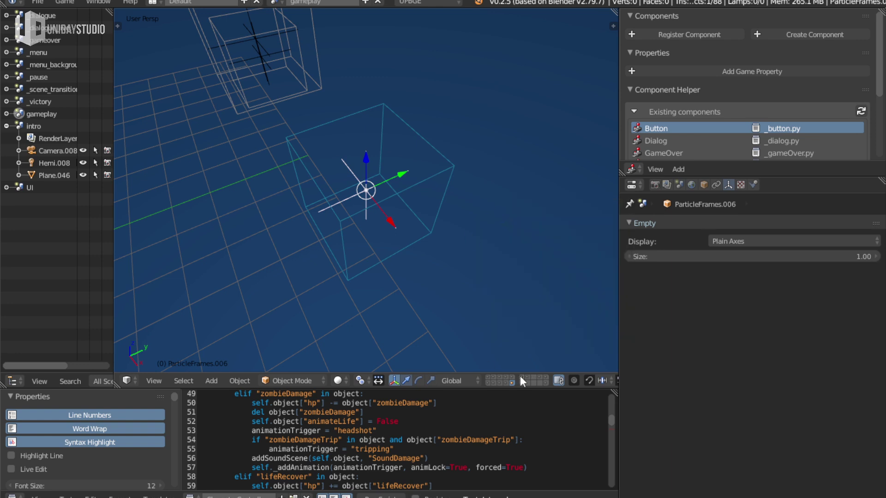
On the city layer, snap the 3D cursor to the ParticleFrames empty near the blocks
{"action": "left_click", "coordinate": [522, 379]}
{"action": "key", "text": "Home"}
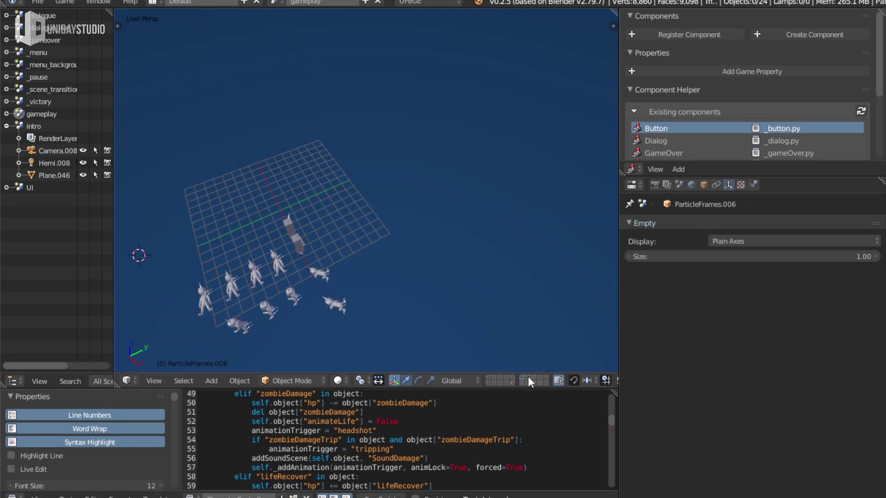
{"action": "left_click", "coordinate": [542, 380]}
{"action": "key", "text": "Home"}
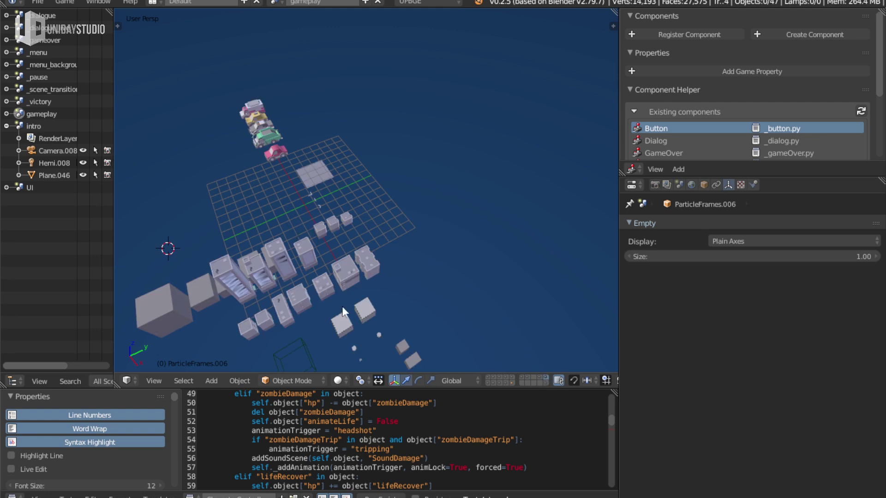
{"action": "right_click", "coordinate": [340, 278]}
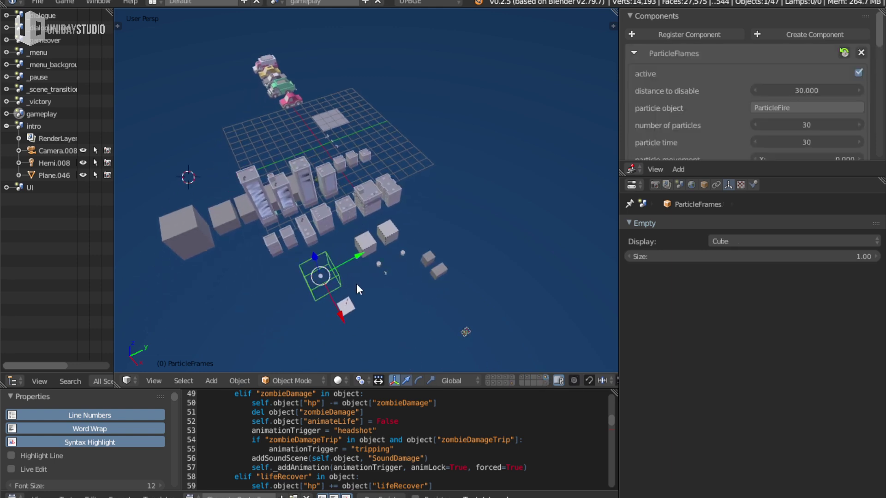
{"action": "key", "text": "shift+s"}
{"action": "left_click", "coordinate": [305, 325]}
{"action": "key", "text": "KP_Decimal"}
Add a point lamp at the 3D cursor and raise it vertically
{"action": "key", "text": "shift+a"}
{"action": "mouse_move", "coordinate": [381, 206]}
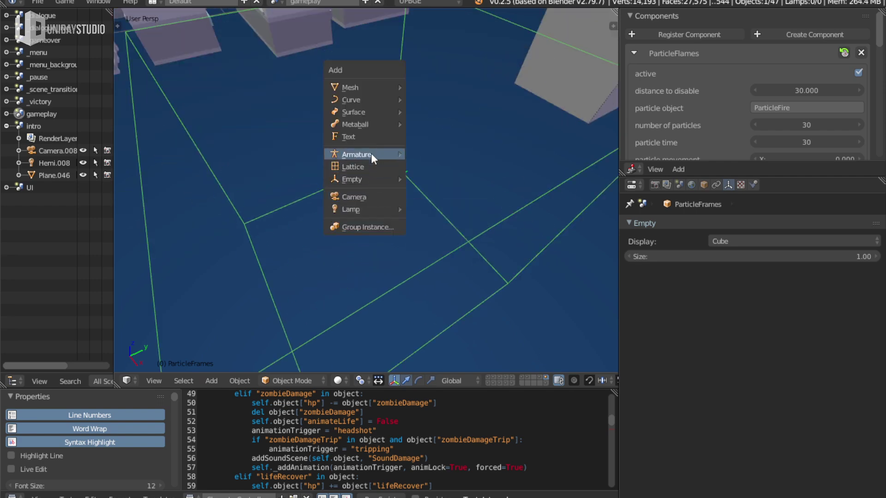
{"action": "left_click", "coordinate": [445, 209]}
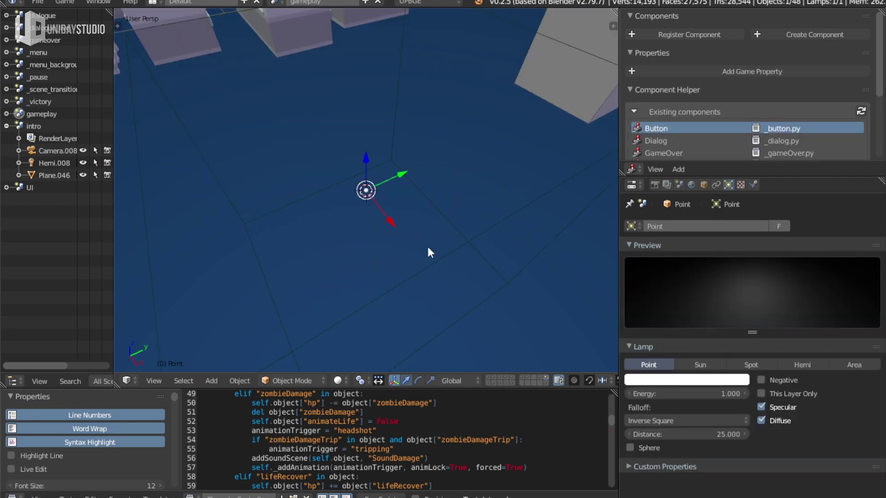
{"action": "scroll", "coordinate": [427, 247], "scroll_direction": "down", "scroll_amount": 4}
{"action": "key", "text": "g"}
{"action": "key", "text": "z"}
{"action": "left_click", "coordinate": [416, 143]}
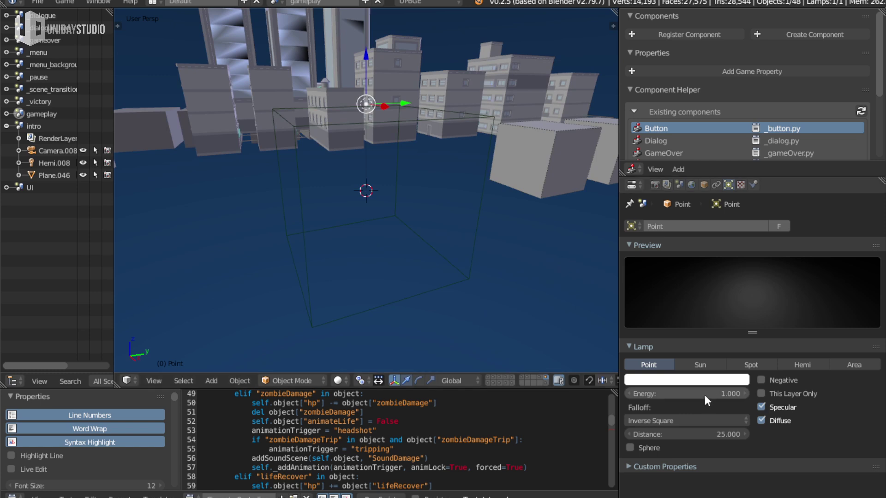
Give the point lamp a spherical falloff, distance 10, and an orange colour
{"action": "left_click", "coordinate": [630, 447]}
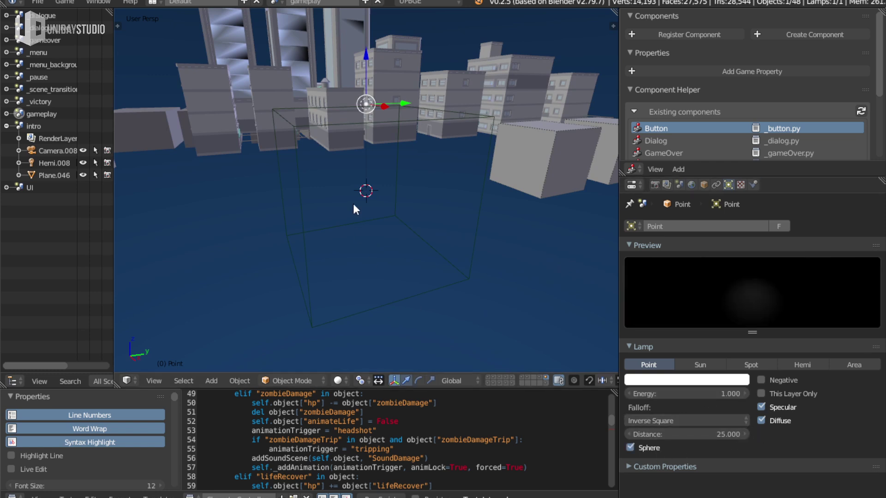
{"action": "scroll", "coordinate": [361, 207], "scroll_direction": "down", "scroll_amount": 5}
{"action": "scroll", "coordinate": [361, 212], "scroll_direction": "up", "scroll_amount": 1}
{"action": "left_click", "coordinate": [687, 435]}
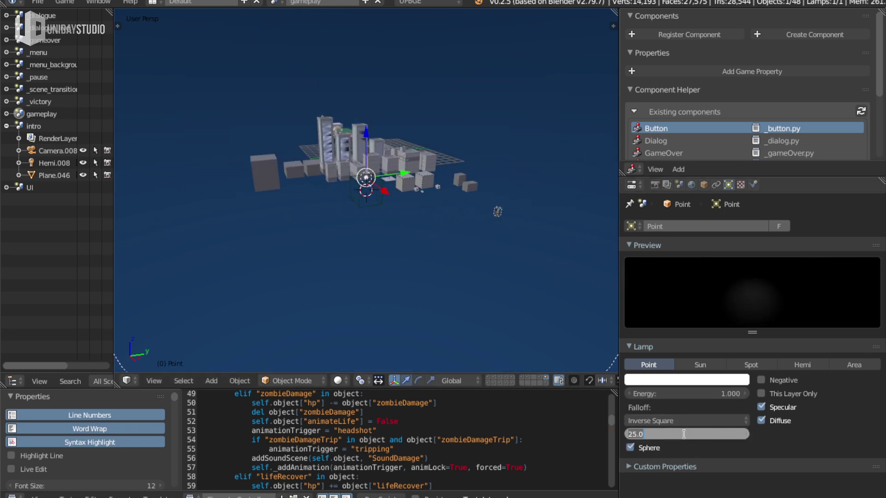
{"action": "type", "text": "10"}
{"action": "key", "text": "Return"}
{"action": "left_click", "coordinate": [702, 379]}
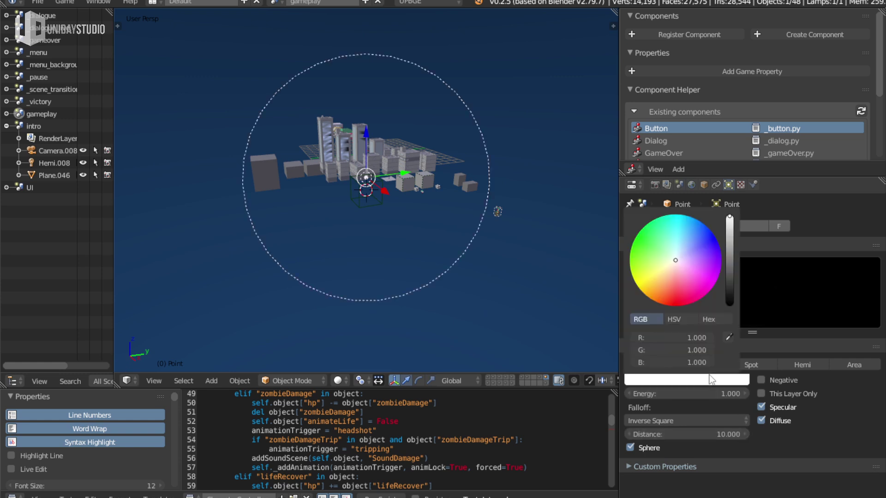
{"action": "left_click_drag", "start_coordinate": [668, 285], "coordinate": [649, 300]}
Add the point lamp to the ParticleFrames group
{"action": "scroll", "coordinate": [339, 152], "scroll_direction": "up", "scroll_amount": 4}
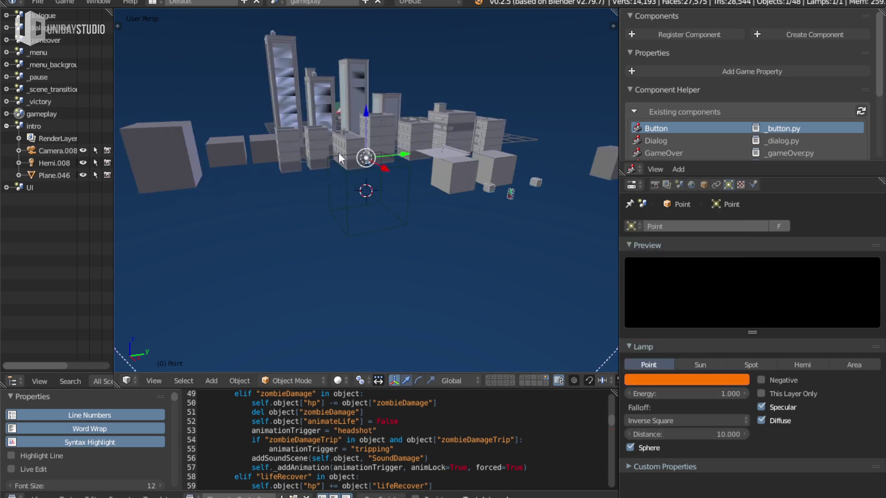
{"action": "left_click", "coordinate": [702, 184]}
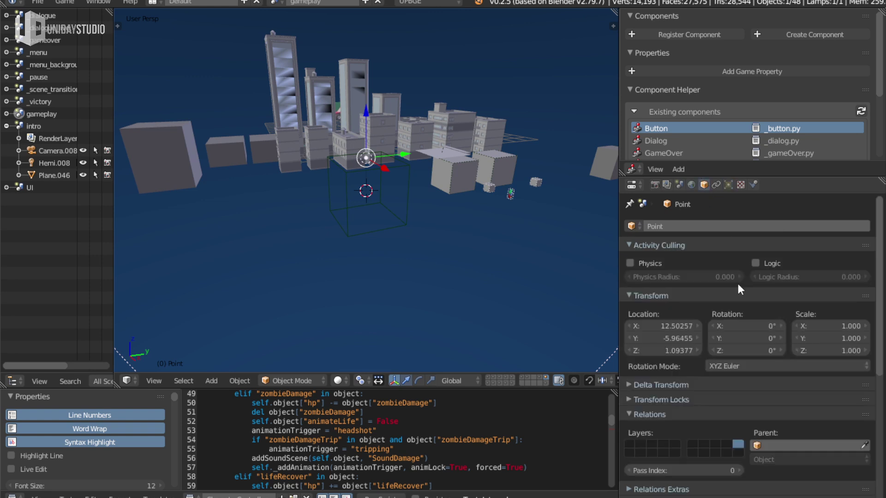
{"action": "scroll", "coordinate": [759, 477], "scroll_direction": "down", "scroll_amount": 8}
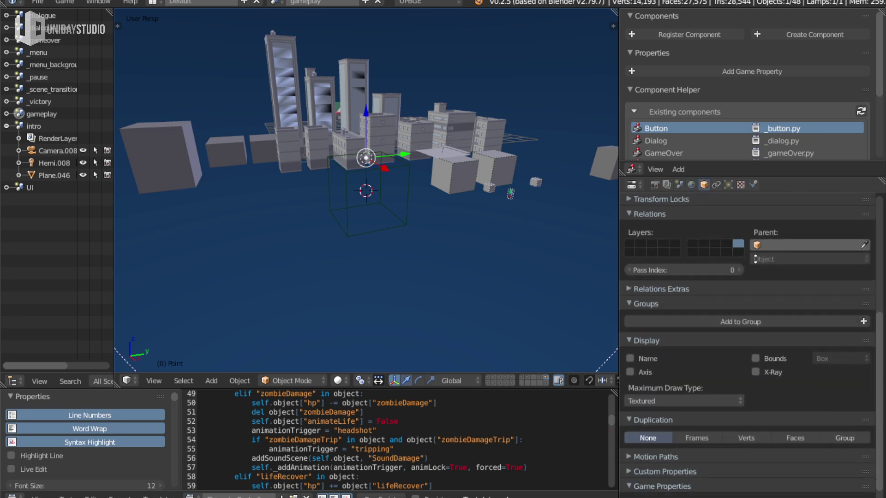
{"action": "left_click", "coordinate": [760, 321]}
{"action": "type", "text": "part"}
{"action": "key", "text": "Return"}
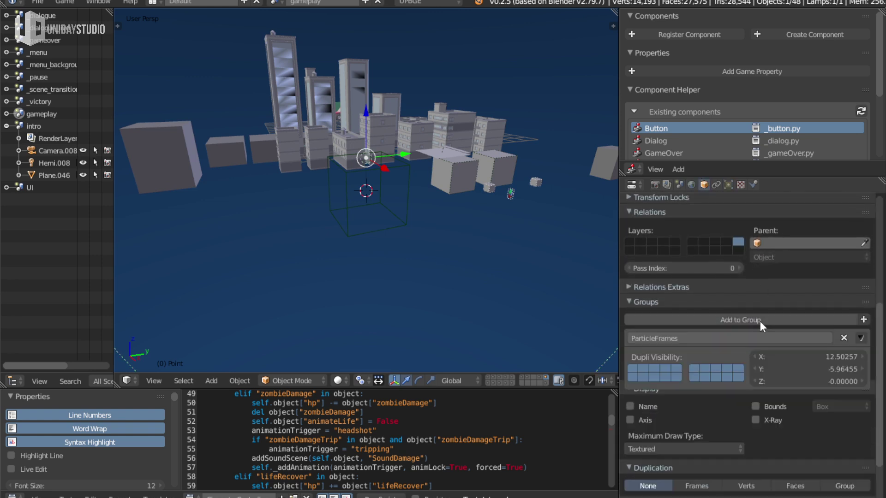
{"action": "middle_click_drag", "start_coordinate": [554, 194], "coordinate": [528, 184]}
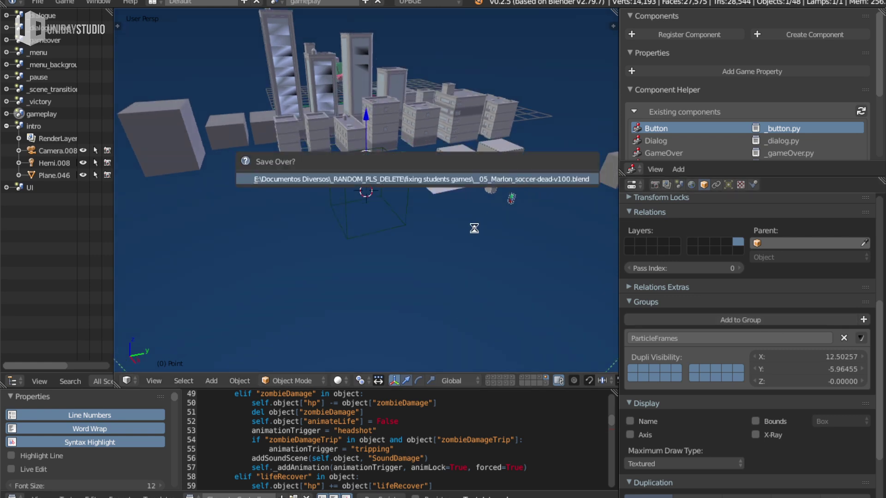
Show scene layer 2, then several layers together to reveal the walled street and buildings
{"action": "scroll", "coordinate": [380, 203], "scroll_direction": "up", "scroll_amount": 2}
{"action": "key", "text": "2"}
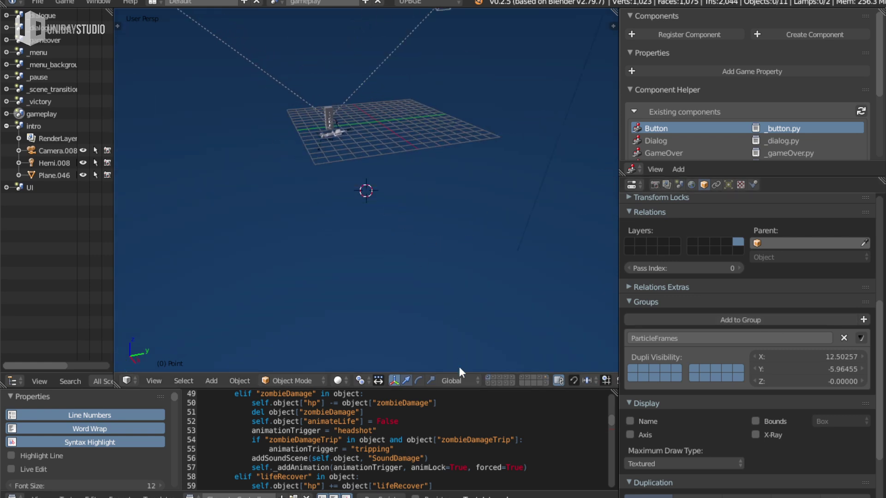
{"action": "left_click_drag", "start_coordinate": [489, 382], "coordinate": [512, 384]}
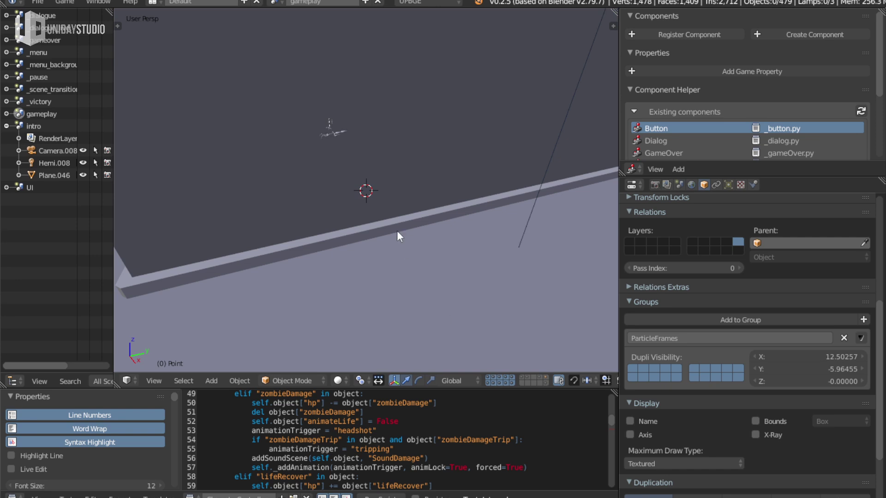
{"action": "scroll", "coordinate": [397, 231], "scroll_direction": "down", "scroll_amount": 2}
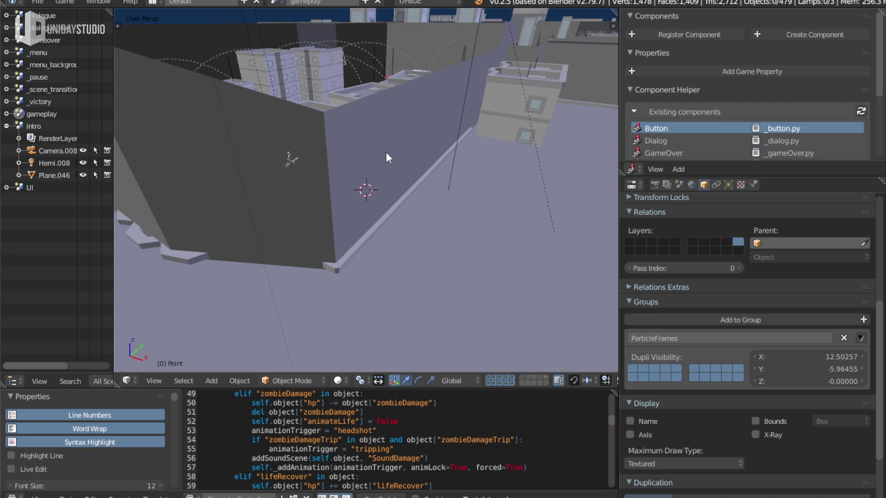
Switch to textured shading and show another scene layer to inspect the lamp's settings
{"action": "key", "text": "alt+z"}
{"action": "mouse_move", "coordinate": [389, 163]}
{"action": "middle_mouse_down"}
{"action": "mouse_move", "coordinate": [424, 210]}
{"action": "mouse_move", "coordinate": [339, 186]}
{"action": "mouse_move", "coordinate": [417, 196]}
{"action": "mouse_move", "coordinate": [450, 226]}
{"action": "mouse_move", "coordinate": [411, 216]}
{"action": "mouse_move", "coordinate": [434, 195]}
{"action": "mouse_move", "coordinate": [464, 230]}
{"action": "middle_mouse_up"}
{"action": "scroll", "coordinate": [424, 209], "scroll_direction": "down", "scroll_amount": 5}
{"action": "scroll", "coordinate": [456, 194], "scroll_direction": "down", "scroll_amount": 5}
{"action": "scroll", "coordinate": [463, 231], "scroll_direction": "up", "scroll_amount": 3}
{"action": "scroll", "coordinate": [463, 231], "scroll_direction": "up", "scroll_amount": 3}
{"action": "scroll", "coordinate": [458, 230], "scroll_direction": "up", "scroll_amount": 2}
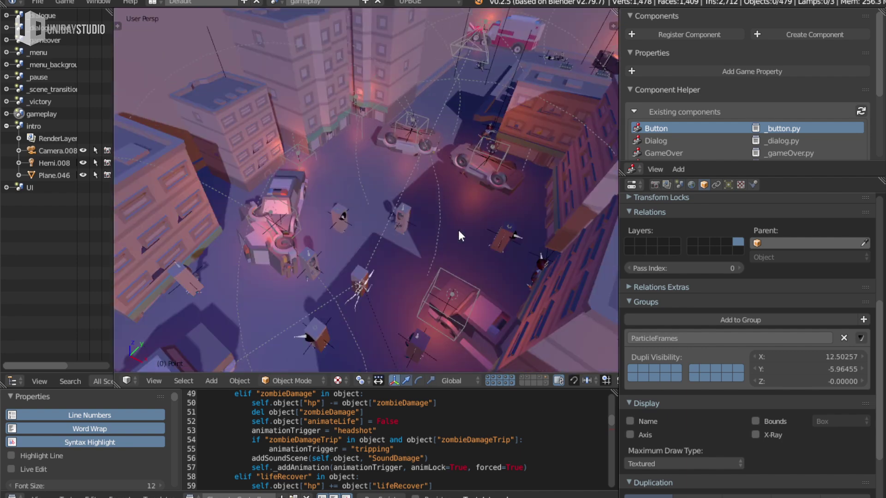
{"action": "left_click", "coordinate": [546, 377]}
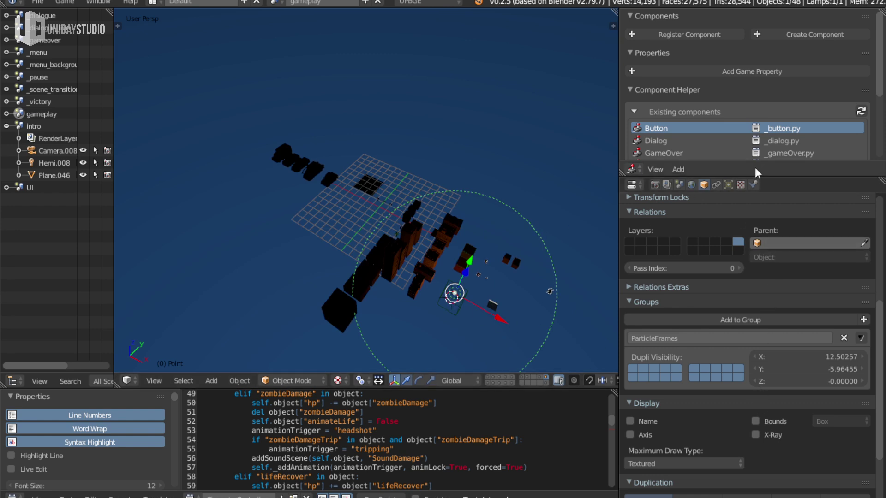
{"action": "left_click", "coordinate": [728, 184]}
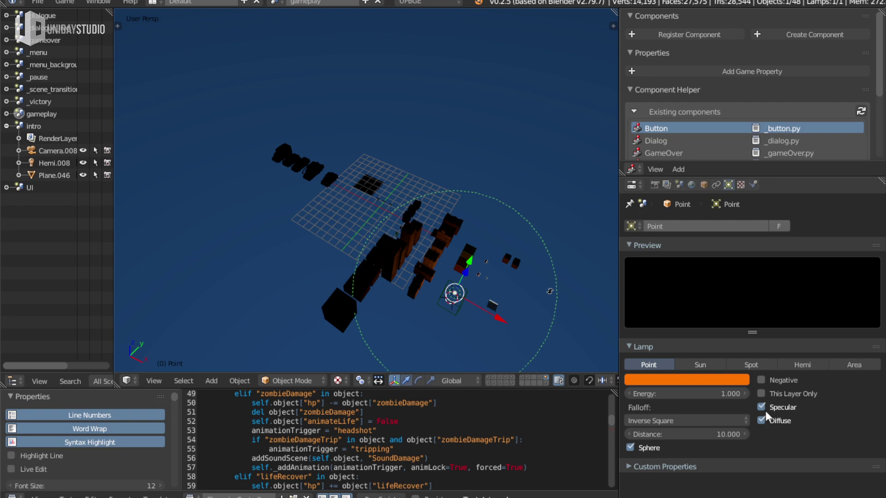
Re-enable all city and lamp layers, save, and view full-screen through the game camera
{"action": "middle_click_drag", "start_coordinate": [410, 227], "coordinate": [417, 220]}
{"action": "left_click", "coordinate": [489, 384]}
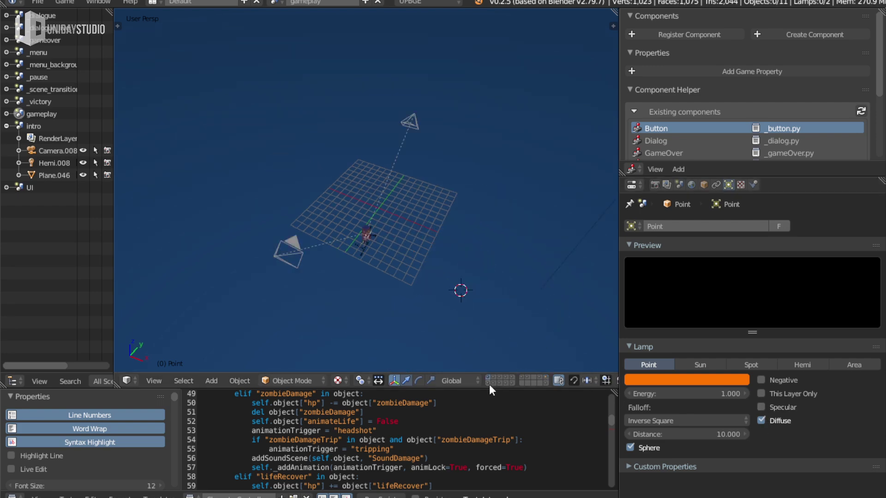
{"action": "left_click_drag", "start_coordinate": [487, 386], "coordinate": [513, 380], "text": "shift"}
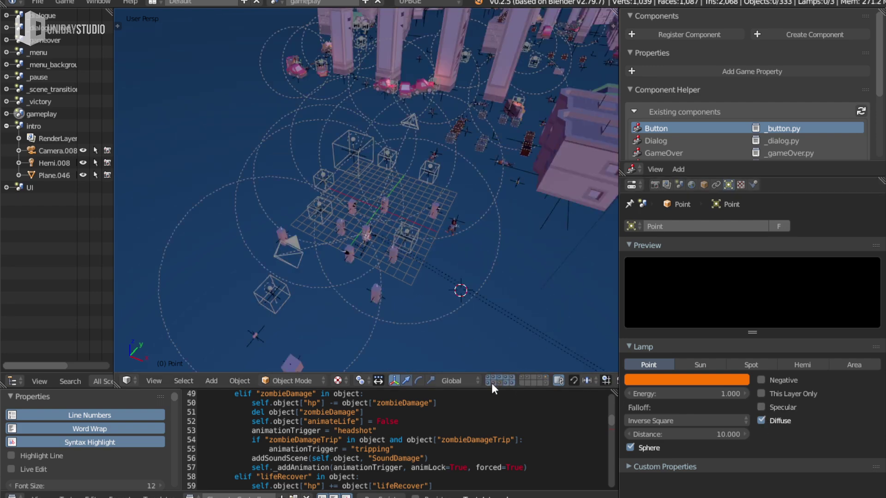
{"action": "left_click", "coordinate": [497, 387], "text": "shift"}
{"action": "scroll", "coordinate": [483, 267], "scroll_direction": "down", "scroll_amount": 5}
{"action": "key", "text": "ctrl+s"}
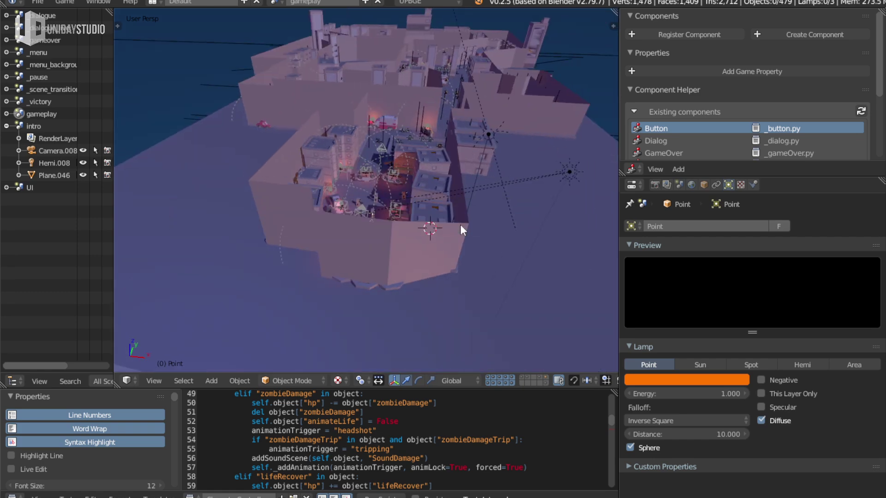
{"action": "key", "text": "KP_0"}
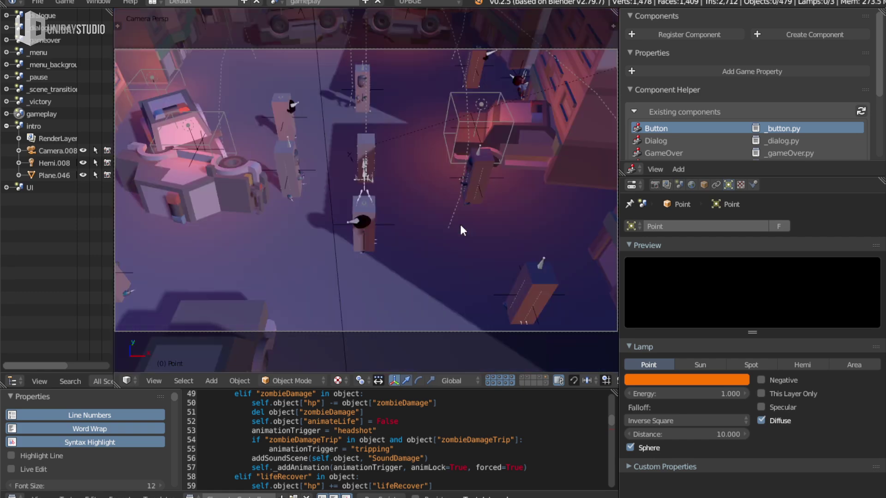
{"action": "key", "text": "ctrl+space"}
Play-test the game, walking the player past the cars toward the ambulance, then quit
{"action": "key", "text": "p"}
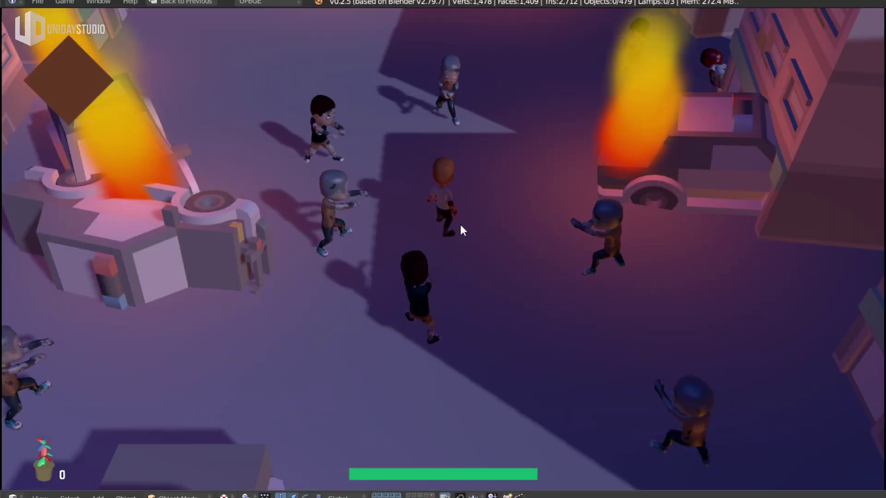
{"action": "key", "text": "w"}
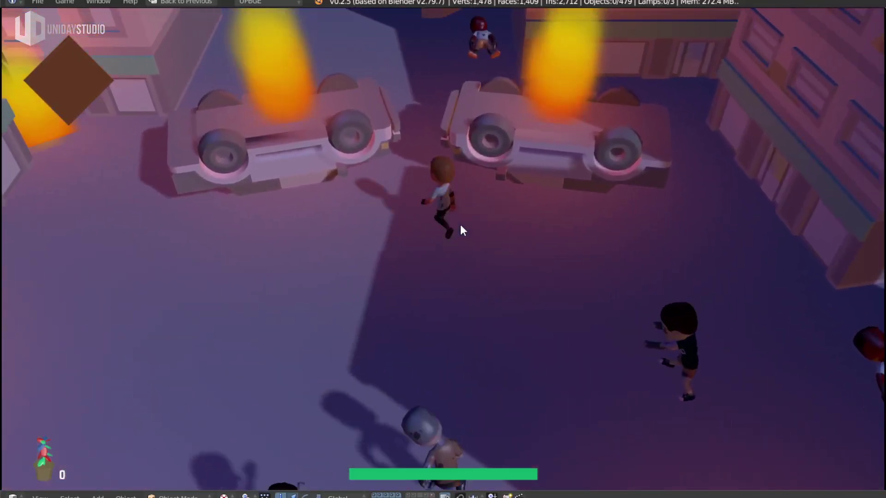
{"action": "key", "text": "w"}
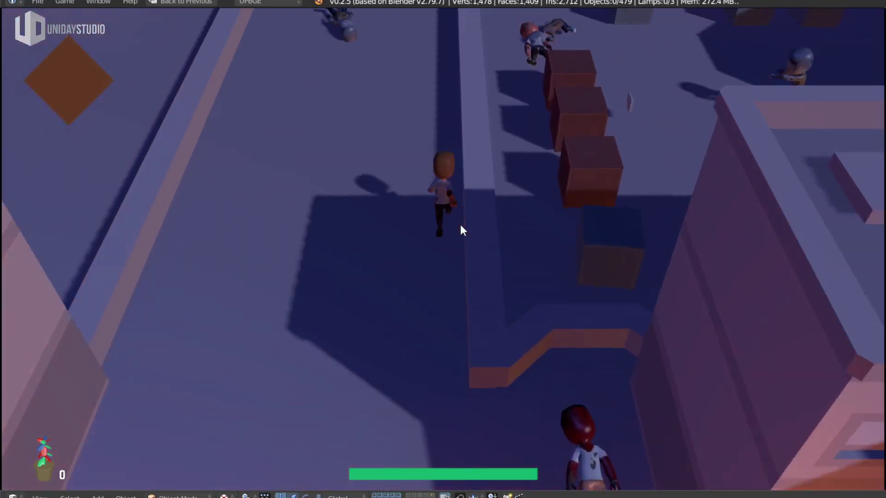
{"action": "key", "text": "w"}
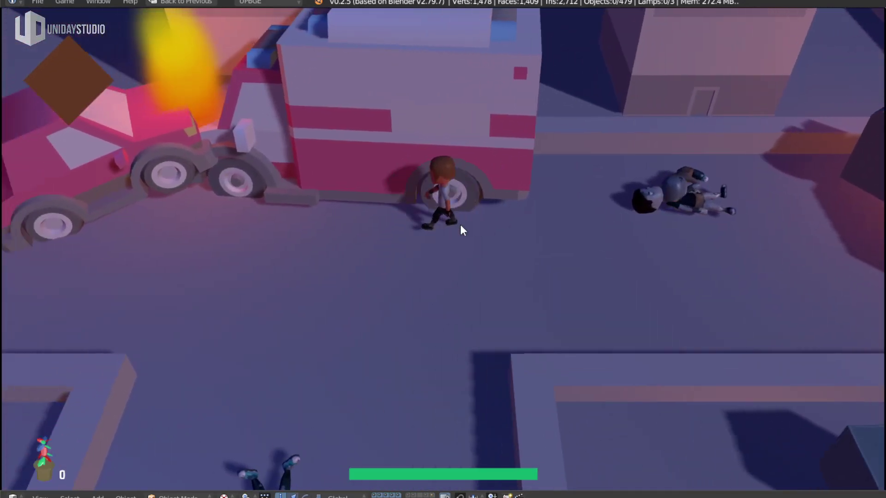
{"action": "key", "text": "Escape"}
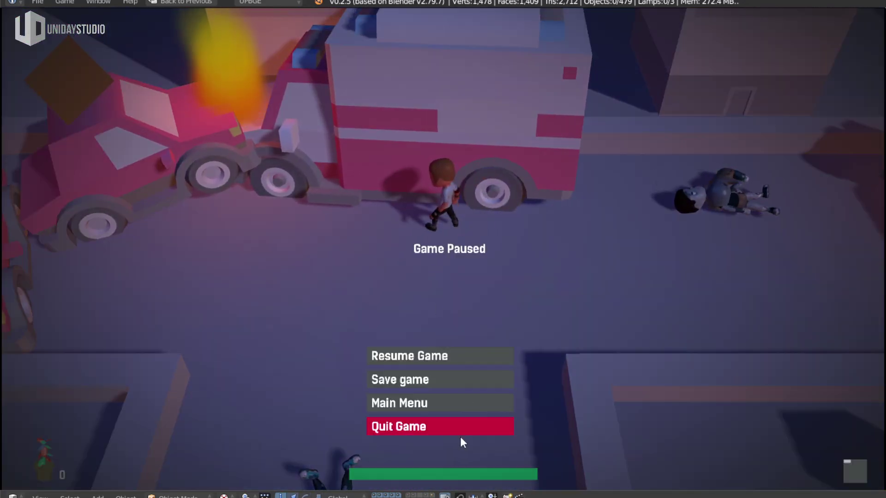
{"action": "left_click", "coordinate": [449, 421]}
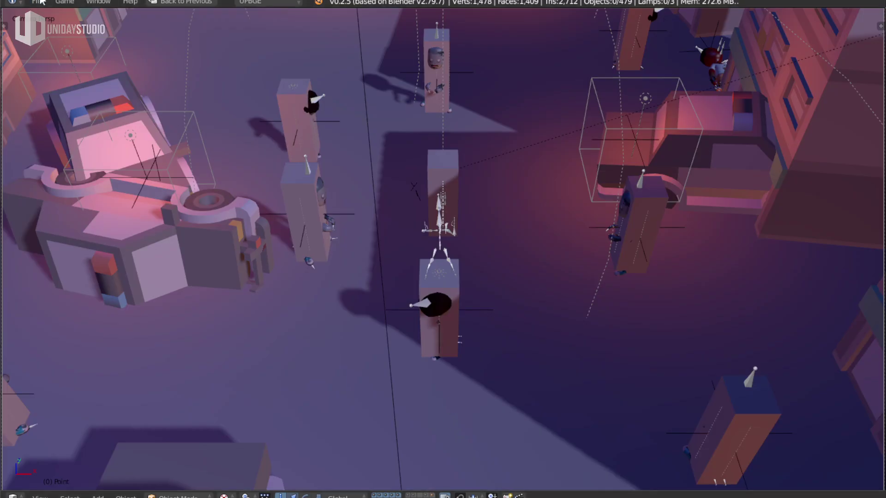
Enable Show Framerate and Profile, play again, then exit and restore the editor layout
{"action": "left_click", "coordinate": [64, 3]}
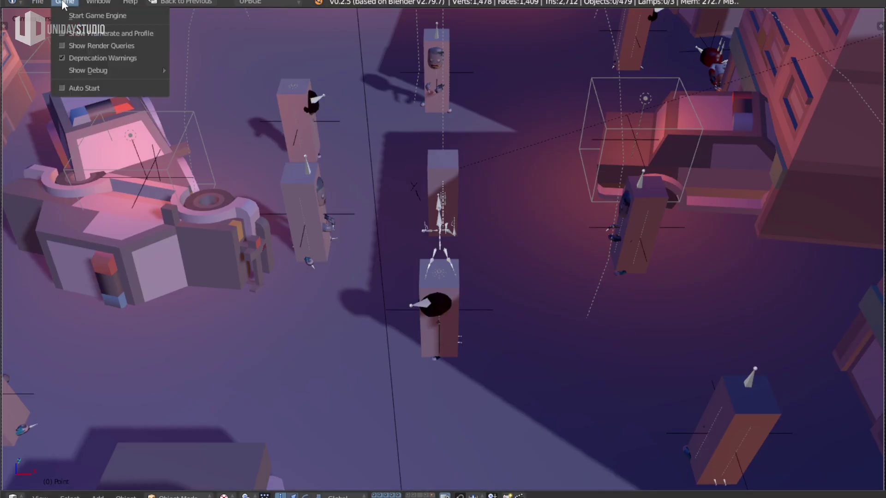
{"action": "left_click", "coordinate": [114, 32]}
{"action": "key", "text": "p"}
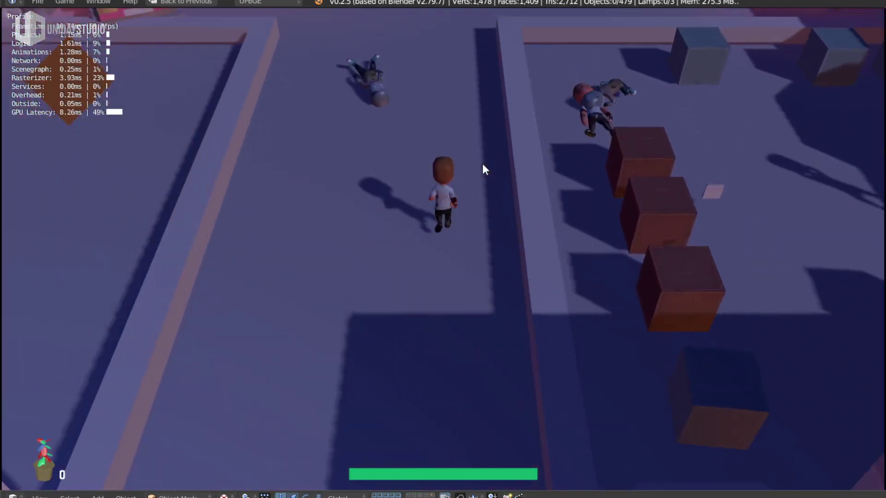
{"action": "key", "text": "p"}
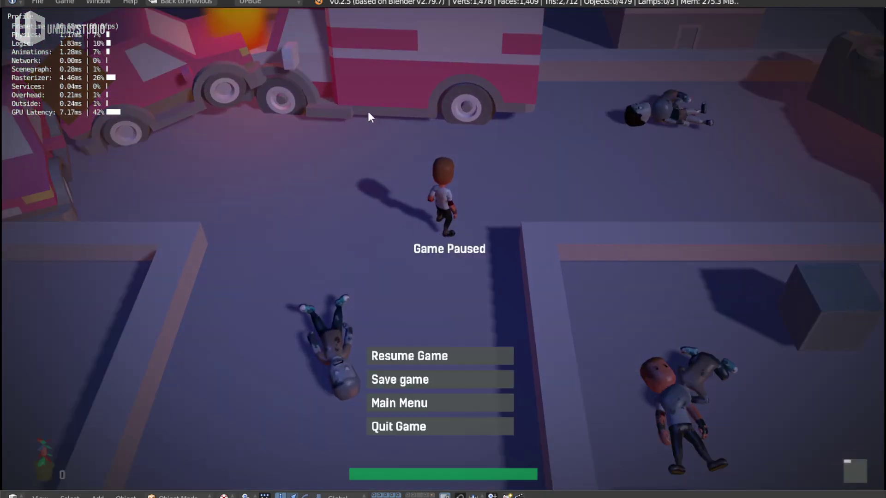
{"action": "key", "text": "Escape"}
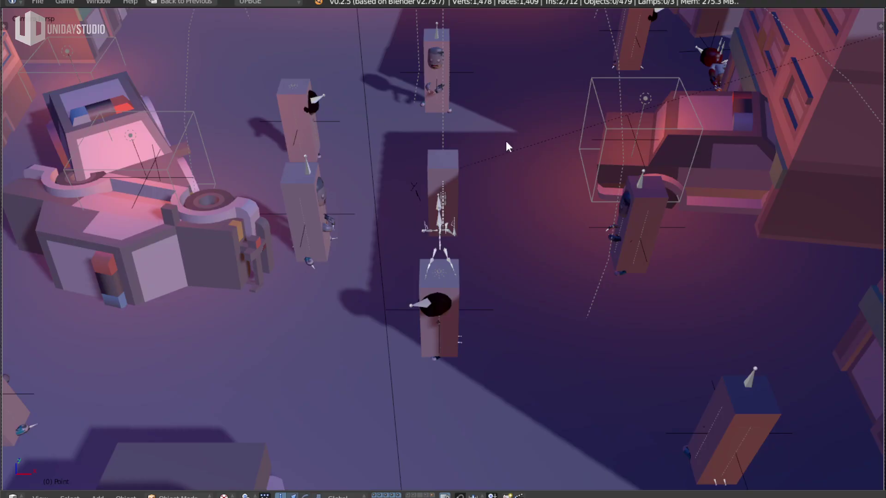
{"action": "key", "text": "ctrl+Up"}
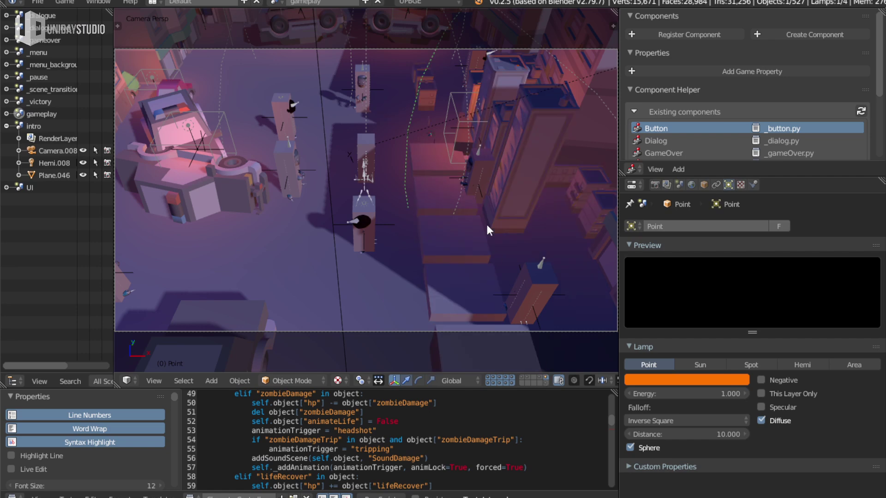
Set the point lamp's energy to 1.600
{"action": "left_click_drag", "start_coordinate": [694, 396], "coordinate": [697, 396]}
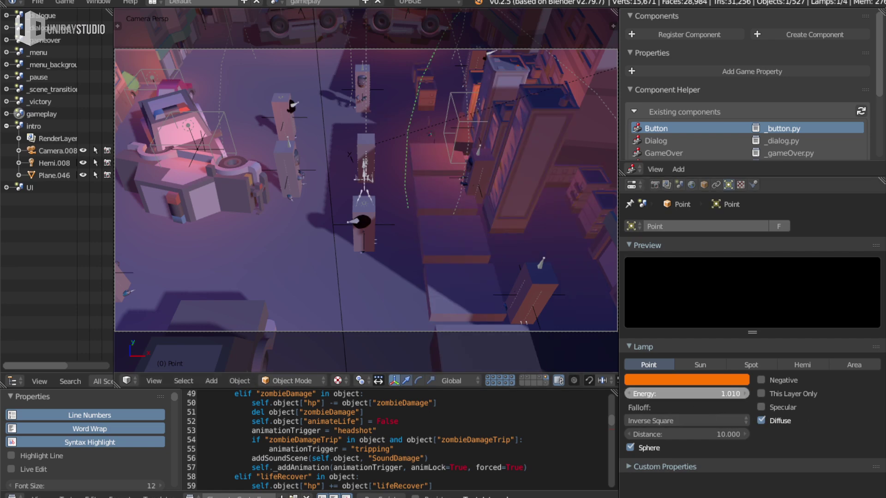
{"action": "left_click", "coordinate": [694, 390]}
{"action": "type", "text": "1.8"}
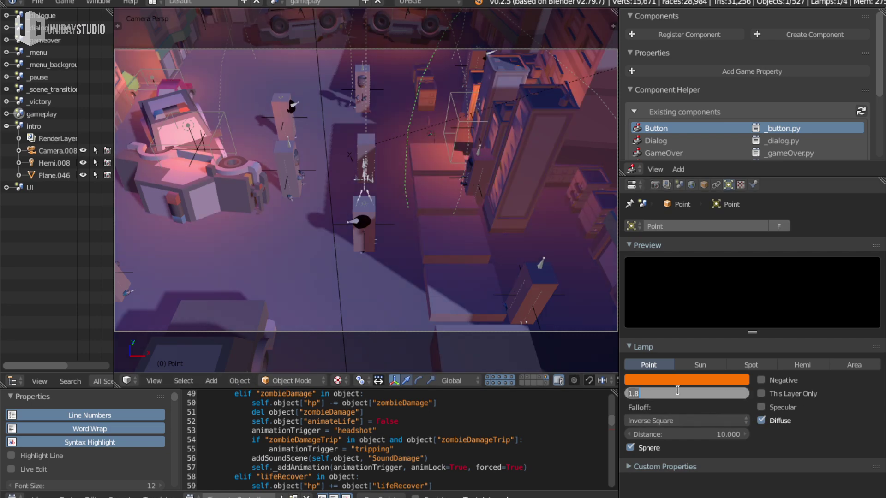
{"action": "key", "text": "BackSpace"}
{"action": "type", "text": "6"}
{"action": "key", "text": "Return"}
Hide the extra building layer and lower orange hemi lamp Lamp.003's energy to 0.100
{"action": "left_click", "coordinate": [546, 377]}
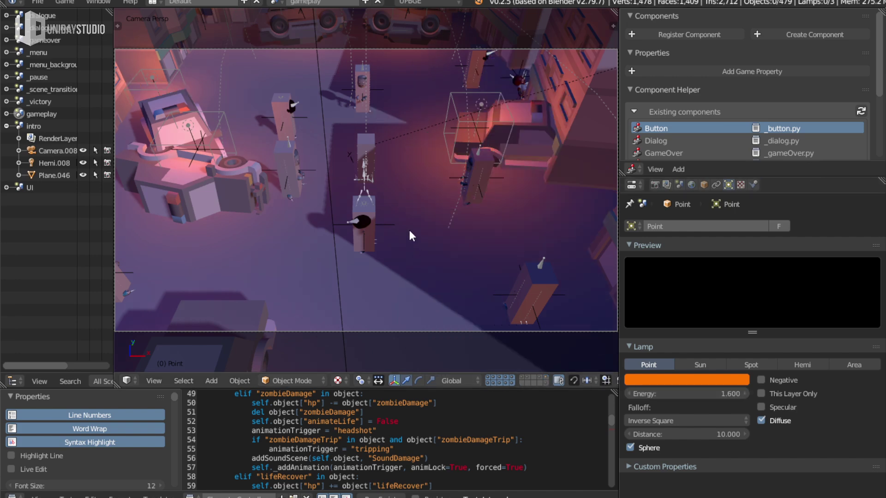
{"action": "middle_click_drag", "start_coordinate": [412, 235], "coordinate": [386, 206]}
{"action": "scroll", "coordinate": [422, 231], "scroll_direction": "down", "scroll_amount": 5}
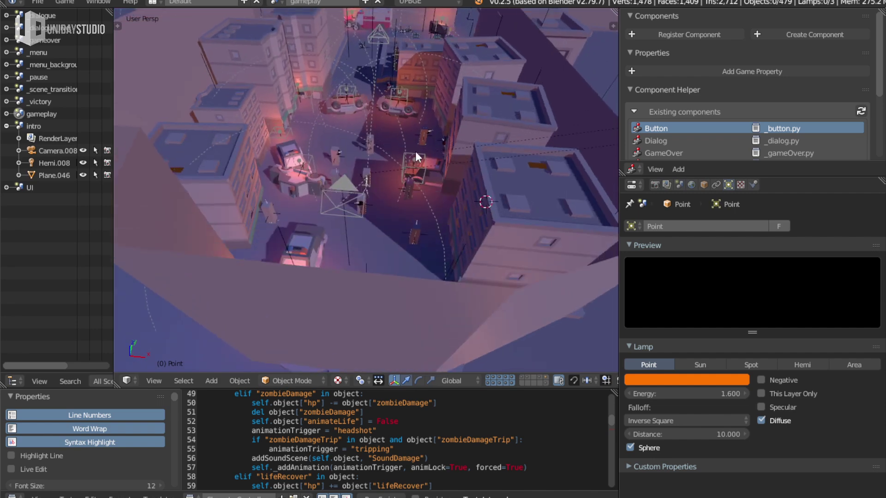
{"action": "middle_click_drag", "start_coordinate": [415, 157], "coordinate": [419, 258]}
{"action": "scroll", "coordinate": [413, 222], "scroll_direction": "down", "scroll_amount": 5}
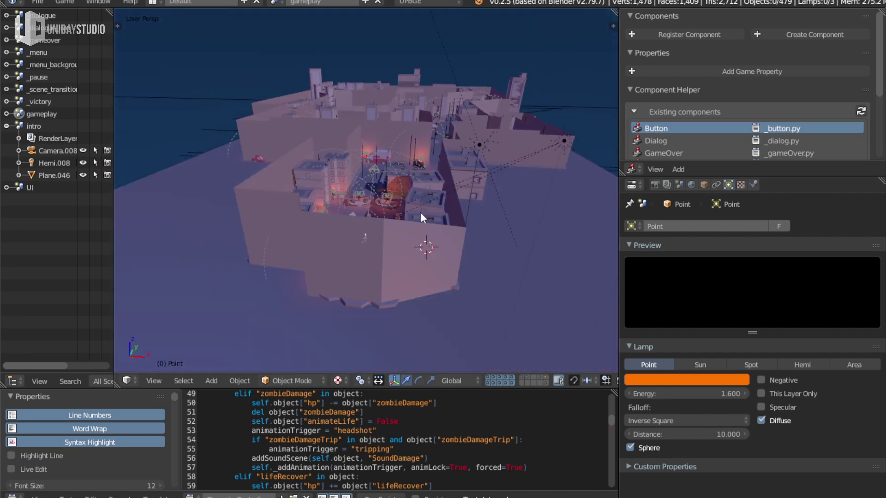
{"action": "right_click", "coordinate": [483, 145]}
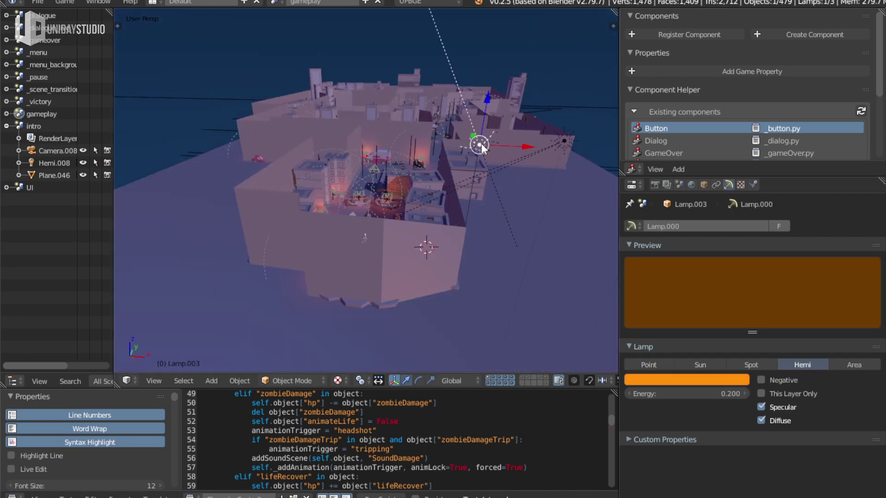
{"action": "right_click", "coordinate": [502, 142]}
{"action": "scroll", "coordinate": [502, 142], "scroll_direction": "up", "scroll_amount": 3}
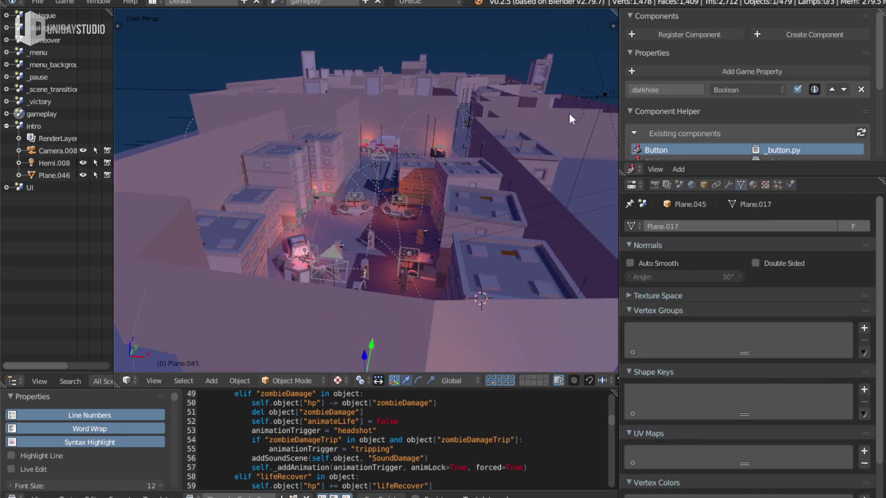
{"action": "right_click", "coordinate": [603, 96]}
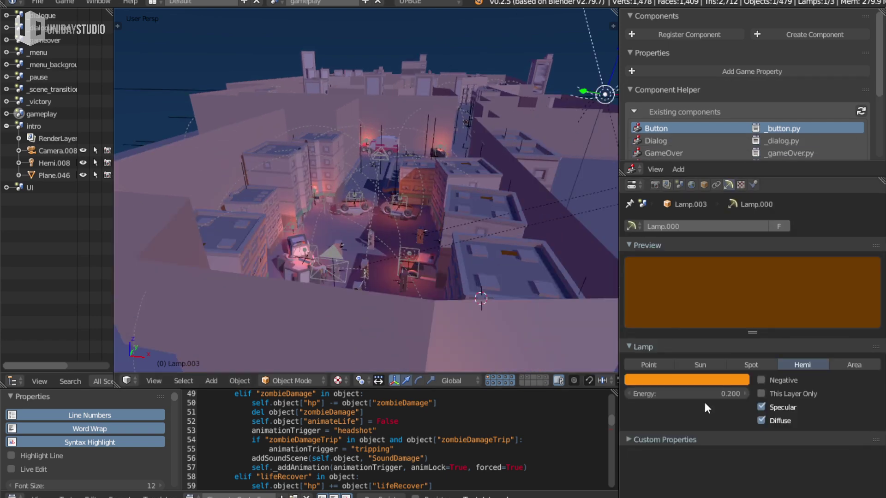
{"action": "left_click_drag", "start_coordinate": [668, 391], "coordinate": [655, 391]}
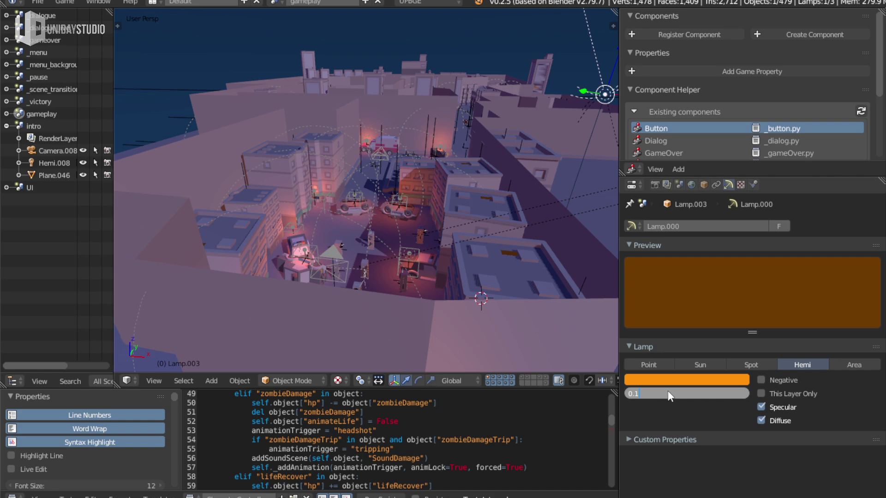
Set blue hemi lamp Lamp.001's energy to 0.075, then save from the camera view
{"action": "right_click", "coordinate": [603, 96]}
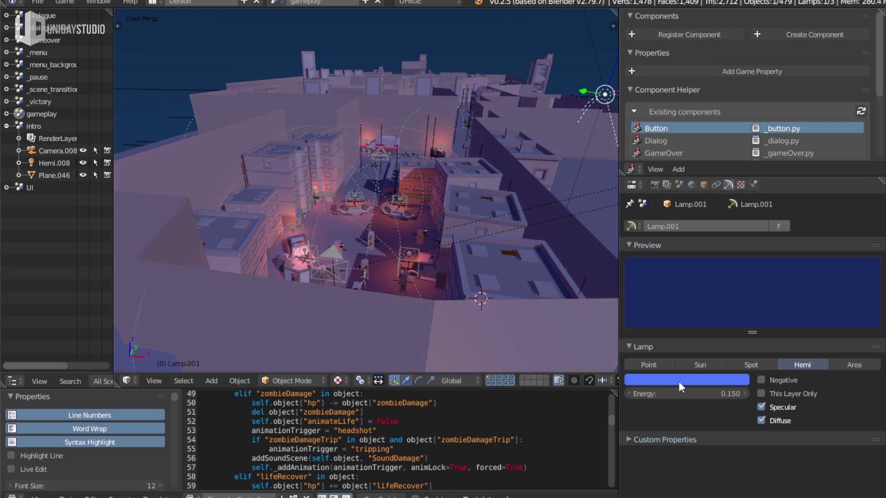
{"action": "left_click", "coordinate": [682, 394]}
{"action": "type", "text": "0.75"}
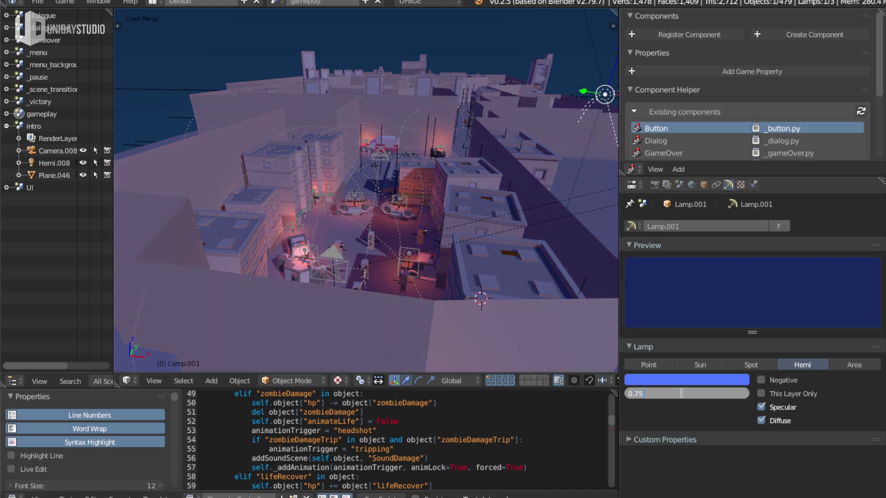
{"action": "key", "text": "Return"}
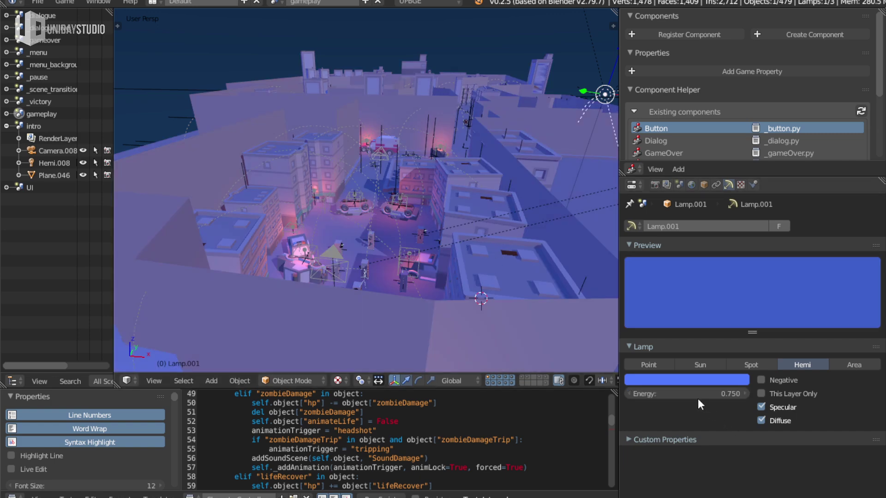
{"action": "left_click", "coordinate": [641, 394]}
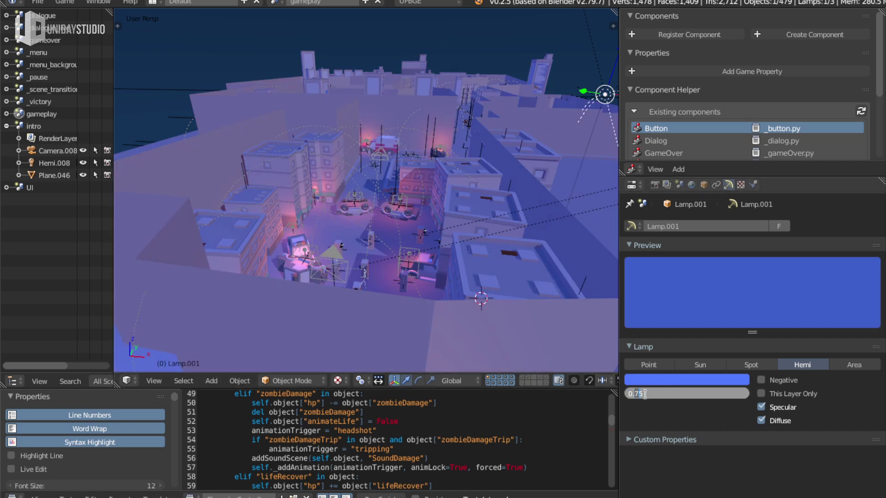
{"action": "key", "text": "Left"}
{"action": "key", "text": "Left"}
{"action": "type", "text": "0"}
{"action": "key", "text": "Return"}
{"action": "key", "text": "KP_0"}
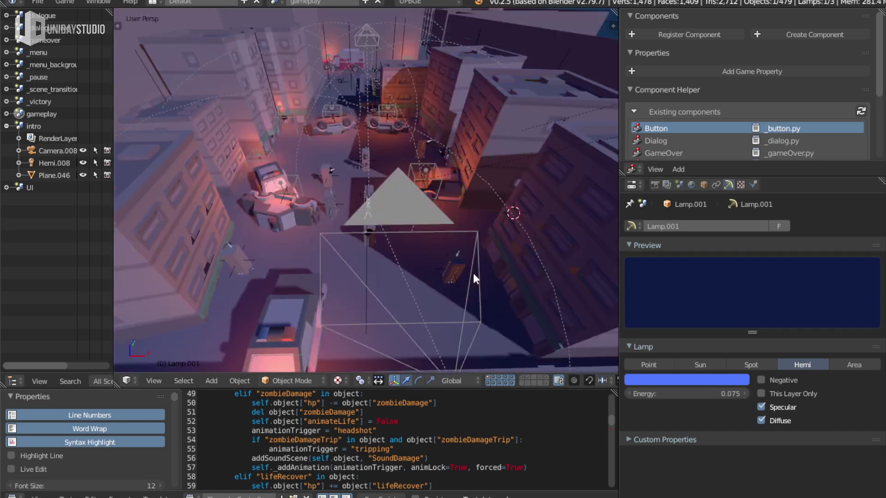
{"action": "key", "text": "ctrl+s"}
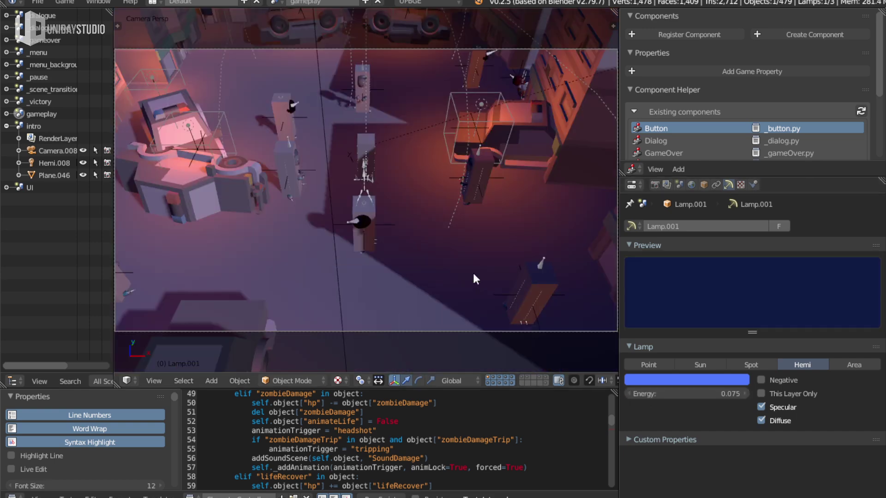
{"action": "key", "text": "ctrl+space"}
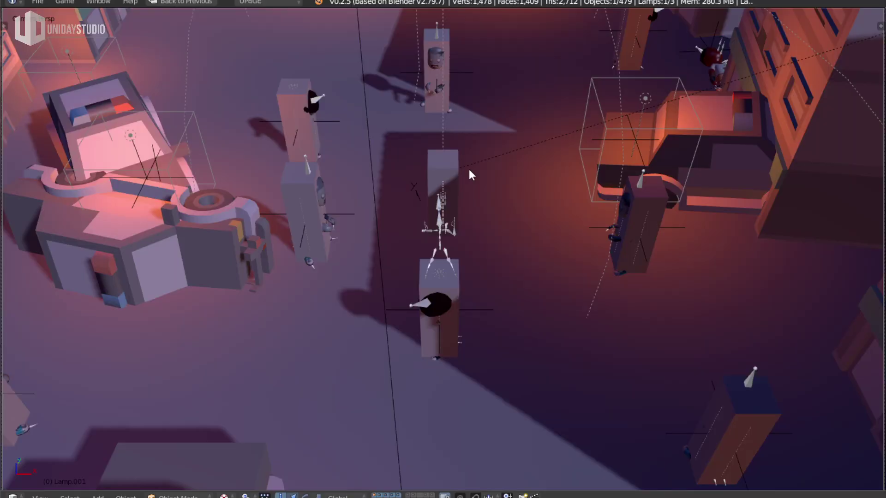
{"action": "key", "text": "p"}
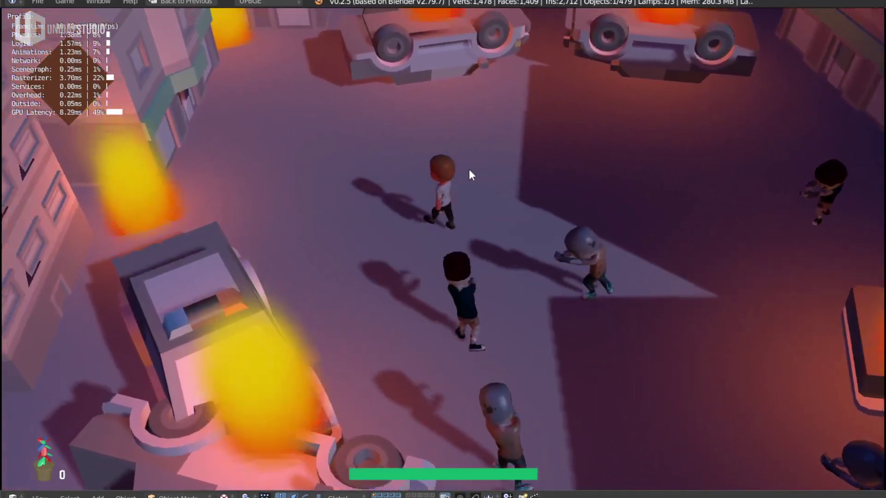
{"action": "key", "text": "w"}
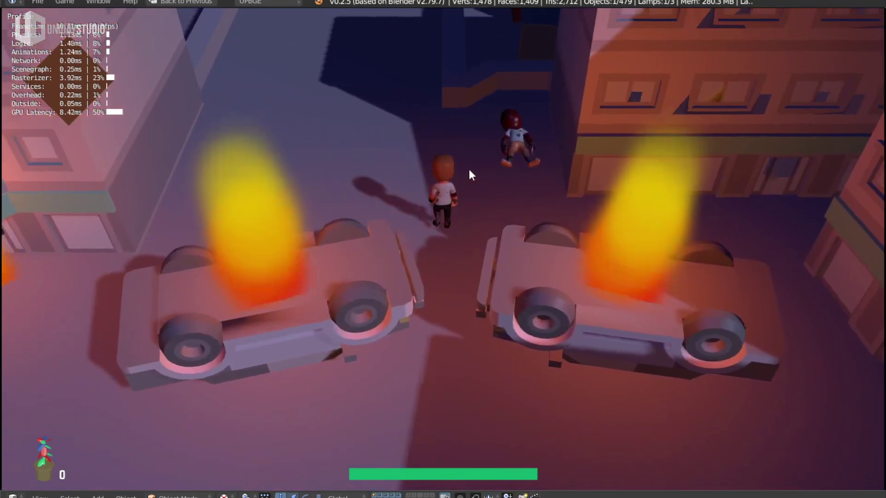
{"action": "key", "text": "w"}
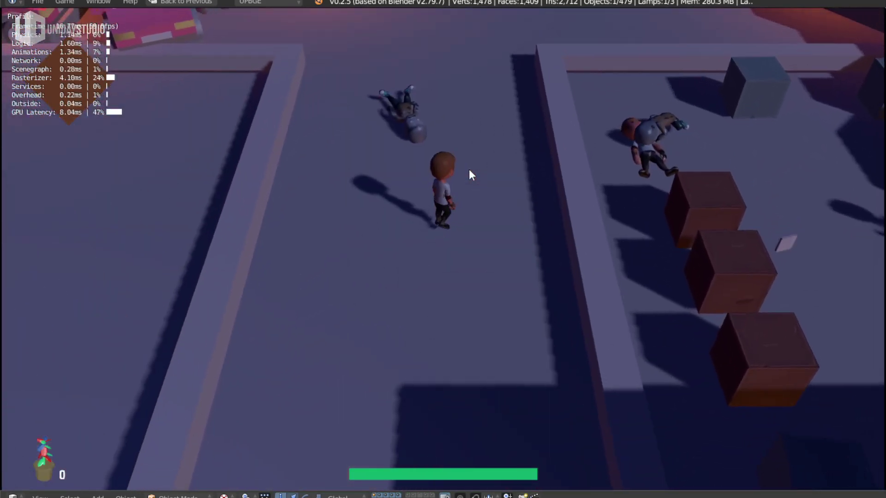
{"action": "key", "text": "w"}
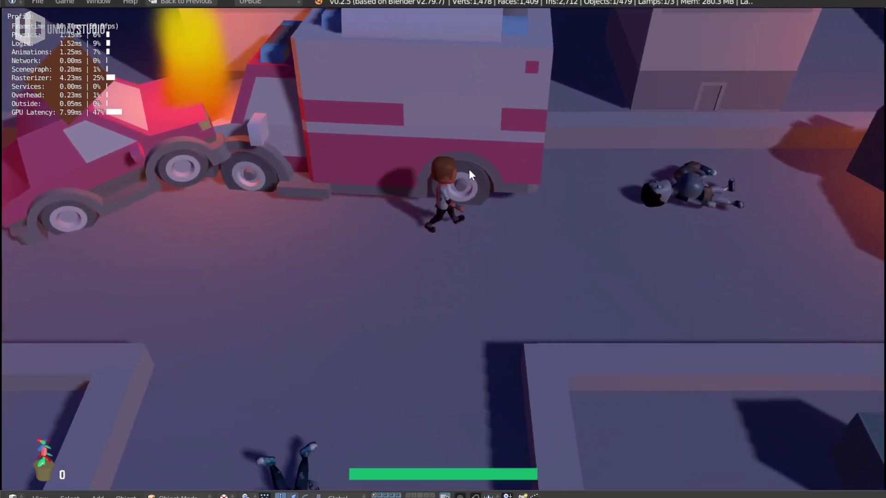
{"action": "key", "text": "d"}
{"action": "key", "text": "w"}
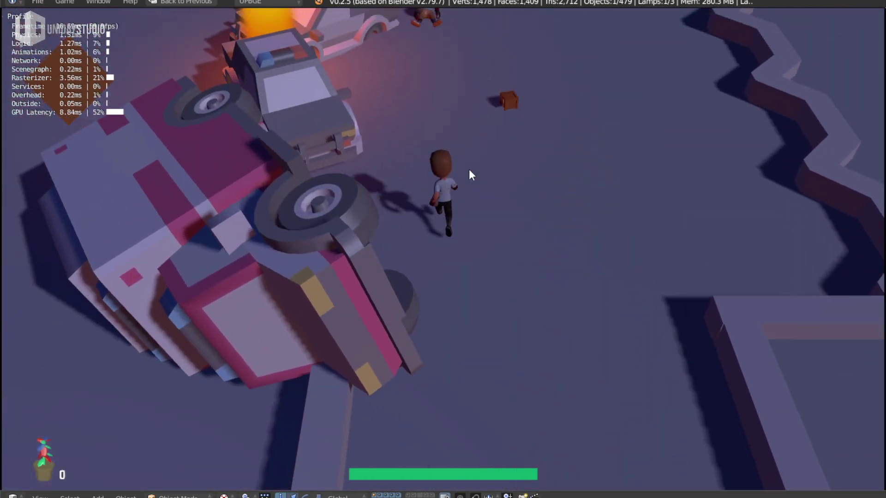
{"action": "key", "text": "Escape"}
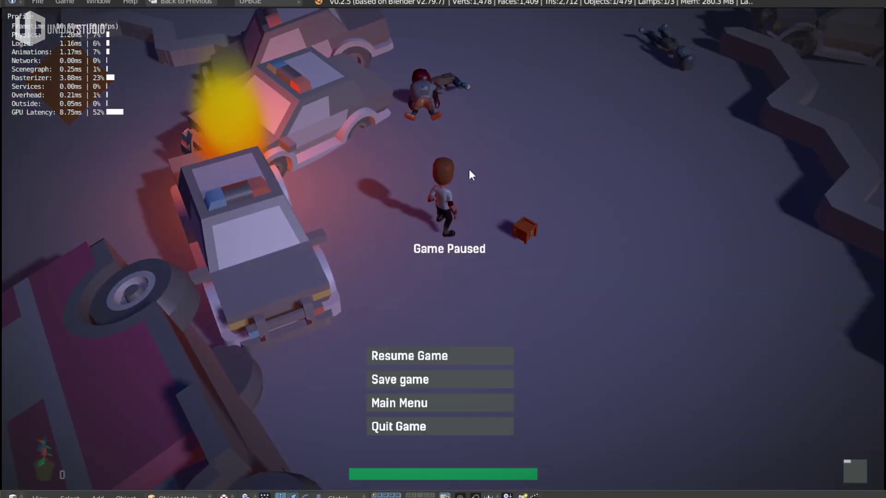
{"action": "key", "text": "Escape"}
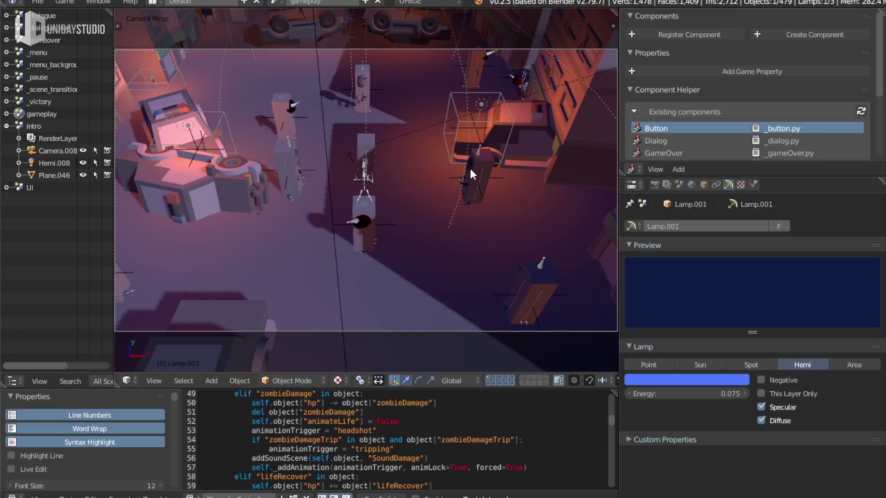
Show only the point lamp's layer and set its Distance to 16, keeping Inverse Square falloff
{"action": "left_click", "coordinate": [544, 379], "text": "shift"}
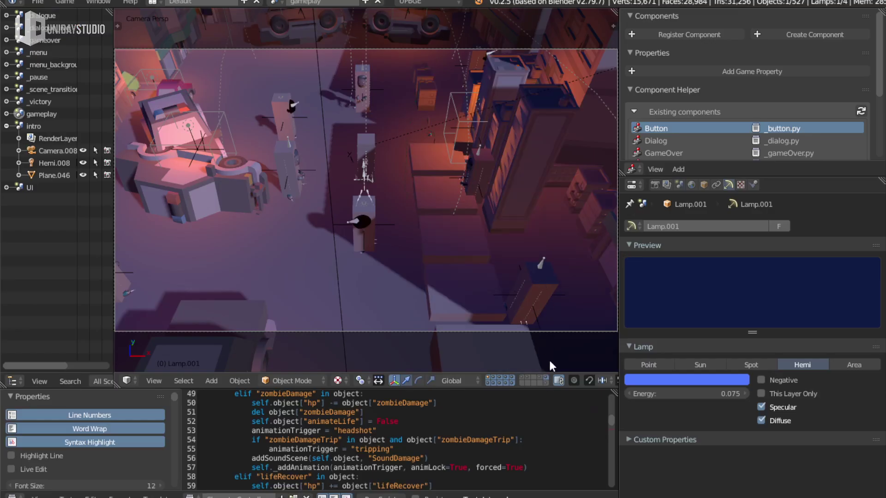
{"action": "left_click", "coordinate": [547, 379]}
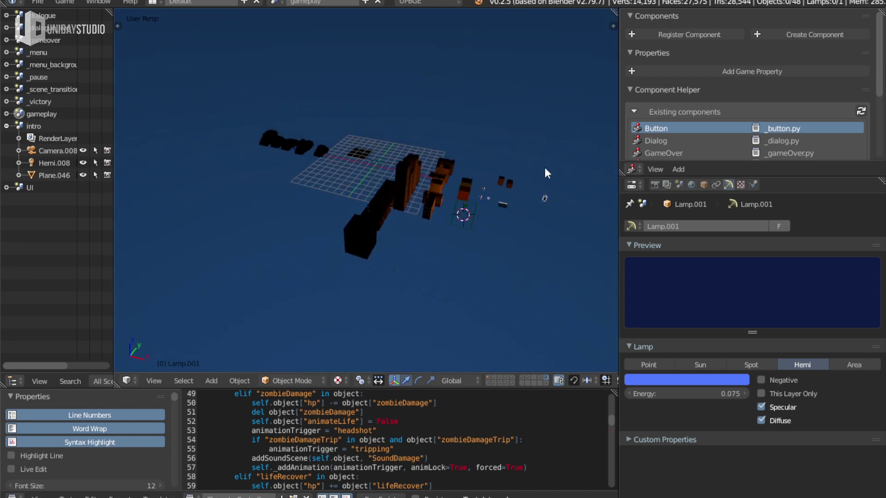
{"action": "right_click", "coordinate": [465, 206]}
{"action": "left_click", "coordinate": [690, 421]}
{"action": "left_click", "coordinate": [691, 420]}
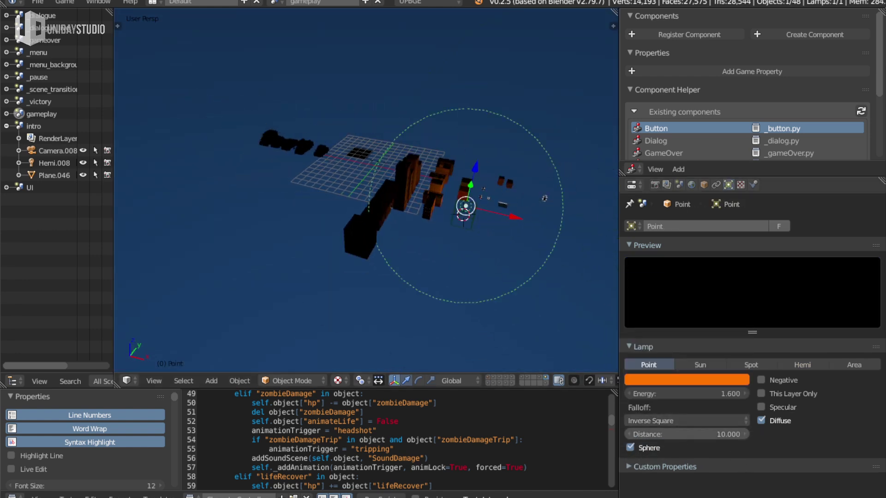
{"action": "left_click", "coordinate": [676, 434]}
{"action": "type", "text": "16"}
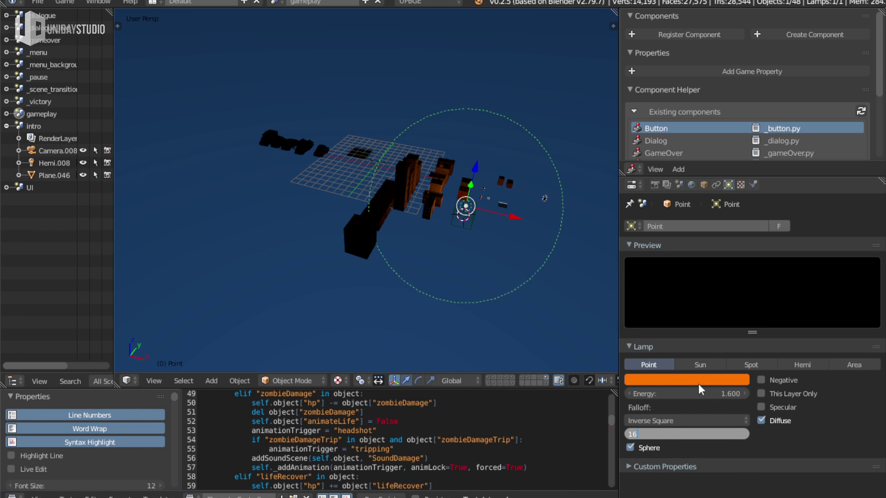
{"action": "key", "text": "Return"}
Bring back all the city layers, save the file, and select the large ground plane
{"action": "middle_click_drag", "start_coordinate": [576, 286], "coordinate": [448, 233]}
{"action": "scroll", "coordinate": [447, 233], "scroll_direction": "up", "scroll_amount": 3}
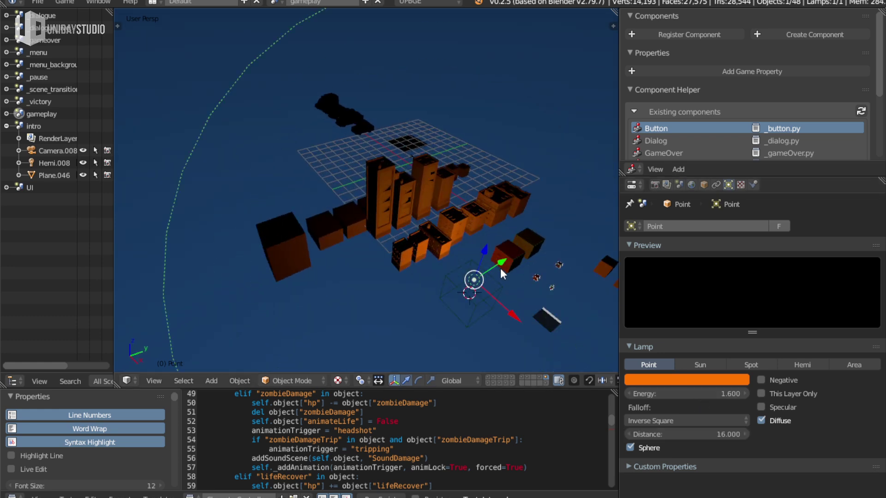
{"action": "key", "text": "1"}
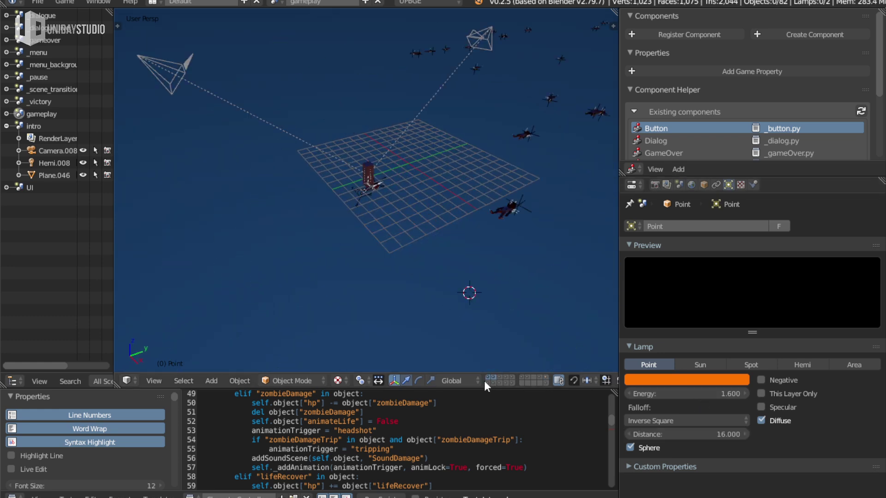
{"action": "left_click", "coordinate": [505, 383], "text": "shift"}
{"action": "left_click", "coordinate": [511, 378], "text": "shift"}
{"action": "left_click", "coordinate": [497, 376], "text": "shift"}
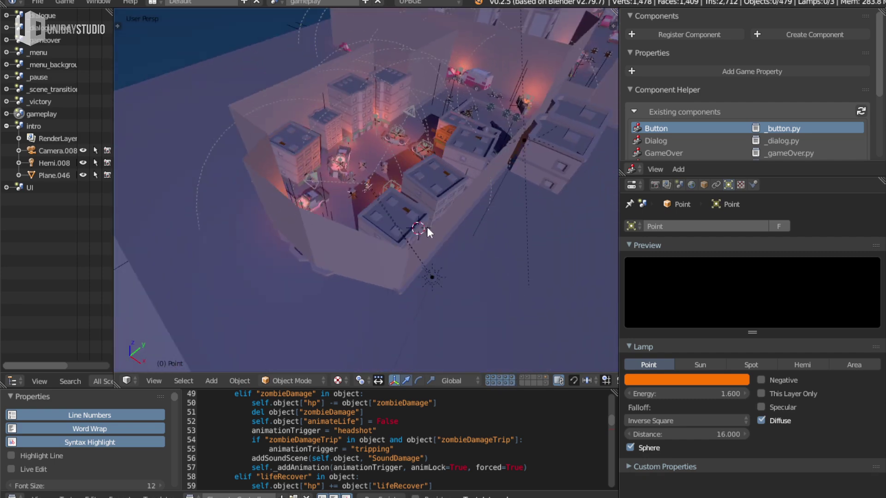
{"action": "middle_click_drag", "start_coordinate": [405, 199], "coordinate": [402, 201]}
{"action": "key", "text": "ctrl+s"}
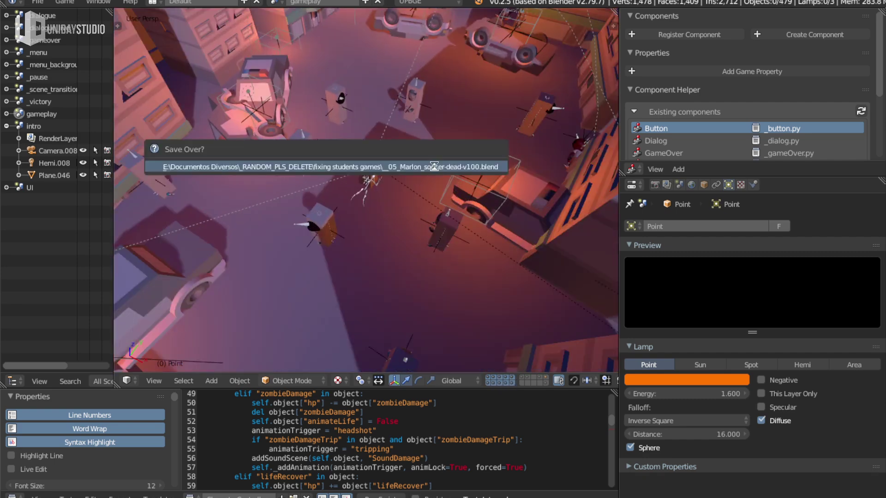
{"action": "middle_click_drag", "start_coordinate": [406, 182], "coordinate": [407, 206]}
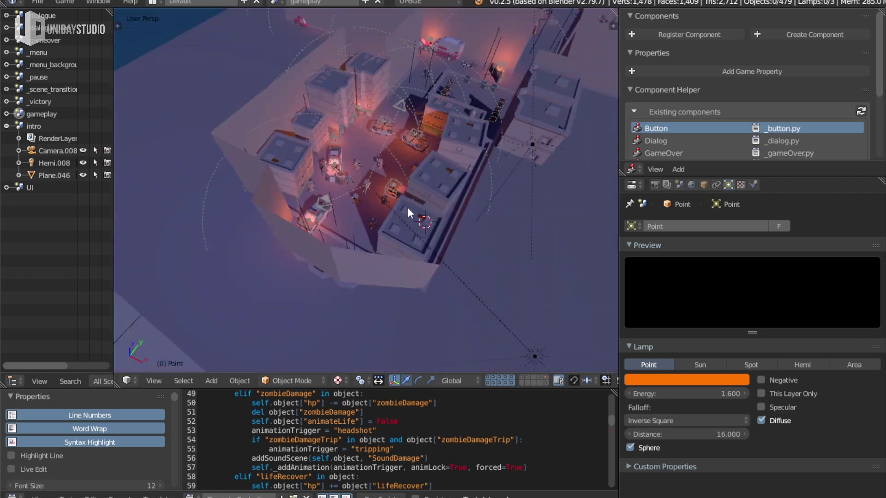
{"action": "right_click", "coordinate": [505, 253]}
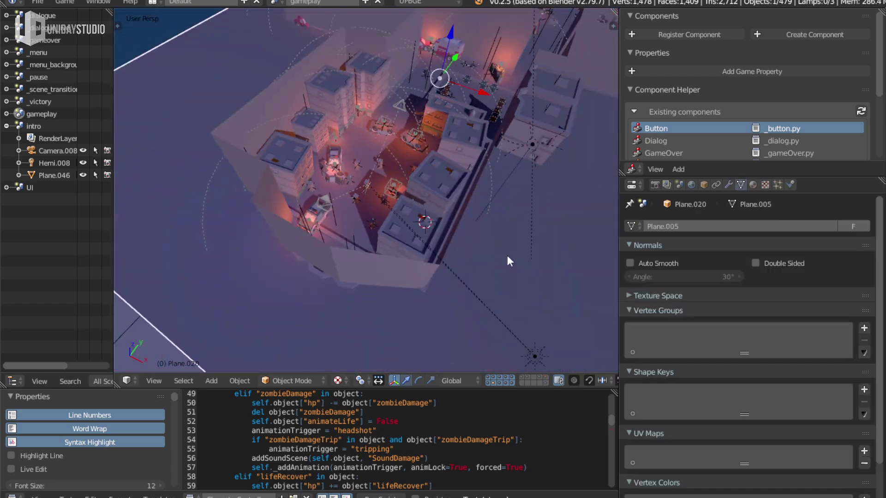
Set sun lamp Sun.001's energy to 0.6 with a pale blue colour, then save from camera view
{"action": "right_click", "coordinate": [533, 355]}
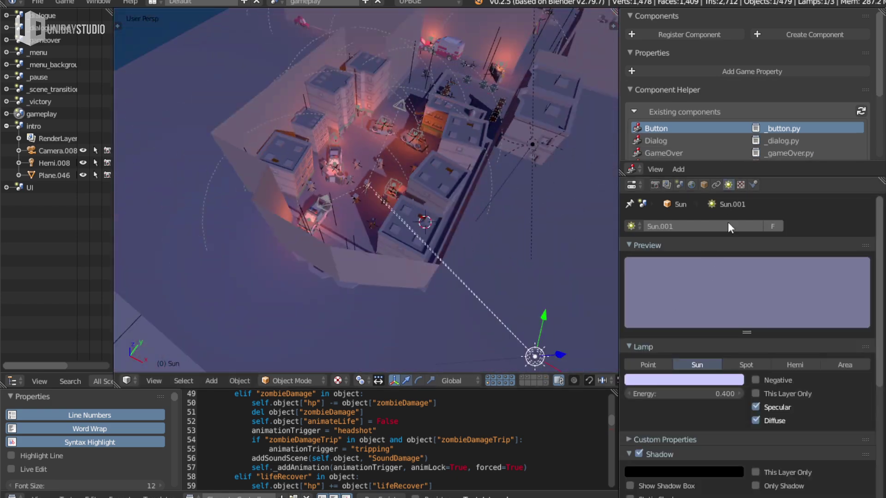
{"action": "left_click_drag", "start_coordinate": [677, 391], "coordinate": [670, 395]}
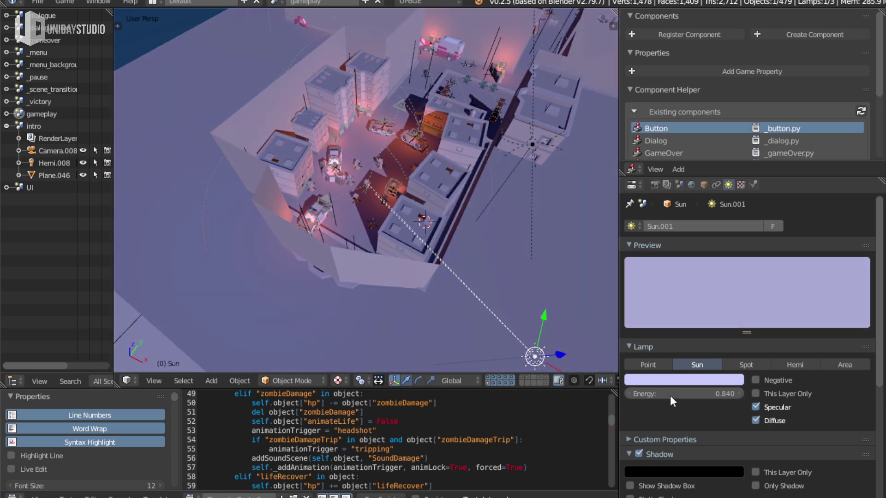
{"action": "left_click", "coordinate": [669, 394]}
{"action": "type", "text": "0.6"}
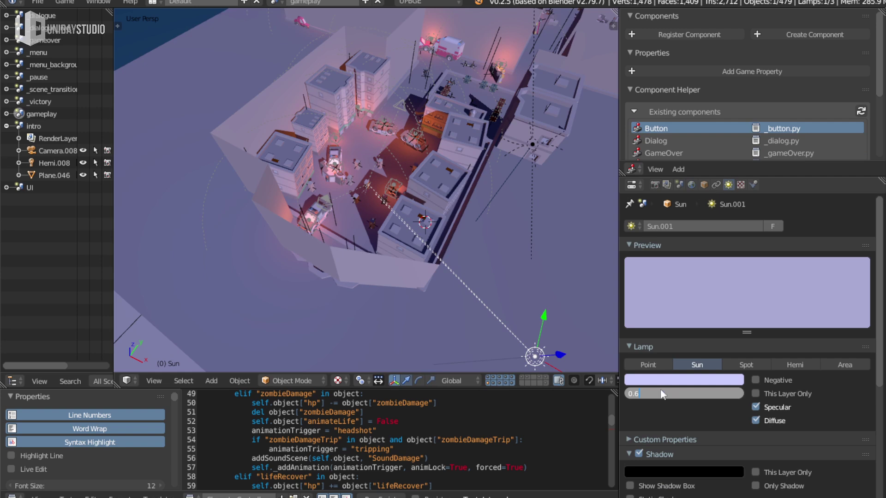
{"action": "key", "text": "Return"}
{"action": "left_click", "coordinate": [661, 381]}
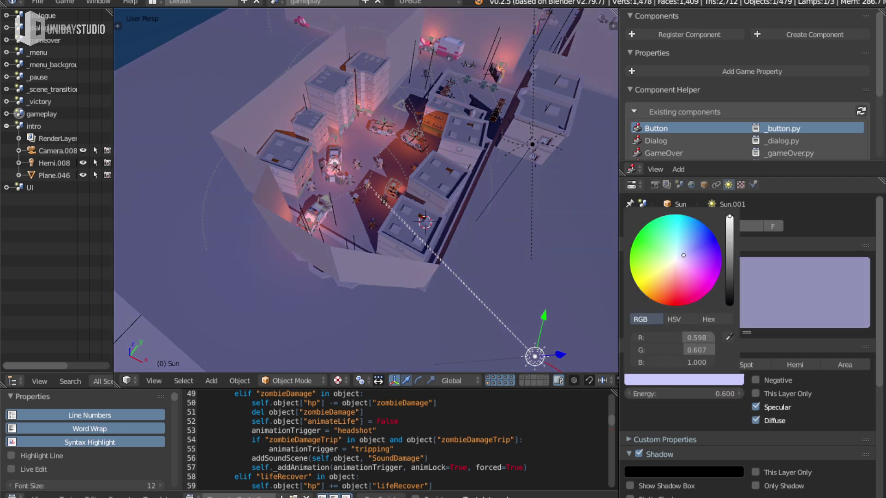
{"action": "middle_click_drag", "start_coordinate": [452, 233], "coordinate": [466, 180]}
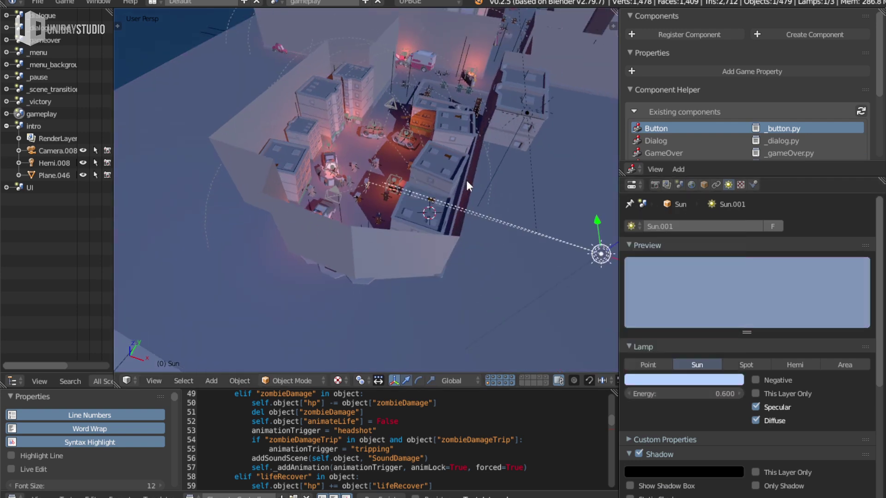
{"action": "key", "text": "KP_0"}
{"action": "key", "text": "ctrl+s"}
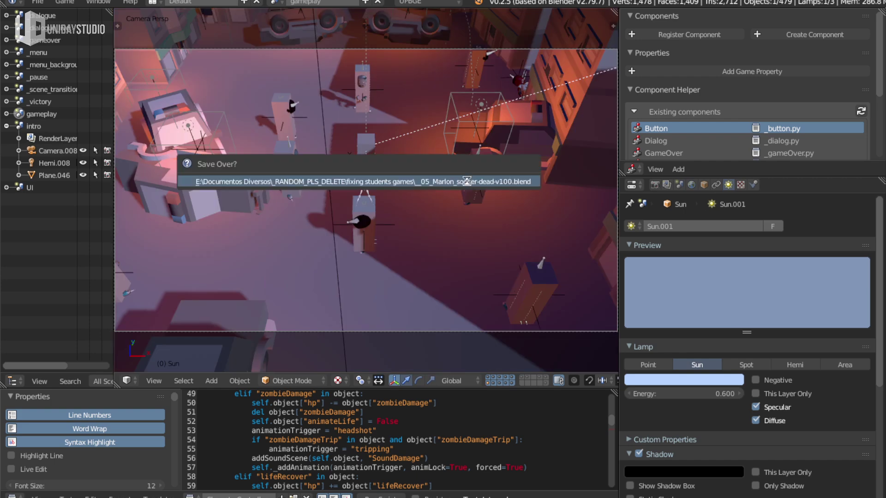
{"action": "key", "text": "p"}
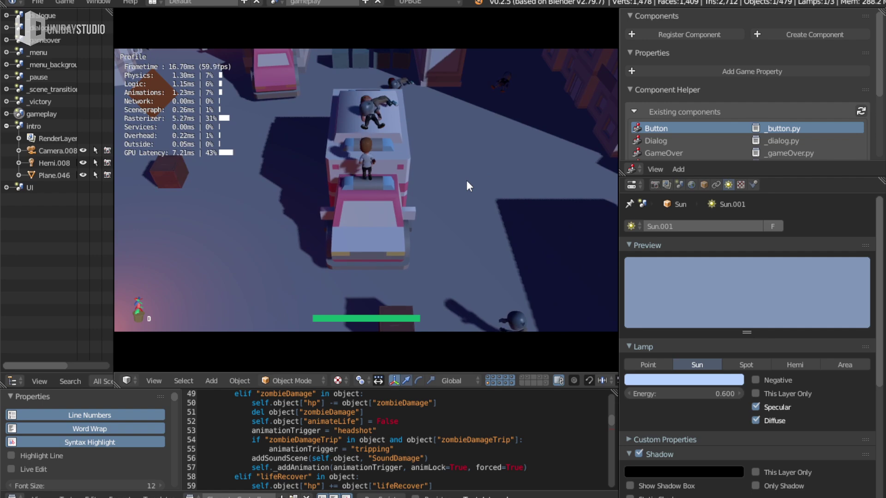
{"action": "key", "text": "Escape"}
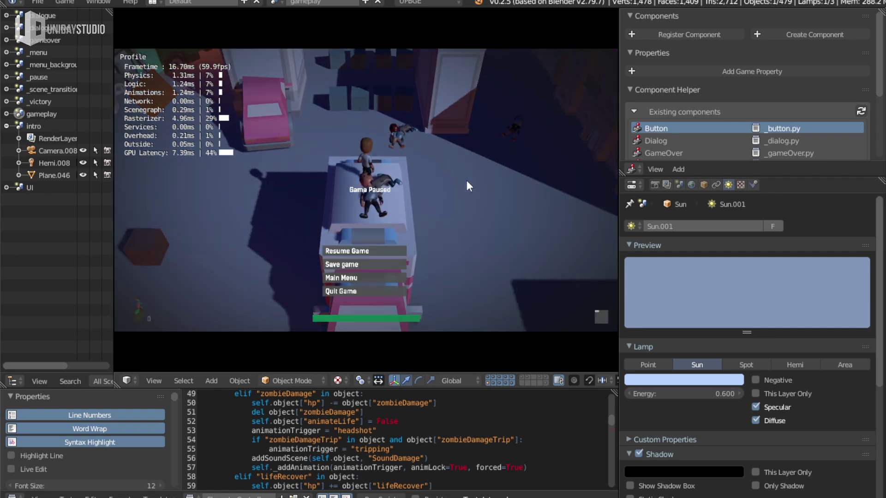
{"action": "left_click", "coordinate": [357, 294]}
{"action": "mouse_move", "coordinate": [489, 254]}
{"action": "middle_mouse_down"}
{"action": "mouse_move", "coordinate": [210, 211]}
{"action": "mouse_move", "coordinate": [436, 257]}
{"action": "mouse_move", "coordinate": [402, 280]}
{"action": "mouse_move", "coordinate": [419, 262]}
{"action": "mouse_move", "coordinate": [442, 288]}
{"action": "mouse_move", "coordinate": [380, 237]}
{"action": "middle_mouse_up"}
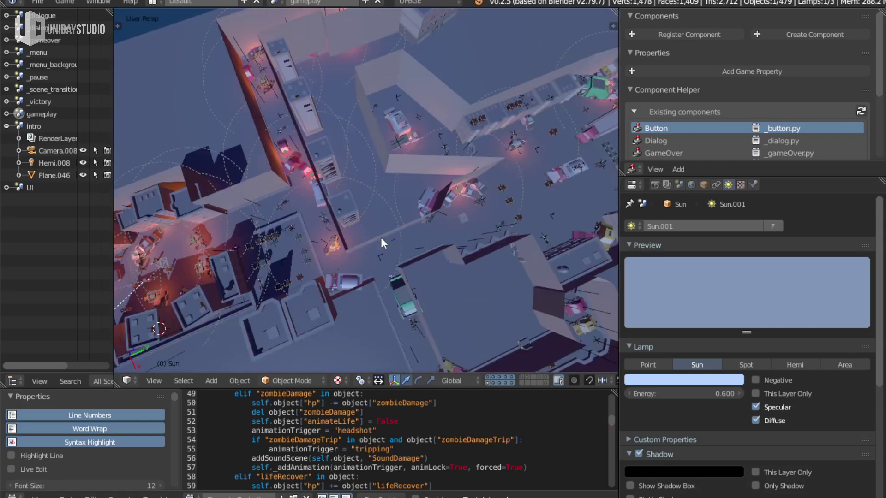
Frame the ambulance and place the 3D cursor at its front
{"action": "scroll", "coordinate": [380, 237], "scroll_direction": "up", "scroll_amount": 4}
{"action": "mouse_move", "coordinate": [430, 217]}
{"action": "middle_mouse_down"}
{"action": "mouse_move", "coordinate": [480, 168]}
{"action": "mouse_move", "coordinate": [406, 210]}
{"action": "mouse_move", "coordinate": [472, 223]}
{"action": "mouse_move", "coordinate": [359, 162]}
{"action": "middle_mouse_up"}
{"action": "left_click", "coordinate": [477, 170]}
{"action": "right_click", "coordinate": [488, 175]}
{"action": "key", "text": "KP_Decimal"}
{"action": "left_click", "coordinate": [377, 173]}
{"action": "scroll", "coordinate": [373, 165], "scroll_direction": "up", "scroll_amount": 3}
Check the ground plane's mesh, reselect the ambulance, and bring up the Add Lamp list
{"action": "right_click", "coordinate": [372, 165]}
{"action": "key", "text": "Tab"}
{"action": "scroll", "coordinate": [408, 183], "scroll_direction": "down", "scroll_amount": 2}
{"action": "key", "text": "Tab"}
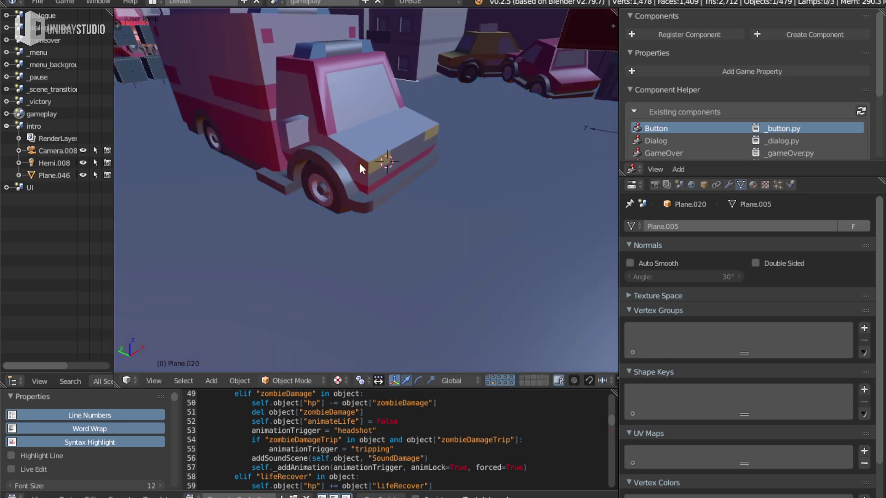
{"action": "scroll", "coordinate": [359, 162], "scroll_direction": "up", "scroll_amount": 2}
{"action": "right_click", "coordinate": [424, 173]}
{"action": "key", "text": "shift+a"}
{"action": "mouse_move", "coordinate": [417, 146]}
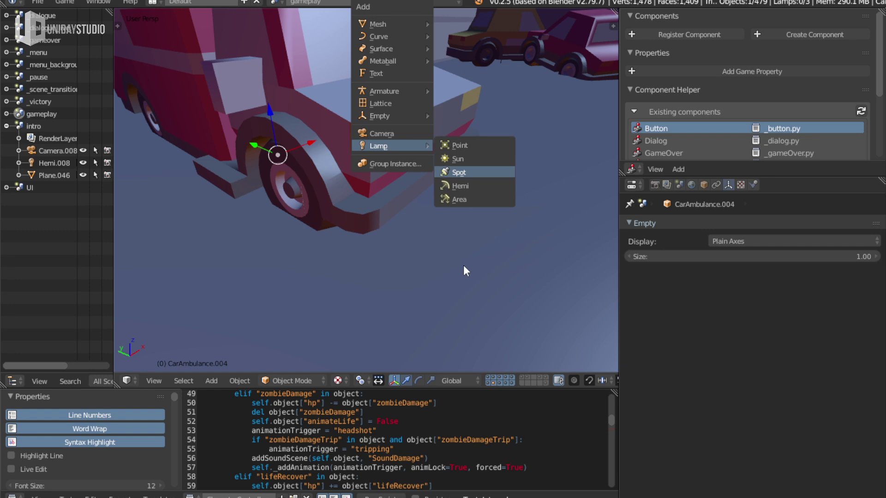
Add a spot lamp at the ambulance's front and rotate it on X to aim down at the street
{"action": "key", "text": "Return"}
{"action": "scroll", "coordinate": [445, 264], "scroll_direction": "down", "scroll_amount": 3}
{"action": "middle_click_drag", "start_coordinate": [440, 249], "coordinate": [455, 257]}
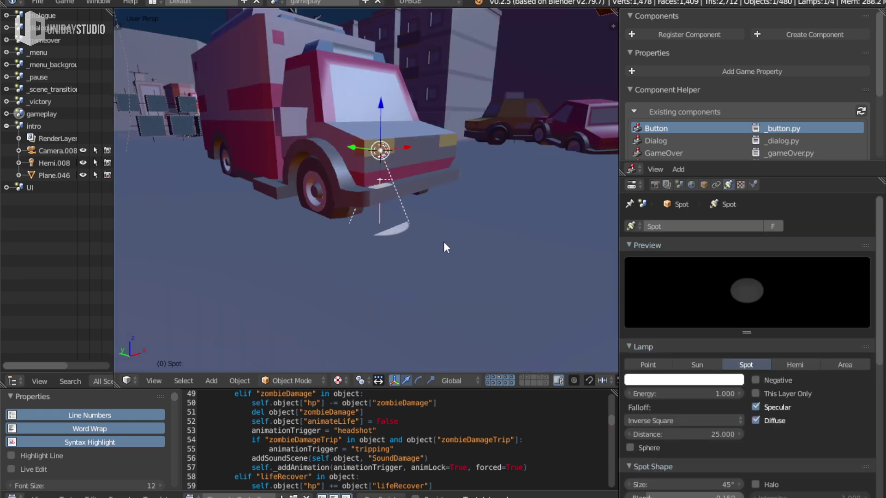
{"action": "key", "text": "r"}
{"action": "key", "text": "x"}
{"action": "left_click", "coordinate": [464, 143]}
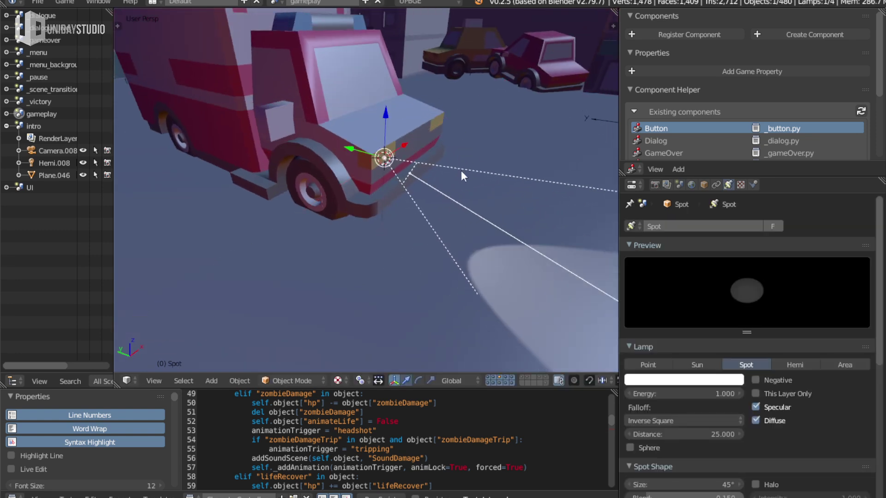
Turn off the spot lamp's shadow and set its Spot Shape Size to 75
{"action": "middle_click_drag", "start_coordinate": [461, 170], "coordinate": [441, 176]}
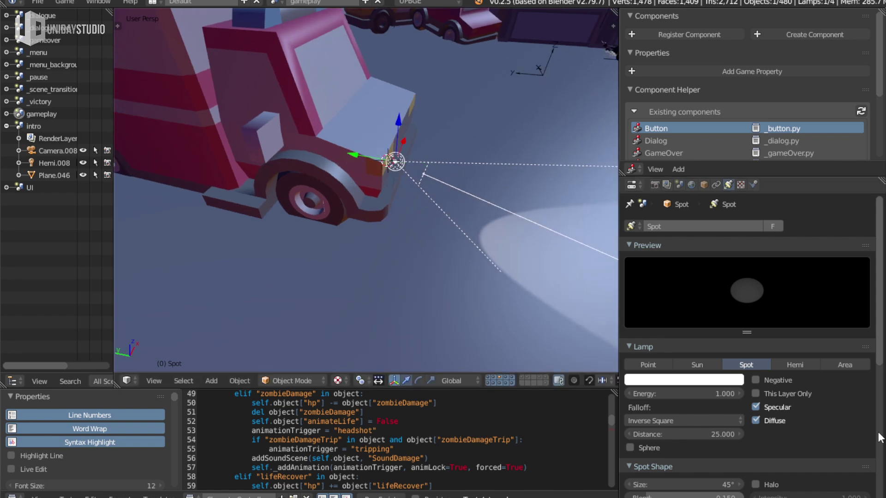
{"action": "scroll", "coordinate": [743, 349], "scroll_direction": "down", "scroll_amount": 5}
{"action": "scroll", "coordinate": [742, 349], "scroll_direction": "down", "scroll_amount": 2}
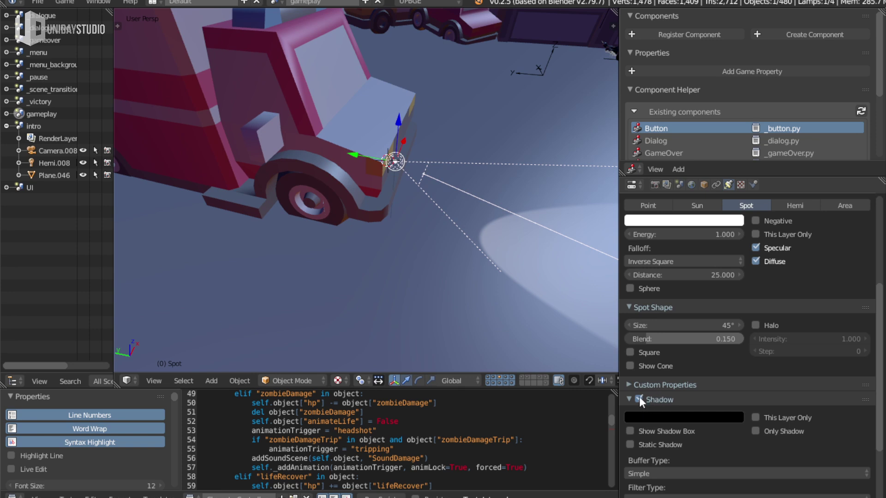
{"action": "key", "text": "ctrl+z"}
{"action": "middle_click_drag", "start_coordinate": [467, 240], "coordinate": [521, 306]}
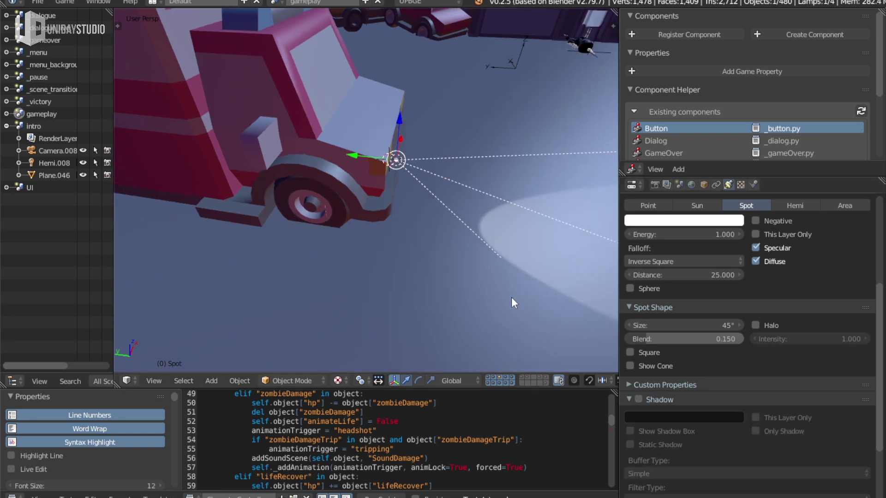
{"action": "scroll", "coordinate": [511, 304], "scroll_direction": "down", "scroll_amount": 5}
{"action": "left_click", "coordinate": [691, 323]}
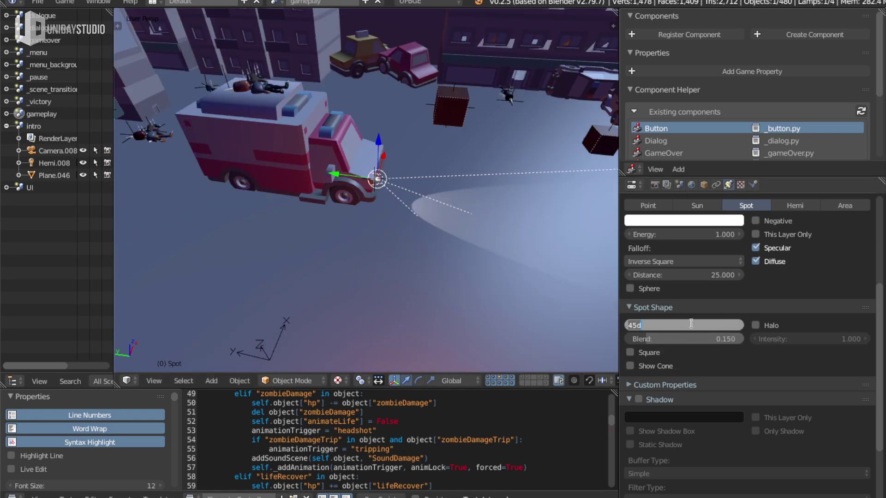
{"action": "type", "text": "75"}
Commit the 75° cone and set the spot's Blend to 0.6
{"action": "key", "text": "Return"}
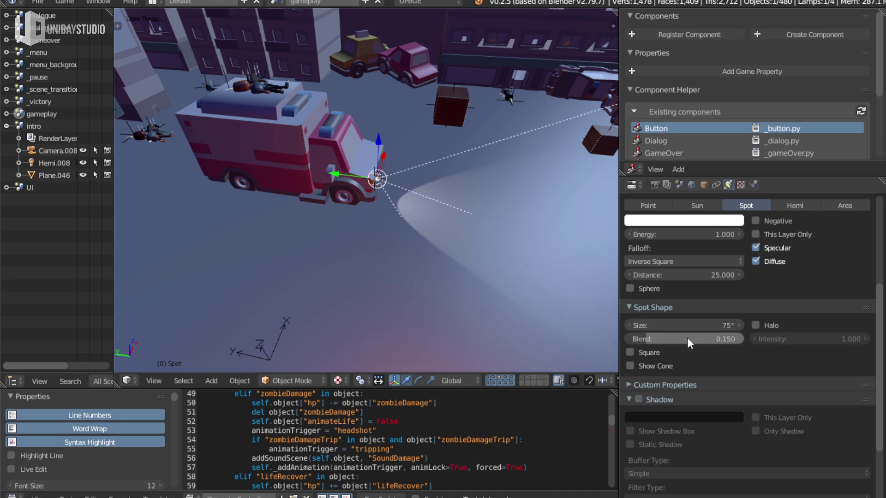
{"action": "left_click", "coordinate": [687, 337]}
{"action": "key", "text": "Return"}
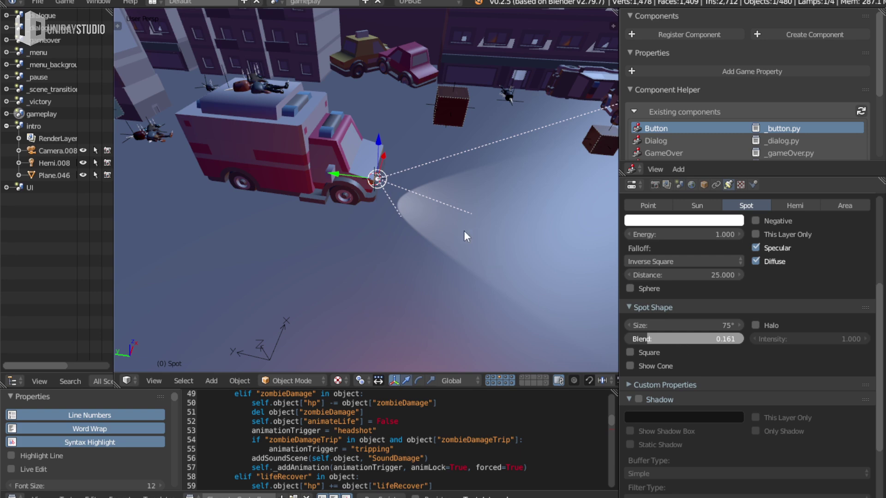
{"action": "key", "text": "ctrl+z"}
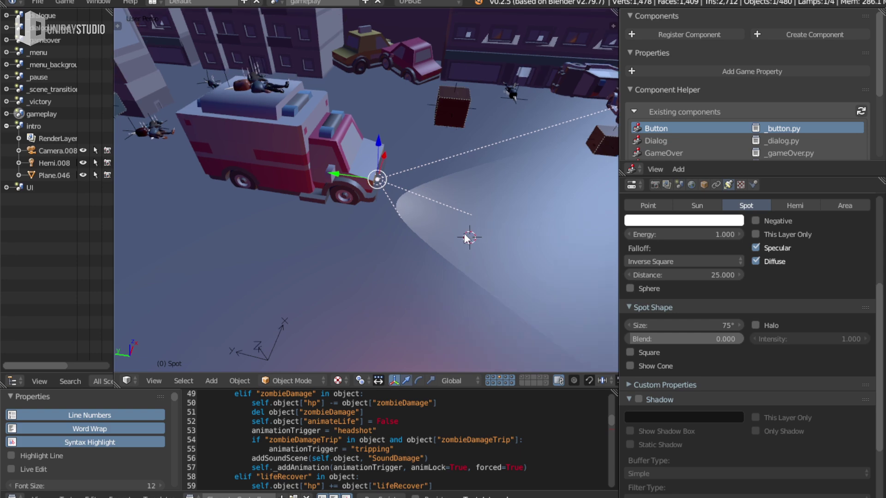
{"action": "middle_click_drag", "start_coordinate": [467, 230], "coordinate": [422, 244]}
{"action": "left_click", "coordinate": [691, 338]}
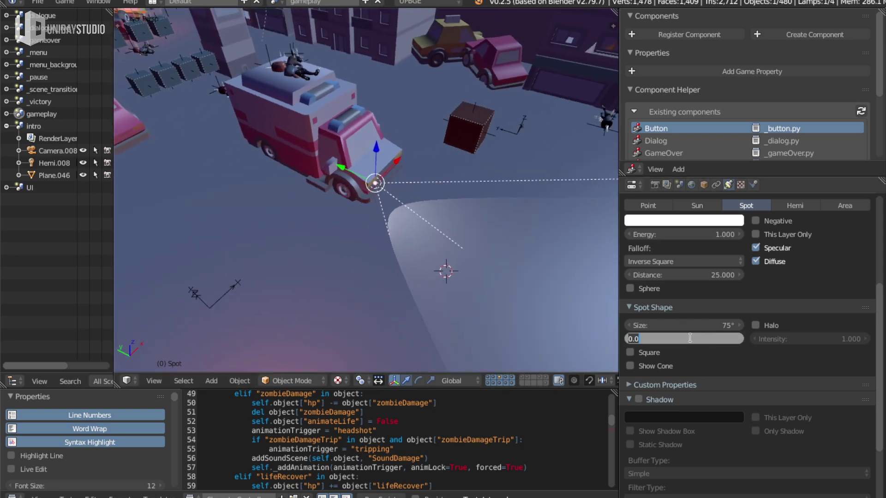
{"action": "type", "text": "0.6"}
{"action": "key", "text": "Return"}
Set the spot lamp's energy to 2 and tint it a warm peach colour
{"action": "middle_click_drag", "start_coordinate": [533, 288], "coordinate": [425, 242]}
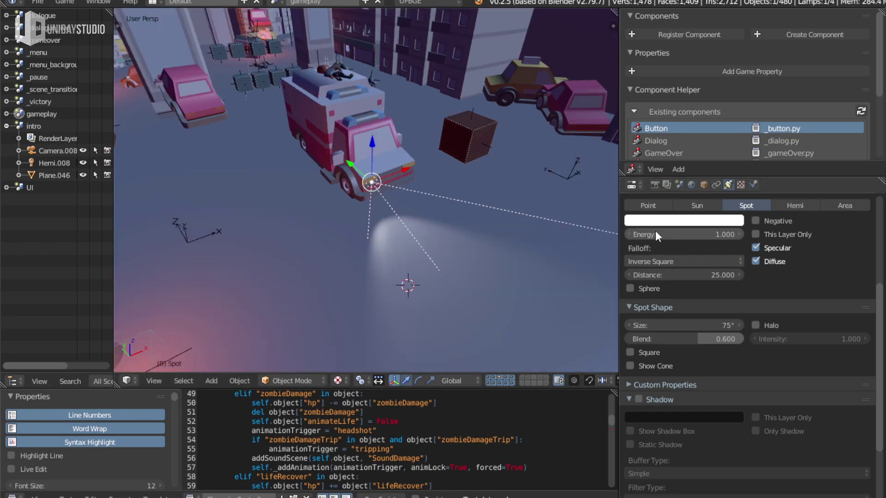
{"action": "left_click", "coordinate": [669, 235]}
{"action": "type", "text": "2"}
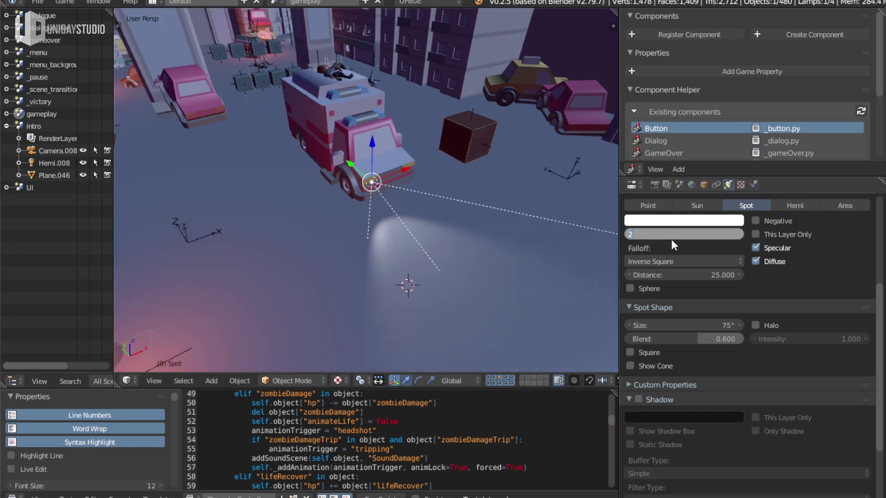
{"action": "key", "text": "Return"}
{"action": "left_click", "coordinate": [685, 221]}
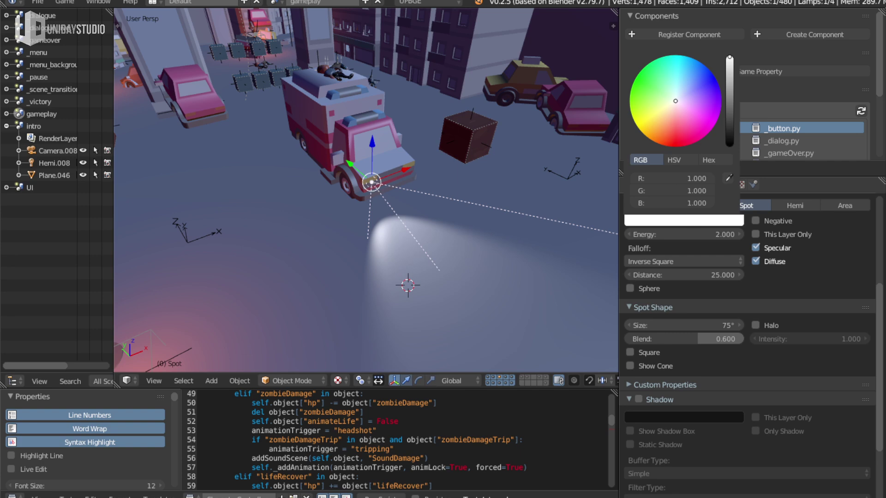
{"action": "left_click", "coordinate": [670, 110]}
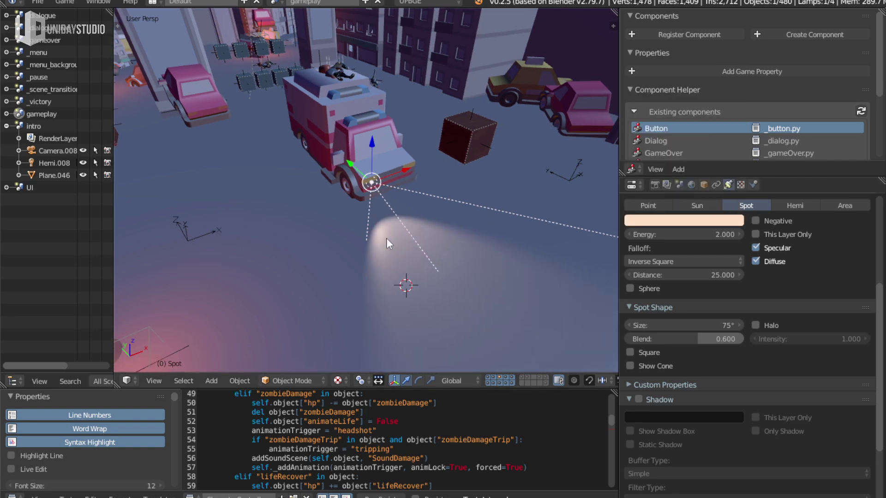
Try a halo on the cone, undo it, and switch the viewport to solid shading
{"action": "middle_click_drag", "start_coordinate": [386, 238], "coordinate": [417, 245]}
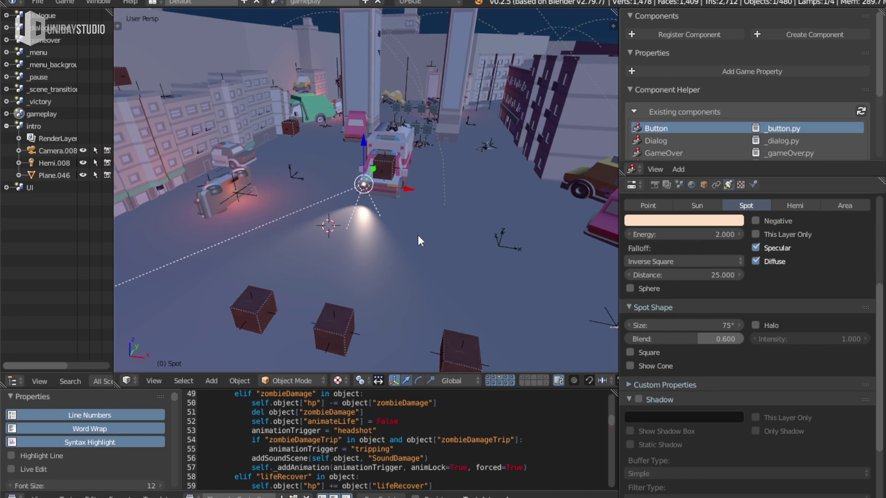
{"action": "scroll", "coordinate": [417, 235], "scroll_direction": "up", "scroll_amount": 3}
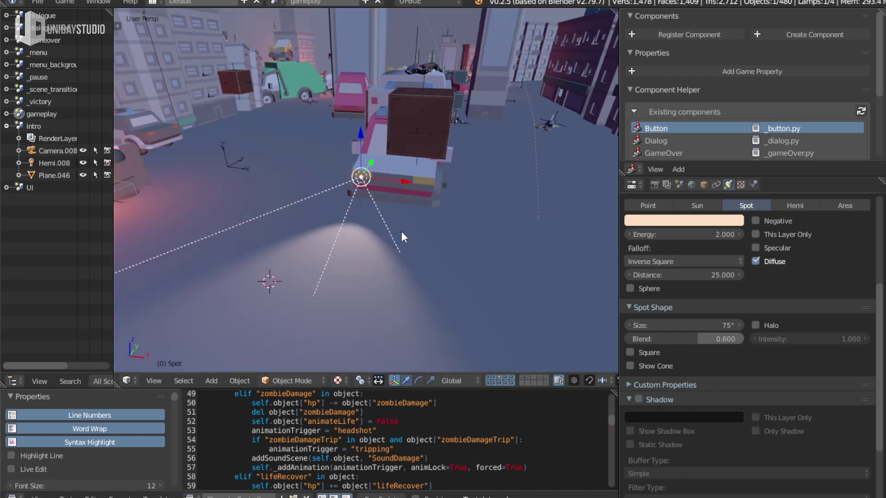
{"action": "scroll", "coordinate": [411, 259], "scroll_direction": "up", "scroll_amount": 3}
{"action": "scroll", "coordinate": [426, 239], "scroll_direction": "up", "scroll_amount": 2}
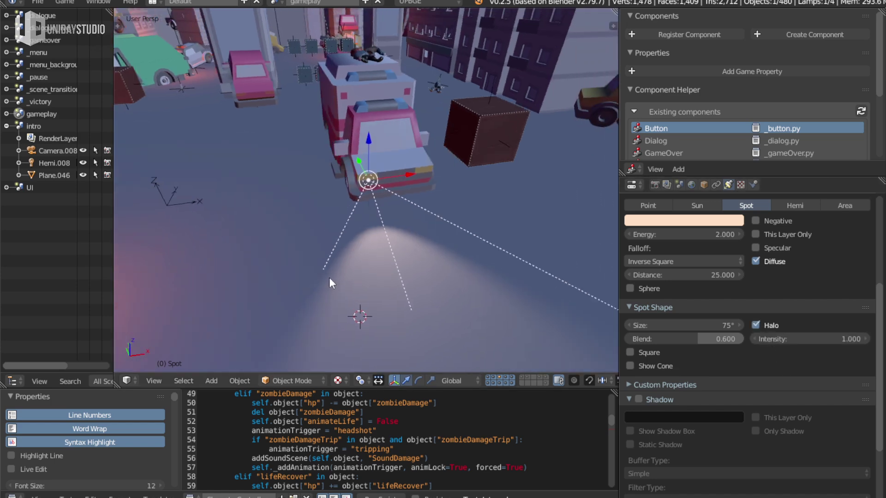
{"action": "left_click", "coordinate": [756, 326]}
{"action": "key", "text": "ctrl+z"}
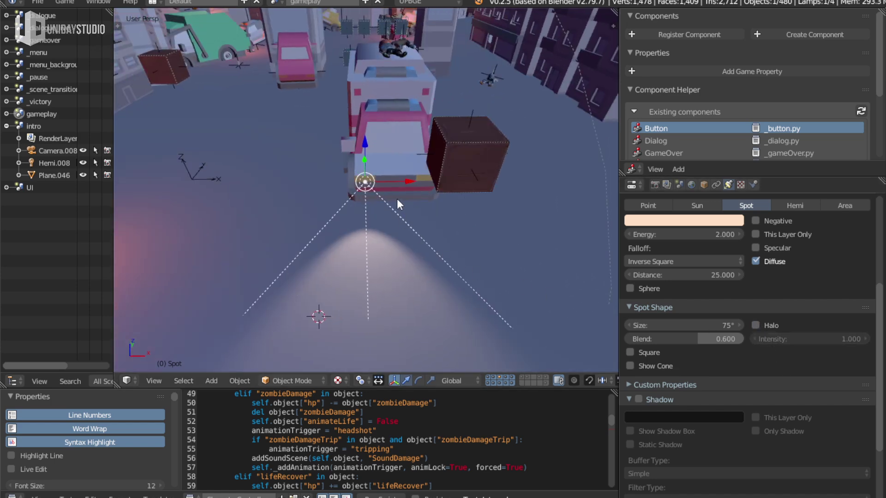
{"action": "scroll", "coordinate": [395, 200], "scroll_direction": "up", "scroll_amount": 2}
{"action": "key", "text": "alt+z"}
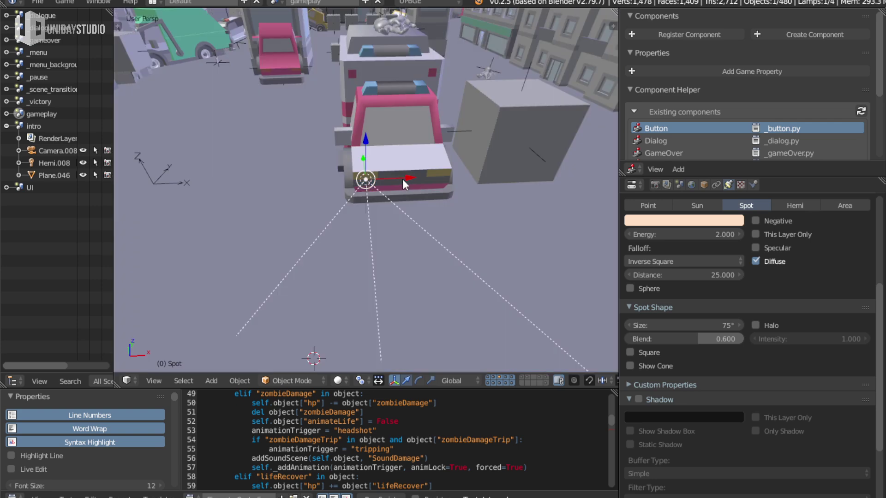
Duplicate the spot lamp onto the ambulance's other headlight and view the lit street in textured shading
{"action": "key", "text": "shift+d"}
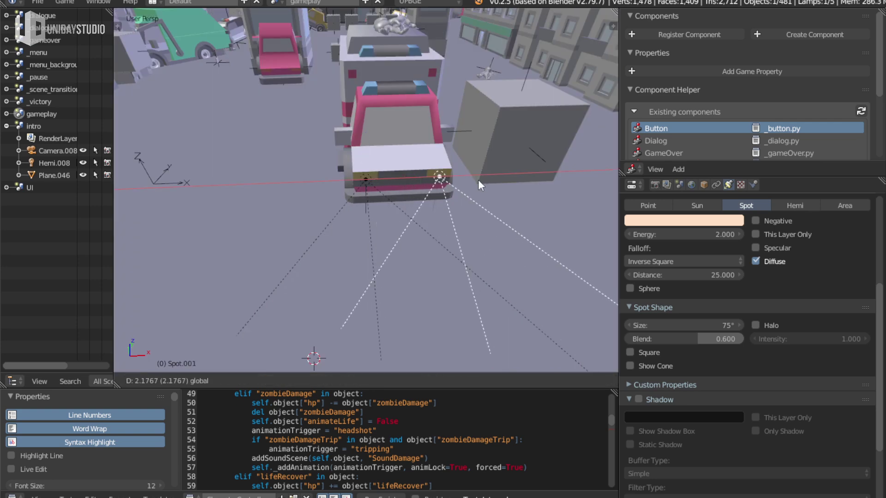
{"action": "left_click", "coordinate": [478, 179]}
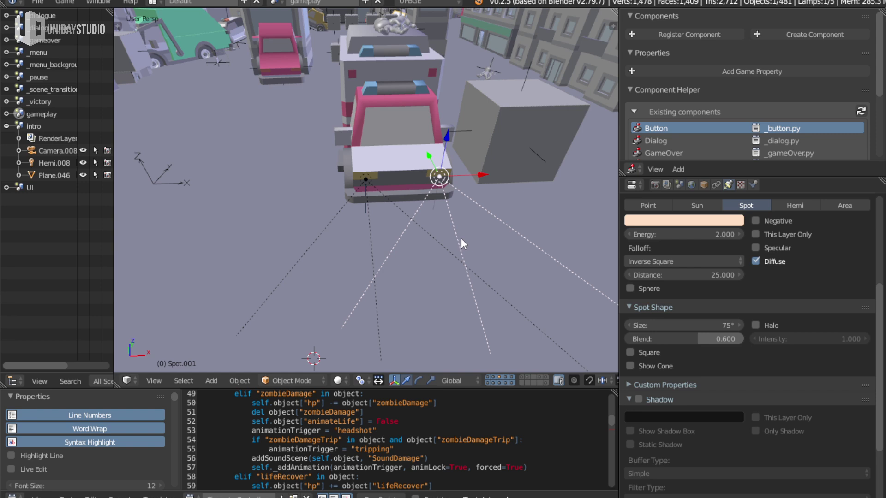
{"action": "key", "text": "alt+z"}
{"action": "scroll", "coordinate": [461, 238], "scroll_direction": "down", "scroll_amount": 3}
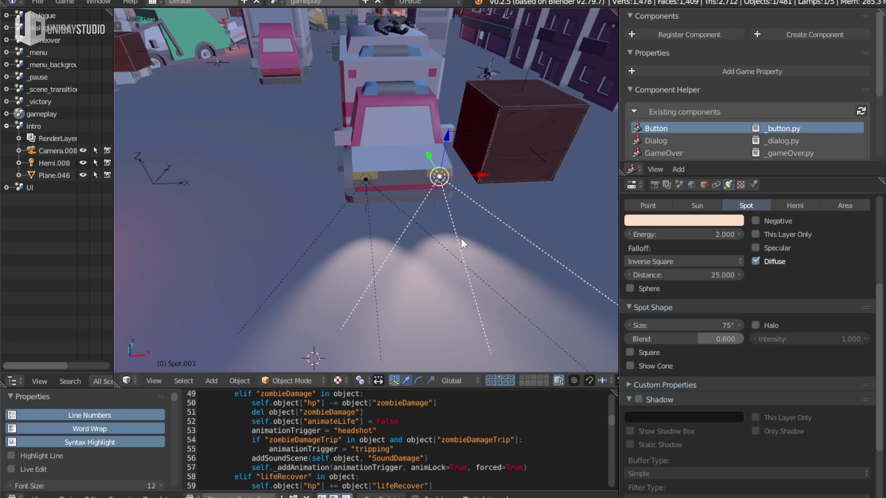
{"action": "scroll", "coordinate": [441, 234], "scroll_direction": "down", "scroll_amount": 3}
{"action": "scroll", "coordinate": [400, 260], "scroll_direction": "down", "scroll_amount": 2}
{"action": "mouse_move", "coordinate": [436, 258]}
{"action": "middle_mouse_down"}
{"action": "mouse_move", "coordinate": [521, 275]}
{"action": "mouse_move", "coordinate": [508, 279]}
{"action": "mouse_move", "coordinate": [406, 251]}
{"action": "mouse_move", "coordinate": [394, 256]}
{"action": "mouse_move", "coordinate": [414, 300]}
{"action": "middle_mouse_up"}
{"action": "scroll", "coordinate": [393, 263], "scroll_direction": "down", "scroll_amount": 2}
{"action": "middle_click_drag", "start_coordinate": [409, 259], "coordinate": [380, 142]}
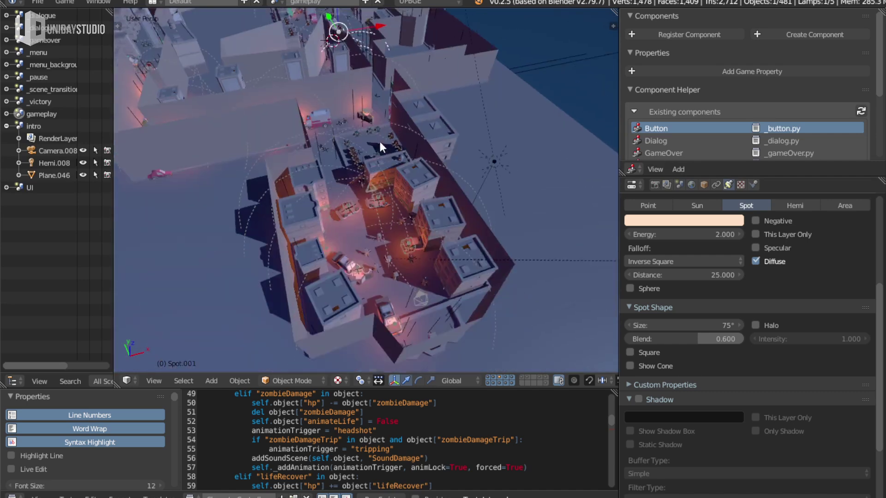
Select ground plane Plane.020 in Edit Mode and add a new texture, Texture.001, to its material
{"action": "right_click", "coordinate": [557, 165]}
{"action": "key", "text": "Tab"}
{"action": "middle_click_drag", "start_coordinate": [495, 190], "coordinate": [475, 203]}
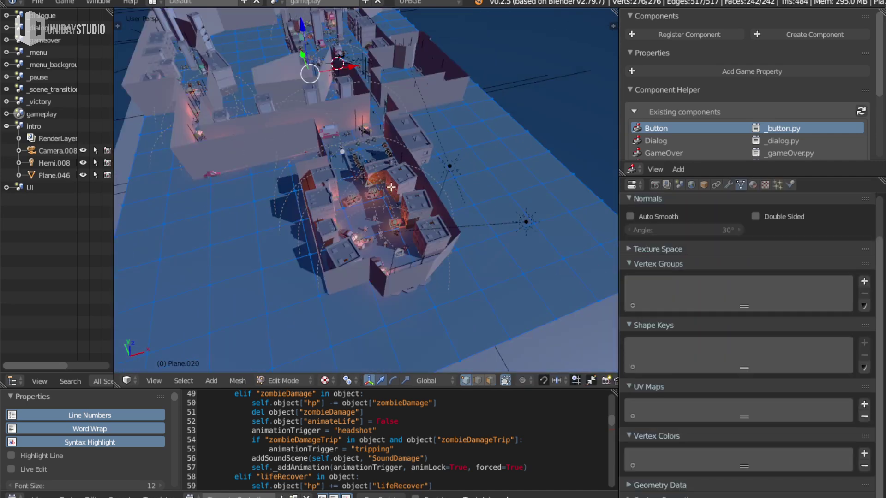
{"action": "left_click", "coordinate": [752, 184]}
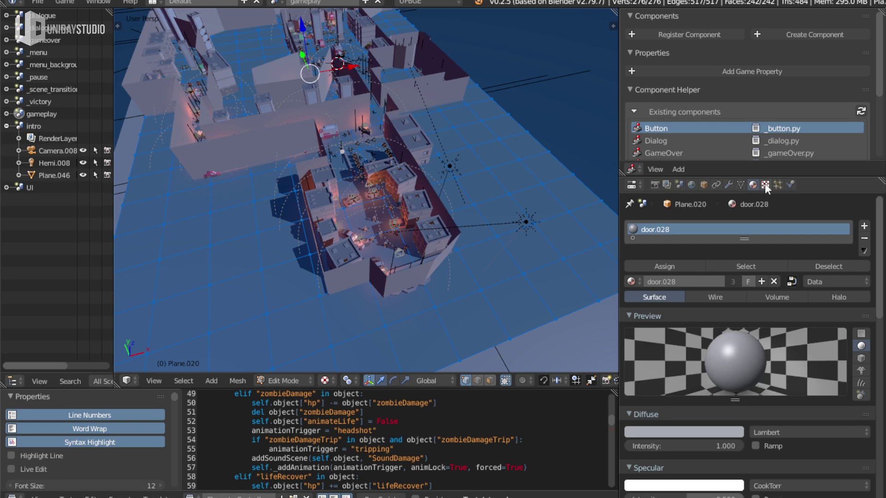
{"action": "left_click", "coordinate": [765, 184]}
{"action": "left_click", "coordinate": [670, 317]}
{"action": "scroll", "coordinate": [723, 407], "scroll_direction": "down", "scroll_amount": 5}
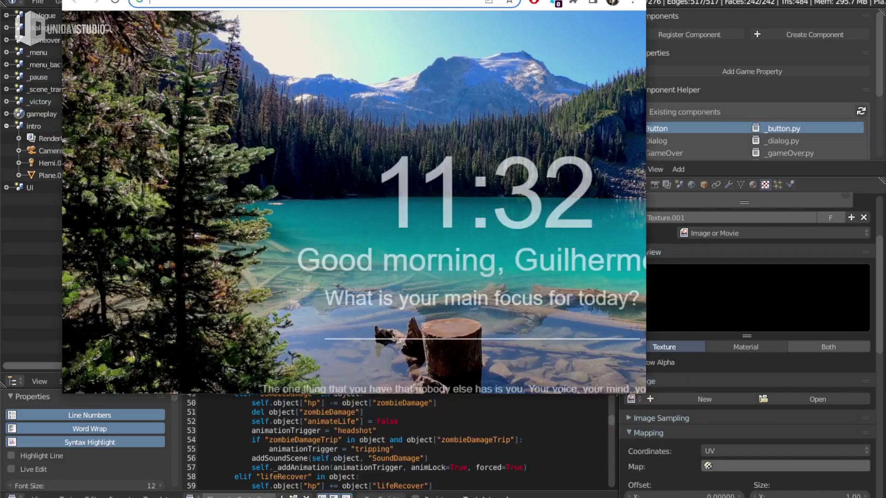
Search Google Images for 'checker texture' and preview the black-and-white checker patterns
{"action": "type", "text": "checker"}
{"action": "type", "text": "texture"}
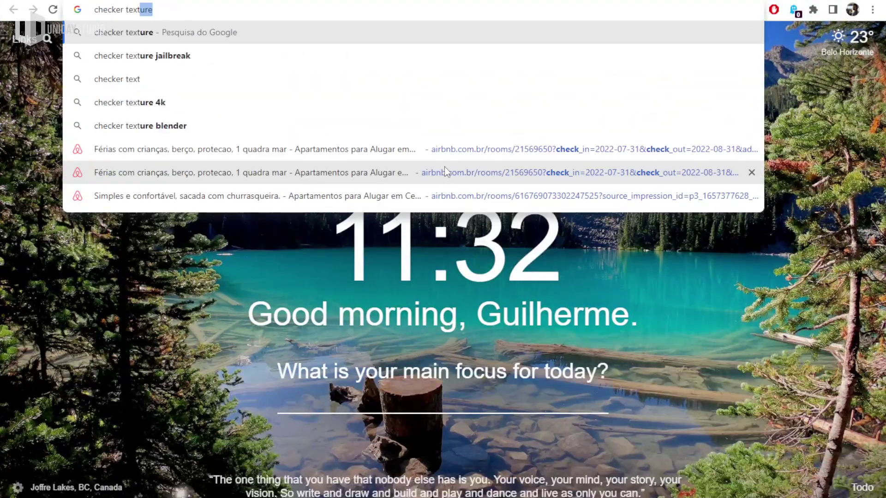
{"action": "key", "text": "Return"}
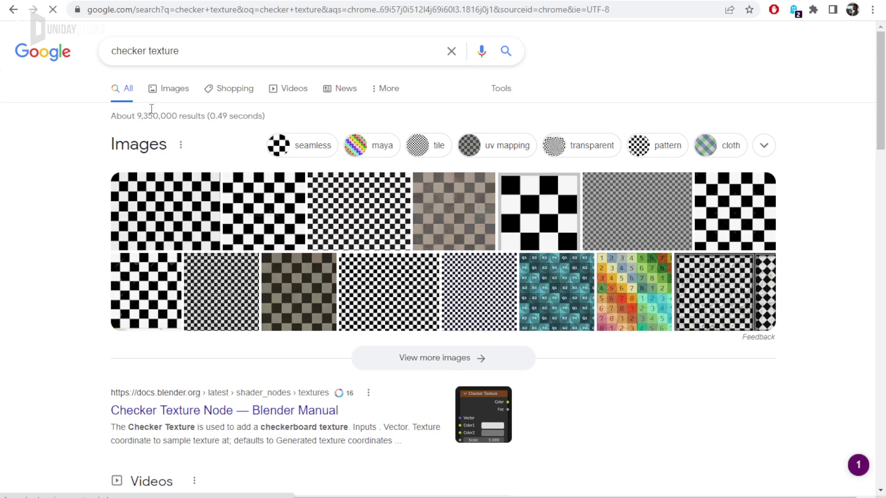
{"action": "left_click", "coordinate": [171, 92]}
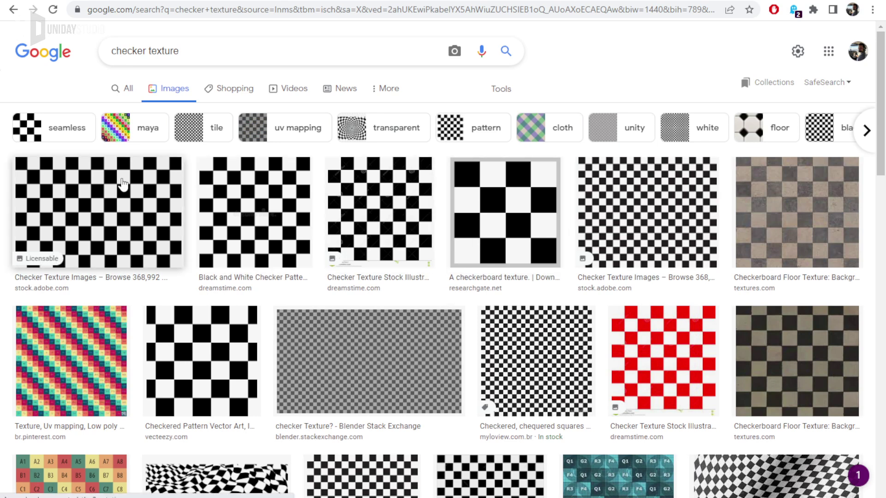
{"action": "left_click", "coordinate": [171, 217]}
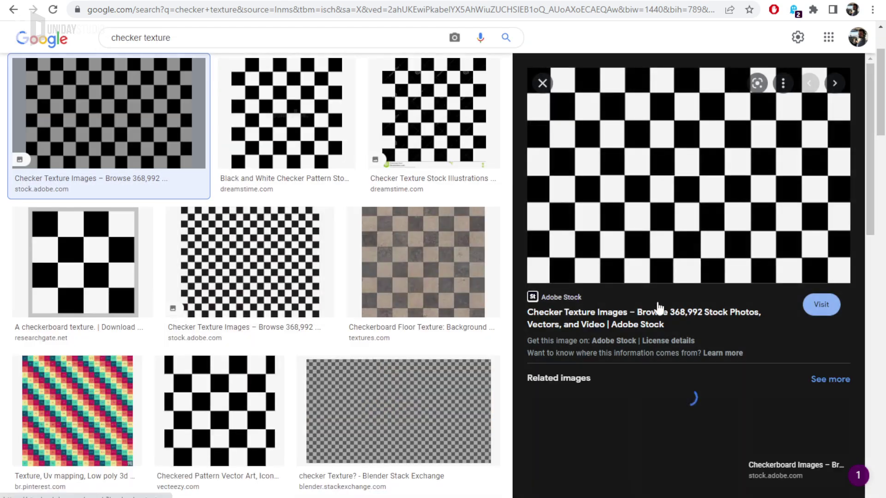
{"action": "left_click", "coordinate": [297, 178]}
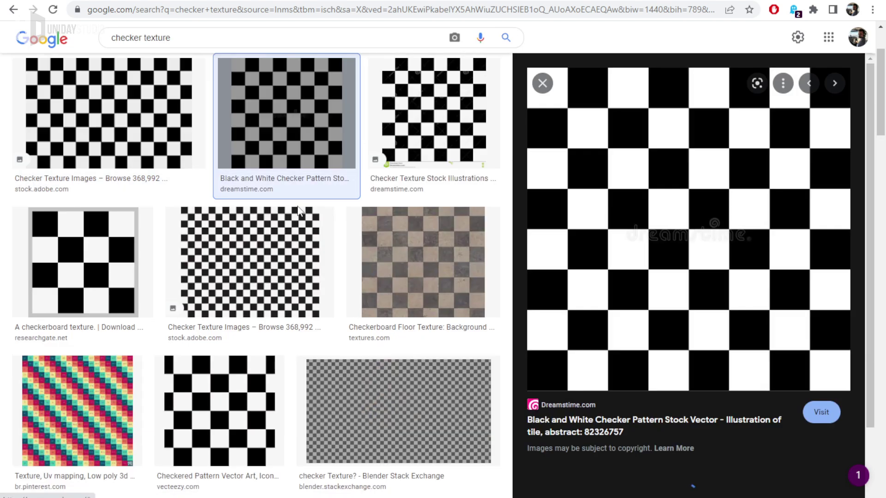
{"action": "scroll", "coordinate": [297, 209], "scroll_direction": "up", "scroll_amount": 3}
Filter the image results to Commercial & other licenses and preview a licensed checker image
{"action": "left_click", "coordinate": [507, 91]}
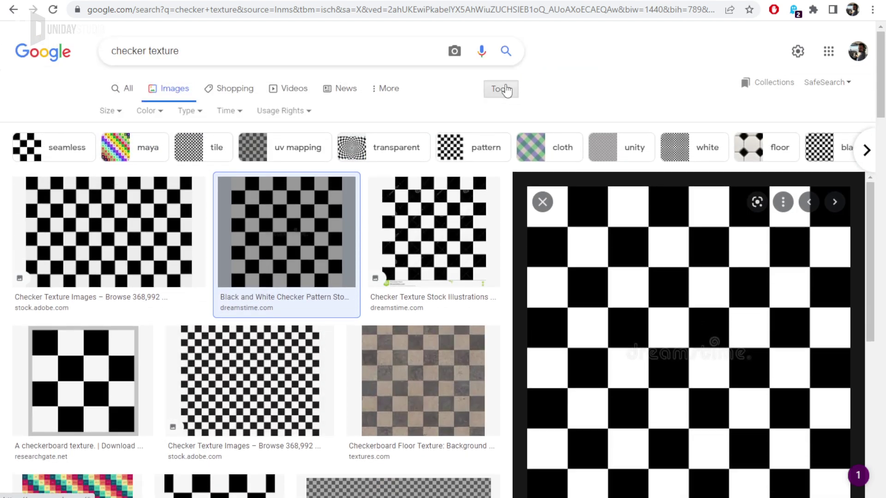
{"action": "left_click", "coordinate": [288, 114]}
{"action": "left_click", "coordinate": [363, 172]}
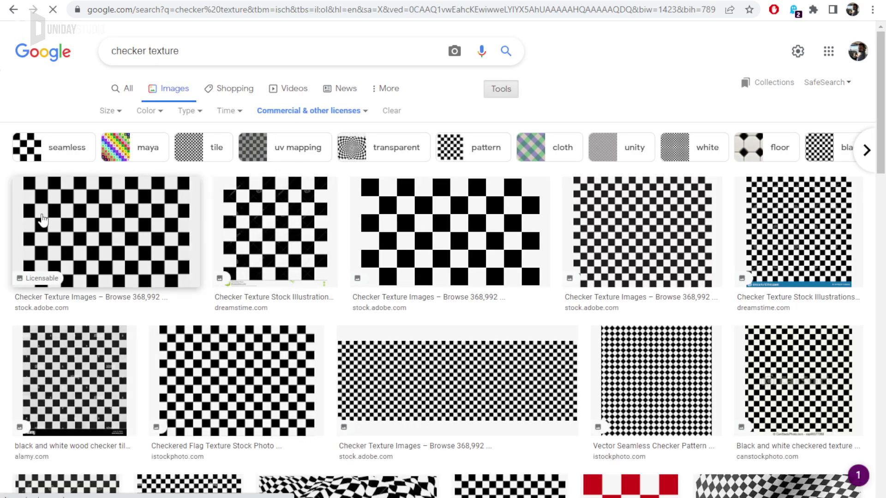
{"action": "left_click", "coordinate": [43, 220]}
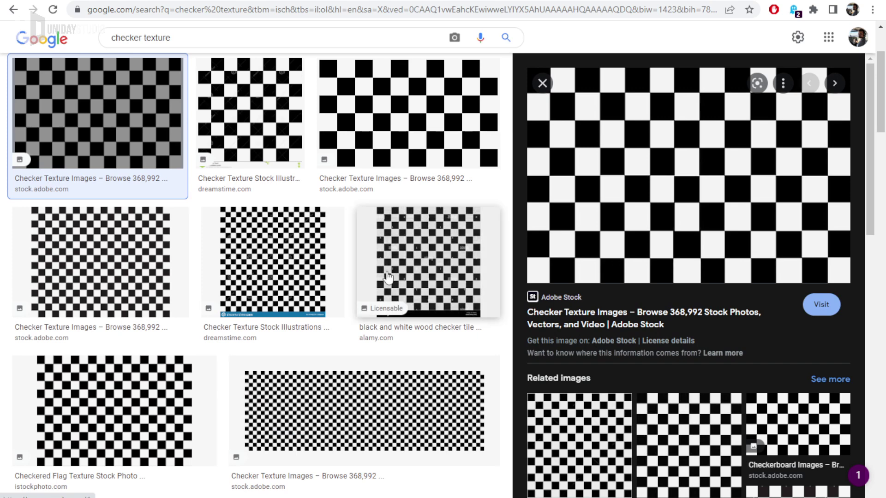
{"action": "scroll", "coordinate": [180, 391], "scroll_direction": "down", "scroll_amount": 4}
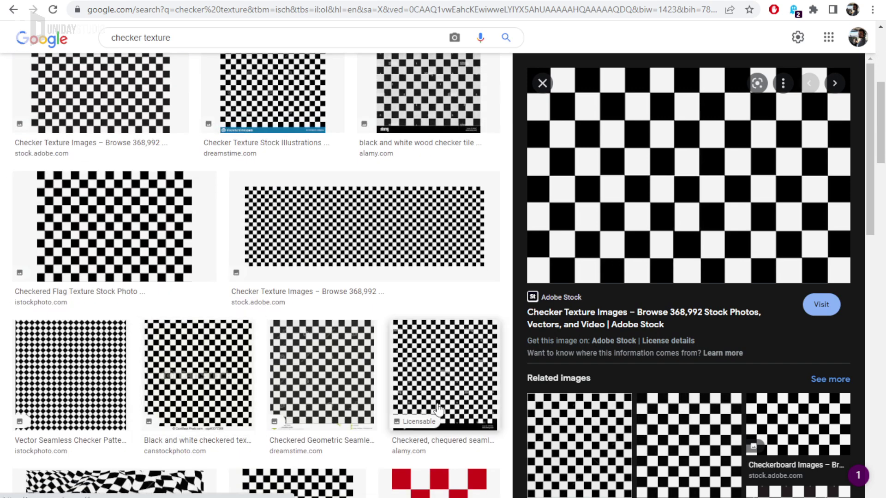
{"action": "scroll", "coordinate": [187, 387], "scroll_direction": "up", "scroll_amount": 4}
{"action": "left_click", "coordinate": [180, 8]}
Go to opengameart.org and browse its Textures category
{"action": "type", "text": "open"}
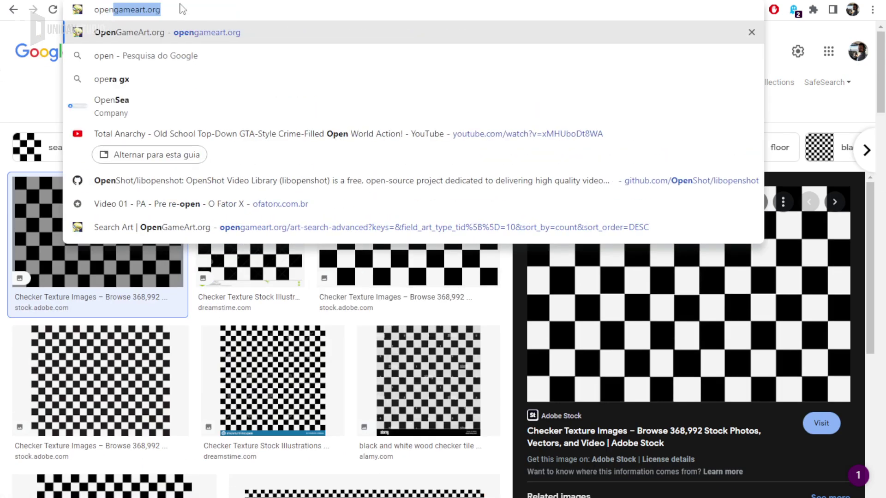
{"action": "key", "text": "Return"}
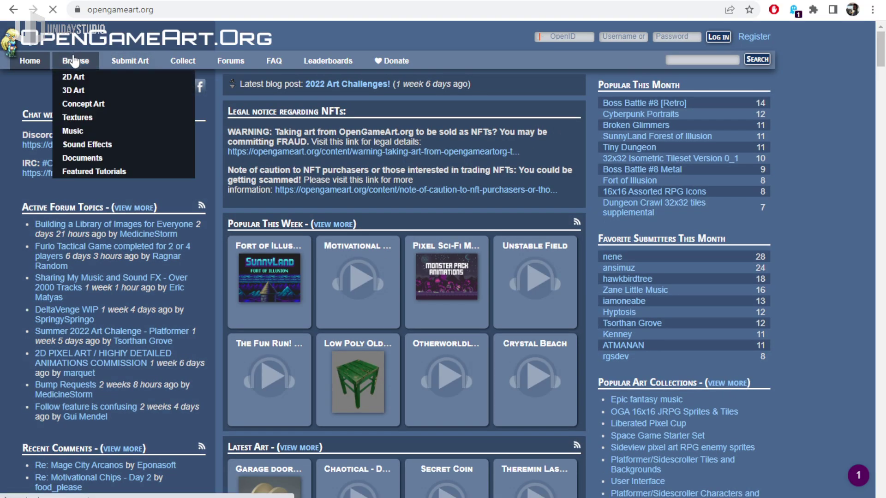
{"action": "left_click", "coordinate": [75, 60]}
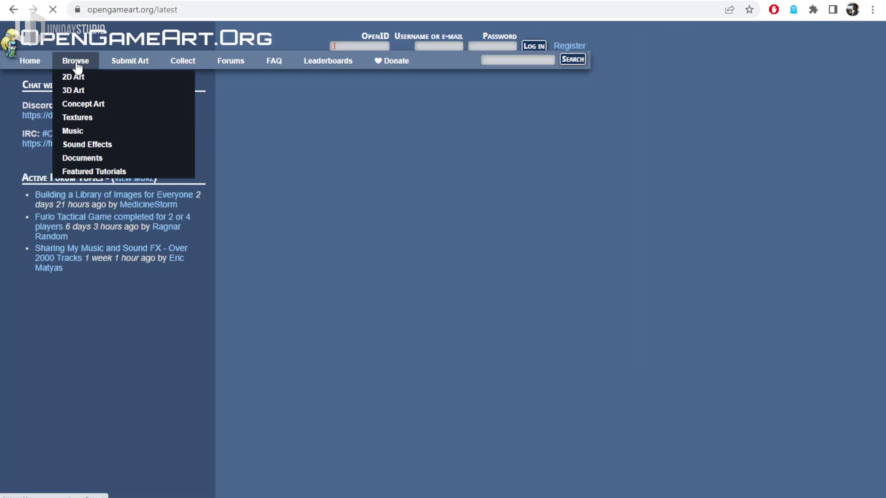
{"action": "left_click", "coordinate": [77, 117]}
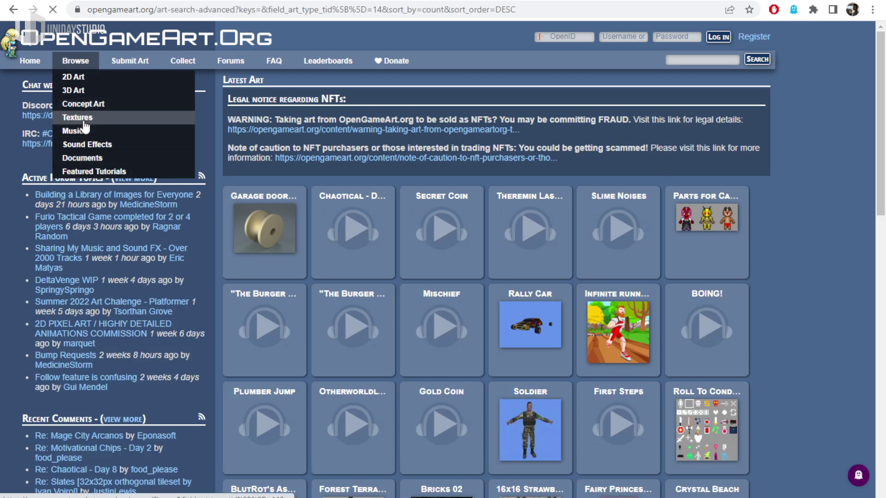
Search the textures for 'checker', then for 'pattern', and scroll through the CC0 results
{"action": "left_click", "coordinate": [67, 116]}
{"action": "type", "text": "chess"}
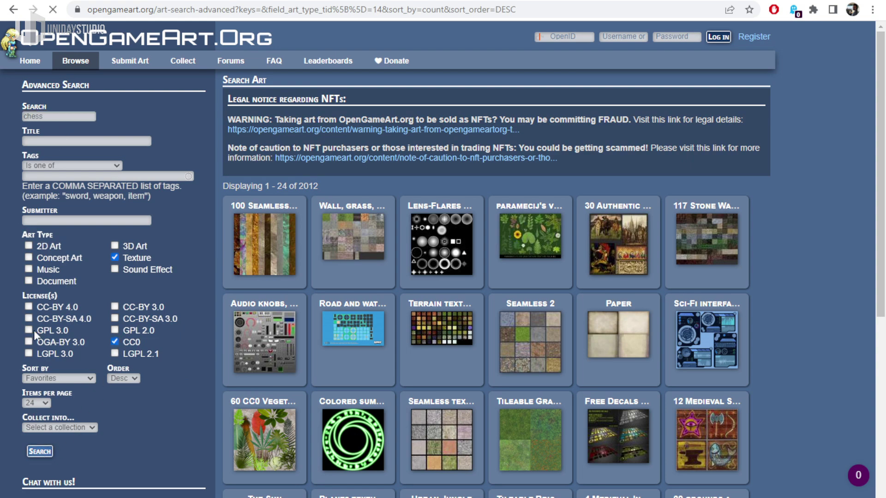
{"action": "type", "text": "che"}
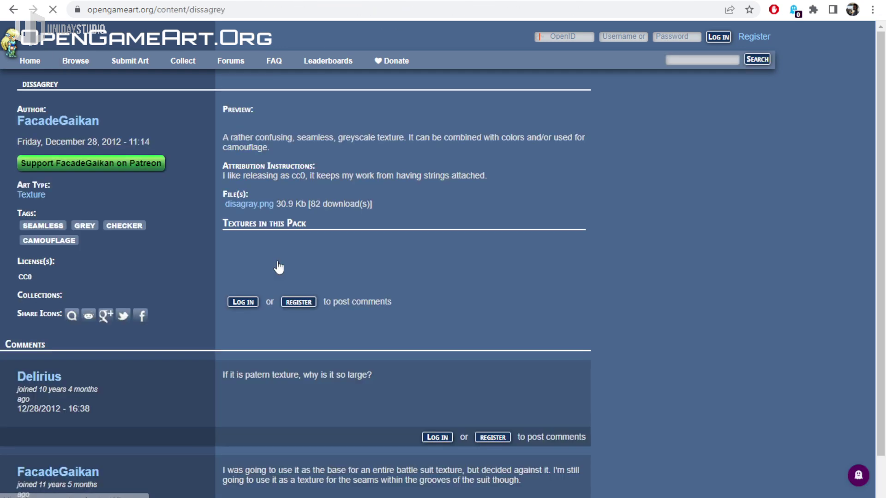
{"action": "scroll", "coordinate": [427, 370], "scroll_direction": "down", "scroll_amount": 3}
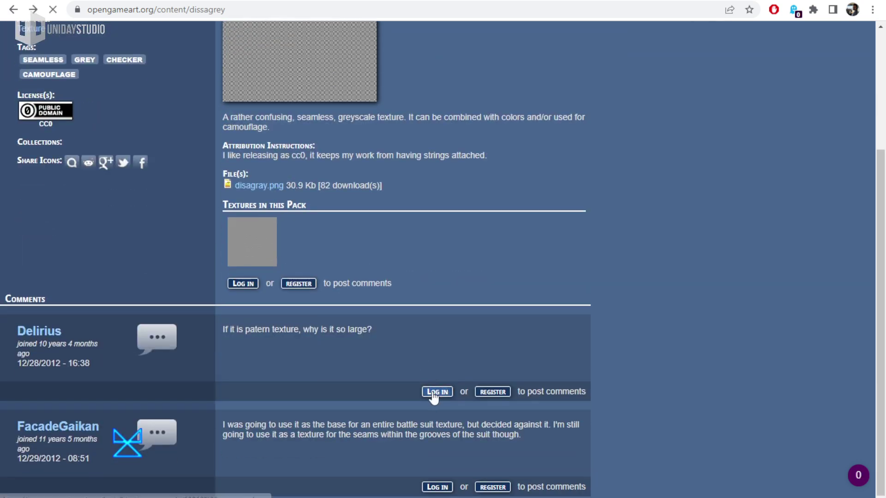
{"action": "key", "text": "alt+Left"}
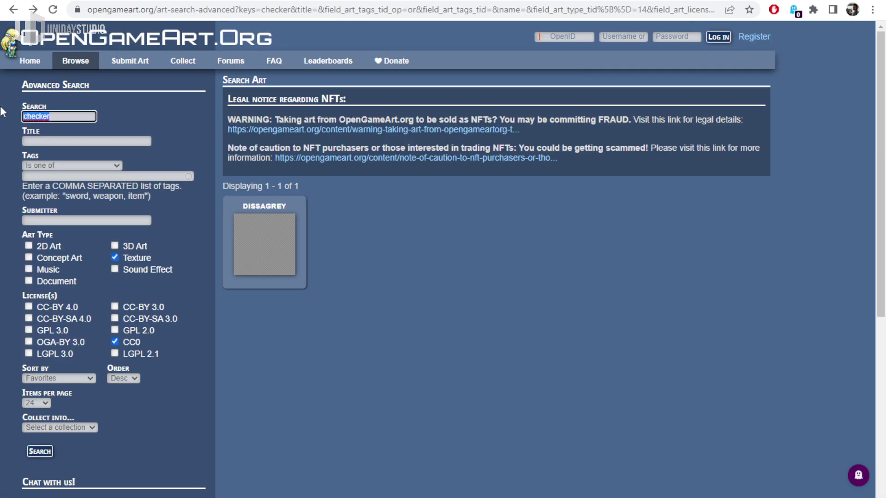
{"action": "type", "text": "pattern"}
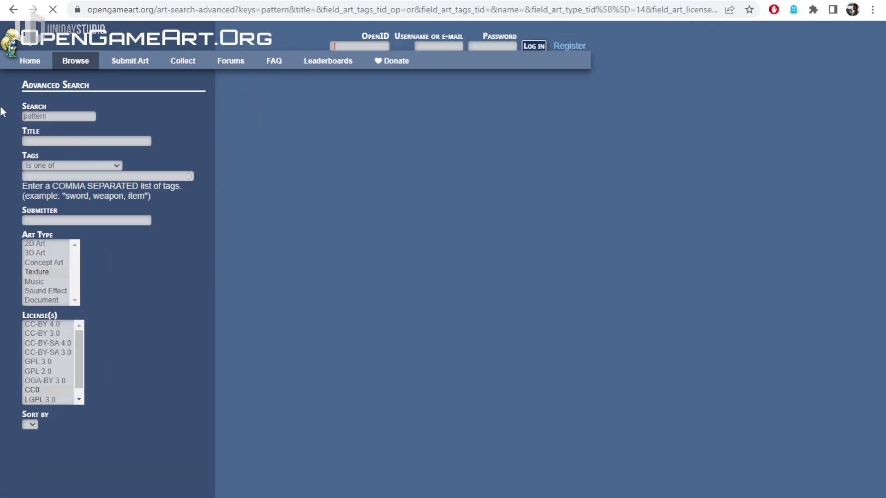
{"action": "scroll", "coordinate": [813, 351], "scroll_direction": "down", "scroll_amount": 5}
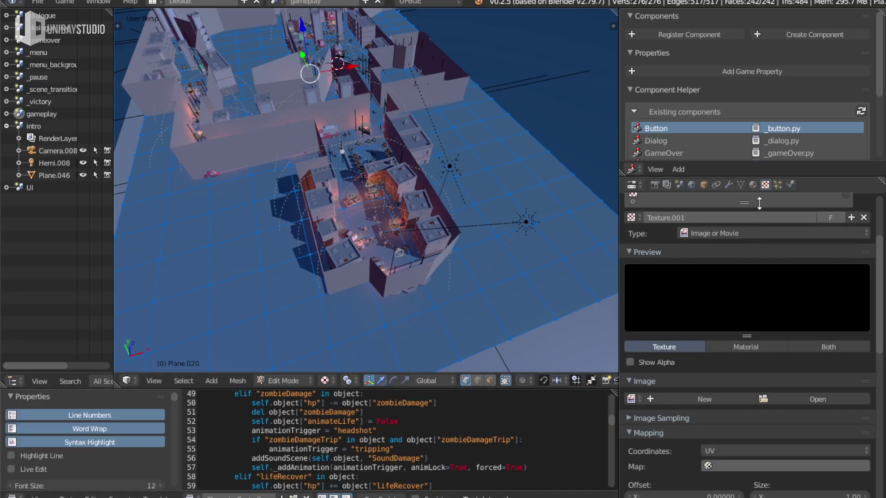
Replace the plane's door.028 material with a new material named Ground
{"action": "left_click", "coordinate": [752, 184]}
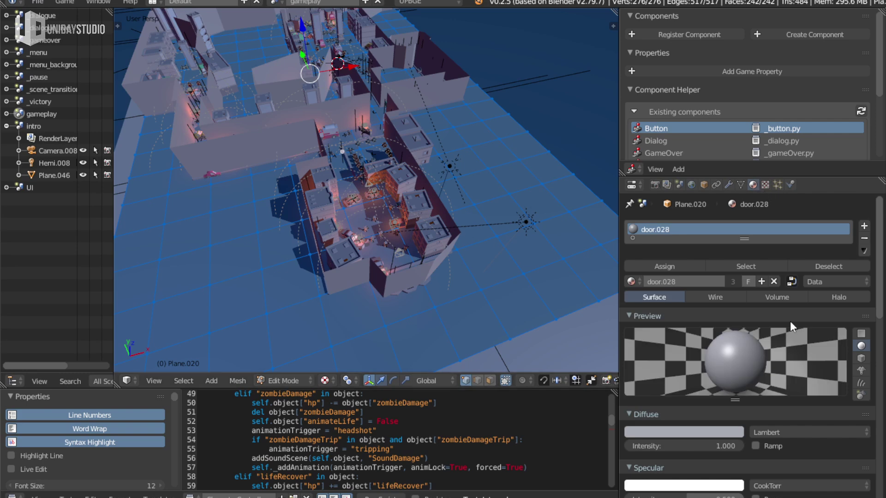
{"action": "key", "text": "Tab"}
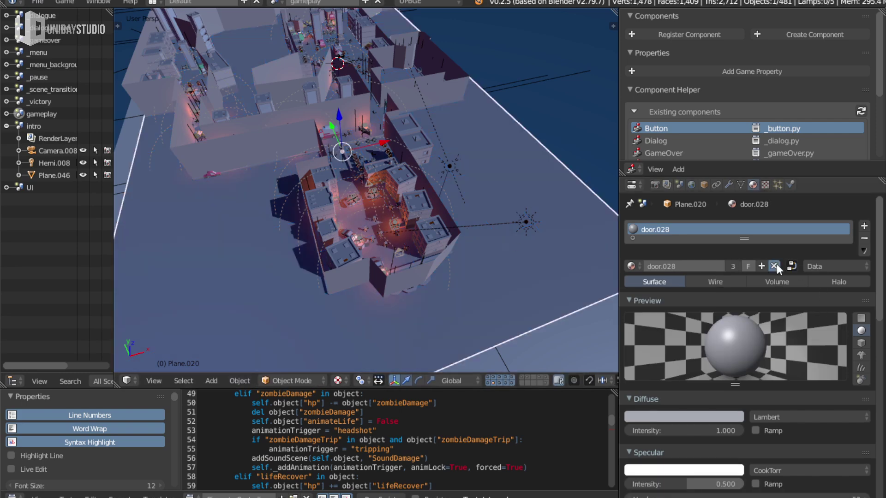
{"action": "left_click", "coordinate": [775, 266]}
{"action": "left_click", "coordinate": [707, 270]}
{"action": "double_click", "coordinate": [698, 267]}
{"action": "type", "text": "Grou"}
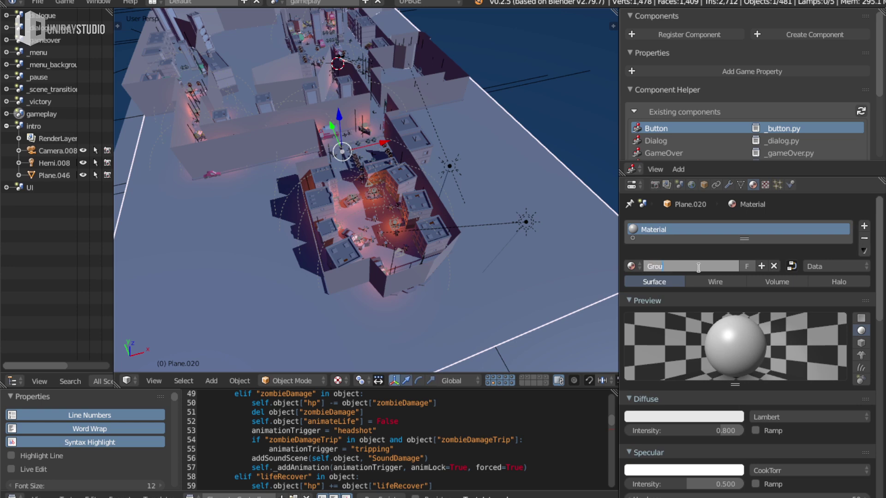
{"action": "type", "text": "nd"}
{"action": "key", "text": "Return"}
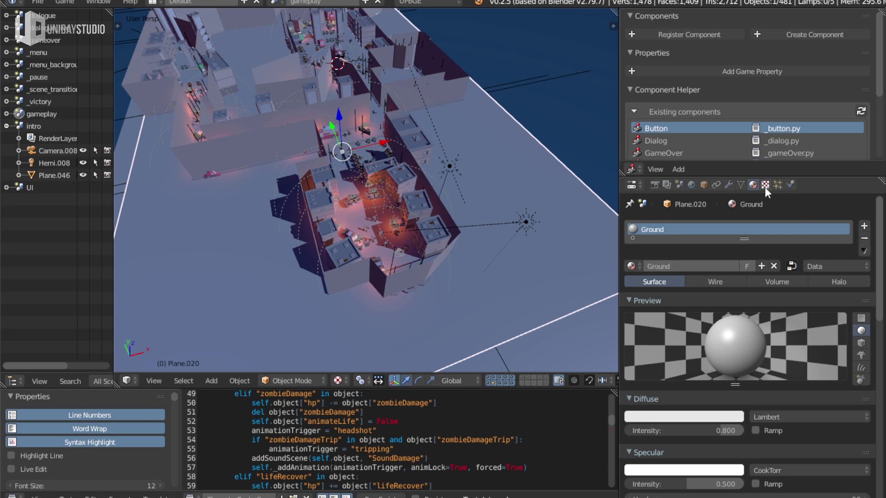
Add a new image texture to Ground and choose checker-texture.png from the Game Designer folder
{"action": "left_click", "coordinate": [765, 184]}
{"action": "left_click", "coordinate": [692, 318]}
{"action": "scroll", "coordinate": [784, 369], "scroll_direction": "down", "scroll_amount": 5}
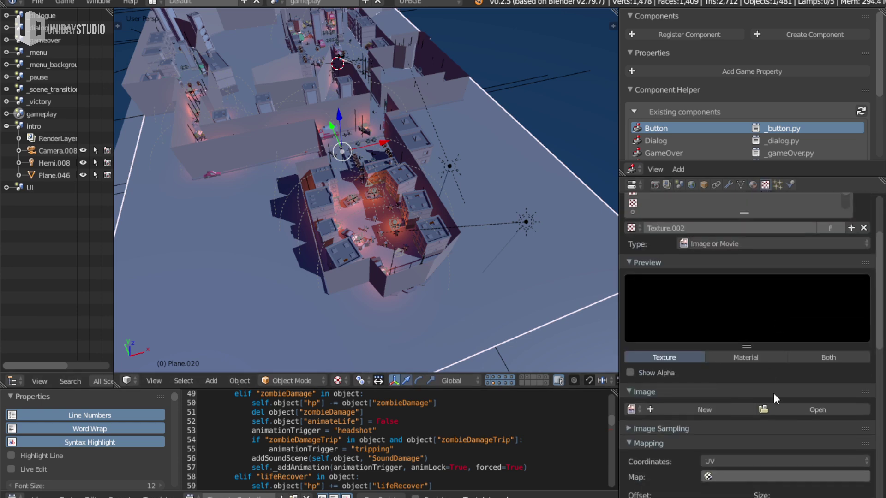
{"action": "left_click", "coordinate": [793, 413]}
{"action": "left_click", "coordinate": [188, 17]}
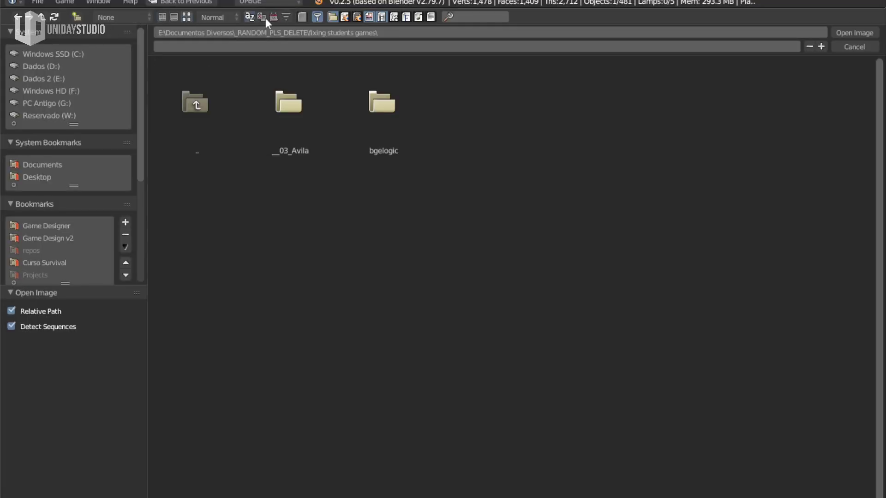
{"action": "left_click", "coordinate": [66, 227]}
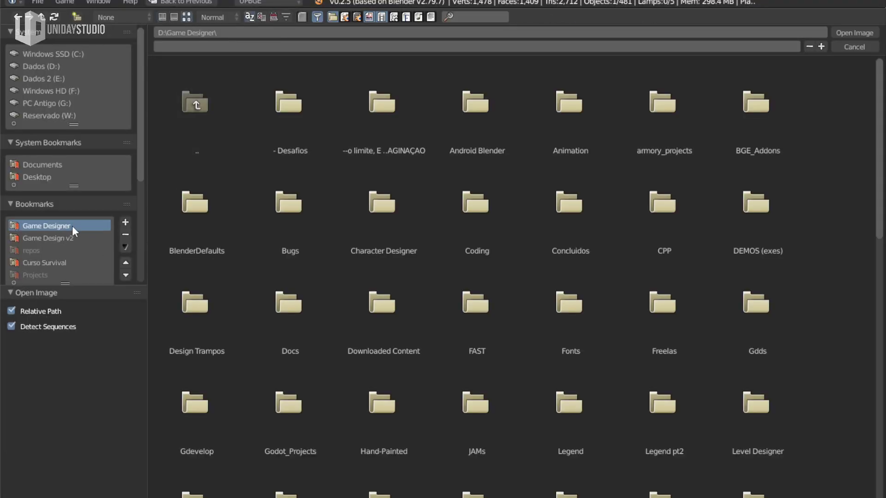
{"action": "scroll", "coordinate": [574, 300], "scroll_direction": "down", "scroll_amount": 6}
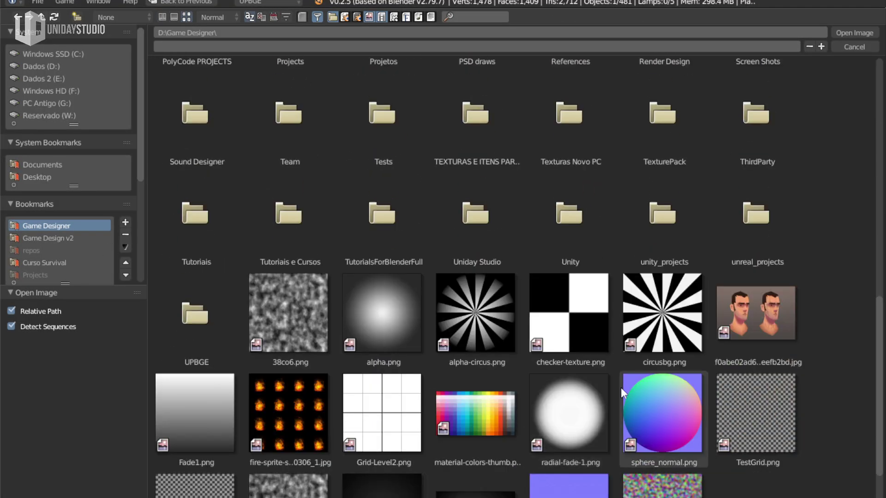
{"action": "left_click", "coordinate": [569, 314]}
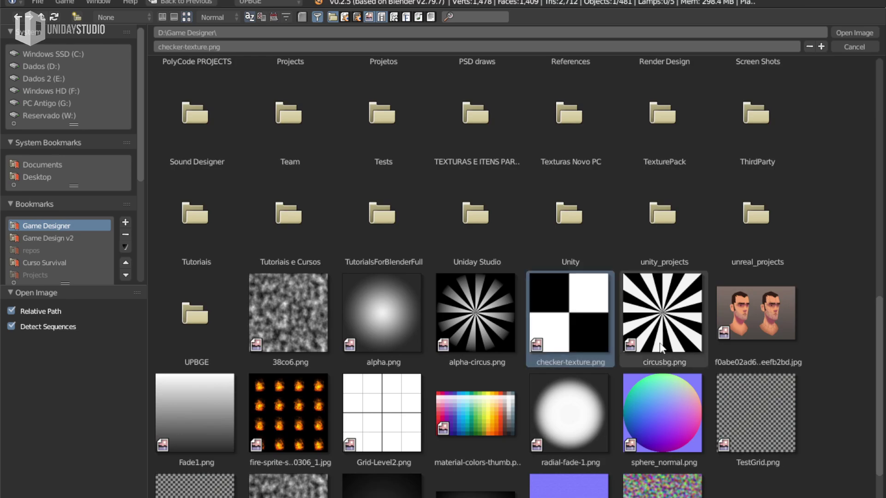
{"action": "scroll", "coordinate": [692, 332], "scroll_direction": "down", "scroll_amount": 2}
Load checker-texture.png and project the floor's UVs from the top view
{"action": "left_click", "coordinate": [856, 33]}
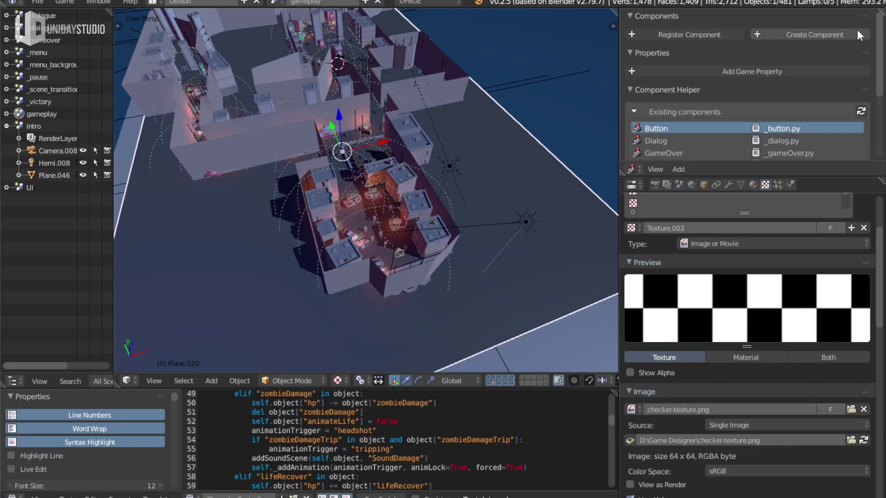
{"action": "scroll", "coordinate": [747, 323], "scroll_direction": "down", "scroll_amount": 5}
{"action": "key", "text": "KP_7"}
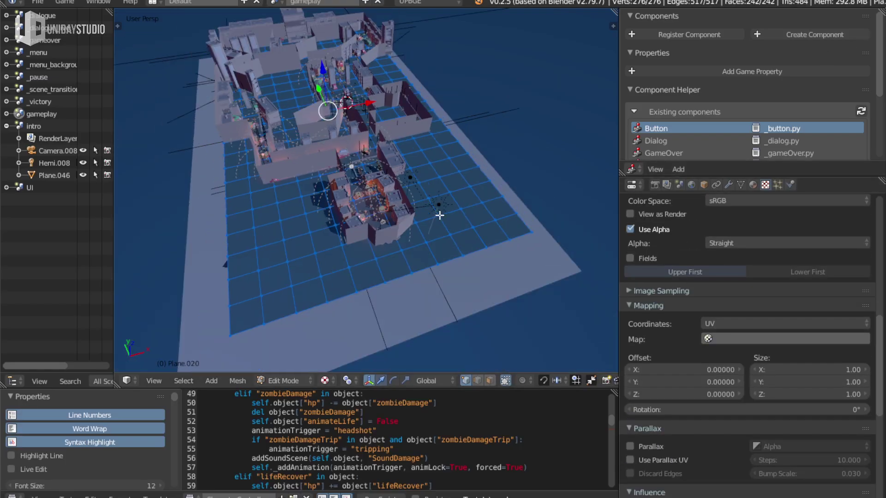
{"action": "scroll", "coordinate": [439, 214], "scroll_direction": "up", "scroll_amount": 2}
{"action": "scroll", "coordinate": [409, 195], "scroll_direction": "up", "scroll_amount": 2}
{"action": "scroll", "coordinate": [409, 195], "scroll_direction": "up", "scroll_amount": 5}
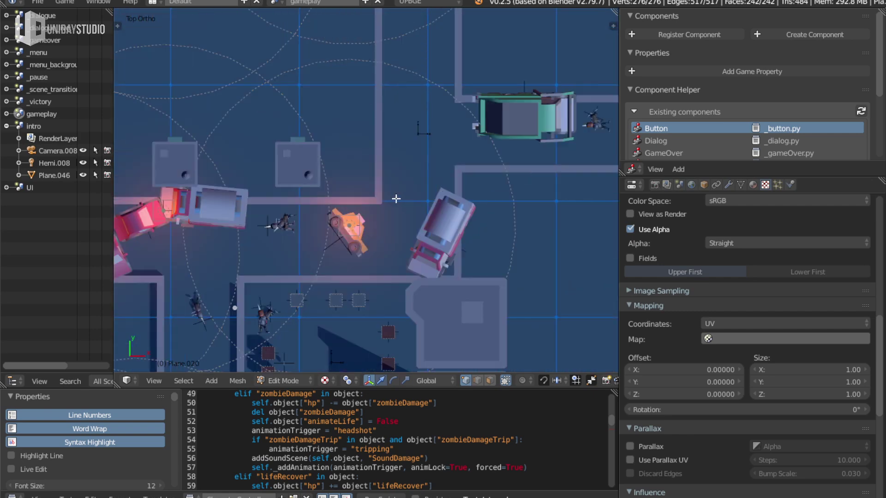
{"action": "key", "text": "u"}
{"action": "left_click", "coordinate": [358, 296]}
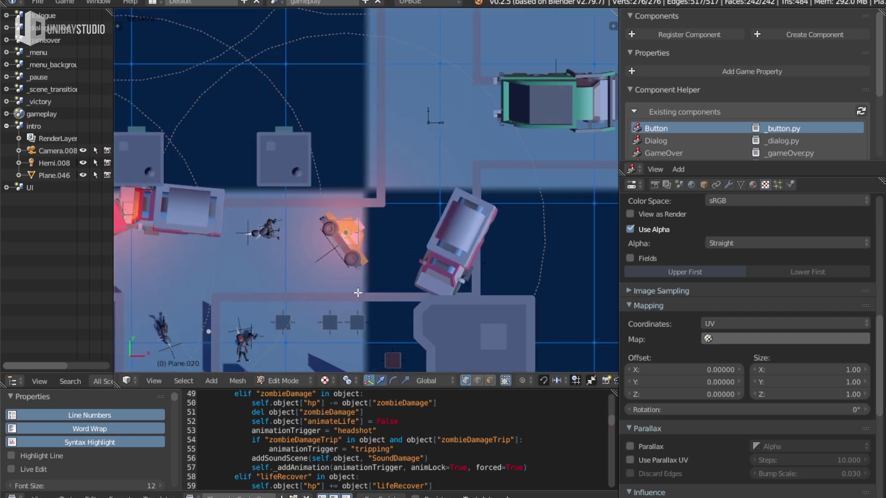
{"action": "scroll", "coordinate": [362, 272], "scroll_direction": "up", "scroll_amount": 6}
{"action": "key", "text": "u"}
{"action": "left_click", "coordinate": [366, 251]}
{"action": "scroll", "coordinate": [367, 251], "scroll_direction": "down", "scroll_amount": 6}
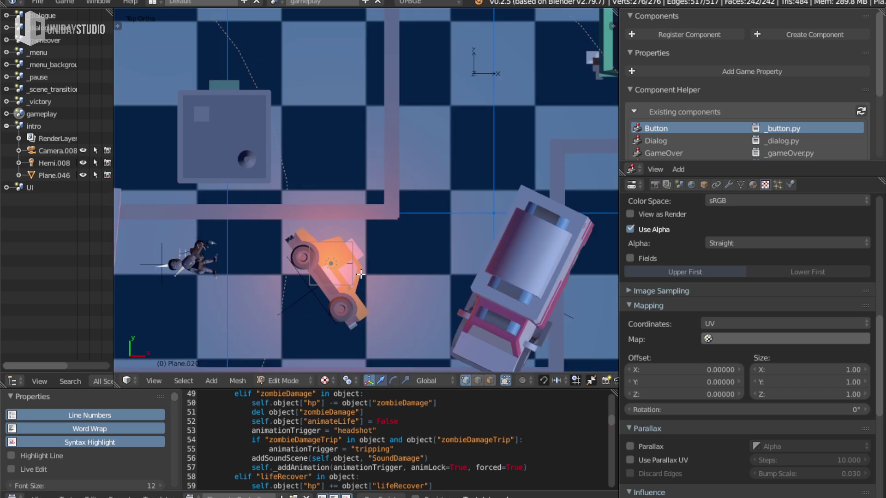
{"action": "scroll", "coordinate": [427, 180], "scroll_direction": "up", "scroll_amount": 3}
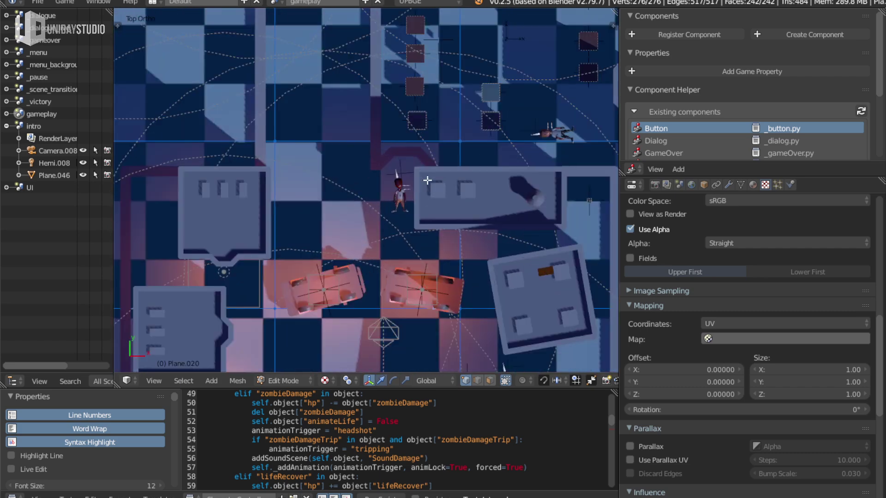
{"action": "scroll", "coordinate": [427, 180], "scroll_direction": "up", "scroll_amount": 3}
Switch to face selection, inspect a floor face, then select the whole floor mesh
{"action": "middle_click_drag", "start_coordinate": [427, 180], "coordinate": [384, 165]}
{"action": "scroll", "coordinate": [384, 165], "scroll_direction": "down", "scroll_amount": 5}
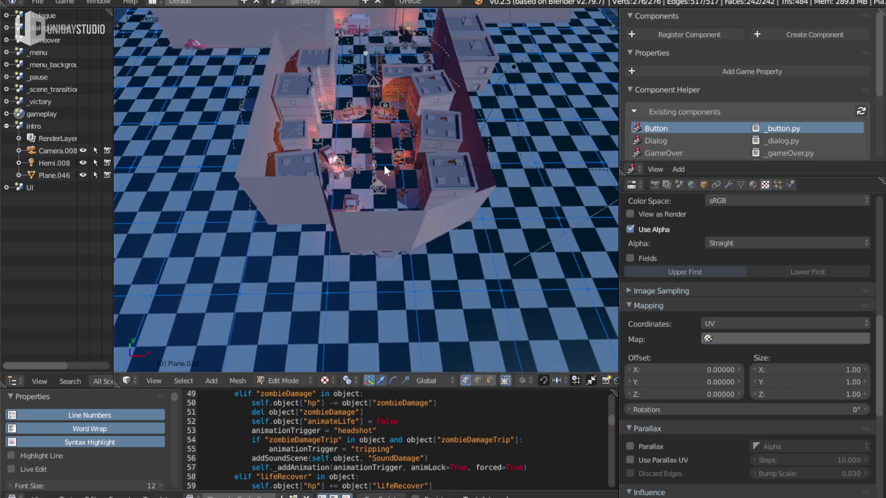
{"action": "key", "text": "ctrl+Tab"}
{"action": "left_click", "coordinate": [364, 189]}
{"action": "right_click", "coordinate": [365, 146]}
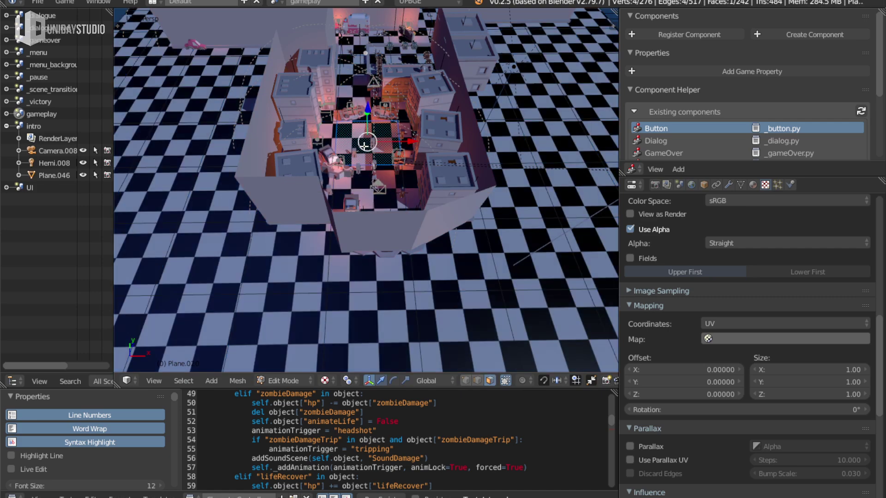
{"action": "key", "text": "KP_Decimal"}
{"action": "key", "text": "Tab"}
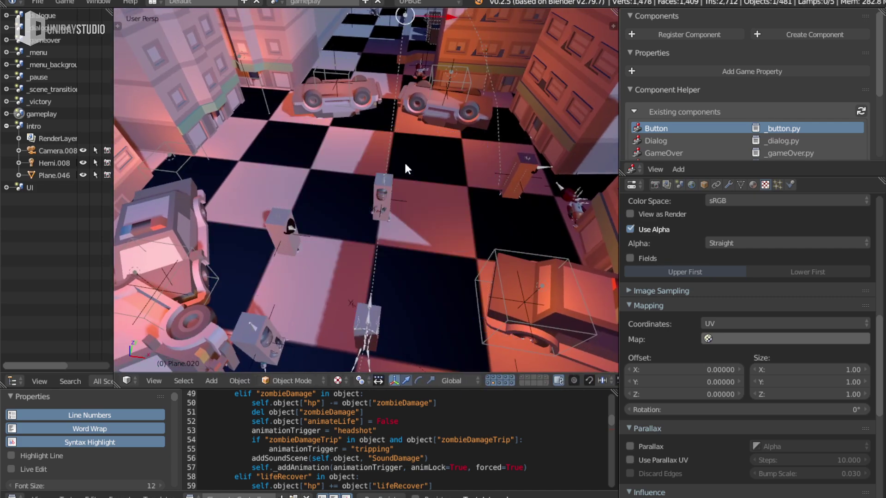
{"action": "key", "text": "Tab"}
{"action": "key", "text": "a"}
{"action": "key", "text": "a"}
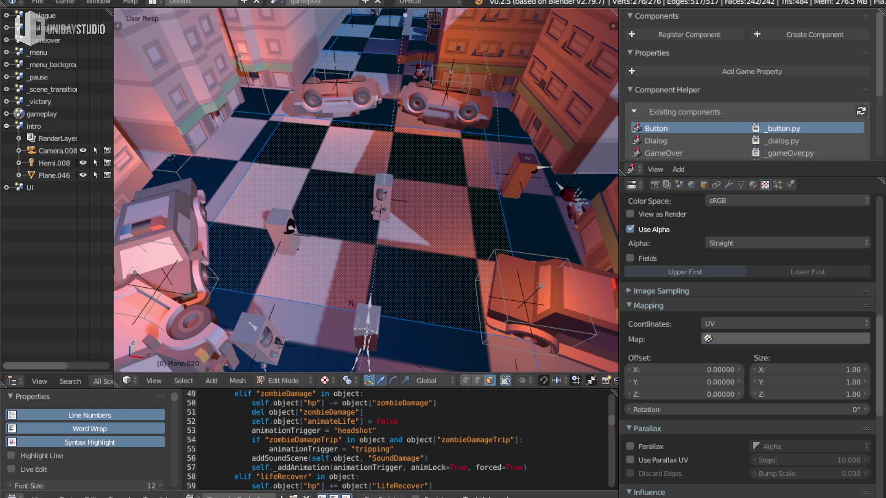
Scale the floor UVs in the UV/Image Editor so the checker tiles across the map
{"action": "left_click", "coordinate": [12, 496]}
{"action": "left_click", "coordinate": [60, 450]}
{"action": "key", "text": "s"}
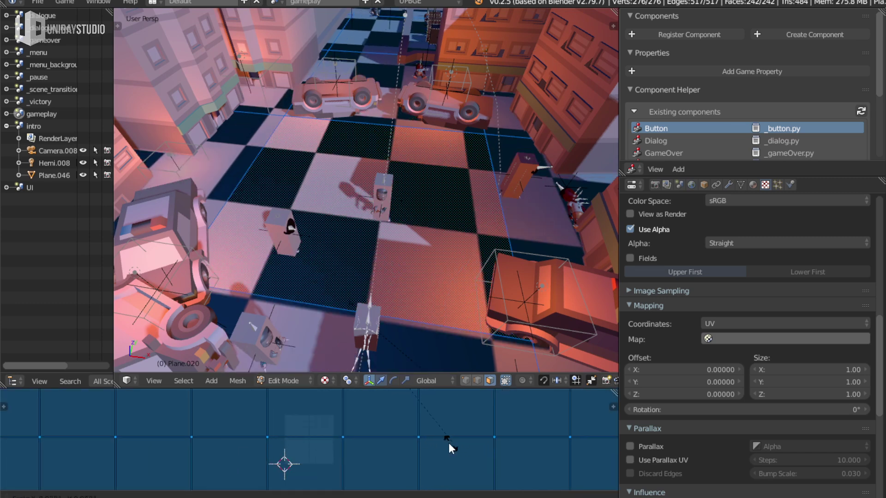
{"action": "left_click", "coordinate": [339, 438]}
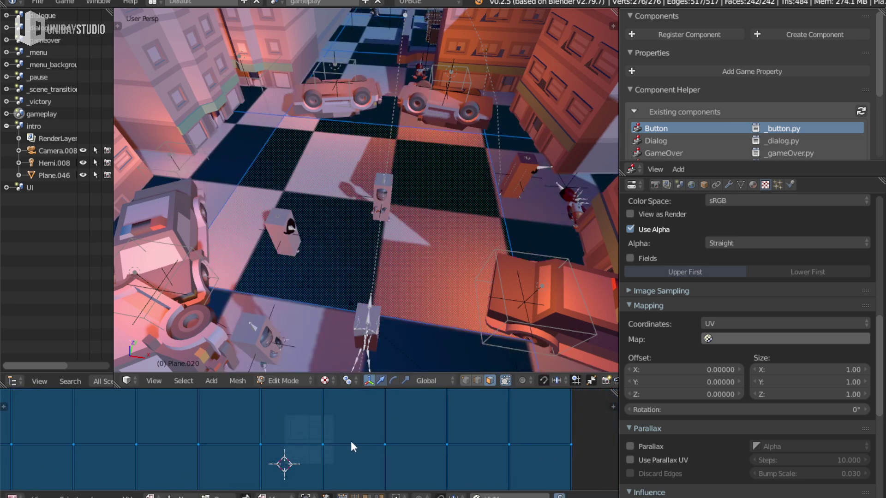
{"action": "key", "text": "Tab"}
{"action": "mouse_move", "coordinate": [432, 237]}
{"action": "middle_mouse_down"}
{"action": "mouse_move", "coordinate": [350, 237]}
{"action": "mouse_move", "coordinate": [450, 226]}
{"action": "mouse_move", "coordinate": [422, 158]}
{"action": "middle_mouse_up"}
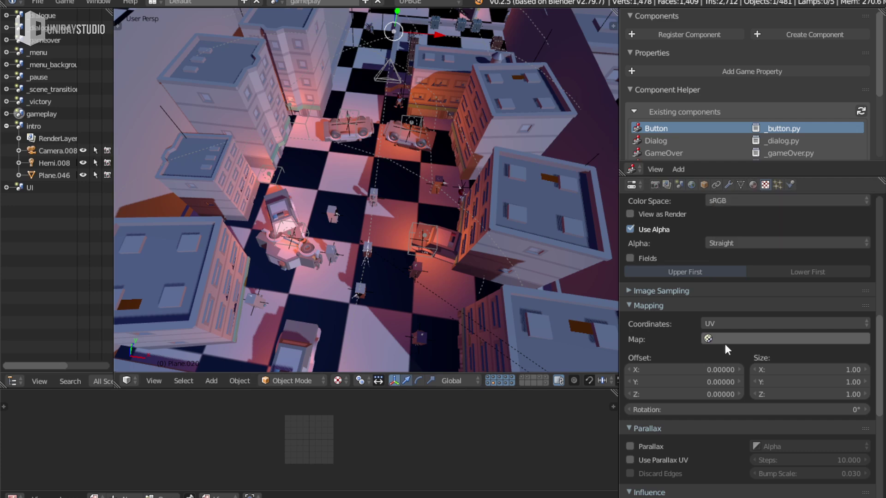
Set the checker texture to Multiply blend with 0.307 colour influence
{"action": "scroll", "coordinate": [724, 344], "scroll_direction": "down", "scroll_amount": 5}
{"action": "scroll", "coordinate": [660, 394], "scroll_direction": "down", "scroll_amount": 5}
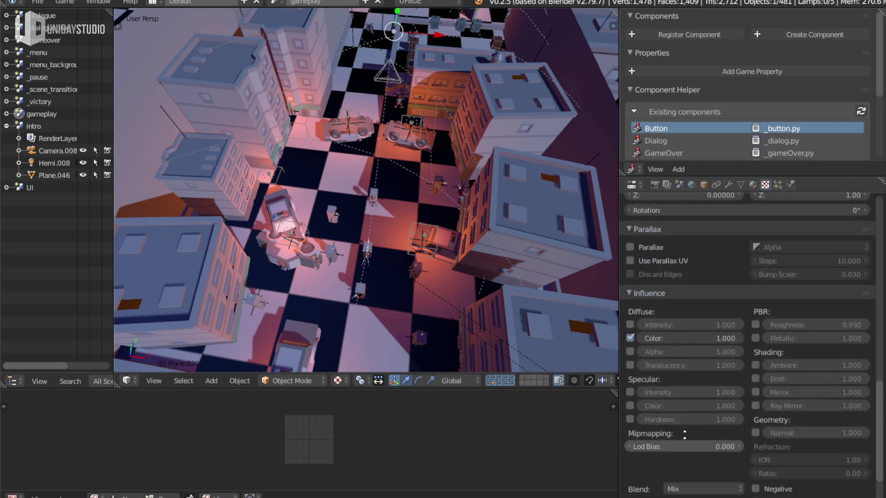
{"action": "scroll", "coordinate": [692, 442], "scroll_direction": "down", "scroll_amount": 4}
{"action": "left_click", "coordinate": [702, 429]}
{"action": "left_click", "coordinate": [693, 372]}
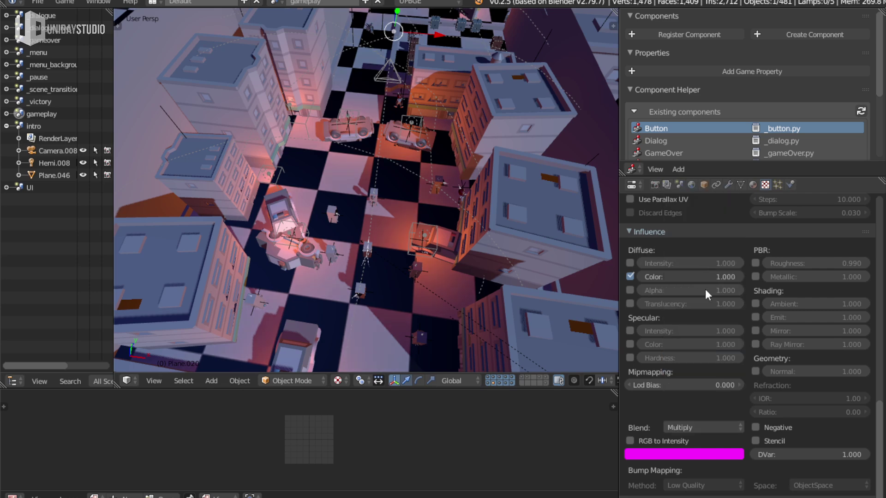
{"action": "left_click_drag", "start_coordinate": [692, 276], "coordinate": [367, 177]}
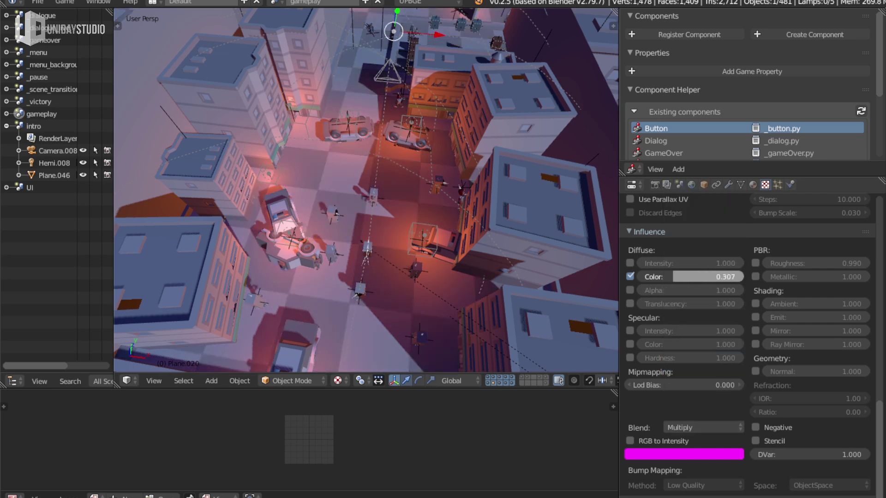
Make the Ground material's diffuse colour green and view the full city scene layer
{"action": "left_click", "coordinate": [753, 184]}
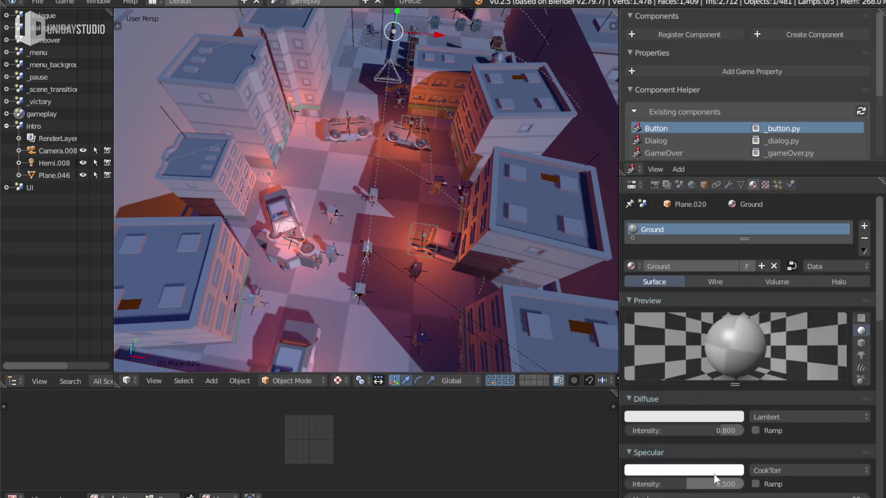
{"action": "left_click", "coordinate": [705, 416]}
{"action": "left_click_drag", "start_coordinate": [675, 297], "coordinate": [653, 284]}
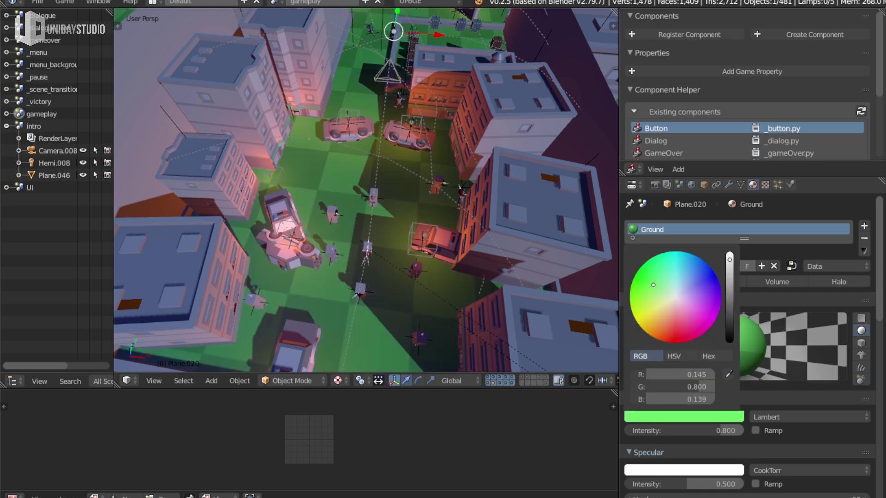
{"action": "key", "text": "2"}
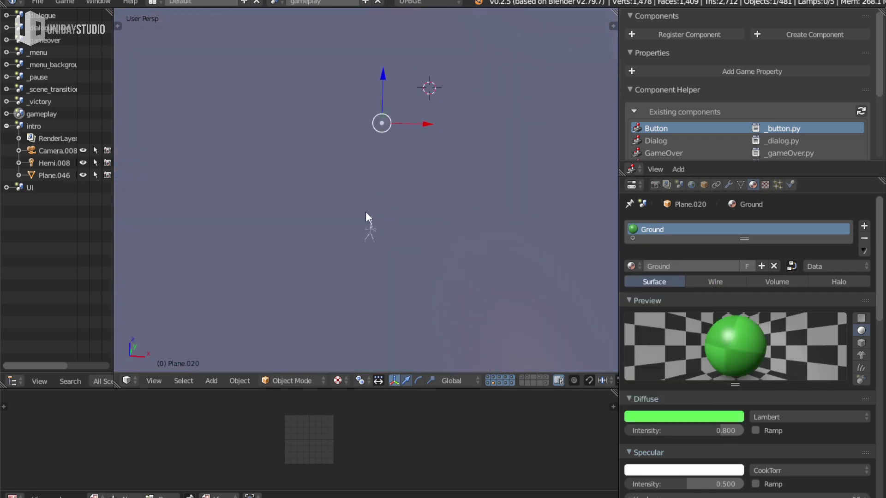
{"action": "key", "text": "shift+1"}
{"action": "middle_click_drag", "start_coordinate": [384, 216], "coordinate": [402, 217]}
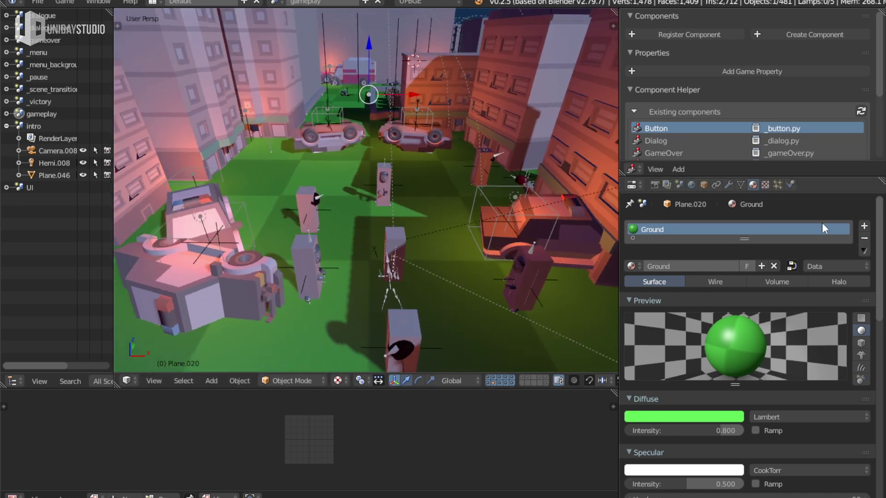
Add Texture.005 in an empty slot of Ground and browse thumbnails for moss_normal_map.jpg
{"action": "left_click", "coordinate": [766, 185]}
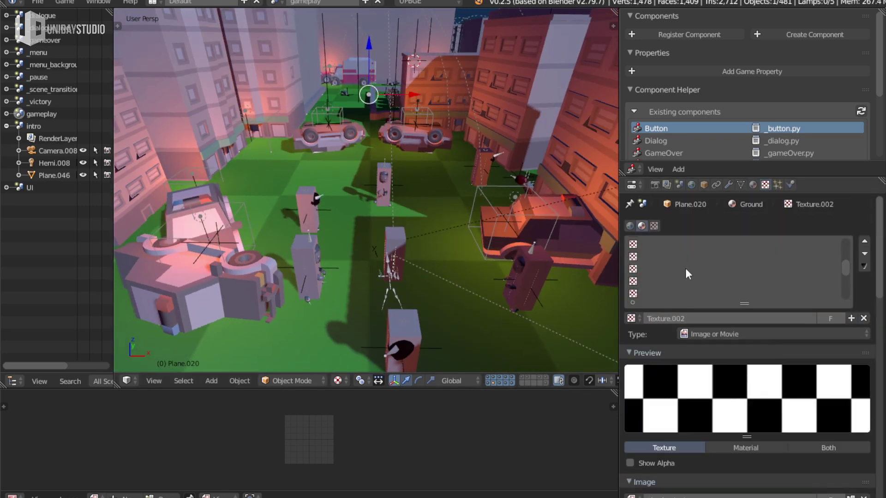
{"action": "scroll", "coordinate": [686, 272], "scroll_direction": "up", "scroll_amount": 2}
{"action": "left_click", "coordinate": [663, 258]}
{"action": "left_click", "coordinate": [685, 319]}
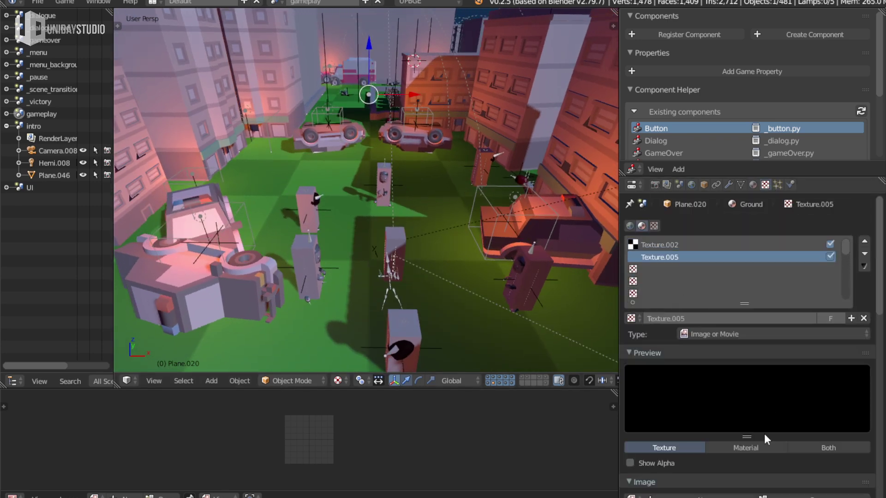
{"action": "scroll", "coordinate": [764, 438], "scroll_direction": "down", "scroll_amount": 6}
{"action": "left_click", "coordinate": [812, 370]}
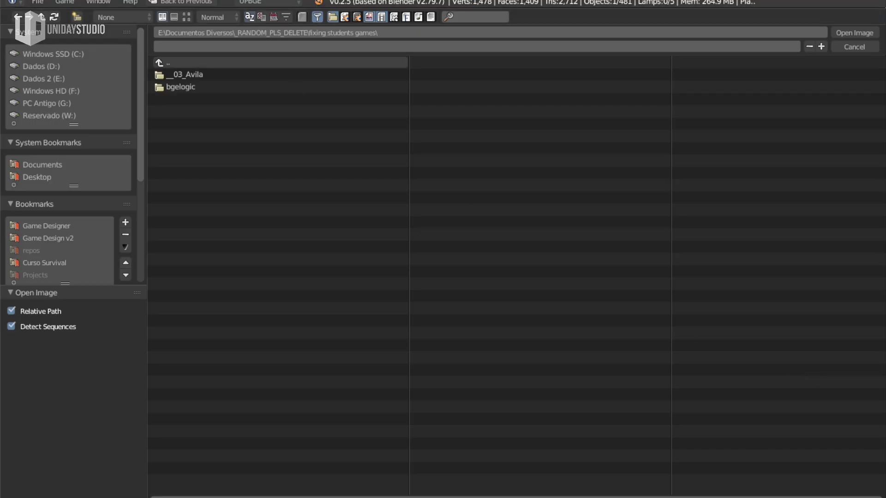
{"action": "left_click", "coordinate": [182, 18]}
{"action": "scroll", "coordinate": [59, 242], "scroll_direction": "down", "scroll_amount": 2}
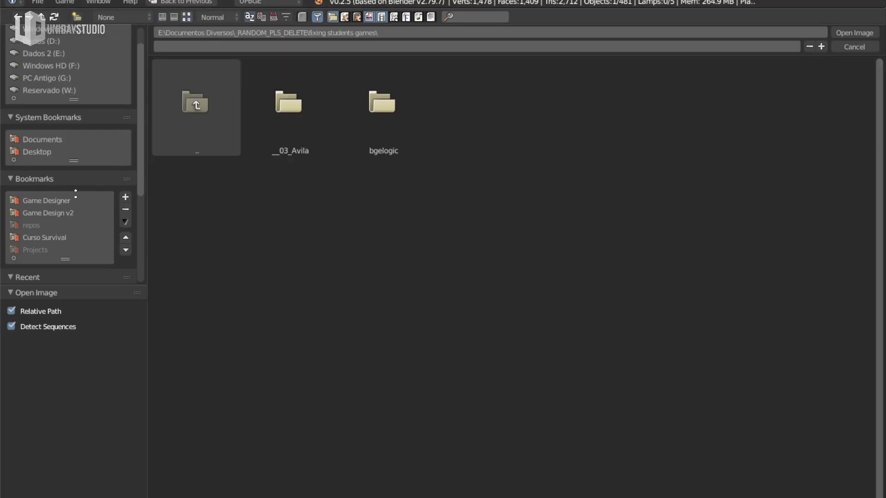
{"action": "scroll", "coordinate": [56, 158], "scroll_direction": "down", "scroll_amount": 6}
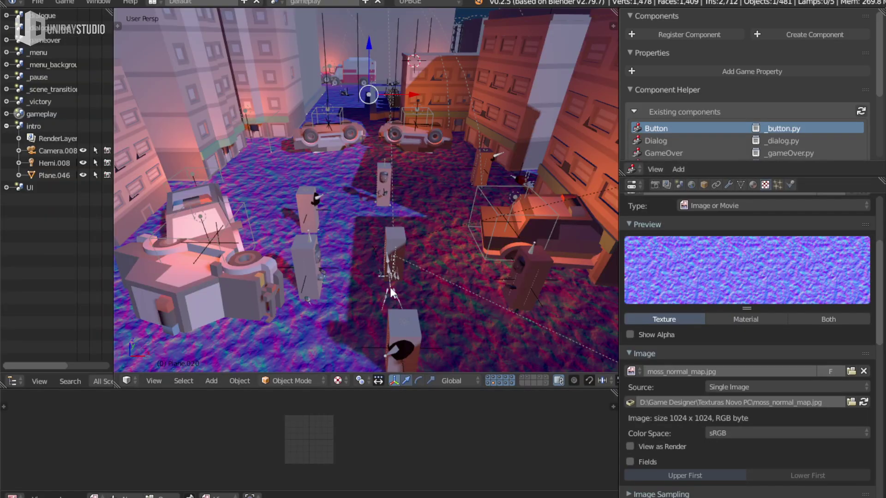
Use the moss image as a normal map on Geometry Normal at 0.222, without diffuse colour
{"action": "scroll", "coordinate": [390, 290], "scroll_direction": "up", "scroll_amount": 4}
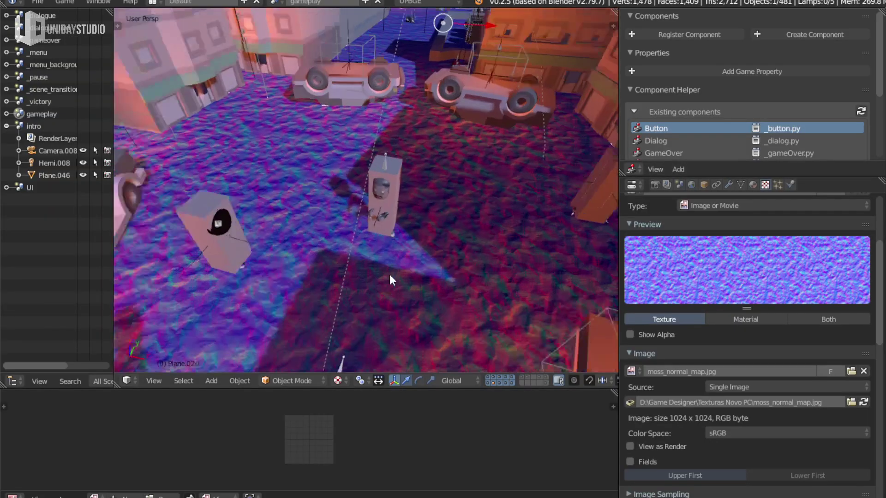
{"action": "scroll", "coordinate": [328, 207], "scroll_direction": "up", "scroll_amount": 3}
{"action": "scroll", "coordinate": [757, 448], "scroll_direction": "down", "scroll_amount": 8}
{"action": "scroll", "coordinate": [735, 240], "scroll_direction": "down", "scroll_amount": 3}
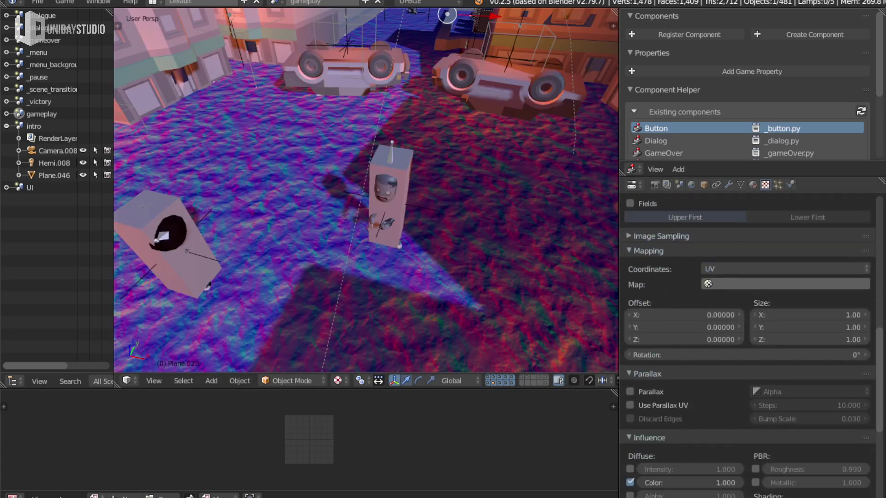
{"action": "left_click", "coordinate": [652, 236]}
{"action": "left_click", "coordinate": [650, 251]}
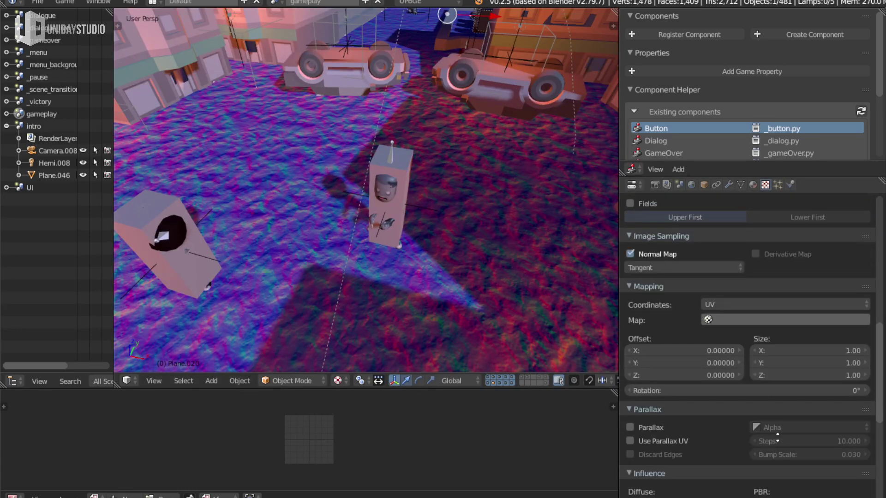
{"action": "scroll", "coordinate": [743, 319], "scroll_direction": "down", "scroll_amount": 10}
{"action": "left_click", "coordinate": [630, 358]}
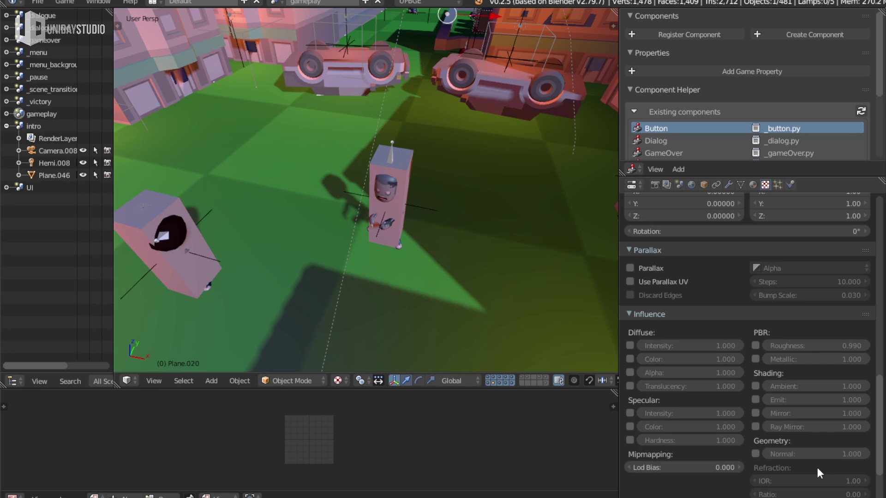
{"action": "left_click", "coordinate": [755, 454]}
{"action": "scroll", "coordinate": [394, 247], "scroll_direction": "up", "scroll_amount": 6}
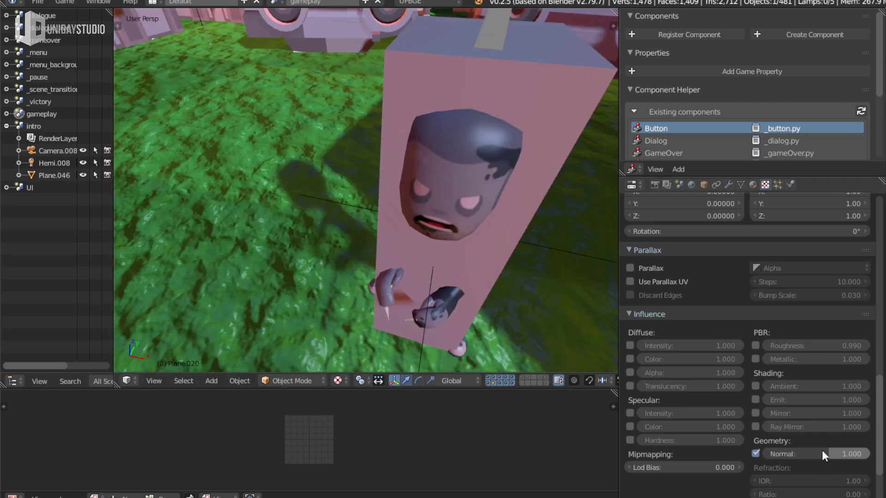
{"action": "left_click_drag", "start_coordinate": [851, 454], "coordinate": [822, 454]}
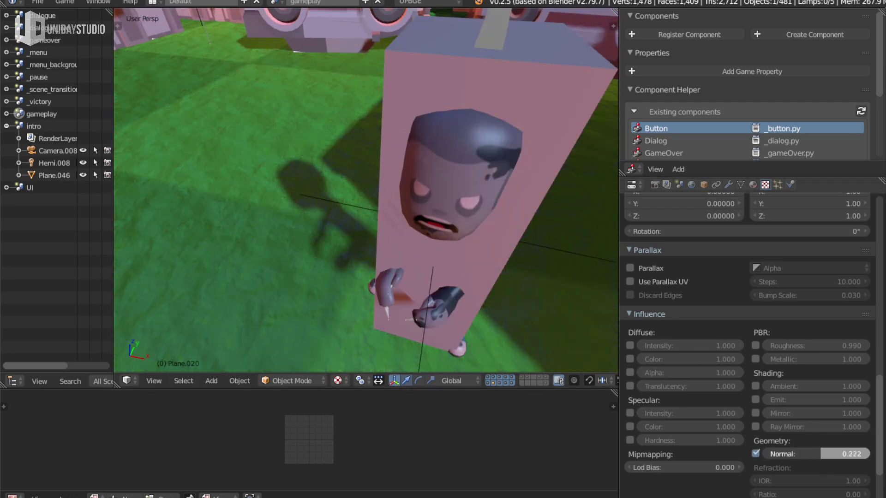
Inspect the bumpy ground and lower Ground's specular intensity to 0.091
{"action": "scroll", "coordinate": [387, 272], "scroll_direction": "down", "scroll_amount": 8}
{"action": "mouse_move", "coordinate": [387, 272]}
{"action": "middle_mouse_down"}
{"action": "mouse_move", "coordinate": [417, 229]}
{"action": "mouse_move", "coordinate": [425, 276]}
{"action": "middle_mouse_up"}
{"action": "scroll", "coordinate": [417, 229], "scroll_direction": "down", "scroll_amount": 5}
{"action": "scroll", "coordinate": [419, 266], "scroll_direction": "up", "scroll_amount": 4}
{"action": "scroll", "coordinate": [400, 204], "scroll_direction": "up", "scroll_amount": 3}
{"action": "mouse_move", "coordinate": [399, 205]}
{"action": "middle_mouse_down"}
{"action": "mouse_move", "coordinate": [467, 191]}
{"action": "mouse_move", "coordinate": [360, 207]}
{"action": "mouse_move", "coordinate": [519, 186]}
{"action": "mouse_move", "coordinate": [459, 251]}
{"action": "mouse_move", "coordinate": [494, 257]}
{"action": "mouse_move", "coordinate": [423, 247]}
{"action": "middle_mouse_up"}
{"action": "scroll", "coordinate": [791, 267], "scroll_direction": "up", "scroll_amount": 8}
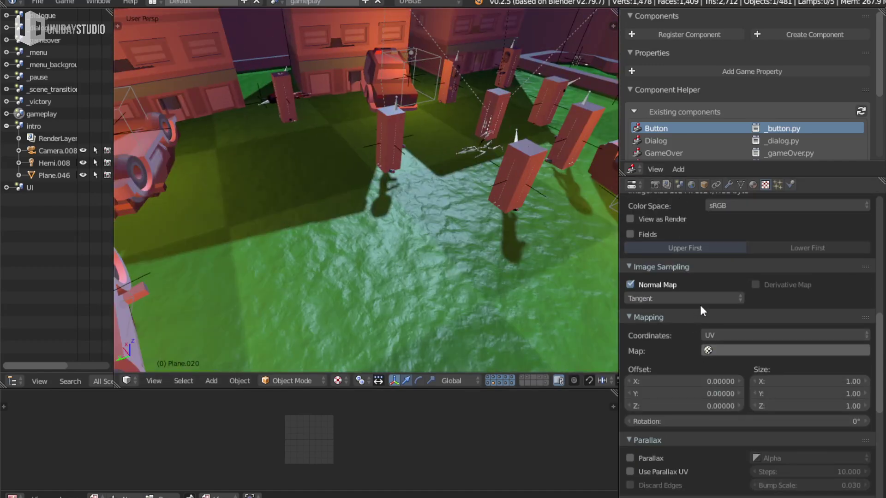
{"action": "left_click", "coordinate": [755, 186]}
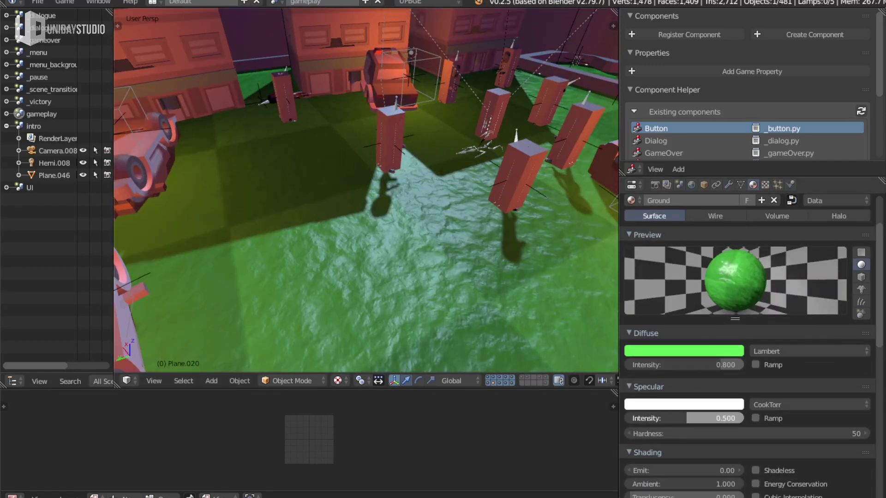
{"action": "left_click_drag", "start_coordinate": [685, 418], "coordinate": [671, 418]}
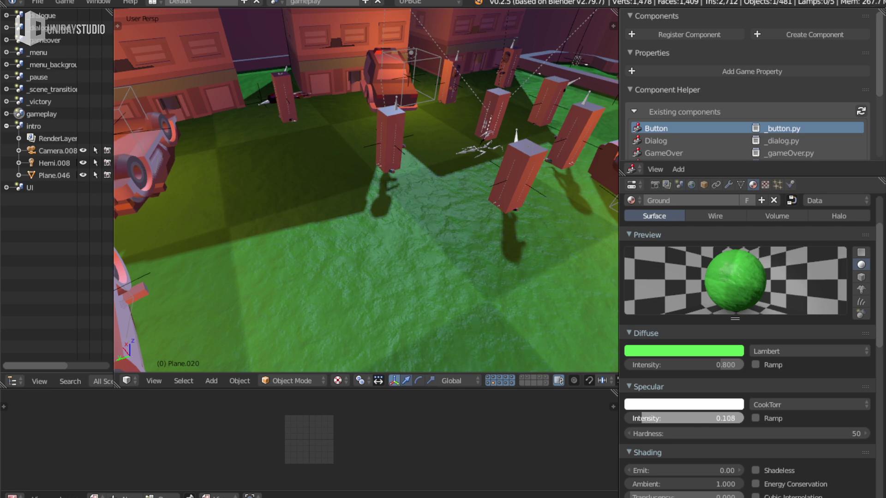
{"action": "left_click_drag", "start_coordinate": [640, 418], "coordinate": [635, 418]}
{"action": "scroll", "coordinate": [683, 418], "scroll_direction": "down", "scroll_amount": 4}
{"action": "middle_click_drag", "start_coordinate": [494, 241], "coordinate": [450, 236]}
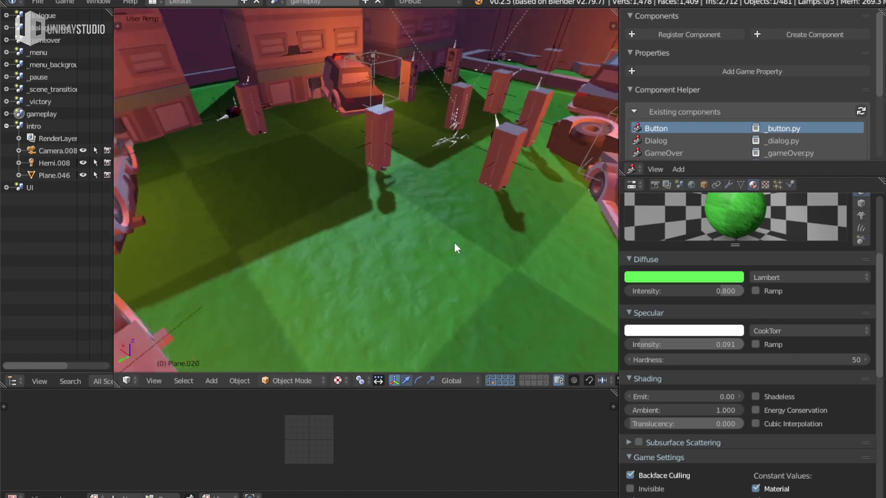
View the scene through the camera and save the project
{"action": "key", "text": "KP_0"}
{"action": "key", "text": "ctrl+s"}
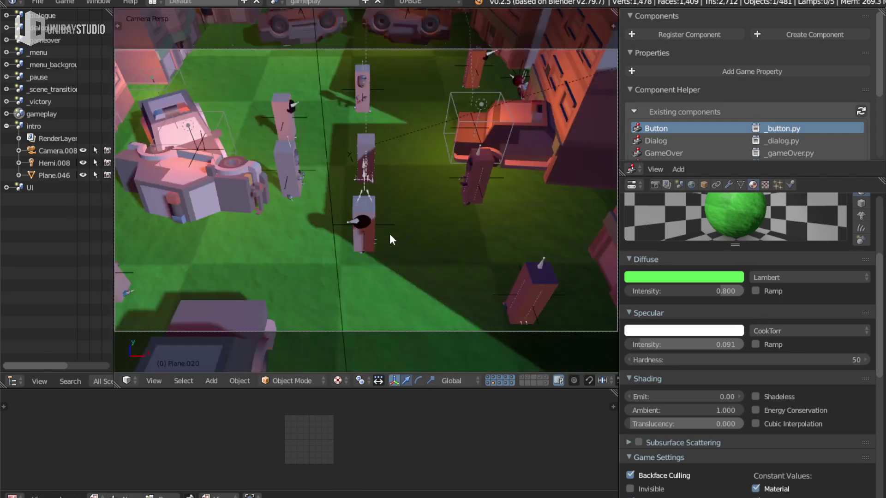
{"action": "key", "text": "ctrl+Up"}
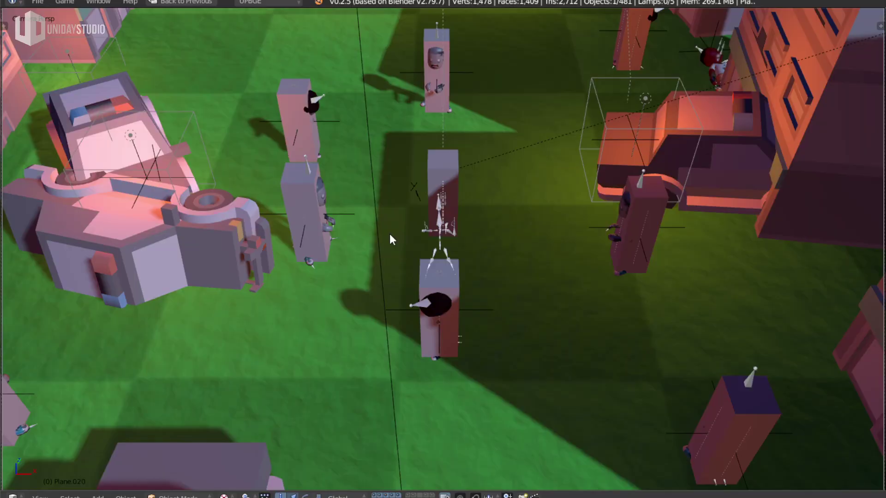
Play-test the game, walking past the burning cars toward the boxes, then quit
{"action": "key", "text": "p"}
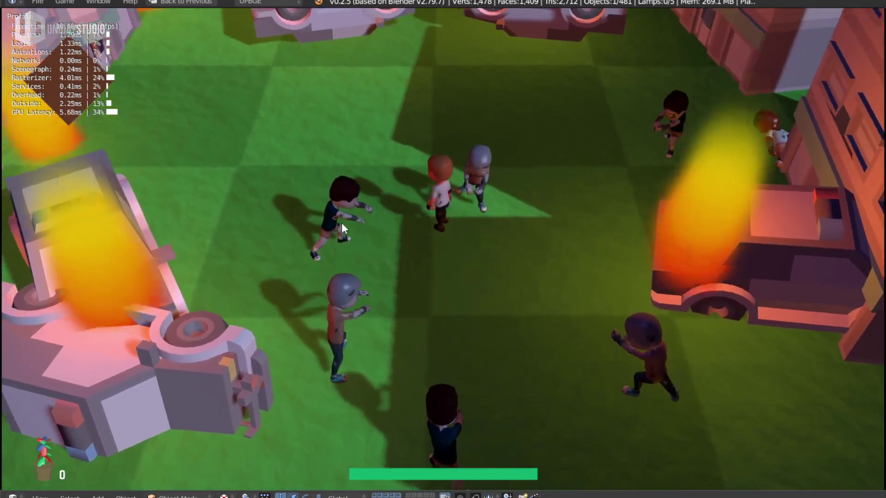
{"action": "key", "text": "w"}
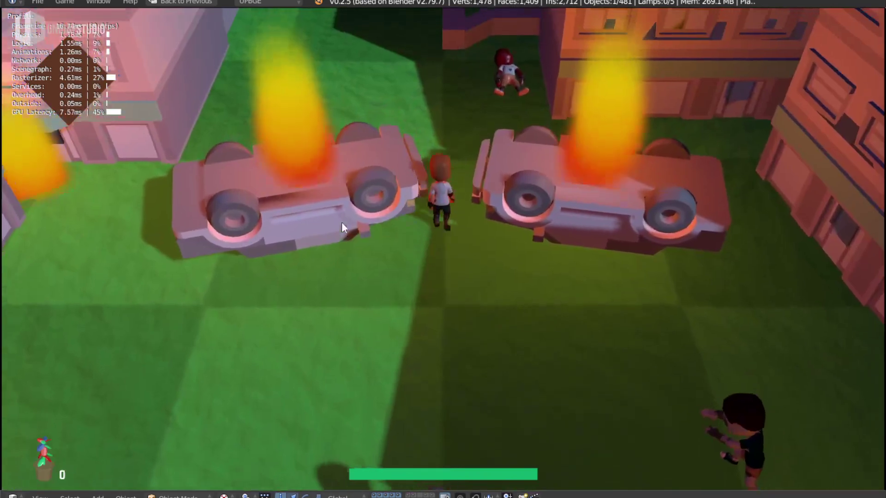
{"action": "key", "text": "w"}
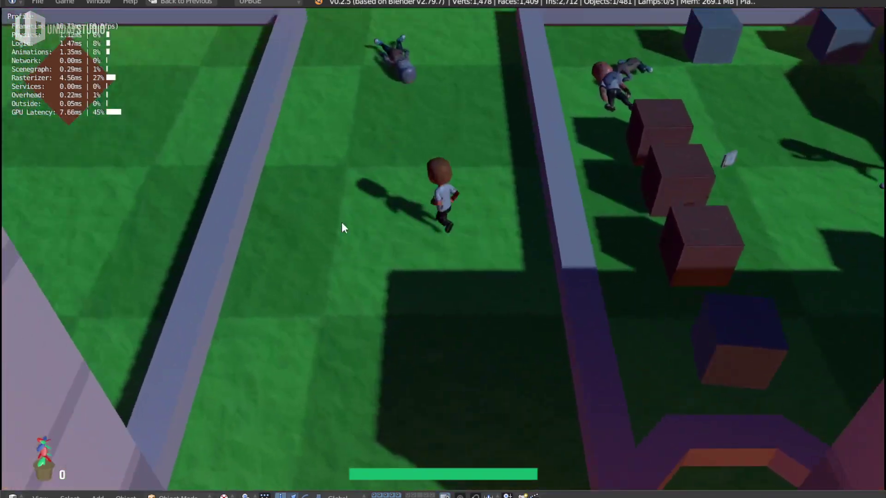
{"action": "key", "text": "w"}
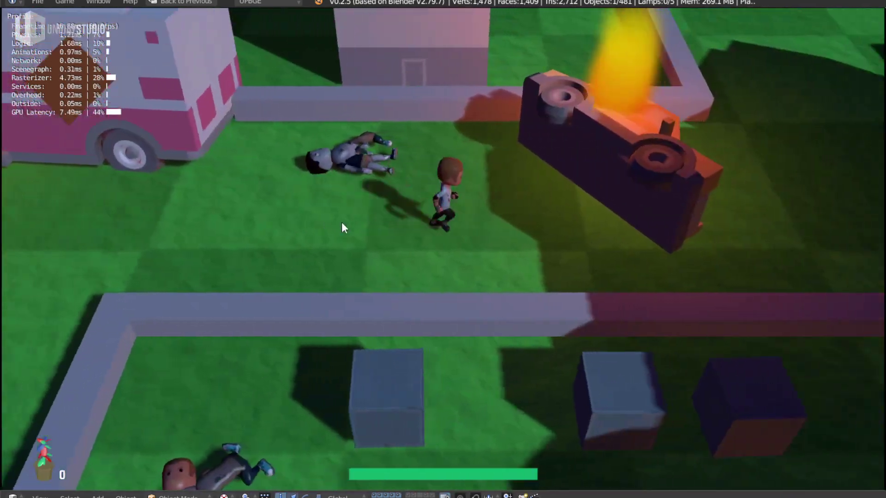
{"action": "key", "text": "w"}
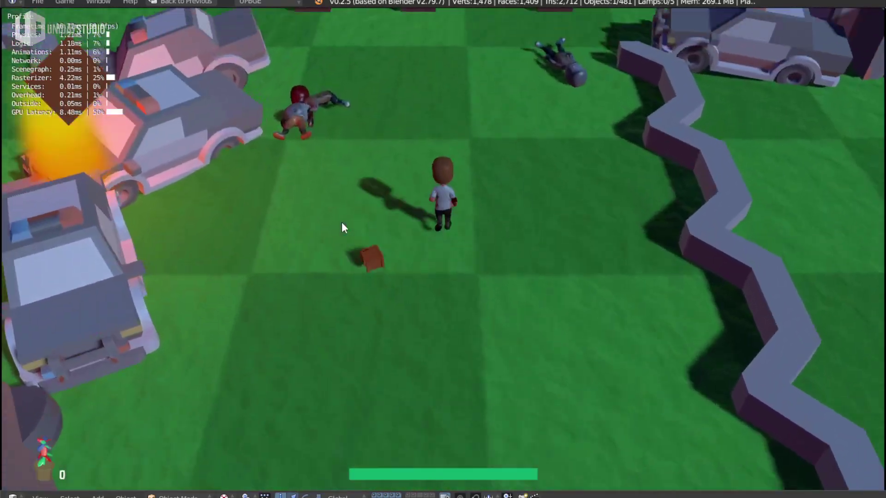
{"action": "key", "text": "Return"}
{"action": "key", "text": "w"}
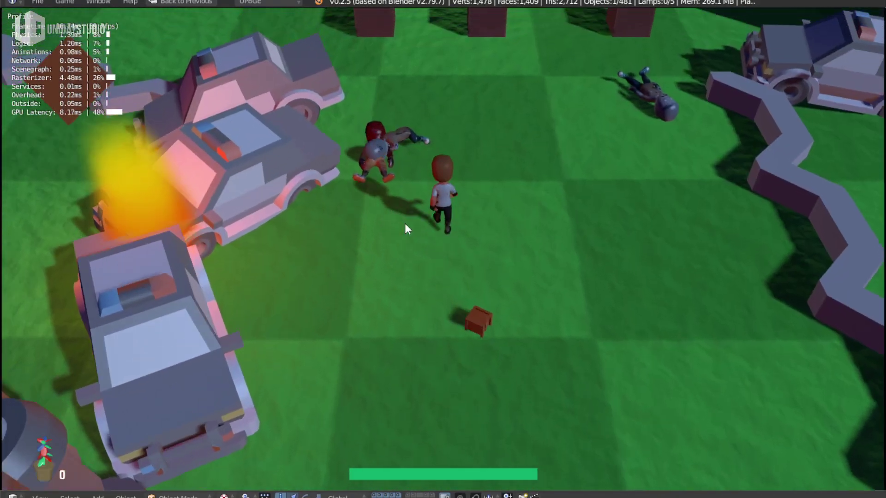
{"action": "key", "text": "s"}
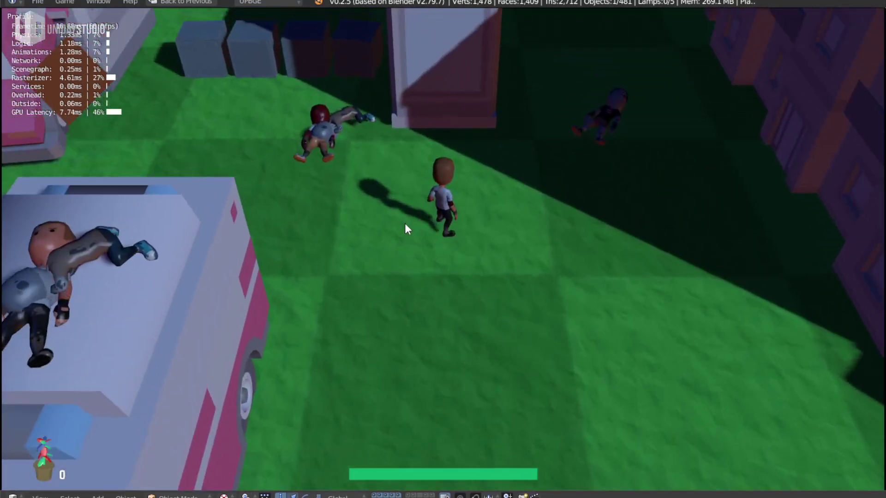
{"action": "key", "text": "Escape"}
{"action": "key", "text": "Escape"}
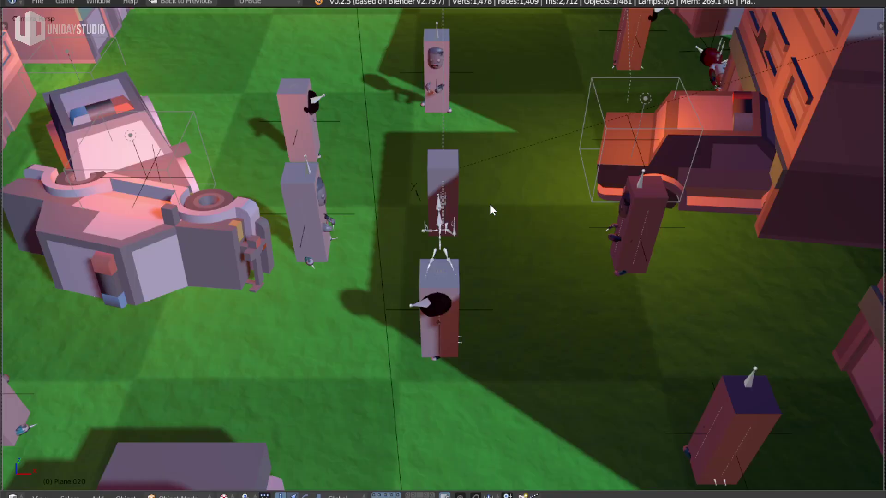
{"action": "key", "text": "ctrl+Up"}
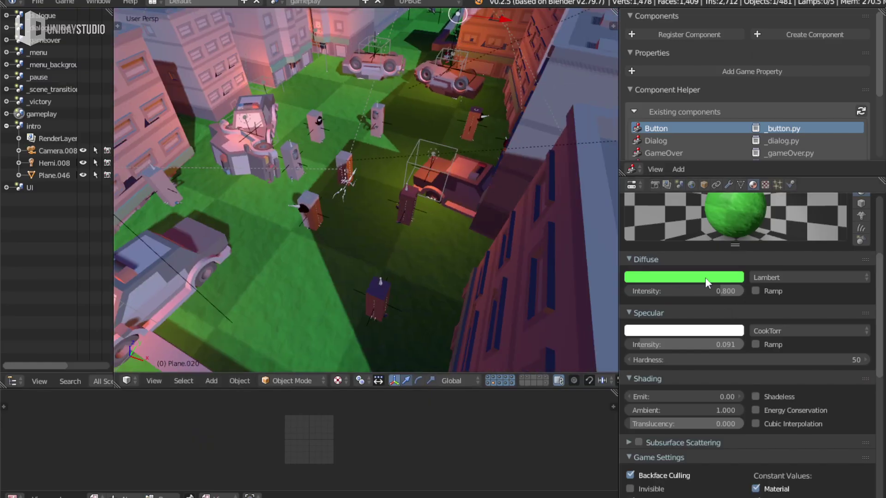
Change the ground material's diffuse to a lighter grass green and save the project
{"action": "left_click", "coordinate": [705, 278]}
{"action": "left_click", "coordinate": [654, 153]}
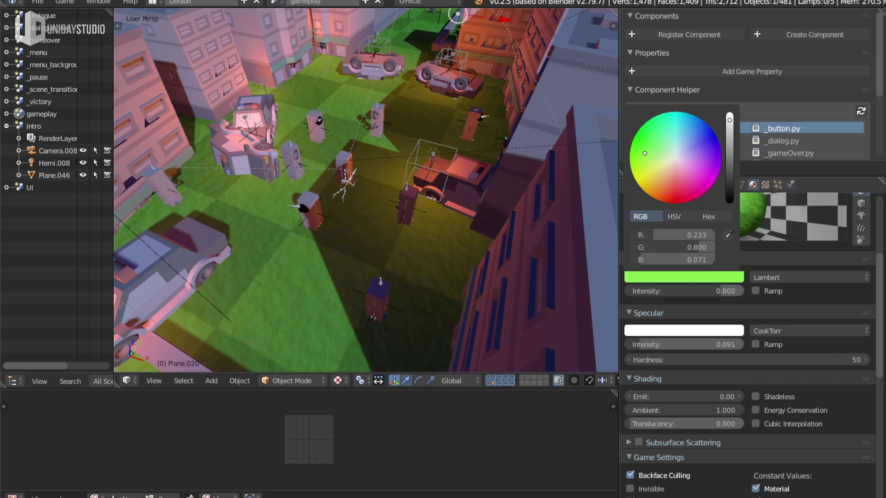
{"action": "scroll", "coordinate": [334, 200], "scroll_direction": "down", "scroll_amount": 5}
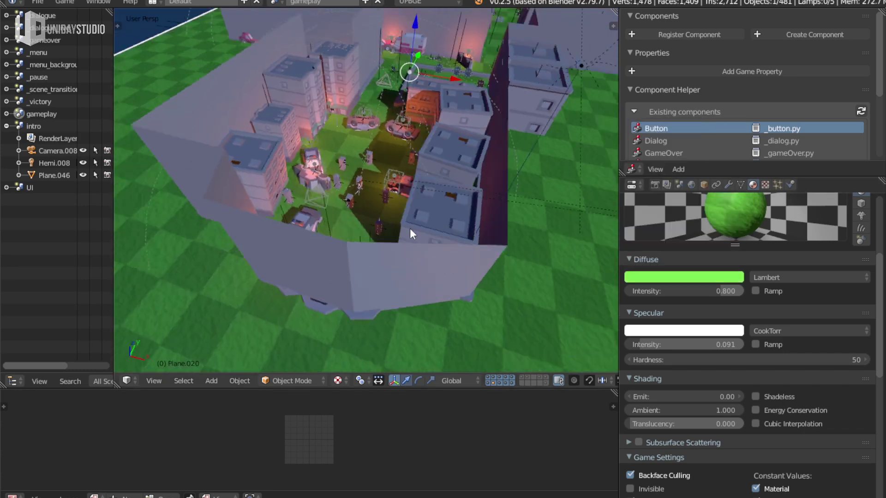
{"action": "scroll", "coordinate": [410, 228], "scroll_direction": "up", "scroll_amount": 2}
{"action": "key", "text": "ctrl+s"}
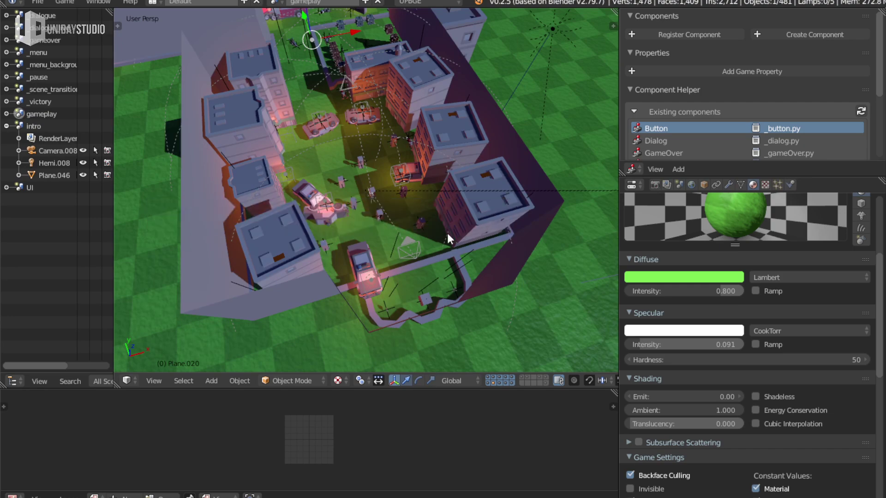
{"action": "key", "text": "KP_7"}
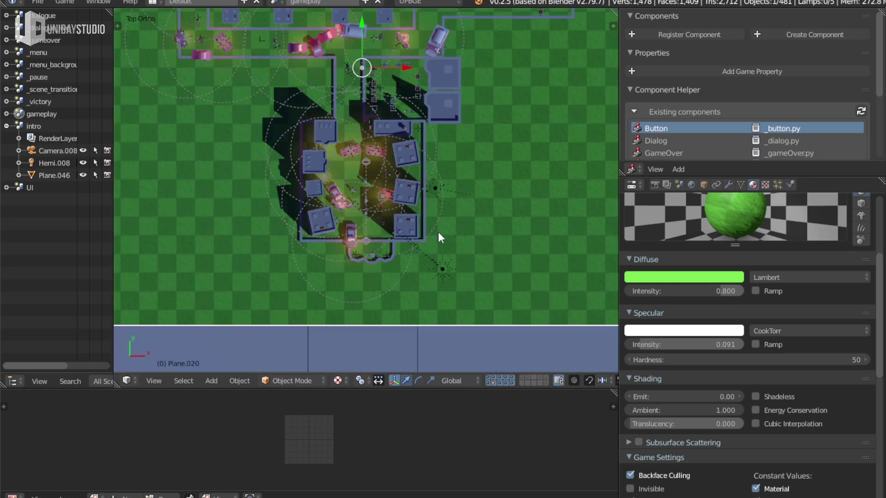
Enter edit mode on the ground in orthographic view and compare solid and textured shading
{"action": "scroll", "coordinate": [455, 198], "scroll_direction": "up", "scroll_amount": 3}
{"action": "key", "text": "KP_5"}
{"action": "key", "text": "Tab"}
{"action": "key", "text": "alt+z"}
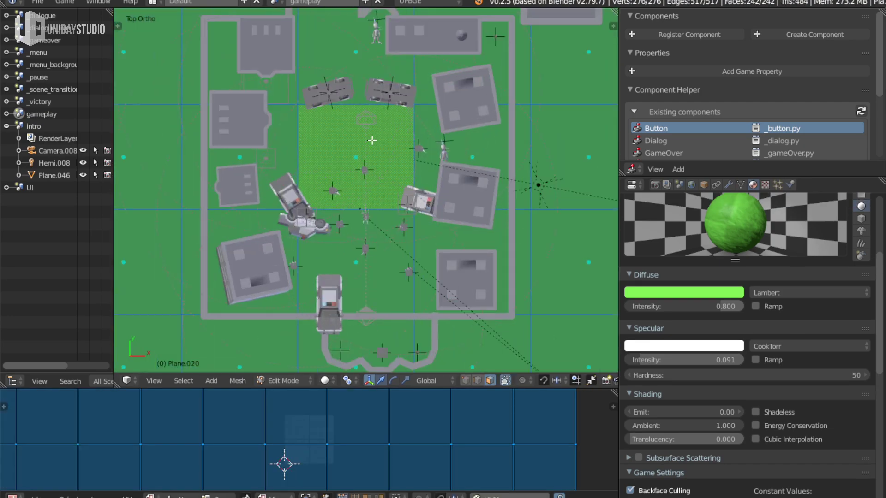
{"action": "scroll", "coordinate": [415, 231], "scroll_direction": "down", "scroll_amount": 2}
{"action": "key", "text": "alt+z"}
Maximize the 3D view and centre the whole city map in solid shading
{"action": "scroll", "coordinate": [413, 239], "scroll_direction": "up", "scroll_amount": 2}
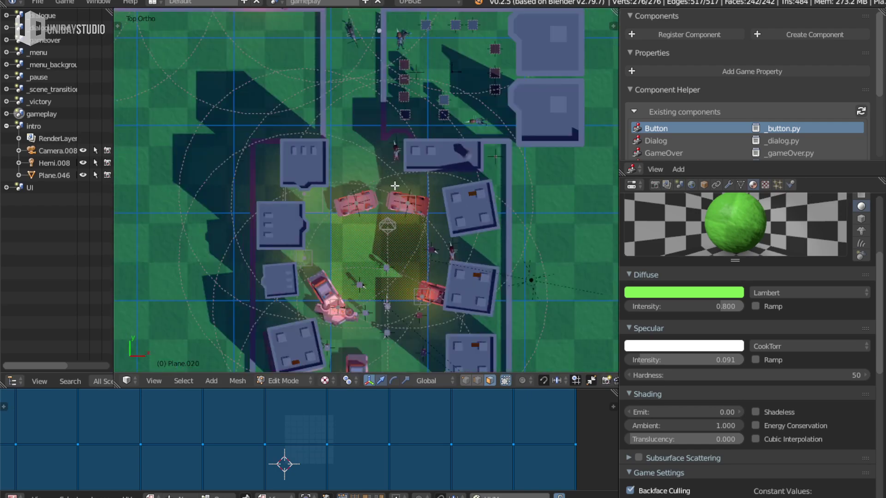
{"action": "scroll", "coordinate": [395, 250], "scroll_direction": "up", "scroll_amount": 2}
{"action": "scroll", "coordinate": [359, 167], "scroll_direction": "up", "scroll_amount": 1}
{"action": "key", "text": "ctrl+Up"}
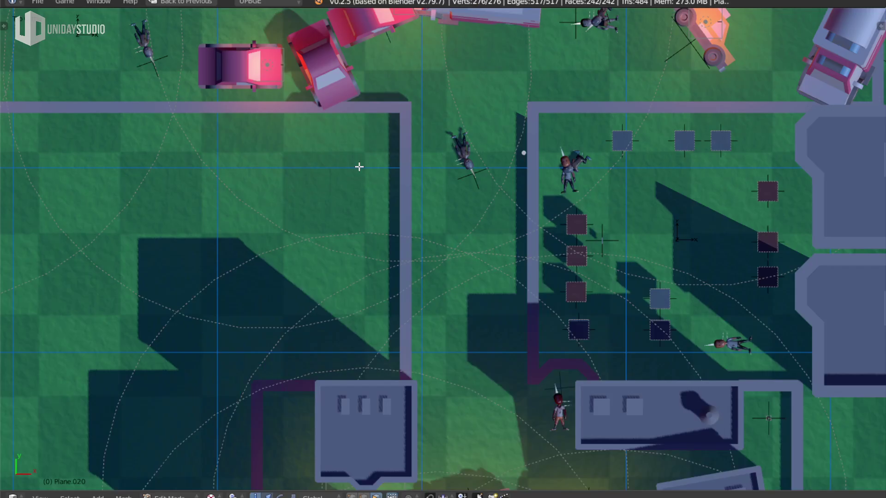
{"action": "key", "text": "alt+z"}
{"action": "scroll", "coordinate": [589, 269], "scroll_direction": "down", "scroll_amount": 2}
{"action": "scroll", "coordinate": [589, 269], "scroll_direction": "up", "scroll_amount": 1}
{"action": "scroll", "coordinate": [589, 268], "scroll_direction": "up", "scroll_amount": 1}
{"action": "scroll", "coordinate": [589, 269], "scroll_direction": "down", "scroll_amount": 5}
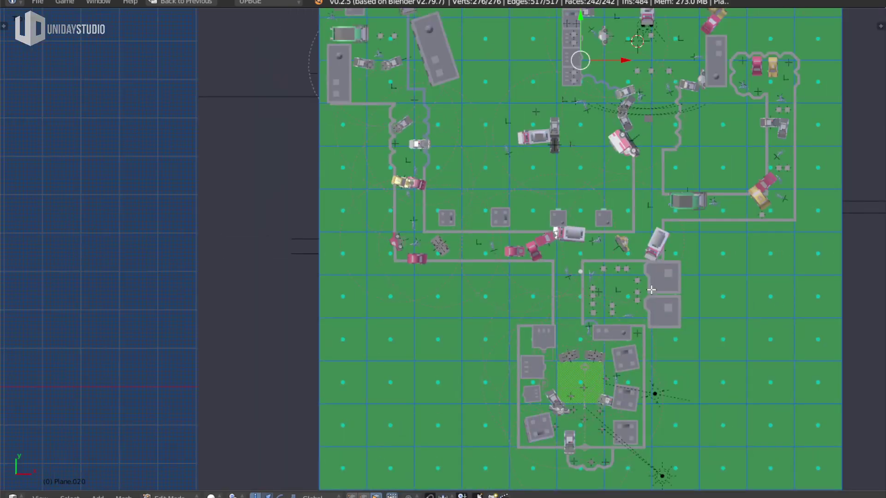
{"action": "middle_click_drag", "start_coordinate": [651, 298], "coordinate": [539, 212], "text": "shift"}
{"action": "key", "text": "alt+z"}
Rename the material GroundGreen and add a second slot holding GroundGreen
{"action": "key", "text": "ctrl+Up"}
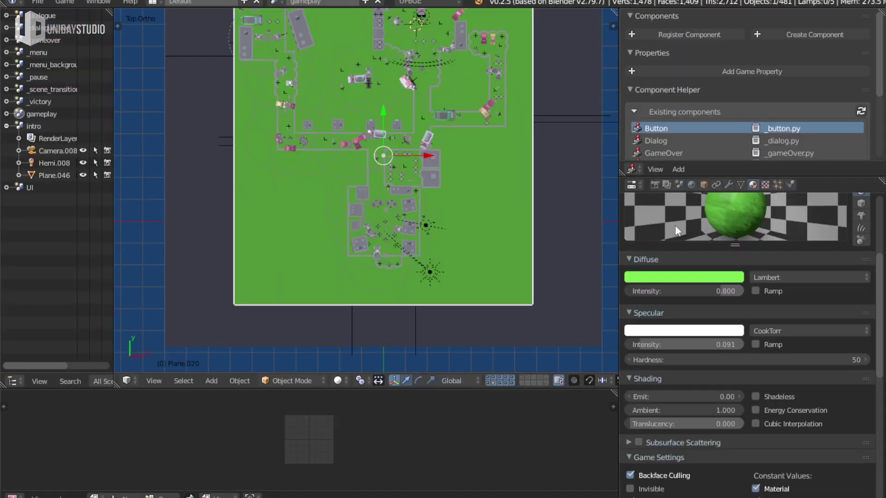
{"action": "left_click", "coordinate": [685, 266]}
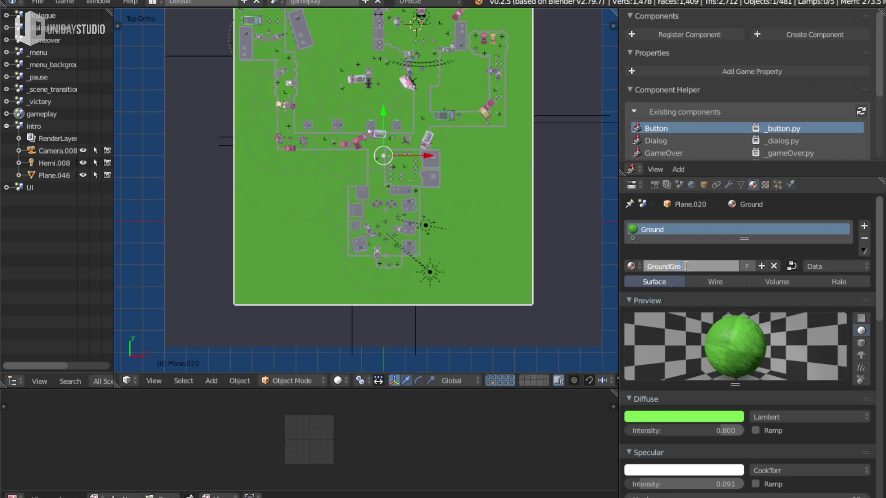
{"action": "key", "text": "Return"}
{"action": "left_click", "coordinate": [864, 226]}
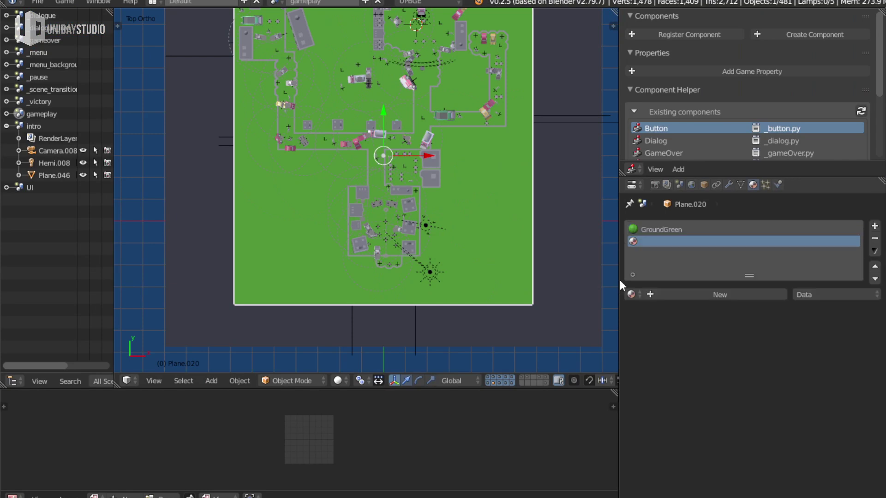
{"action": "left_click", "coordinate": [630, 293]}
{"action": "type", "text": "gro"}
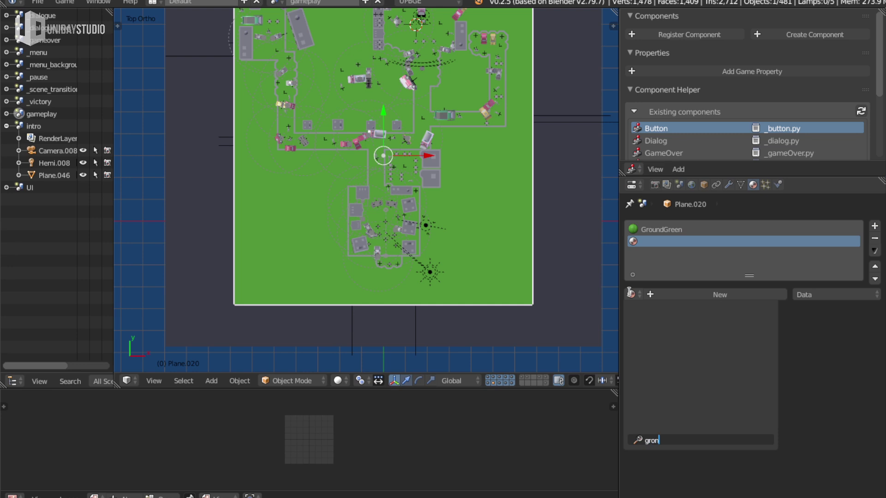
{"action": "key", "text": "Return"}
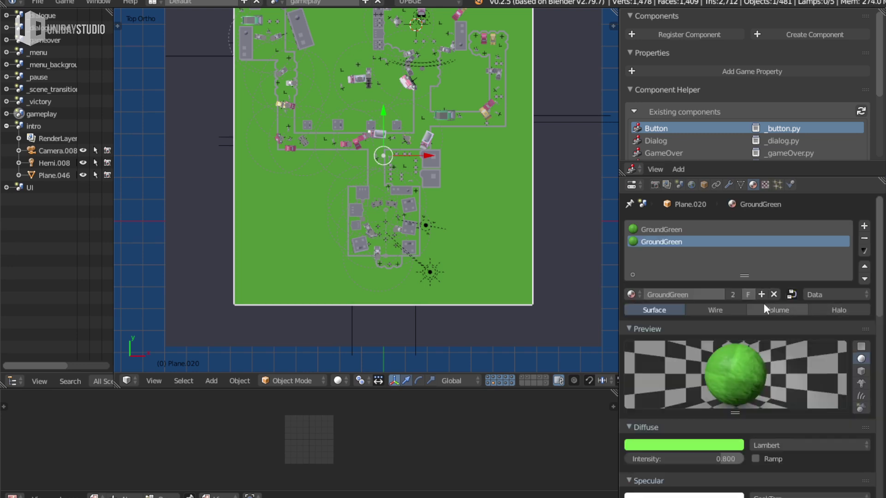
Rename the copy GroundGrey and give it a pale blue-grey diffuse (0.521, 0.800, 0.800)
{"action": "left_click", "coordinate": [684, 294]}
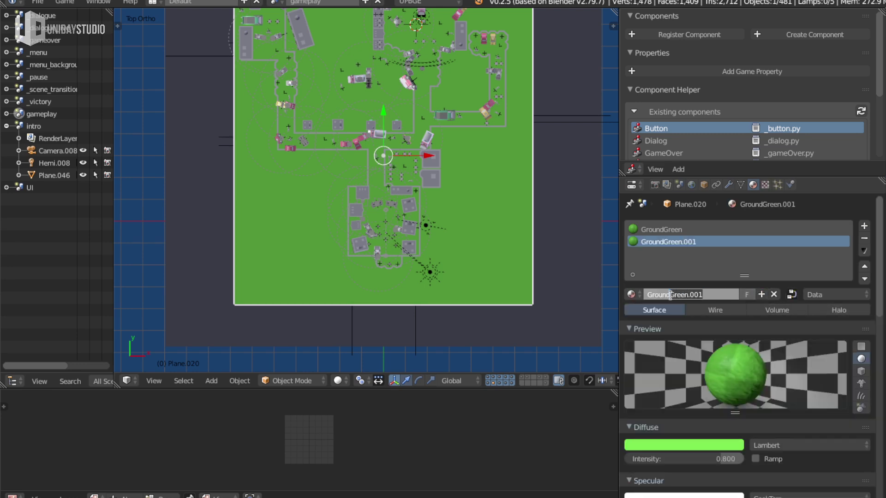
{"action": "type", "text": "ey"}
{"action": "key", "text": "Return"}
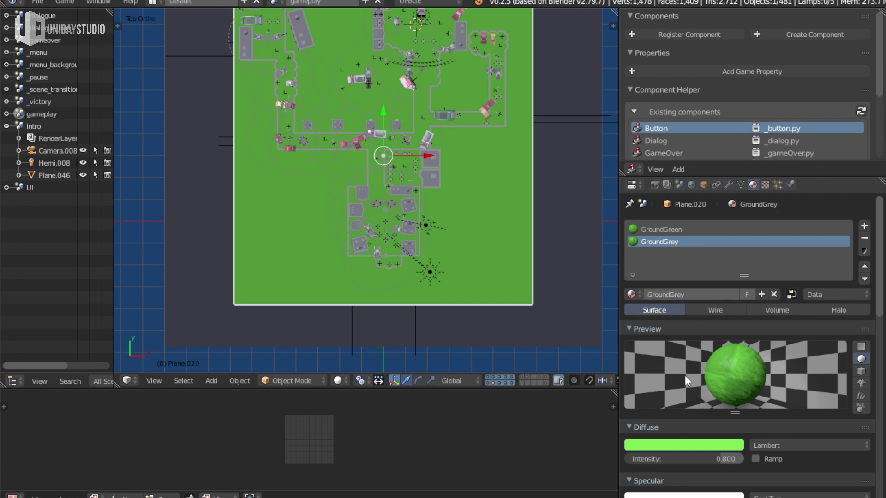
{"action": "left_click", "coordinate": [691, 447]}
{"action": "left_click", "coordinate": [674, 324]}
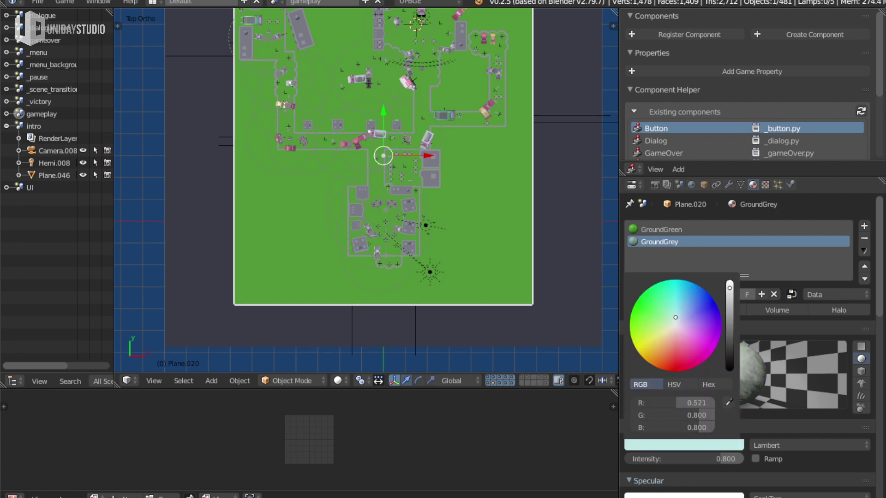
{"action": "key", "text": "Tab"}
{"action": "scroll", "coordinate": [381, 206], "scroll_direction": "up", "scroll_amount": 3}
Paint-select the ground faces along the map's bottom, left and right edges
{"action": "scroll", "coordinate": [297, 289], "scroll_direction": "down", "scroll_amount": 2}
{"action": "right_click", "coordinate": [320, 254]}
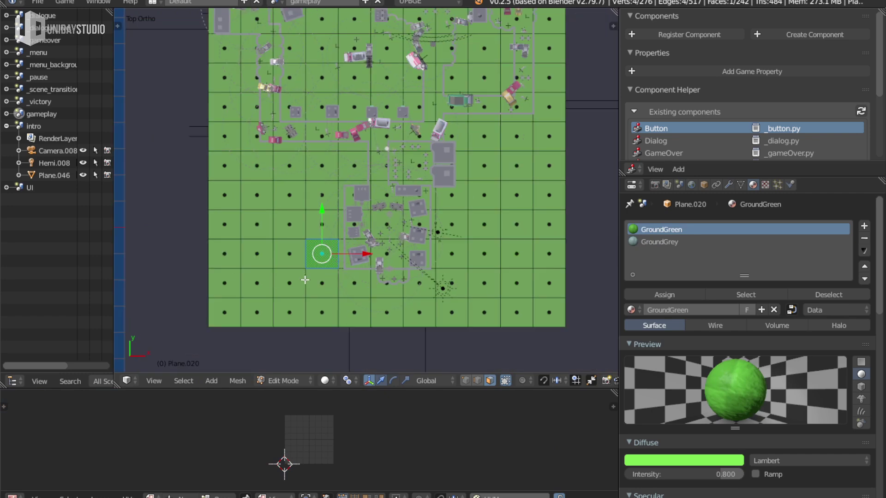
{"action": "key", "text": "c"}
{"action": "mouse_move", "coordinate": [296, 313]}
{"action": "left_mouse_down"}
{"action": "mouse_move", "coordinate": [435, 310]}
{"action": "mouse_move", "coordinate": [491, 296]}
{"action": "mouse_move", "coordinate": [476, 237]}
{"action": "mouse_move", "coordinate": [537, 242]}
{"action": "mouse_move", "coordinate": [480, 158]}
{"action": "left_mouse_up"}
{"action": "mouse_move", "coordinate": [308, 185]}
{"action": "left_mouse_down"}
{"action": "mouse_move", "coordinate": [293, 198]}
{"action": "mouse_move", "coordinate": [251, 292]}
{"action": "mouse_move", "coordinate": [230, 199]}
{"action": "left_mouse_up"}
{"action": "right_click", "coordinate": [230, 200]}
{"action": "middle_click_drag", "start_coordinate": [221, 137], "coordinate": [183, 254], "text": "shift"}
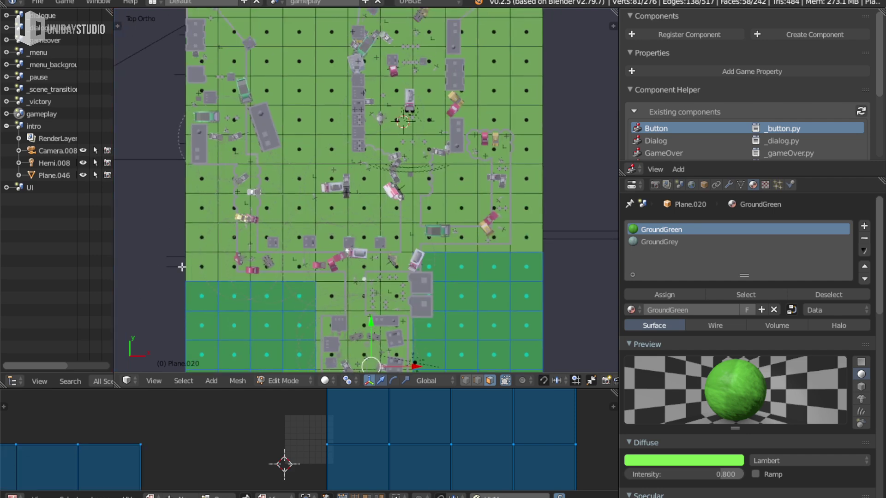
{"action": "key", "text": "c"}
{"action": "left_click_drag", "start_coordinate": [178, 249], "coordinate": [189, 203]}
{"action": "right_click", "coordinate": [189, 203]}
{"action": "key", "text": "c"}
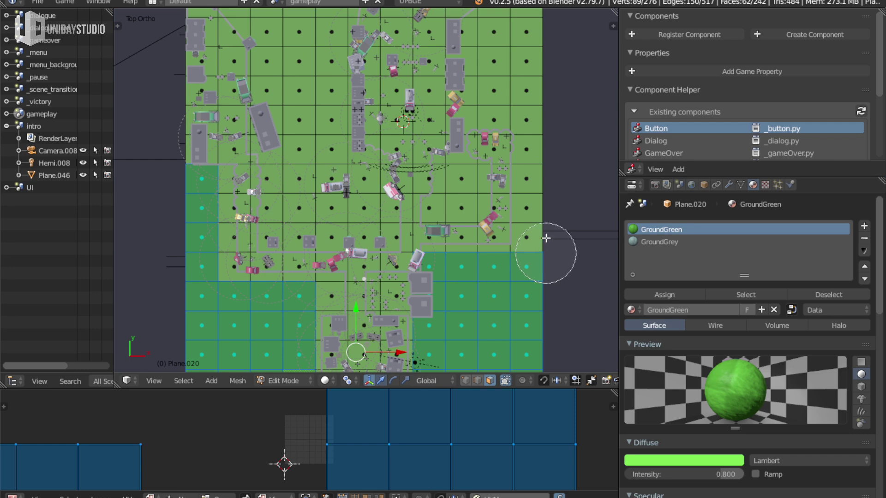
{"action": "left_click_drag", "start_coordinate": [544, 242], "coordinate": [544, 95]}
{"action": "right_click", "coordinate": [544, 95]}
Add more right-side faces and the faces along the top edge to the selection
{"action": "middle_click_drag", "start_coordinate": [525, 97], "coordinate": [447, 237], "text": "shift"}
{"action": "key", "text": "c"}
{"action": "left_click_drag", "start_coordinate": [447, 238], "coordinate": [471, 166]}
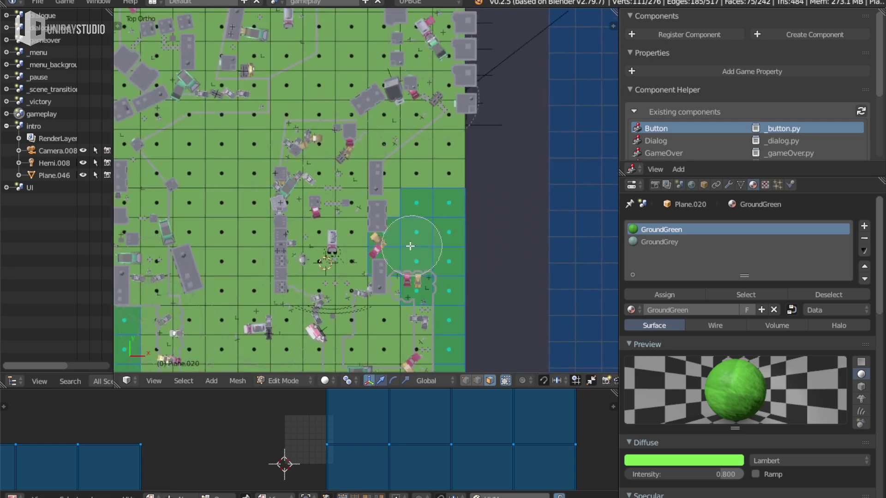
{"action": "right_click", "coordinate": [471, 166]}
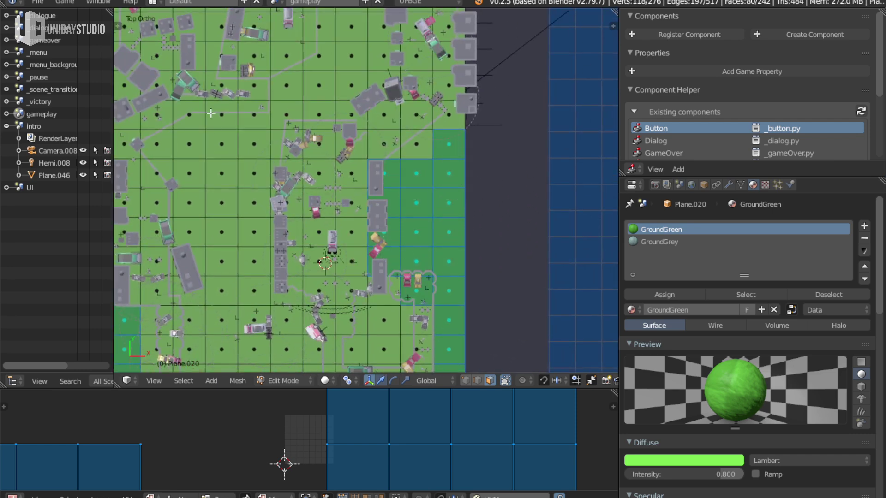
{"action": "middle_click_drag", "start_coordinate": [219, 115], "coordinate": [335, 276], "text": "shift"}
{"action": "middle_click_drag", "start_coordinate": [387, 205], "coordinate": [348, 197], "text": "shift"}
{"action": "key", "text": "c"}
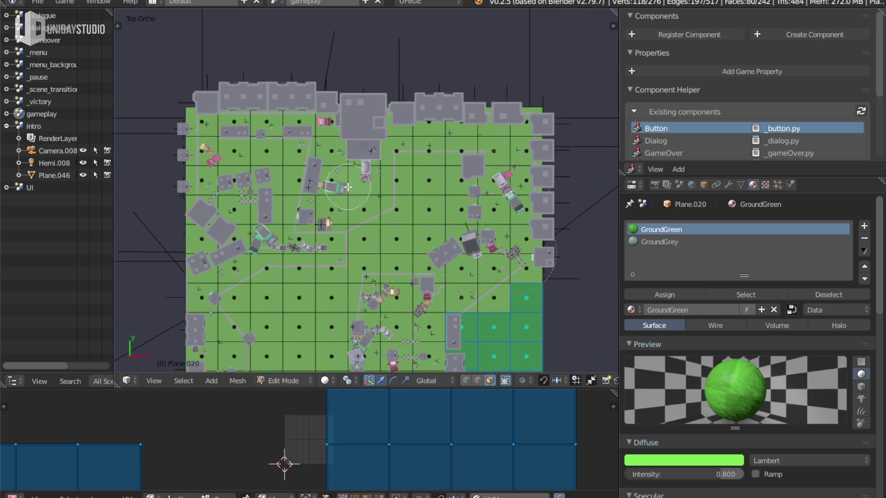
{"action": "mouse_move", "coordinate": [355, 210]}
{"action": "left_mouse_down"}
{"action": "mouse_move", "coordinate": [363, 111]}
{"action": "mouse_move", "coordinate": [549, 294]}
{"action": "left_mouse_up"}
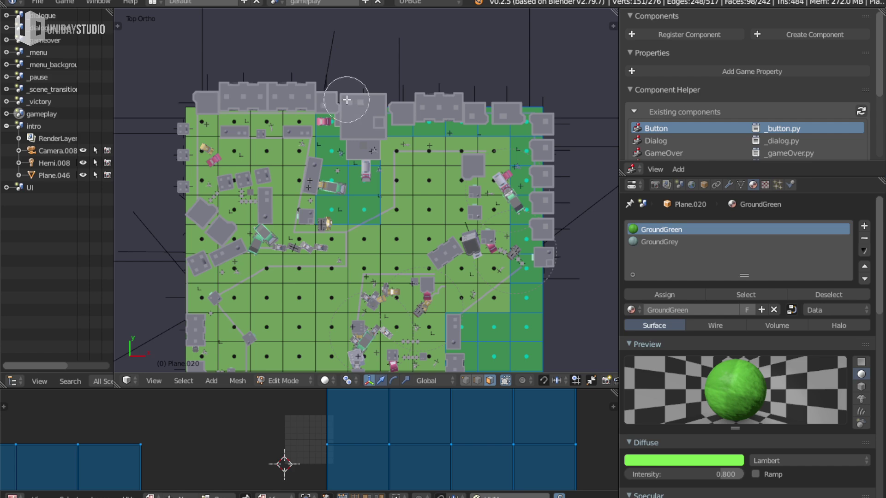
Add the remaining left-column faces and deselect stray grass faces
{"action": "left_click_drag", "start_coordinate": [178, 110], "coordinate": [223, 256]}
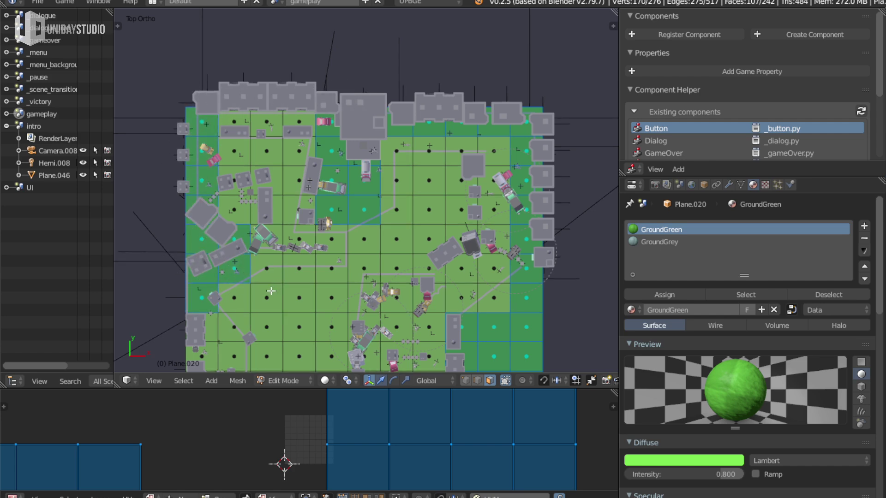
{"action": "scroll", "coordinate": [213, 217], "scroll_direction": "down", "scroll_amount": 5}
{"action": "left_click_drag", "start_coordinate": [206, 180], "coordinate": [240, 213]}
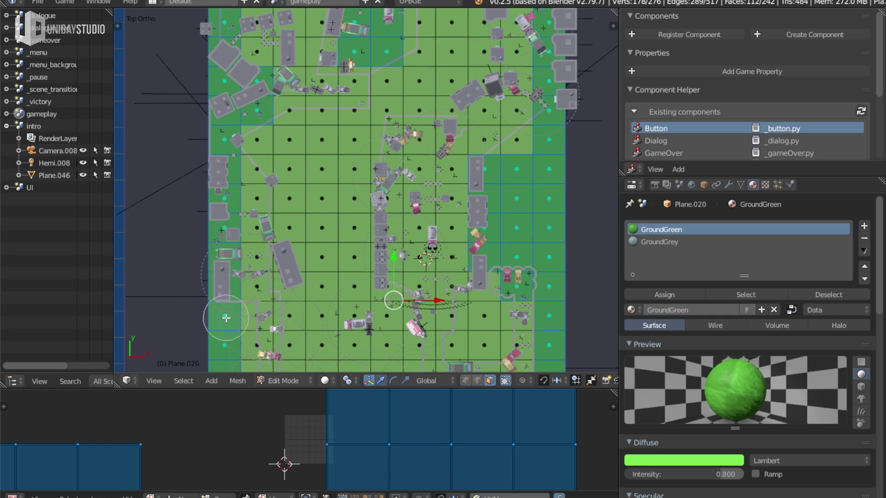
{"action": "key", "text": "Escape"}
{"action": "scroll", "coordinate": [302, 207], "scroll_direction": "down", "scroll_amount": 3, "text": "shift"}
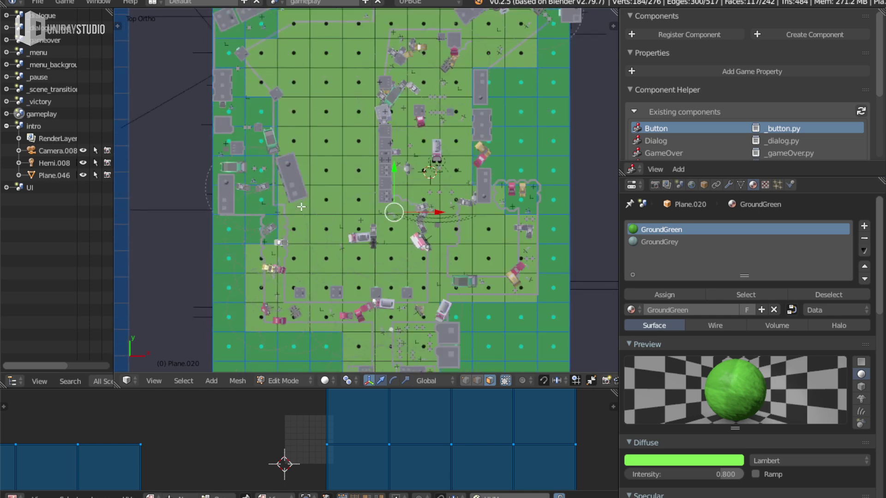
{"action": "key", "text": "c"}
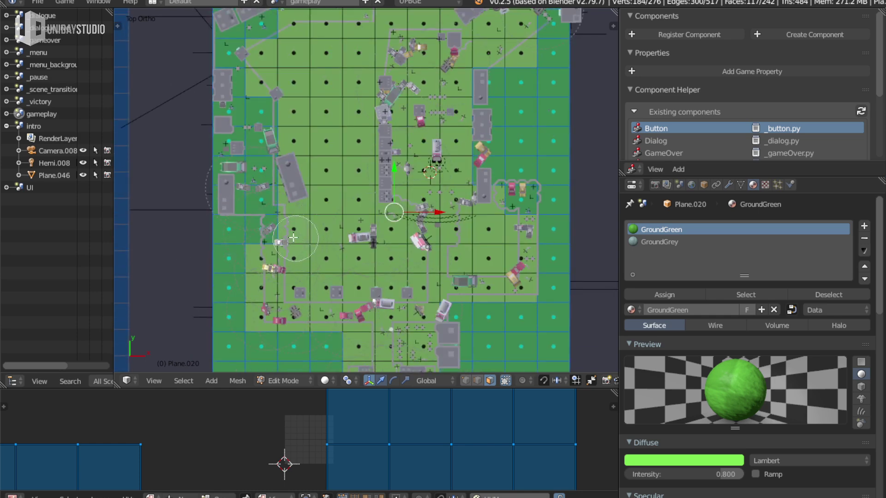
{"action": "middle_click_drag", "start_coordinate": [265, 249], "coordinate": [284, 144]}
{"action": "key", "text": "Escape"}
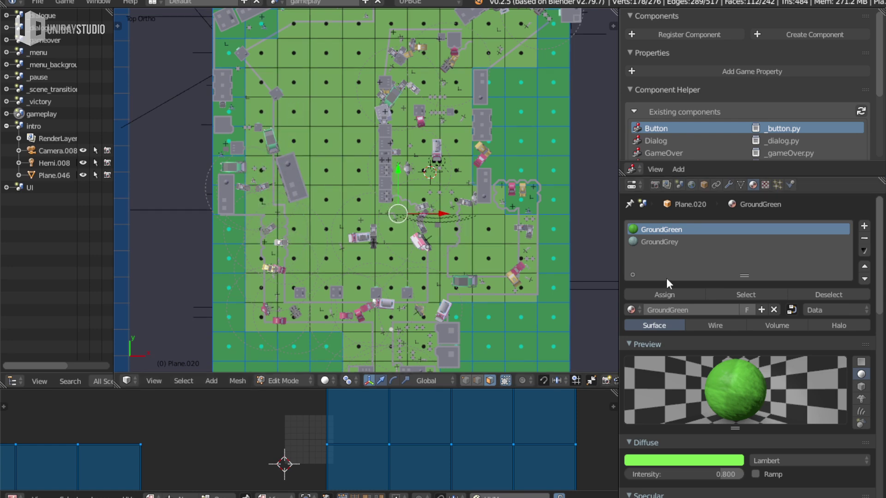
Assign GroundGrey to the selected edge faces and check the result in perspective
{"action": "left_click", "coordinate": [660, 242]}
{"action": "left_click", "coordinate": [664, 294]}
{"action": "key", "text": "Tab"}
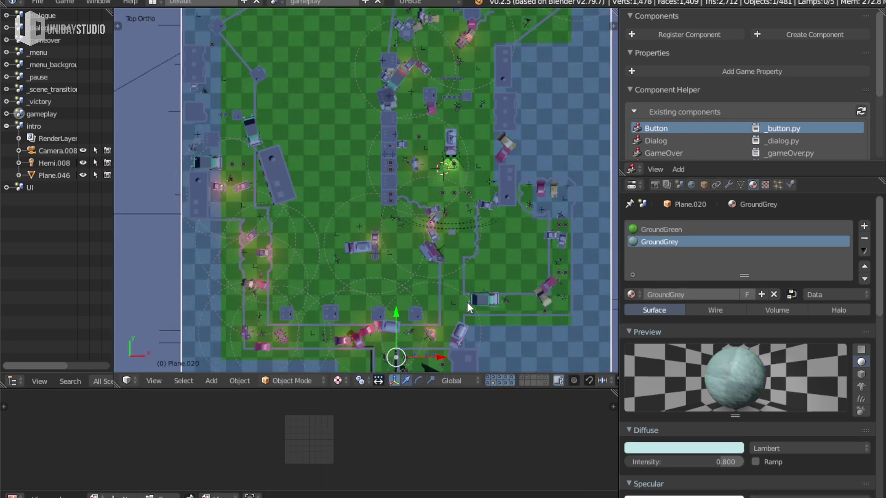
{"action": "middle_click_drag", "start_coordinate": [466, 302], "coordinate": [408, 224]}
{"action": "scroll", "coordinate": [425, 215], "scroll_direction": "up", "scroll_amount": 3}
{"action": "key", "text": "KP_5"}
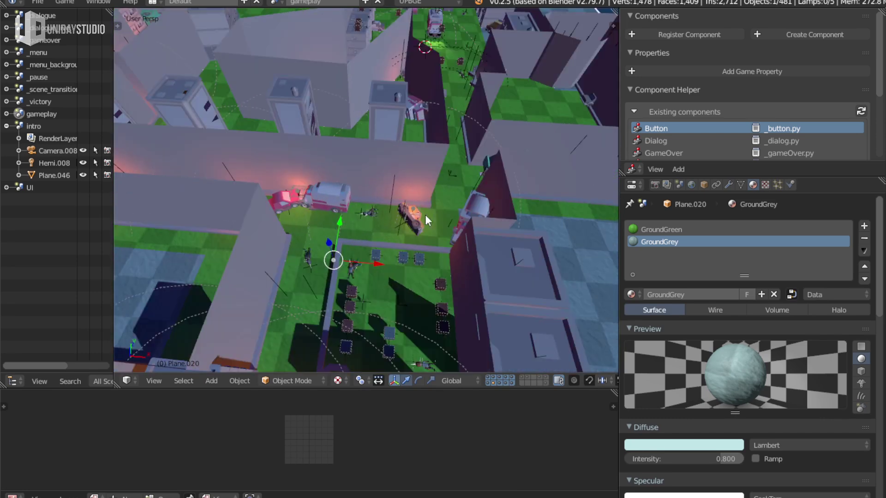
Save the project, then edit the ground plane from an orthographic top view
{"action": "key", "text": "ctrl+s"}
{"action": "key", "text": "Return"}
{"action": "scroll", "coordinate": [397, 298], "scroll_direction": "up", "scroll_amount": 3}
{"action": "middle_click_drag", "start_coordinate": [402, 295], "coordinate": [406, 159]}
{"action": "key", "text": "KP_7"}
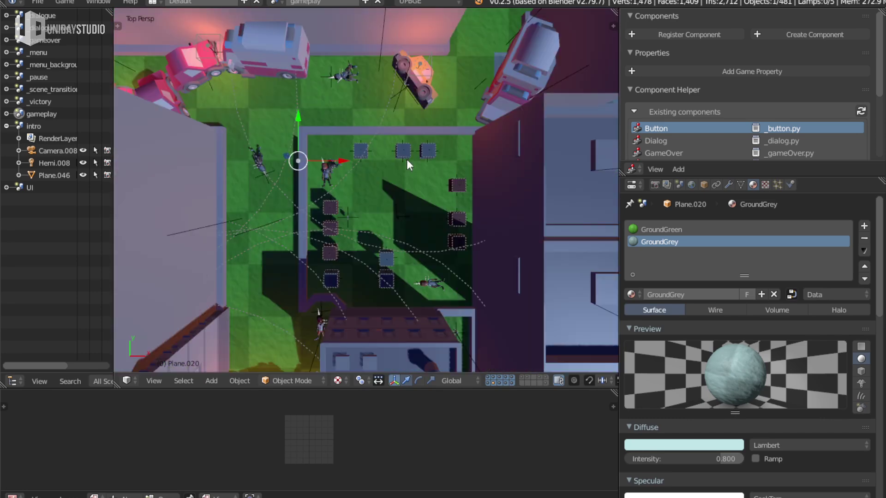
{"action": "key", "text": "KP_5"}
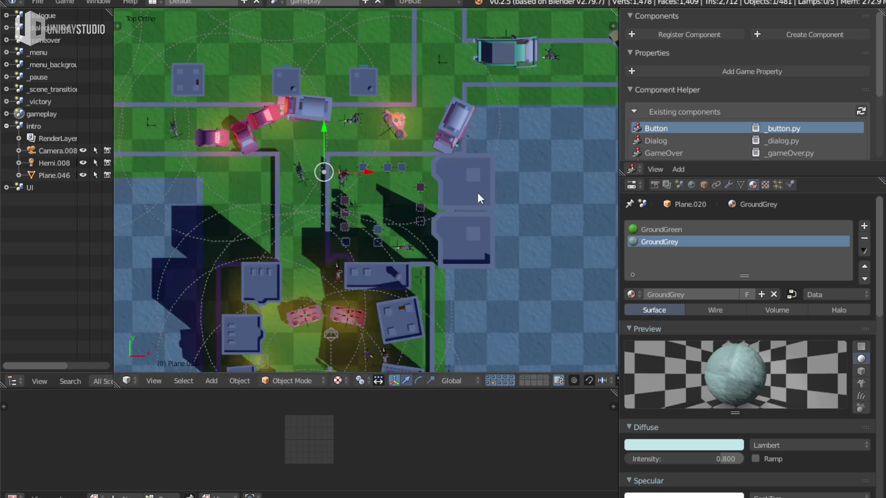
{"action": "key", "text": "Tab"}
{"action": "scroll", "coordinate": [327, 121], "scroll_direction": "up", "scroll_amount": 3}
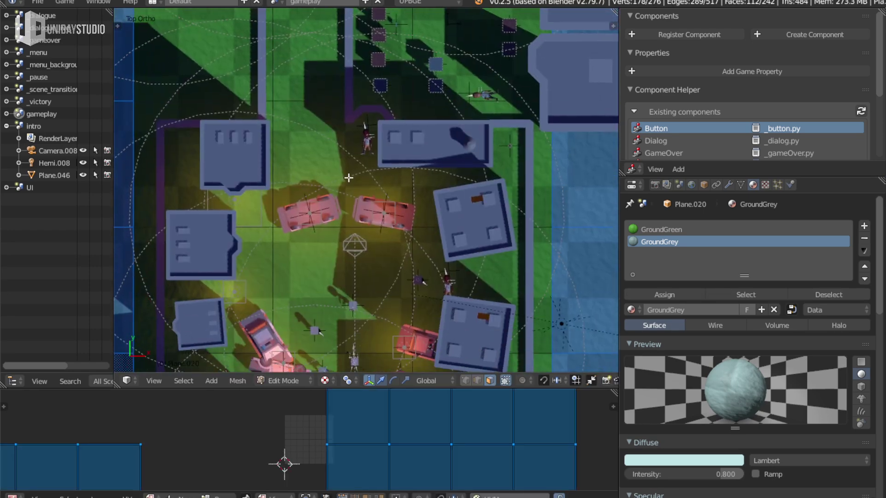
Clear the face selection and try a knife cut beside the buildings, then cancel it
{"action": "middle_click_drag", "start_coordinate": [288, 185], "coordinate": [406, 185], "text": "shift"}
{"action": "right_click", "coordinate": [360, 184]}
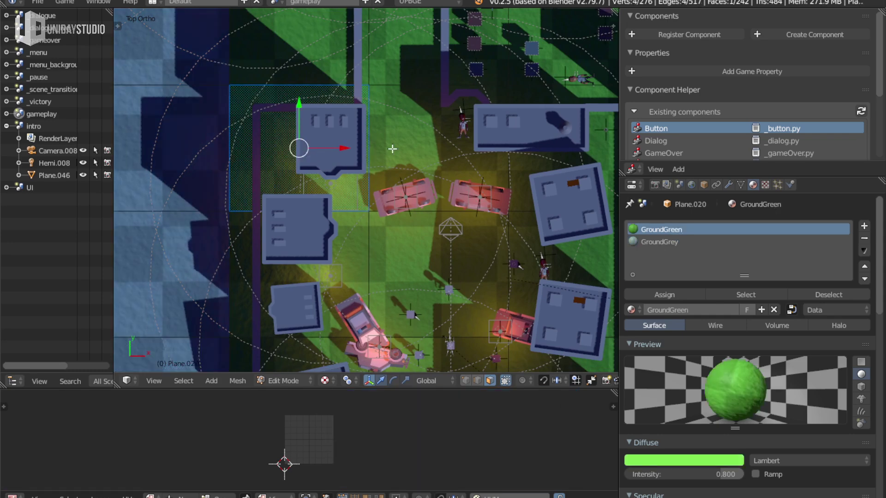
{"action": "scroll", "coordinate": [406, 185], "scroll_direction": "up", "scroll_amount": 1}
{"action": "scroll", "coordinate": [405, 185], "scroll_direction": "up", "scroll_amount": 1}
{"action": "key", "text": "a"}
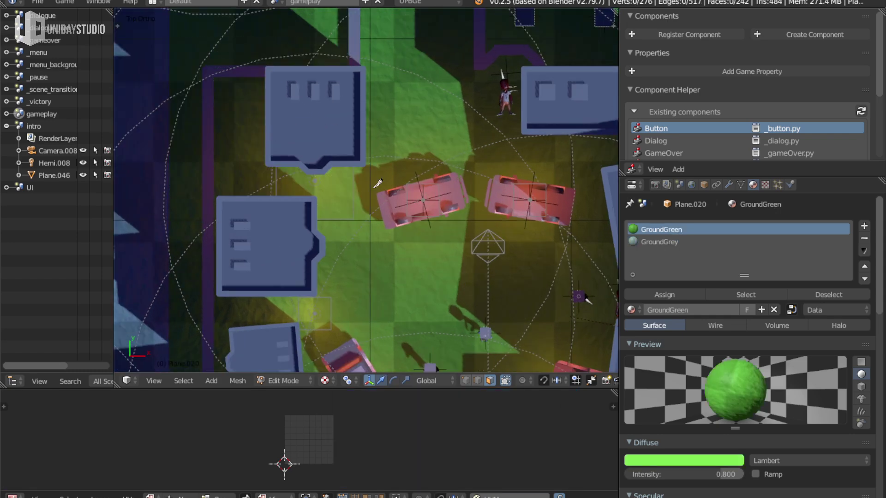
{"action": "key", "text": "k"}
{"action": "left_click", "coordinate": [370, 174]}
{"action": "left_click", "coordinate": [330, 221]}
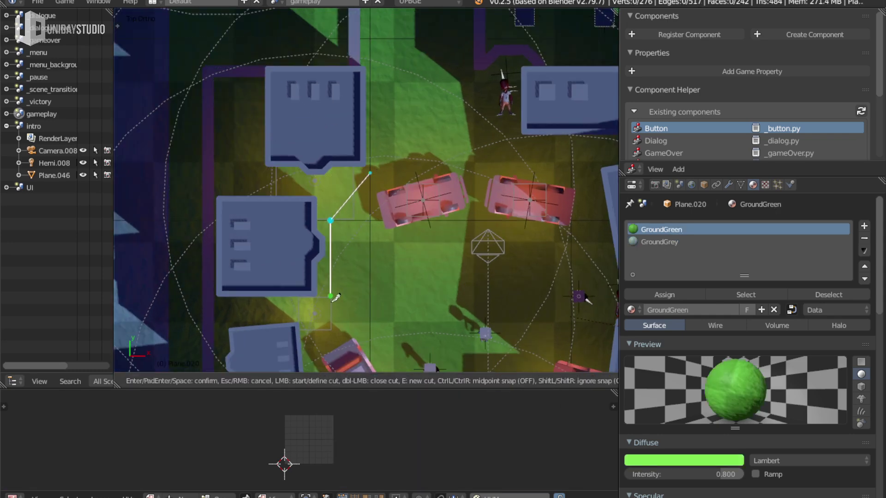
{"action": "middle_click_drag", "start_coordinate": [330, 296], "coordinate": [289, 159], "text": "shift"}
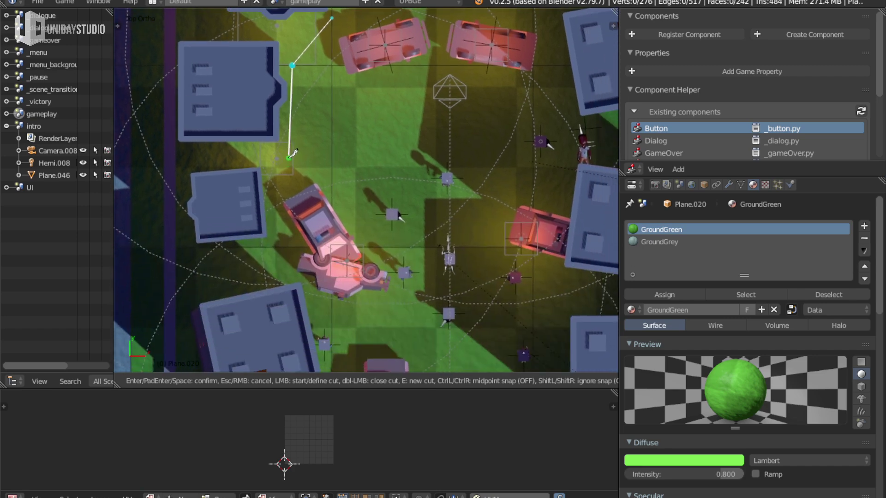
{"action": "left_click", "coordinate": [289, 158]}
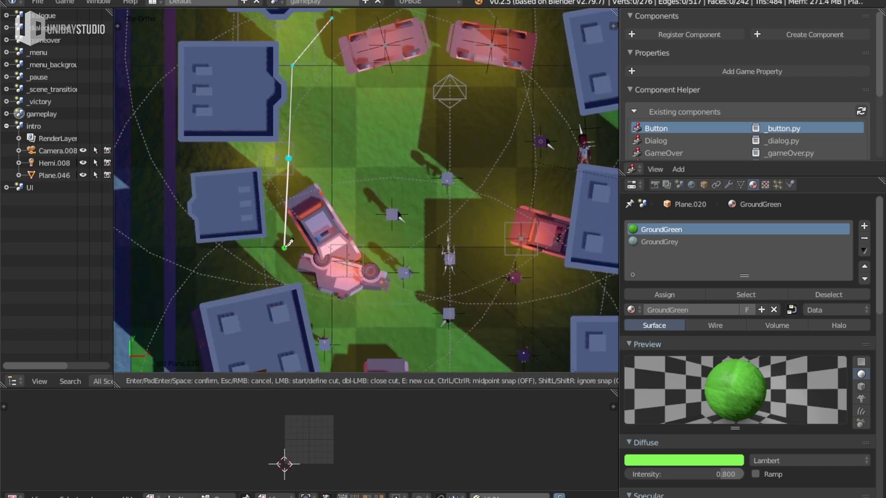
{"action": "key", "text": "Return"}
Knife-cut the ground from its top edge down along the central building's side
{"action": "key", "text": "k"}
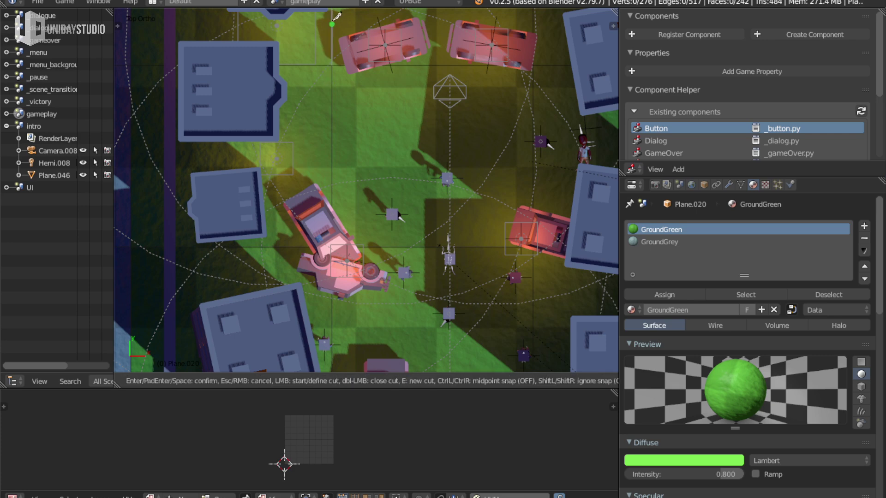
{"action": "left_click", "coordinate": [332, 18]}
{"action": "left_click", "coordinate": [289, 65]}
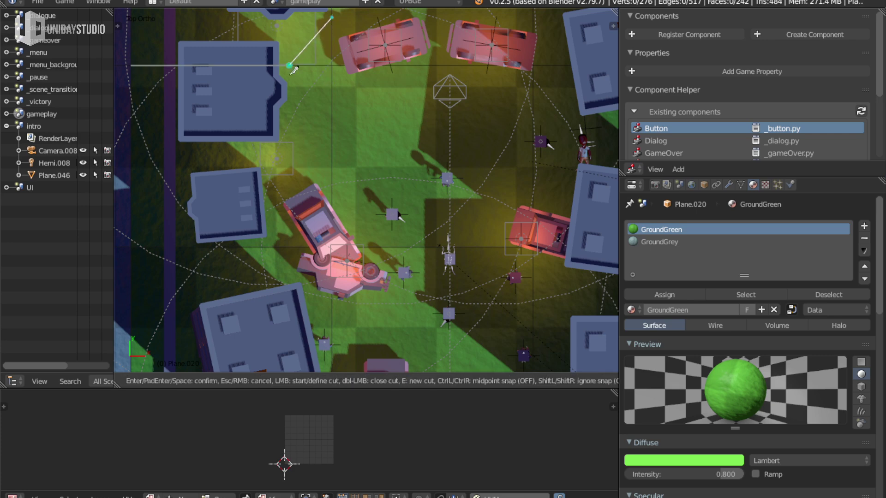
{"action": "left_click", "coordinate": [288, 247]}
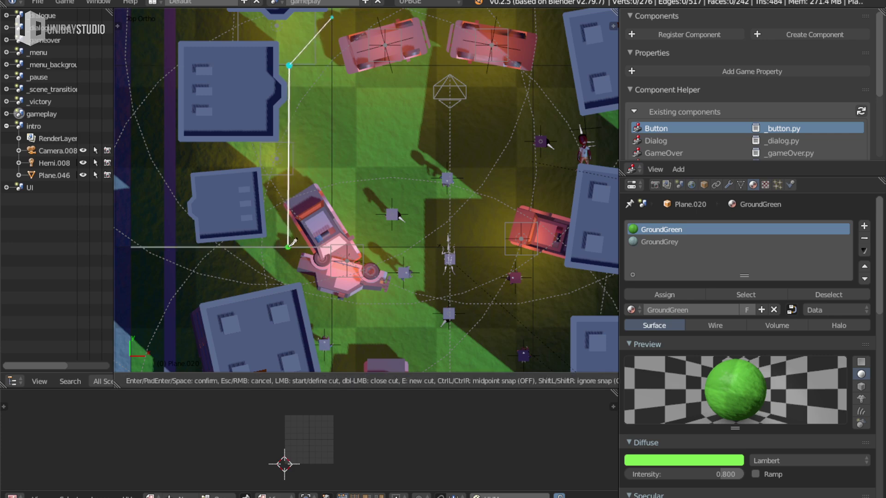
{"action": "left_click", "coordinate": [331, 327]}
{"action": "key", "text": "Return"}
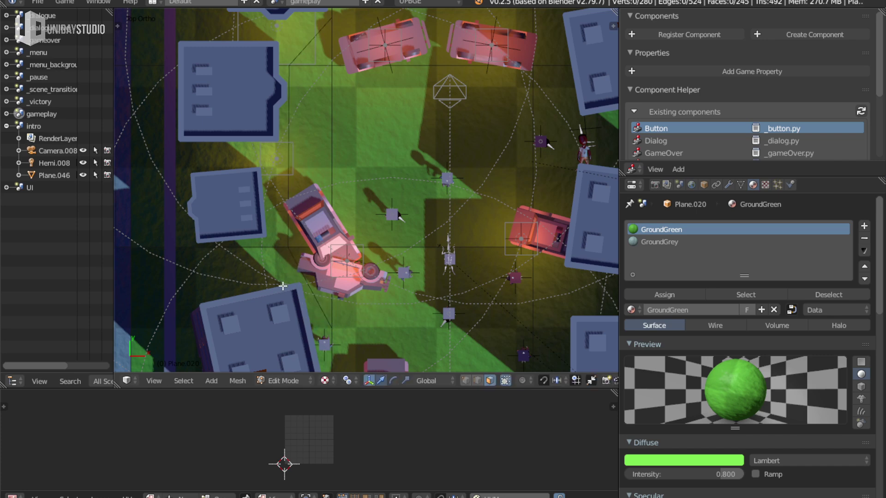
Assign GroundGrey to the three faces beside the new cut
{"action": "scroll", "coordinate": [283, 286], "scroll_direction": "down", "scroll_amount": 3}
{"action": "left_click", "coordinate": [296, 276]}
{"action": "left_click", "coordinate": [296, 152], "text": "shift"}
{"action": "left_click", "coordinate": [321, 55], "text": "shift"}
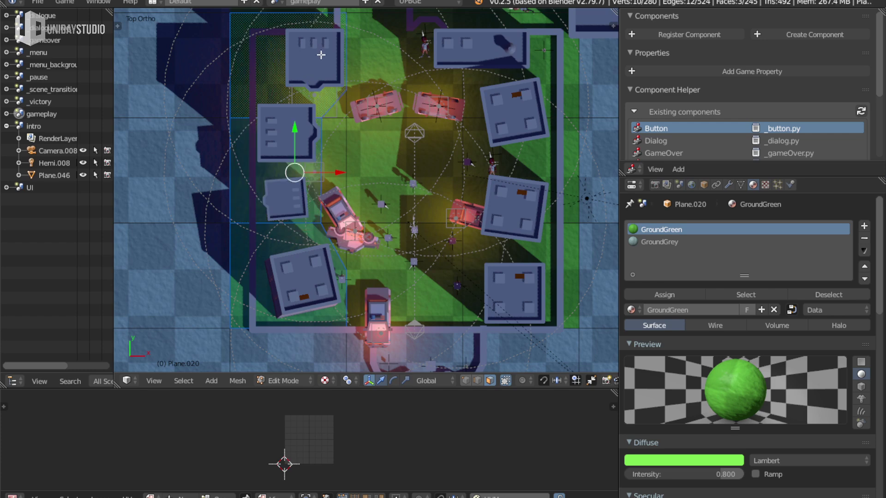
{"action": "left_click", "coordinate": [660, 241]}
{"action": "left_click", "coordinate": [664, 295]}
{"action": "key", "text": "Tab"}
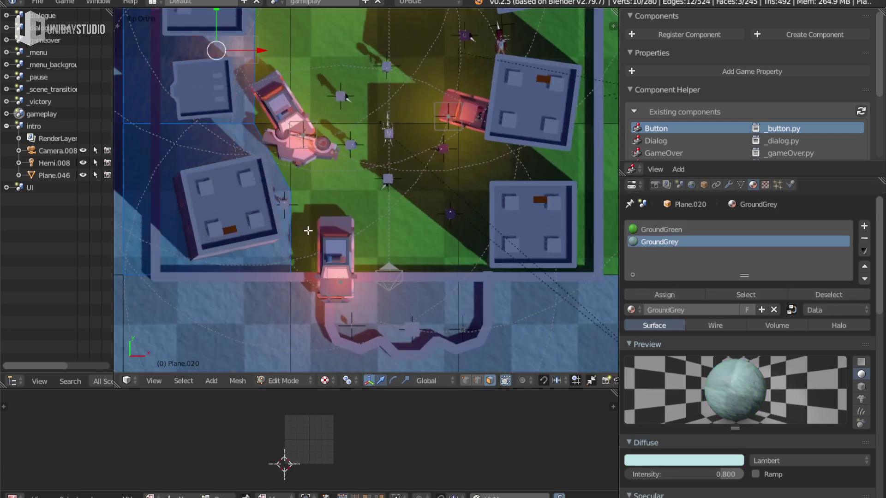
Assign GroundGrey to grass faces below and right of the buildings
{"action": "left_click", "coordinate": [355, 249]}
{"action": "middle_click_drag", "start_coordinate": [483, 227], "coordinate": [447, 329], "text": "shift"}
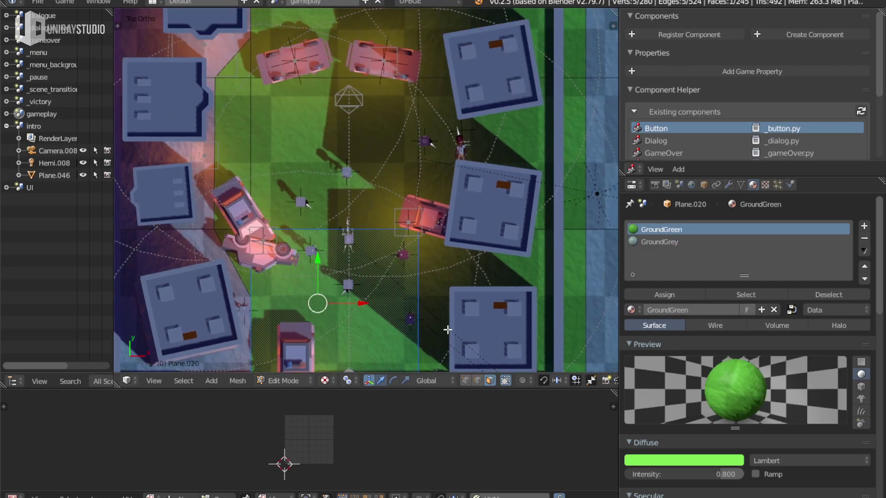
{"action": "left_click", "coordinate": [442, 294]}
{"action": "middle_click_drag", "start_coordinate": [445, 197], "coordinate": [436, 234], "text": "shift"}
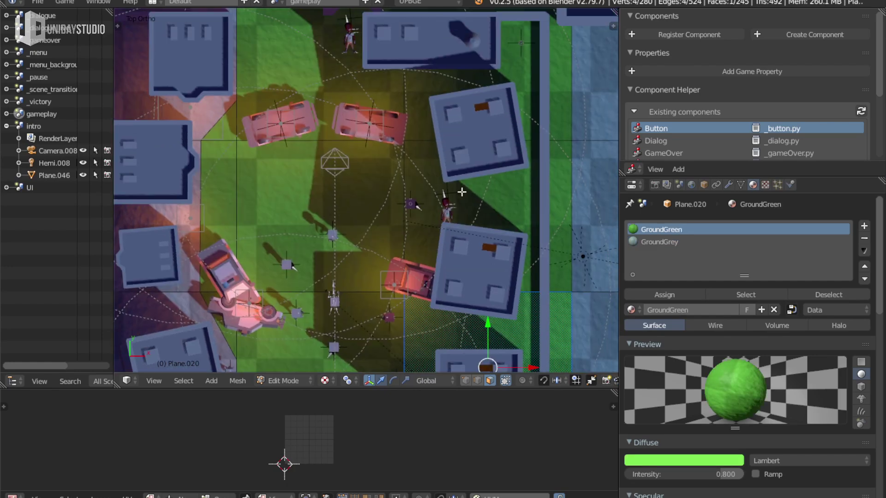
{"action": "middle_click_drag", "start_coordinate": [462, 192], "coordinate": [468, 261], "text": "shift"}
{"action": "left_click", "coordinate": [469, 254], "text": "shift"}
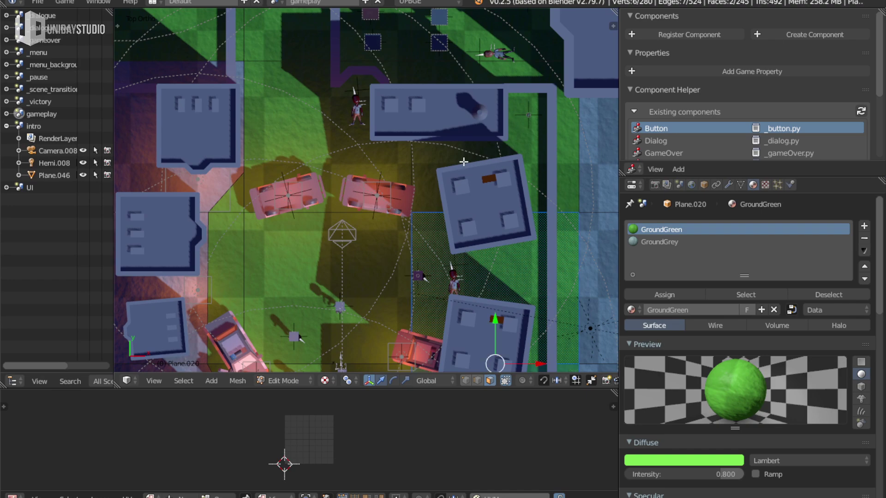
{"action": "left_click", "coordinate": [464, 161], "text": "shift"}
{"action": "left_click", "coordinate": [662, 243]}
{"action": "left_click", "coordinate": [666, 294]}
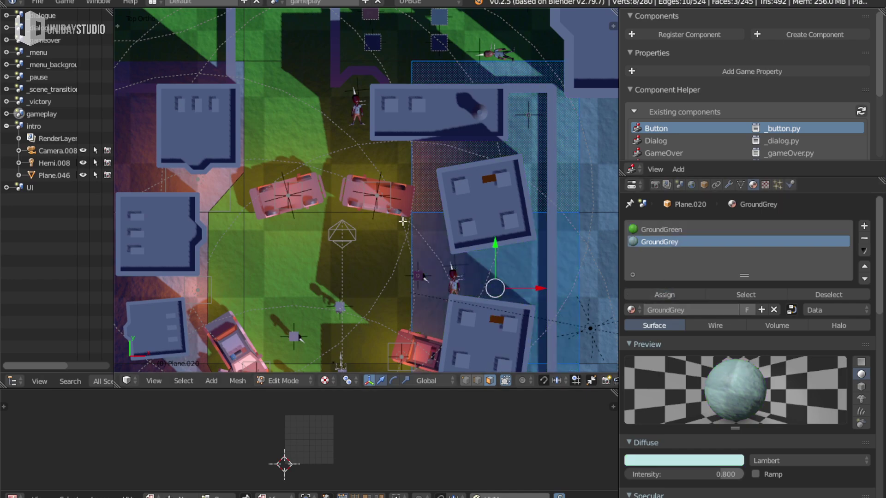
Knife another cut from the grey area's edge up toward the upper street
{"action": "scroll", "coordinate": [333, 114], "scroll_direction": "up", "scroll_amount": 3}
{"action": "scroll", "coordinate": [340, 179], "scroll_direction": "down", "scroll_amount": 4}
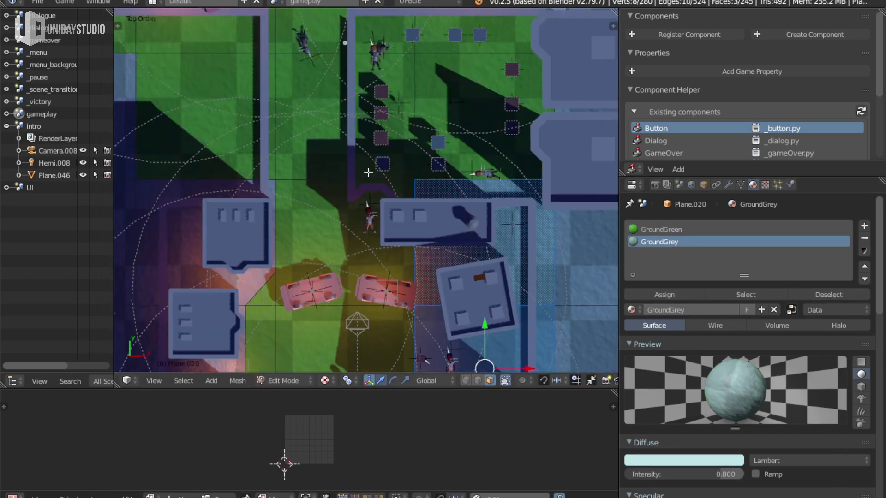
{"action": "middle_click_drag", "start_coordinate": [367, 118], "coordinate": [369, 186], "text": "shift"}
{"action": "scroll", "coordinate": [370, 186], "scroll_direction": "up", "scroll_amount": 1}
{"action": "key", "text": "k"}
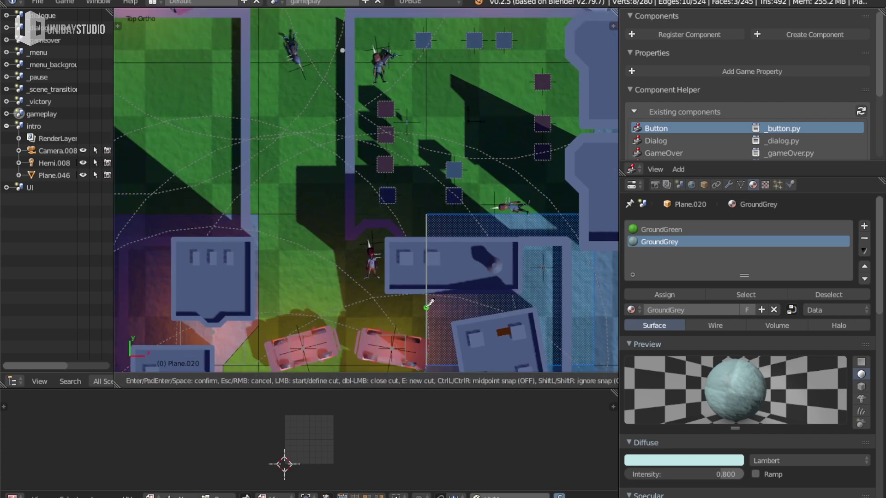
{"action": "left_click", "coordinate": [425, 310]}
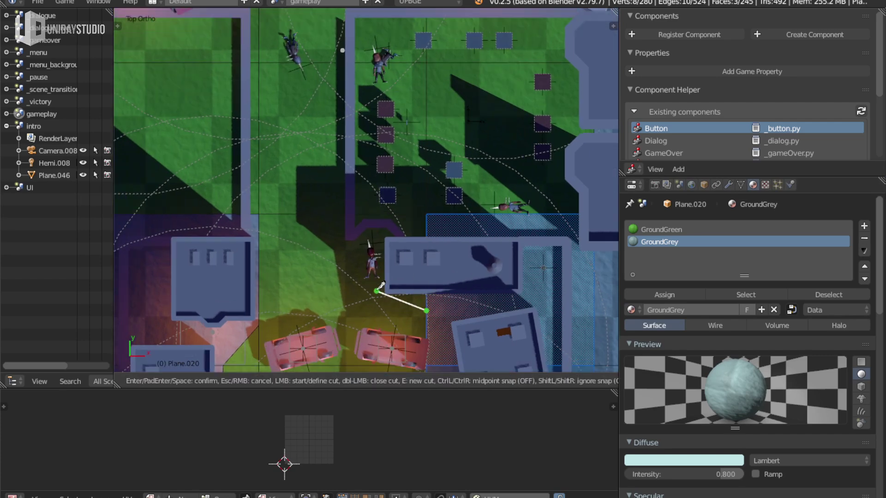
{"action": "left_click", "coordinate": [343, 282]}
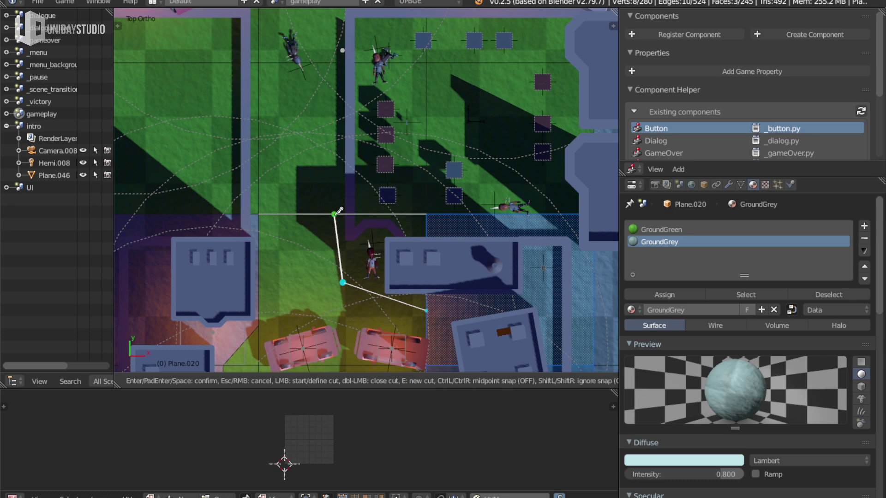
{"action": "left_click", "coordinate": [334, 213]}
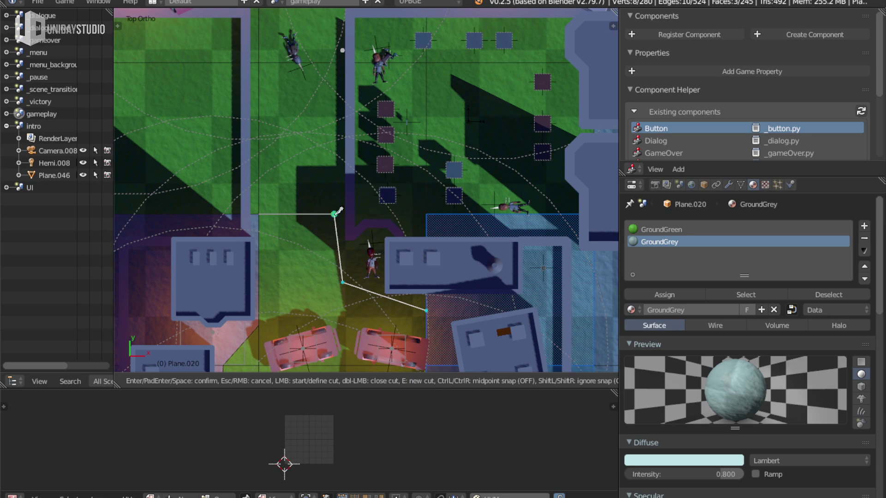
{"action": "left_click", "coordinate": [340, 56]}
{"action": "key", "text": "Return"}
{"action": "scroll", "coordinate": [340, 138], "scroll_direction": "down", "scroll_amount": 1}
Knife-cut a three-point line into the ground near the upper street
{"action": "middle_click_drag", "start_coordinate": [327, 82], "coordinate": [393, 205], "text": "shift"}
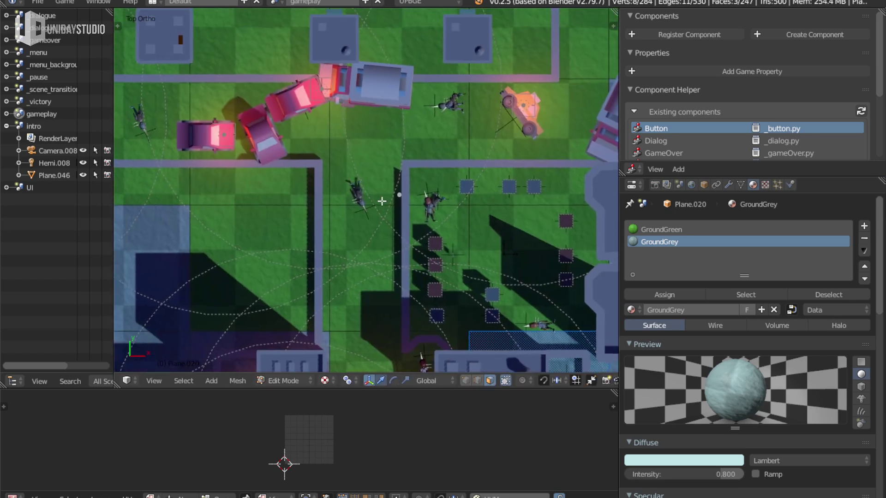
{"action": "scroll", "coordinate": [392, 206], "scroll_direction": "up", "scroll_amount": 1}
{"action": "key", "text": "k"}
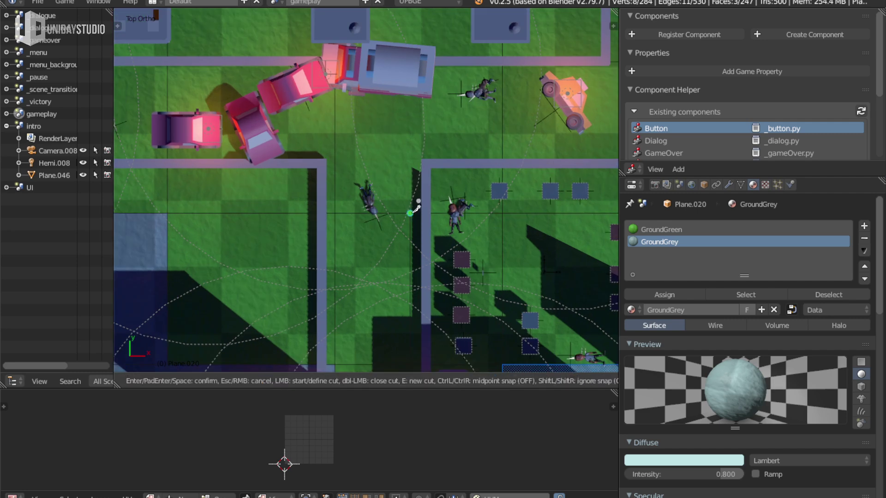
{"action": "left_click", "coordinate": [410, 213]}
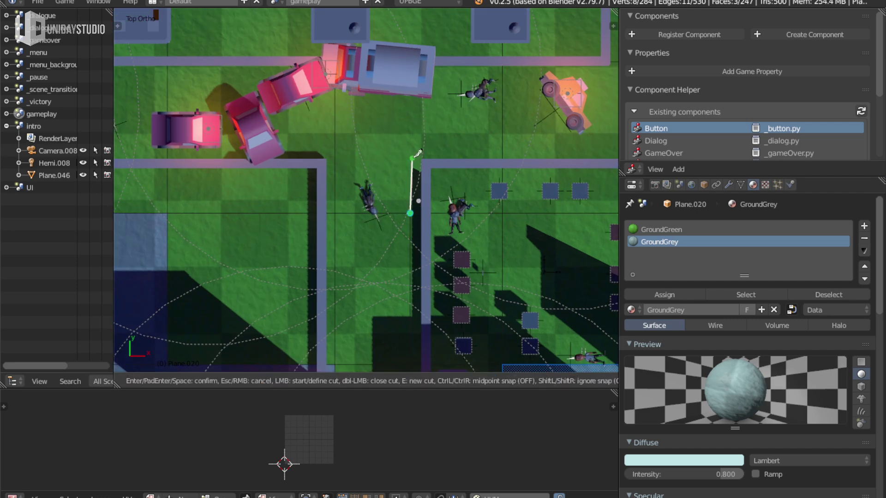
{"action": "left_click", "coordinate": [437, 146]}
{"action": "left_click", "coordinate": [504, 147]}
{"action": "key", "text": "Return"}
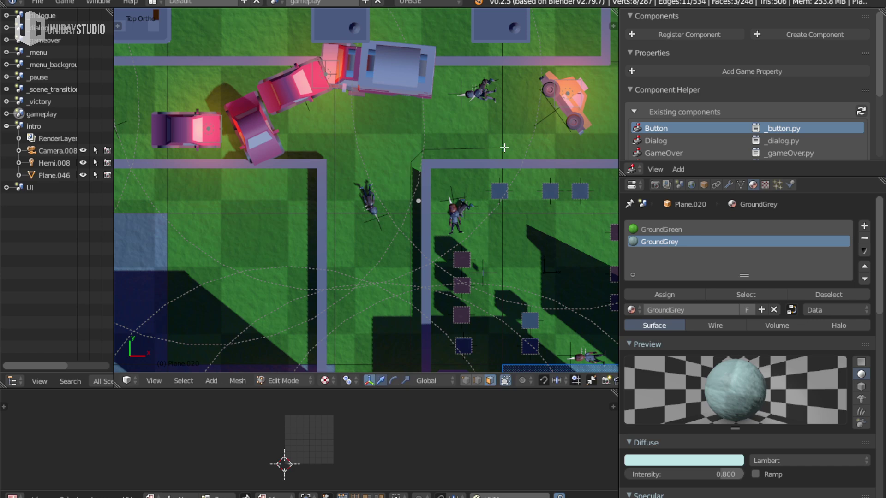
Knife-cut a second line from the street's vertical edge past the pink car to the top edge
{"action": "middle_click_drag", "start_coordinate": [288, 149], "coordinate": [346, 179], "text": "shift"}
{"action": "key", "text": "k"}
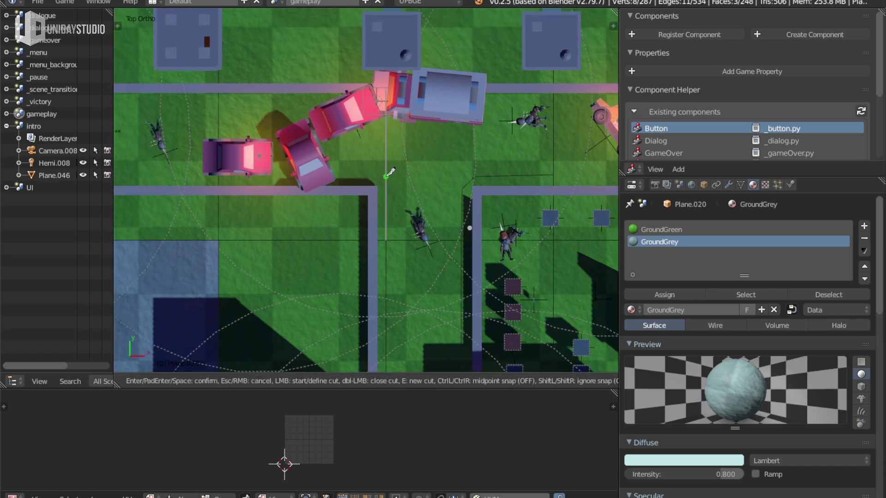
{"action": "left_click", "coordinate": [386, 176]}
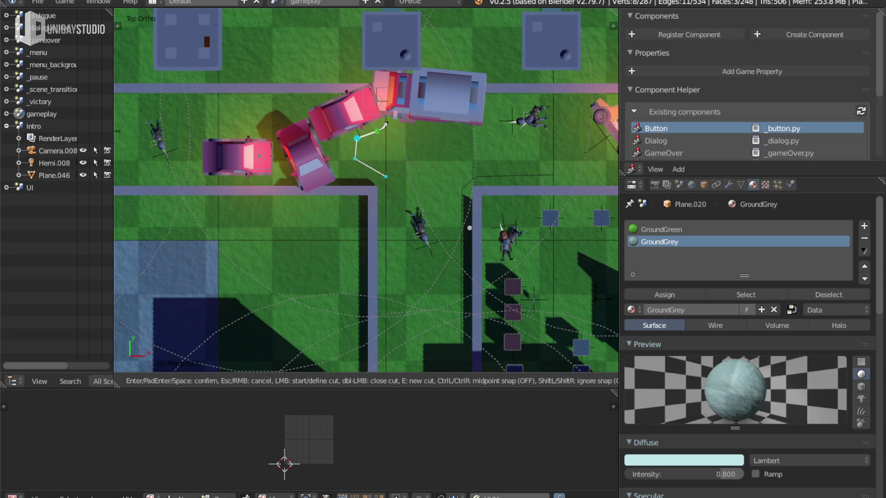
{"action": "left_click", "coordinate": [386, 131]}
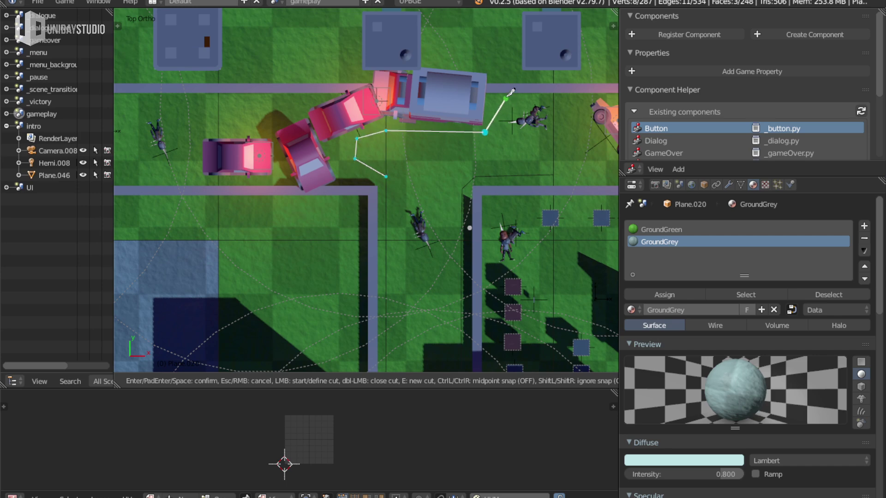
{"action": "left_click", "coordinate": [506, 88]}
{"action": "key", "text": "Return"}
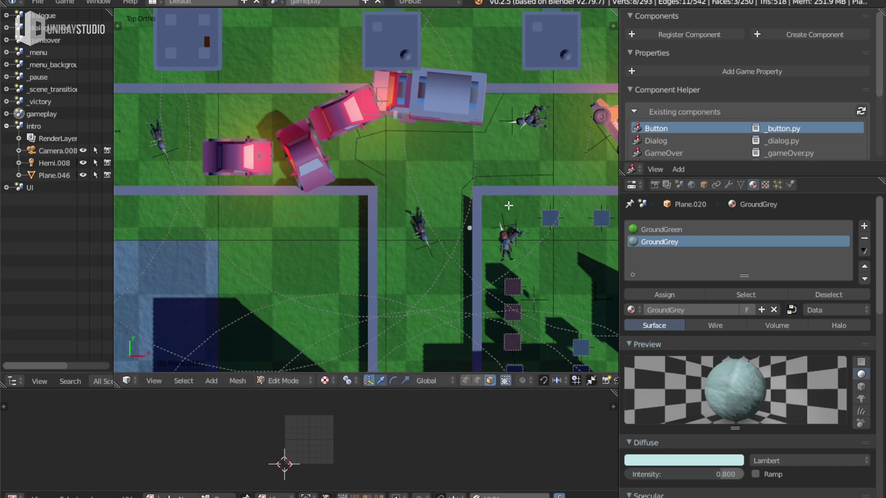
In face select mode, select four ground faces along the street
{"action": "key", "text": "ctrl+Tab"}
{"action": "left_click", "coordinate": [461, 209]}
{"action": "right_click", "coordinate": [494, 223]}
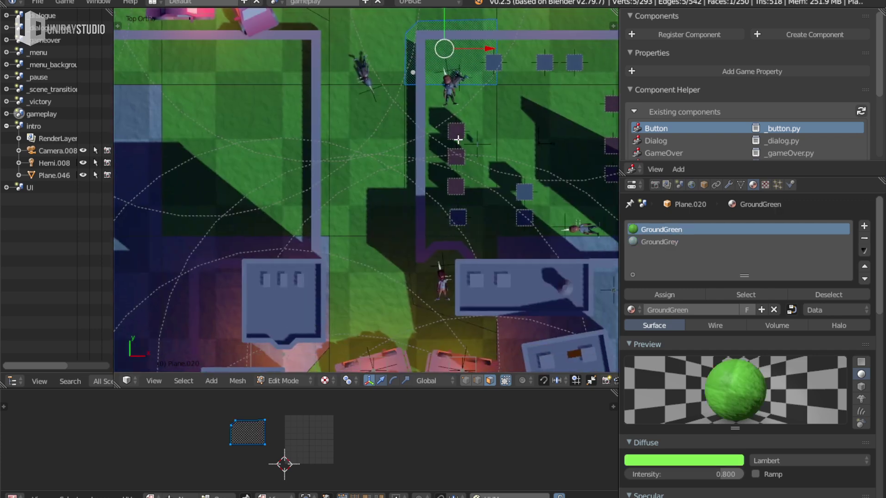
{"action": "mouse_move", "coordinate": [523, 279]}
{"action": "middle_mouse_down", "text": "shift"}
{"action": "mouse_move", "coordinate": [468, 183]}
{"action": "mouse_move", "coordinate": [469, 300]}
{"action": "middle_mouse_up", "text": "shift"}
{"action": "right_click", "coordinate": [467, 258], "text": "shift"}
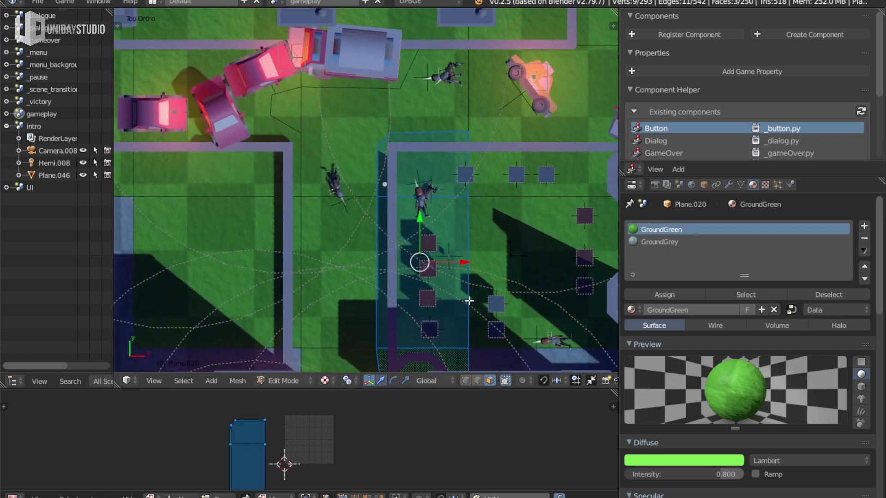
{"action": "right_click", "coordinate": [489, 297], "text": "shift"}
{"action": "right_click", "coordinate": [521, 168], "text": "shift"}
Add three more faces beside the cars and assign the selection GroundGrey
{"action": "middle_click_drag", "start_coordinate": [521, 168], "coordinate": [555, 174], "text": "shift"}
{"action": "right_click", "coordinate": [552, 98], "text": "shift"}
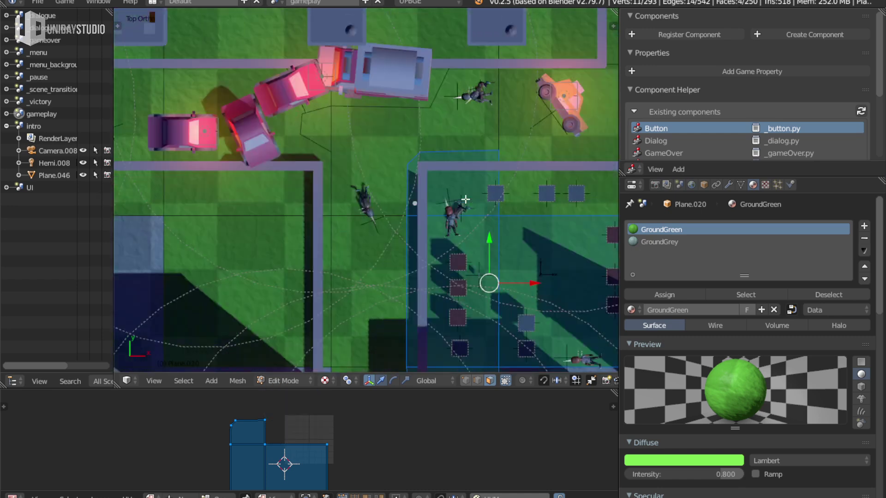
{"action": "middle_click_drag", "start_coordinate": [331, 188], "coordinate": [432, 174], "text": "shift"}
{"action": "right_click", "coordinate": [383, 160], "text": "shift"}
{"action": "mouse_move", "coordinate": [395, 209]}
{"action": "middle_mouse_down", "text": "shift"}
{"action": "mouse_move", "coordinate": [333, 190]}
{"action": "mouse_move", "coordinate": [429, 312]}
{"action": "mouse_move", "coordinate": [459, 309]}
{"action": "middle_mouse_up", "text": "shift"}
{"action": "right_click", "coordinate": [411, 316], "text": "shift"}
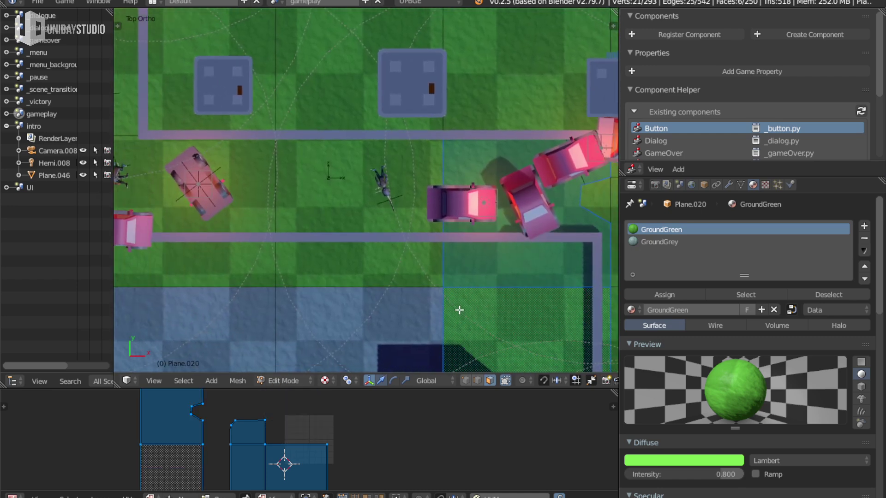
{"action": "left_click", "coordinate": [660, 242]}
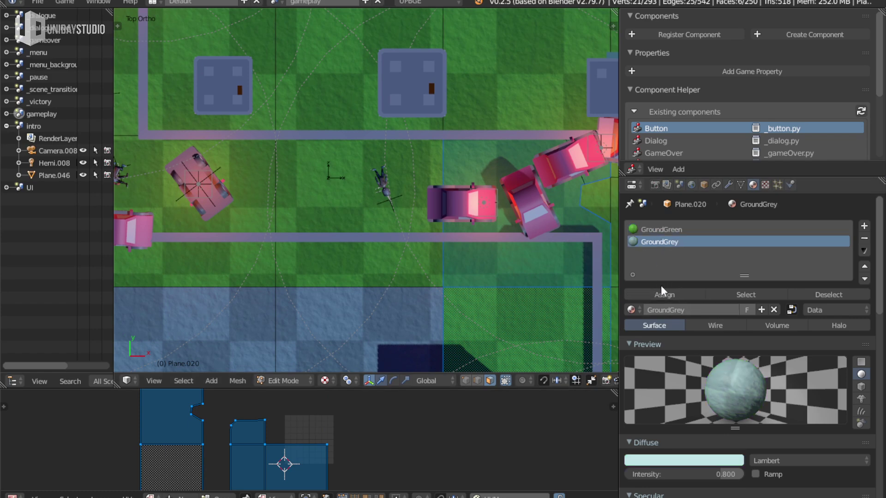
{"action": "left_click", "coordinate": [664, 294]}
Assign GroundGrey to one more ground face near the top
{"action": "middle_click_drag", "start_coordinate": [478, 249], "coordinate": [288, 220], "text": "shift"}
{"action": "middle_click_drag", "start_coordinate": [498, 174], "coordinate": [431, 202], "text": "shift"}
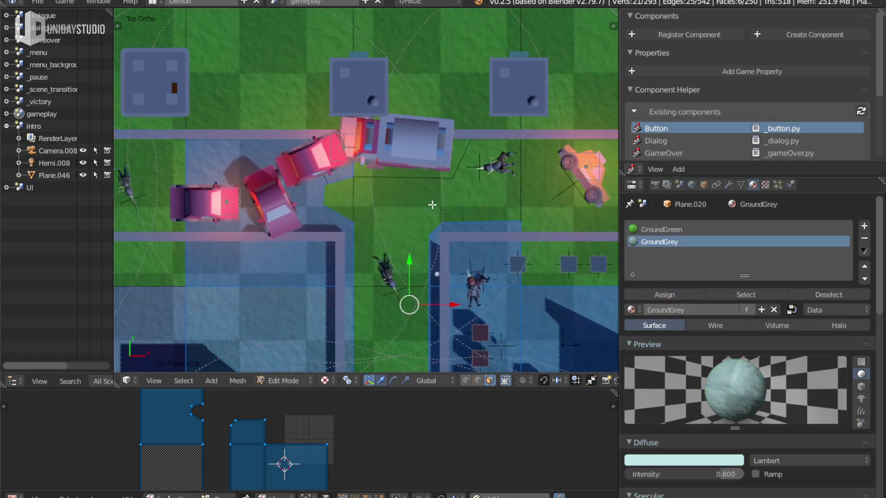
{"action": "right_click", "coordinate": [415, 164]}
{"action": "left_click", "coordinate": [658, 244]}
{"action": "left_click", "coordinate": [664, 295]}
Save the scene, then back in Edit Mode make a short knife cut at the mesh edge
{"action": "key", "text": "Tab"}
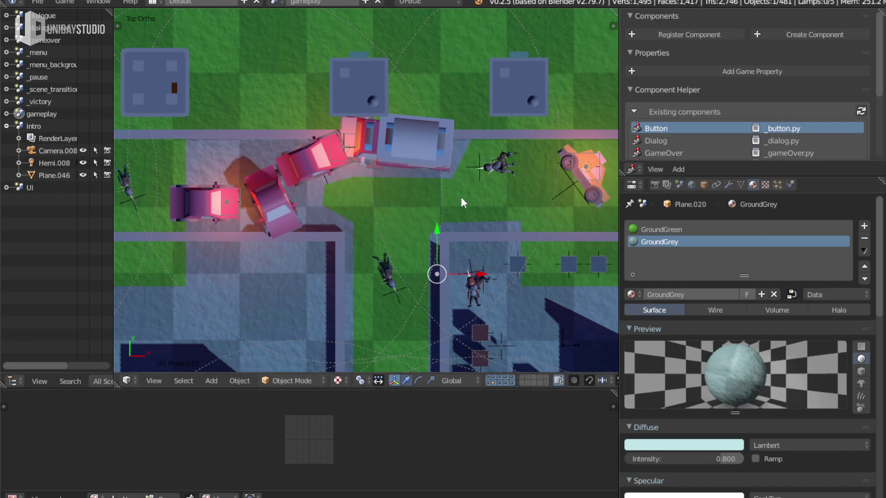
{"action": "key", "text": "ctrl+s"}
{"action": "middle_click_drag", "start_coordinate": [533, 231], "coordinate": [324, 244], "text": "shift"}
{"action": "key", "text": "Tab"}
{"action": "key", "text": "k"}
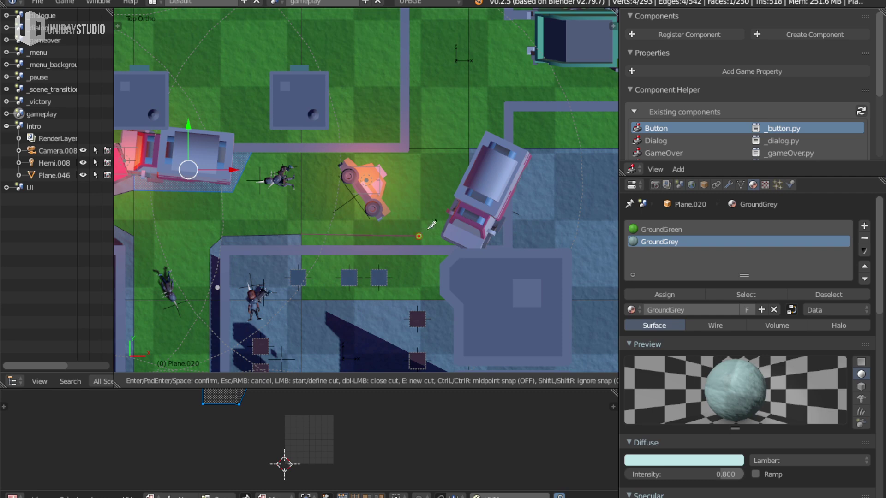
{"action": "left_click", "coordinate": [469, 147]}
{"action": "key", "text": "Return"}
Knife-cut a three-point outline beside the truck up to the edge above it
{"action": "middle_click_drag", "start_coordinate": [538, 126], "coordinate": [335, 226], "text": "shift"}
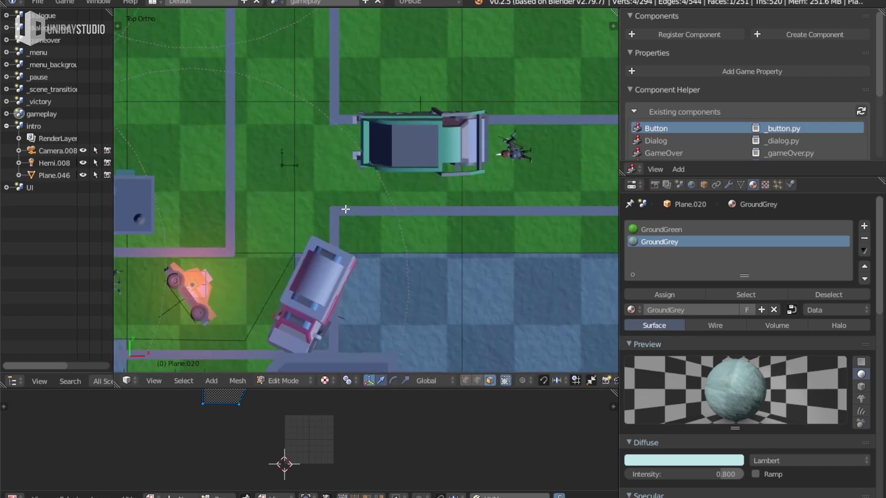
{"action": "key", "text": "k"}
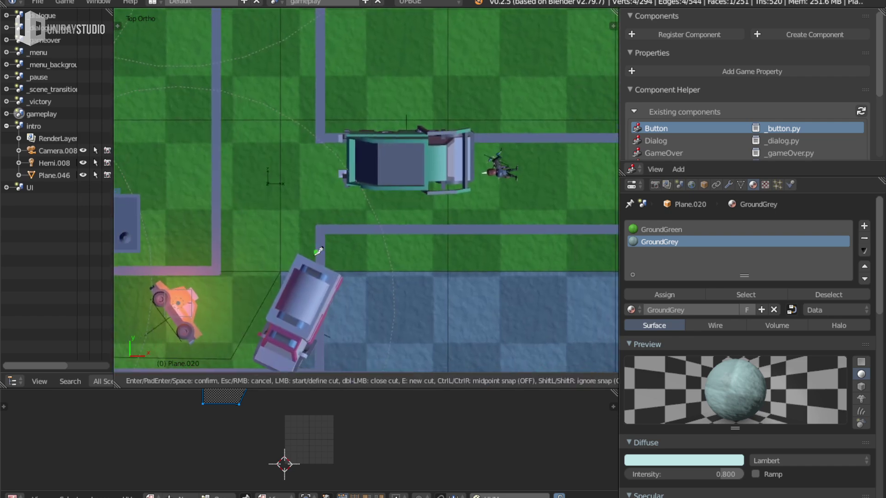
{"action": "left_click", "coordinate": [280, 271]}
{"action": "left_click", "coordinate": [313, 217]}
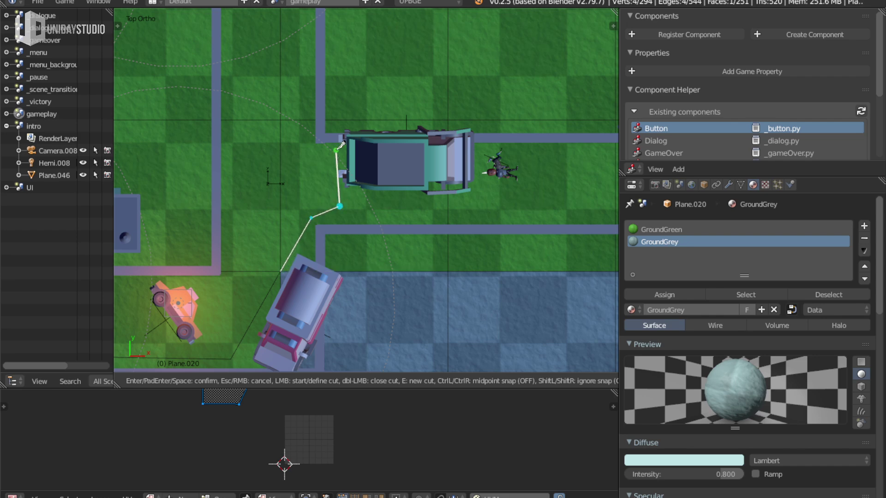
{"action": "left_click", "coordinate": [312, 136]}
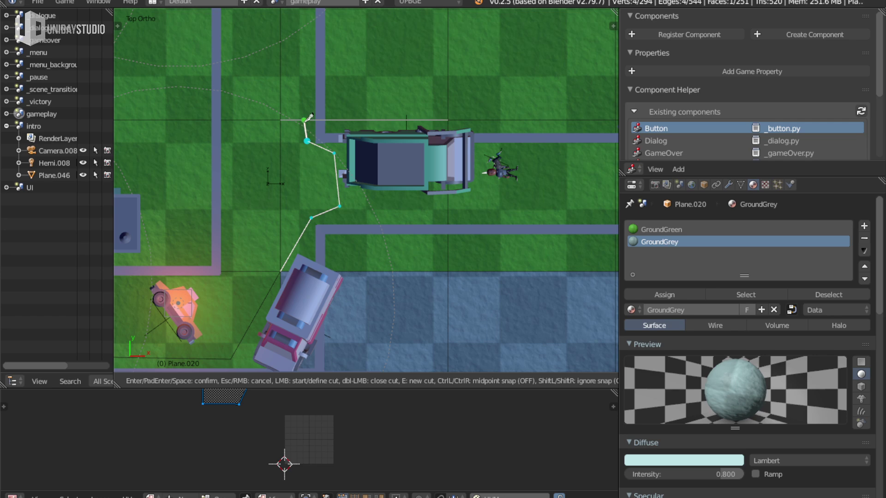
{"action": "key", "text": "Return"}
Assign GroundGrey to the two new faces beside the truck
{"action": "scroll", "coordinate": [312, 136], "scroll_direction": "down", "scroll_amount": 3}
{"action": "right_click", "coordinate": [385, 193]}
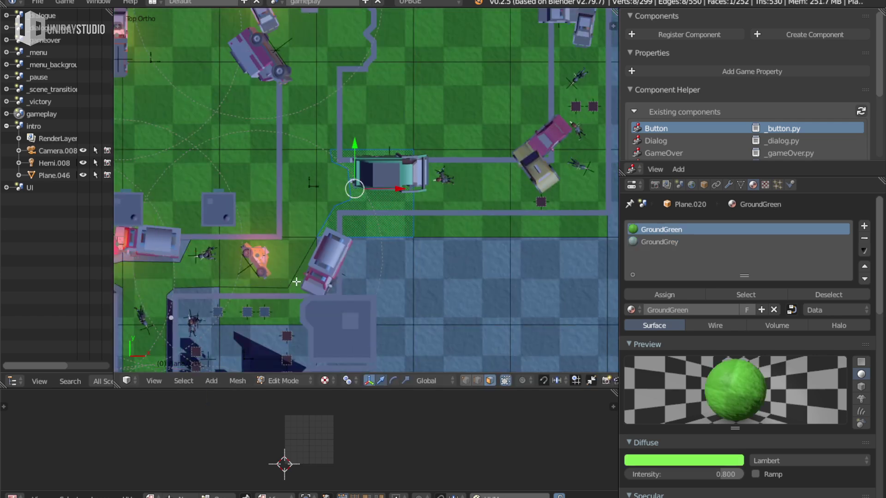
{"action": "right_click", "coordinate": [258, 310], "text": "shift"}
{"action": "left_click", "coordinate": [660, 241]}
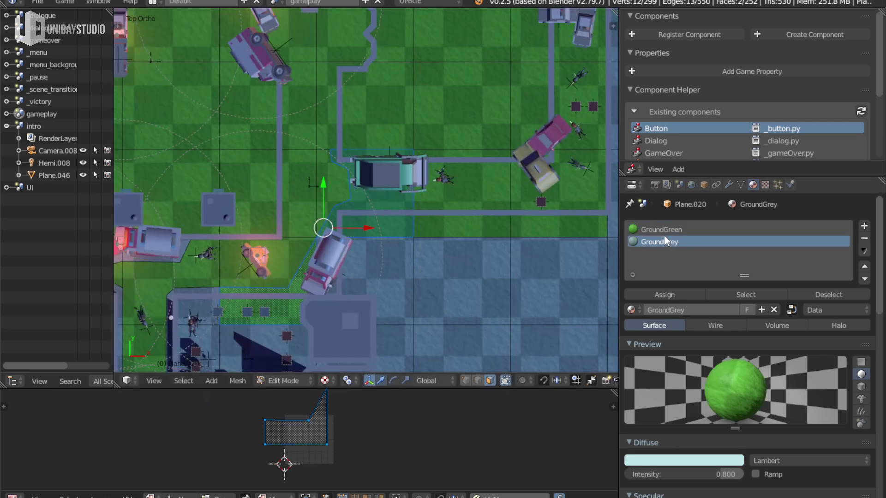
{"action": "left_click", "coordinate": [664, 295]}
Centre the view on the crashed car and clear the face selection
{"action": "middle_click_drag", "start_coordinate": [364, 247], "coordinate": [341, 284], "text": "shift"}
{"action": "scroll", "coordinate": [413, 260], "scroll_direction": "up", "scroll_amount": 2}
{"action": "middle_click_drag", "start_coordinate": [413, 260], "coordinate": [276, 218], "text": "shift"}
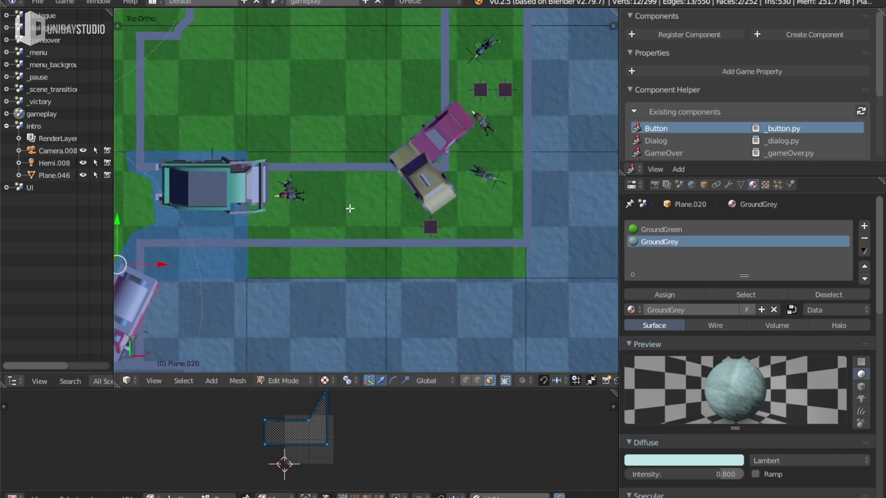
{"action": "right_click", "coordinate": [351, 253]}
{"action": "scroll", "coordinate": [359, 256], "scroll_direction": "up", "scroll_amount": 1}
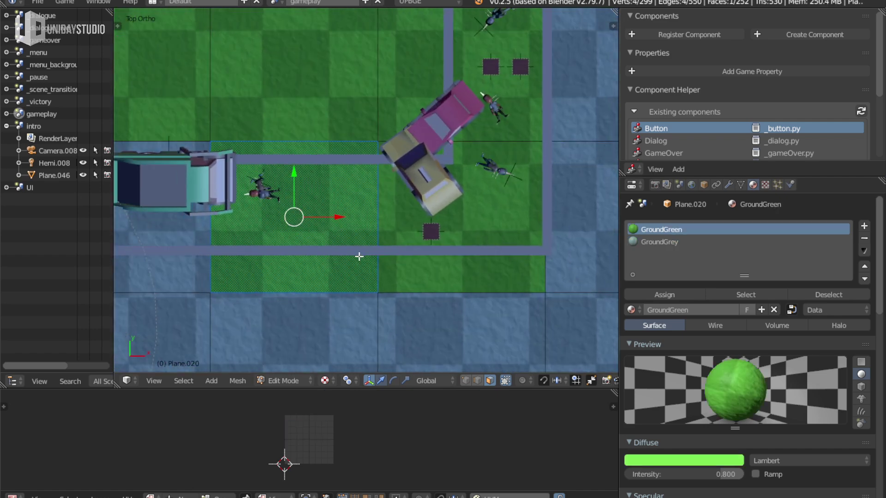
{"action": "key", "text": "a"}
{"action": "middle_click_drag", "start_coordinate": [428, 148], "coordinate": [387, 213], "text": "shift"}
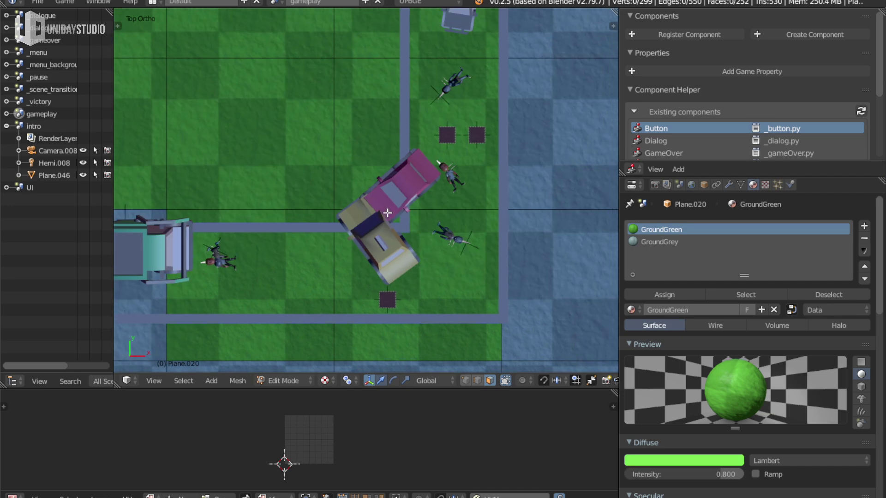
Knife-cut a seven-point outline around the crashed car to the left mesh edge
{"action": "key", "text": "k"}
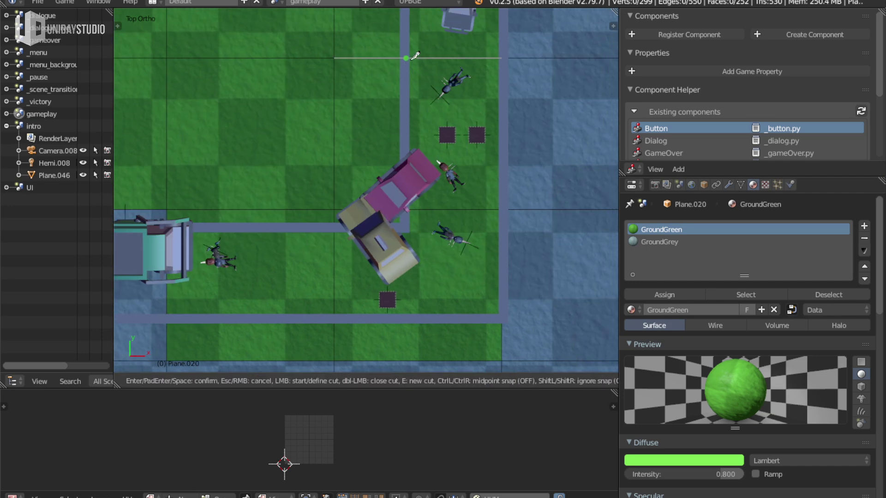
{"action": "left_click", "coordinate": [419, 58]}
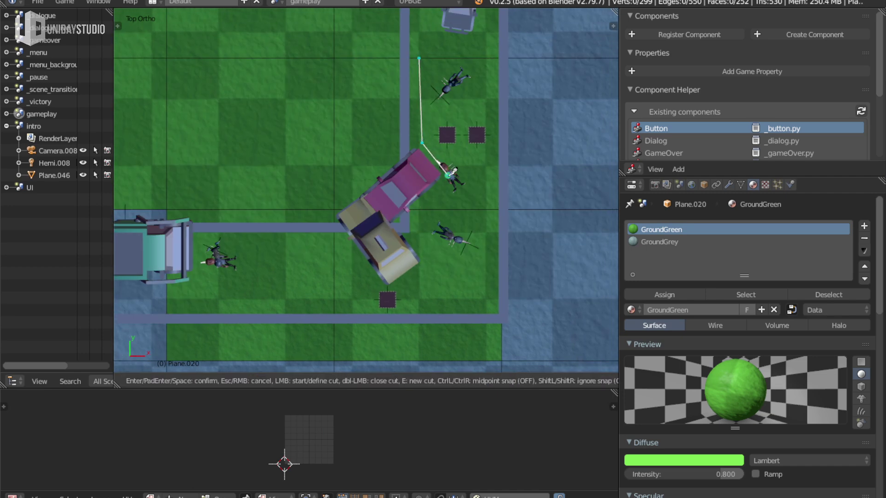
{"action": "left_click", "coordinate": [449, 174]}
{"action": "left_click", "coordinate": [386, 290]}
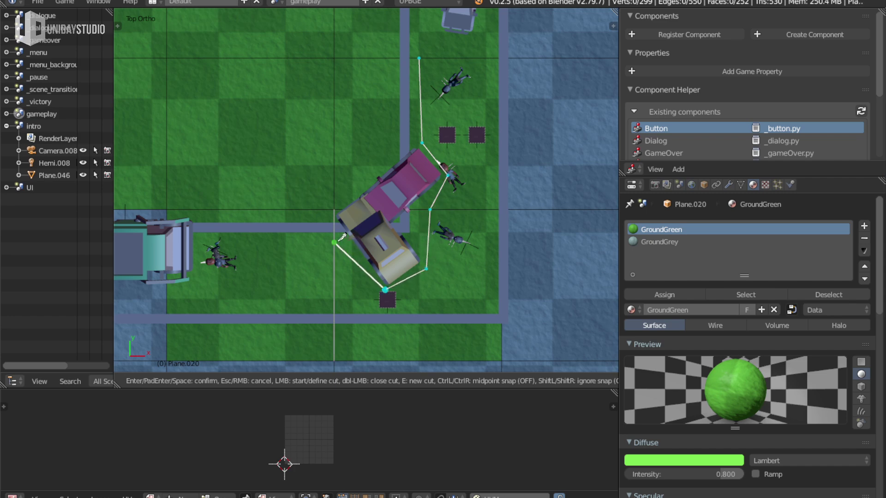
{"action": "left_click", "coordinate": [334, 240]}
{"action": "left_click", "coordinate": [208, 248]}
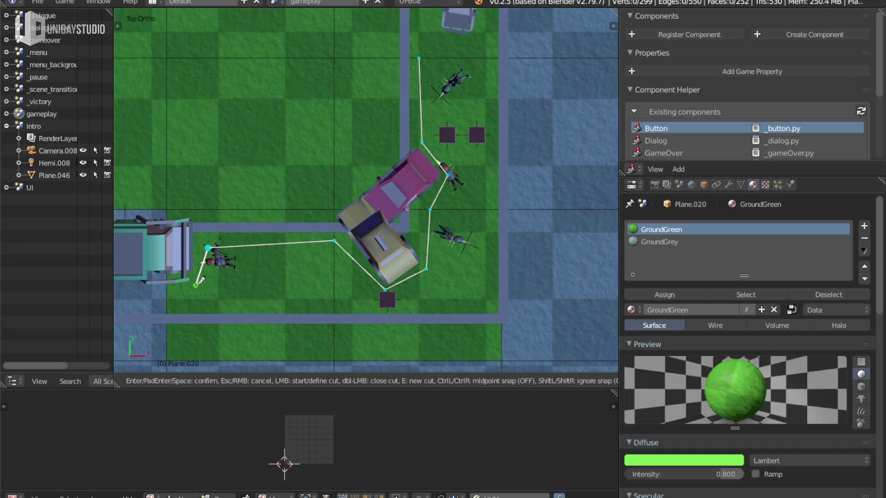
{"action": "left_click", "coordinate": [196, 285]}
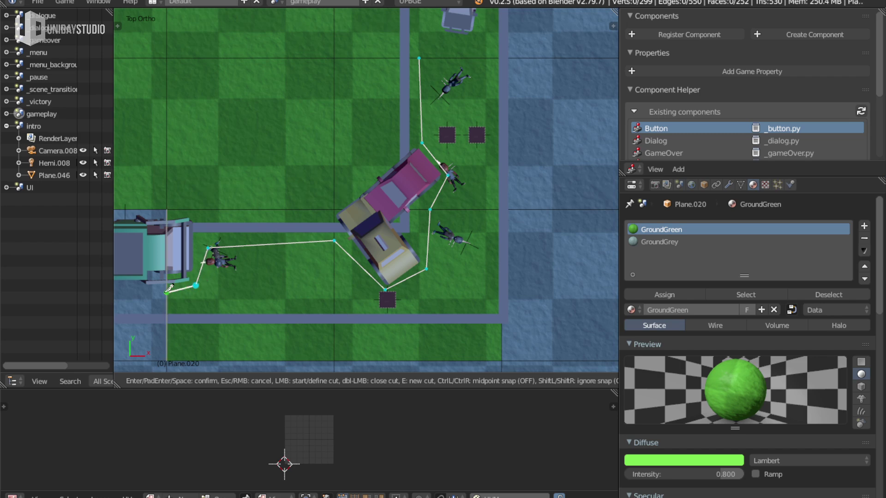
{"action": "left_click", "coordinate": [167, 289]}
{"action": "key", "text": "Return"}
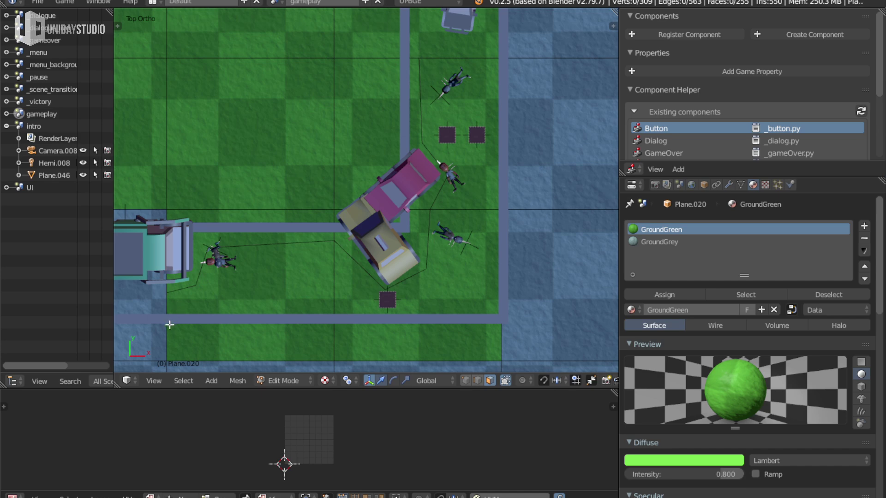
Cut along the lower road and make the five new faces GroundGrey
{"action": "key", "text": "k"}
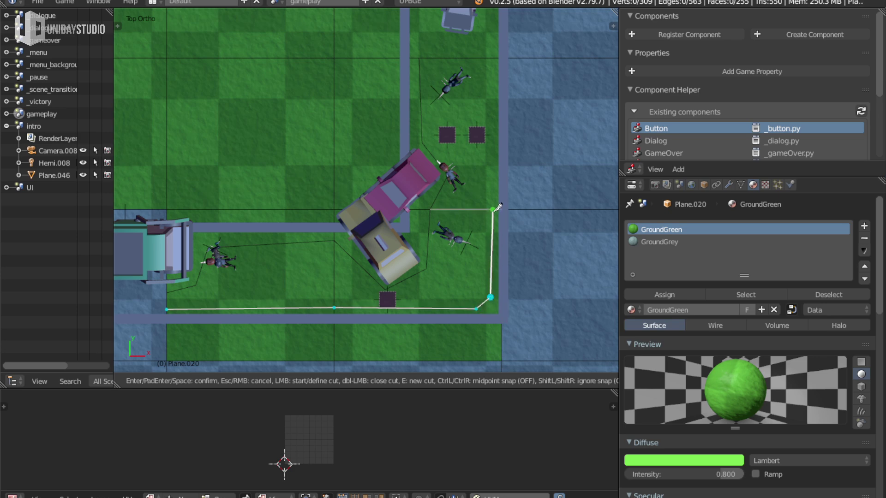
{"action": "key", "text": "Return"}
{"action": "left_click", "coordinate": [485, 317]}
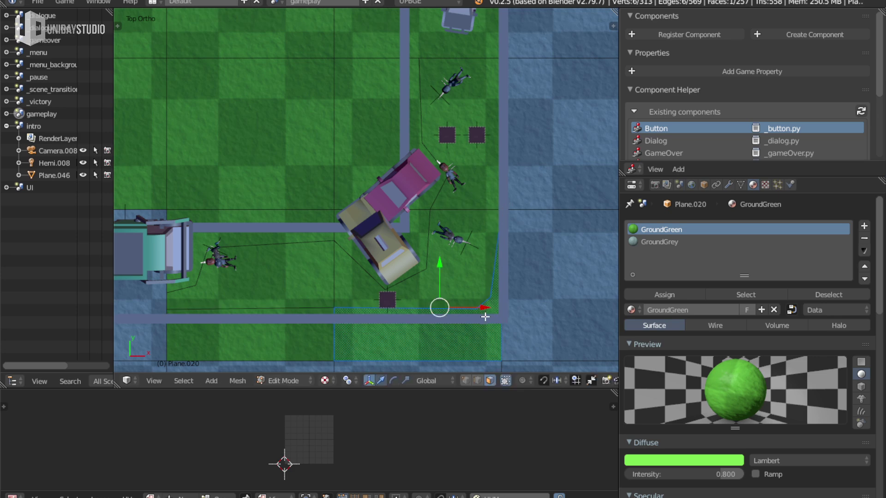
{"action": "left_click", "coordinate": [285, 347], "text": "shift"}
{"action": "left_click", "coordinate": [374, 254], "text": "shift"}
{"action": "left_click", "coordinate": [417, 190], "text": "shift"}
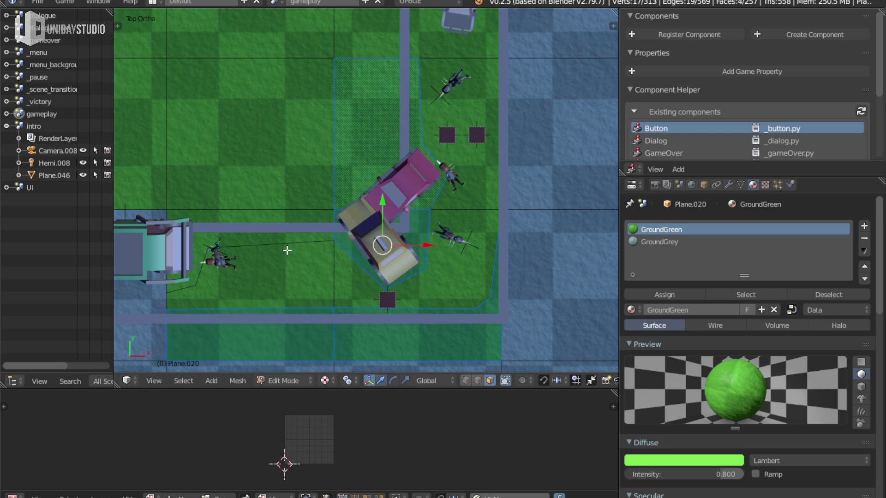
{"action": "left_click", "coordinate": [287, 235], "text": "shift"}
{"action": "middle_click_drag", "start_coordinate": [173, 256], "coordinate": [266, 213], "text": "shift"}
{"action": "left_click", "coordinate": [665, 241]}
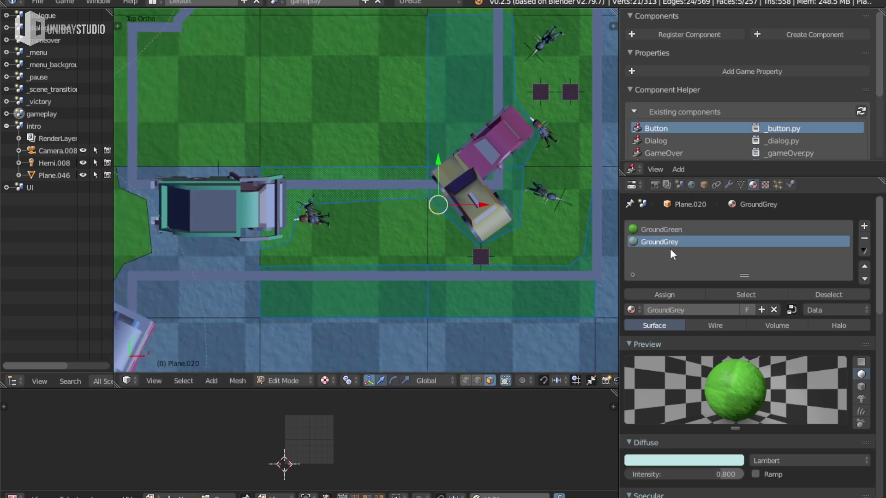
{"action": "left_click", "coordinate": [666, 294]}
{"action": "middle_click_drag", "start_coordinate": [267, 263], "coordinate": [395, 243], "text": "shift"}
{"action": "scroll", "coordinate": [390, 259], "scroll_direction": "up", "scroll_amount": 1}
Make a knife cut beneath the truck and clear the selection
{"action": "scroll", "coordinate": [401, 263], "scroll_direction": "up", "scroll_amount": 1}
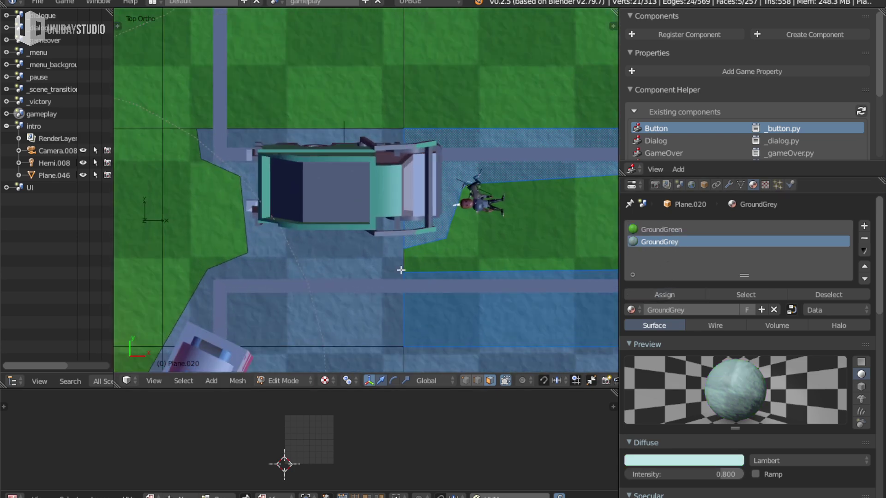
{"action": "key", "text": "k"}
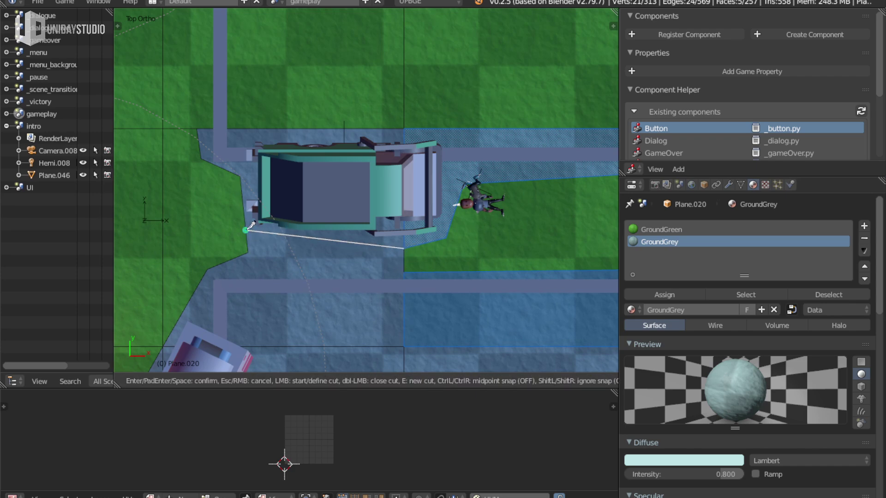
{"action": "left_click", "coordinate": [246, 230]}
{"action": "key", "text": "Return"}
{"action": "key", "text": "a"}
{"action": "key", "text": "a"}
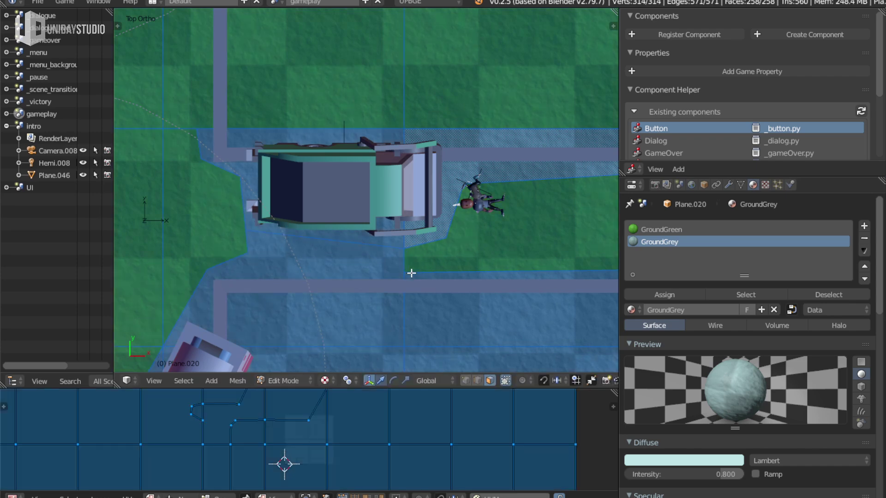
{"action": "key", "text": "alt+a"}
{"action": "key", "text": "a"}
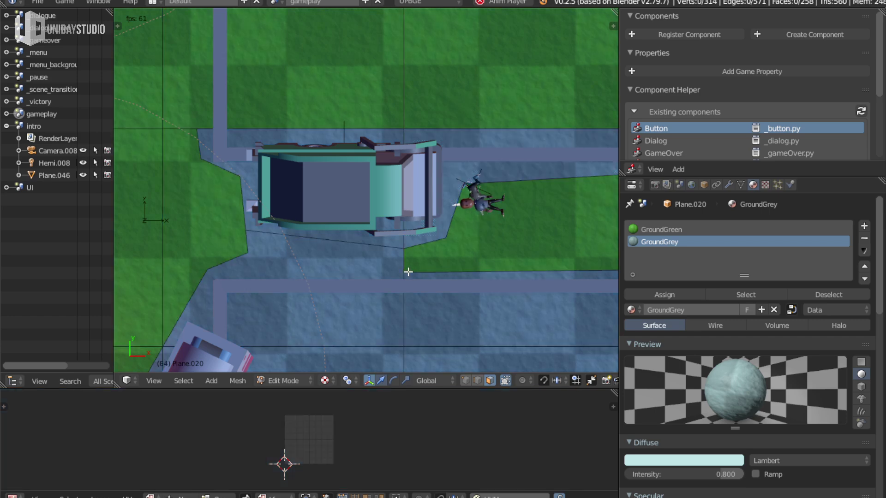
{"action": "key", "text": "Escape"}
Cut another face below the truck and assign it GroundGreen
{"action": "key", "text": "k"}
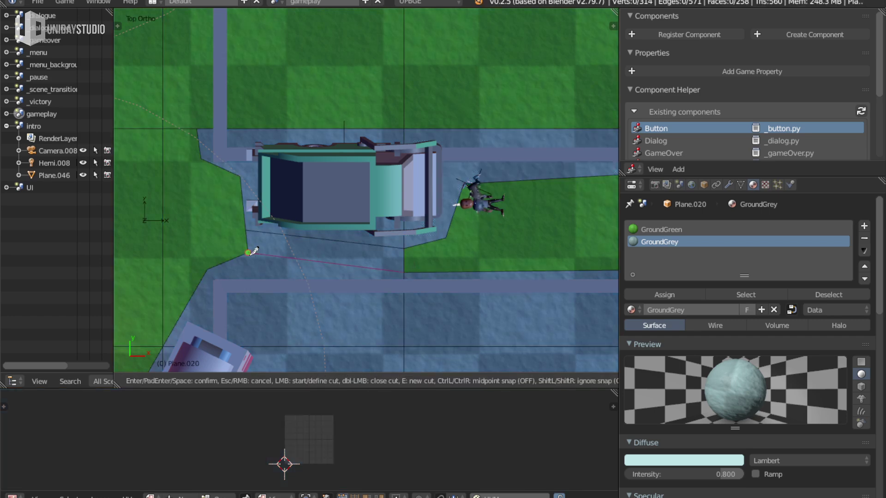
{"action": "left_click", "coordinate": [253, 251]}
{"action": "key", "text": "Return"}
{"action": "left_click", "coordinate": [676, 228]}
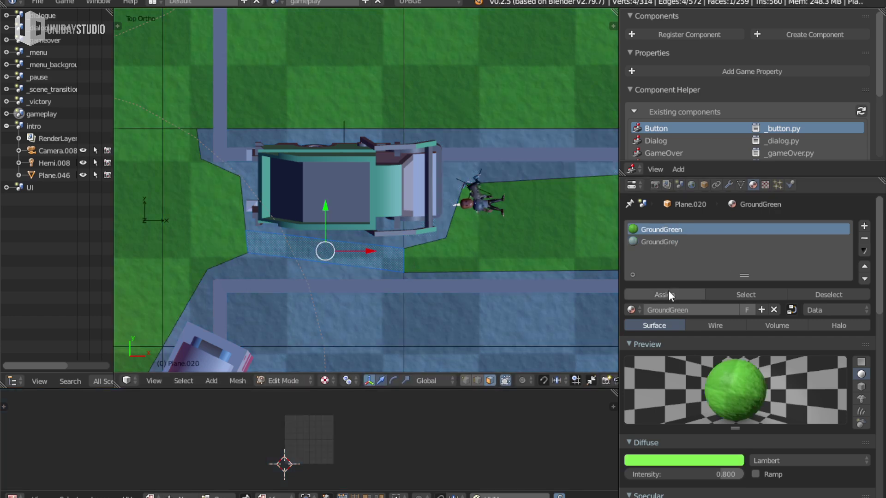
{"action": "left_click", "coordinate": [669, 293]}
Return to Object Mode and save, overwriting the existing .blend
{"action": "key", "text": "Tab"}
{"action": "scroll", "coordinate": [396, 270], "scroll_direction": "down", "scroll_amount": 5}
{"action": "scroll", "coordinate": [404, 236], "scroll_direction": "up", "scroll_amount": 2}
{"action": "scroll", "coordinate": [363, 304], "scroll_direction": "up", "scroll_amount": 2}
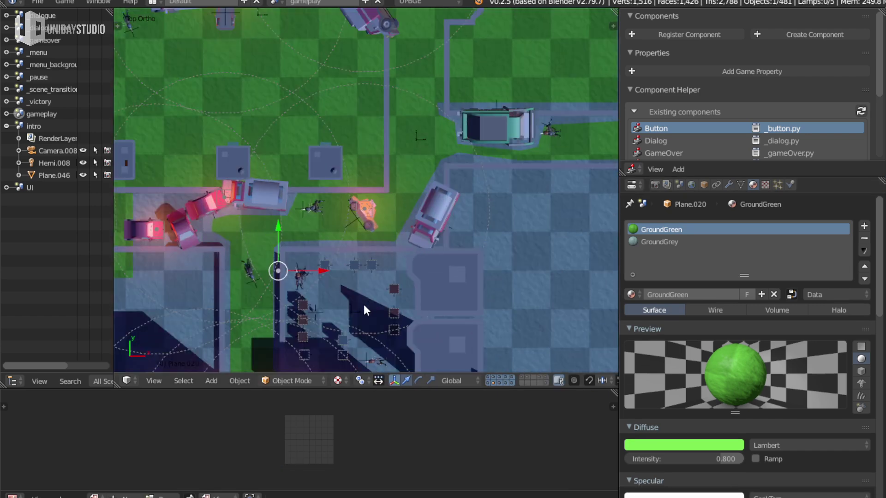
{"action": "middle_click_drag", "start_coordinate": [364, 304], "coordinate": [408, 144], "text": "shift"}
{"action": "key", "text": "ctrl+s"}
{"action": "key", "text": "Return"}
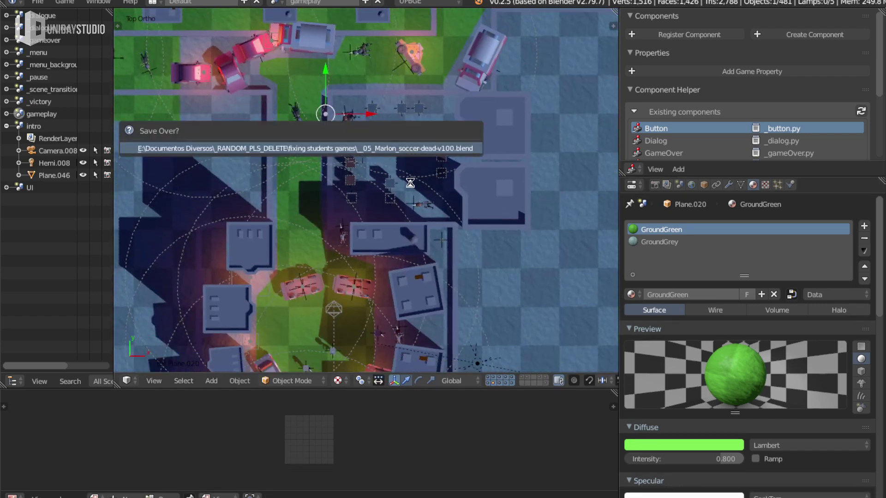
Back in Edit Mode, deselect everything and knife-cut new edges into the yard
{"action": "scroll", "coordinate": [404, 194], "scroll_direction": "up", "scroll_amount": 1}
{"action": "scroll", "coordinate": [341, 183], "scroll_direction": "up", "scroll_amount": 1}
{"action": "key", "text": "Tab"}
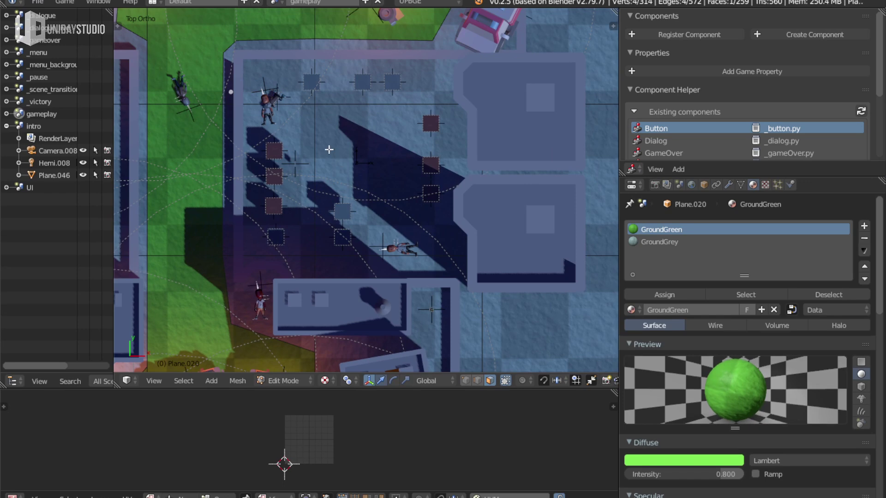
{"action": "key", "text": "a"}
{"action": "key", "text": "alt+a"}
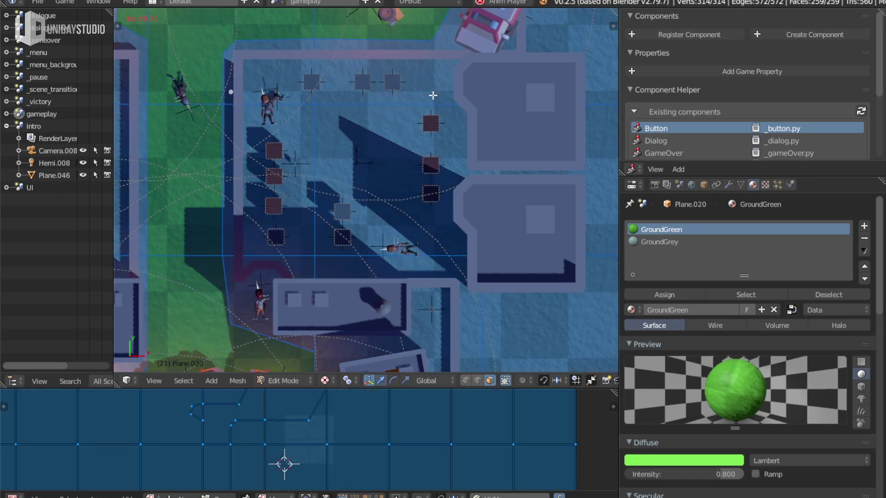
{"action": "key", "text": "a"}
{"action": "key", "text": "k"}
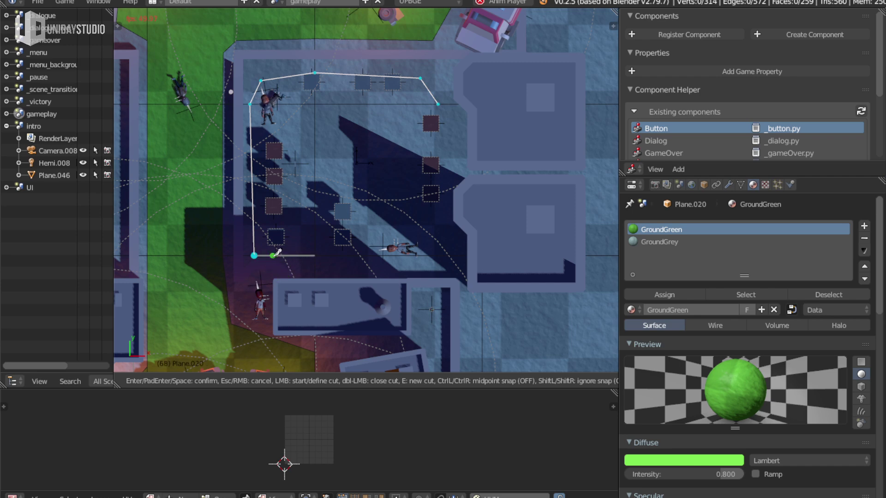
{"action": "key", "text": "Return"}
Cut a second yard outline and assign GroundGreen grass to three of its faces
{"action": "key", "text": "k"}
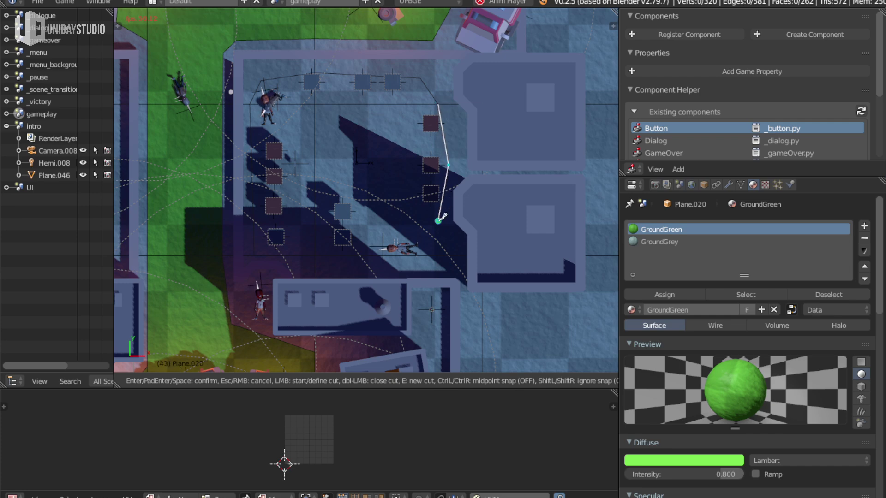
{"action": "left_click", "coordinate": [414, 255]}
{"action": "key", "text": "Return"}
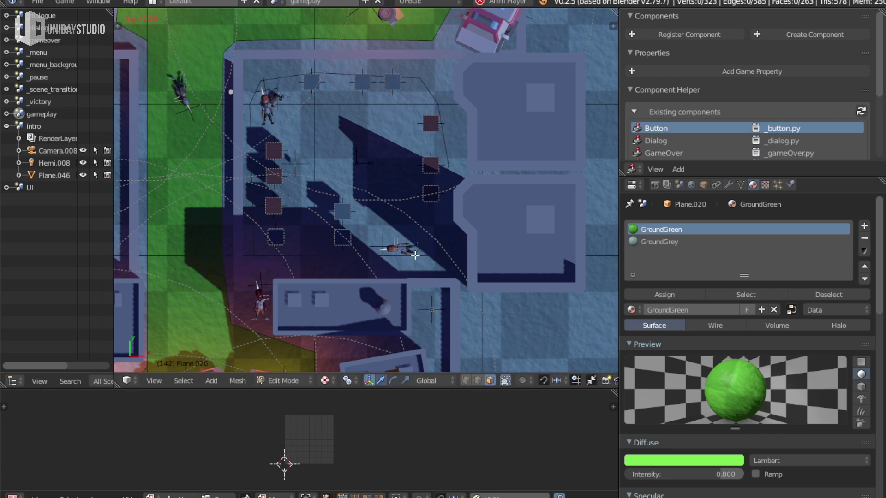
{"action": "left_click", "coordinate": [377, 177]}
{"action": "right_click", "coordinate": [336, 95], "text": "shift"}
{"action": "right_click", "coordinate": [282, 184], "text": "shift"}
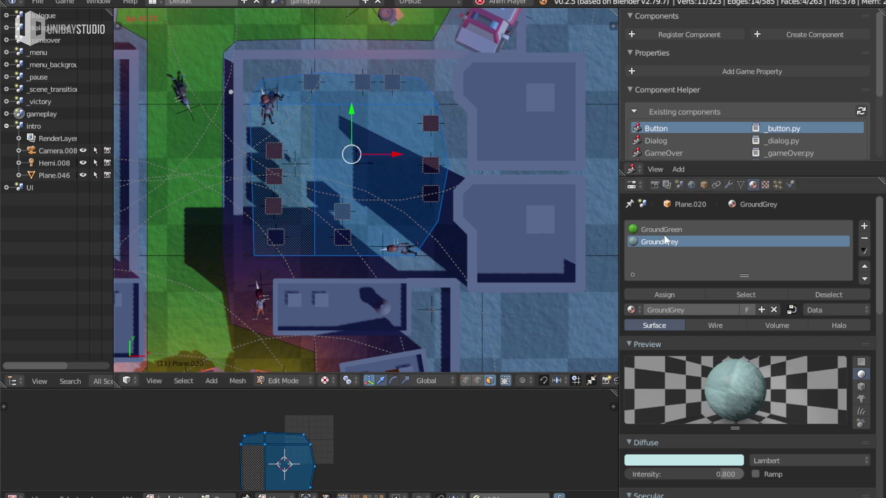
{"action": "left_click", "coordinate": [663, 229]}
{"action": "left_click", "coordinate": [673, 295]}
Check the ground through the game camera and save the file again
{"action": "key", "text": "Tab"}
{"action": "middle_click_drag", "start_coordinate": [391, 262], "coordinate": [424, 214]}
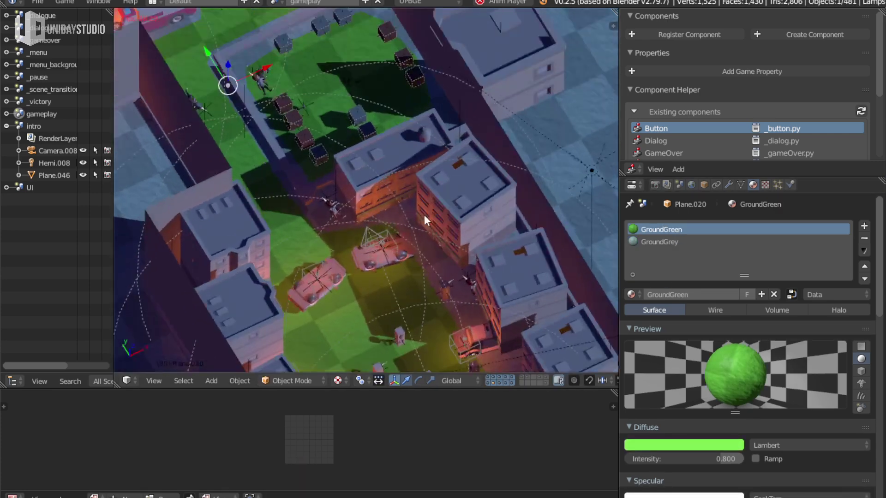
{"action": "key", "text": "KP_0"}
{"action": "key", "text": "ctrl+s"}
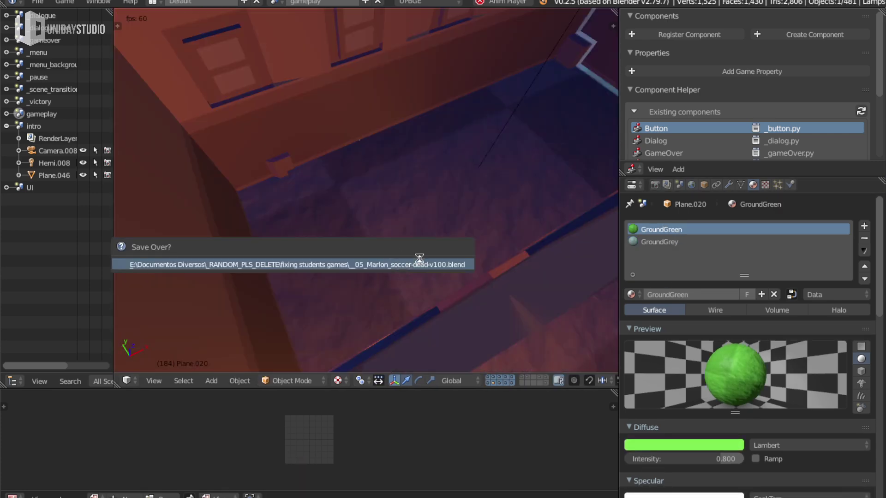
{"action": "key", "text": "Return"}
{"action": "key", "text": "KP_0"}
Save over the .blend once more and view the result through the game camera
{"action": "key", "text": "Tab"}
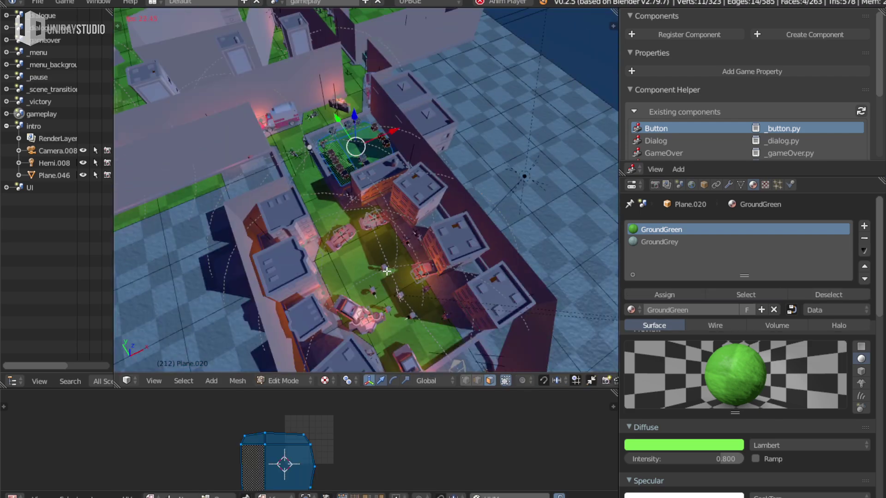
{"action": "key", "text": "Tab"}
{"action": "key", "text": "KP_0"}
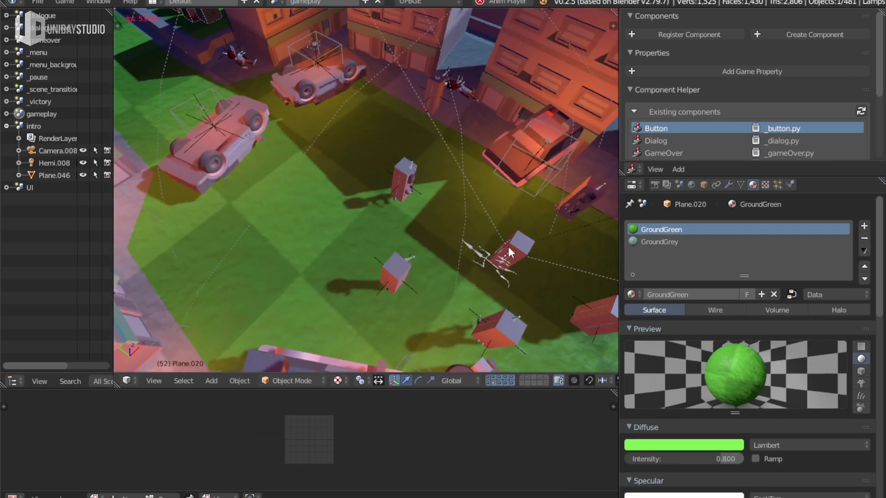
{"action": "key", "text": "ctrl+s"}
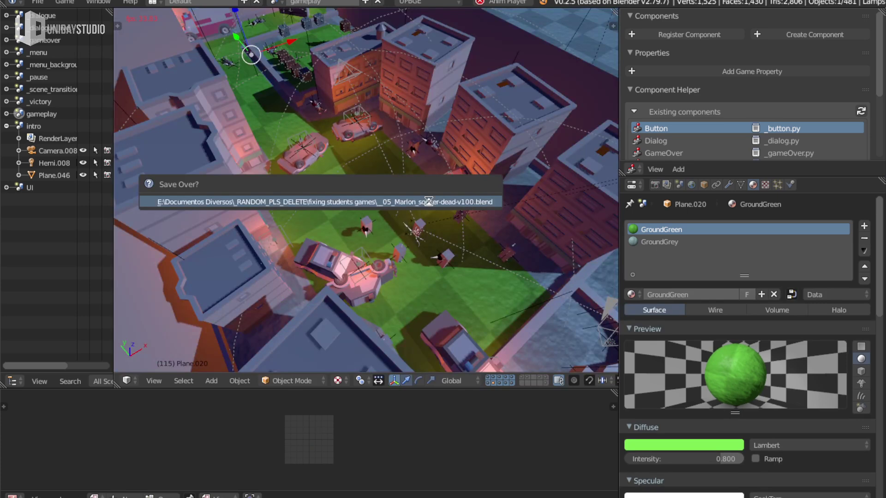
{"action": "left_click", "coordinate": [428, 202]}
{"action": "key", "text": "KP_0"}
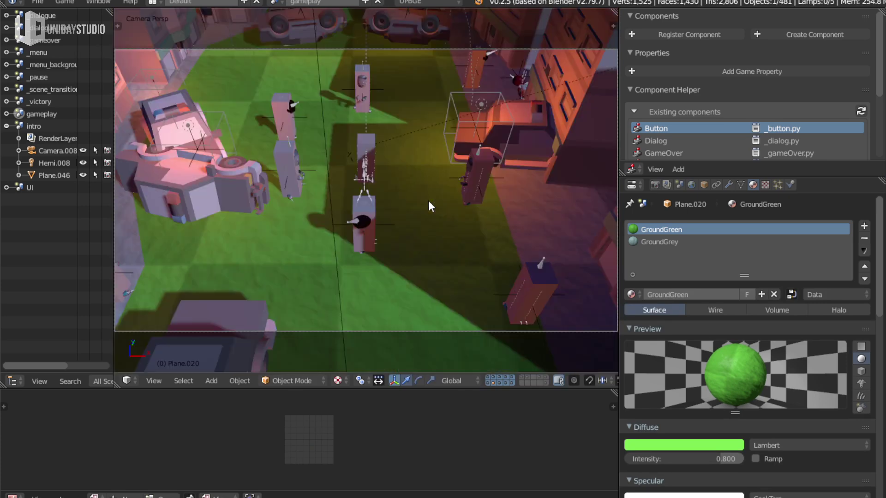
Maximize the viewport, play the game, and walk the player past the cars over grass and pavement
{"action": "key", "text": "ctrl+space"}
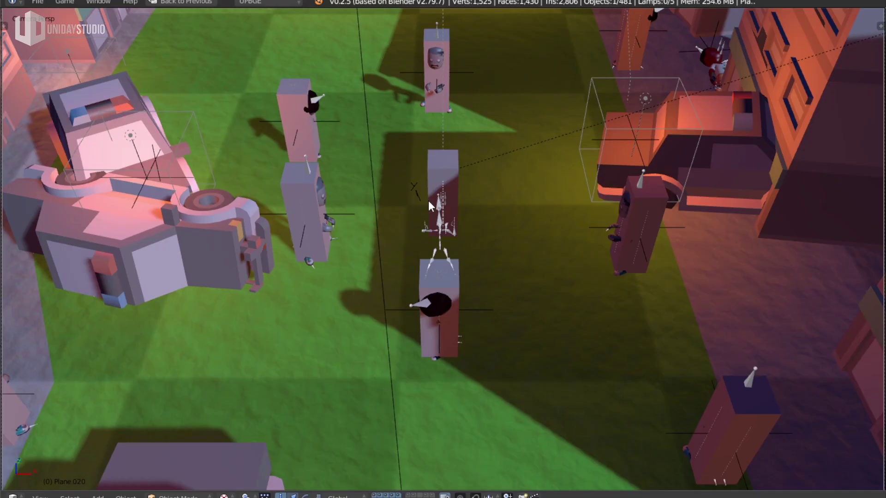
{"action": "key", "text": "p"}
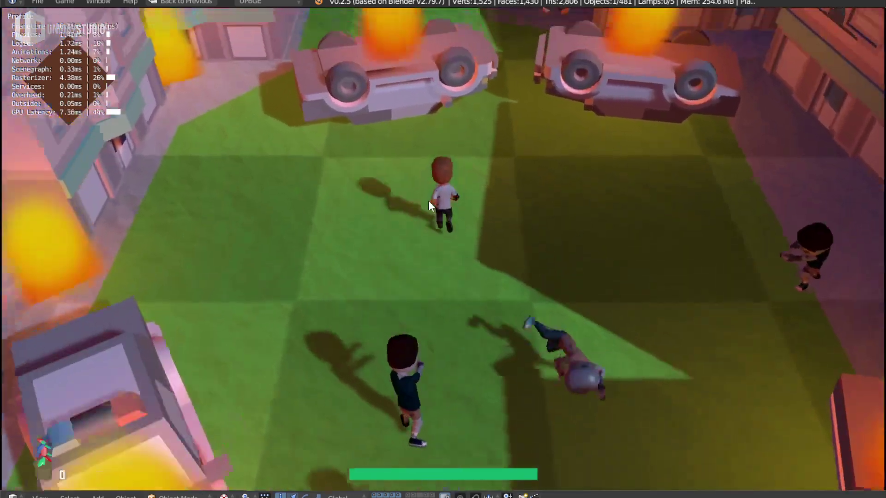
{"action": "key", "text": "w"}
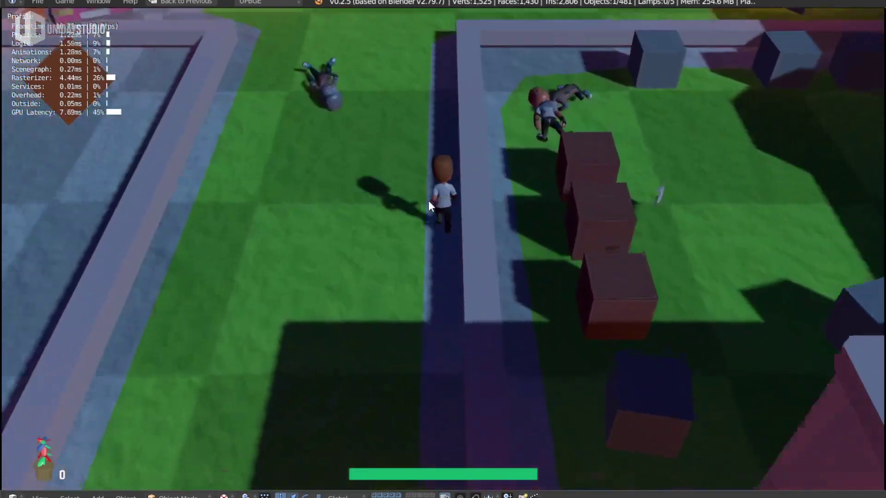
{"action": "key", "text": "s"}
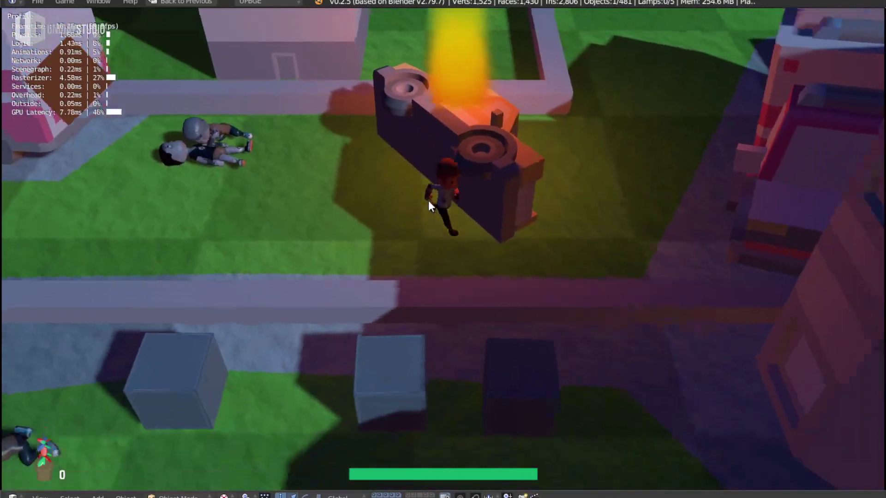
{"action": "key", "text": "w"}
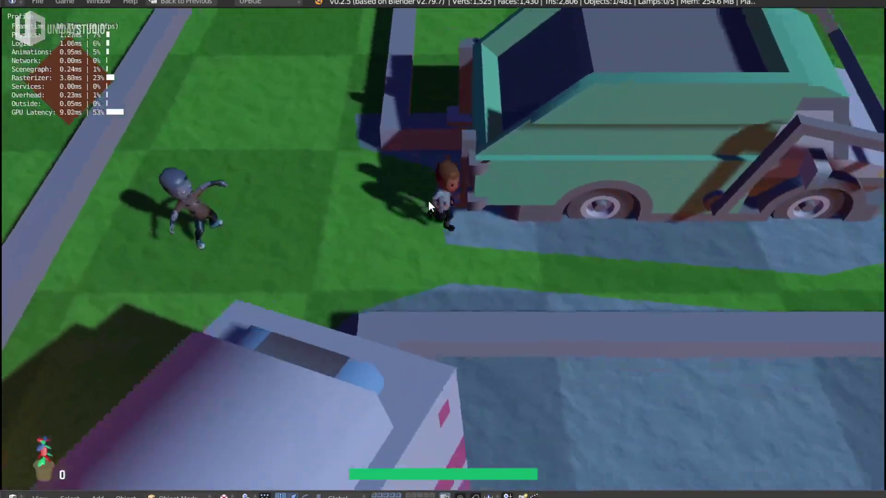
{"action": "key", "text": "w"}
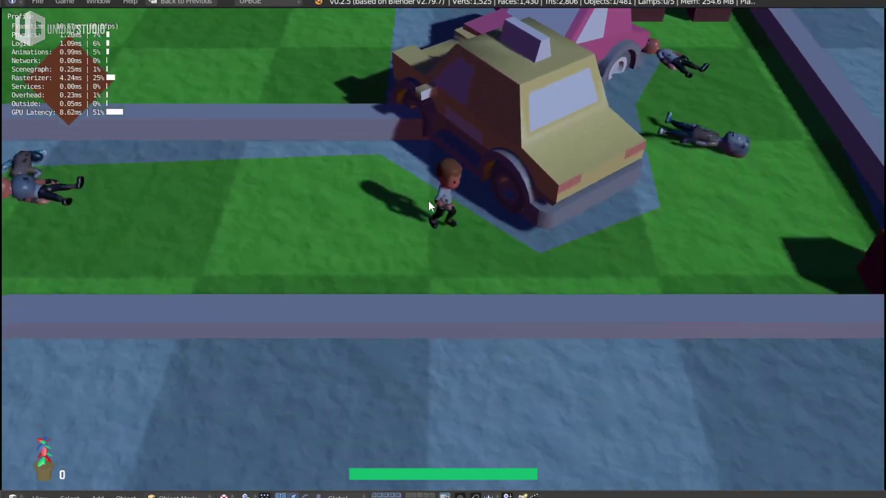
{"action": "key", "text": "w"}
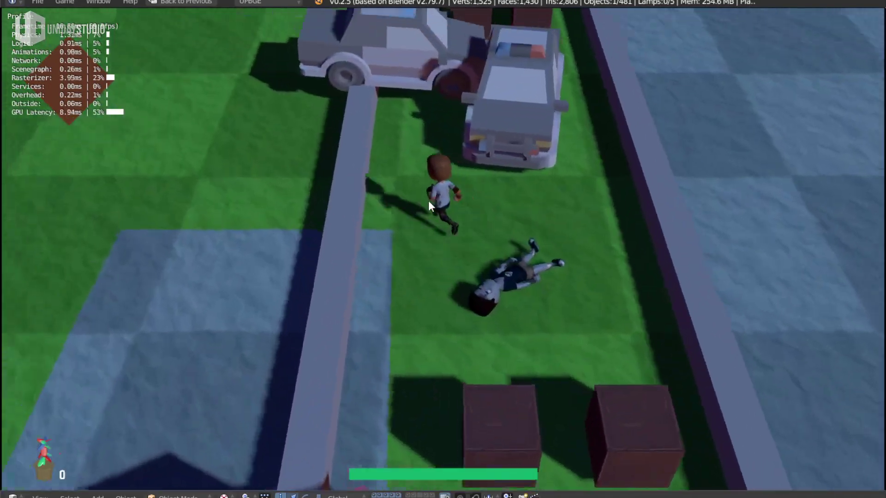
{"action": "key", "text": "w"}
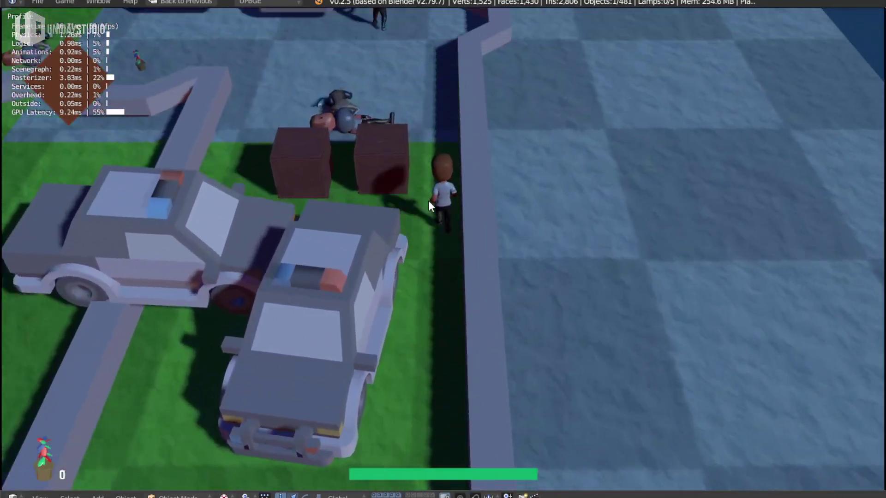
{"action": "key", "text": "w"}
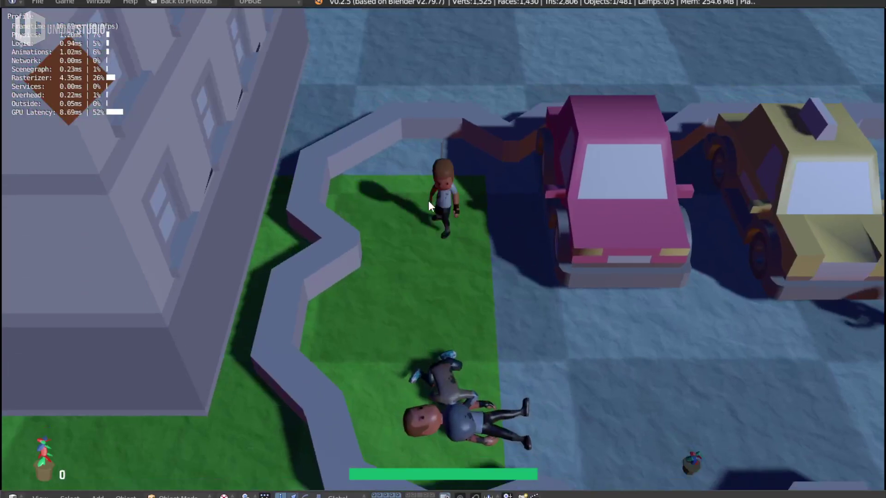
{"action": "key", "text": "w"}
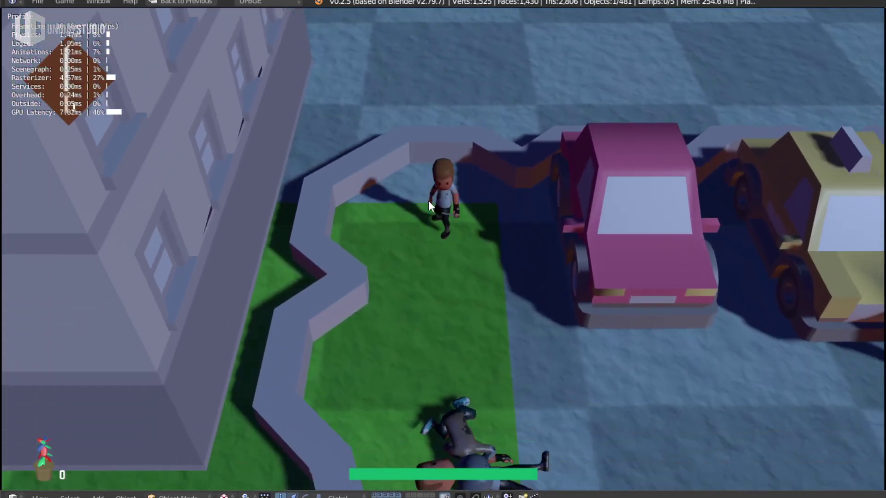
{"action": "key", "text": "w"}
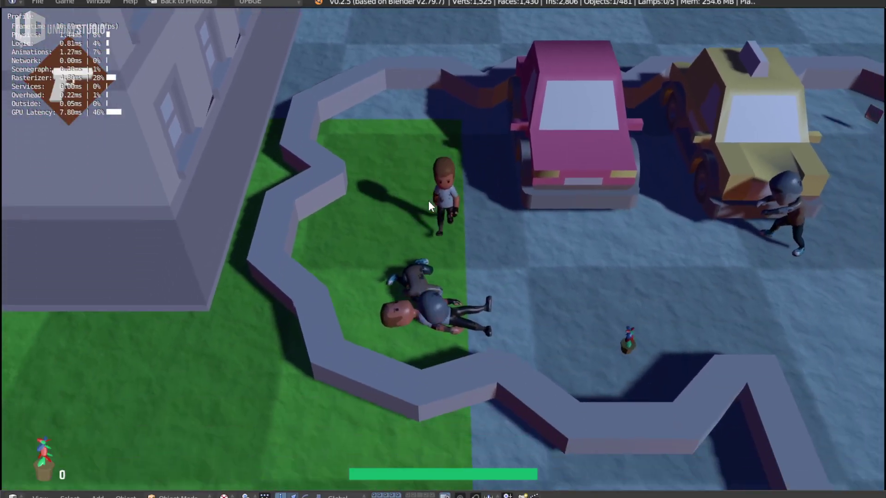
{"action": "key", "text": "w"}
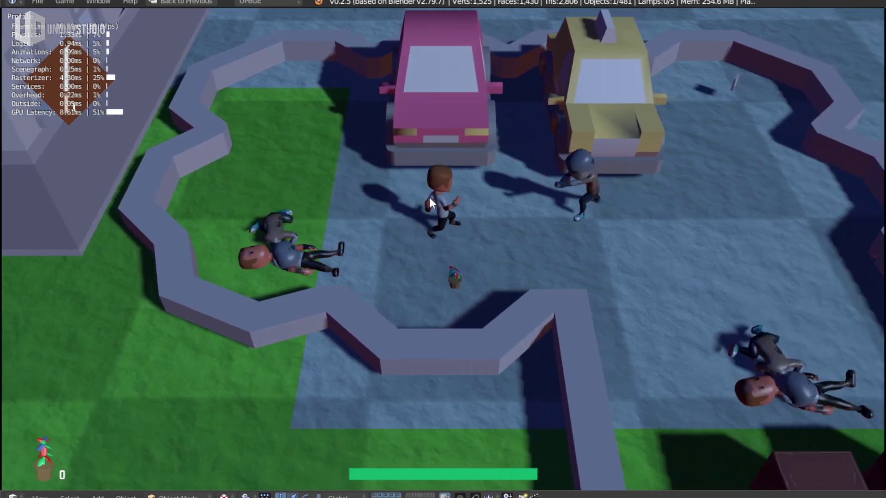
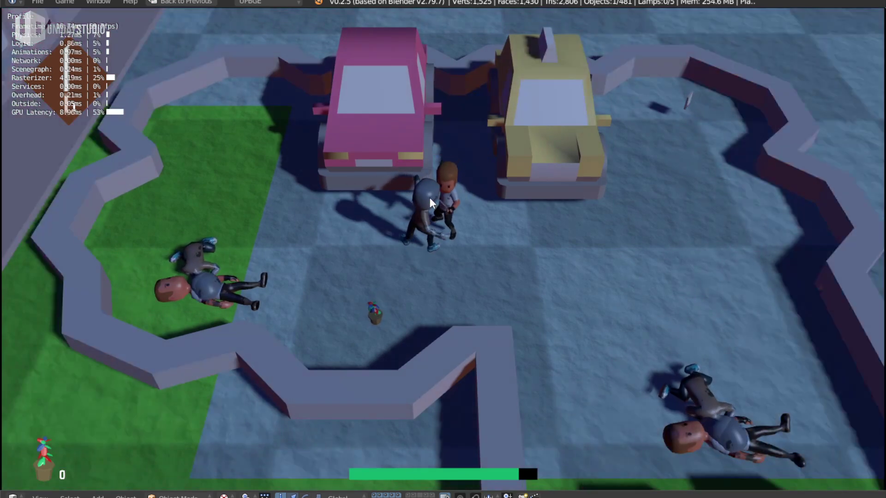
Run the player around the map past the garbage truck onto the grass, then pause and exit
{"action": "key", "text": "d"}
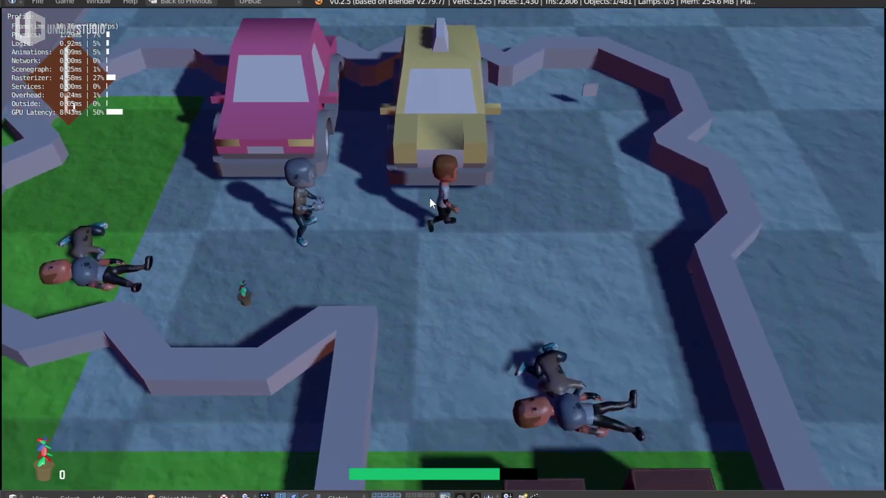
{"action": "key", "text": "w"}
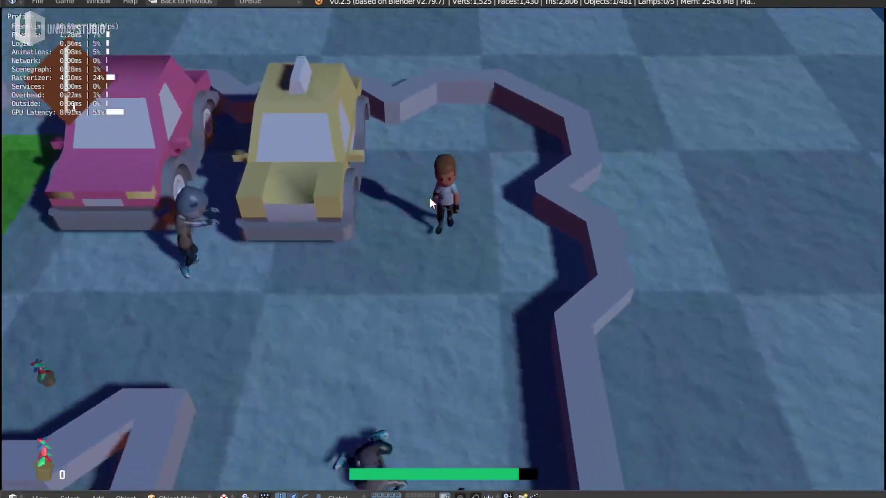
{"action": "key", "text": "s"}
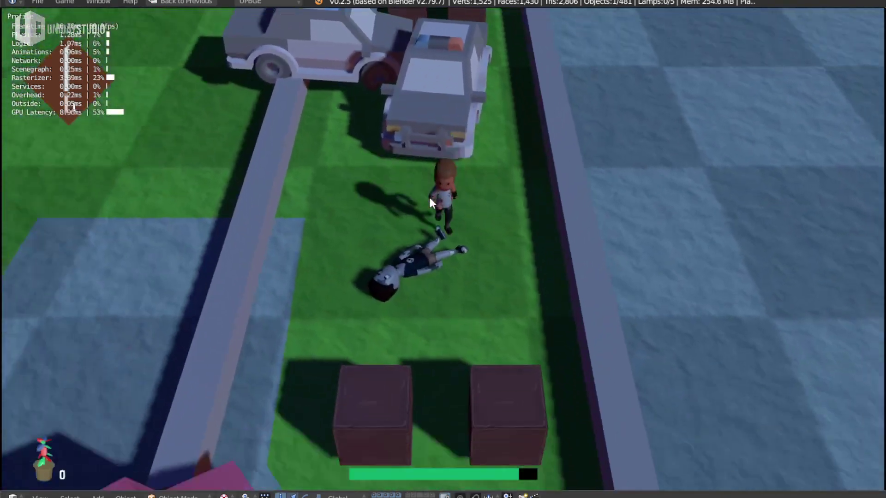
{"action": "key", "text": "a"}
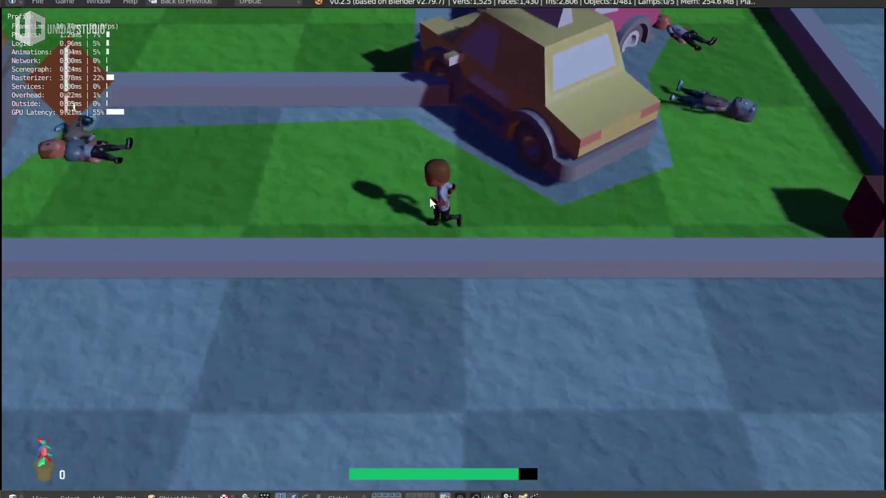
{"action": "key", "text": "a"}
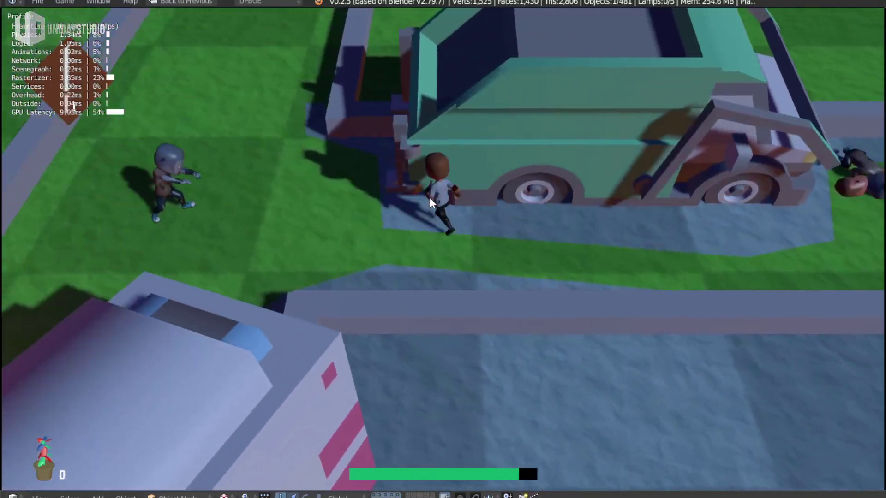
{"action": "key", "text": "w"}
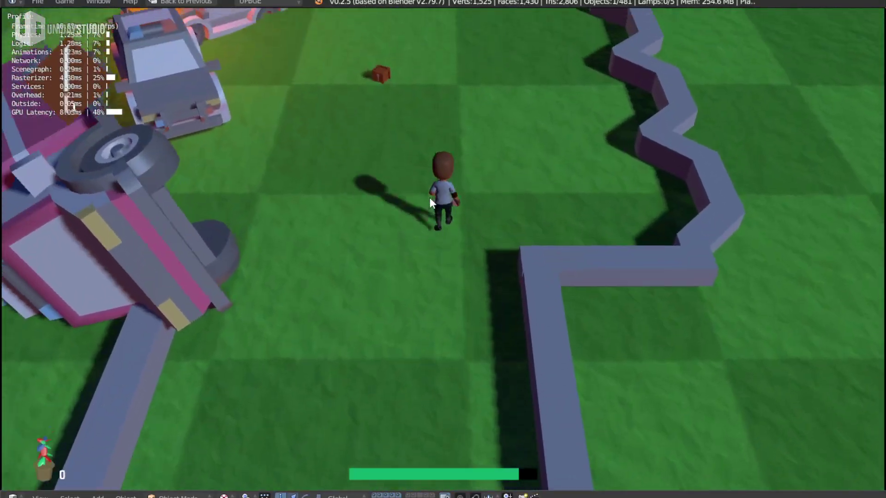
{"action": "key", "text": "w"}
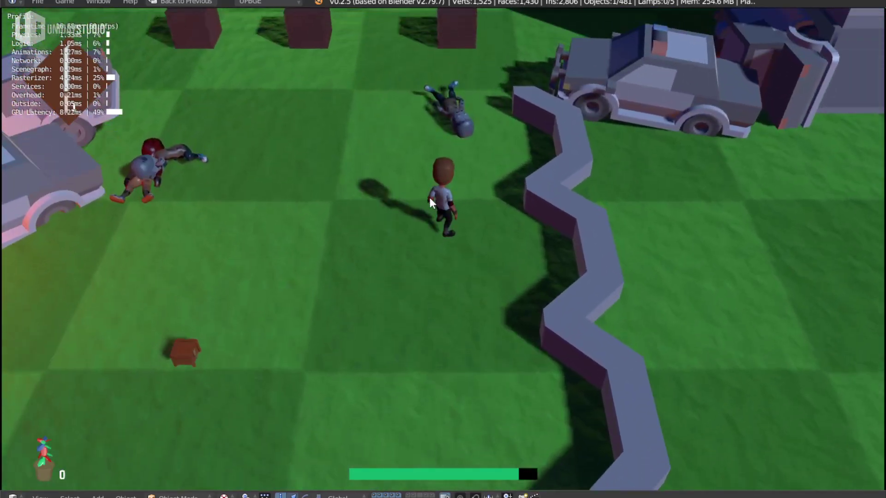
{"action": "key", "text": "Escape"}
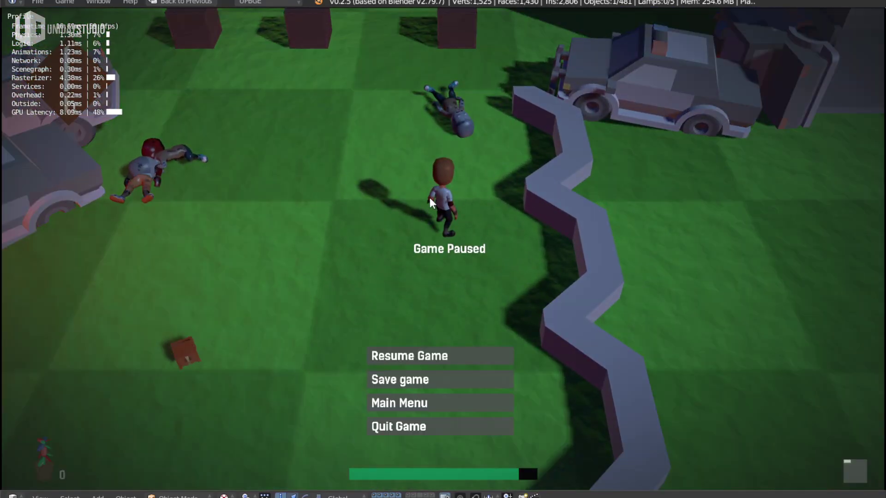
{"action": "key", "text": "Escape"}
Save the project, restore the full editor layout and bring up the camera's render settings
{"action": "key", "text": "ctrl+s"}
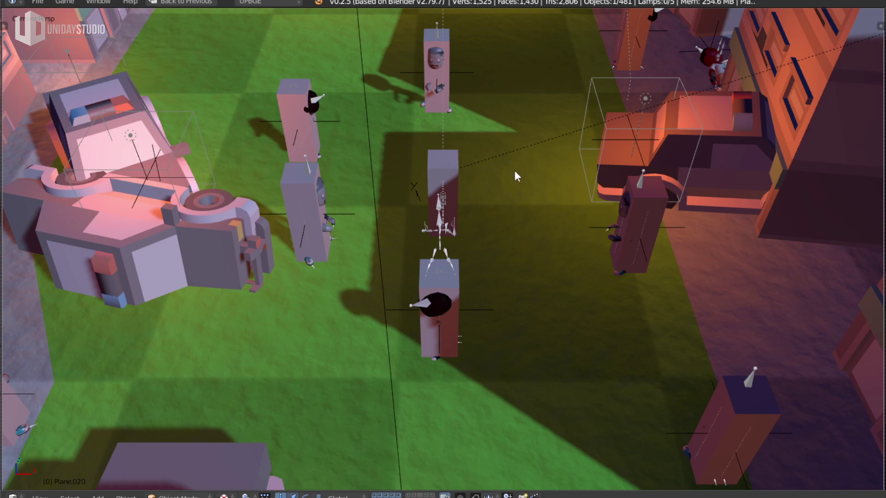
{"action": "mouse_move", "coordinate": [514, 170]}
{"action": "middle_mouse_down"}
{"action": "mouse_move", "coordinate": [415, 178]}
{"action": "mouse_move", "coordinate": [409, 200]}
{"action": "mouse_move", "coordinate": [427, 223]}
{"action": "middle_mouse_up"}
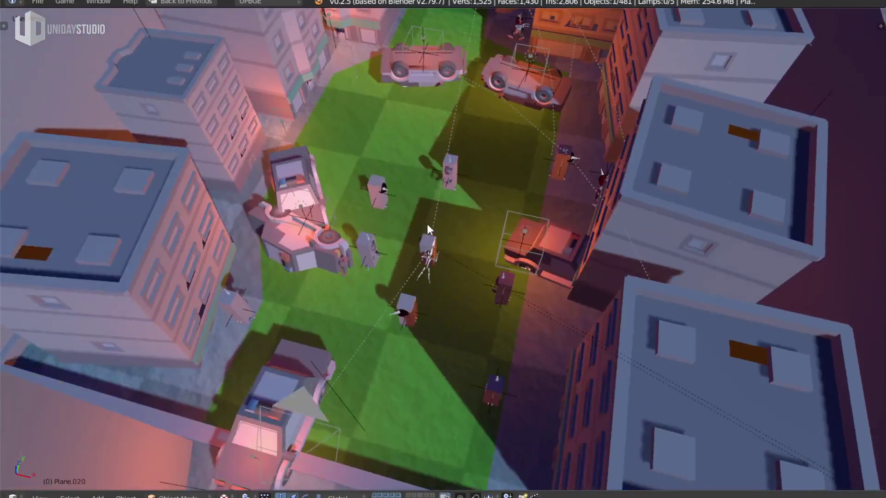
{"action": "key", "text": "KP_0"}
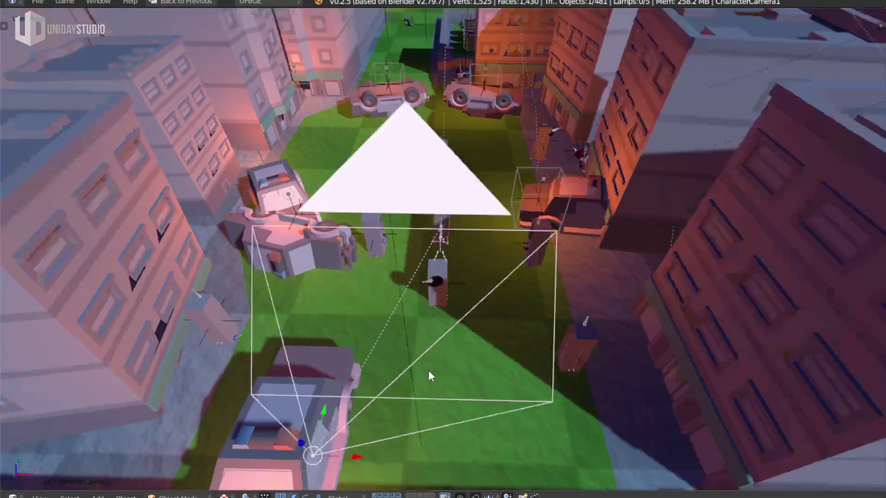
{"action": "key", "text": "ctrl+Up"}
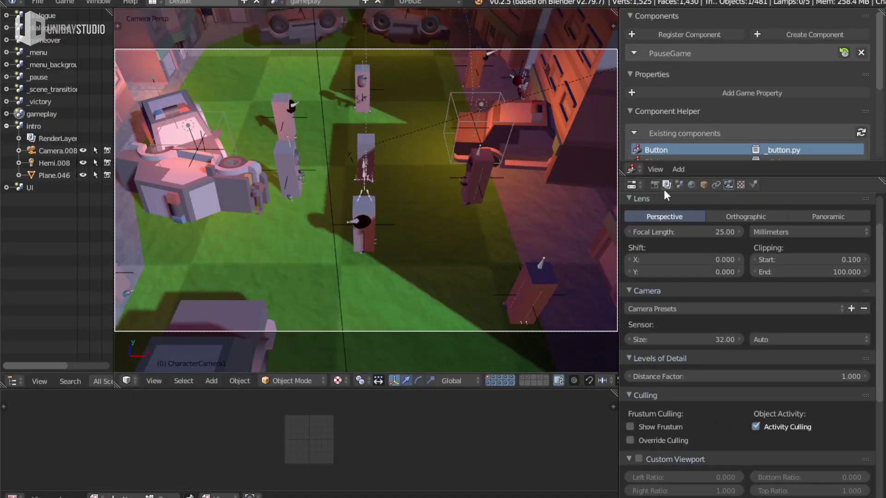
{"action": "left_click", "coordinate": [654, 184]}
{"action": "scroll", "coordinate": [764, 386], "scroll_direction": "down", "scroll_amount": 5}
{"action": "scroll", "coordinate": [764, 386], "scroll_direction": "down", "scroll_amount": 5}
{"action": "scroll", "coordinate": [765, 386], "scroll_direction": "down", "scroll_amount": 5}
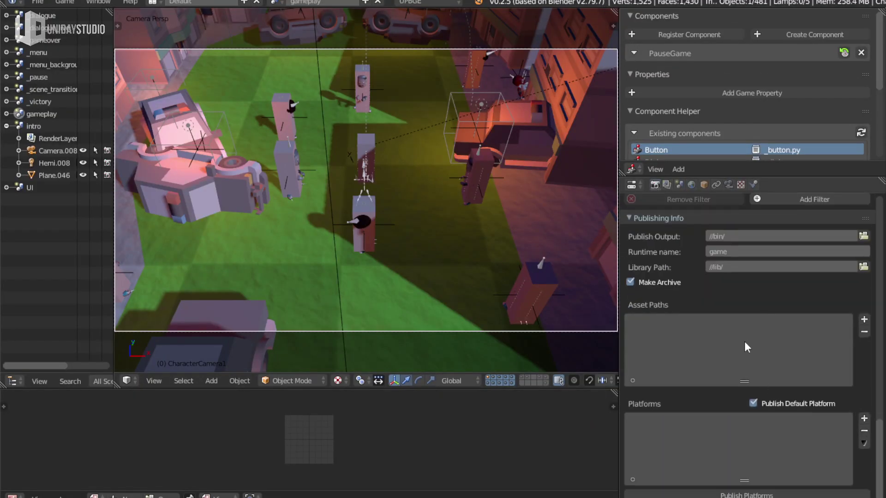
{"action": "scroll", "coordinate": [759, 418], "scroll_direction": "up", "scroll_amount": 5}
Add the S.S.A.O., Bloom and Chromatic Aberration post-processing filters to CharacterCamera1
{"action": "left_click", "coordinate": [761, 310]}
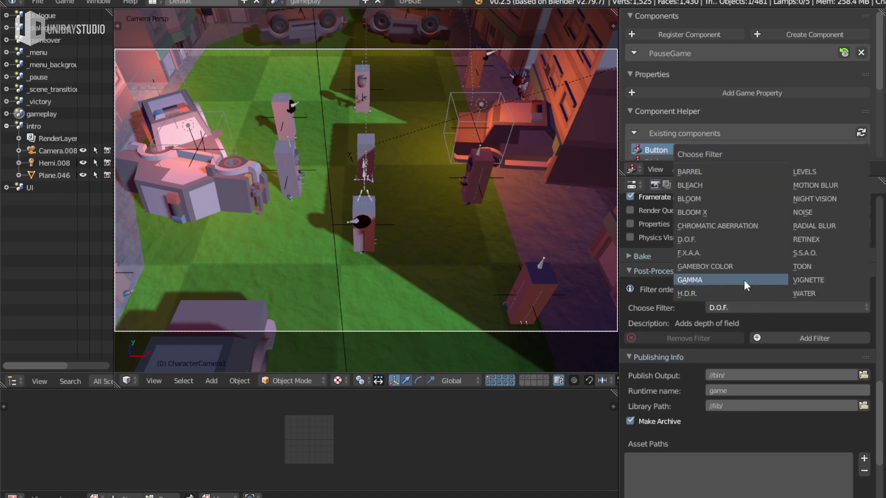
{"action": "left_click", "coordinate": [814, 253]}
{"action": "left_click", "coordinate": [803, 337]}
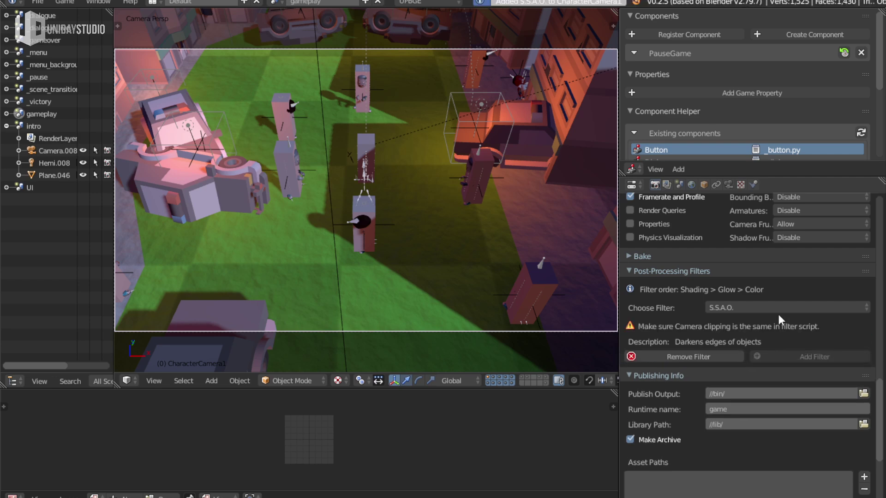
{"action": "left_click", "coordinate": [768, 306]}
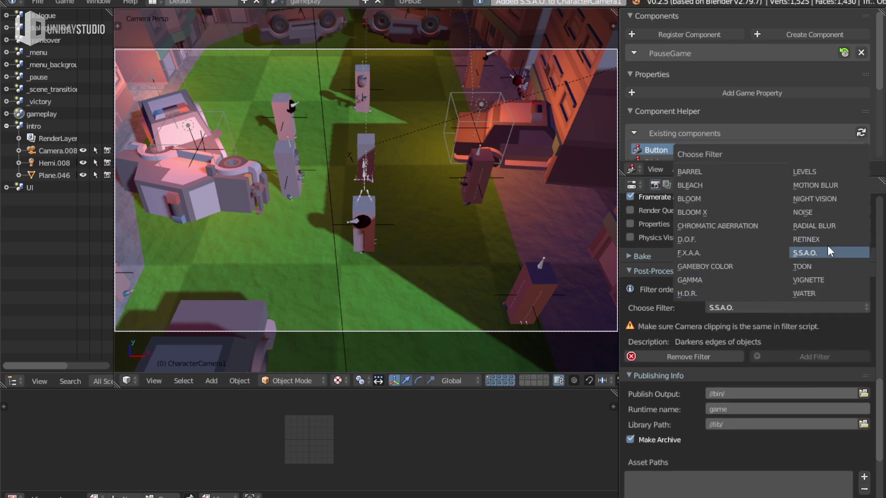
{"action": "left_click", "coordinate": [689, 199]}
{"action": "left_click", "coordinate": [807, 334]}
{"action": "left_click", "coordinate": [795, 308]}
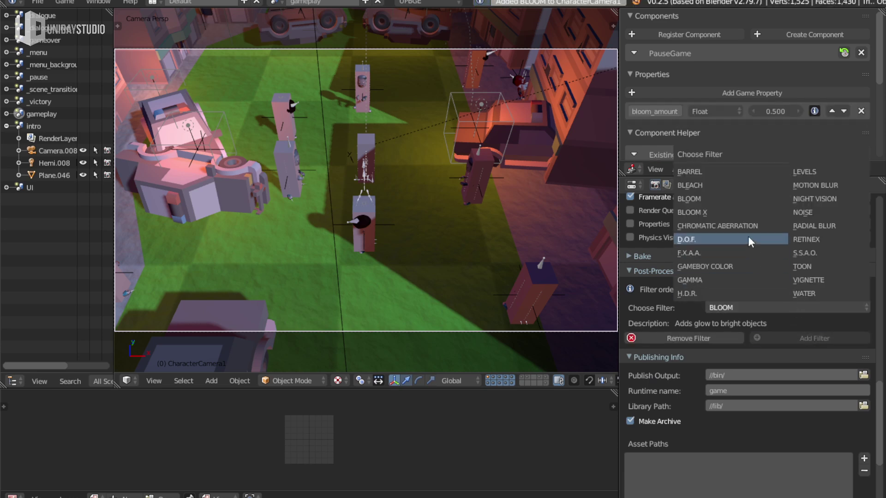
{"action": "left_click", "coordinate": [738, 226]}
{"action": "left_click", "coordinate": [809, 339]}
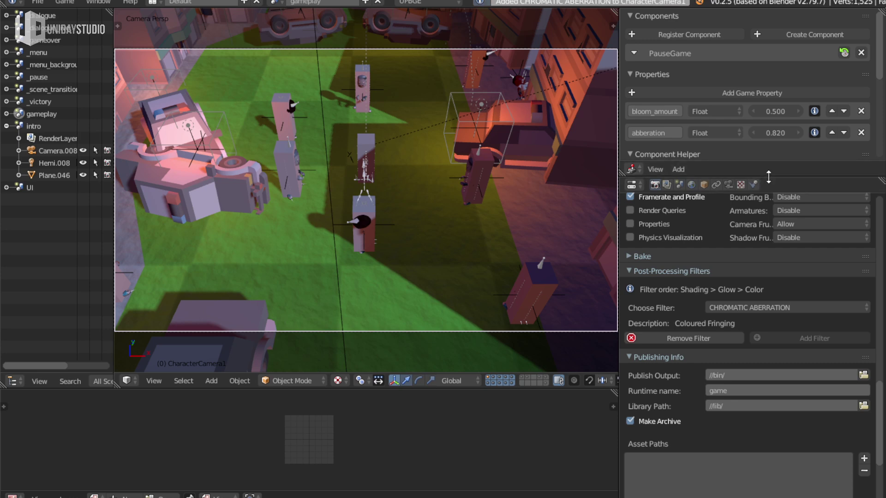
Remove Chromatic Aberration, add the H.D.R. filter, then re-add Chromatic Aberration after it
{"action": "left_click_drag", "start_coordinate": [762, 178], "coordinate": [762, 235]}
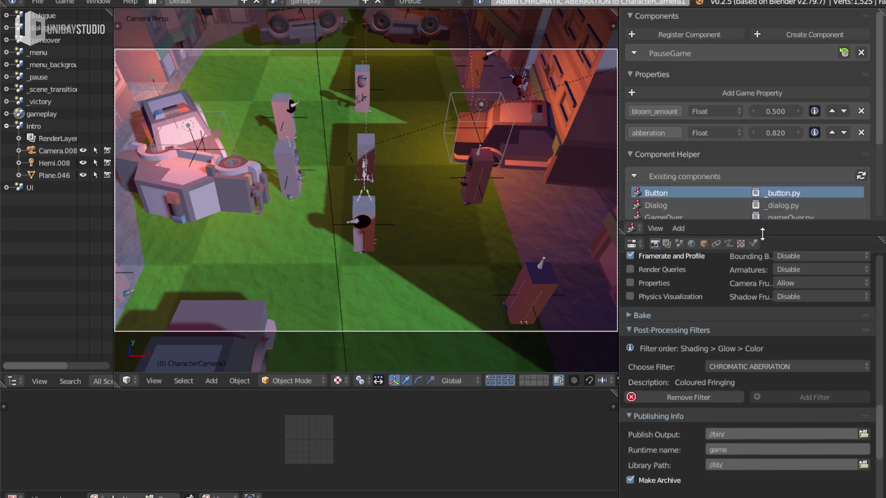
{"action": "left_click", "coordinate": [704, 396]}
{"action": "left_click", "coordinate": [748, 367]}
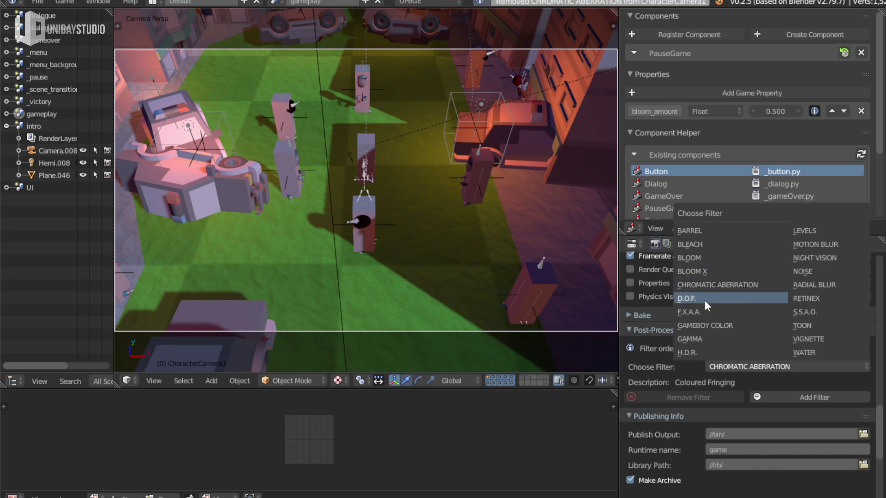
{"action": "left_click", "coordinate": [694, 351]}
{"action": "left_click", "coordinate": [772, 391]}
{"action": "left_click", "coordinate": [762, 367]}
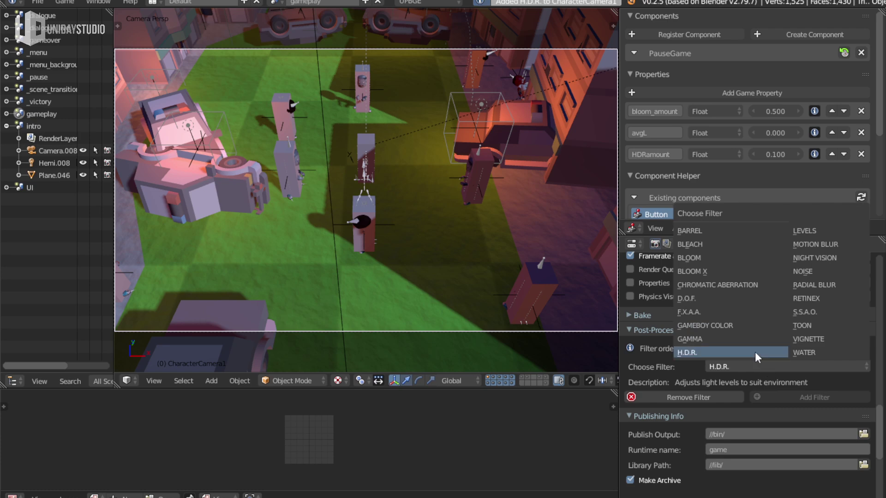
{"action": "left_click", "coordinate": [724, 285]}
{"action": "left_click", "coordinate": [793, 396]}
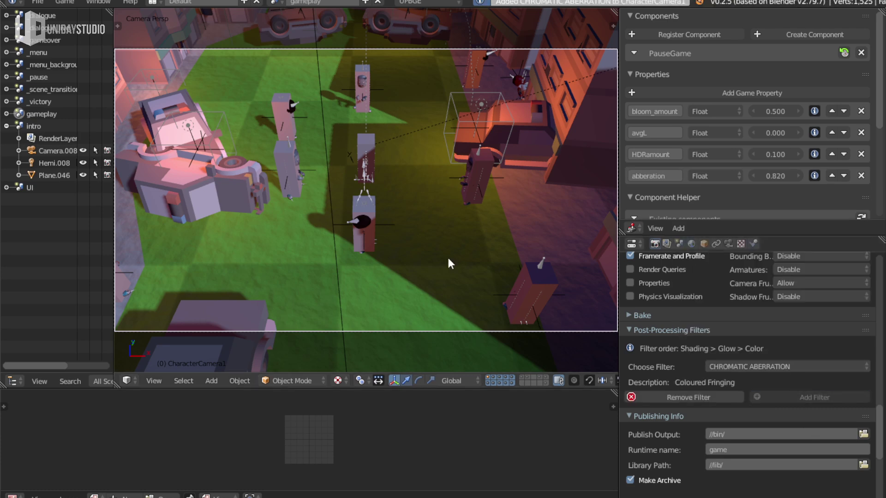
Save the project and run a quick playtest of the new filters, then exit
{"action": "key", "text": "ctrl+s"}
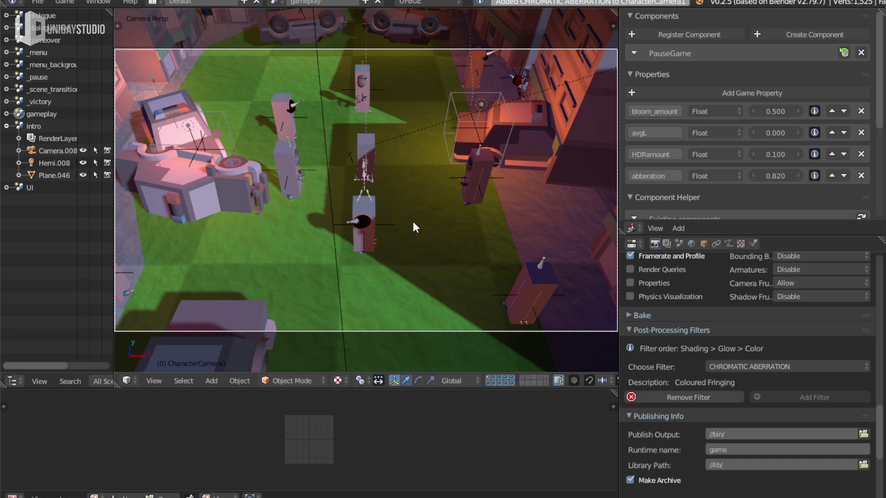
{"action": "key", "text": "p"}
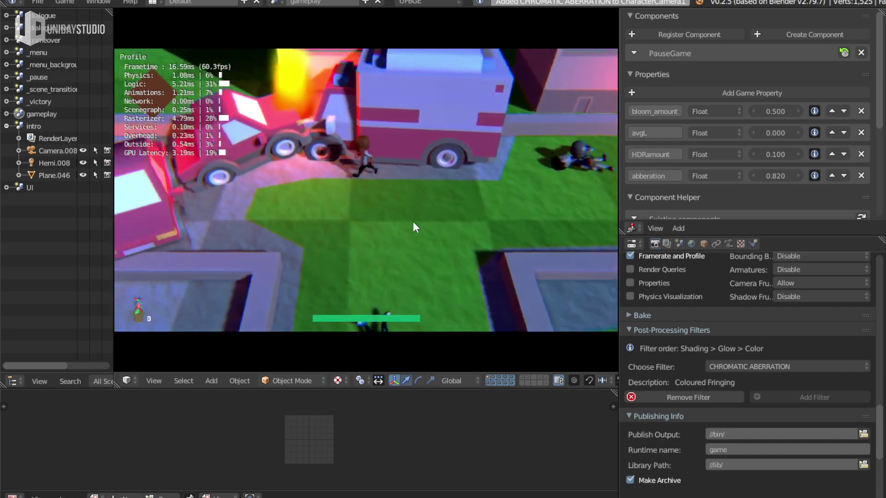
{"action": "key", "text": "Escape"}
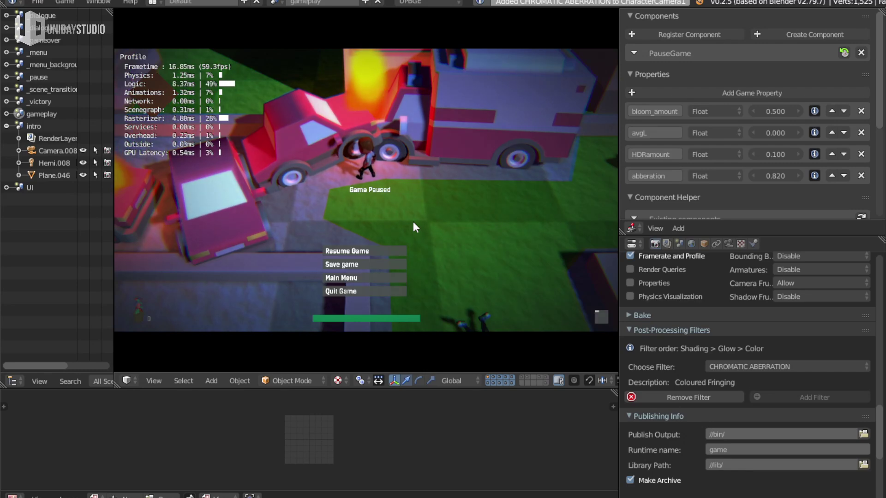
{"action": "key", "text": "Escape"}
Playtest in the enlarged 3D view, walking onto the grass to unlock the jump skill, then quit
{"action": "key", "text": "ctrl+Up"}
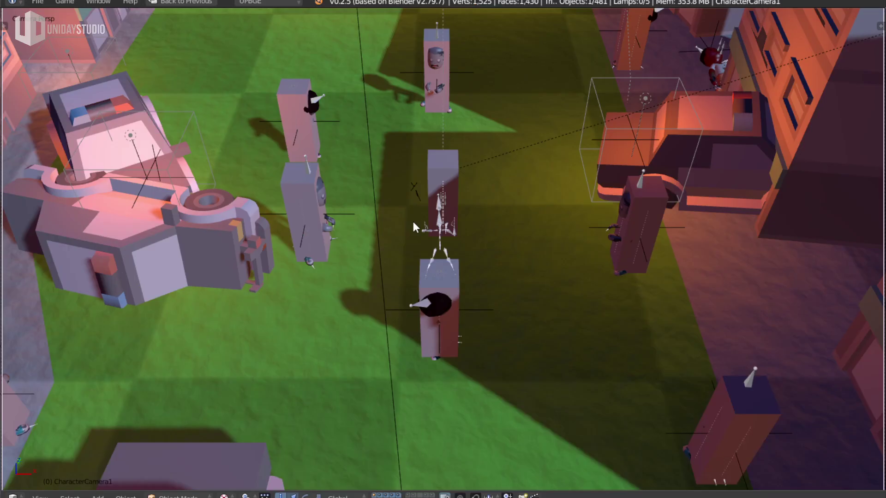
{"action": "key", "text": "p"}
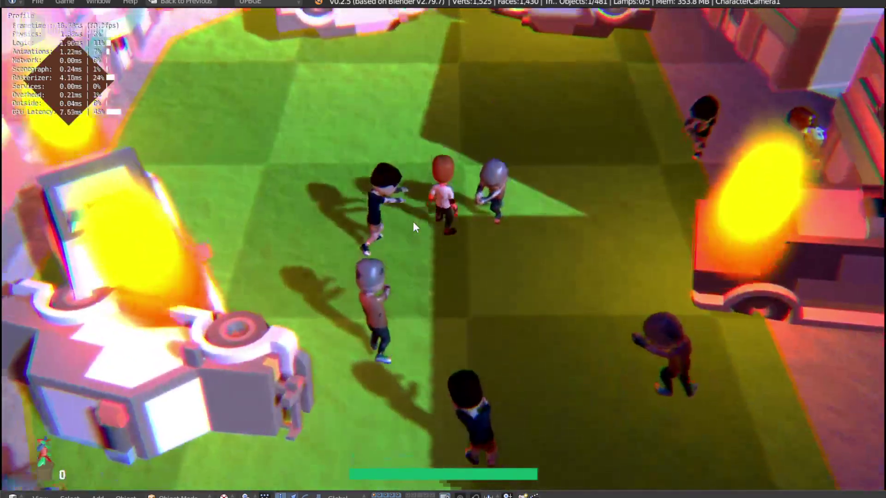
{"action": "key", "text": "w"}
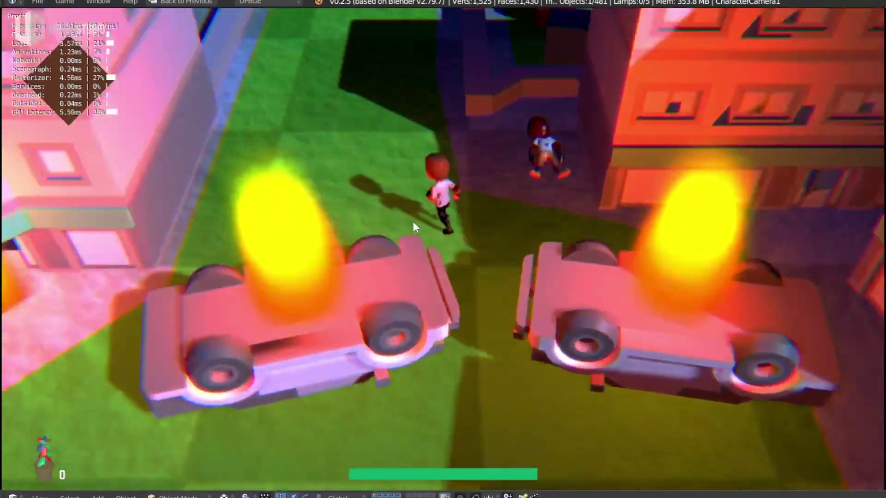
{"action": "key", "text": "w"}
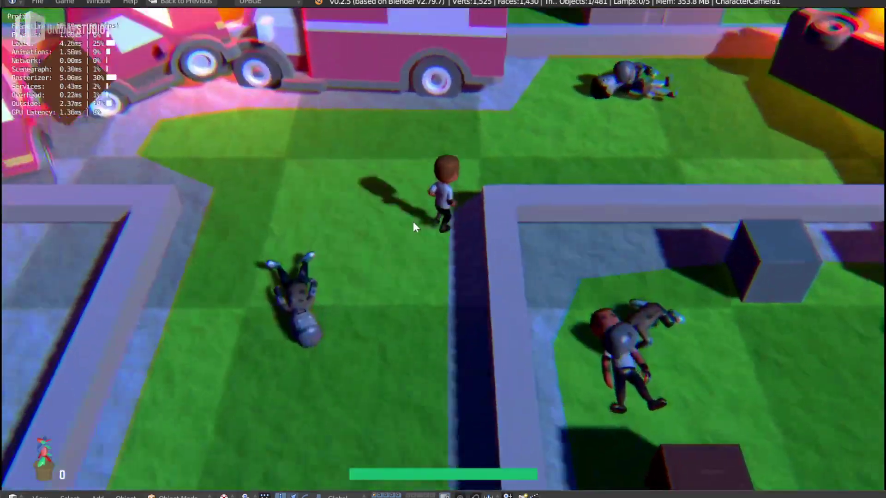
{"action": "key", "text": "w"}
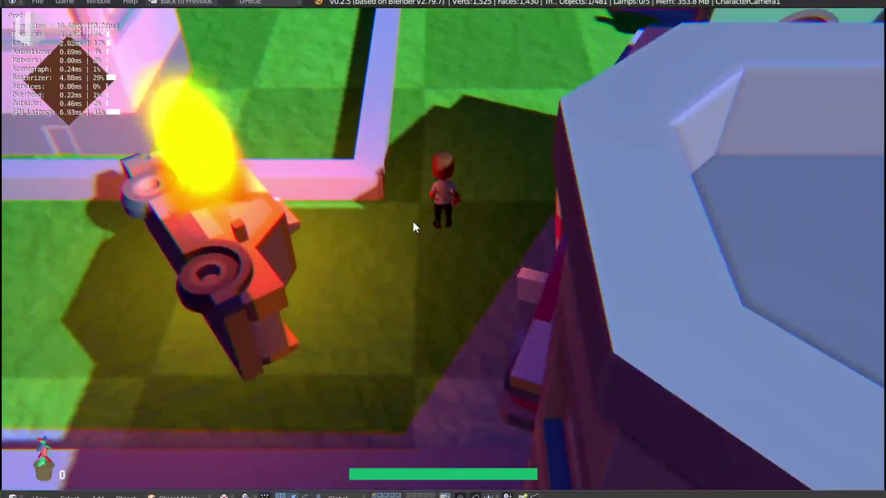
{"action": "key", "text": "w"}
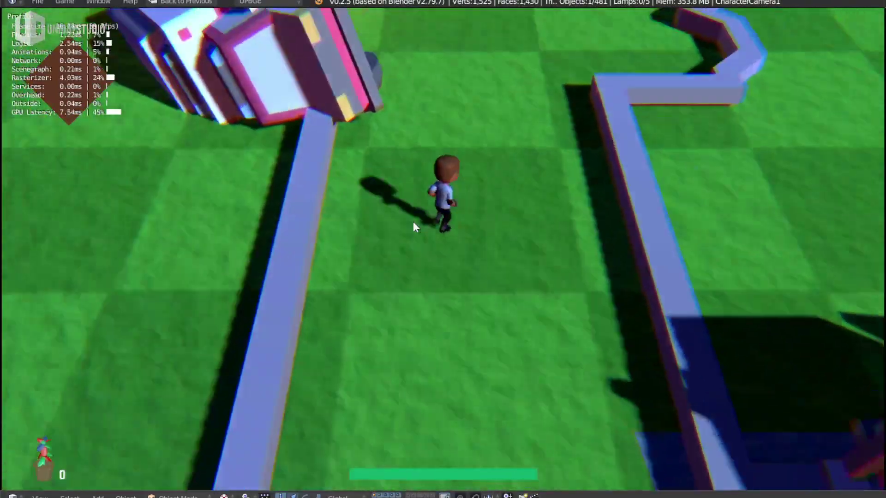
{"action": "key", "text": "w"}
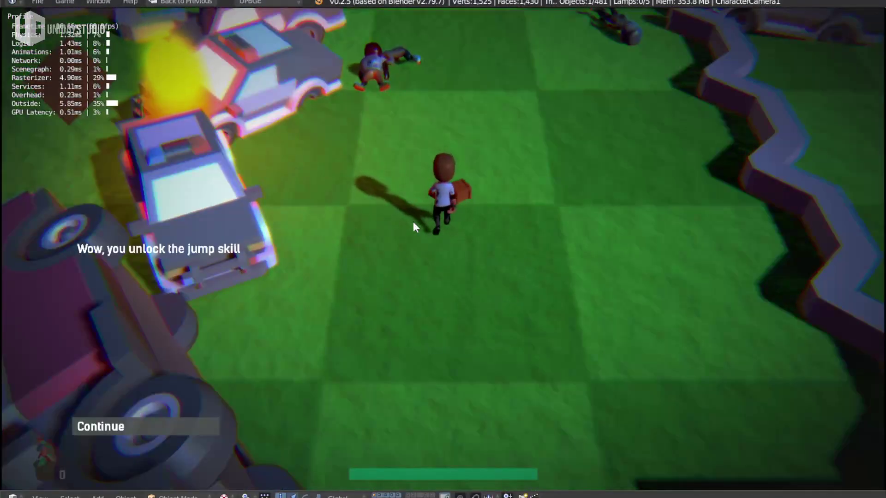
{"action": "key", "text": "Return"}
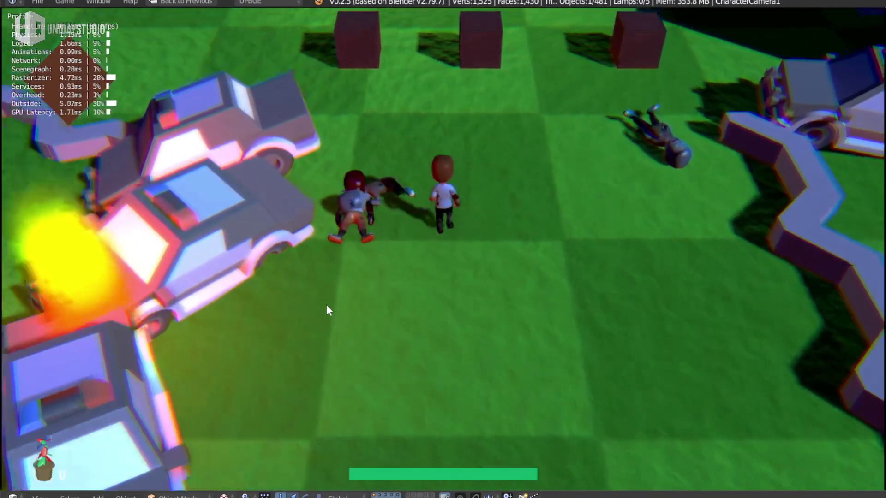
{"action": "key", "text": "a"}
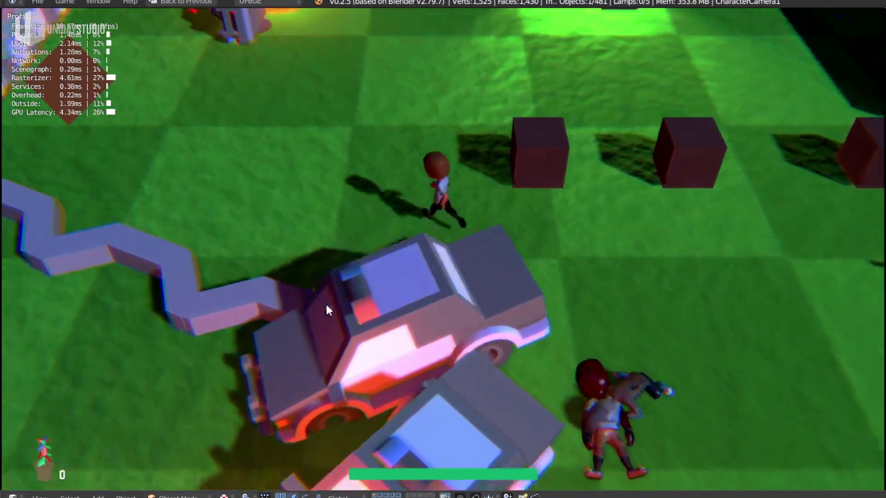
{"action": "key", "text": "Escape"}
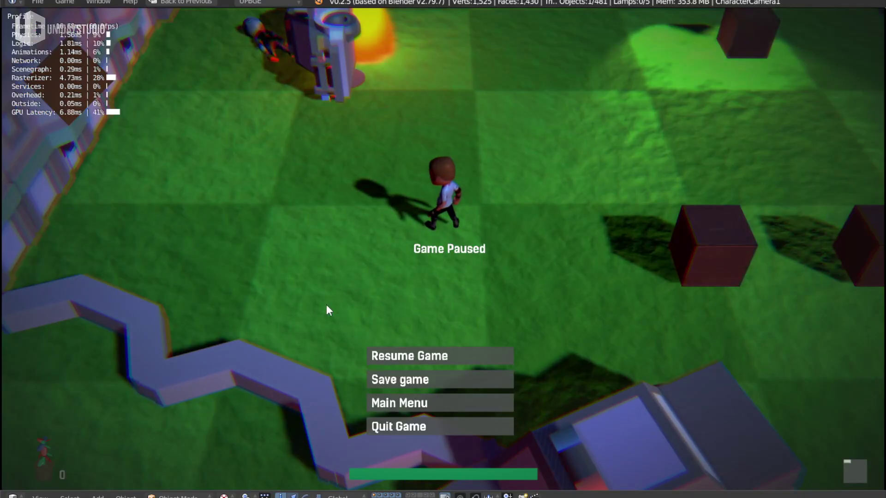
{"action": "key", "text": "Escape"}
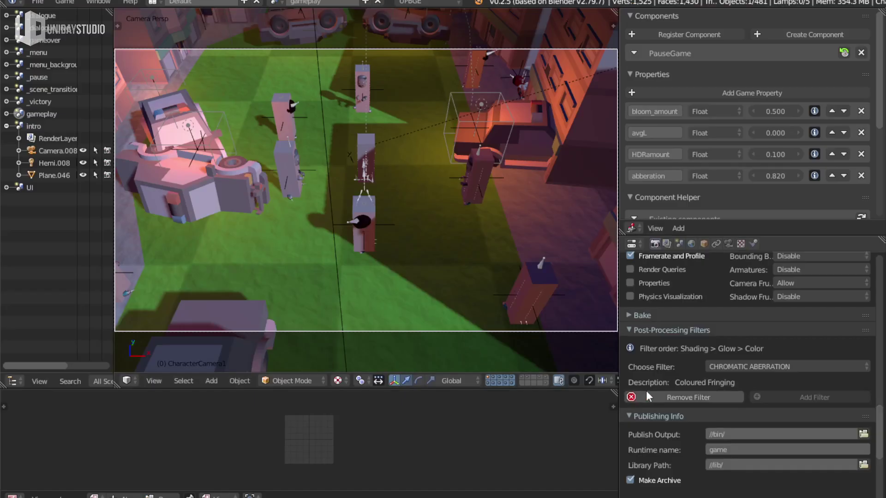
Remove the Chromatic Aberration filter from the camera and playtest the level without it
{"action": "left_click", "coordinate": [648, 397]}
{"action": "key", "text": "ctrl+Up"}
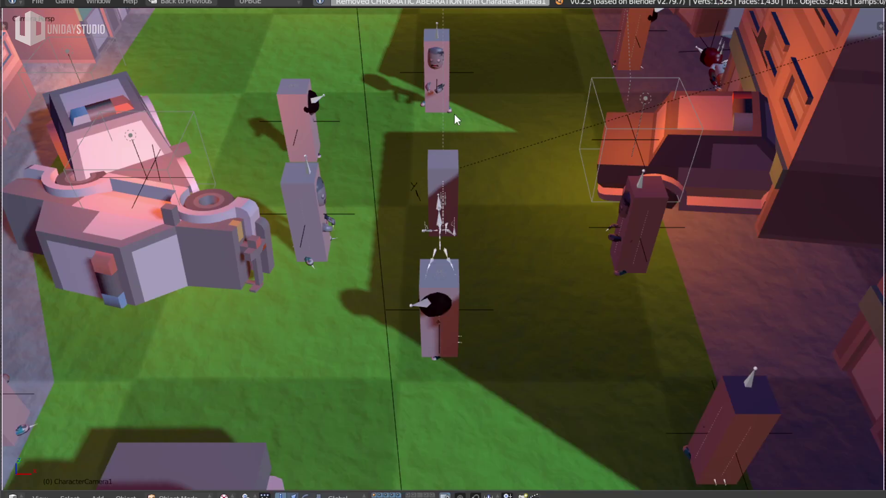
{"action": "key", "text": "p"}
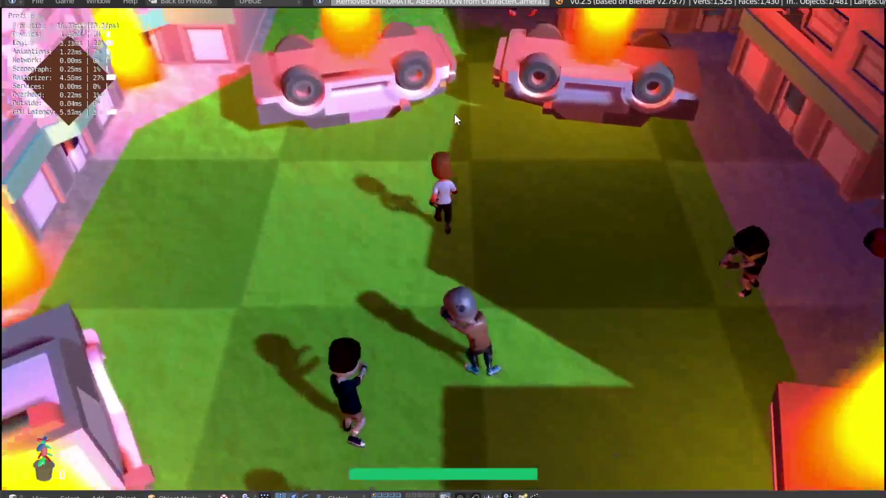
{"action": "key", "text": "w"}
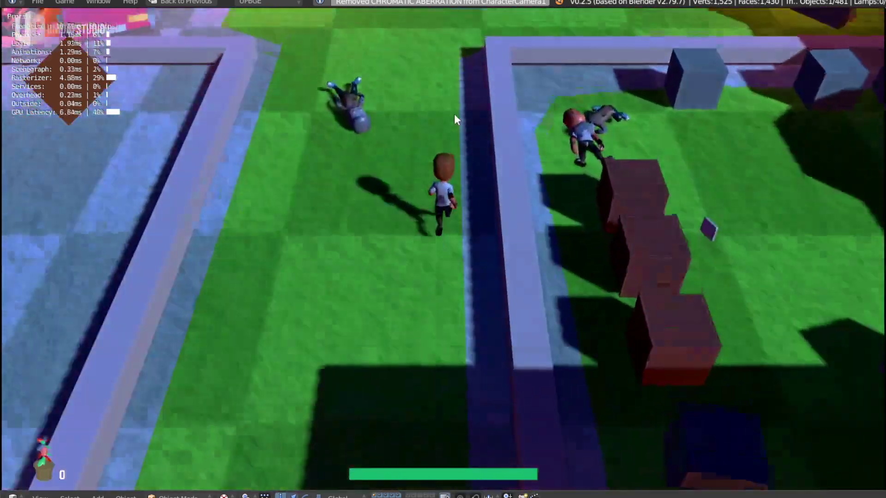
{"action": "key", "text": "w"}
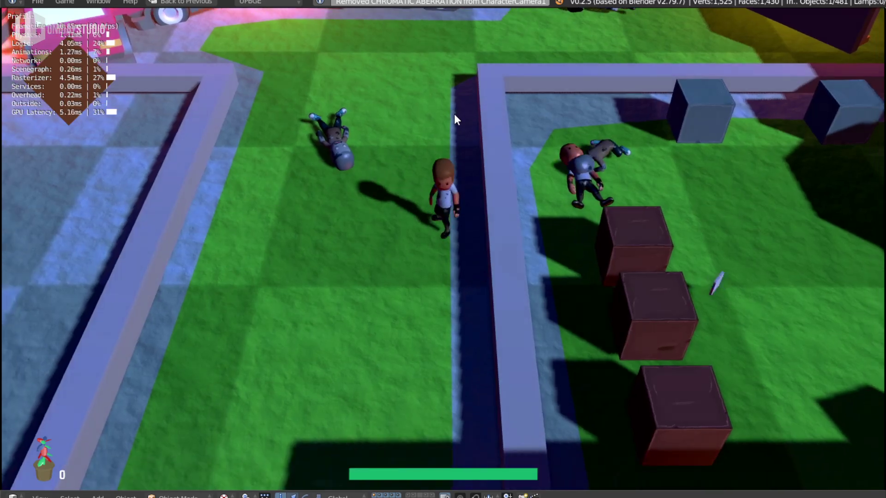
{"action": "key", "text": "Escape"}
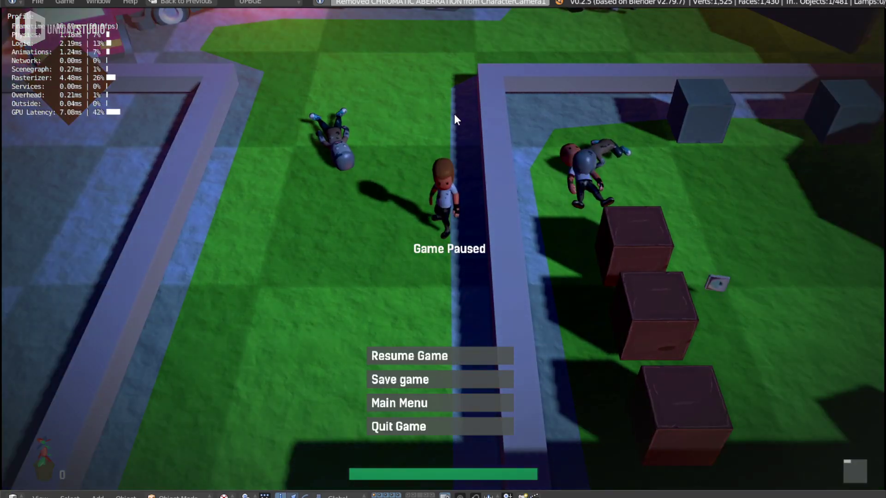
{"action": "key", "text": "Escape"}
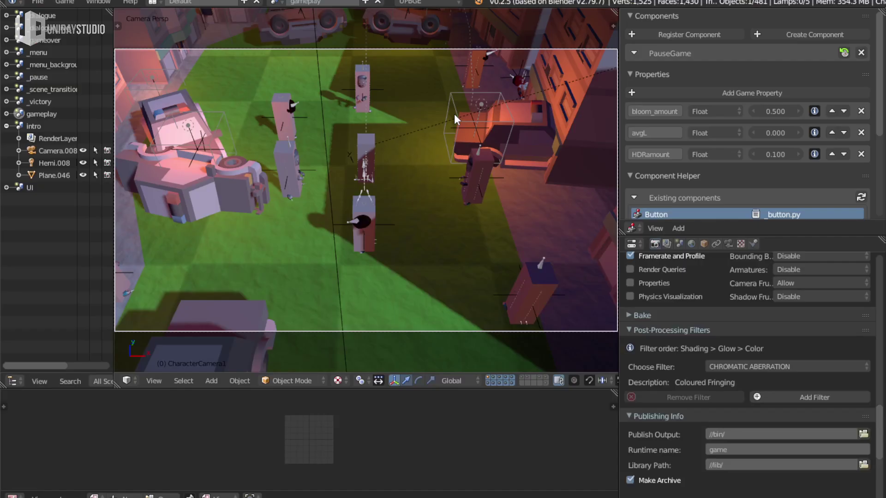
Select the Sun lamp and turn on its Show Shadow Box display
{"action": "middle_click_drag", "start_coordinate": [454, 114], "coordinate": [524, 153]}
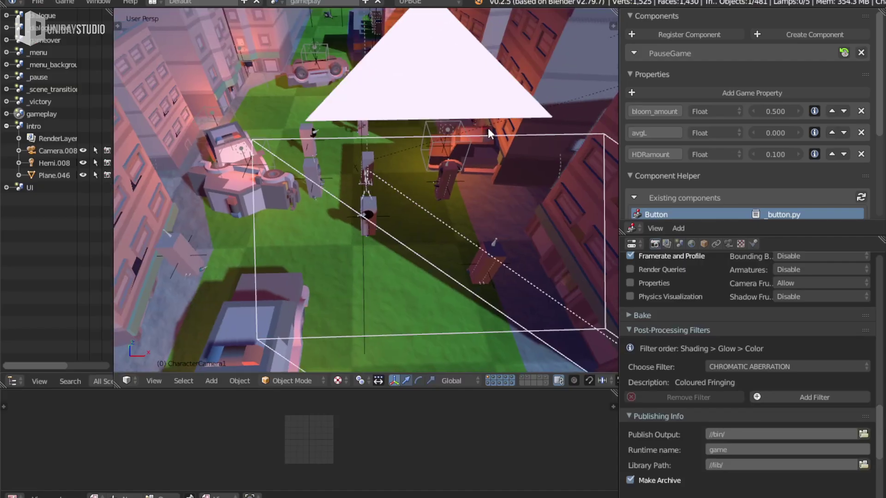
{"action": "right_click", "coordinate": [513, 156]}
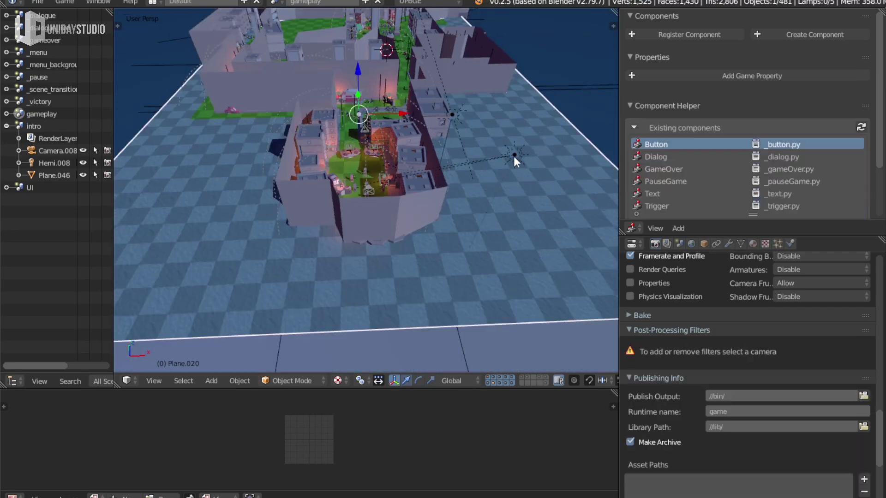
{"action": "left_click", "coordinate": [729, 243]}
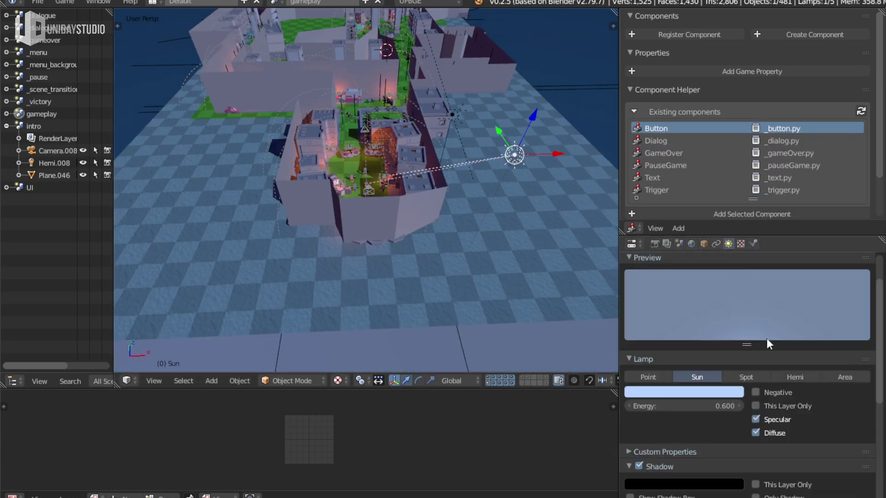
{"action": "scroll", "coordinate": [735, 443], "scroll_direction": "down", "scroll_amount": 5}
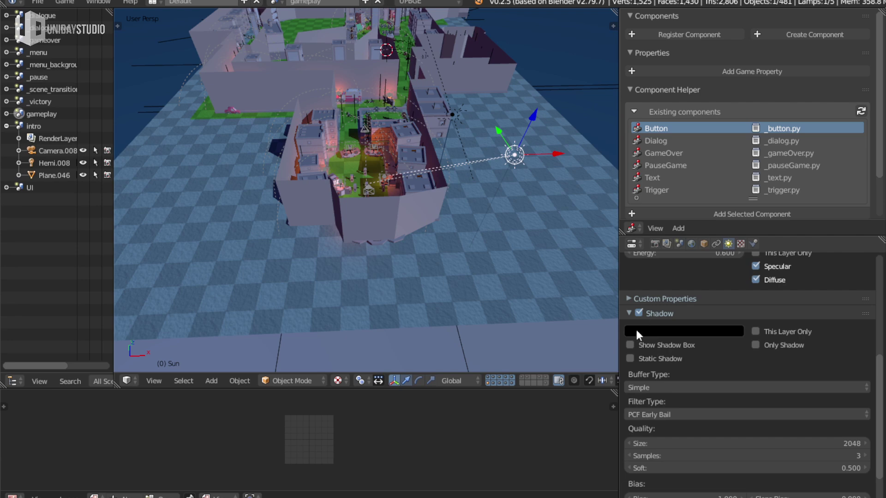
{"action": "left_click", "coordinate": [674, 351]}
{"action": "scroll", "coordinate": [674, 350], "scroll_direction": "up", "scroll_amount": 3}
Reposition the Sun lamp along its local Z axis, adjusting it twice
{"action": "key", "text": "KP_0"}
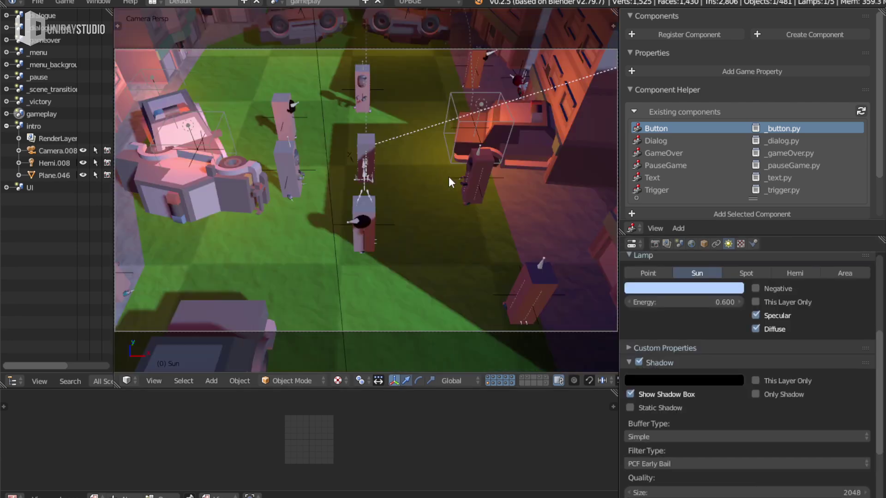
{"action": "scroll", "coordinate": [738, 323], "scroll_direction": "down", "scroll_amount": 1}
{"action": "key", "text": "g"}
{"action": "key", "text": "z"}
{"action": "key", "text": "z"}
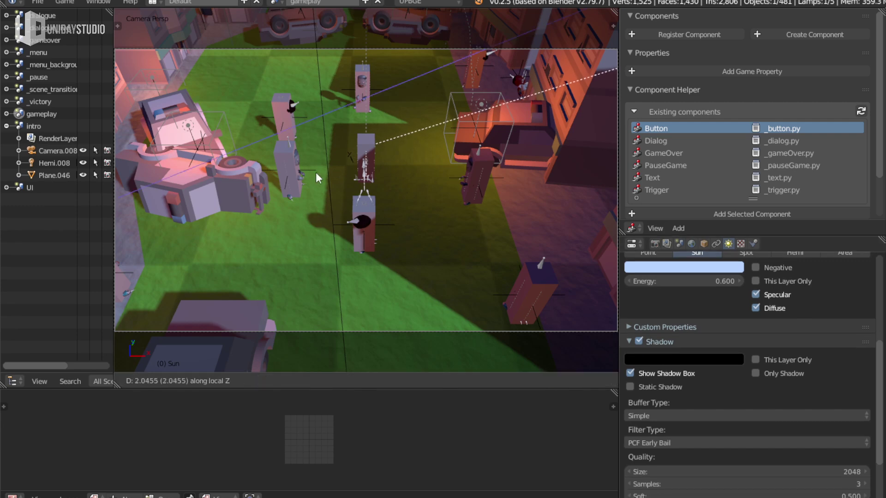
{"action": "left_click", "coordinate": [295, 179]}
{"action": "middle_click_drag", "start_coordinate": [295, 179], "coordinate": [434, 178]}
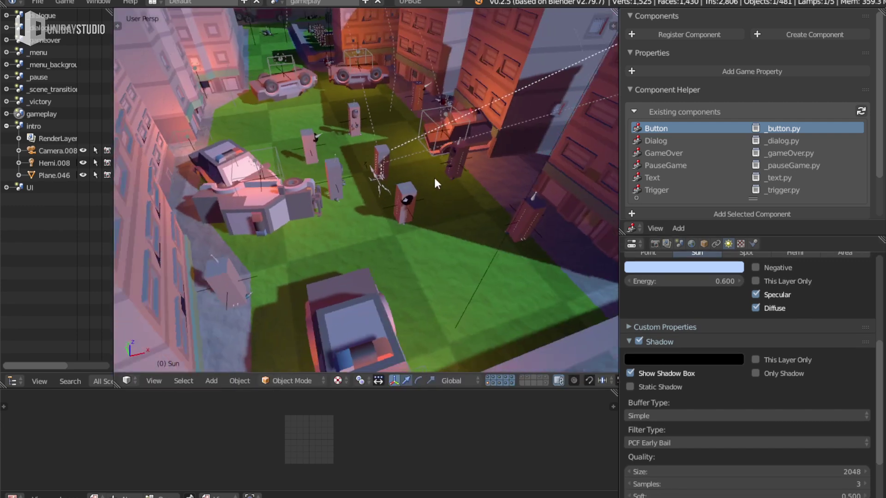
{"action": "scroll", "coordinate": [452, 171], "scroll_direction": "down", "scroll_amount": 4}
{"action": "scroll", "coordinate": [519, 159], "scroll_direction": "down", "scroll_amount": 3}
{"action": "key", "text": "g"}
{"action": "key", "text": "z"}
{"action": "key", "text": "z"}
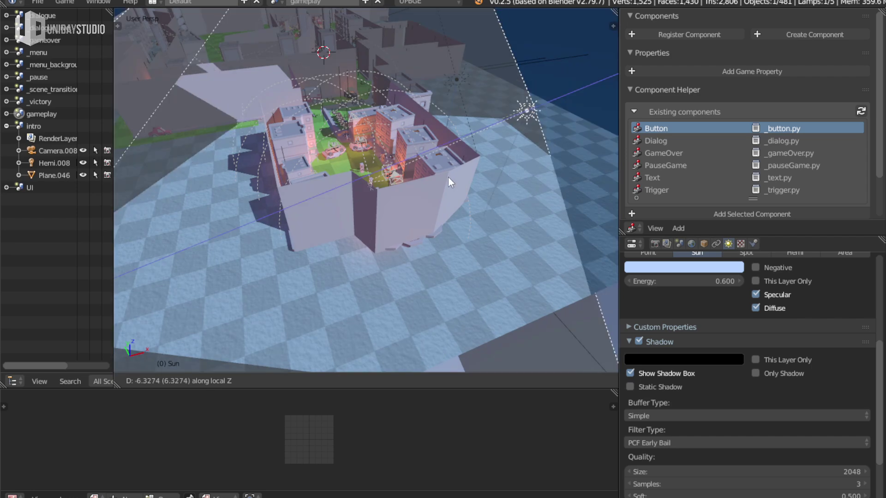
{"action": "left_click", "coordinate": [430, 182]}
{"action": "scroll", "coordinate": [835, 427], "scroll_direction": "down", "scroll_amount": 1}
{"action": "scroll", "coordinate": [834, 427], "scroll_direction": "down", "scroll_amount": 4}
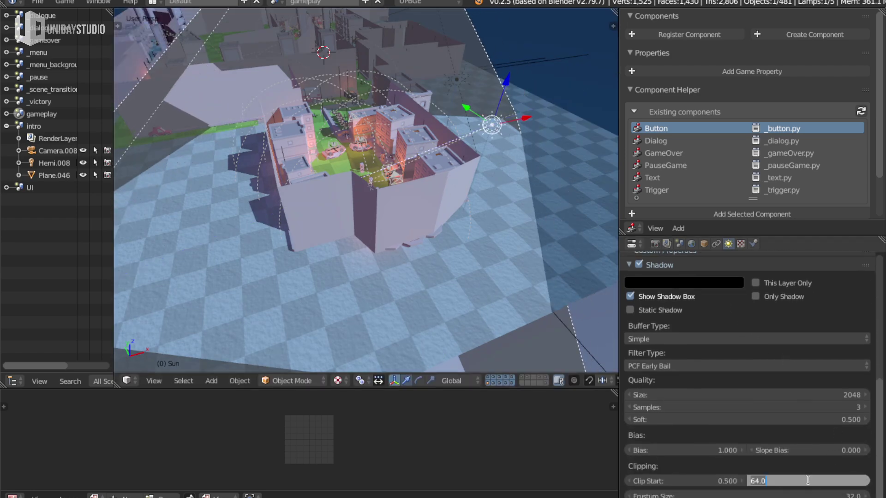
Set the Sun shadow's Clip End to 50 and Frustum Size to 20, then save
{"action": "key", "text": "Tab"}
{"action": "type", "text": "20"}
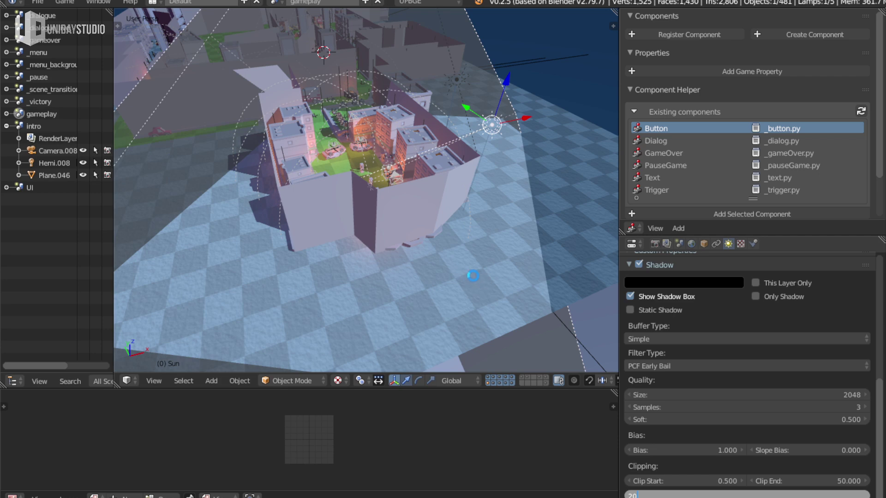
{"action": "key", "text": "Return"}
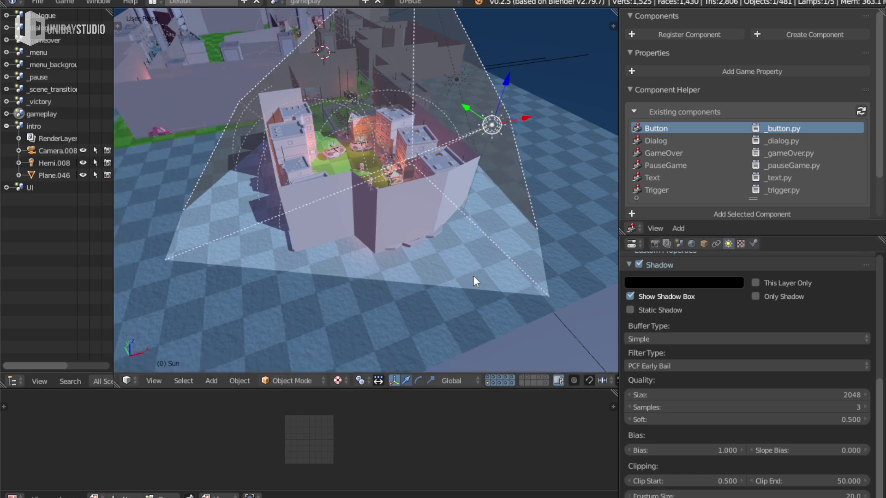
{"action": "key", "text": "KP_0"}
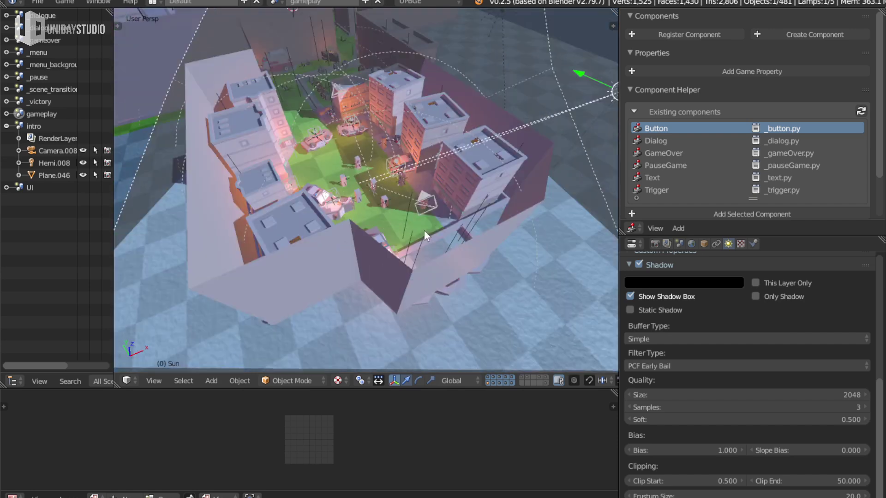
{"action": "key", "text": "ctrl+s"}
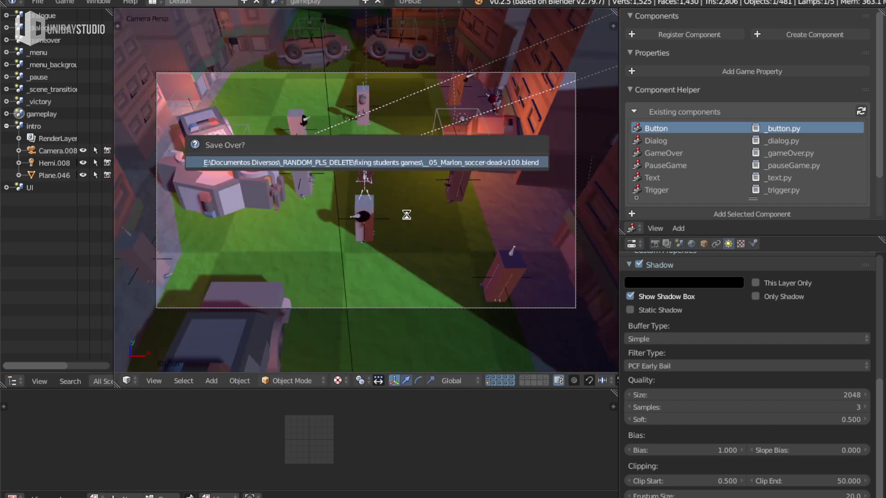
Maximize the camera view and playtest the new sun shadows past the jump-skill message, then quit
{"action": "key", "text": "Home"}
{"action": "key", "text": "ctrl+Up"}
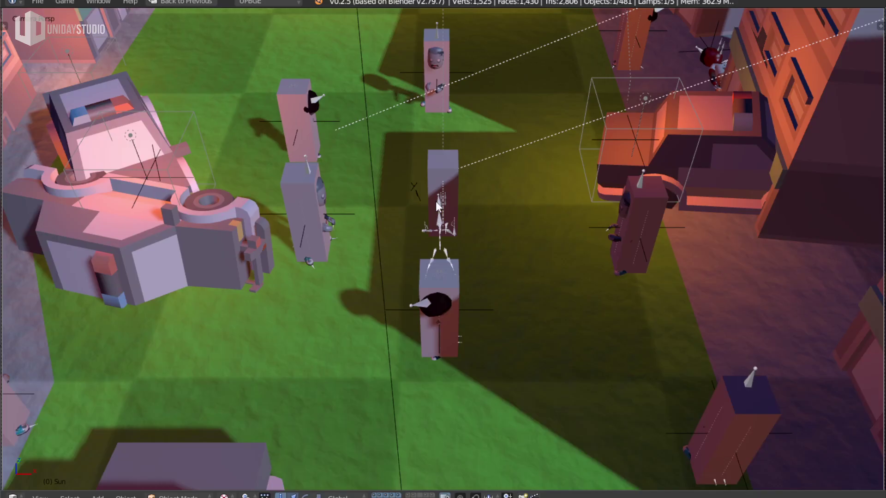
{"action": "key", "text": "p"}
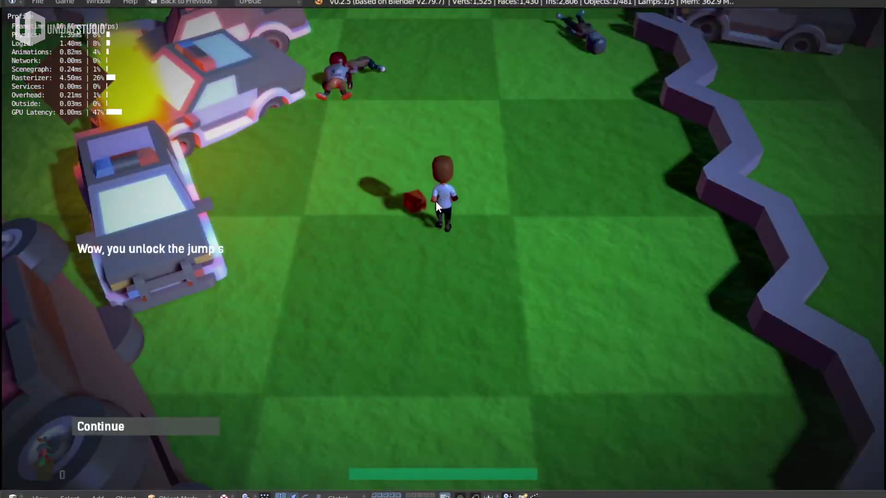
{"action": "key", "text": "Return"}
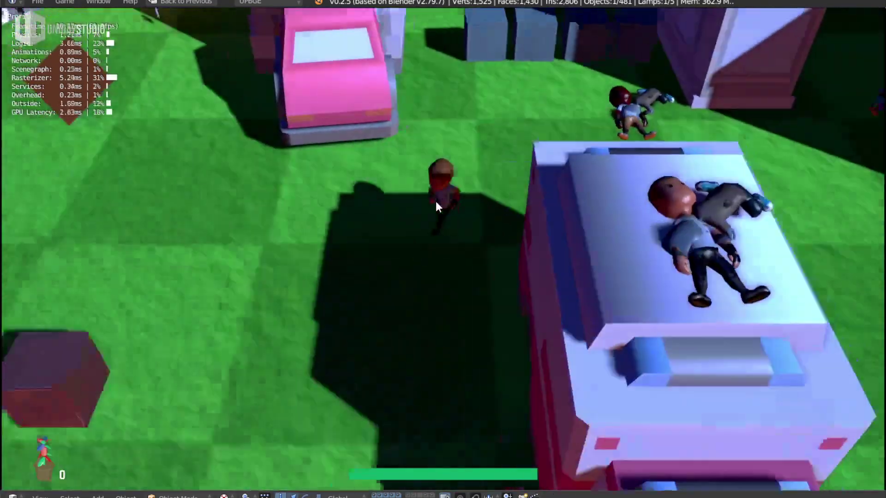
{"action": "key", "text": "Escape"}
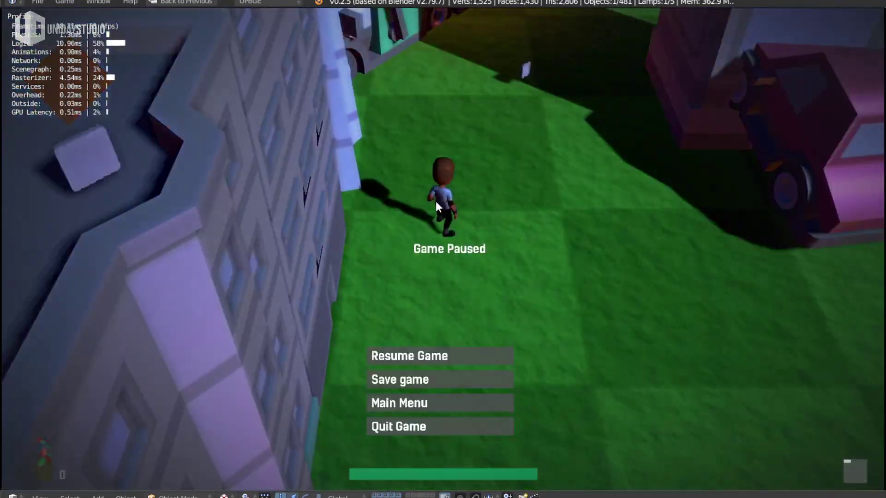
{"action": "key", "text": "Escape"}
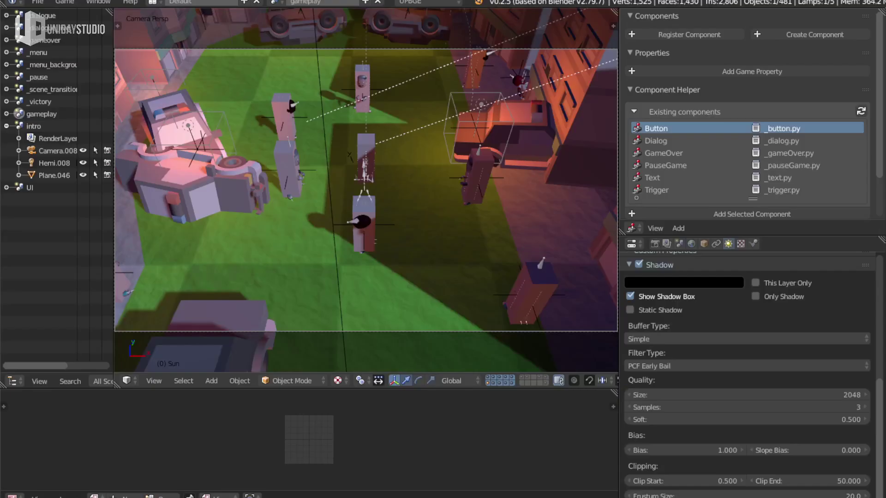
Switch to the UI scene, select the WeaponSlot plane and view it from top orthographic
{"action": "left_click", "coordinate": [83, 4]}
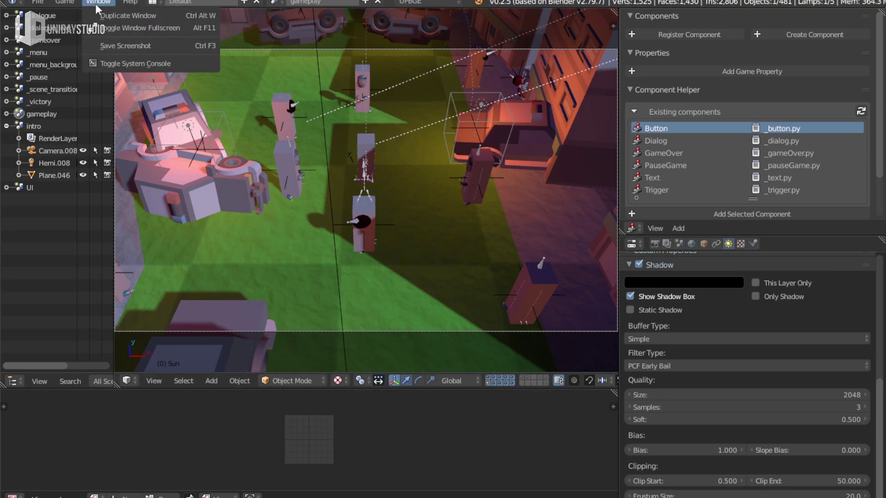
{"action": "left_click", "coordinate": [84, 38]}
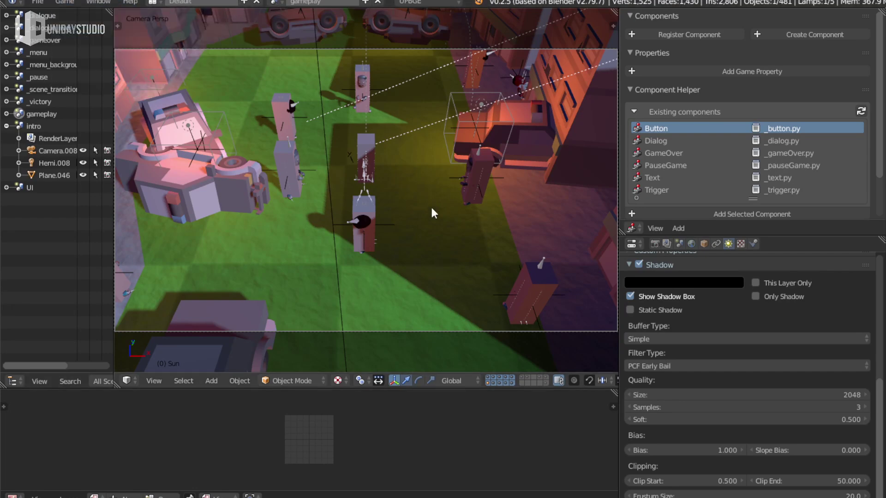
{"action": "mouse_move", "coordinate": [430, 207]}
{"action": "middle_mouse_down"}
{"action": "mouse_move", "coordinate": [280, 251]}
{"action": "mouse_move", "coordinate": [275, 234]}
{"action": "mouse_move", "coordinate": [416, 200]}
{"action": "mouse_move", "coordinate": [457, 101]}
{"action": "mouse_move", "coordinate": [500, 137]}
{"action": "middle_mouse_up"}
{"action": "scroll", "coordinate": [446, 194], "scroll_direction": "up", "scroll_amount": 6}
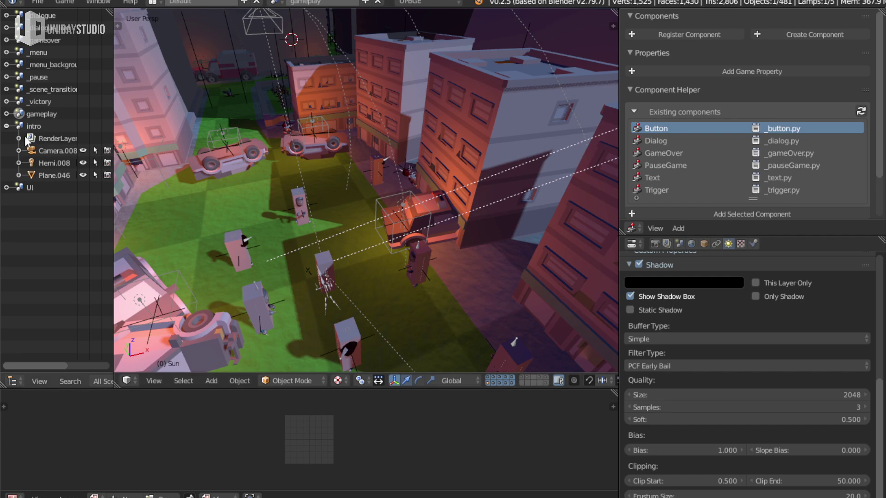
{"action": "left_click", "coordinate": [26, 189]}
{"action": "mouse_move", "coordinate": [180, 186]}
{"action": "middle_mouse_down"}
{"action": "mouse_move", "coordinate": [298, 219]}
{"action": "mouse_move", "coordinate": [213, 197]}
{"action": "mouse_move", "coordinate": [355, 200]}
{"action": "middle_mouse_up"}
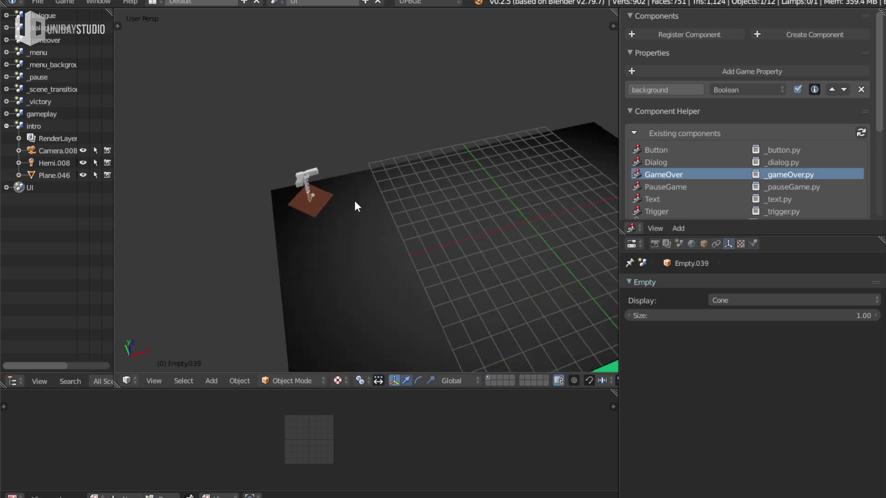
{"action": "right_click", "coordinate": [306, 208]}
{"action": "key", "text": "KP_5"}
{"action": "key", "text": "KP_Decimal"}
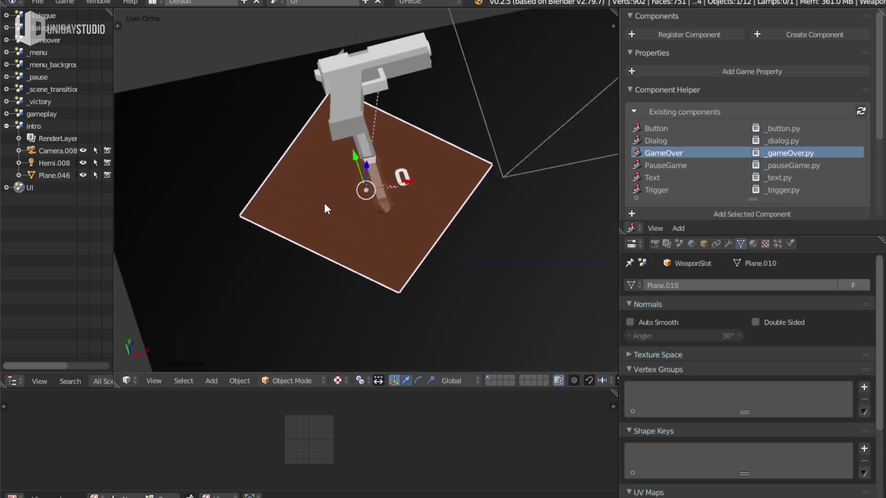
{"action": "key", "text": "KP_7"}
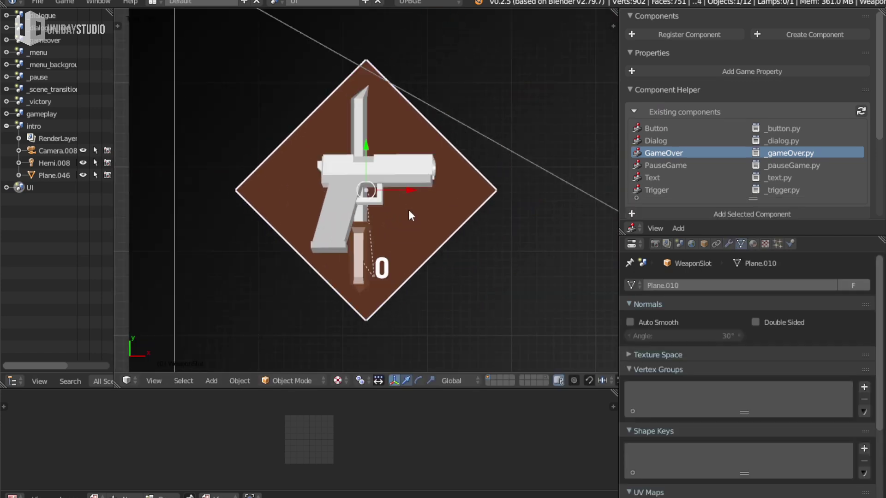
{"action": "scroll", "coordinate": [410, 215], "scroll_direction": "down", "scroll_amount": 5}
Move the WeaponSlot plane and shrink it slightly, placing it in the top position
{"action": "key", "text": "g"}
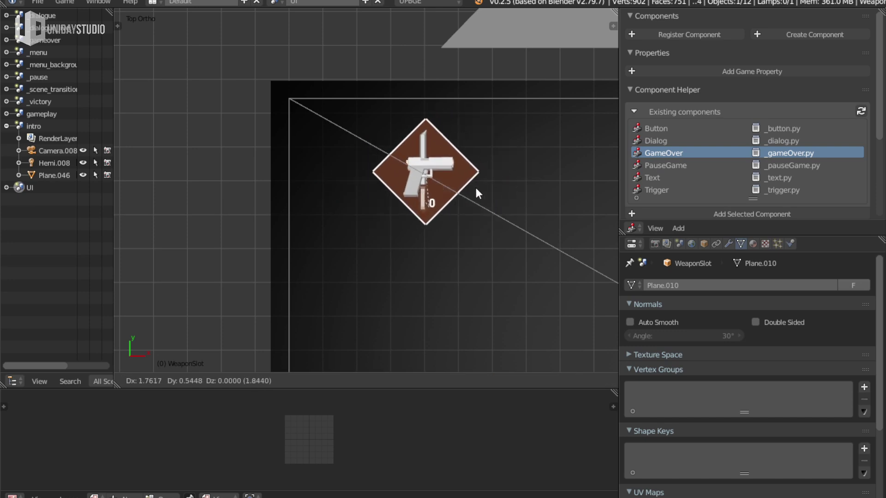
{"action": "left_click", "coordinate": [413, 196]}
{"action": "key", "text": "s"}
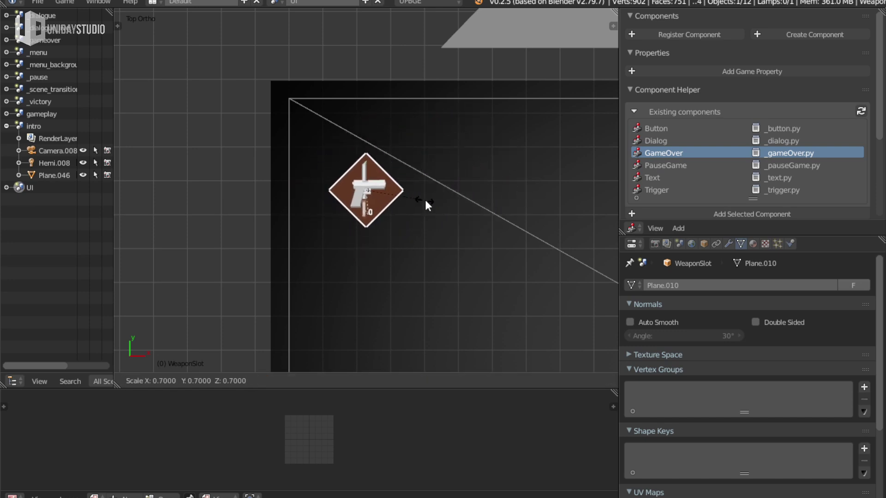
{"action": "key", "text": "Escape"}
{"action": "key", "text": "s"}
{"action": "left_click", "coordinate": [444, 200]}
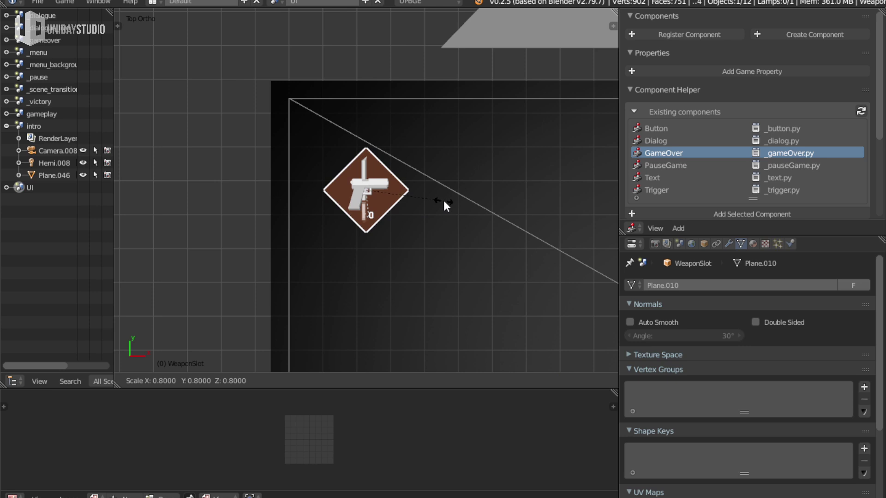
{"action": "key", "text": "g"}
{"action": "left_click", "coordinate": [478, 177]}
{"action": "scroll", "coordinate": [478, 177], "scroll_direction": "up", "scroll_amount": 5}
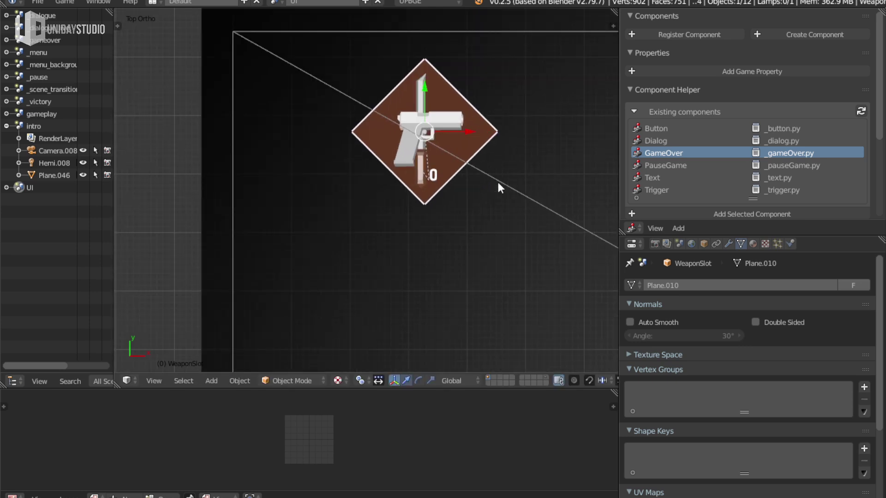
{"action": "middle_click_drag", "start_coordinate": [543, 123], "coordinate": [511, 120], "text": "shift"}
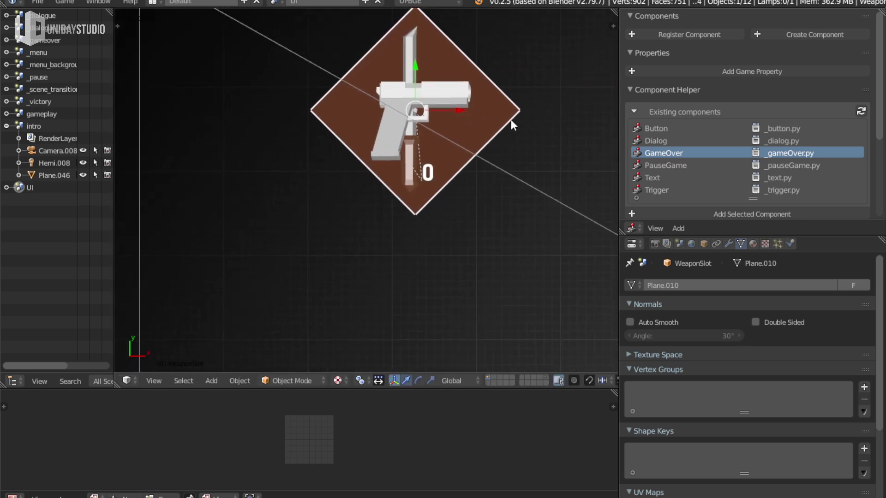
Duplicate the slot three times to lower-left, lower-right and bottom positions, then select the ammo text
{"action": "key", "text": "shift+d"}
{"action": "left_click", "coordinate": [404, 222]}
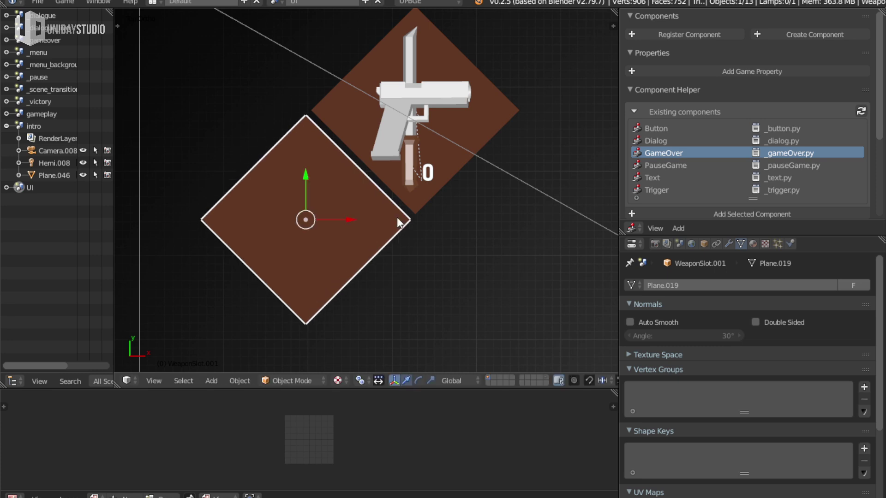
{"action": "key", "text": "shift+d"}
{"action": "left_click", "coordinate": [583, 190]}
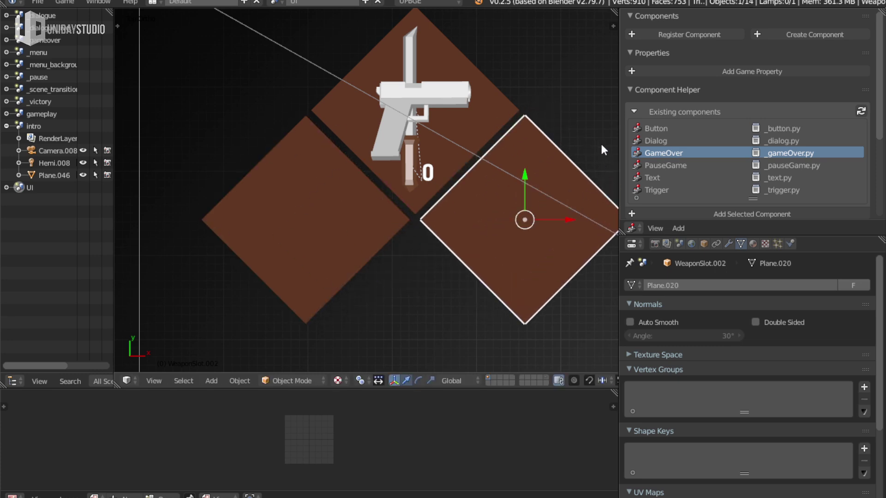
{"action": "key", "text": "shift+d"}
{"action": "left_click", "coordinate": [479, 259]}
{"action": "scroll", "coordinate": [520, 242], "scroll_direction": "down", "scroll_amount": 3}
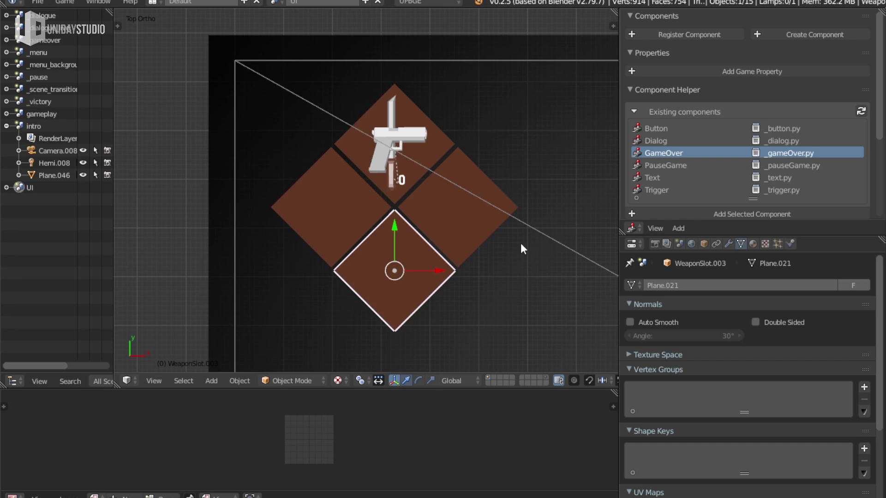
{"action": "scroll", "coordinate": [520, 244], "scroll_direction": "down", "scroll_amount": 3}
{"action": "scroll", "coordinate": [500, 237], "scroll_direction": "up", "scroll_amount": 4}
{"action": "key", "text": "a"}
{"action": "right_click", "coordinate": [335, 215]}
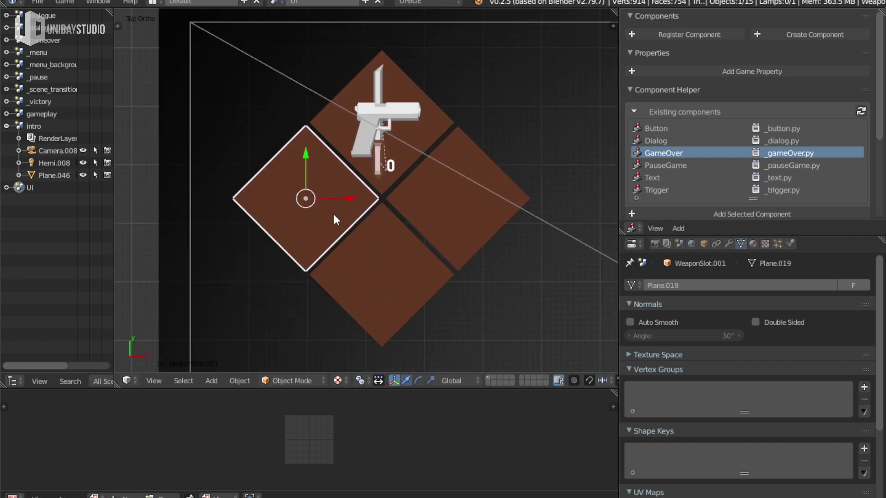
{"action": "right_click", "coordinate": [408, 159]}
{"action": "scroll", "coordinate": [437, 155], "scroll_direction": "up", "scroll_amount": 2}
Duplicate the 0 ammo text and place the copy on the left weapon slot
{"action": "key", "text": "shift+d"}
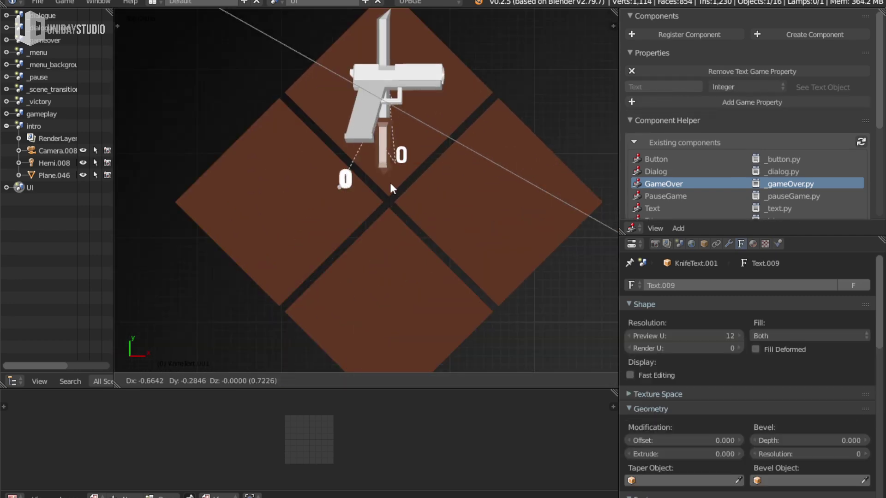
{"action": "left_click", "coordinate": [255, 229]}
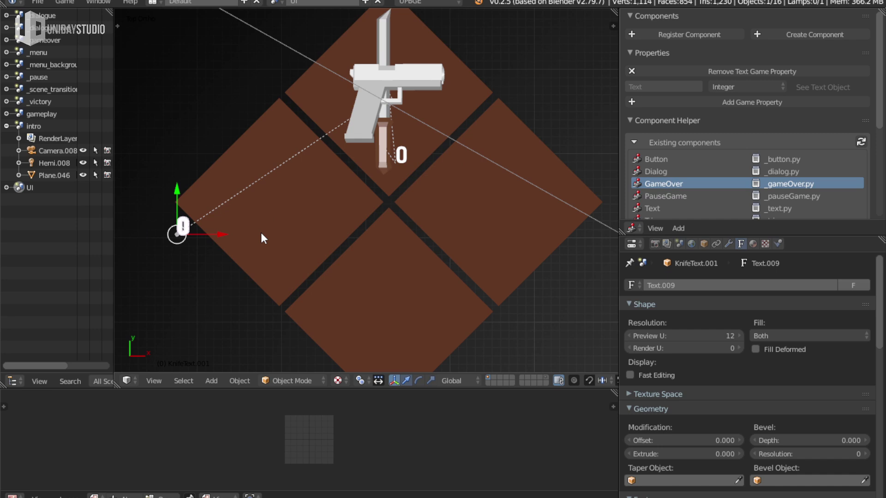
{"action": "key", "text": "alt+p"}
{"action": "left_click", "coordinate": [261, 233]}
{"action": "key", "text": "ctrl+z"}
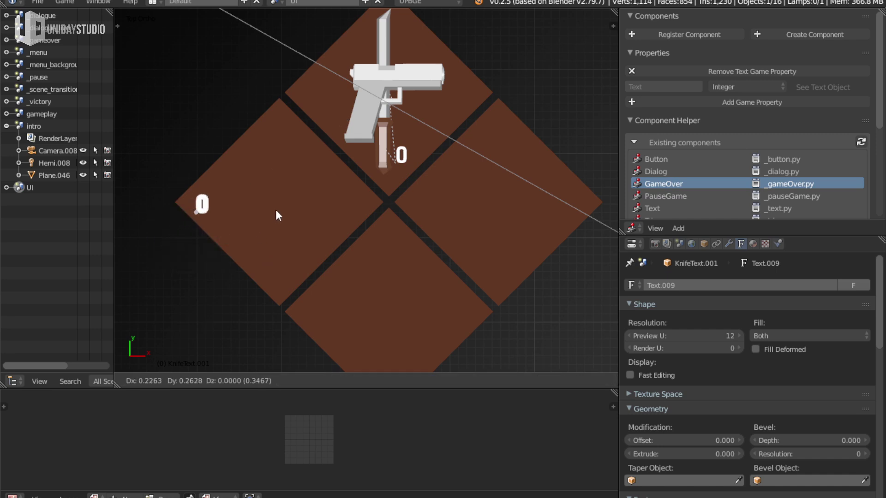
Turn the copy into a larger J label and position it on the left slot
{"action": "key", "text": "Tab"}
{"action": "type", "text": "J"}
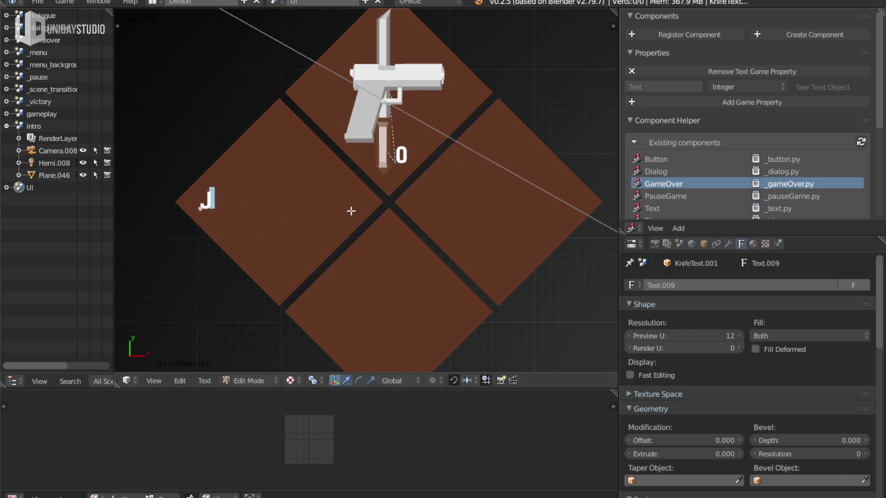
{"action": "type", "text": "s"}
{"action": "key", "text": "Tab"}
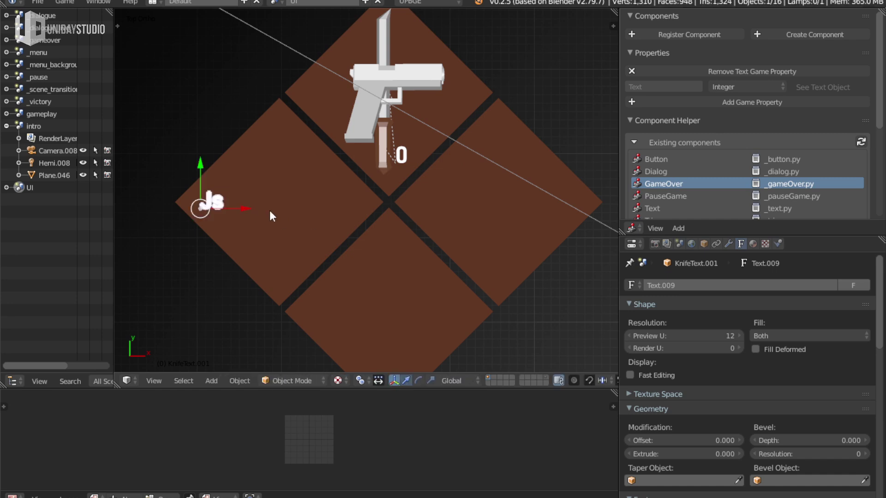
{"action": "key", "text": "ctrl+z"}
{"action": "key", "text": "s"}
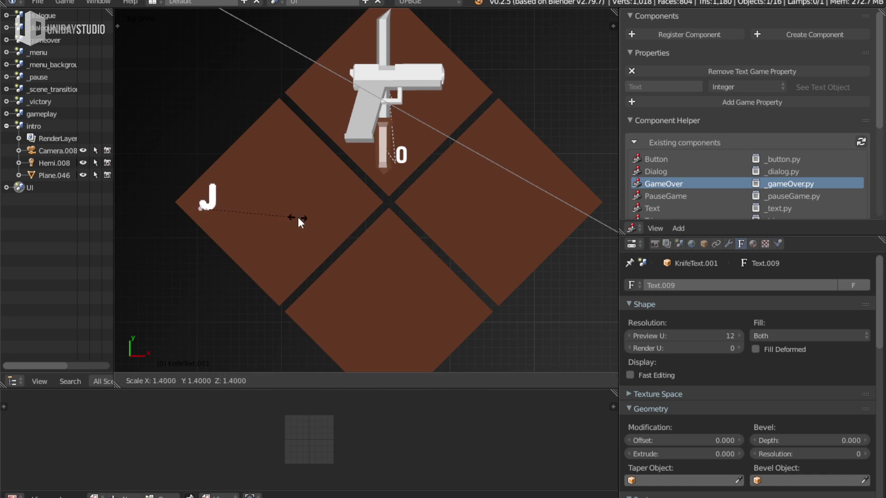
{"action": "key", "text": "Escape"}
{"action": "key", "text": "g"}
{"action": "key", "text": "x"}
Duplicate the J label onto the right slot and make it read L
{"action": "key", "text": "x"}
{"action": "left_click", "coordinate": [234, 209]}
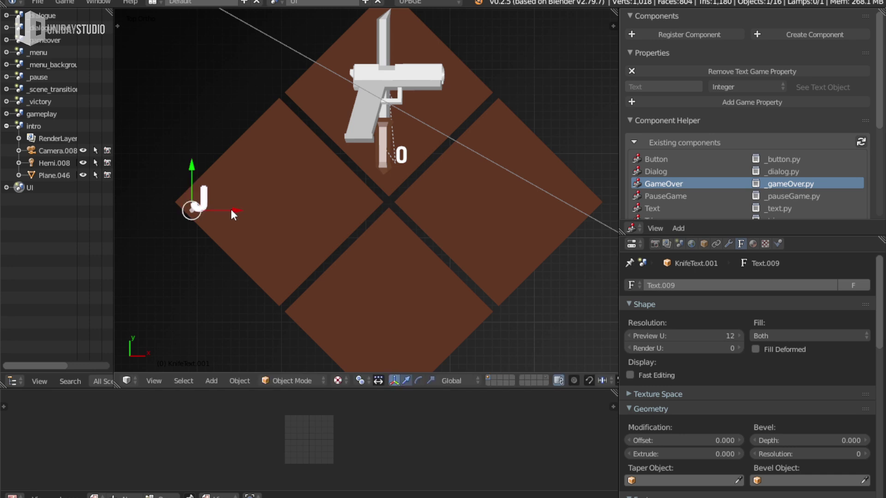
{"action": "key", "text": "shift+d"}
{"action": "key", "text": "x"}
{"action": "left_click", "coordinate": [453, 211]}
{"action": "key", "text": "Tab"}
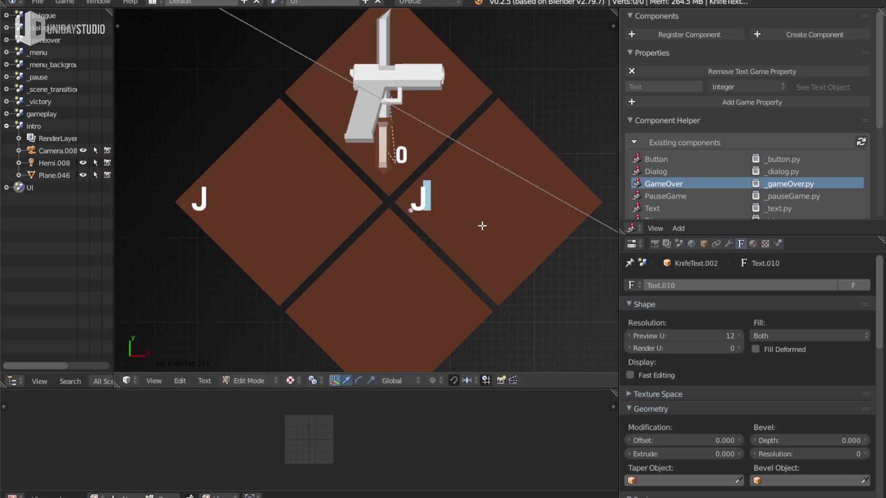
{"action": "key", "text": "Tab"}
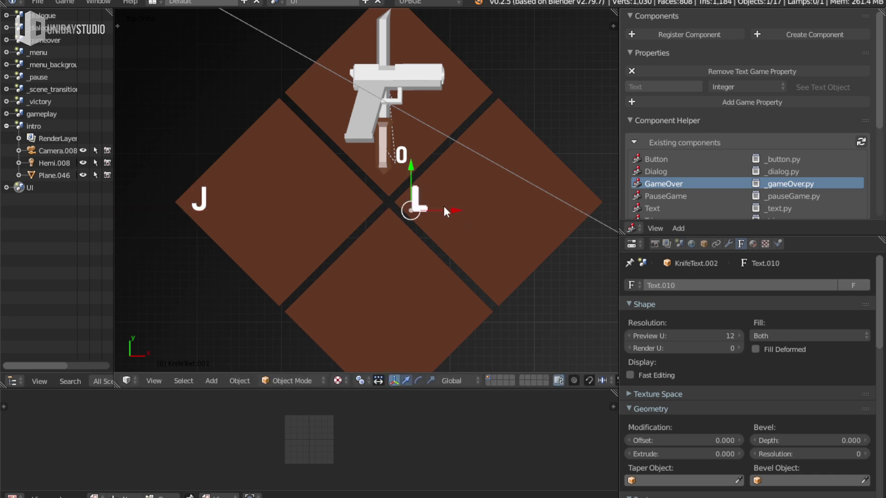
{"action": "left_click_drag", "start_coordinate": [444, 205], "coordinate": [447, 206]}
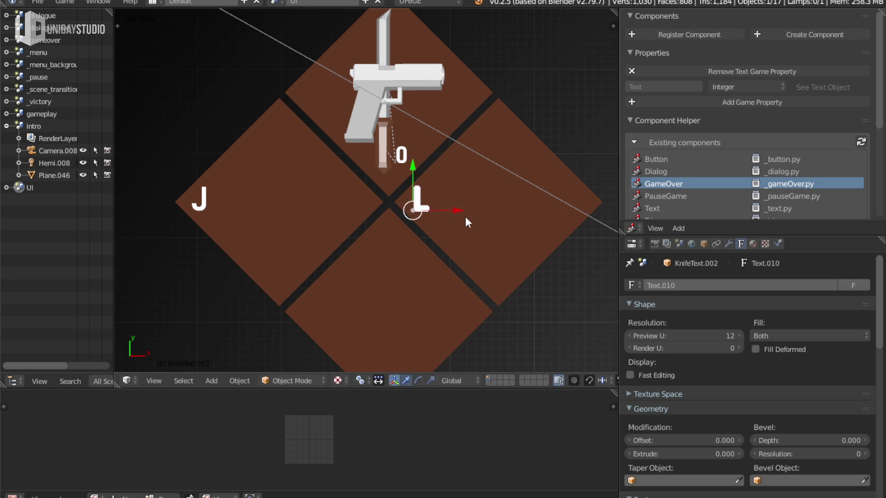
{"action": "middle_click_drag", "start_coordinate": [465, 217], "coordinate": [453, 180], "text": "shift"}
Copy the L label onto the bottom slot and change it to K
{"action": "key", "text": "shift+d"}
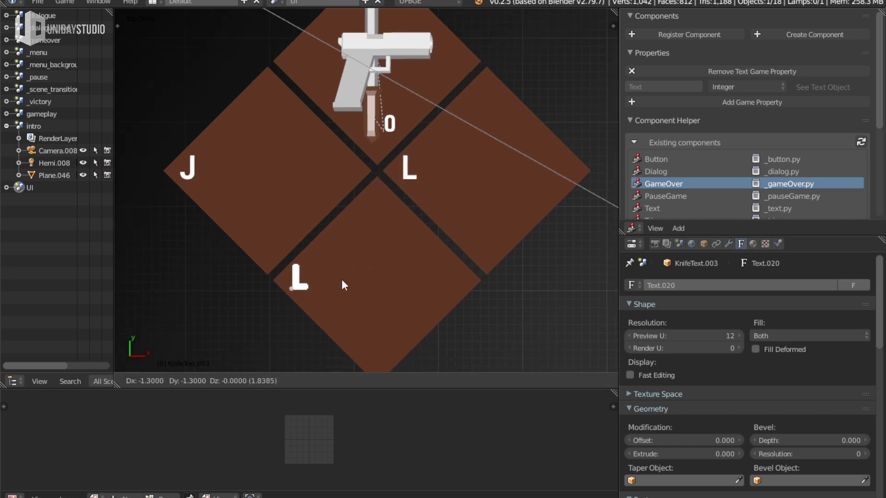
{"action": "left_click", "coordinate": [344, 278]}
{"action": "key", "text": "Tab"}
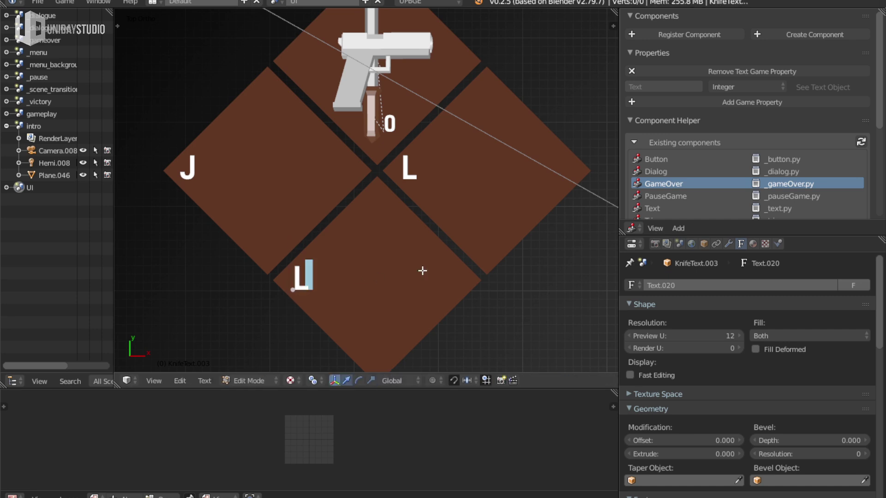
{"action": "key", "text": "BackSpace"}
{"action": "type", "text": "K"}
{"action": "key", "text": "Tab"}
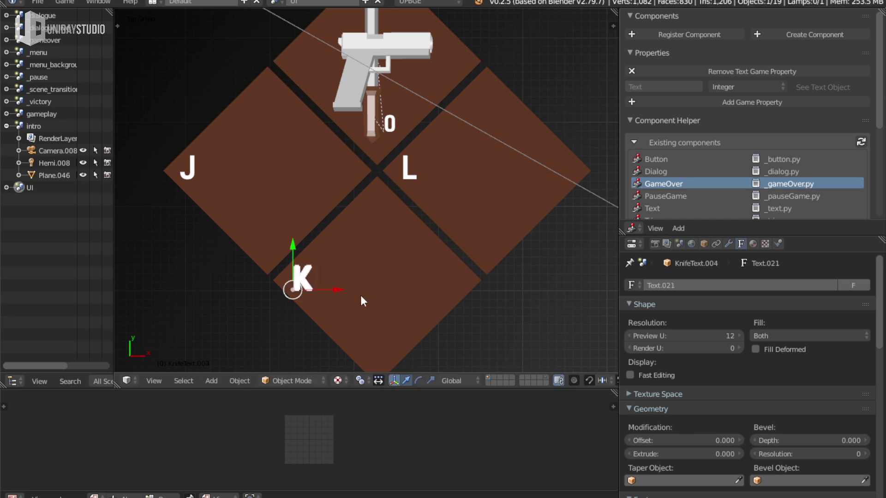
Duplicate the K label straight up onto the top slot and change it to I
{"action": "key", "text": "shift+d"}
{"action": "key", "text": "y"}
{"action": "left_click", "coordinate": [383, 80]}
{"action": "key", "text": "Tab"}
{"action": "key", "text": "BackSpace"}
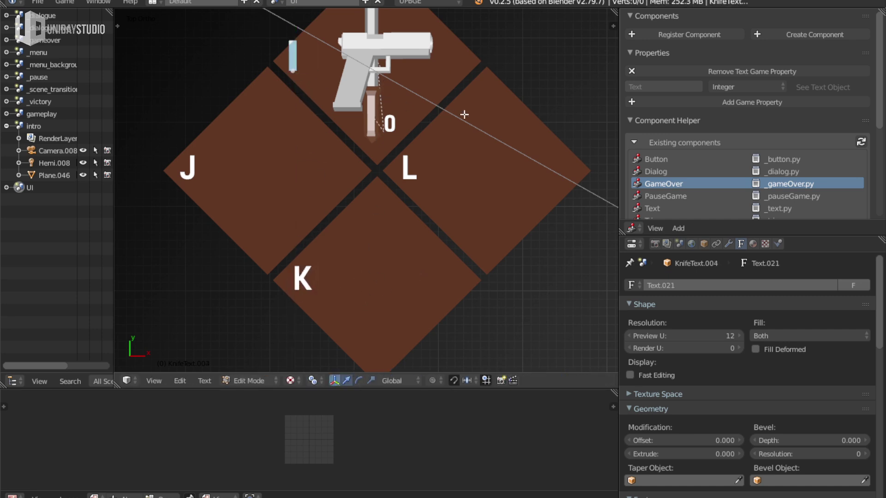
{"action": "type", "text": "I"}
{"action": "key", "text": "Tab"}
Add a smaller 'E to toggle' caption up and right of the top slot
{"action": "key", "text": "KP_0"}
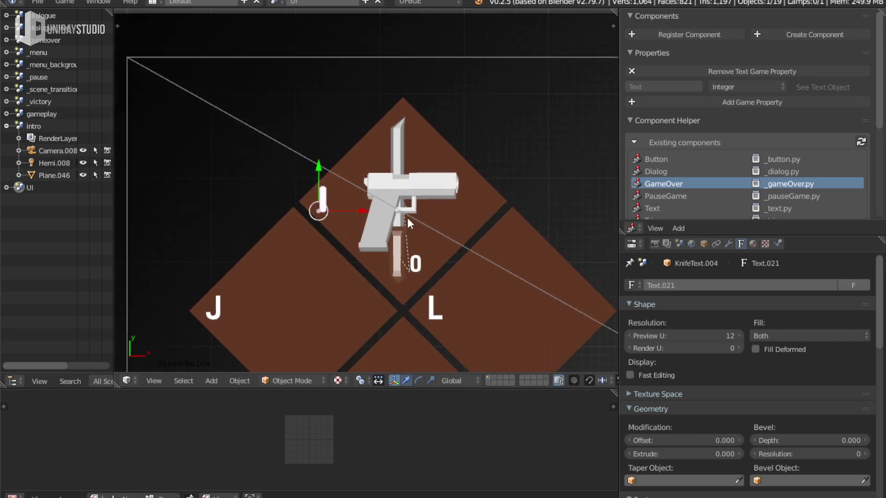
{"action": "key", "text": "shift+d"}
{"action": "left_click", "coordinate": [504, 134]}
{"action": "key", "text": "Tab"}
{"action": "key", "text": "BackSpace"}
{"action": "type", "text": "E to toggle"}
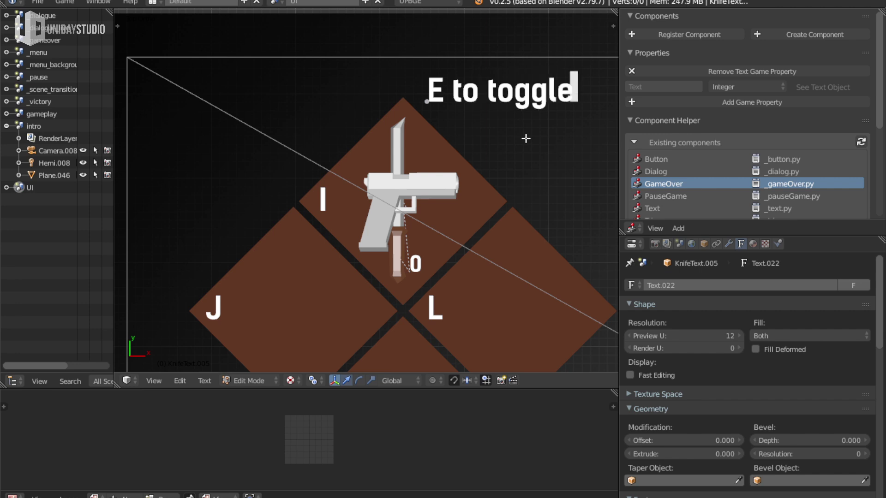
{"action": "key", "text": "Tab"}
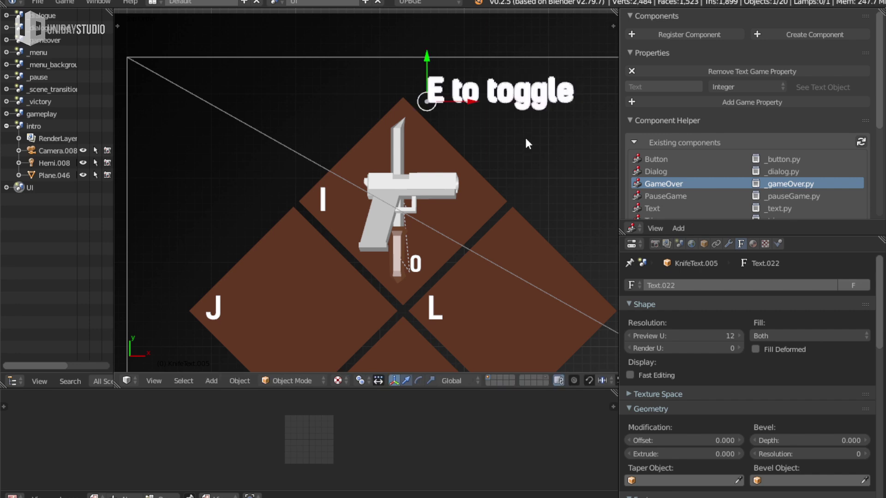
{"action": "key", "text": "s"}
{"action": "left_click", "coordinate": [513, 122]}
Move the caption above the top slot and snap the 3D cursor to it
{"action": "key", "text": "g"}
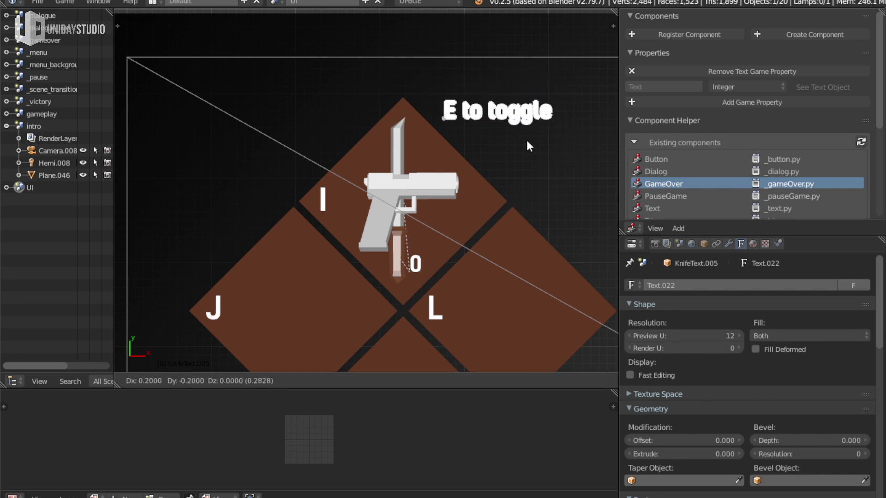
{"action": "left_click", "coordinate": [541, 129]}
{"action": "scroll", "coordinate": [516, 141], "scroll_direction": "up", "scroll_amount": 2}
{"action": "key", "text": "shift+s"}
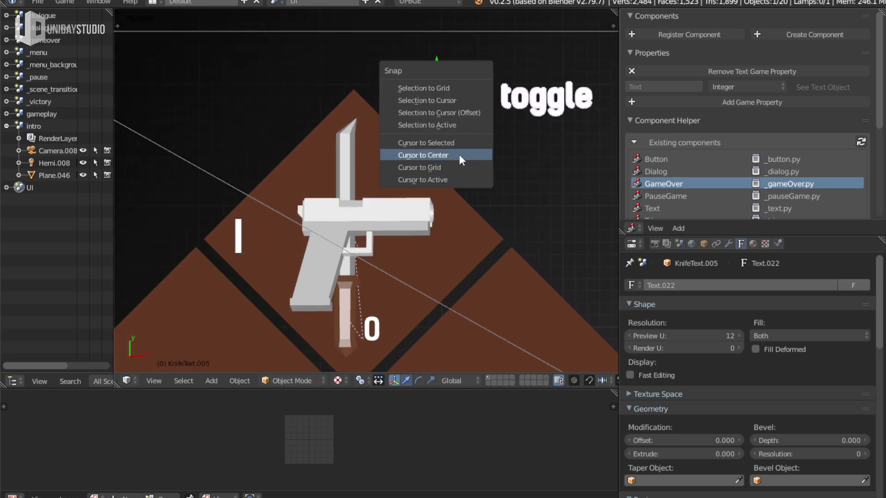
{"action": "left_click", "coordinate": [460, 144]}
{"action": "key", "text": "alt+Home"}
Add a Plane at the caption and scale it along Y into a thin strip
{"action": "key", "text": "shift+a"}
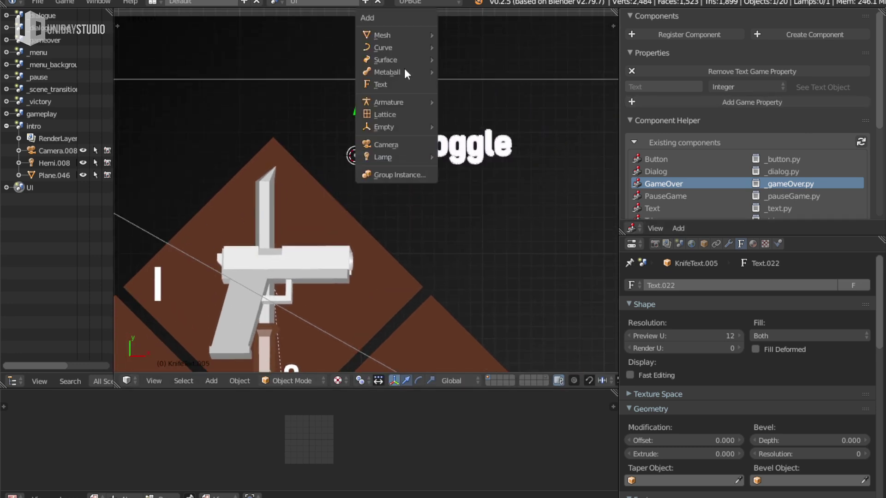
{"action": "mouse_move", "coordinate": [409, 35]}
{"action": "left_click", "coordinate": [481, 35]}
{"action": "key", "text": "Tab"}
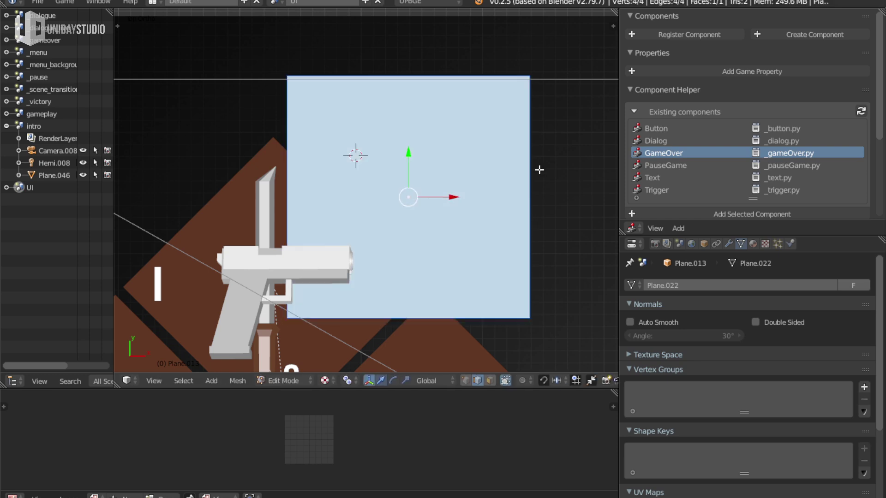
{"action": "key", "text": "s"}
{"action": "key", "text": "y"}
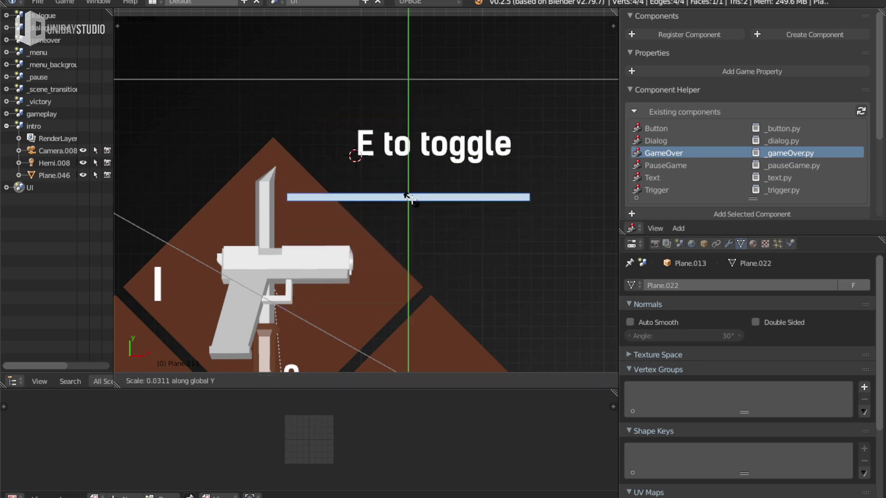
{"action": "left_click", "coordinate": [412, 199]}
{"action": "scroll", "coordinate": [467, 209], "scroll_direction": "up", "scroll_amount": 2}
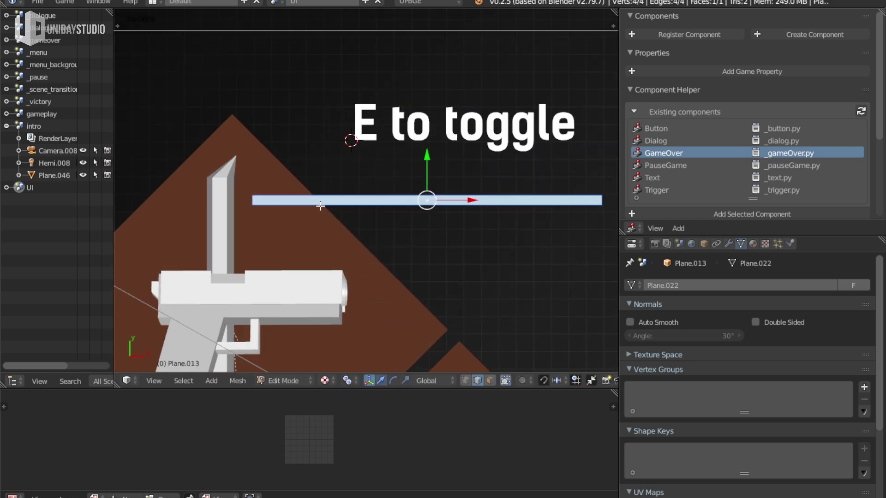
Loop-cut the strip left of centre and bend its left end down toward the gun
{"action": "key", "text": "ctrl+r"}
{"action": "left_click", "coordinate": [451, 206]}
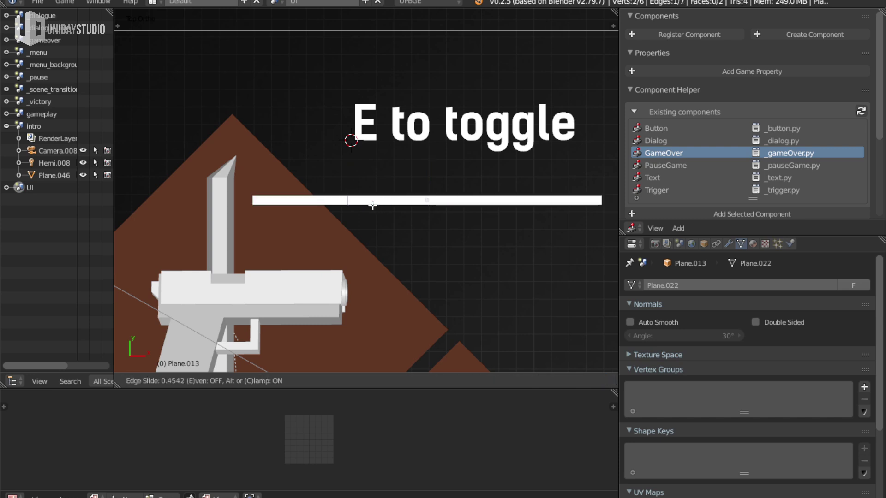
{"action": "left_click", "coordinate": [373, 205]}
{"action": "key", "text": "g"}
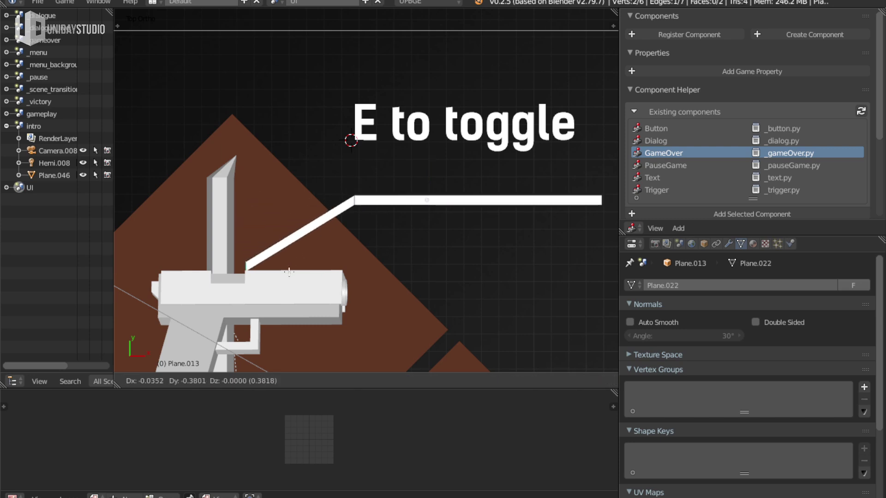
{"action": "left_click", "coordinate": [411, 215]}
{"action": "key", "text": "ctrl+Tab"}
{"action": "left_click", "coordinate": [390, 217]}
{"action": "right_click", "coordinate": [348, 220]}
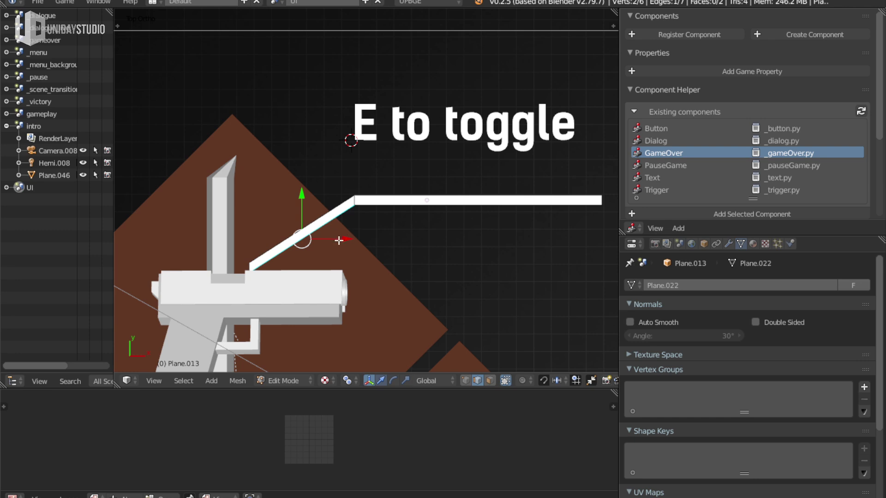
Place the line just under the caption and pull its top edge in to thin it
{"action": "key", "text": "Tab"}
{"action": "key", "text": "g"}
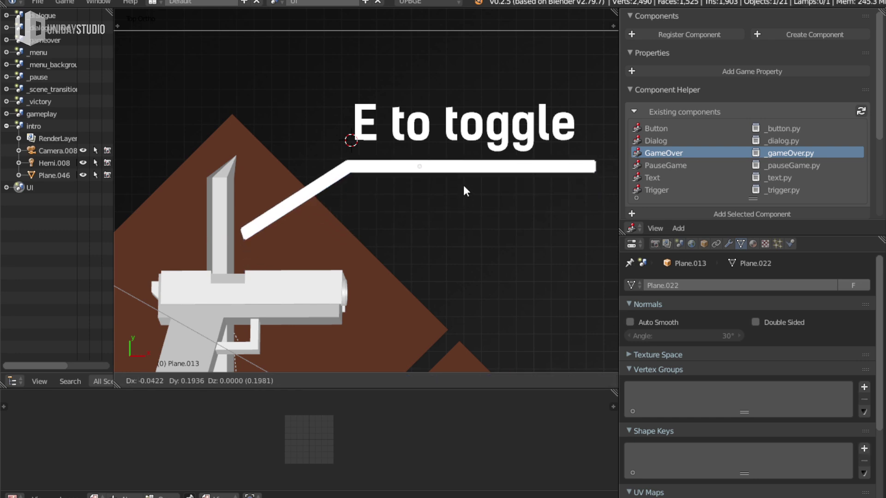
{"action": "left_click", "coordinate": [463, 175]}
{"action": "key", "text": "Tab"}
{"action": "right_click", "coordinate": [398, 160]}
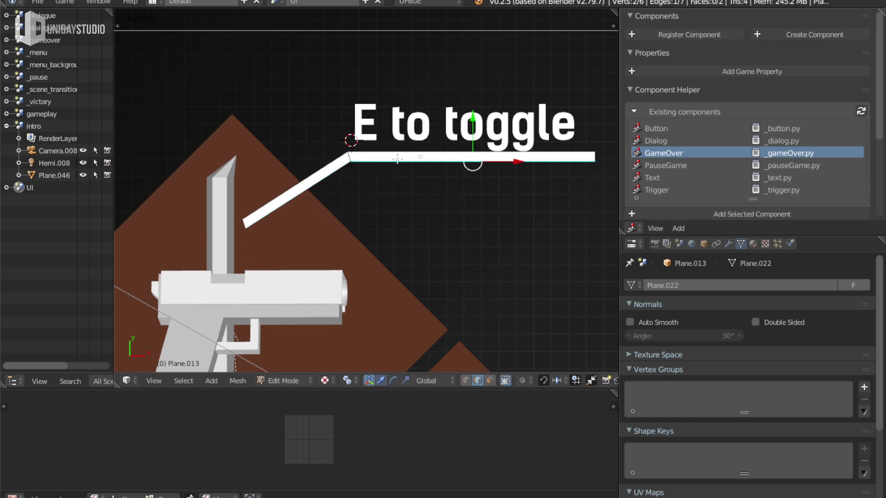
{"action": "left_click_drag", "start_coordinate": [468, 115], "coordinate": [471, 112]}
{"action": "left_click", "coordinate": [473, 113]}
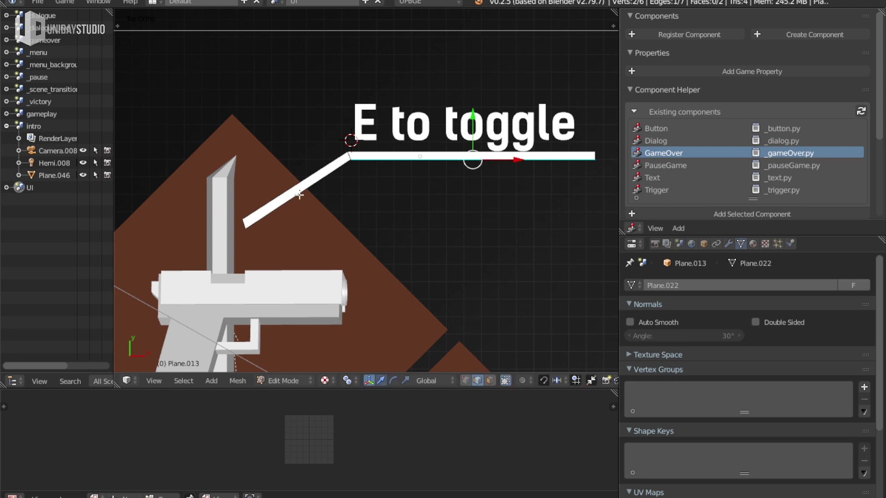
Shift the diagonal edge horizontally and set the line's depth along Z
{"action": "right_click", "coordinate": [300, 195]}
{"action": "key", "text": "g"}
{"action": "right_click", "coordinate": [354, 202]}
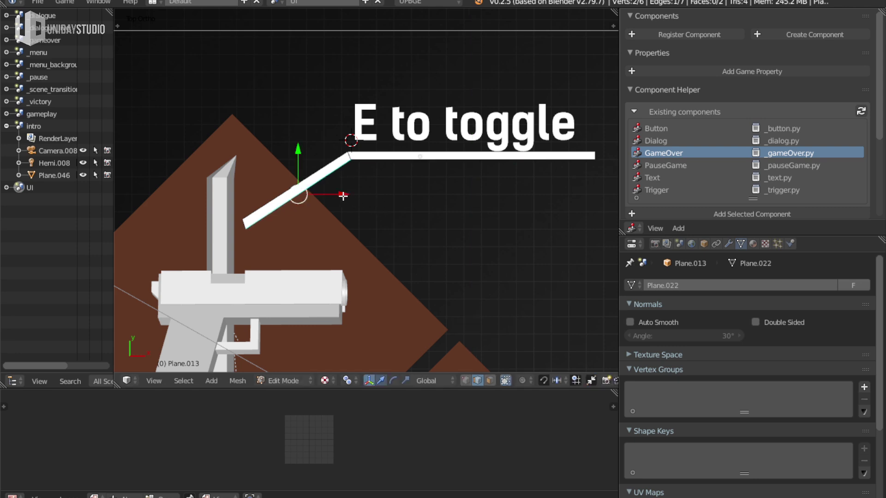
{"action": "key", "text": "g"}
{"action": "key", "text": "x"}
{"action": "left_click", "coordinate": [381, 188]}
{"action": "key", "text": "Tab"}
{"action": "middle_click_drag", "start_coordinate": [415, 154], "coordinate": [425, 138]}
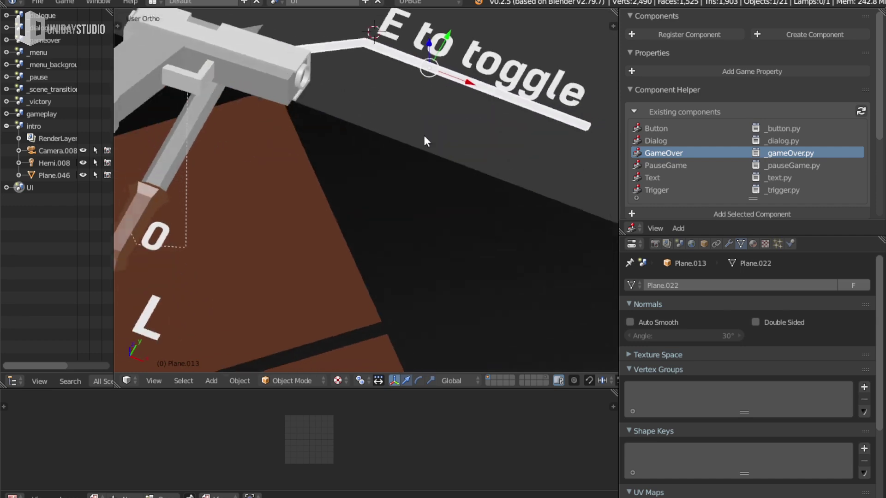
{"action": "key", "text": "g"}
{"action": "key", "text": "z"}
{"action": "left_click", "coordinate": [443, 282]}
Check the line from camera and top views, then save over the file
{"action": "key", "text": "KP_0"}
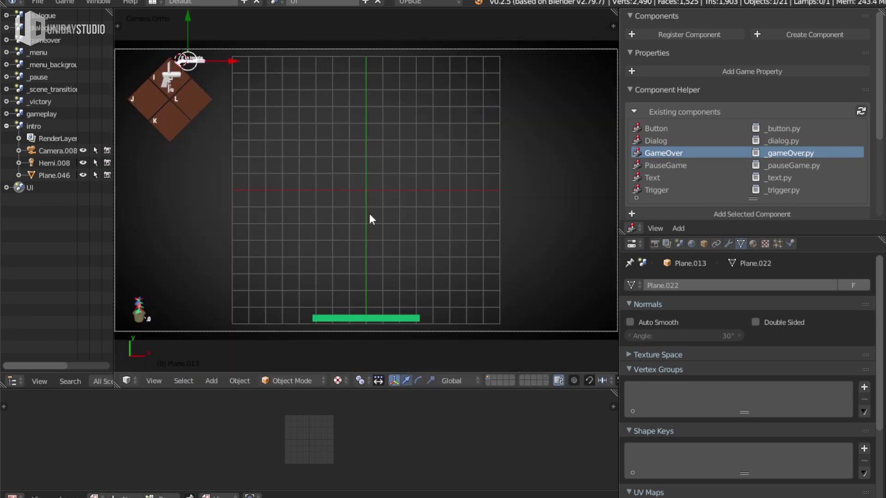
{"action": "middle_click_drag", "start_coordinate": [372, 219], "coordinate": [505, 128]}
{"action": "key", "text": "KP_7"}
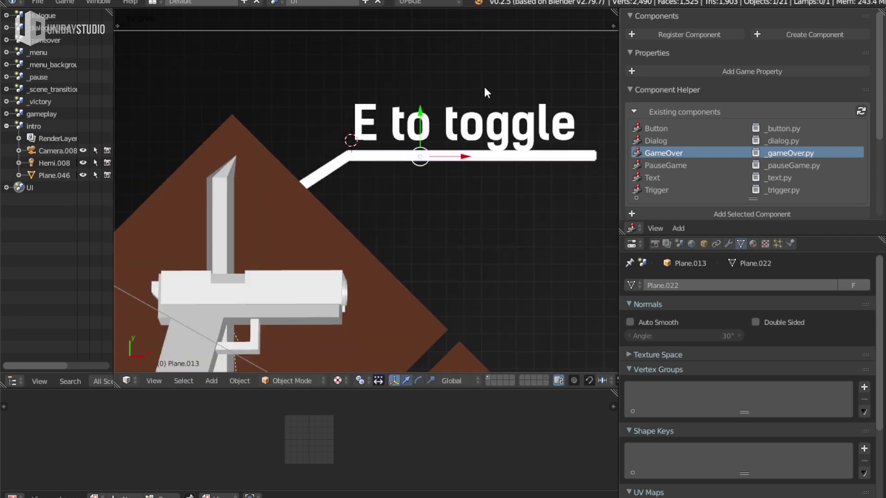
{"action": "right_click_drag", "start_coordinate": [504, 103], "coordinate": [505, 134]}
{"action": "scroll", "coordinate": [432, 204], "scroll_direction": "down", "scroll_amount": 6}
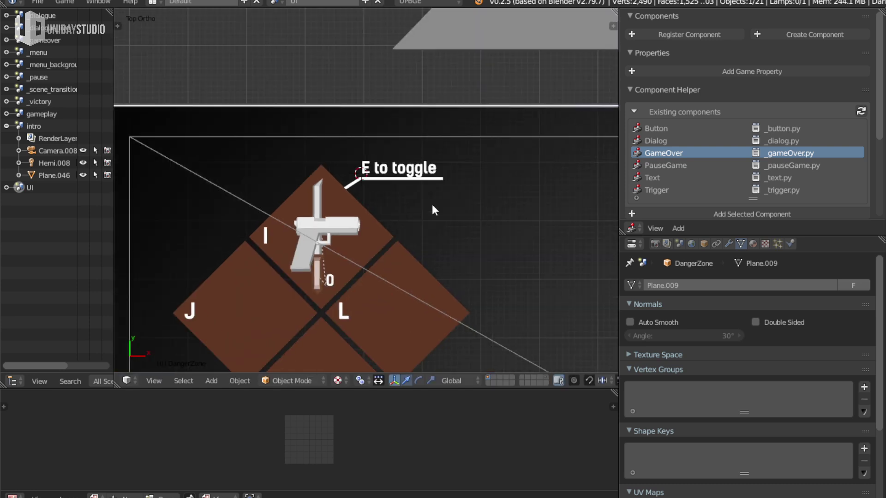
{"action": "key", "text": "ctrl+s"}
{"action": "left_click", "coordinate": [433, 217]}
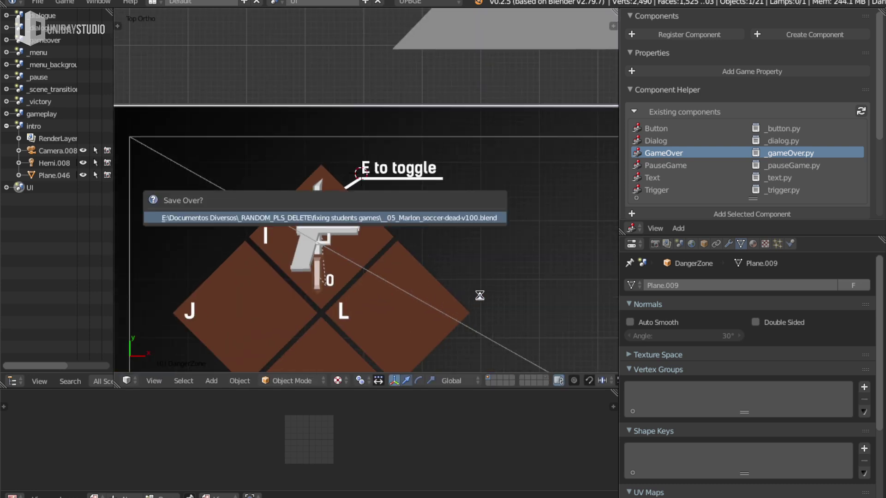
Enable Transparency on the K slot's material with alpha 0.25
{"action": "middle_click_drag", "start_coordinate": [472, 292], "coordinate": [466, 183], "text": "shift"}
{"action": "right_click", "coordinate": [319, 295]}
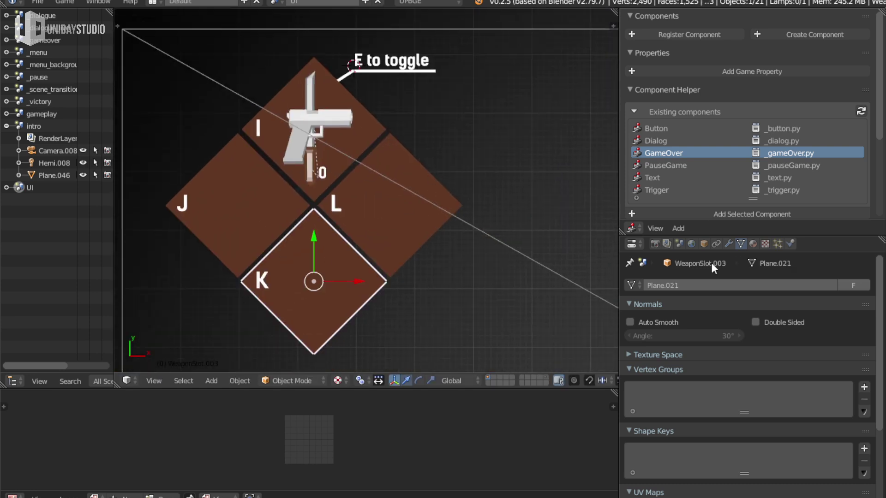
{"action": "left_click", "coordinate": [752, 244]}
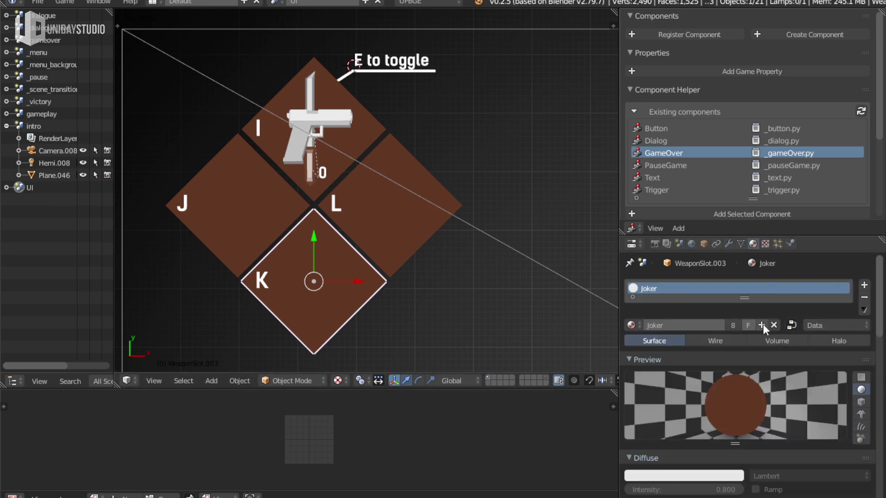
{"action": "scroll", "coordinate": [751, 454], "scroll_direction": "down", "scroll_amount": 10}
{"action": "scroll", "coordinate": [751, 454], "scroll_direction": "down", "scroll_amount": 10}
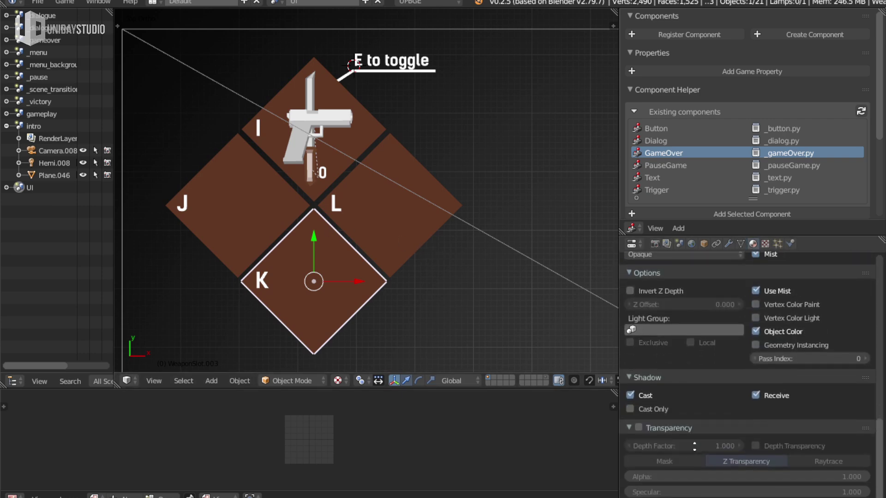
{"action": "scroll", "coordinate": [769, 423], "scroll_direction": "down", "scroll_amount": 2}
{"action": "left_click", "coordinate": [639, 417]}
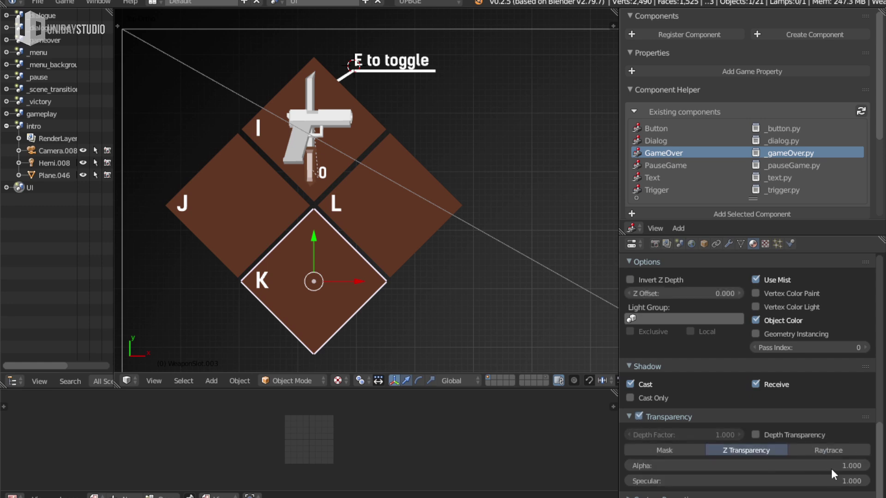
{"action": "mouse_move", "coordinate": [831, 468]}
{"action": "left_mouse_down"}
{"action": "mouse_move", "coordinate": [665, 469]}
{"action": "mouse_move", "coordinate": [693, 465]}
{"action": "left_mouse_up"}
{"action": "type", "text": "0.25"}
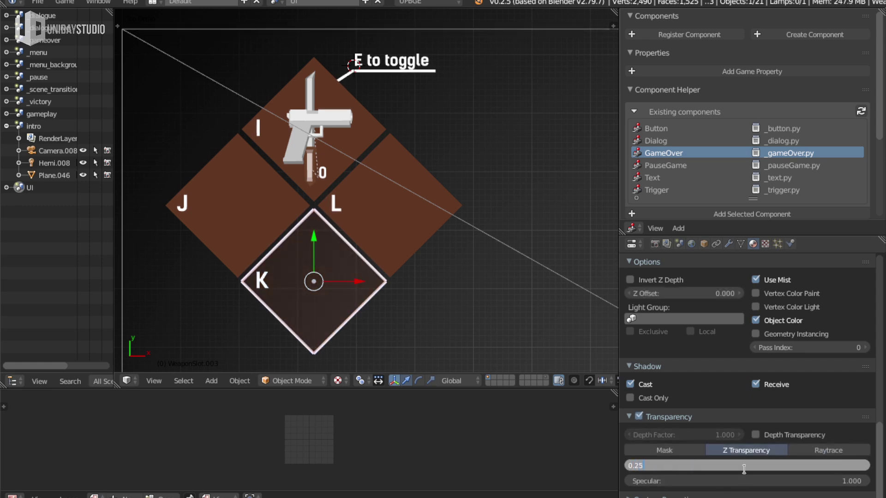
{"action": "key", "text": "Return"}
{"action": "scroll", "coordinate": [784, 461], "scroll_direction": "up", "scroll_amount": 10}
{"action": "scroll", "coordinate": [851, 455], "scroll_direction": "up", "scroll_amount": 8}
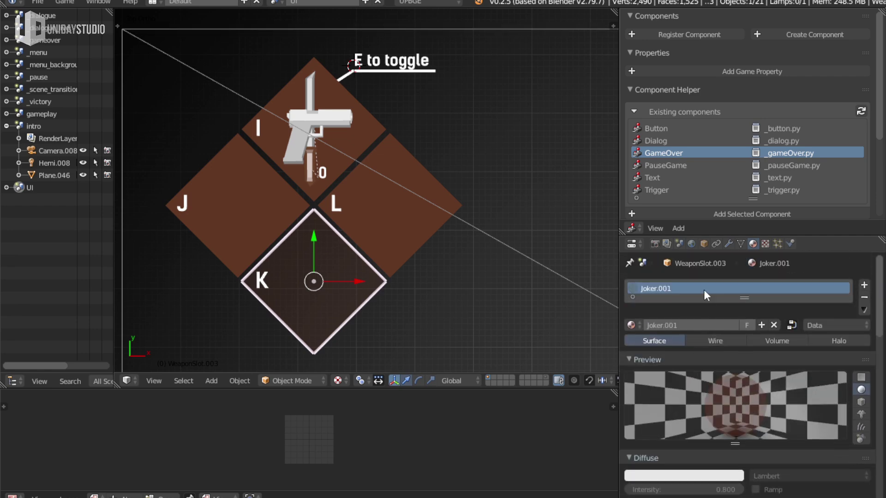
Give the L slot a single-user material with Transparency and alpha 0.5
{"action": "right_click", "coordinate": [402, 216]}
{"action": "left_click", "coordinate": [763, 326]}
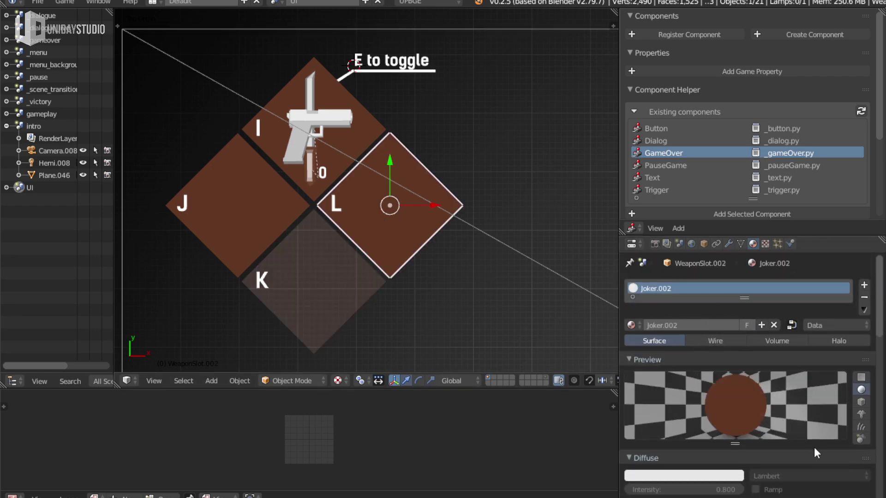
{"action": "scroll", "coordinate": [814, 447], "scroll_direction": "down", "scroll_amount": 10}
{"action": "scroll", "coordinate": [814, 447], "scroll_direction": "down", "scroll_amount": 8}
{"action": "left_click", "coordinate": [638, 417]}
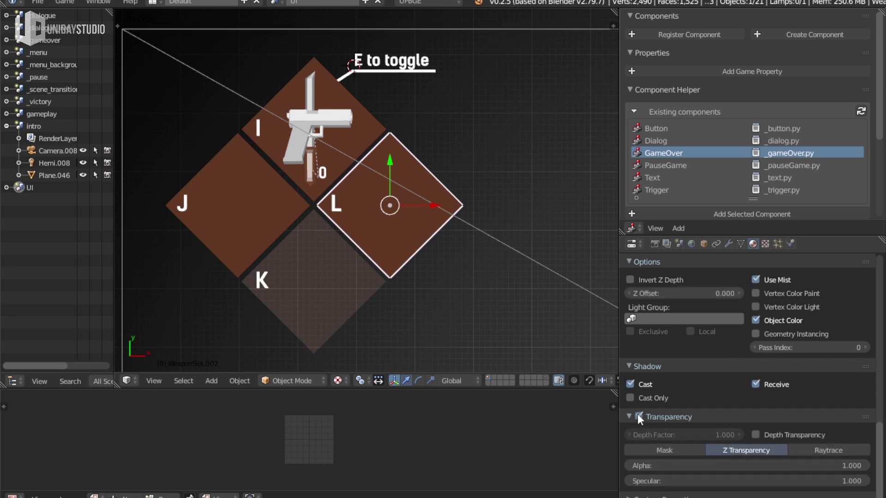
{"action": "left_click", "coordinate": [736, 465]}
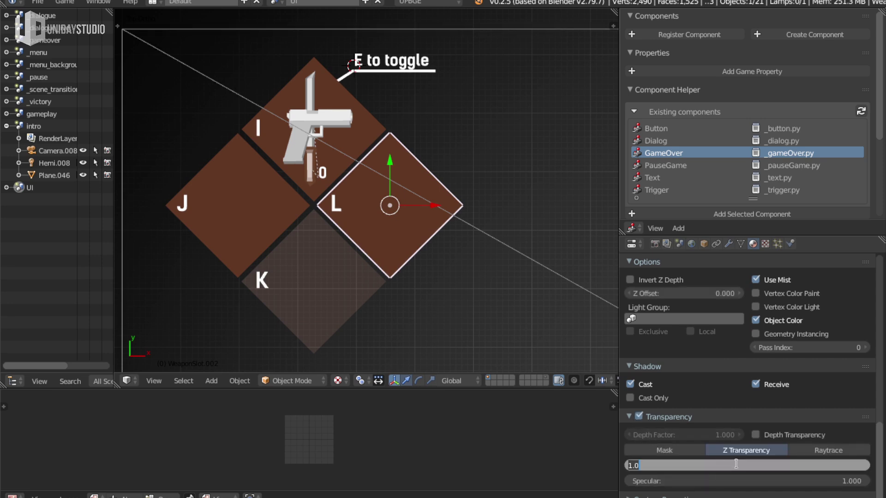
{"action": "type", "text": "0.5"}
{"action": "key", "text": "Return"}
Assign the semi-transparent Joker.002 material to the J slot
{"action": "right_click", "coordinate": [256, 223]}
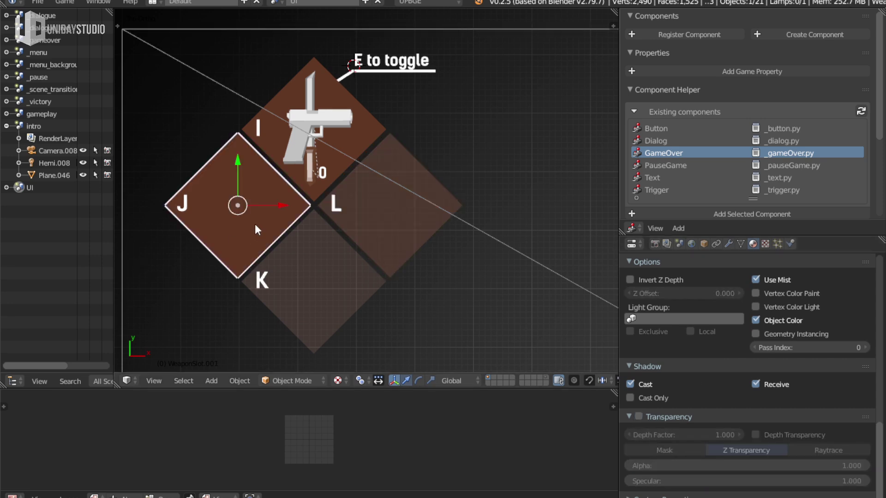
{"action": "scroll", "coordinate": [631, 329], "scroll_direction": "up", "scroll_amount": 15}
{"action": "left_click", "coordinate": [631, 326]}
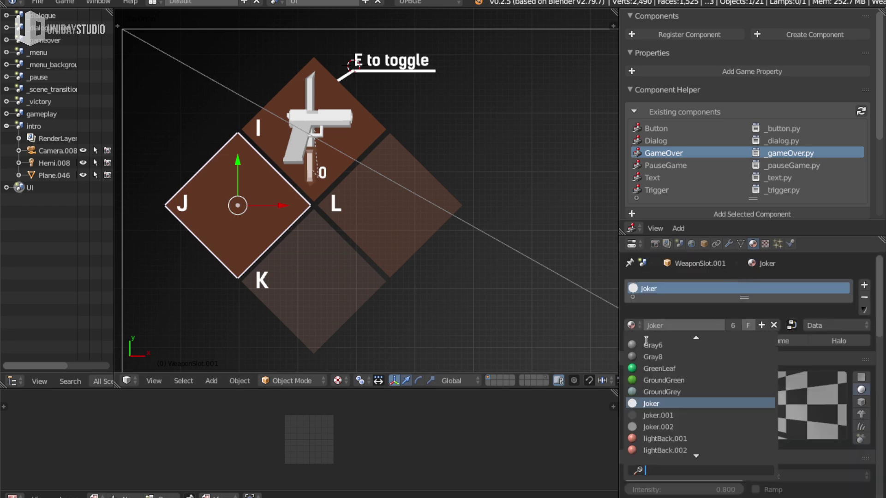
{"action": "left_click", "coordinate": [674, 426]}
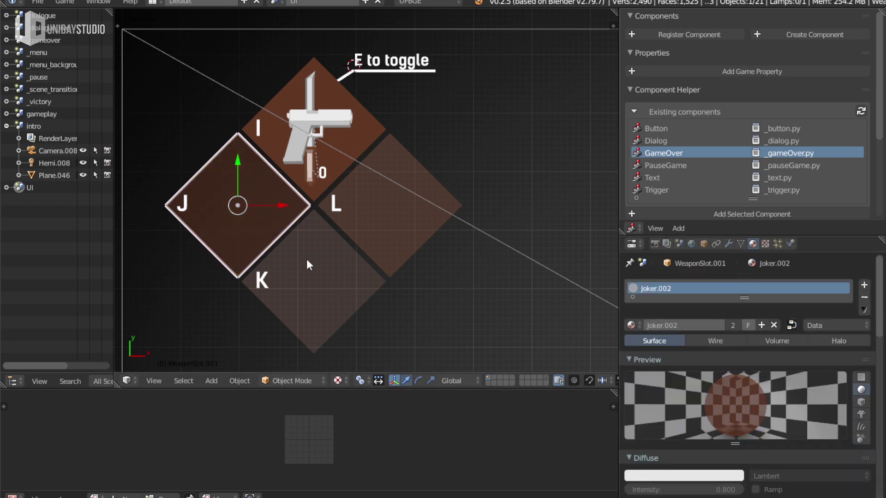
Set the K slot's alpha to 0.2 and review the slots from the top view
{"action": "right_click", "coordinate": [395, 207]}
{"action": "right_click", "coordinate": [341, 267]}
{"action": "scroll", "coordinate": [698, 449], "scroll_direction": "down", "scroll_amount": 10}
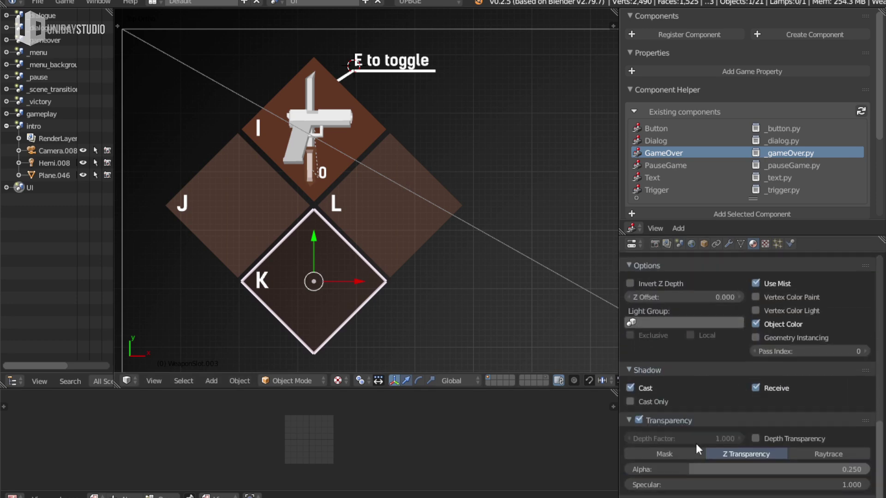
{"action": "type", "text": "0."}
{"action": "key", "text": "Return"}
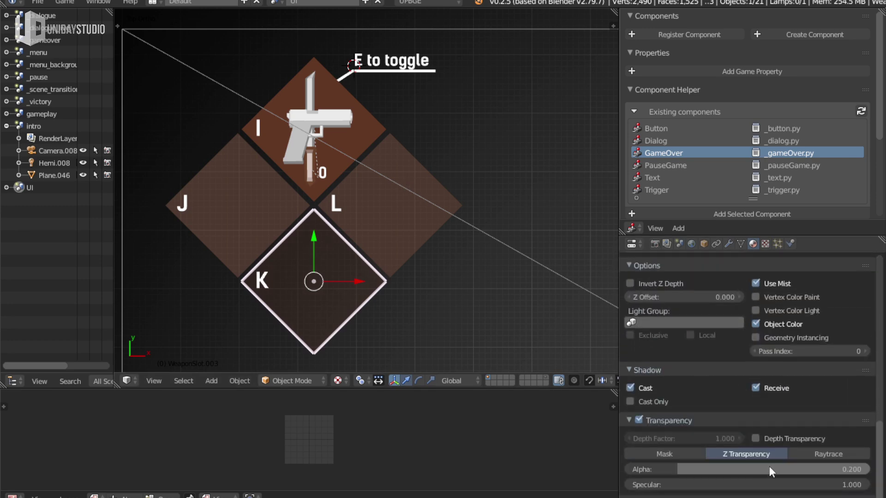
{"action": "right_click", "coordinate": [332, 153]}
{"action": "right_click", "coordinate": [329, 274]}
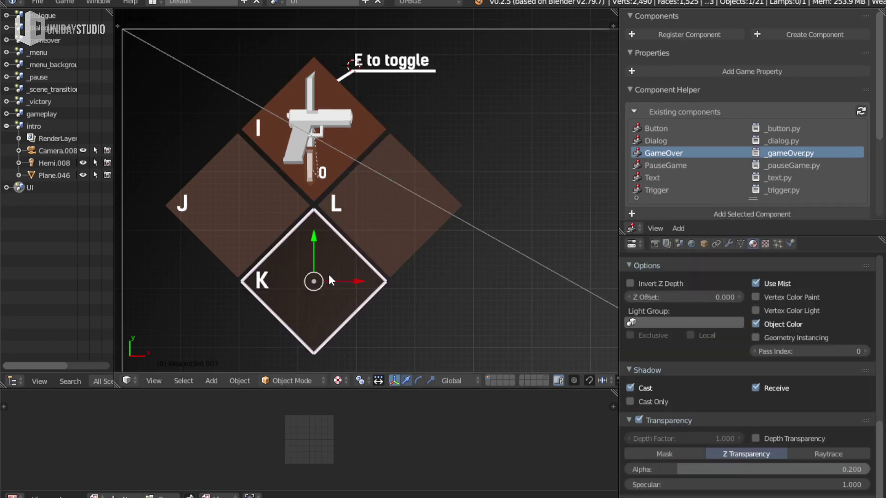
{"action": "key", "text": "KP_7"}
{"action": "scroll", "coordinate": [406, 258], "scroll_direction": "up", "scroll_amount": 3}
{"action": "scroll", "coordinate": [401, 262], "scroll_direction": "up", "scroll_amount": 4}
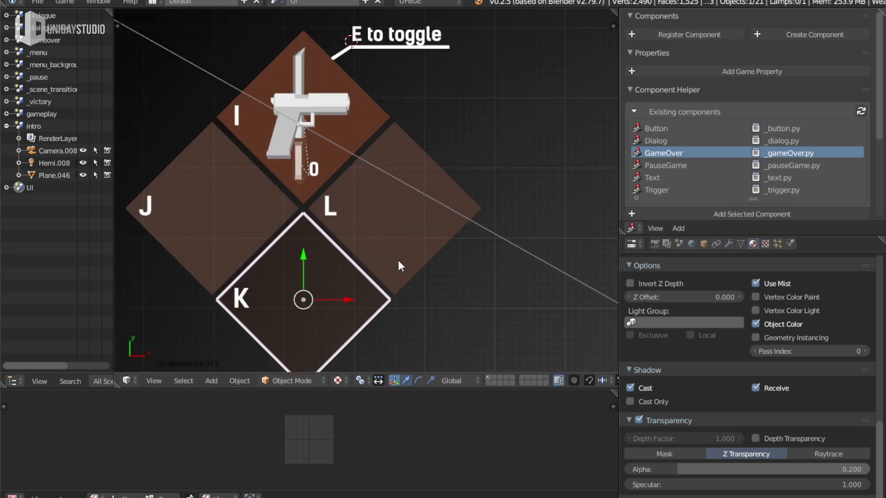
Add a plane at the centre of the K slot's diamond
{"action": "key", "text": "shift+s"}
{"action": "left_click", "coordinate": [410, 276]}
{"action": "key", "text": "shift+a"}
{"action": "mouse_move", "coordinate": [457, 271]}
{"action": "left_click", "coordinate": [488, 272]}
{"action": "key", "text": "KP_Decimal"}
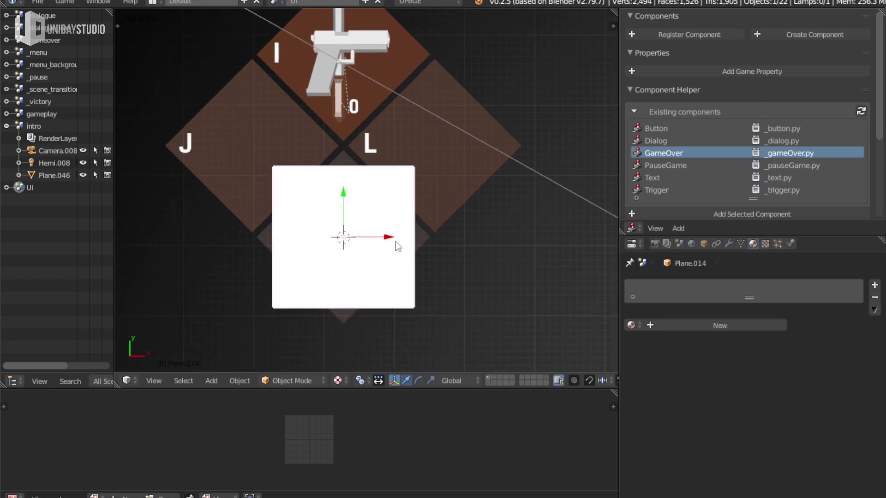
{"action": "key", "text": "Tab"}
Shrink the plane and narrow and tilt its top edge into a slanted blade shape
{"action": "key", "text": "s"}
{"action": "left_click", "coordinate": [397, 240]}
{"action": "scroll", "coordinate": [387, 252], "scroll_direction": "up", "scroll_amount": 3}
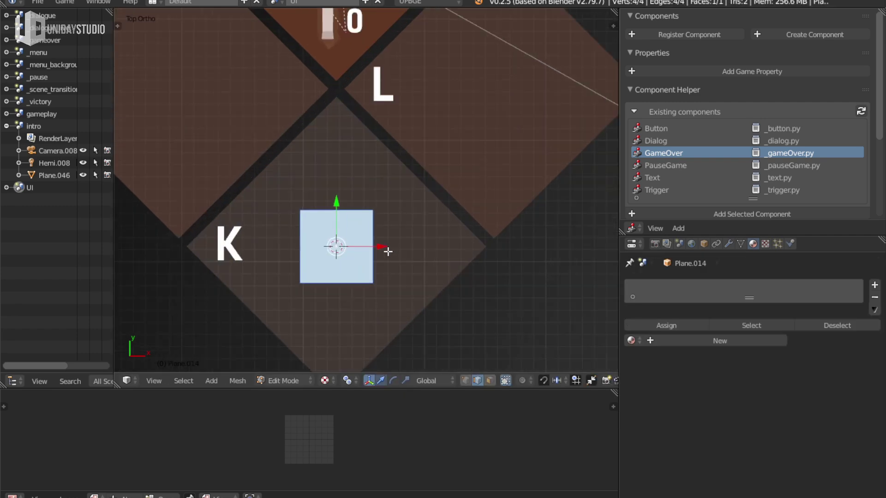
{"action": "left_click", "coordinate": [336, 212]}
{"action": "key", "text": "g"}
{"action": "left_click", "coordinate": [336, 245]}
{"action": "key", "text": "s"}
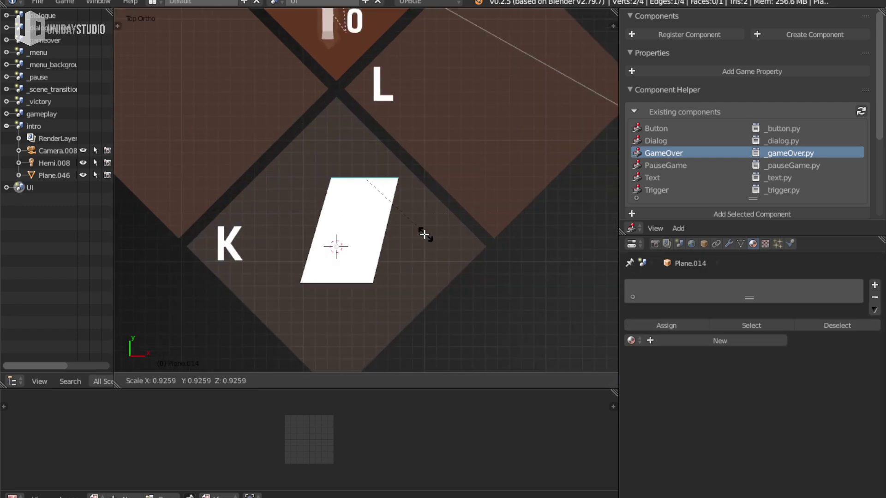
{"action": "key", "text": "r"}
{"action": "left_click", "coordinate": [325, 256]}
{"action": "key", "text": "Tab"}
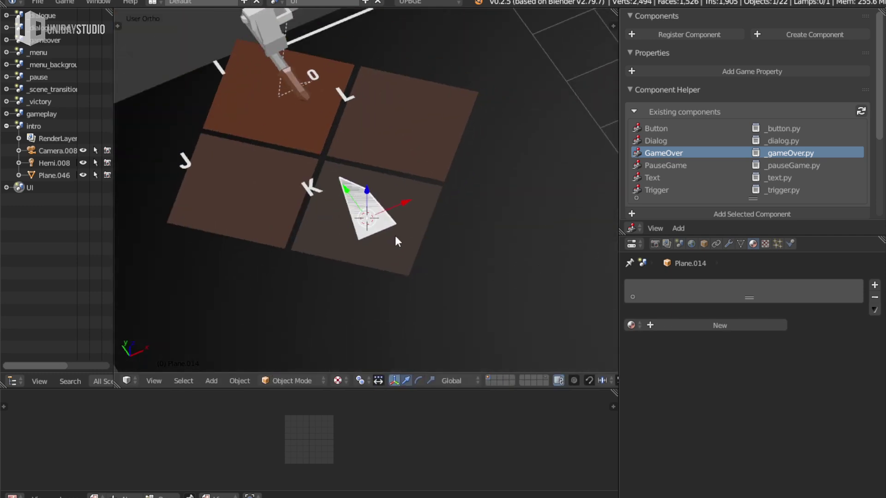
Raise the blade plane vertically above the slot
{"action": "mouse_move", "coordinate": [342, 307]}
{"action": "middle_mouse_down"}
{"action": "mouse_move", "coordinate": [425, 203]}
{"action": "mouse_move", "coordinate": [461, 198]}
{"action": "middle_mouse_up"}
{"action": "key", "text": "g"}
{"action": "key", "text": "z"}
{"action": "left_click", "coordinate": [433, 192]}
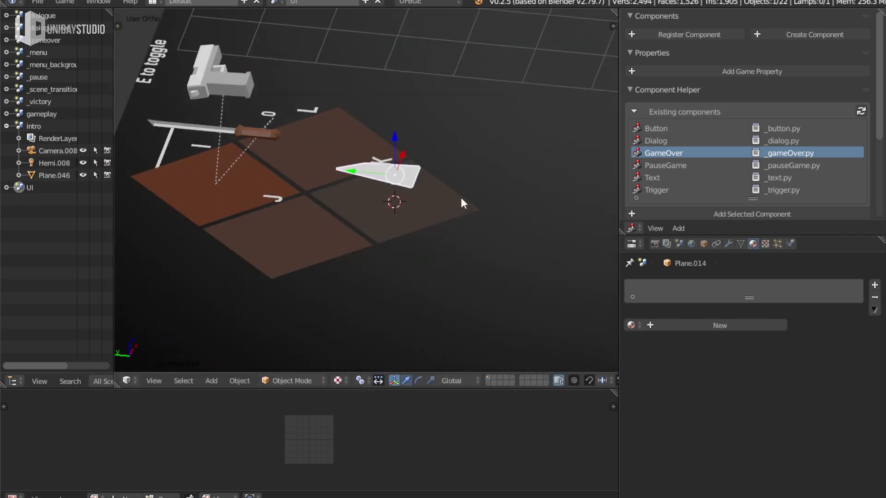
Add a small cube, lift it up and flatten it on Z as the lock body
{"action": "key", "text": "shift+s"}
{"action": "left_click", "coordinate": [430, 181]}
{"action": "key", "text": "shift+a"}
{"action": "mouse_move", "coordinate": [443, 165]}
{"action": "left_click", "coordinate": [491, 177]}
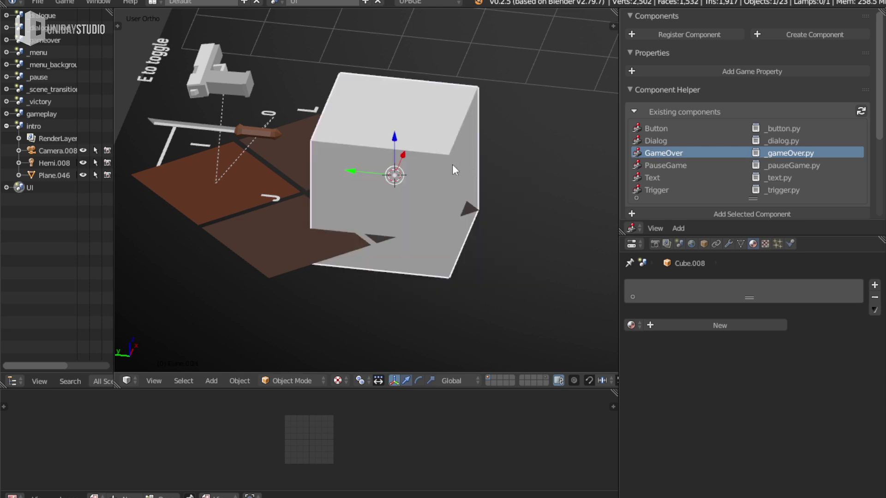
{"action": "key", "text": "Tab"}
{"action": "key", "text": "s"}
{"action": "left_click", "coordinate": [371, 161]}
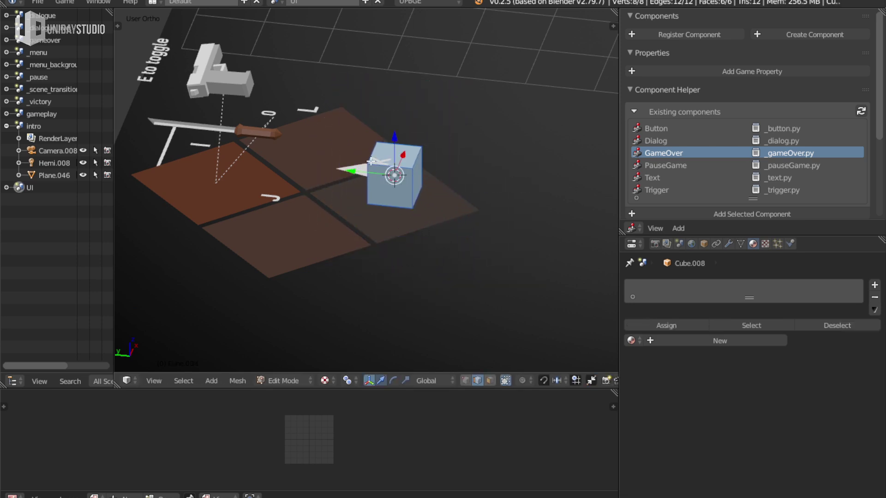
{"action": "left_click_drag", "start_coordinate": [395, 139], "coordinate": [438, 113]}
{"action": "key", "text": "s"}
{"action": "key", "text": "z"}
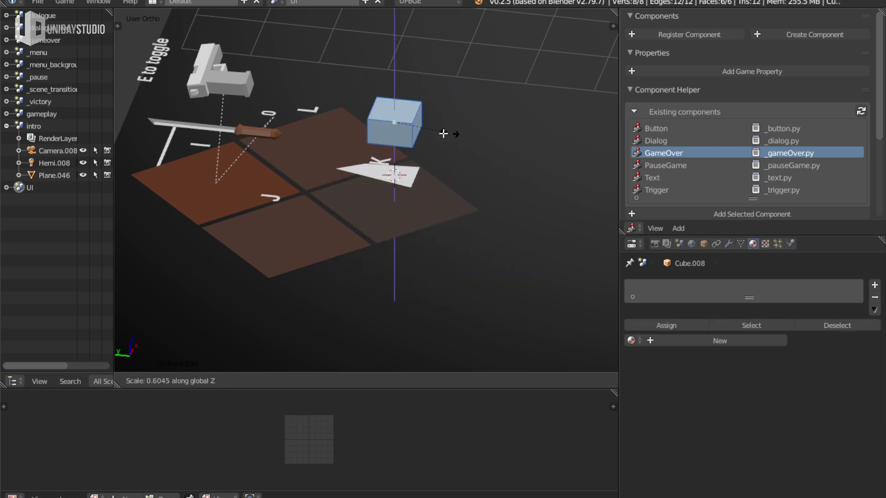
{"action": "left_click", "coordinate": [440, 131]}
From the top view, add a torus around the cube and shrink it
{"action": "key", "text": "KP_5"}
{"action": "key", "text": "KP_Decimal"}
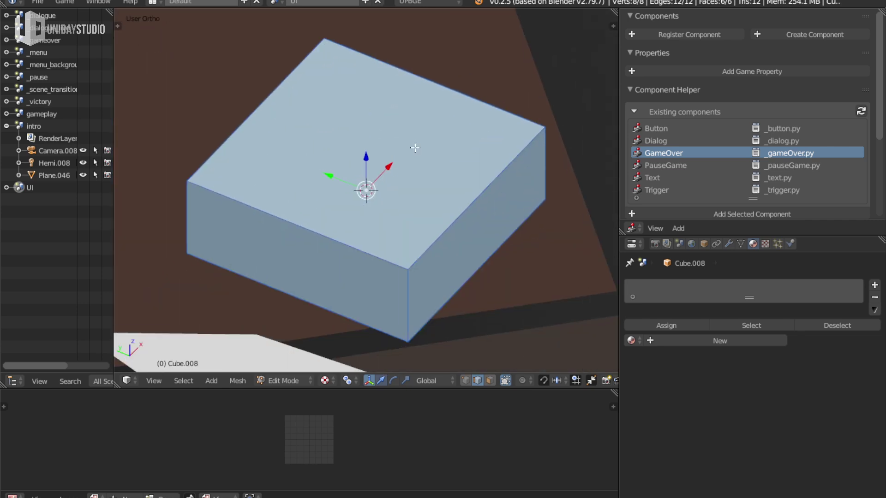
{"action": "key", "text": "KP_7"}
{"action": "key", "text": "shift+a"}
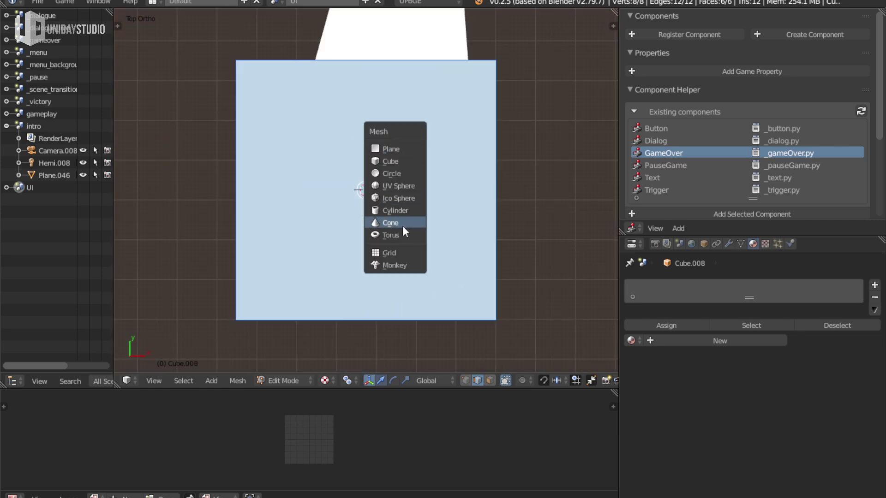
{"action": "left_click", "coordinate": [398, 234]}
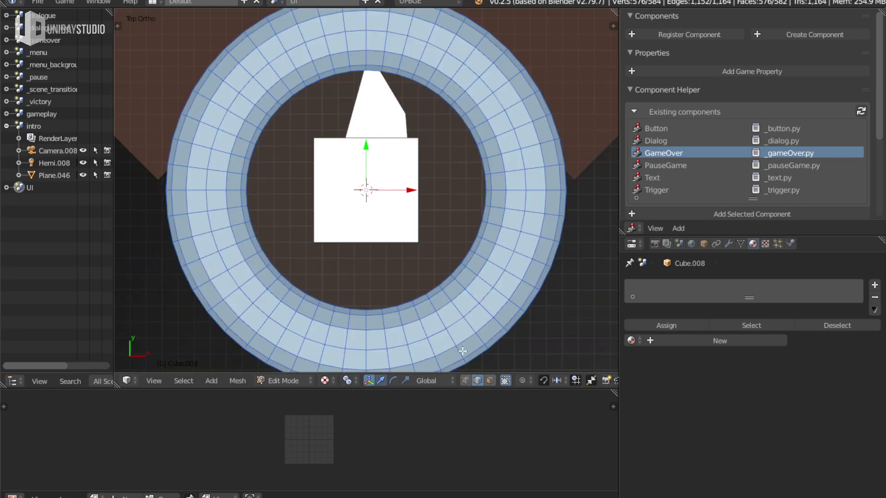
{"action": "scroll", "coordinate": [561, 234], "scroll_direction": "down", "scroll_amount": 2}
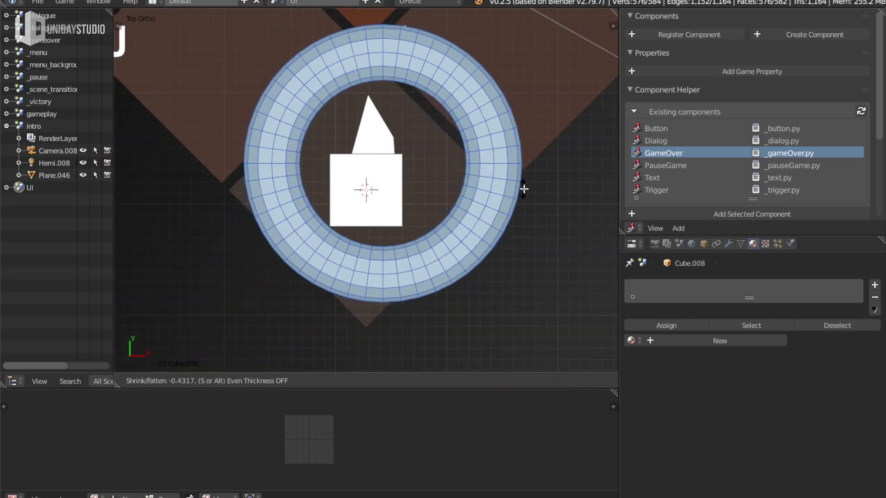
{"action": "key", "text": "s"}
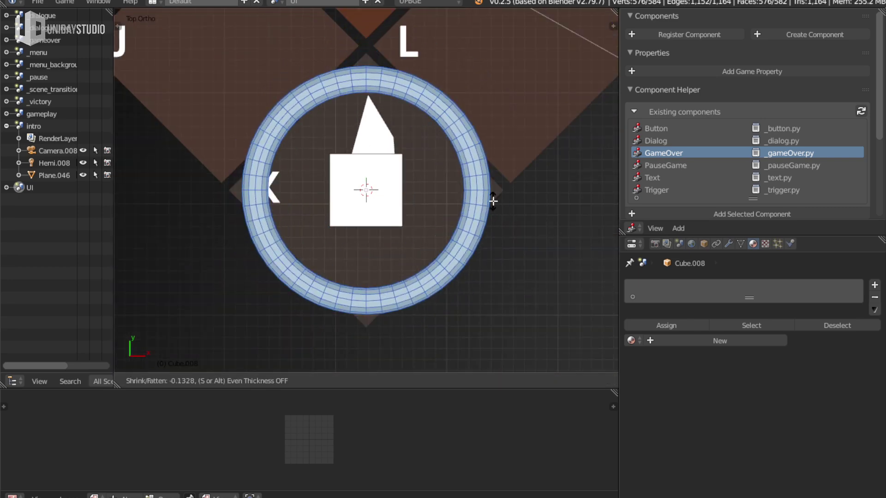
{"action": "left_click", "coordinate": [403, 196]}
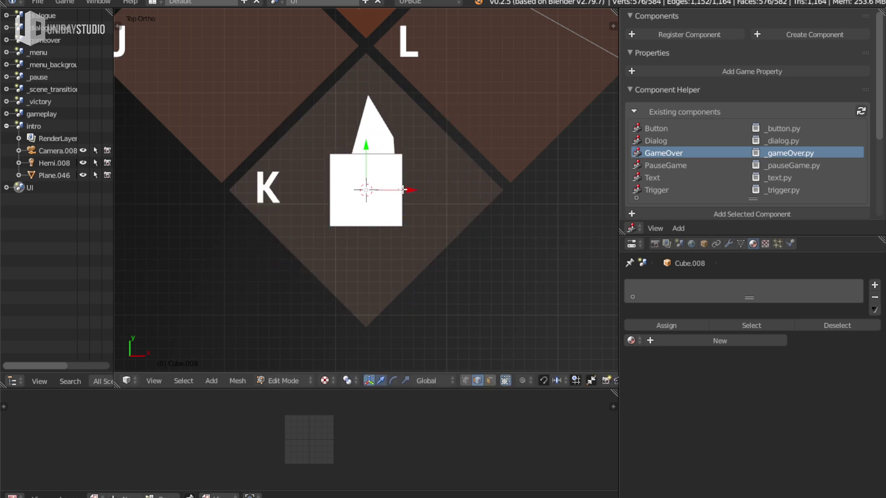
Move the torus along Y onto the blade tip and thin its ring
{"action": "key", "text": "g"}
{"action": "key", "text": "y"}
{"action": "left_click", "coordinate": [406, 134]}
{"action": "scroll", "coordinate": [467, 188], "scroll_direction": "up", "scroll_amount": 2}
{"action": "key", "text": "alt+s"}
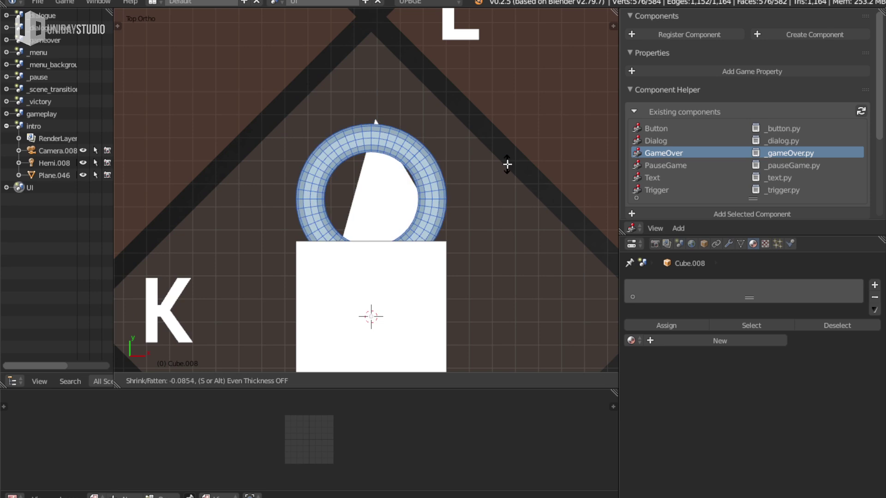
{"action": "left_click", "coordinate": [514, 169]}
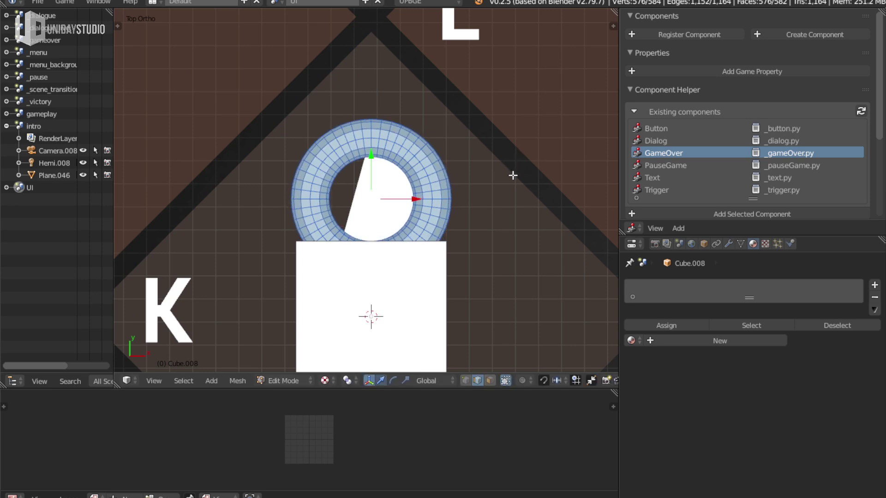
In wireframe face mode, delete the lower half of the torus
{"action": "key", "text": "s"}
{"action": "key", "text": "Escape"}
{"action": "key", "text": "z"}
{"action": "key", "text": "a"}
{"action": "key", "text": "ctrl+Tab"}
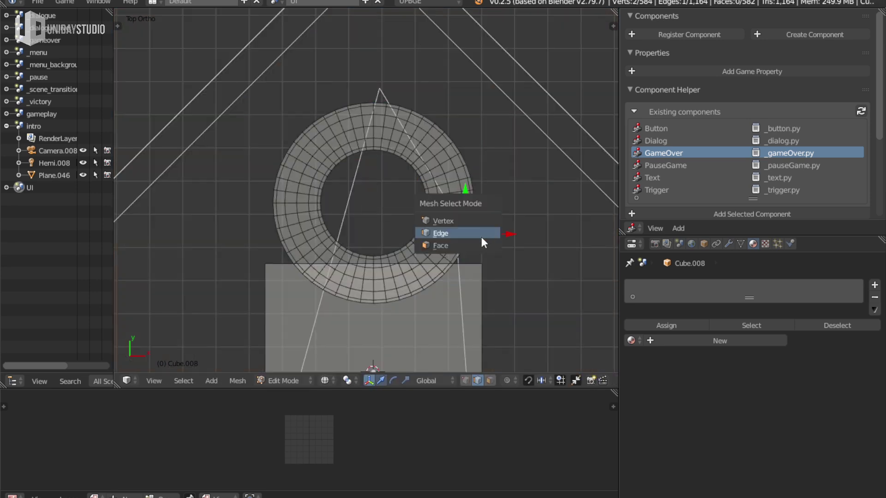
{"action": "left_click", "coordinate": [439, 248]}
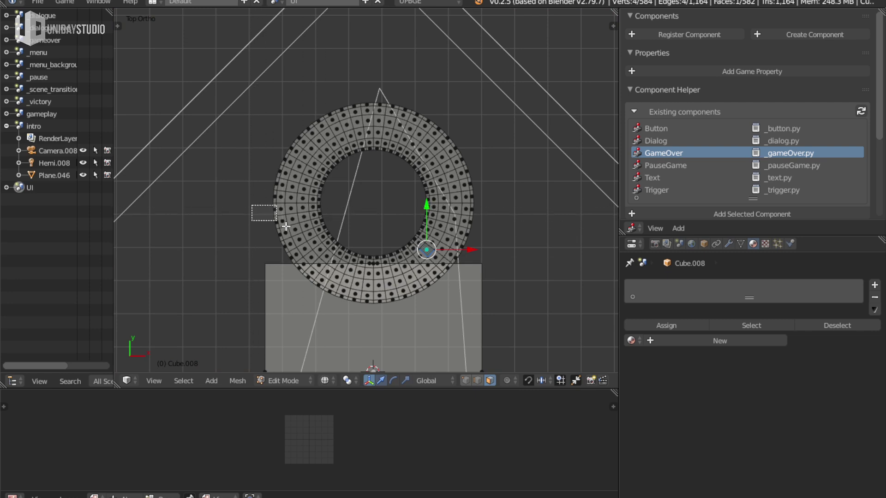
{"action": "left_click_drag", "start_coordinate": [252, 204], "coordinate": [530, 350]}
{"action": "key", "text": "x"}
{"action": "left_click", "coordinate": [515, 206]}
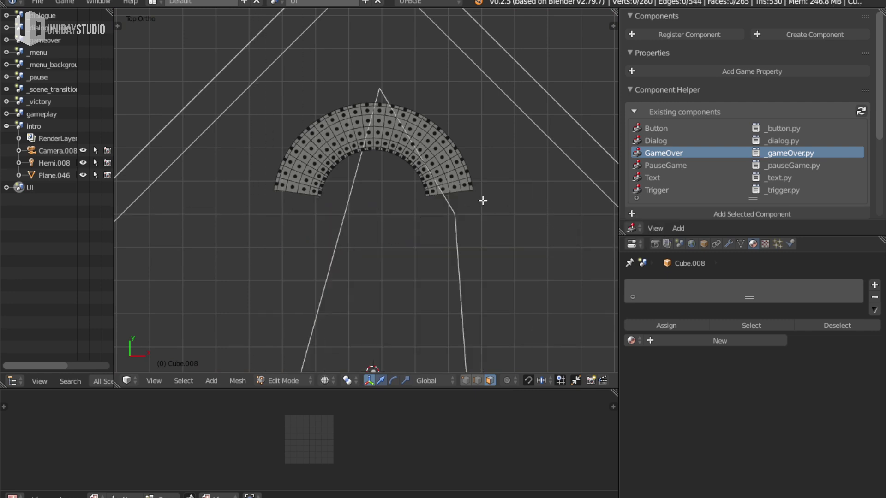
{"action": "key", "text": "ctrl+z"}
{"action": "key", "text": "x"}
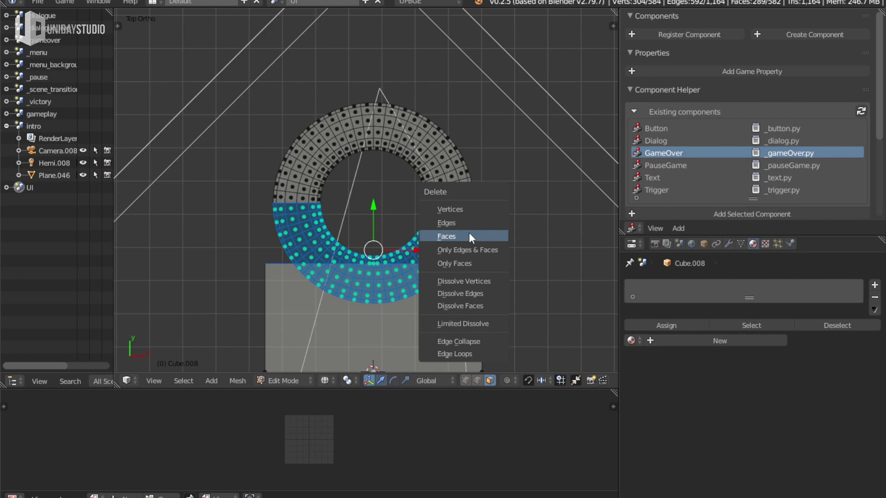
{"action": "left_click", "coordinate": [470, 238]}
Extrude the half ring's bottom edges down into the lock body as shackle legs
{"action": "left_click", "coordinate": [448, 195]}
{"action": "key", "text": "b"}
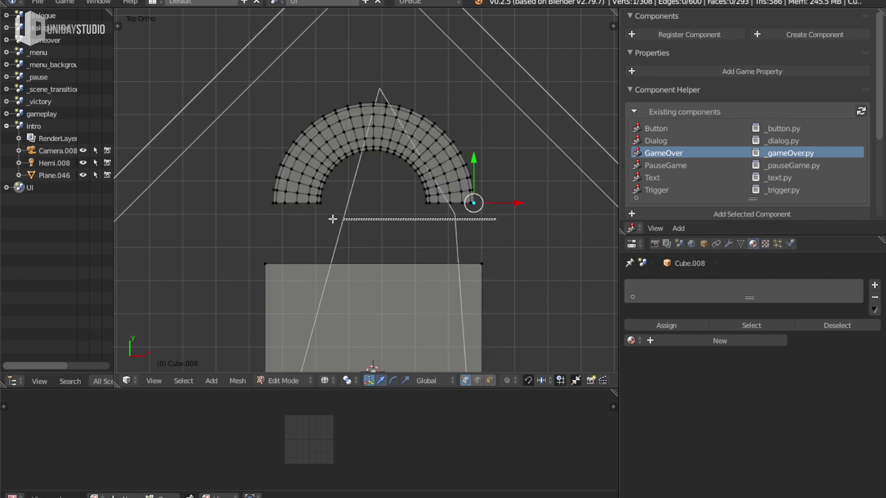
{"action": "left_click_drag", "start_coordinate": [494, 218], "coordinate": [253, 199]}
{"action": "key", "text": "e"}
{"action": "right_click", "coordinate": [372, 201]}
{"action": "key", "text": "g"}
{"action": "left_click", "coordinate": [372, 311]}
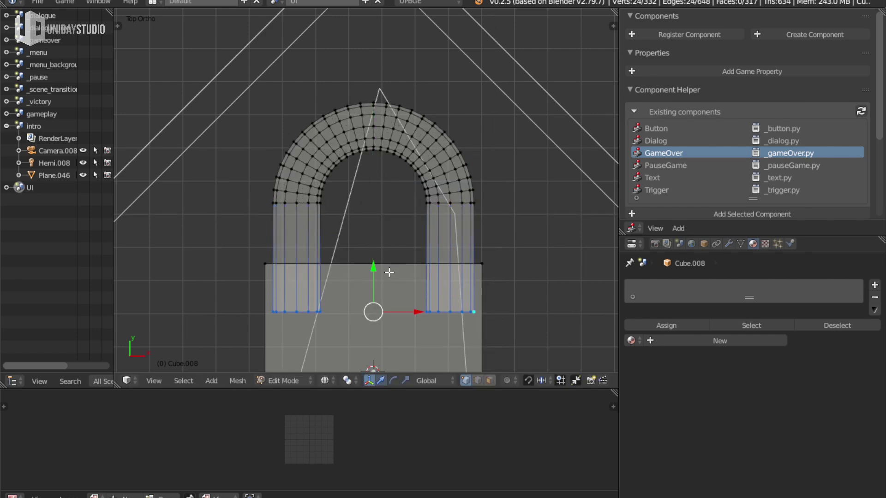
{"action": "scroll", "coordinate": [475, 226], "scroll_direction": "down", "scroll_amount": 4}
{"action": "key", "text": "alt+z"}
{"action": "key", "text": "Tab"}
Add a loop cut across the lock body's middle and scale it on Z
{"action": "middle_click_drag", "start_coordinate": [433, 307], "coordinate": [427, 212]}
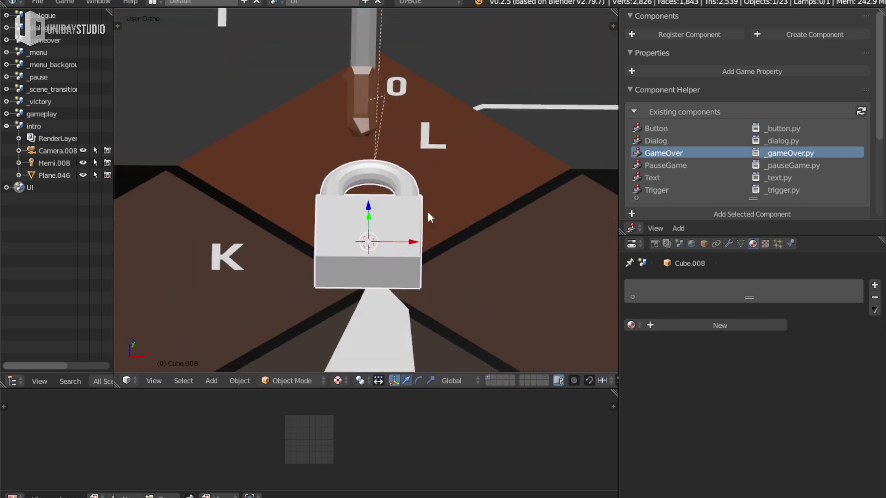
{"action": "right_click", "coordinate": [368, 253]}
{"action": "right_click", "coordinate": [368, 253]}
{"action": "key", "text": "Tab"}
{"action": "key", "text": "ctrl+r"}
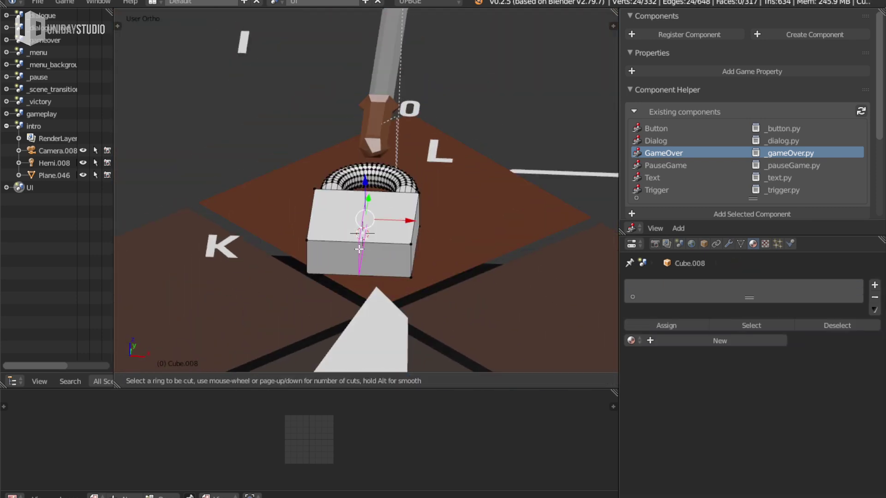
{"action": "left_click", "coordinate": [362, 245]}
{"action": "key", "text": "s"}
{"action": "key", "text": "z"}
{"action": "left_click", "coordinate": [419, 242]}
{"action": "key", "text": "Tab"}
Delete the stray Plane.014 and give the lock a new material
{"action": "mouse_move", "coordinate": [428, 234]}
{"action": "middle_mouse_down"}
{"action": "mouse_move", "coordinate": [428, 259]}
{"action": "mouse_move", "coordinate": [303, 270]}
{"action": "middle_mouse_up"}
{"action": "key", "text": "x"}
{"action": "left_click", "coordinate": [417, 256]}
{"action": "right_click", "coordinate": [369, 220]}
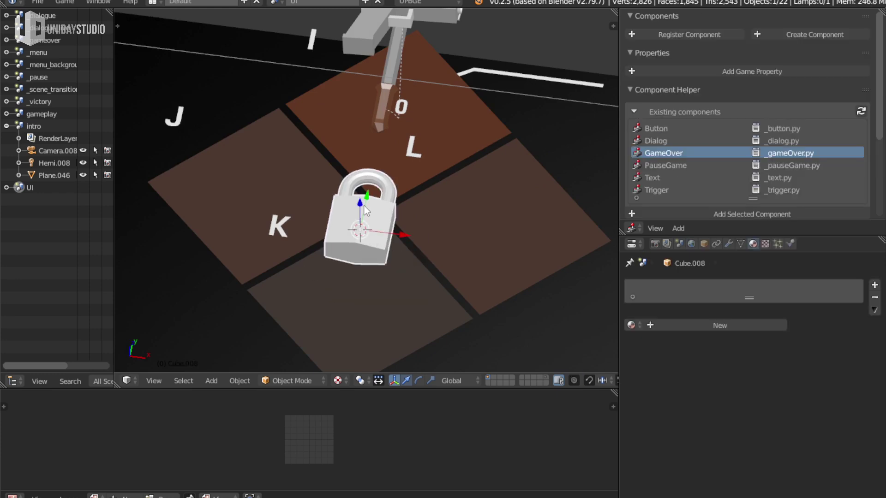
{"action": "key", "text": "KP_7"}
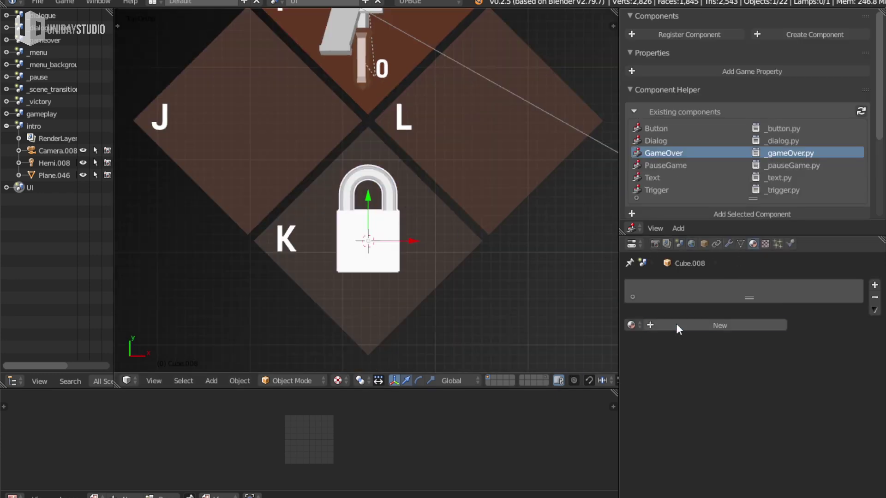
{"action": "left_click", "coordinate": [678, 327]}
{"action": "scroll", "coordinate": [679, 329], "scroll_direction": "down", "scroll_amount": 4}
{"action": "scroll", "coordinate": [399, 199], "scroll_direction": "up", "scroll_amount": 5}
Smooth-shade the lock mesh and set its specular intensity to 0.000
{"action": "key", "text": "Tab"}
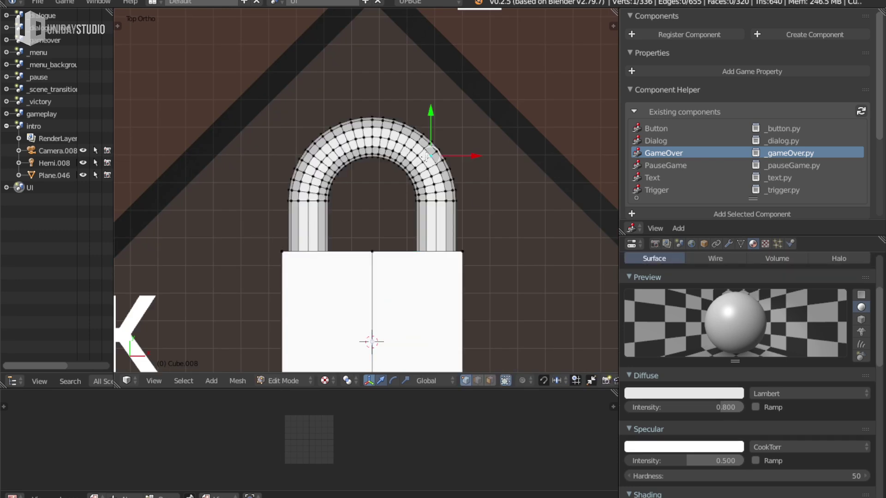
{"action": "key", "text": "a"}
{"action": "key", "text": "w"}
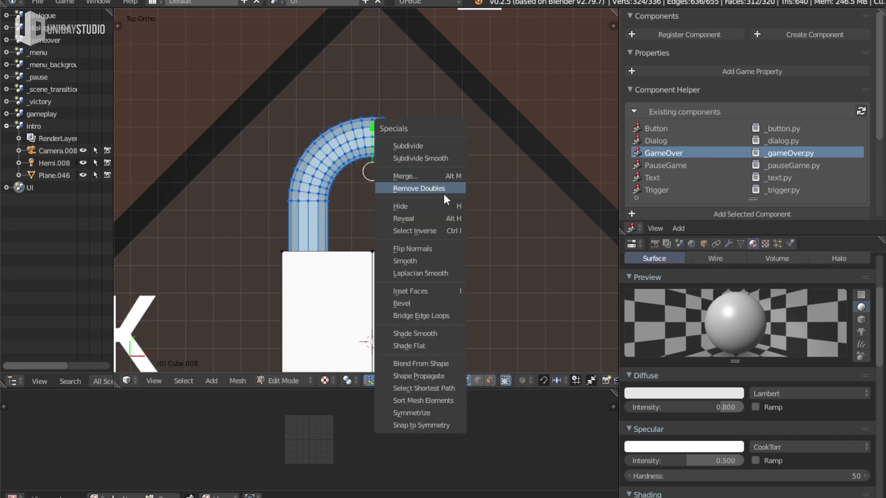
{"action": "left_click", "coordinate": [427, 331]}
{"action": "key", "text": "Tab"}
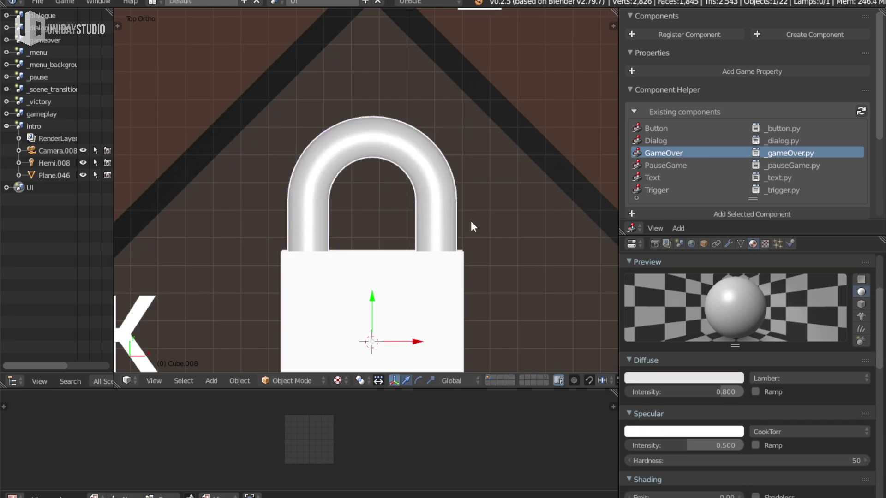
{"action": "scroll", "coordinate": [470, 221], "scroll_direction": "down", "scroll_amount": 5}
{"action": "scroll", "coordinate": [458, 234], "scroll_direction": "up", "scroll_amount": 2}
{"action": "left_click_drag", "start_coordinate": [682, 446], "coordinate": [632, 445]}
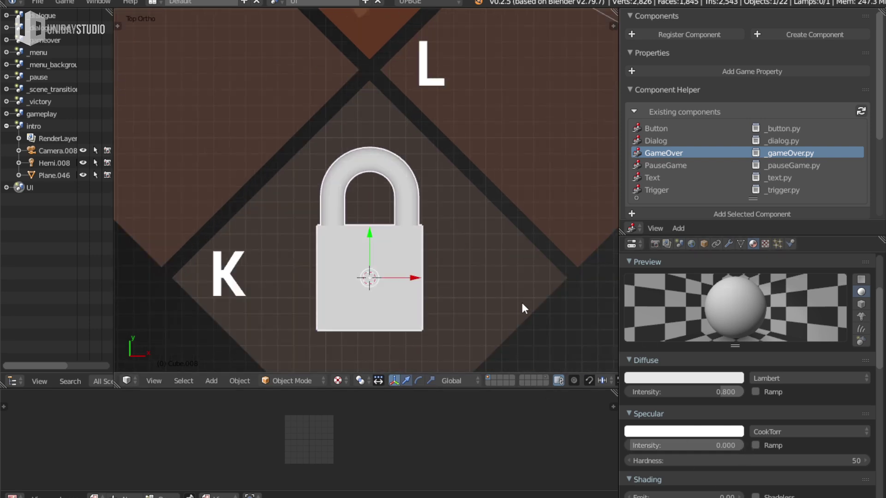
Select the whole padlock and duplicate it for another slot
{"action": "scroll", "coordinate": [447, 164], "scroll_direction": "down", "scroll_amount": 3}
{"action": "key", "text": "Tab"}
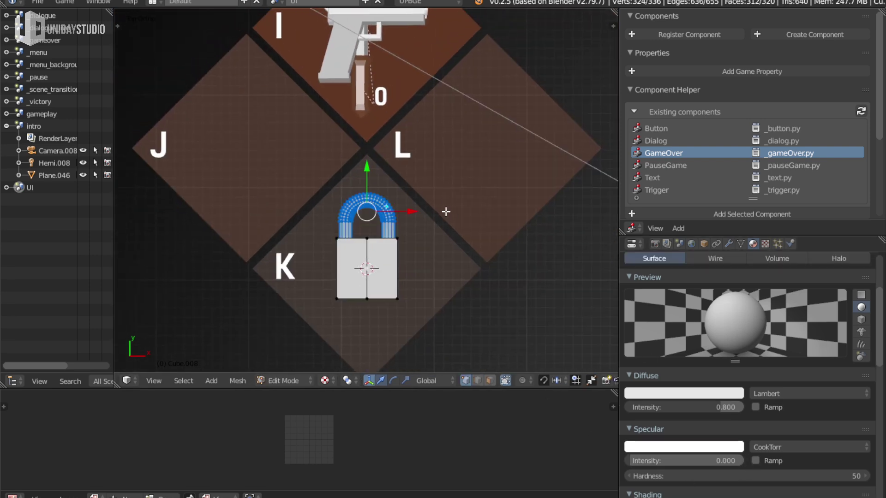
{"action": "key", "text": "Tab"}
{"action": "key", "text": "Tab"}
{"action": "key", "text": "a"}
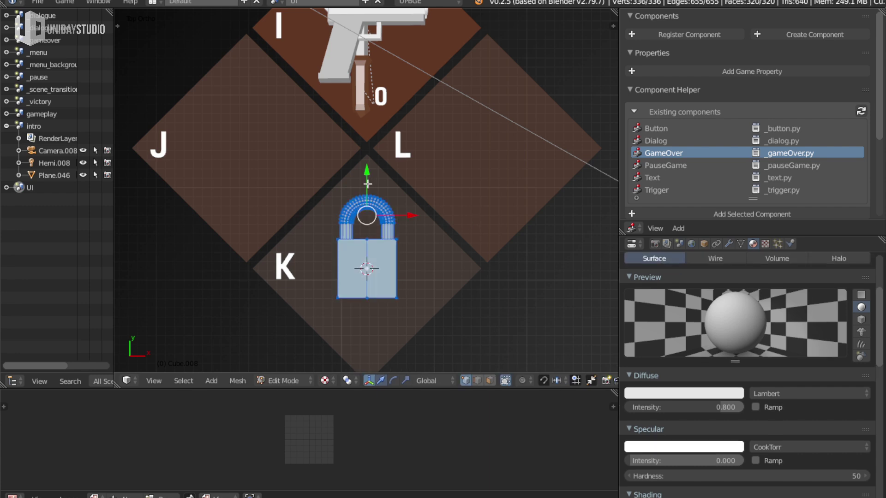
{"action": "key", "text": "Tab"}
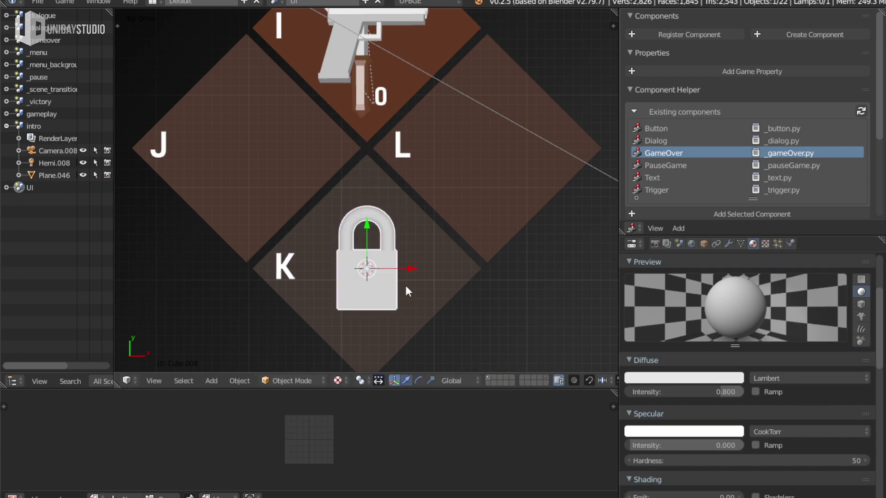
{"action": "key", "text": "shift+d"}
Place padlock copies in the L and J tiles and save the file
{"action": "left_click", "coordinate": [516, 181]}
{"action": "key", "text": "shift+d"}
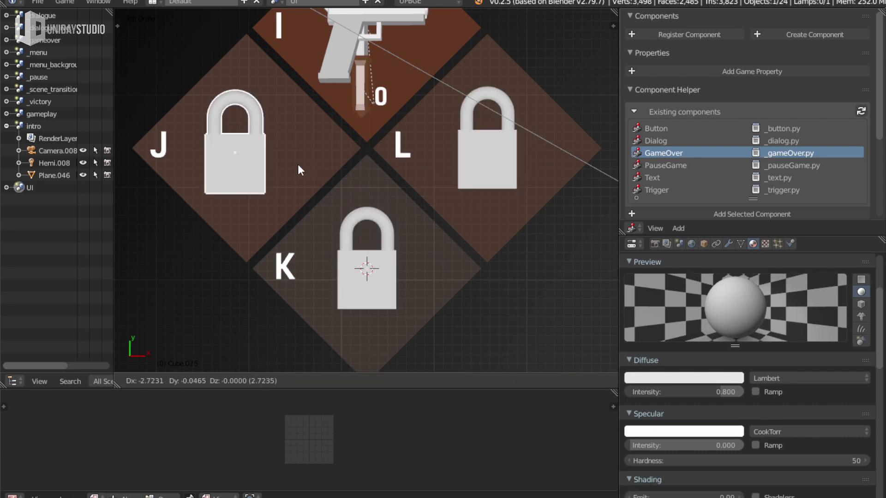
{"action": "left_click", "coordinate": [313, 161]}
{"action": "key", "text": "ctrl+s"}
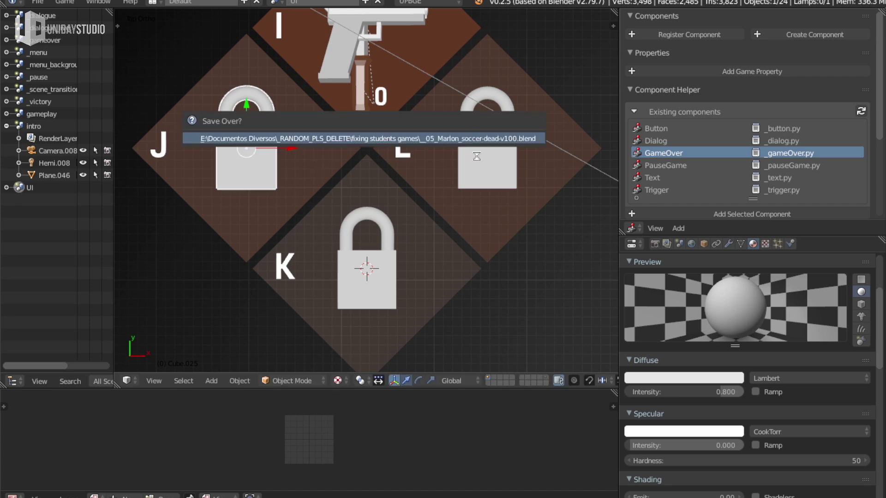
{"action": "key", "text": "KP_0"}
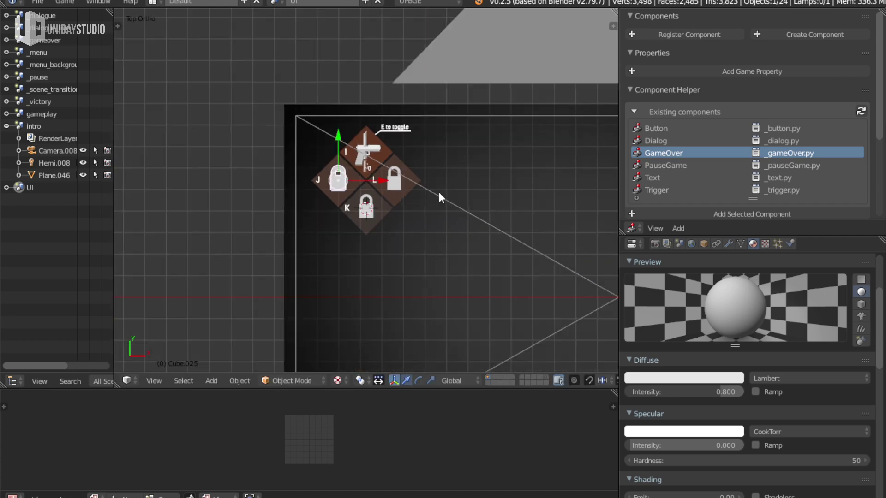
View the HUD through the camera and snap the 3D cursor to the selected slot tiles
{"action": "key", "text": "Home"}
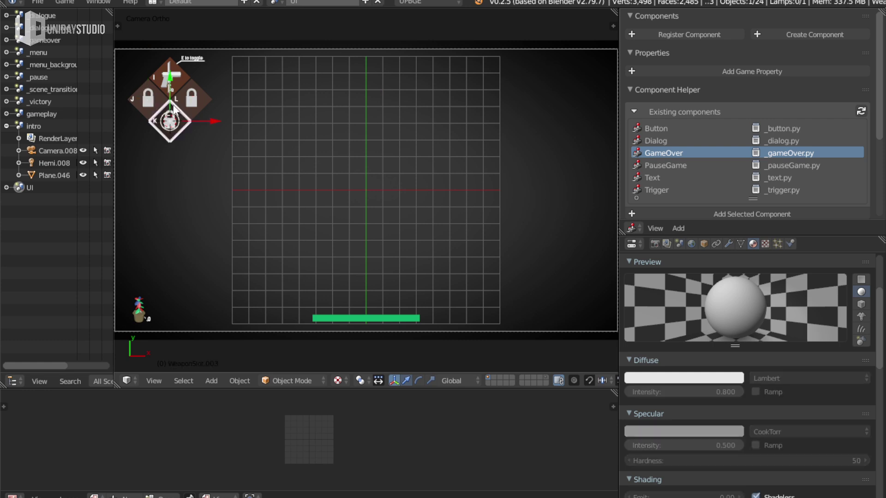
{"action": "right_click", "coordinate": [187, 103]}
{"action": "right_click", "coordinate": [186, 104]}
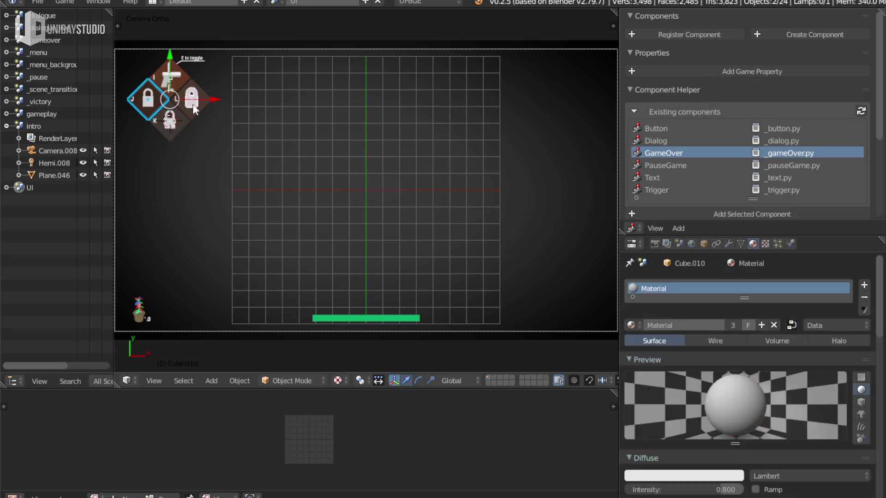
{"action": "left_click", "coordinate": [235, 95]}
{"action": "key", "text": "shift+s"}
{"action": "left_click", "coordinate": [236, 95]}
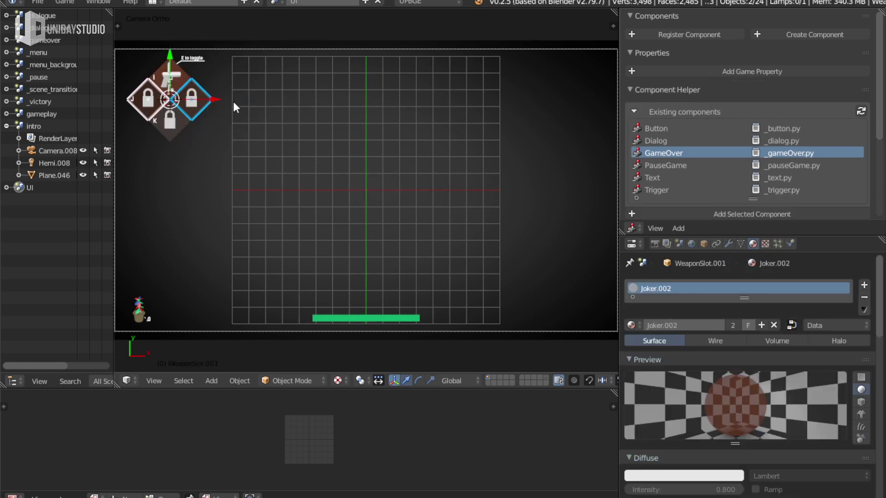
{"action": "key", "text": "KP_Decimal"}
{"action": "key", "text": "shift+a"}
Add a sphere empty at the HUD centre and enlarge it to size 2.31 around the slots
{"action": "mouse_move", "coordinate": [228, 103]}
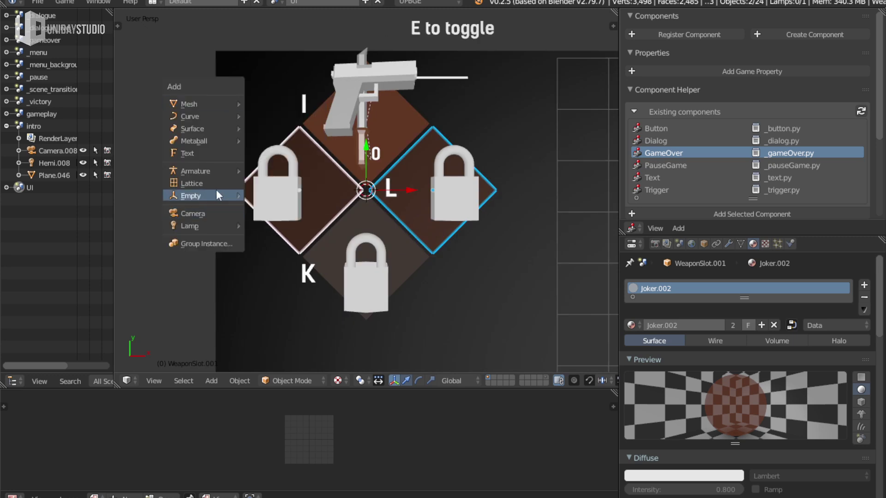
{"action": "mouse_move", "coordinate": [243, 196]}
{"action": "left_click", "coordinate": [292, 262]}
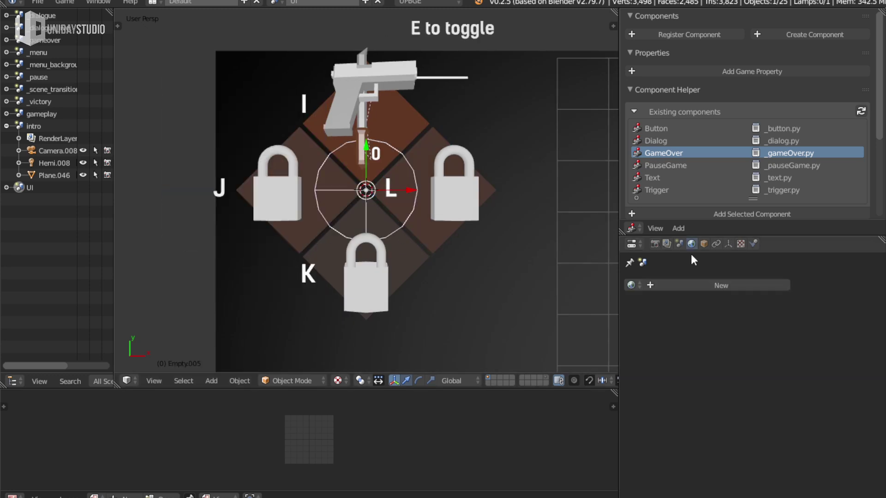
{"action": "left_click", "coordinate": [729, 244]}
{"action": "left_click_drag", "start_coordinate": [724, 313], "coordinate": [743, 314]}
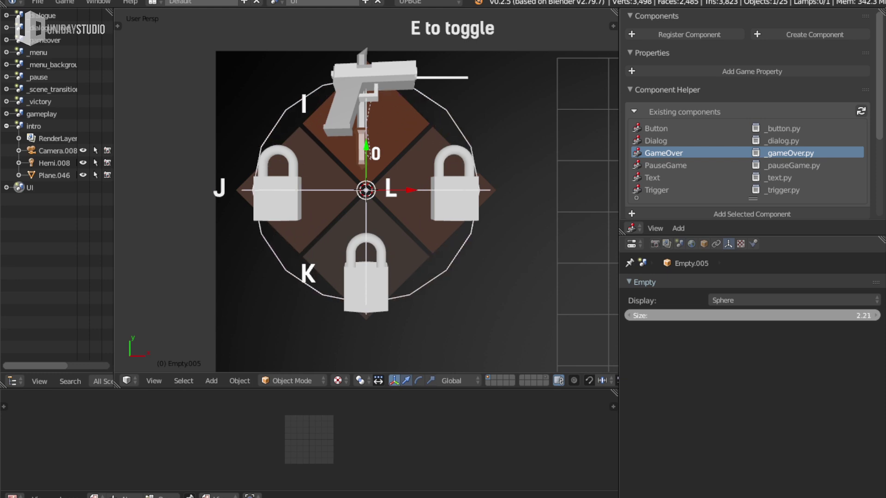
Parent the I, J, K and L slot tiles to the sphere empty
{"action": "right_click", "coordinate": [417, 234]}
{"action": "right_click", "coordinate": [403, 245], "text": "shift"}
{"action": "right_click", "coordinate": [336, 198], "text": "shift"}
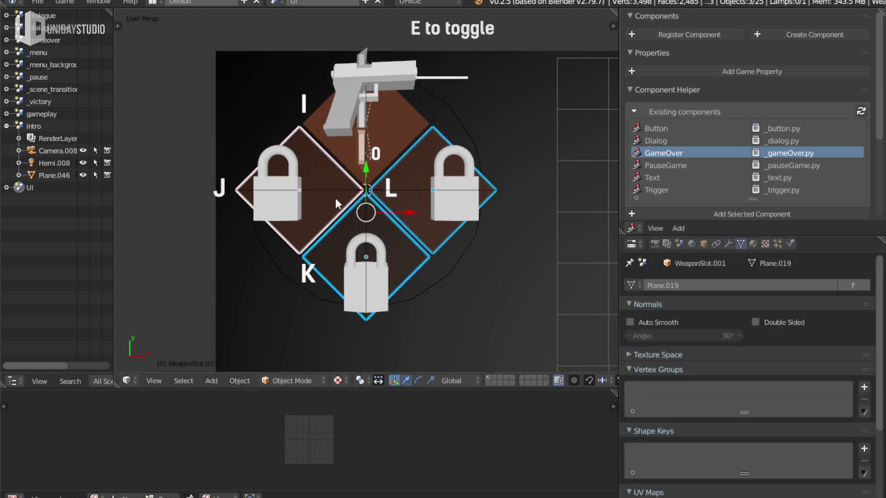
{"action": "right_click", "coordinate": [413, 134], "text": "shift"}
{"action": "right_click", "coordinate": [459, 116], "text": "shift"}
{"action": "key", "text": "ctrl+p"}
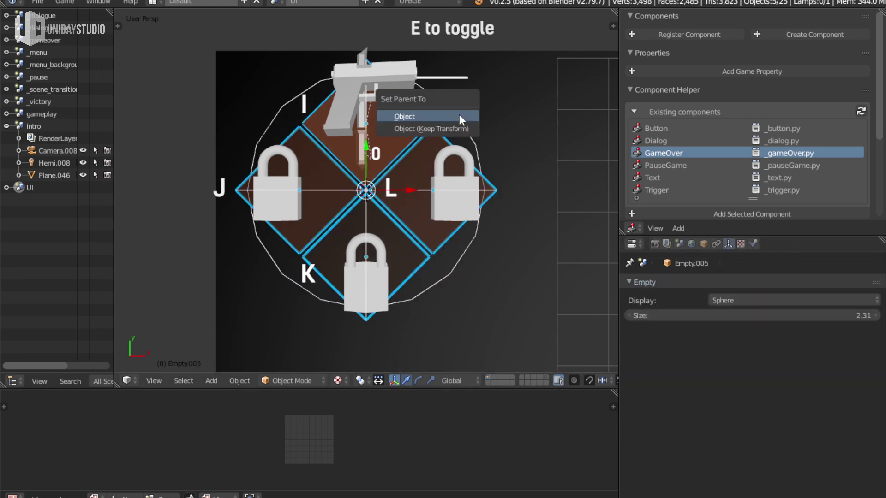
{"action": "left_click", "coordinate": [459, 116]}
Parent the L key label to the right slot diamond, keeping its transform
{"action": "right_click", "coordinate": [391, 189]}
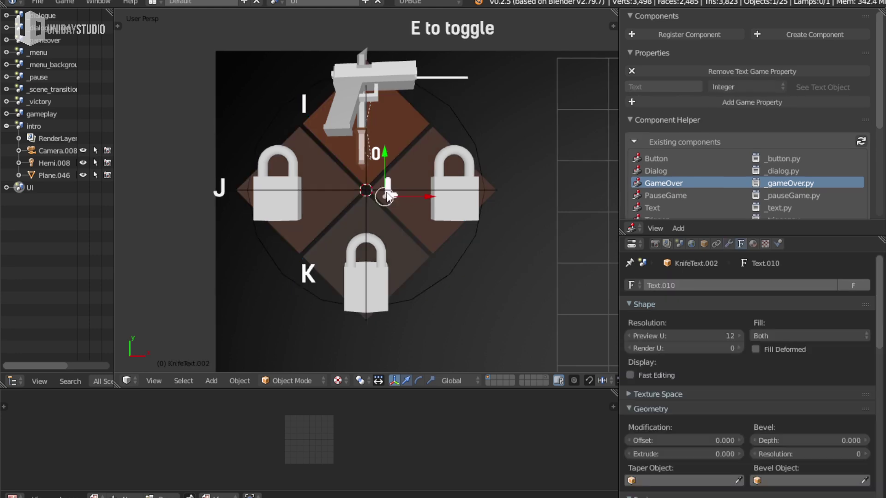
{"action": "right_click", "coordinate": [305, 105], "text": "shift"}
{"action": "right_click", "coordinate": [221, 183], "text": "shift"}
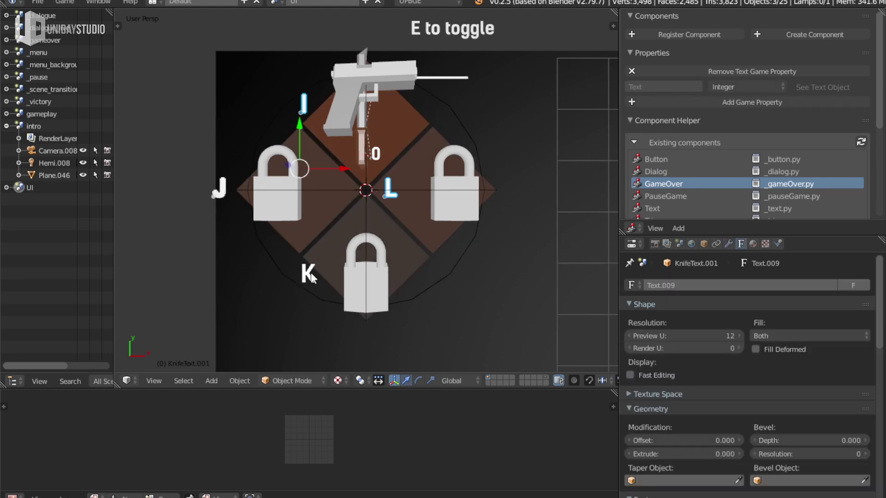
{"action": "key", "text": "KP_5"}
{"action": "scroll", "coordinate": [355, 266], "scroll_direction": "up", "scroll_amount": 2}
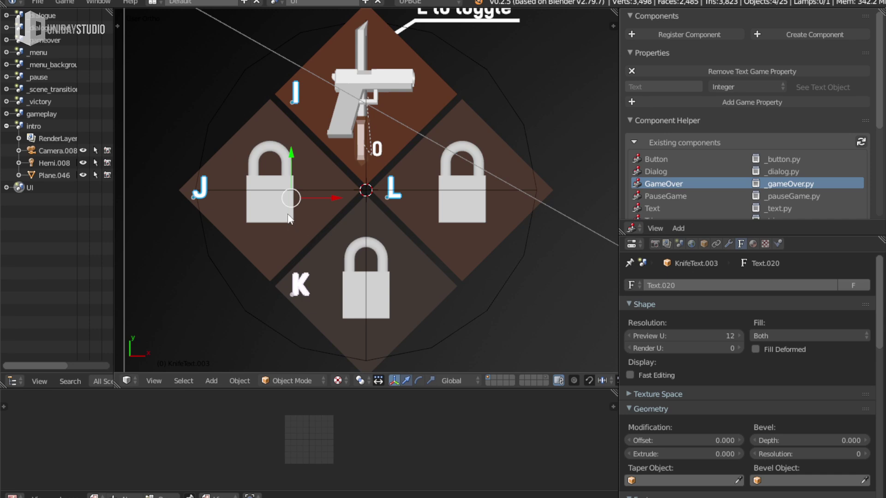
{"action": "right_click", "coordinate": [444, 242], "text": "shift"}
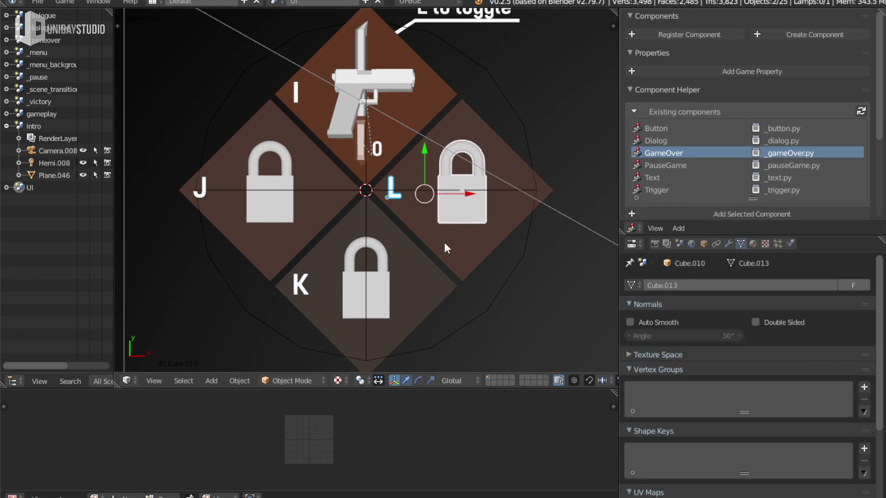
{"action": "key", "text": "ctrl+p"}
{"action": "left_click", "coordinate": [447, 250]}
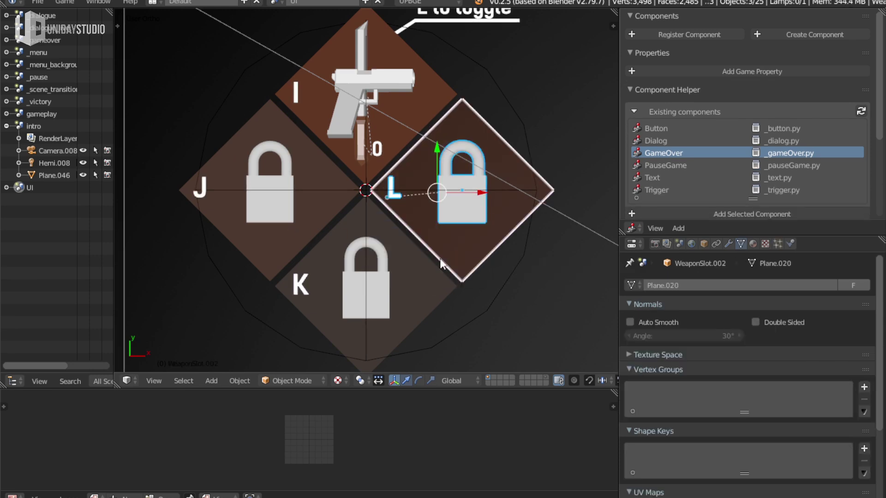
Parent the K and J labels to the bottom and left diamonds, keeping transforms
{"action": "right_click", "coordinate": [301, 286]}
{"action": "right_click", "coordinate": [419, 279], "text": "shift"}
{"action": "key", "text": "ctrl+p"}
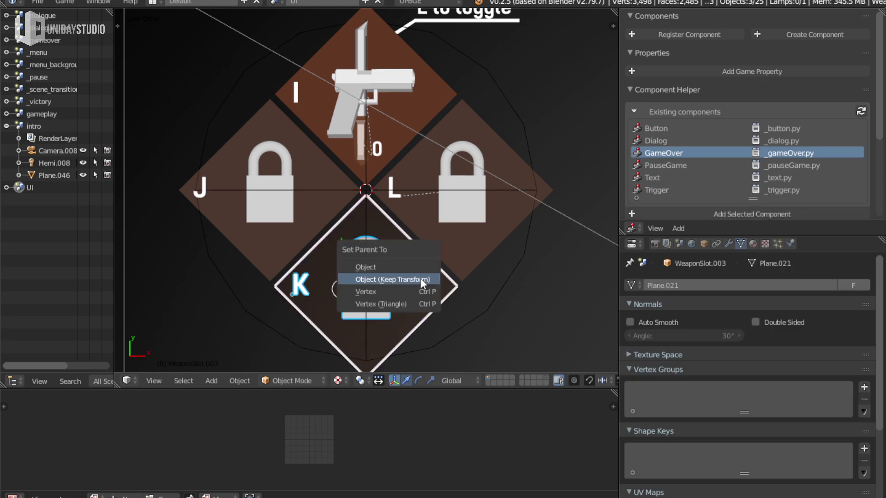
{"action": "left_click", "coordinate": [418, 277]}
{"action": "right_click", "coordinate": [203, 189]}
{"action": "right_click", "coordinate": [283, 162], "text": "shift"}
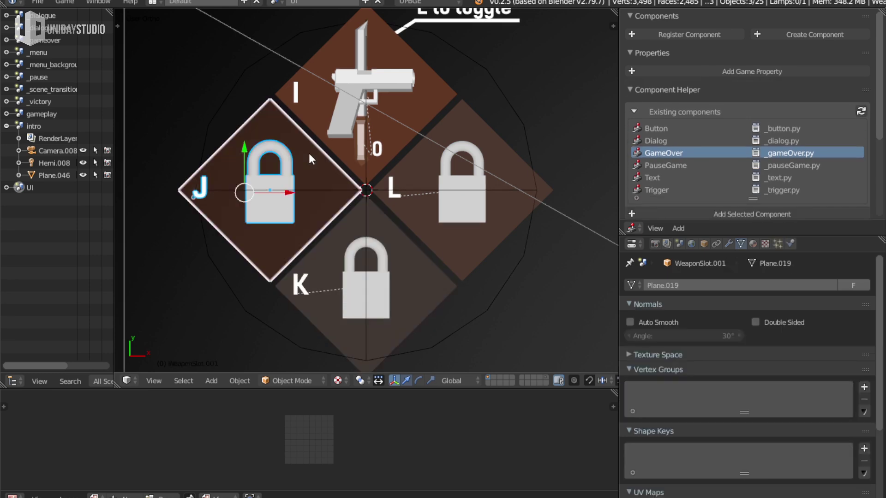
{"action": "key", "text": "ctrl+p"}
{"action": "left_click", "coordinate": [305, 156]}
Parent the top slot's pistol and text labels to the top diamond
{"action": "right_click", "coordinate": [367, 36]}
{"action": "right_click", "coordinate": [294, 94], "text": "shift"}
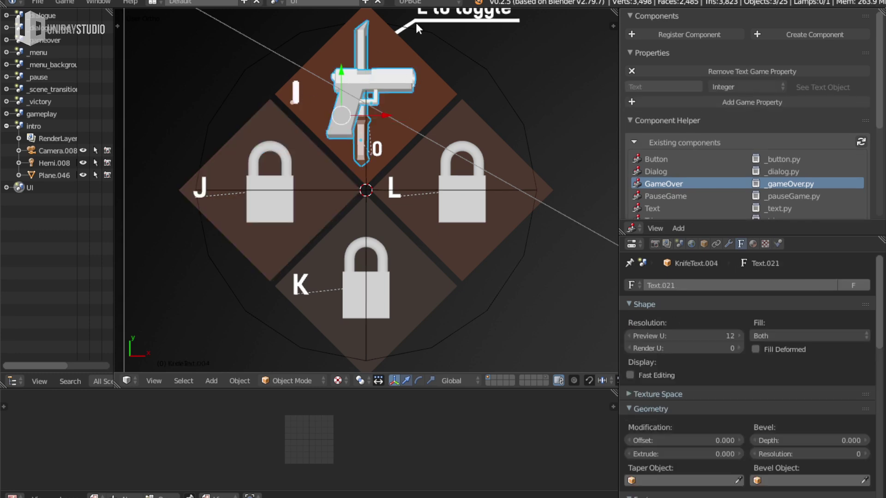
{"action": "right_click", "coordinate": [416, 23], "text": "shift"}
{"action": "scroll", "coordinate": [462, 90], "scroll_direction": "up", "scroll_amount": 4, "text": "shift"}
{"action": "right_click", "coordinate": [461, 83], "text": "shift"}
{"action": "right_click", "coordinate": [413, 135], "text": "shift"}
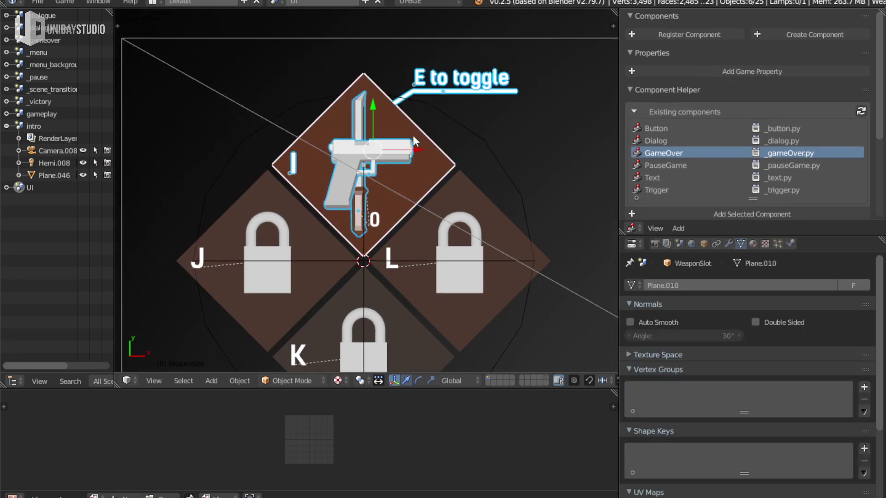
{"action": "key", "text": "ctrl+p"}
{"action": "left_click", "coordinate": [413, 134]}
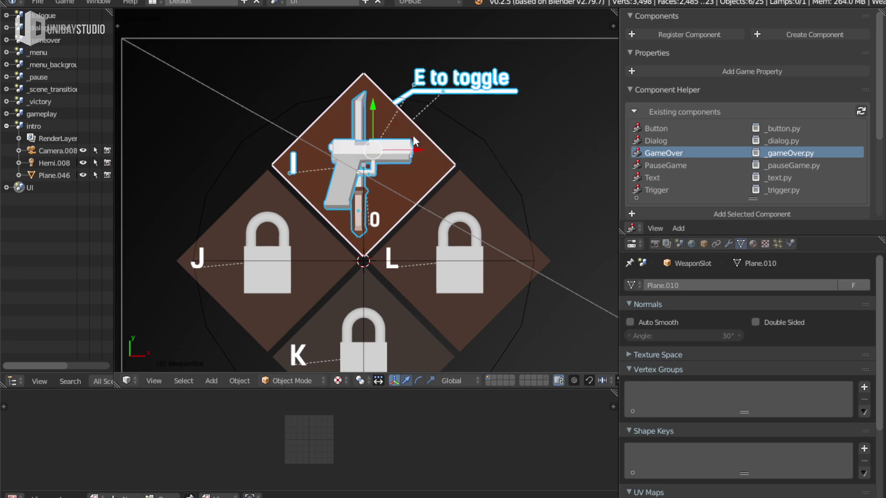
{"action": "right_click", "coordinate": [500, 153]}
Scale the weapon HUD to 0.7157, move it to the camera's top-left corner, and save
{"action": "key", "text": "KP_0"}
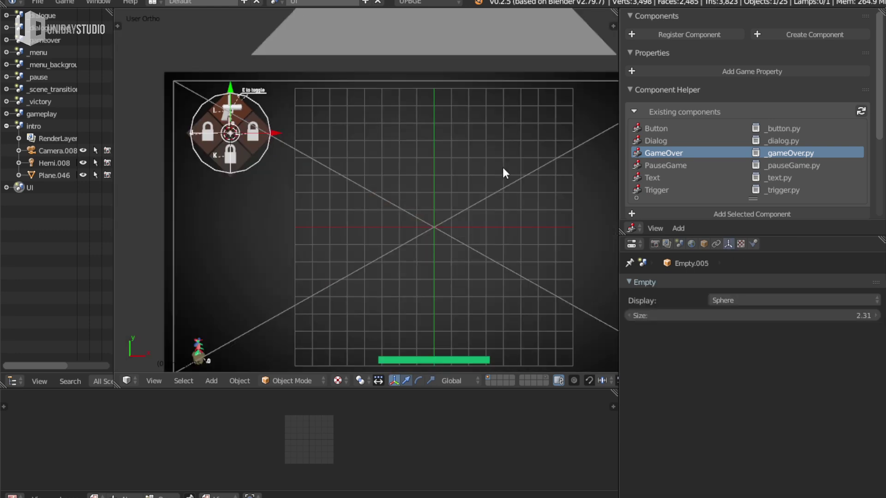
{"action": "key", "text": "s"}
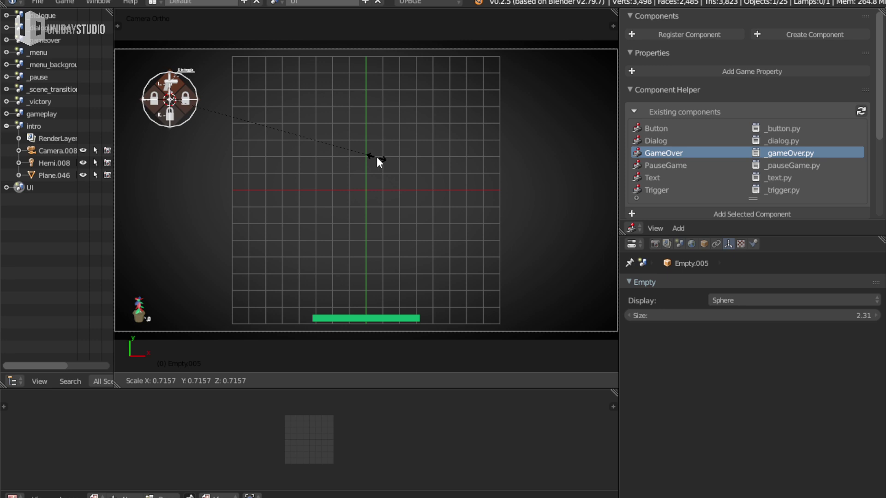
{"action": "left_click", "coordinate": [392, 157]}
{"action": "key", "text": "g"}
{"action": "key", "text": "shift+z"}
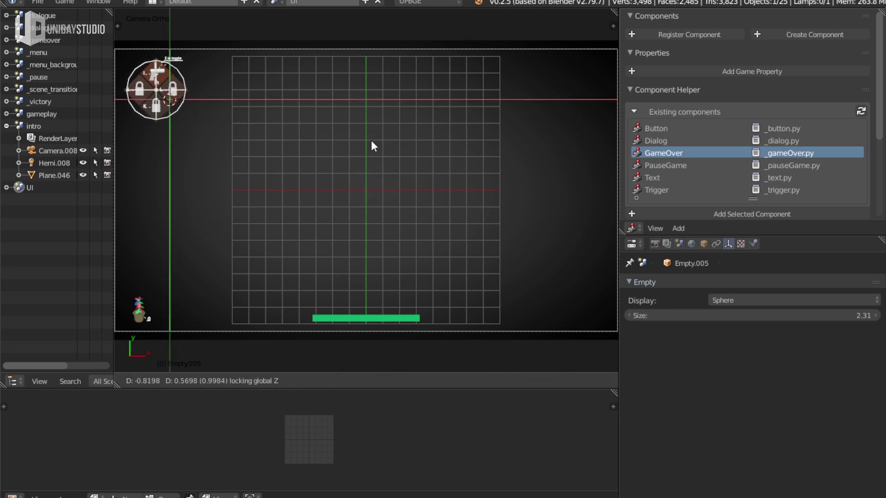
{"action": "left_click", "coordinate": [373, 148]}
{"action": "key", "text": "ctrl+s"}
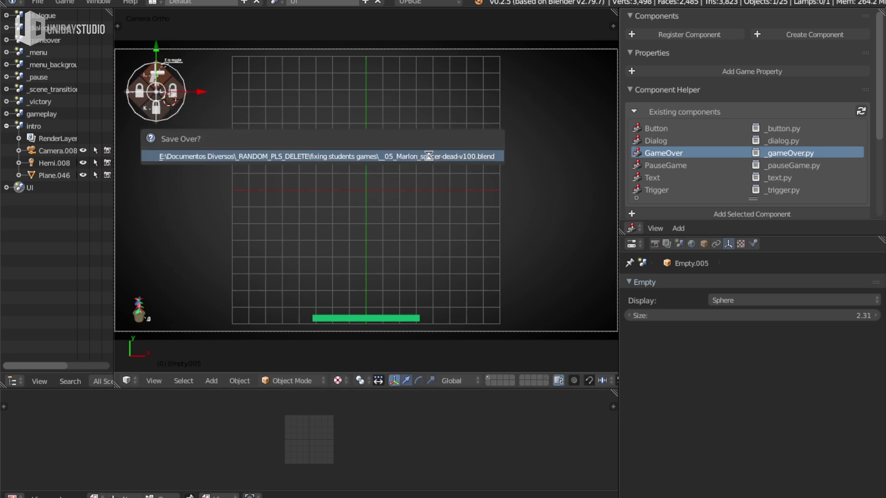
{"action": "key", "text": "Return"}
Switch to the gameplay scene, maximize the view, run a quick playtest, and save
{"action": "left_click", "coordinate": [42, 115]}
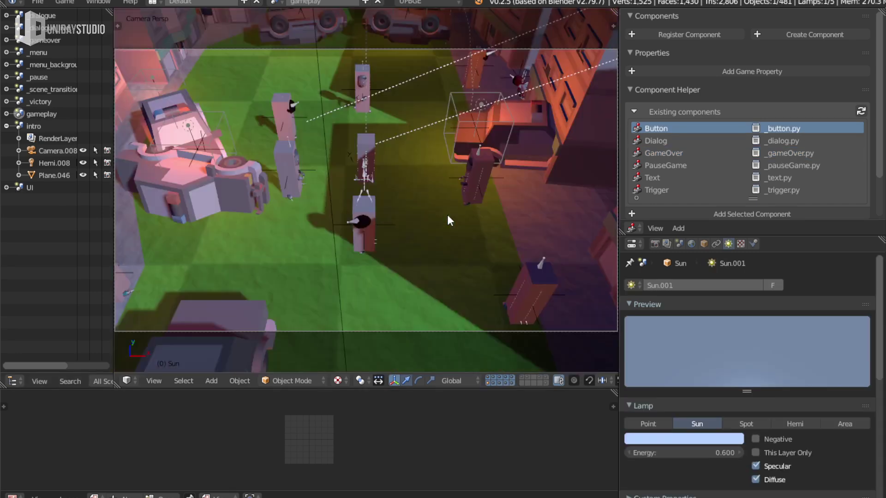
{"action": "key", "text": "shift+space"}
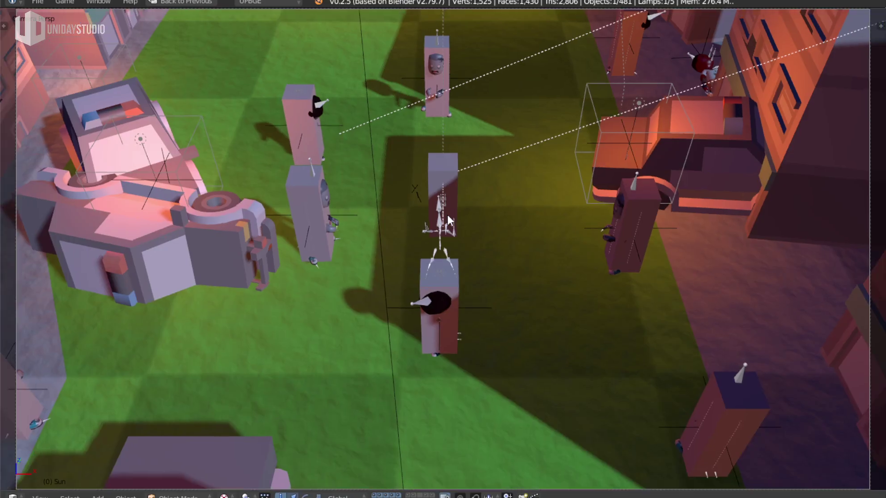
{"action": "key", "text": "p"}
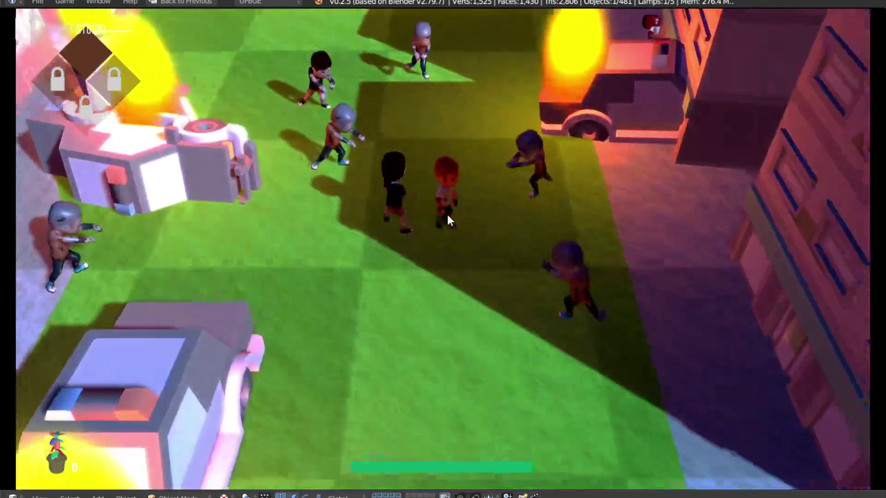
{"action": "key", "text": "Escape"}
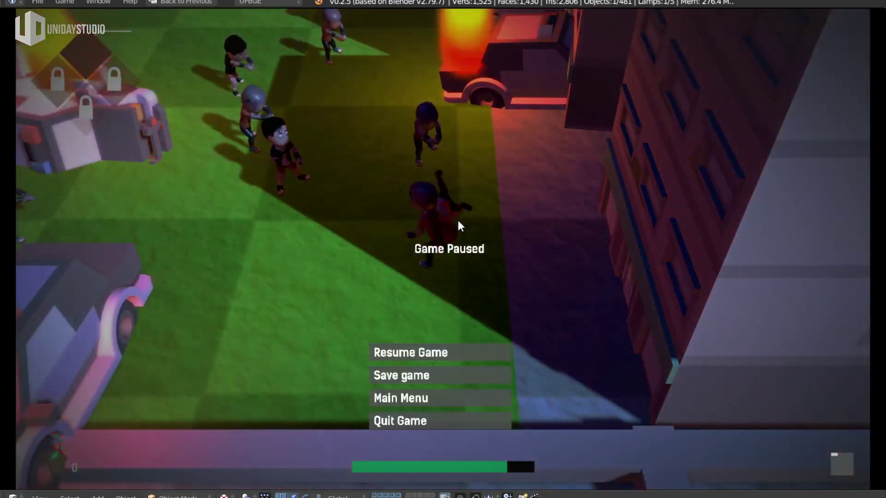
{"action": "key", "text": "Escape"}
{"action": "key", "text": "ctrl+s"}
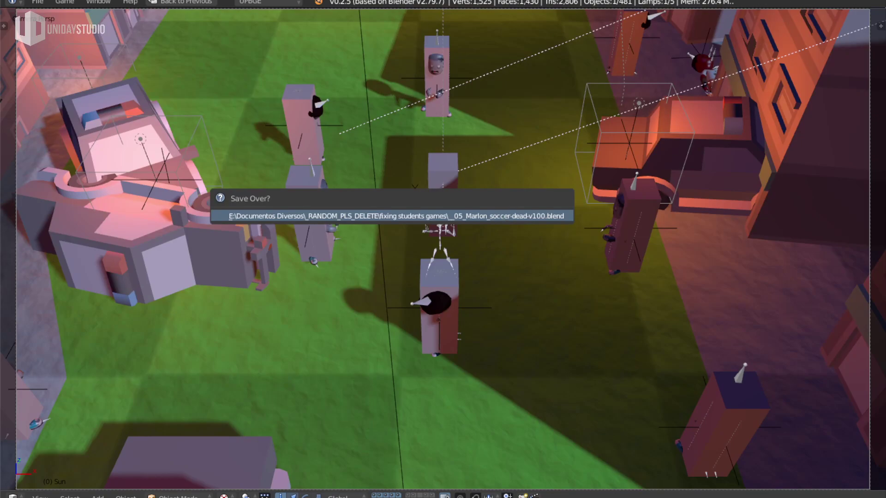
{"action": "key", "text": "Return"}
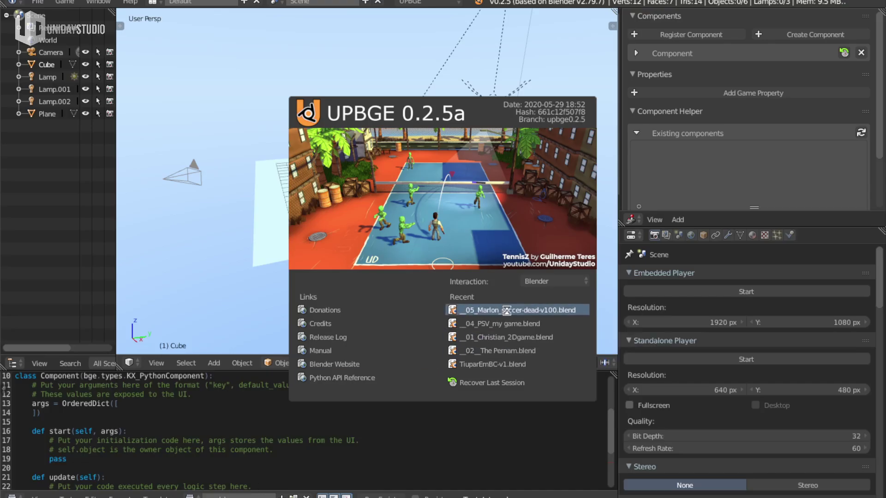
Reopen the zombie game file and playtest, walking toward the overturned cars and buildings
{"action": "left_click", "coordinate": [506, 310]}
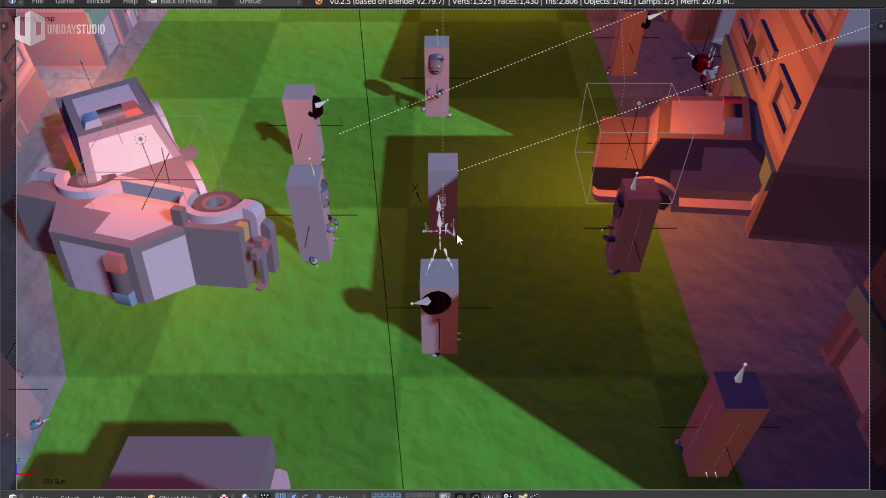
{"action": "key", "text": "p"}
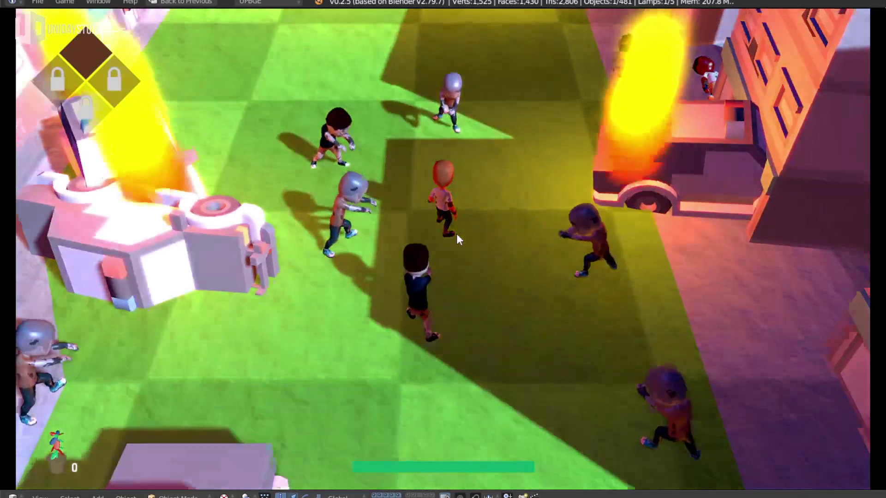
{"action": "key", "text": "w"}
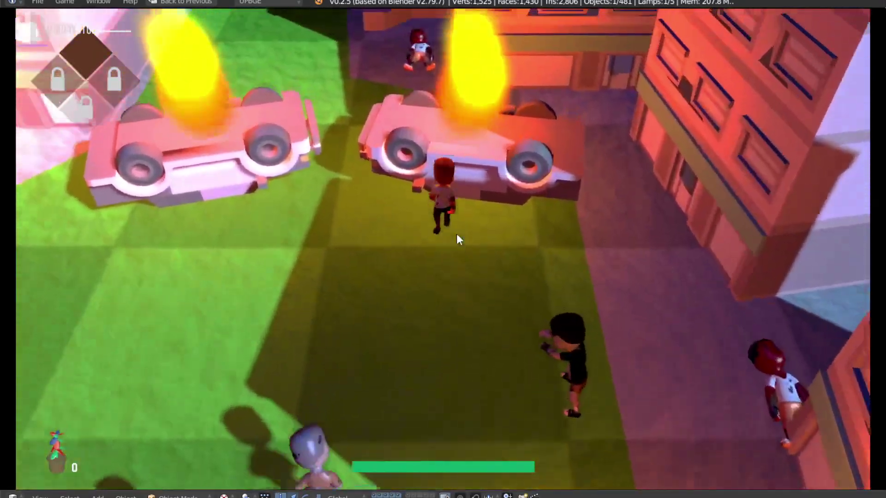
{"action": "key", "text": "Escape"}
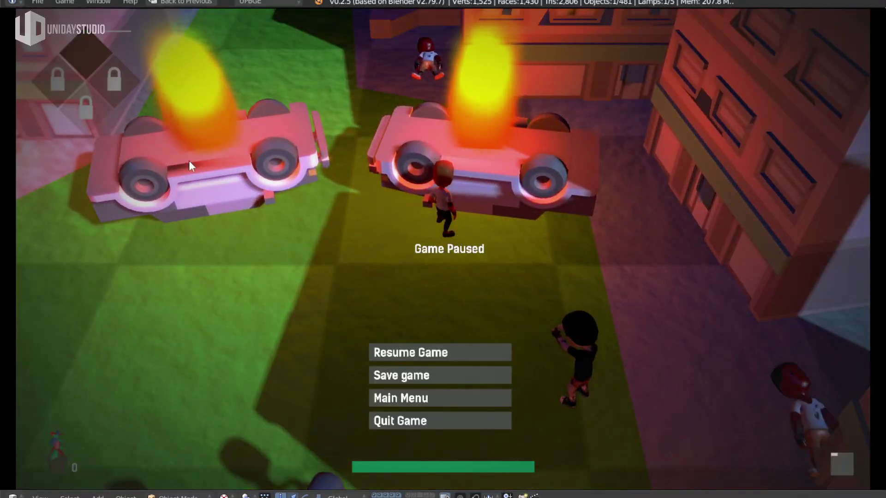
{"action": "left_click", "coordinate": [453, 356]}
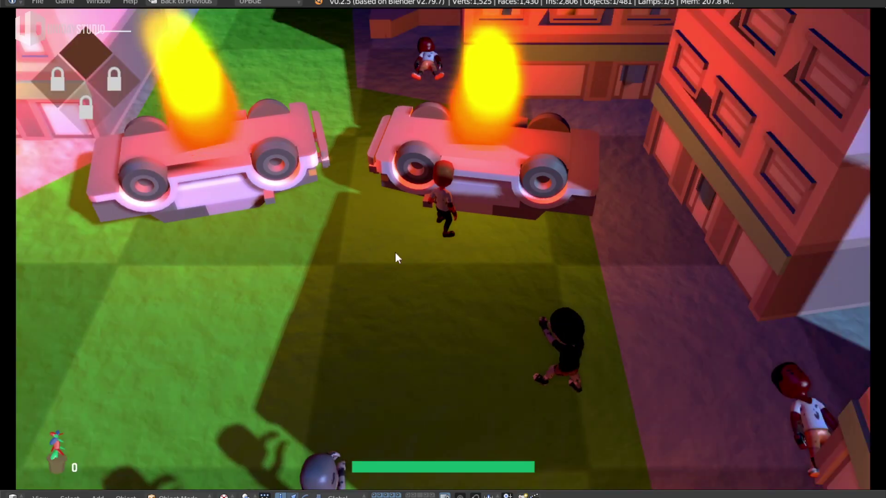
{"action": "key", "text": "w"}
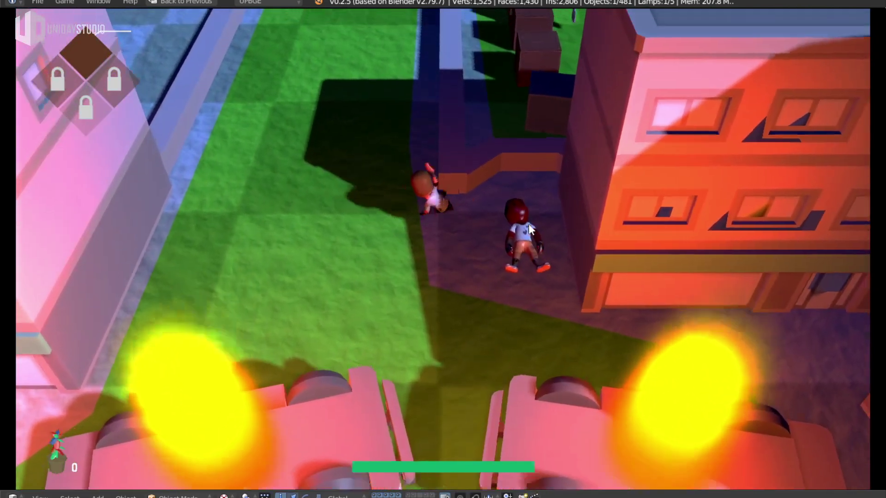
{"action": "key", "text": "Escape"}
{"action": "left_click", "coordinate": [461, 419]}
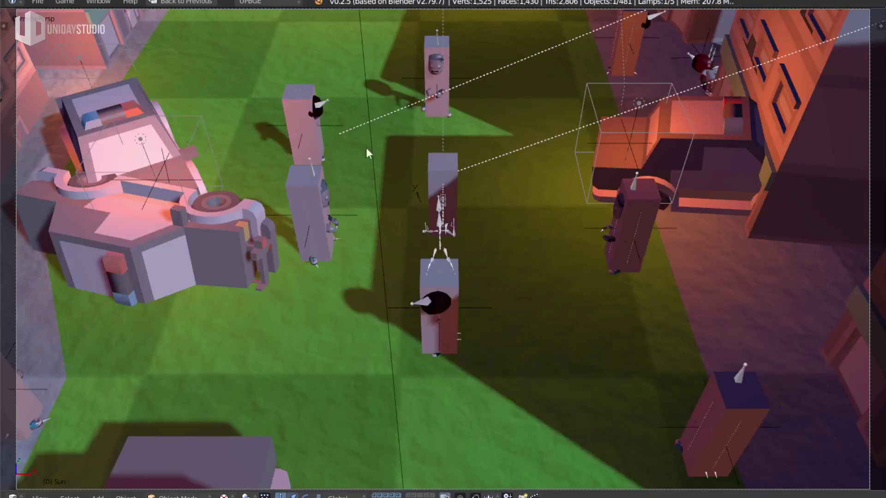
Show the system console to check the output, then hide it again
{"action": "left_click", "coordinate": [96, 3]}
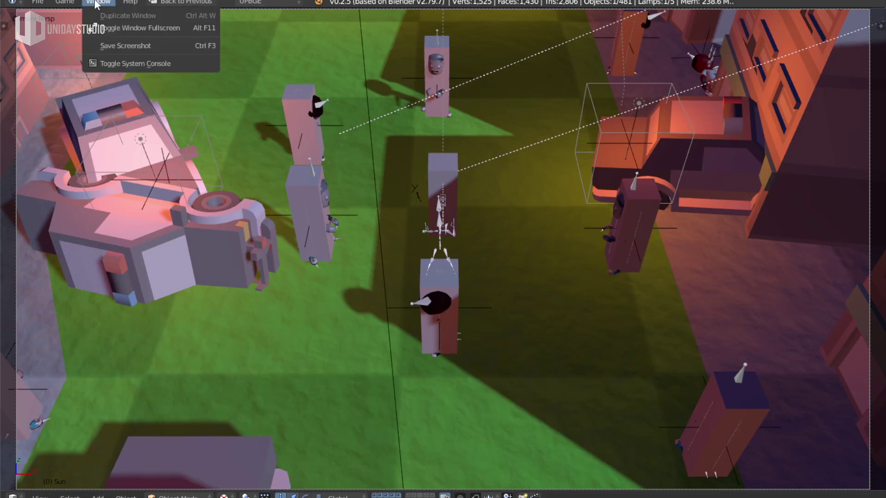
{"action": "left_click", "coordinate": [156, 65]}
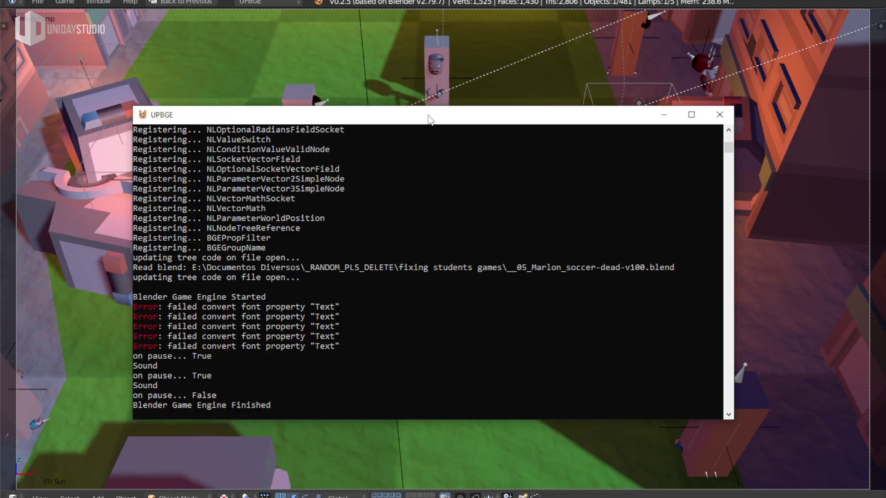
{"action": "key", "text": "alt+Tab"}
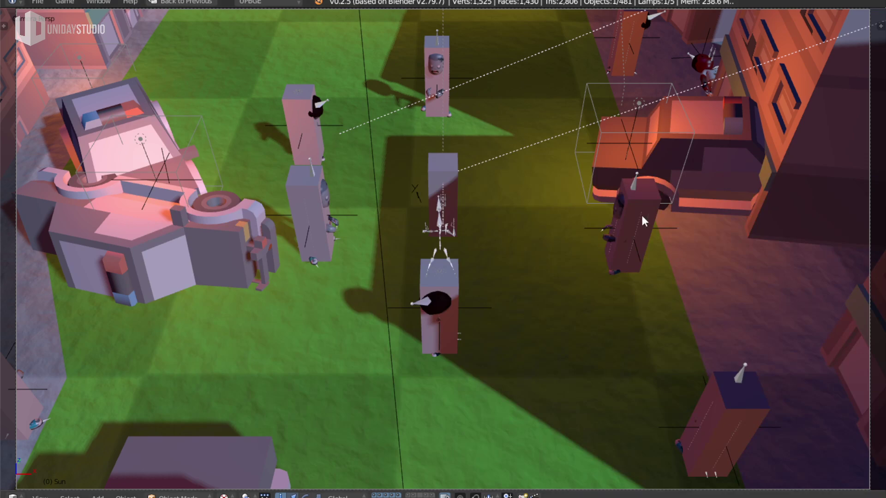
Save the file and playtest, checking the pistol appears in the top slot
{"action": "key", "text": "ctrl+s"}
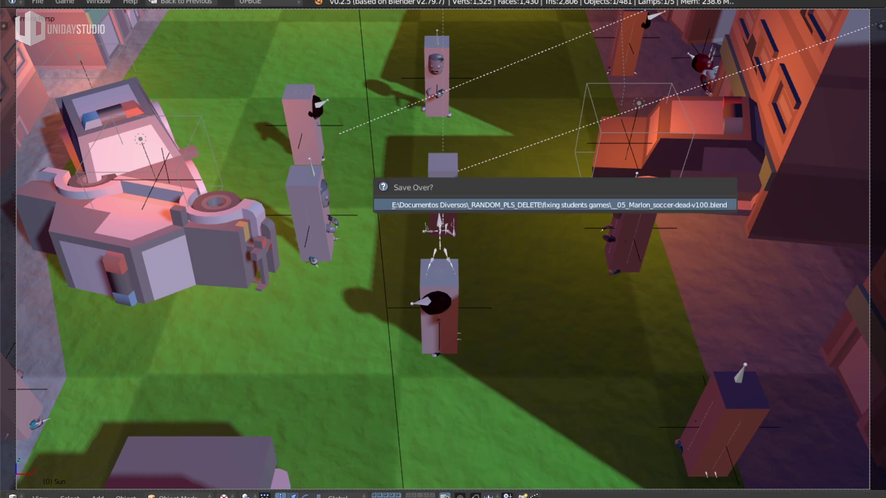
{"action": "key", "text": "Return"}
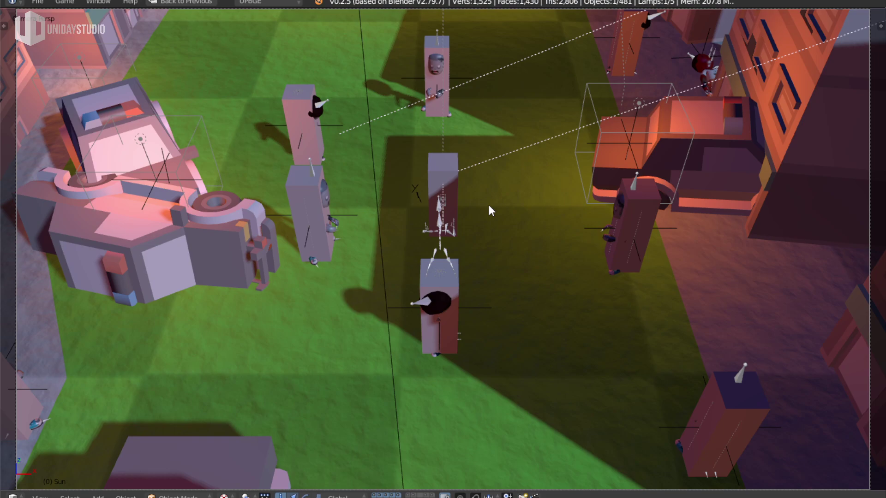
{"action": "key", "text": "p"}
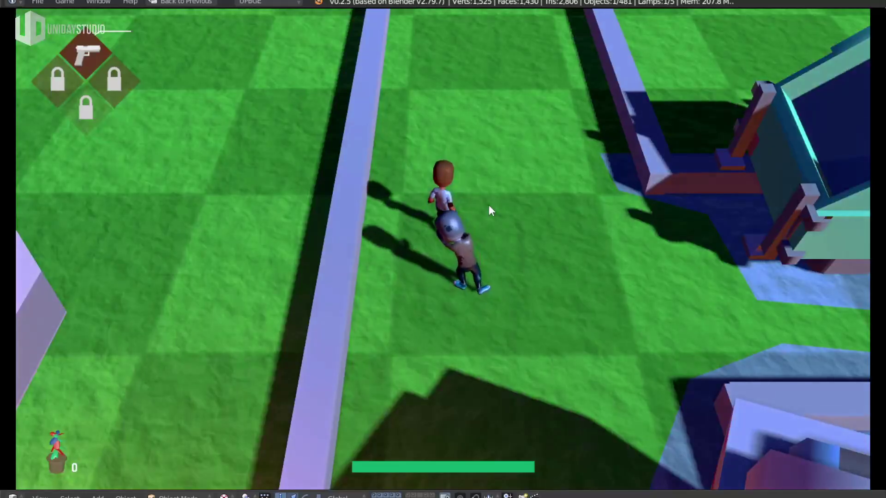
{"action": "key", "text": "Escape"}
{"action": "key", "text": "Escape"}
In the UI scene, turn off Invisible physics for the 'E to toggle' label
{"action": "key", "text": "ctrl+Up"}
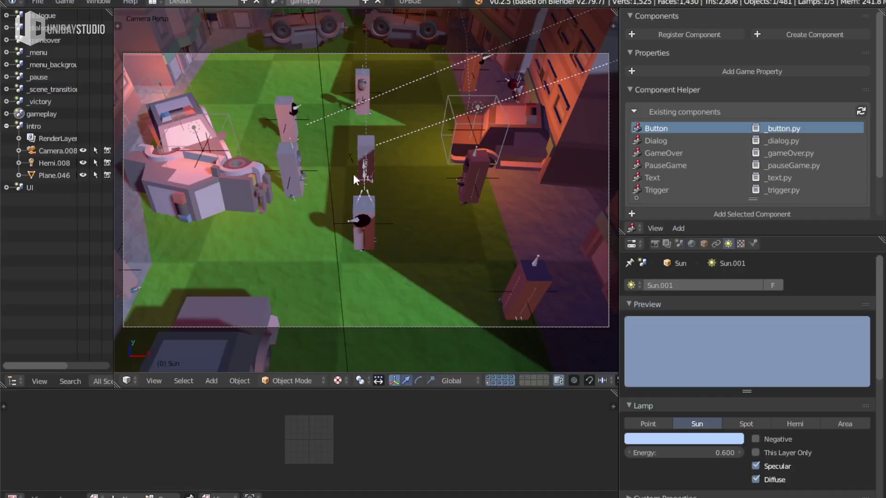
{"action": "left_click", "coordinate": [31, 188]}
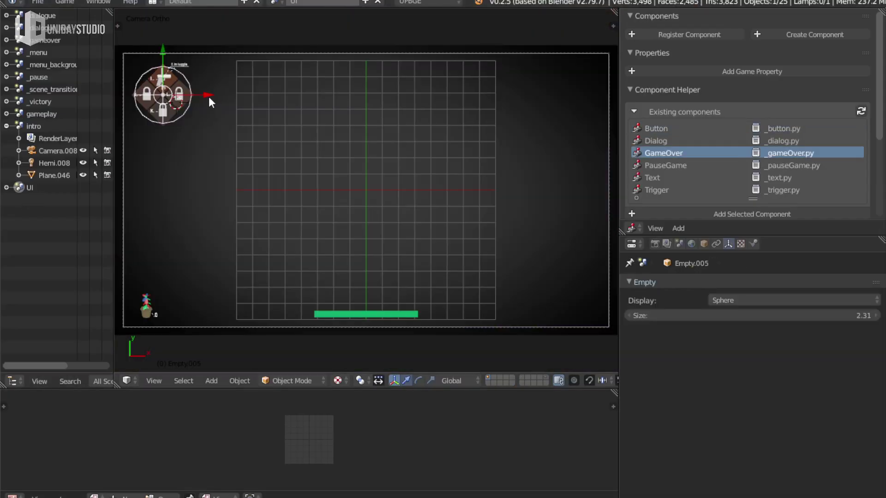
{"action": "right_click", "coordinate": [180, 63]}
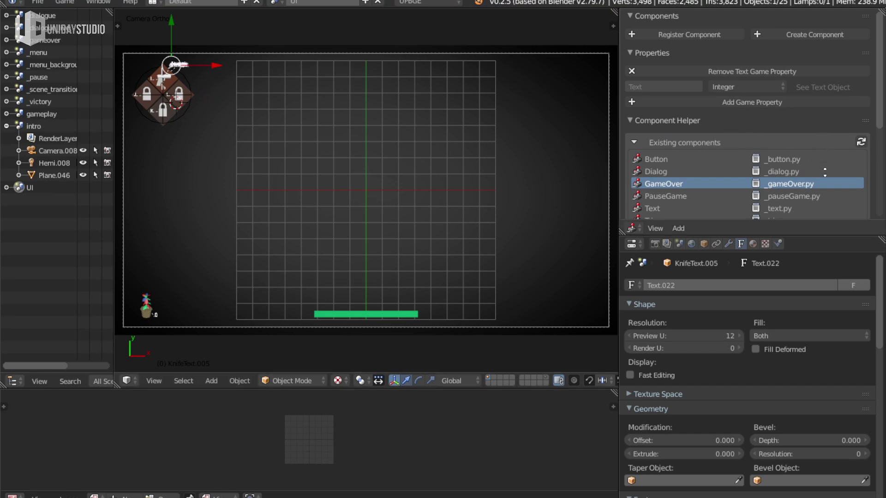
{"action": "scroll", "coordinate": [824, 172], "scroll_direction": "down", "scroll_amount": 5}
{"action": "scroll", "coordinate": [834, 207], "scroll_direction": "up", "scroll_amount": 5}
{"action": "mouse_move", "coordinate": [308, 93]}
{"action": "middle_mouse_down"}
{"action": "mouse_move", "coordinate": [417, 212]}
{"action": "mouse_move", "coordinate": [459, 229]}
{"action": "mouse_move", "coordinate": [507, 212]}
{"action": "middle_mouse_up"}
{"action": "scroll", "coordinate": [324, 117], "scroll_direction": "up", "scroll_amount": 5}
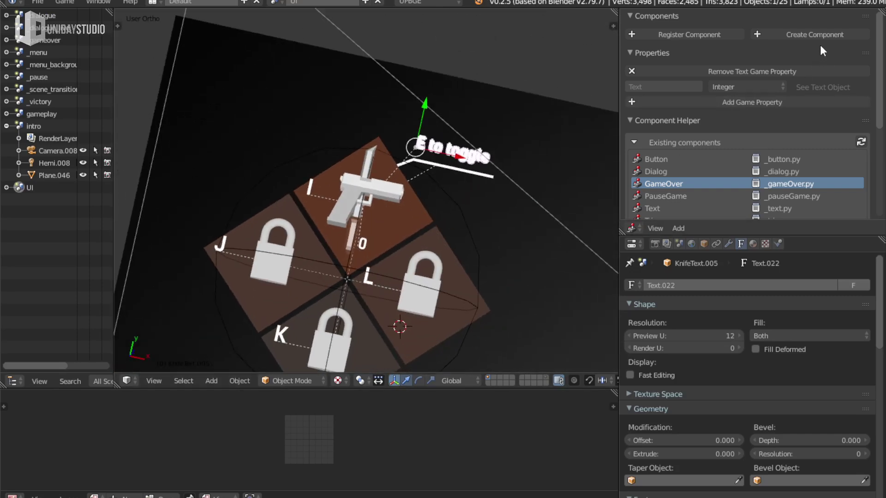
{"action": "left_click", "coordinate": [776, 244]}
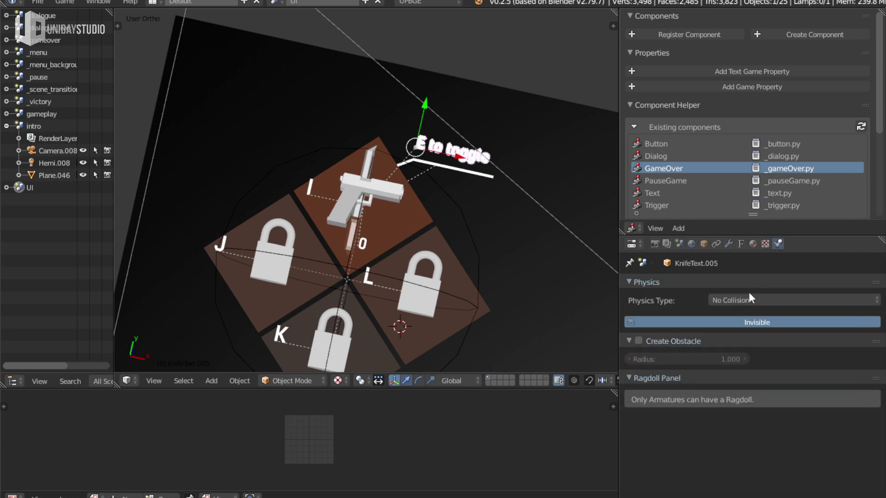
{"action": "left_click", "coordinate": [735, 326]}
Turn off Invisible for the I, L, K and J key labels as well
{"action": "right_click", "coordinate": [293, 187]}
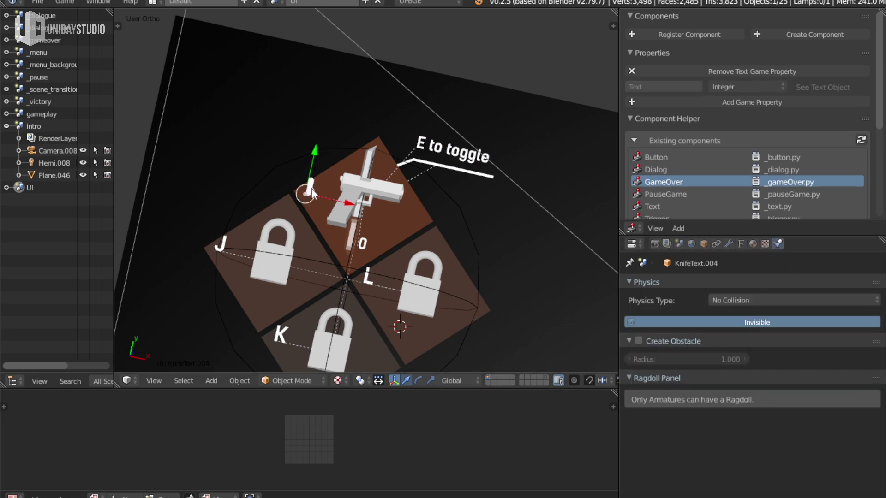
{"action": "left_click", "coordinate": [804, 323]}
{"action": "right_click", "coordinate": [375, 283]}
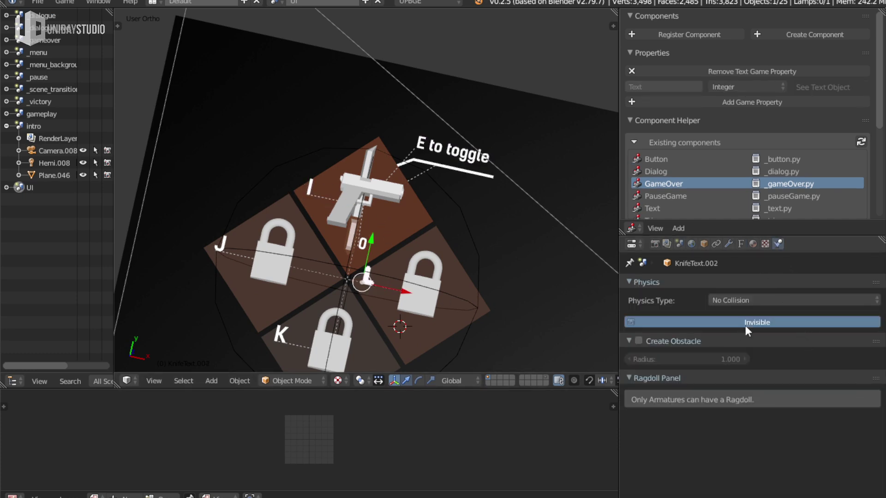
{"action": "left_click", "coordinate": [746, 325]}
{"action": "right_click", "coordinate": [275, 336]}
{"action": "middle_click_drag", "start_coordinate": [278, 336], "coordinate": [279, 284], "text": "shift"}
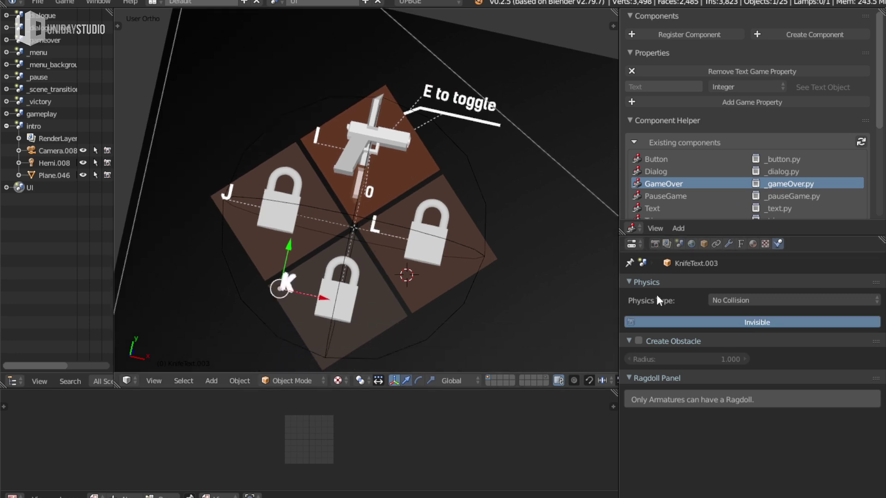
{"action": "left_click", "coordinate": [716, 323]}
{"action": "right_click", "coordinate": [232, 194]}
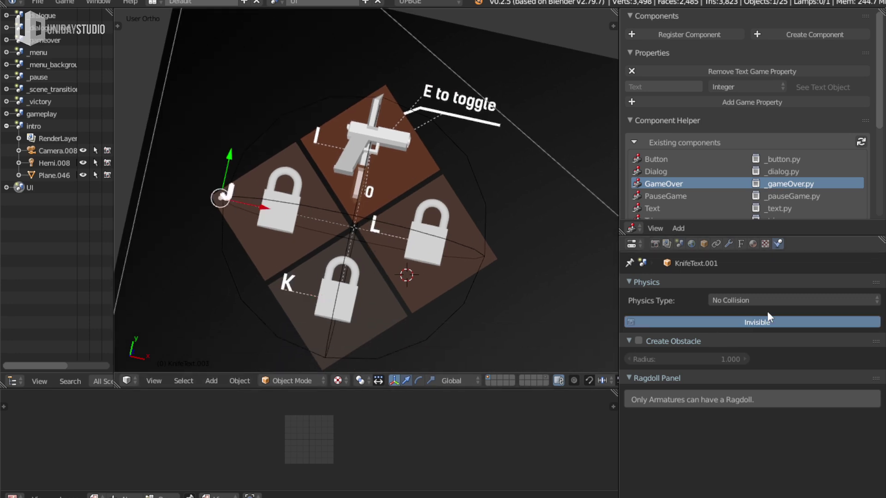
{"action": "left_click", "coordinate": [730, 322]}
Save the project file, then reselect the I and 'E to toggle' labels
{"action": "key", "text": "ctrl+s"}
{"action": "left_click", "coordinate": [494, 198]}
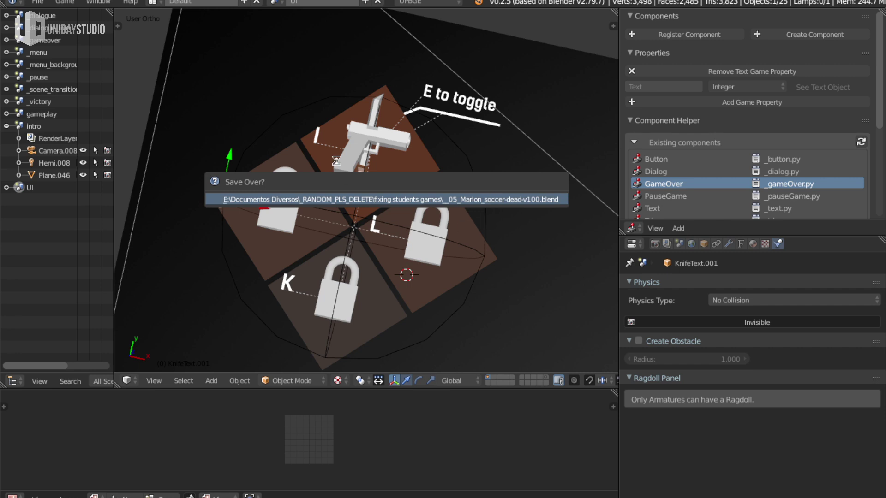
{"action": "right_click", "coordinate": [318, 138]}
{"action": "right_click", "coordinate": [455, 101]}
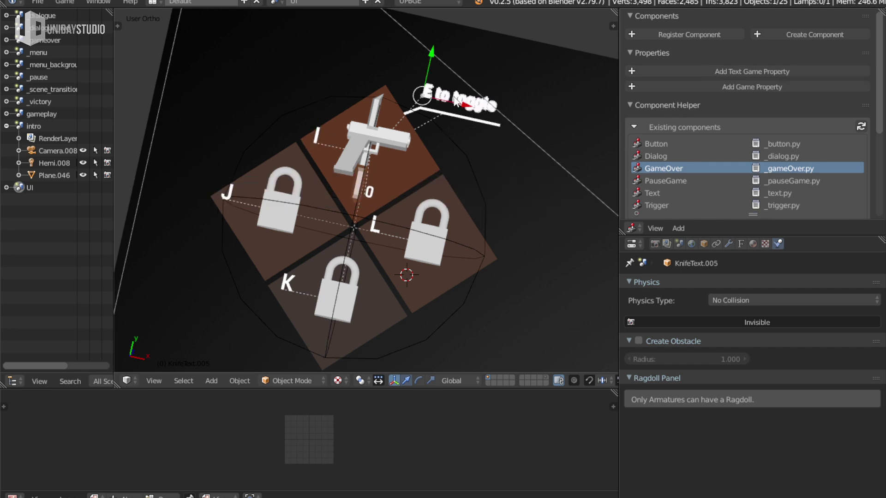
Switch to the gameplay scene's camera view, maximize it, and save the file
{"action": "left_click", "coordinate": [40, 114]}
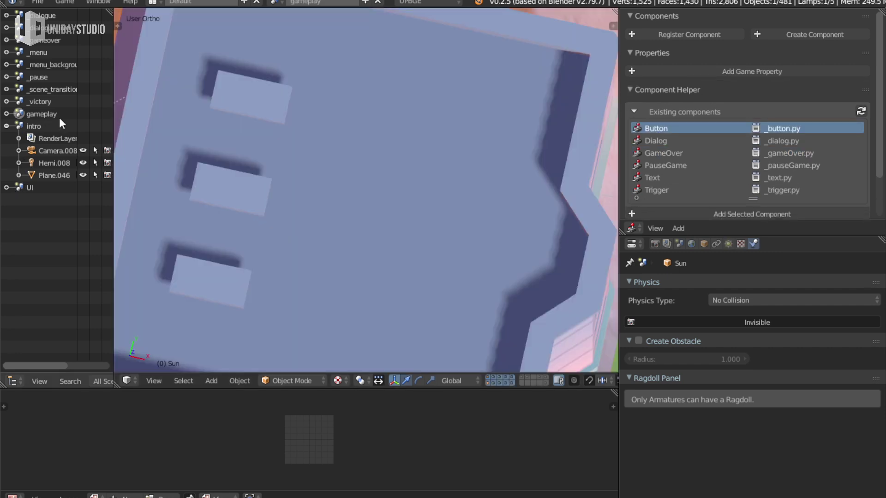
{"action": "key", "text": "KP_0"}
{"action": "key", "text": "ctrl+space"}
{"action": "key", "text": "ctrl+s"}
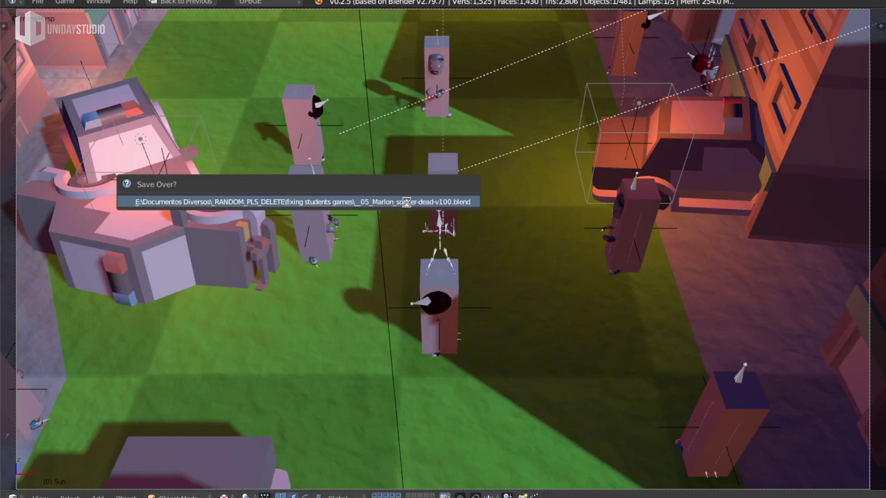
{"action": "left_click", "coordinate": [406, 202]}
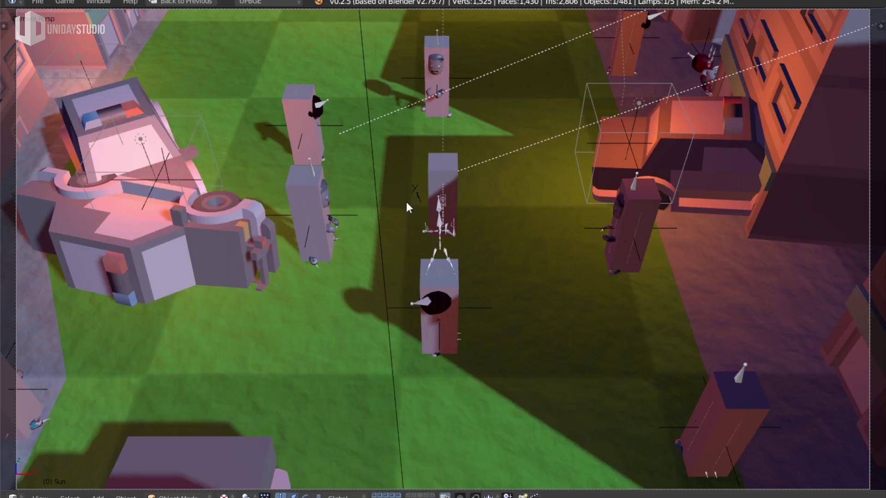
Playtest the game, walking the player forward, then quit back to the editor
{"action": "key", "text": "p"}
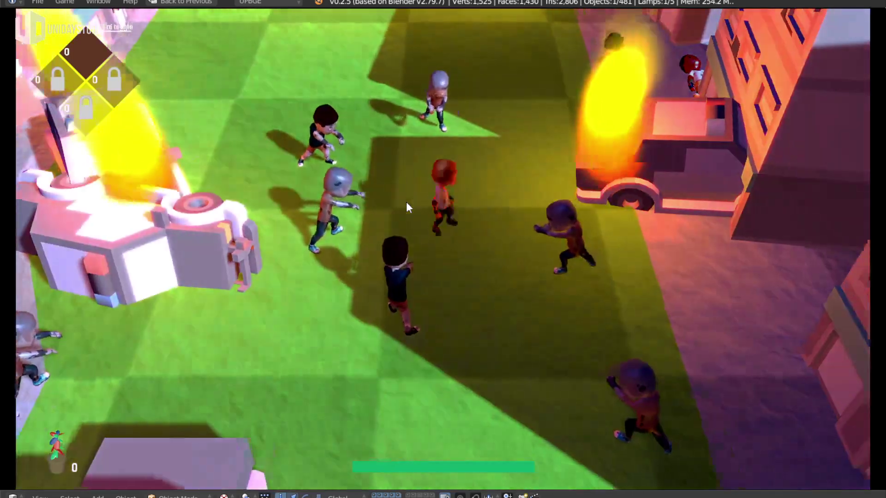
{"action": "key", "text": "w"}
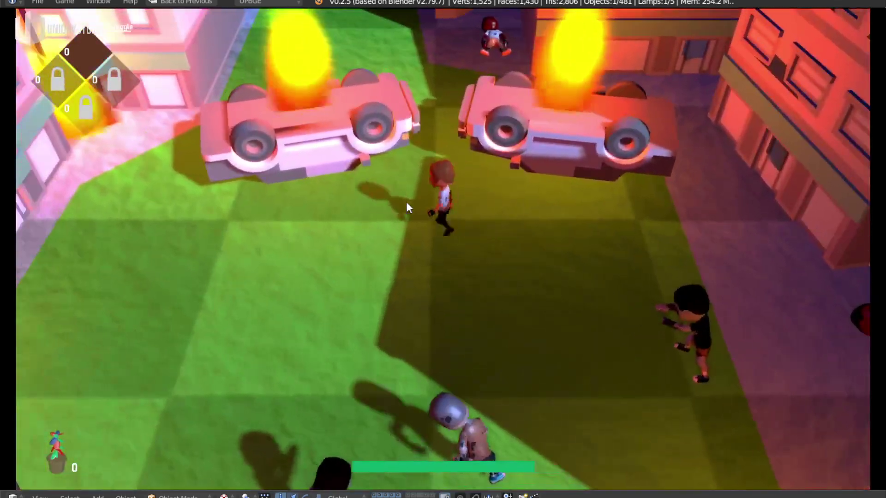
{"action": "key", "text": "Escape"}
{"action": "key", "text": "Escape"}
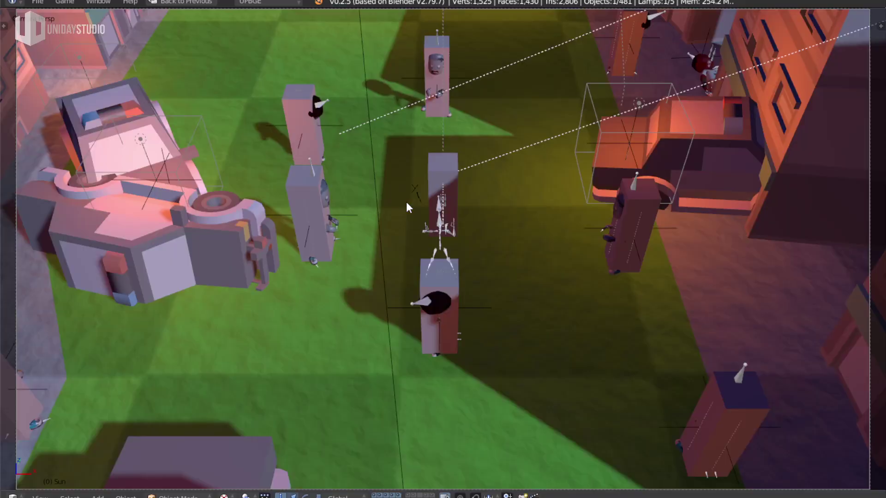
In the UI scene, remove the Text game property from the L, J and K labels
{"action": "left_click", "coordinate": [50, 176]}
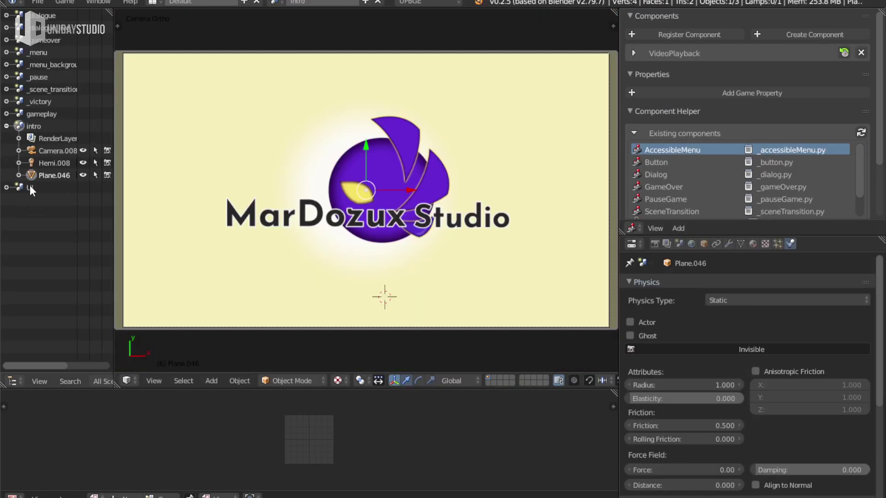
{"action": "left_click", "coordinate": [29, 187]}
{"action": "right_click", "coordinate": [170, 95]}
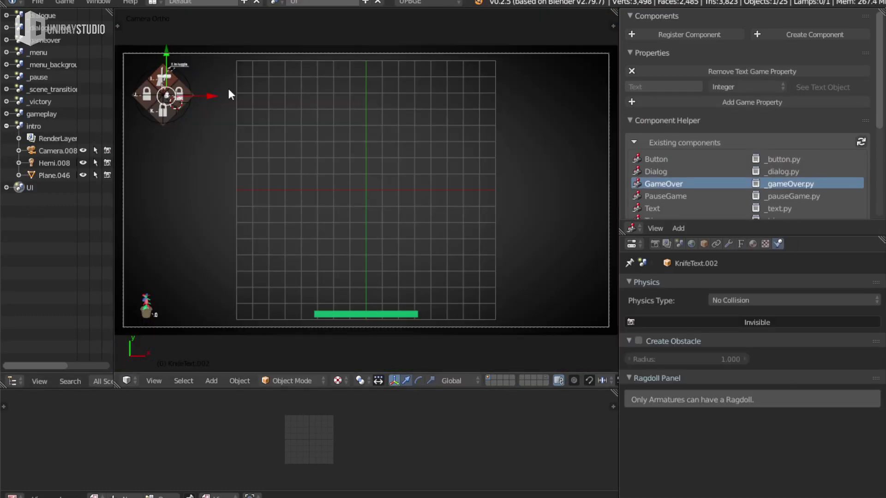
{"action": "left_click", "coordinate": [727, 72]}
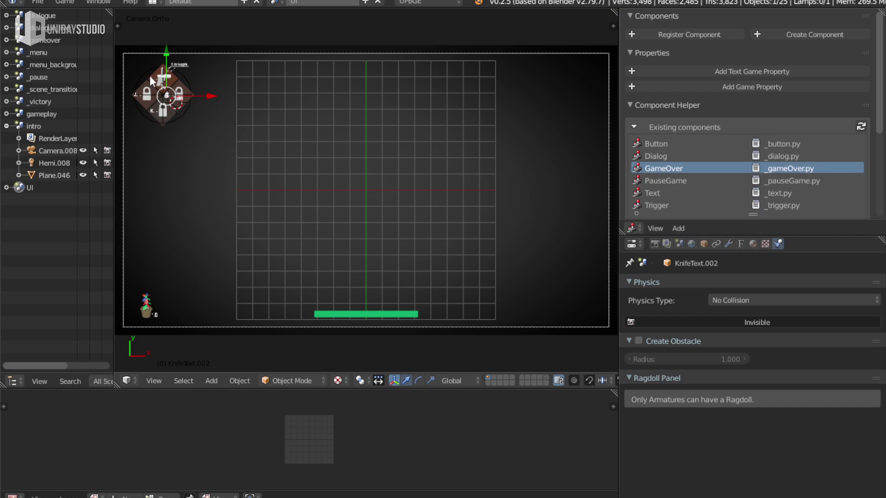
{"action": "left_click", "coordinate": [792, 71]}
{"action": "left_click", "coordinate": [792, 70]}
{"action": "right_click", "coordinate": [138, 90]}
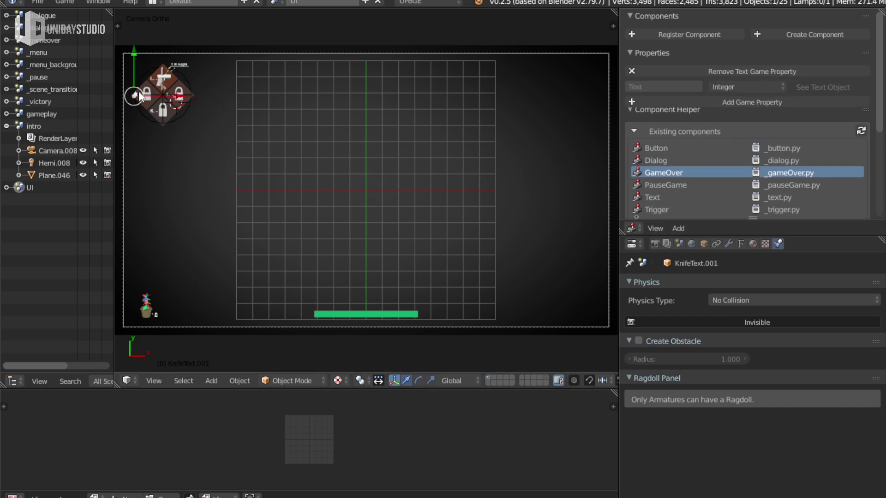
{"action": "left_click", "coordinate": [728, 71]}
{"action": "right_click", "coordinate": [157, 111]}
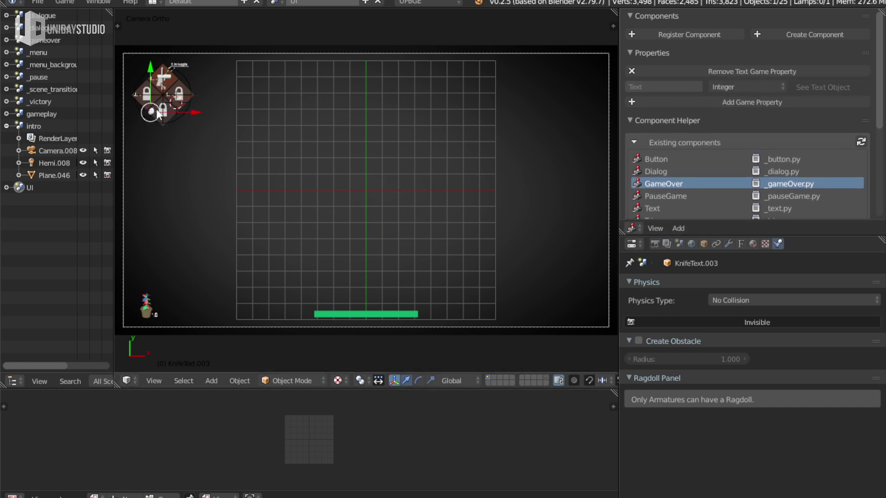
{"action": "left_click", "coordinate": [733, 70]}
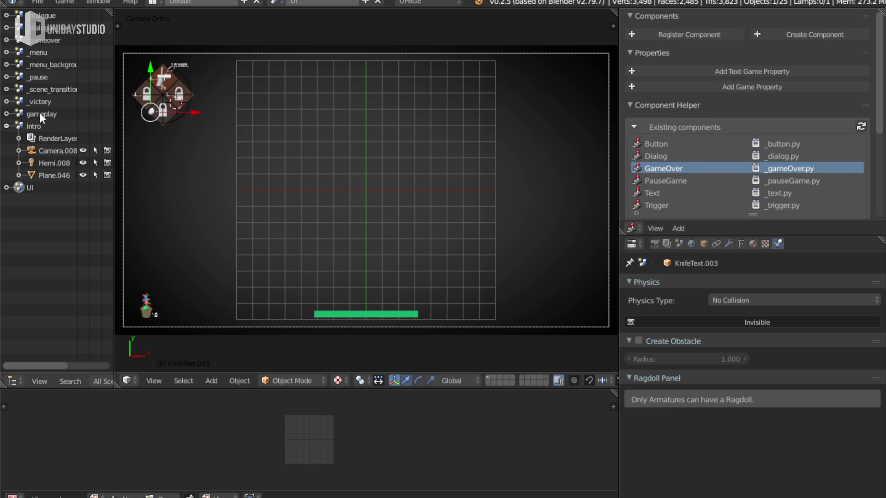
Save from the gameplay scene and playtest, walking forward to check the I/J/K/L letters
{"action": "left_click", "coordinate": [40, 114]}
{"action": "key", "text": "ctrl+s"}
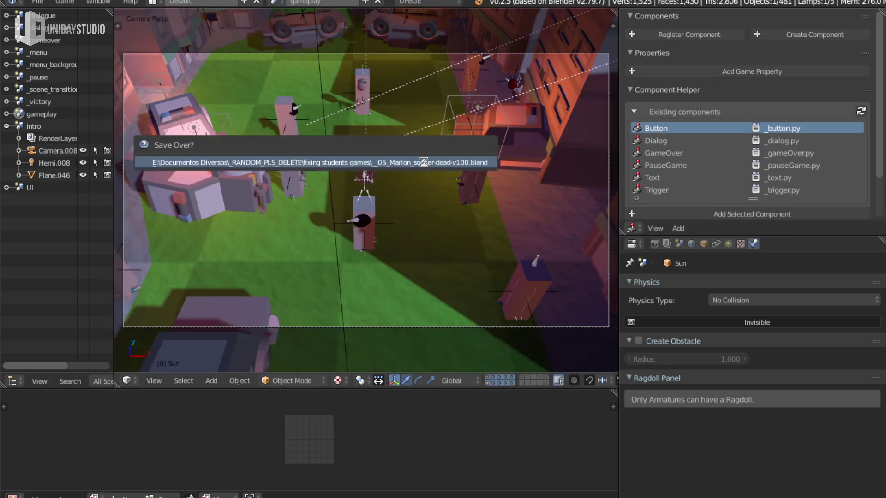
{"action": "key", "text": "ctrl+Up"}
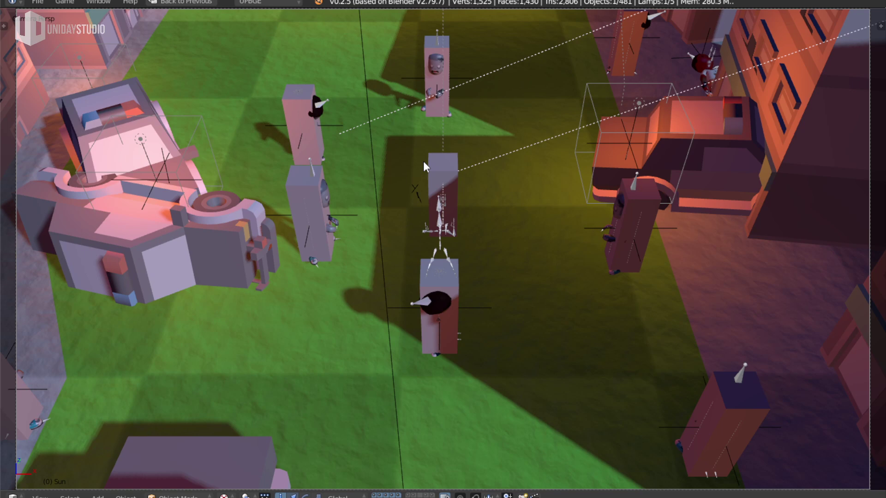
{"action": "key", "text": "p"}
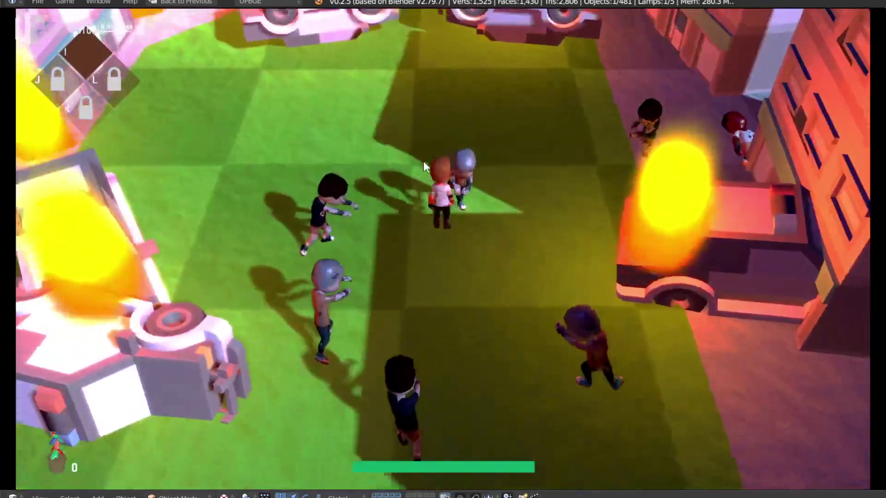
{"action": "key", "text": "w"}
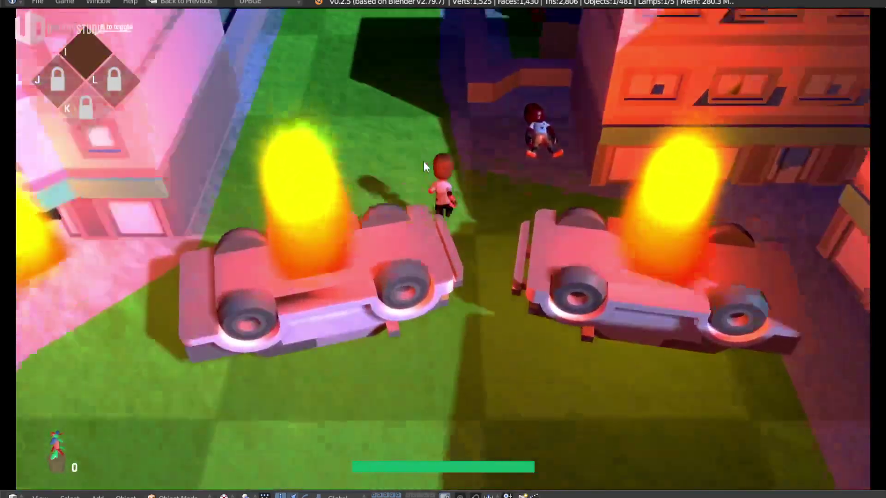
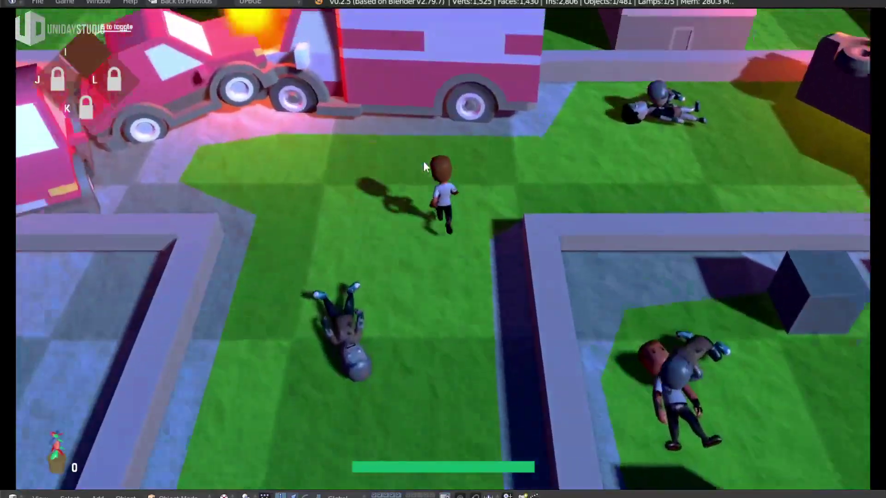
Run the player past the fire truck and between the boxes, then pause and quit to the editor
{"action": "key", "text": "w"}
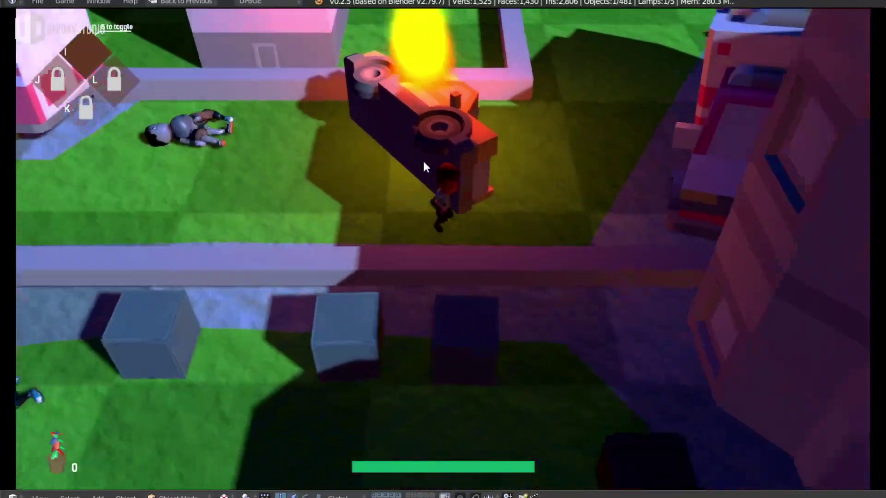
{"action": "key", "text": "w"}
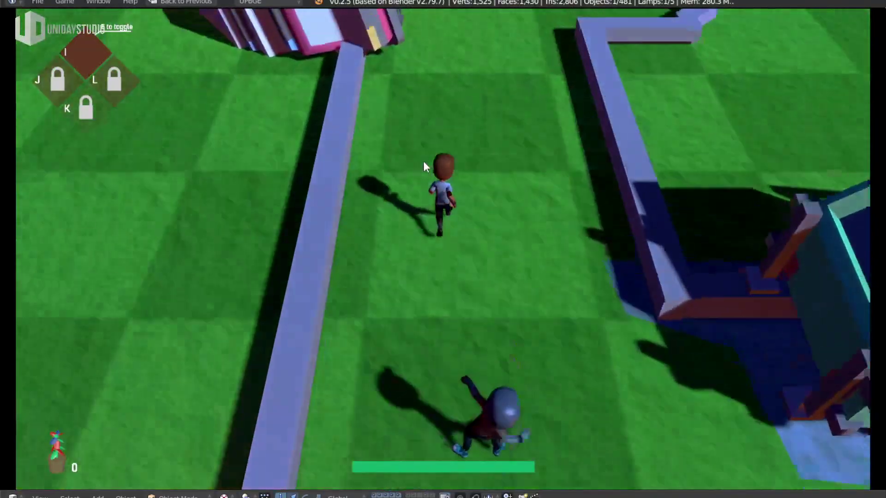
{"action": "key", "text": "w"}
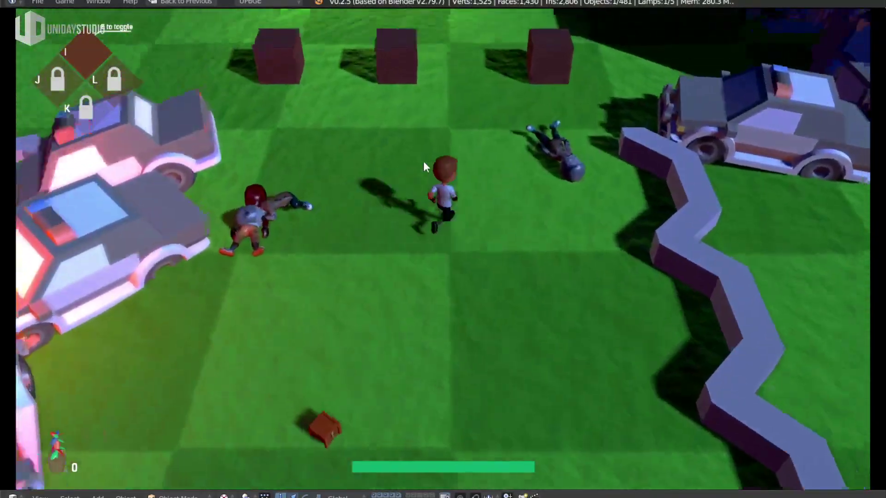
{"action": "key", "text": "w"}
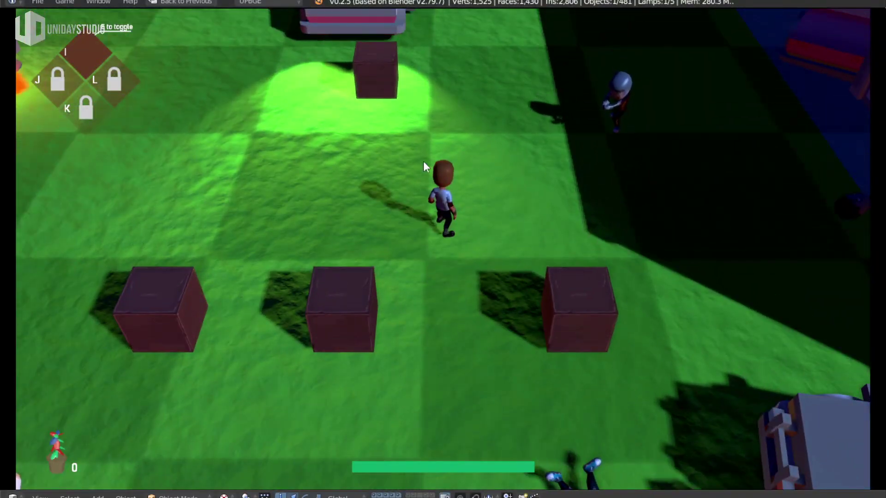
{"action": "key", "text": "p"}
{"action": "key", "text": "Escape"}
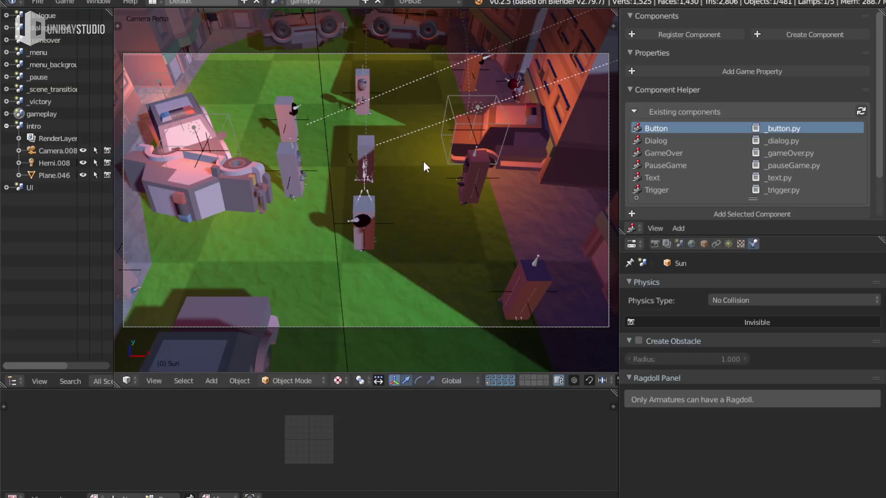
In the UI scene, move the weapon-slot diamond HUD to the bottom-right corner and enlarge it
{"action": "left_click", "coordinate": [26, 192]}
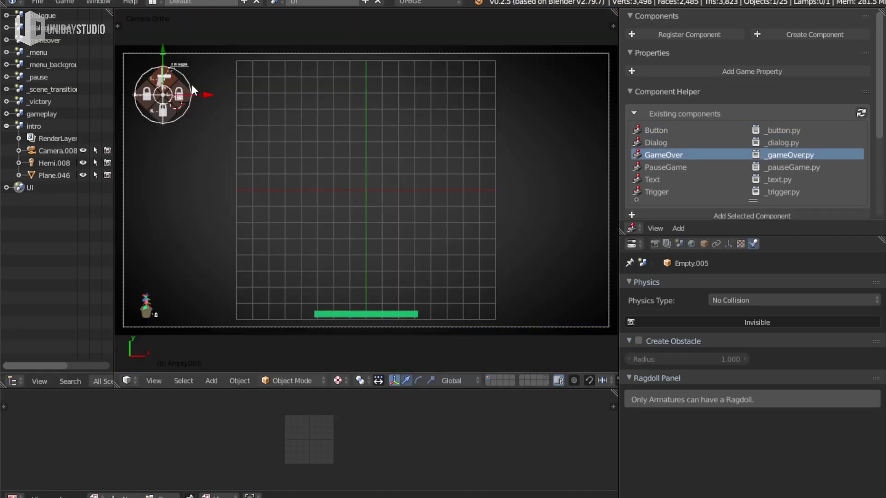
{"action": "key", "text": "g"}
{"action": "key", "text": "shift+z"}
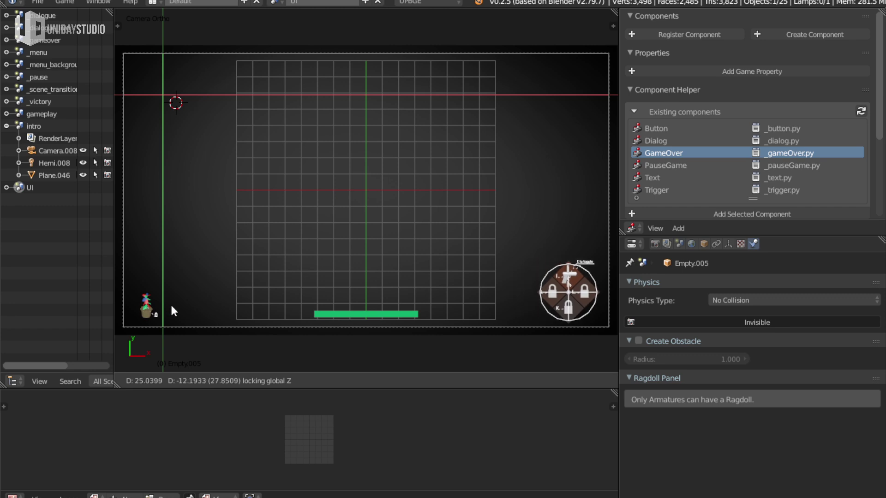
{"action": "left_click", "coordinate": [167, 303]}
{"action": "key", "text": "s"}
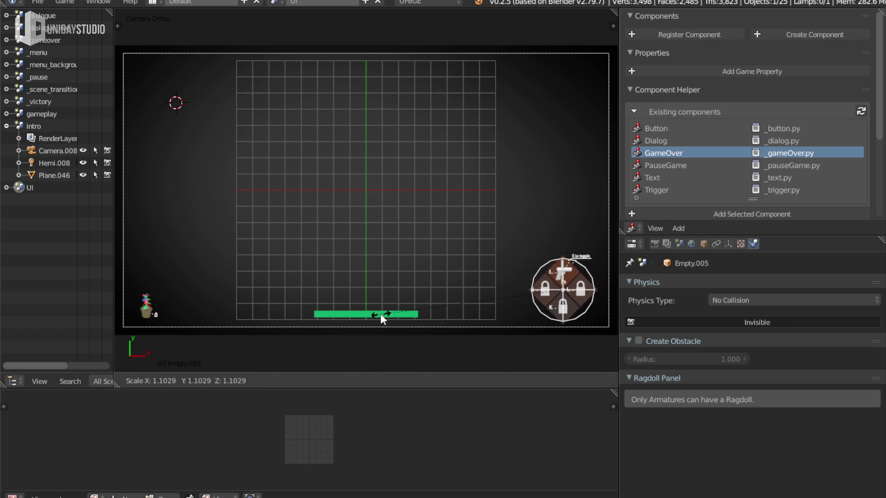
{"action": "left_click", "coordinate": [367, 311]}
{"action": "key", "text": "g"}
{"action": "key", "text": "shift+z"}
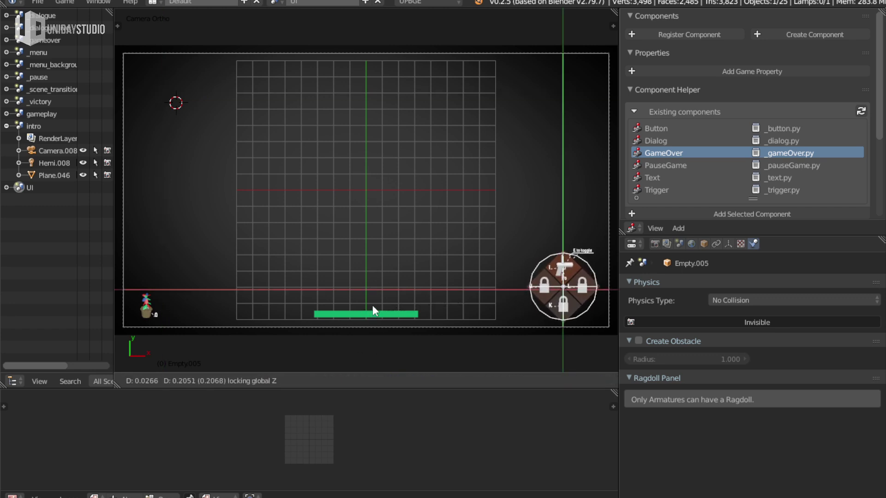
{"action": "left_click", "coordinate": [372, 306]}
{"action": "scroll", "coordinate": [461, 256], "scroll_direction": "up", "scroll_amount": 1}
{"action": "scroll", "coordinate": [528, 272], "scroll_direction": "up", "scroll_amount": 3}
{"action": "scroll", "coordinate": [416, 208], "scroll_direction": "down", "scroll_amount": 5}
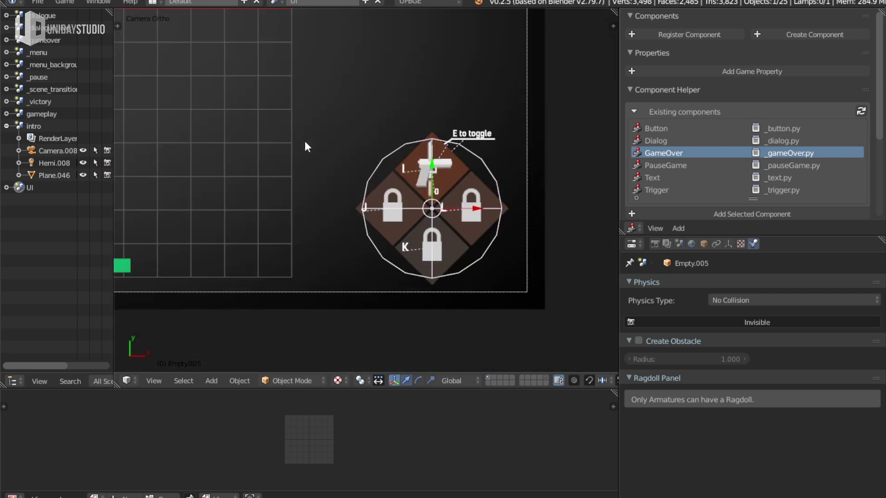
{"action": "scroll", "coordinate": [306, 144], "scroll_direction": "up", "scroll_amount": 2}
Shift the J, I, L and K key labels slightly right along X
{"action": "right_click", "coordinate": [315, 194]}
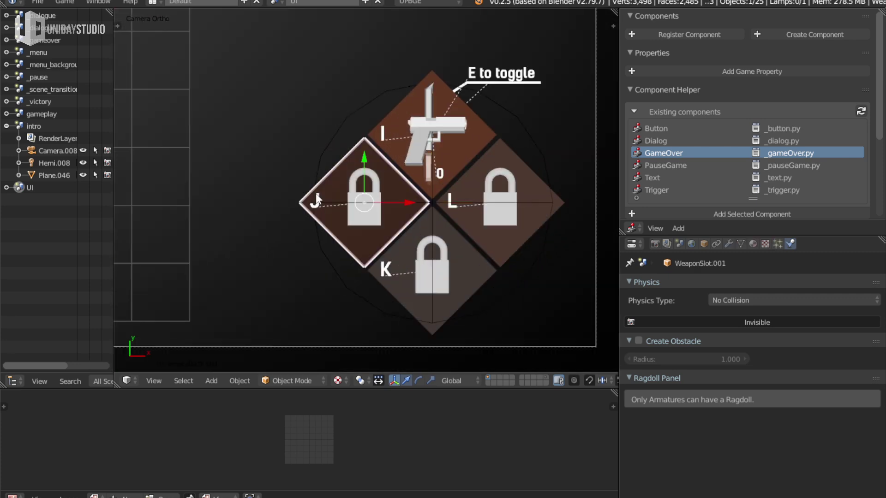
{"action": "right_click", "coordinate": [380, 135], "text": "shift"}
{"action": "right_click", "coordinate": [451, 207], "text": "shift"}
{"action": "right_click", "coordinate": [387, 269], "text": "shift"}
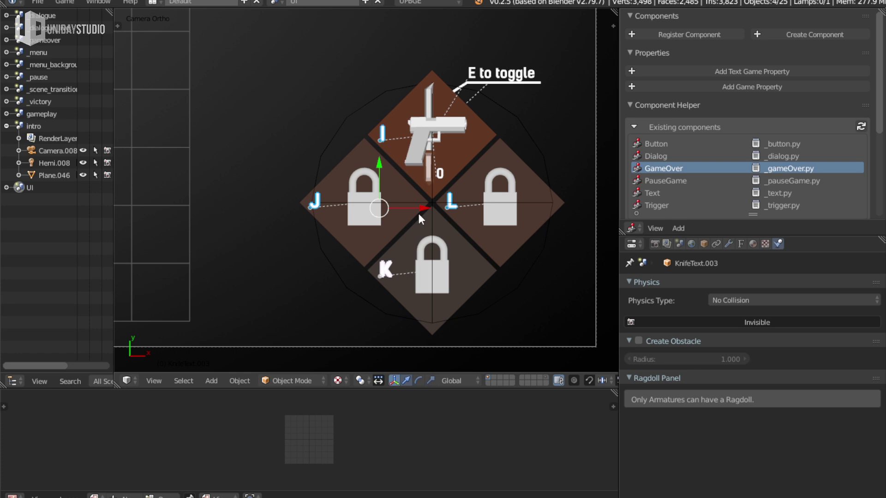
{"action": "key", "text": "g"}
{"action": "key", "text": "x"}
{"action": "left_click", "coordinate": [427, 206]}
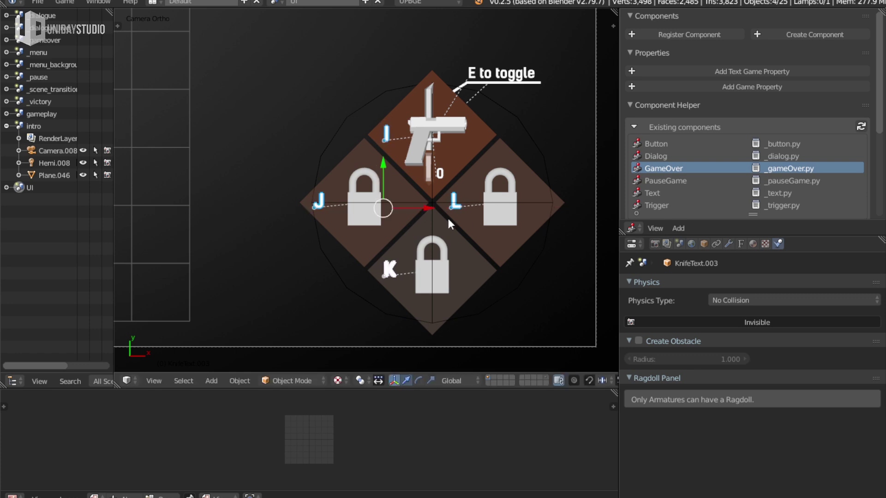
{"action": "key", "text": "s"}
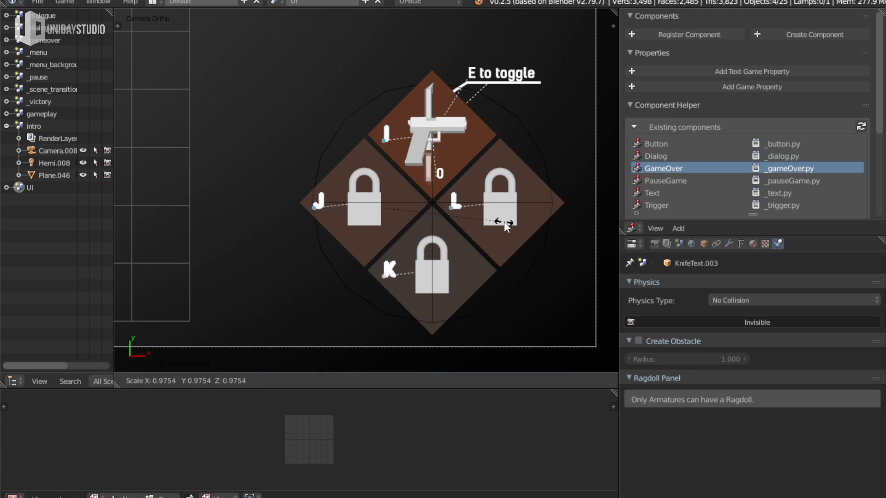
{"action": "right_click", "coordinate": [498, 222]}
{"action": "key", "text": "g"}
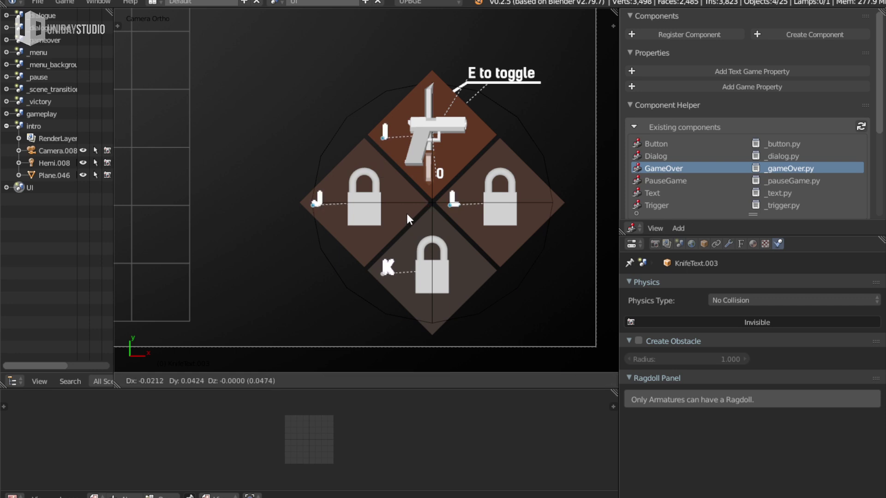
Check the E label's underline vertices without changing them, frame the UI camera, and save
{"action": "right_click", "coordinate": [406, 213]}
{"action": "right_click", "coordinate": [531, 76]}
{"action": "right_click", "coordinate": [537, 85]}
{"action": "key", "text": "Tab"}
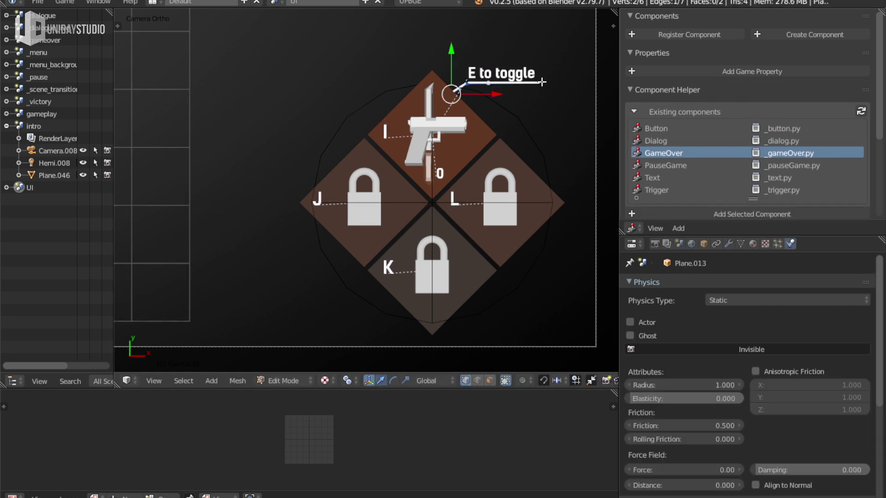
{"action": "right_click", "coordinate": [540, 82]}
{"action": "key", "text": "g"}
{"action": "key", "text": "Escape"}
{"action": "key", "text": "Tab"}
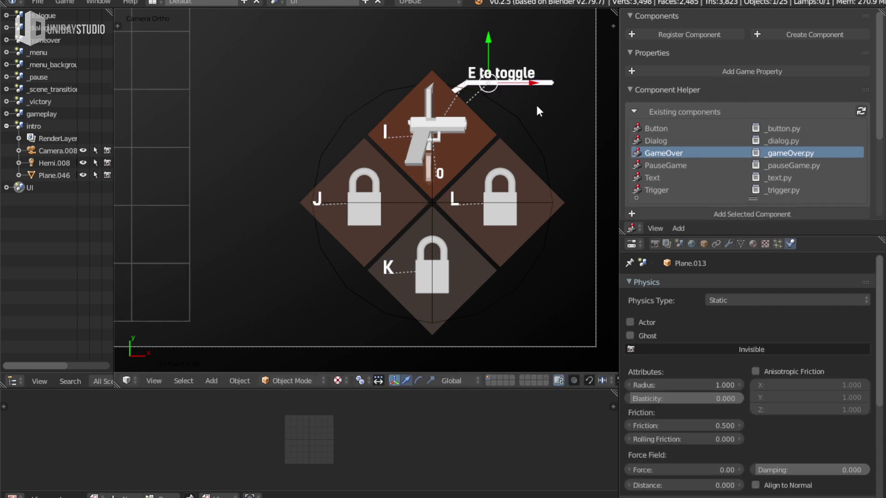
{"action": "key", "text": "Home"}
{"action": "key", "text": "Home"}
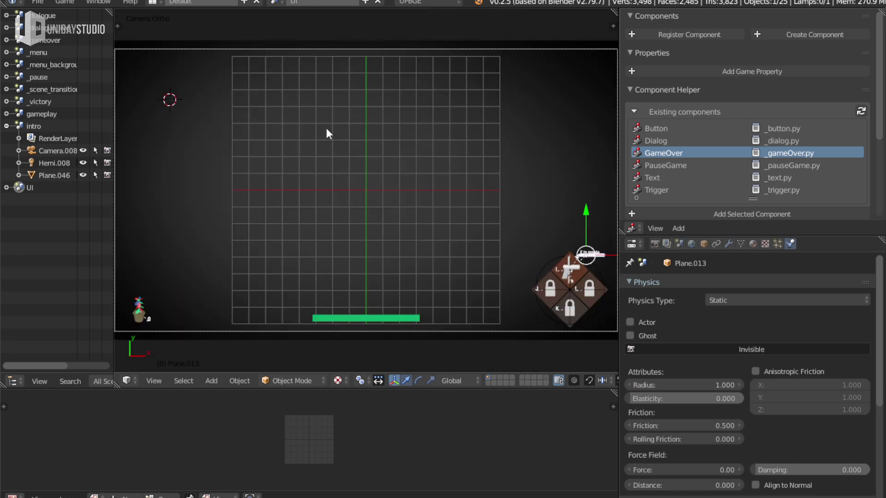
{"action": "key", "text": "ctrl+s"}
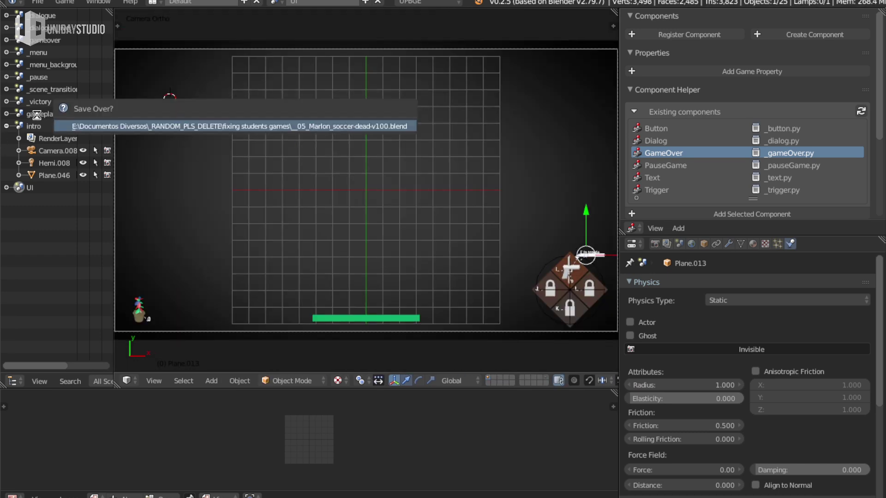
Return to the gameplay scene, confirm overwriting the file, and start the game full-screen
{"action": "left_click", "coordinate": [35, 114]}
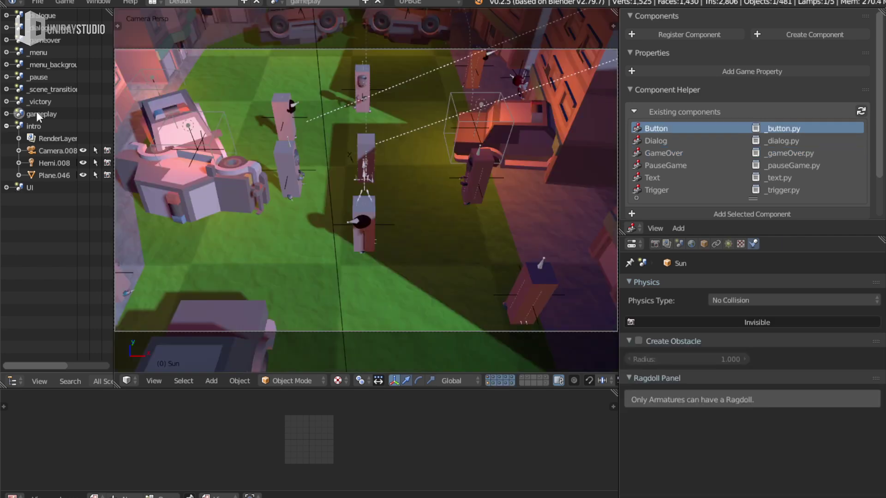
{"action": "key", "text": "ctrl+s"}
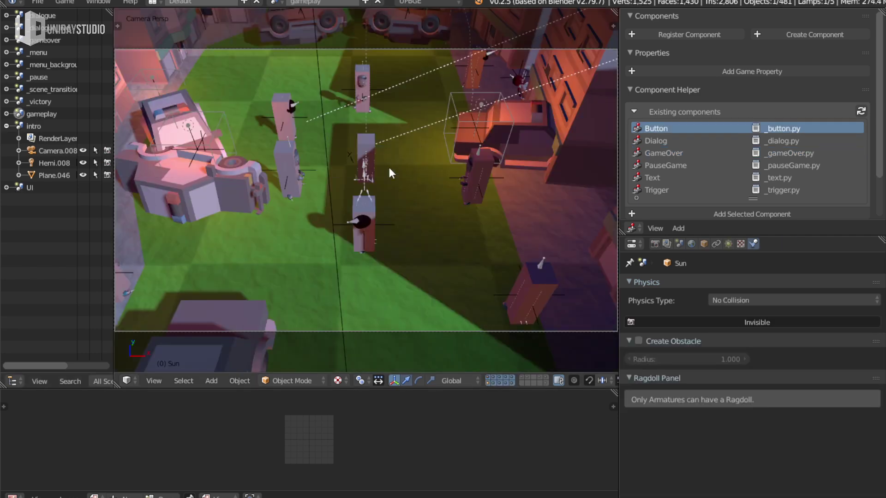
{"action": "key", "text": "shift+space"}
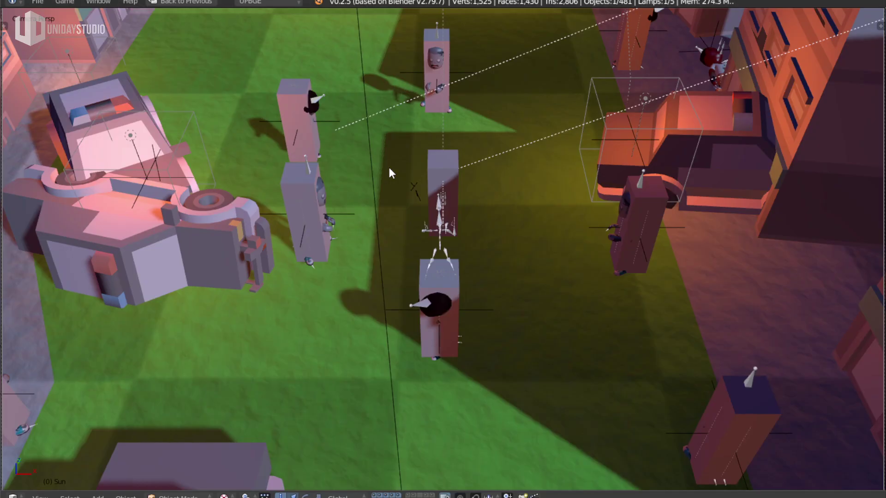
{"action": "key", "text": "p"}
Run past the burning cars, collect the jump-skill box, and continue past the three boxes to the ambulance
{"action": "key", "text": "w"}
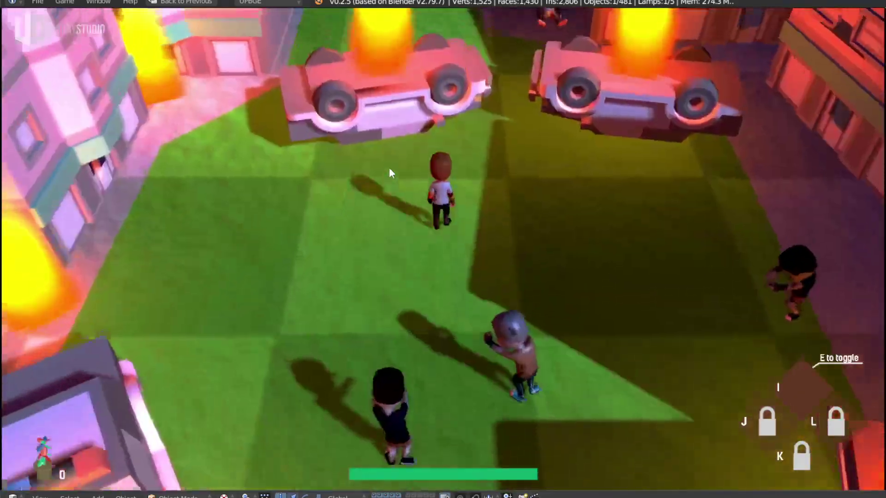
{"action": "key", "text": "w"}
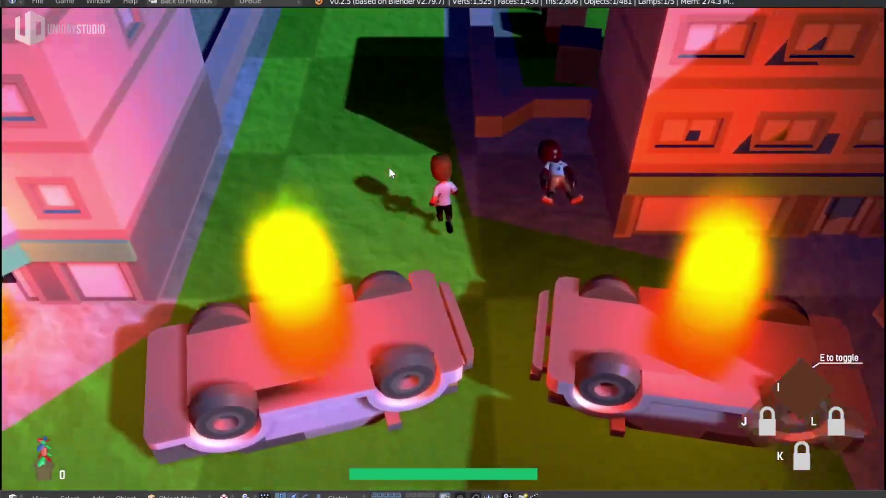
{"action": "key", "text": "s"}
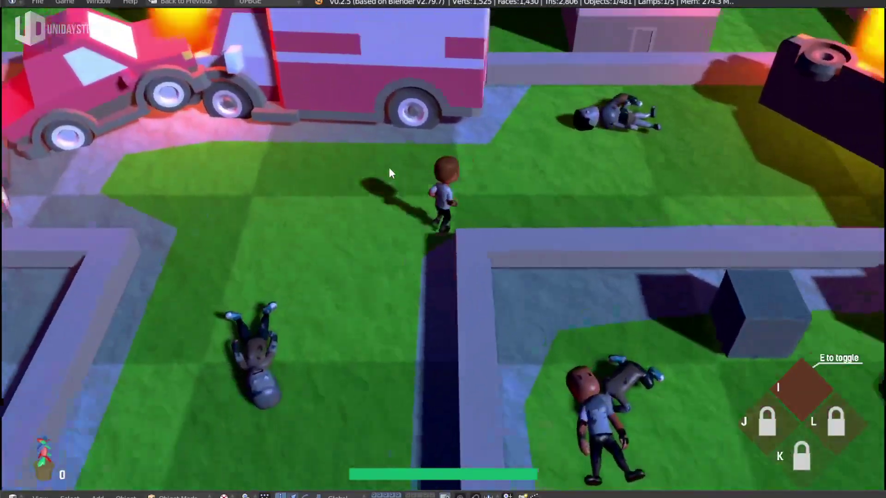
{"action": "key", "text": "w"}
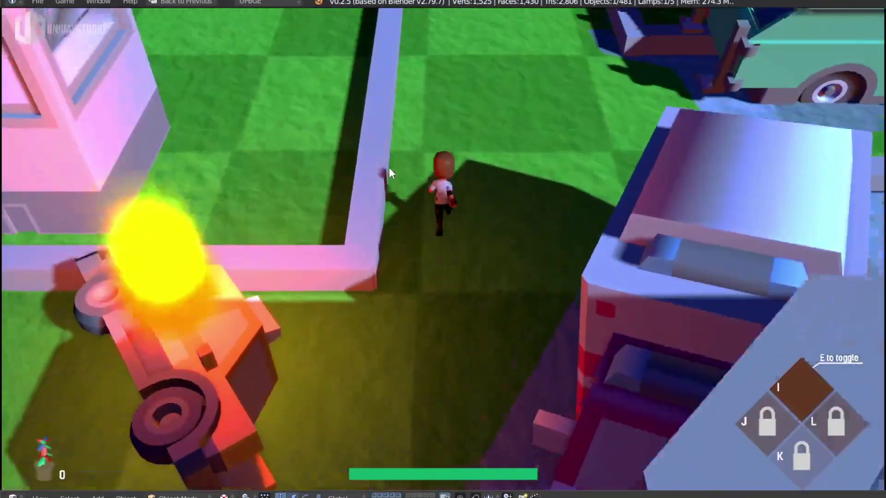
{"action": "key", "text": "w"}
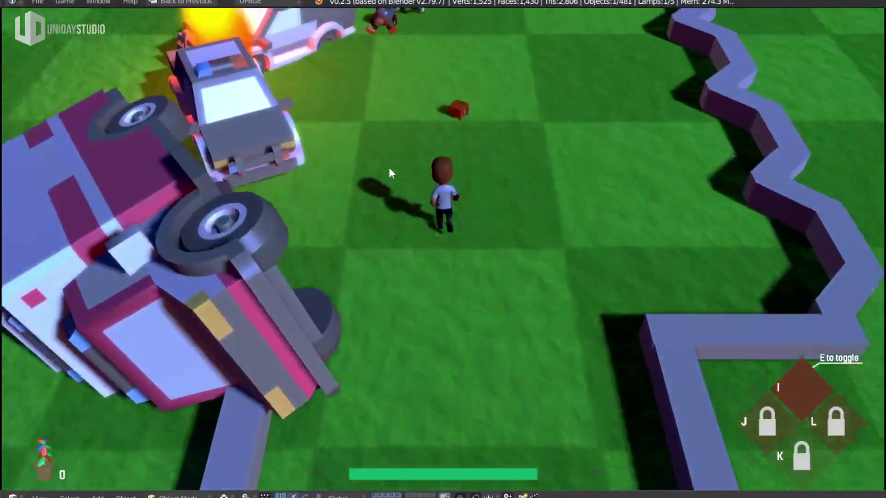
{"action": "key", "text": "Return"}
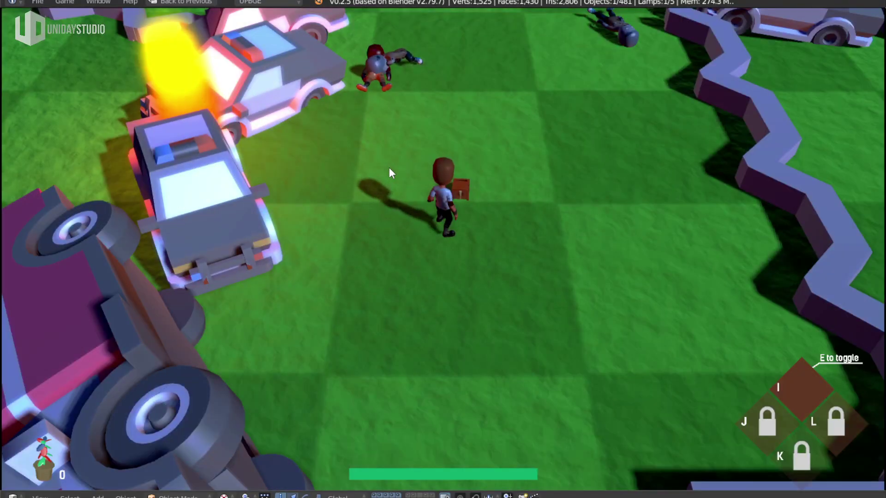
{"action": "key", "text": "w"}
{"action": "key", "text": "w"}
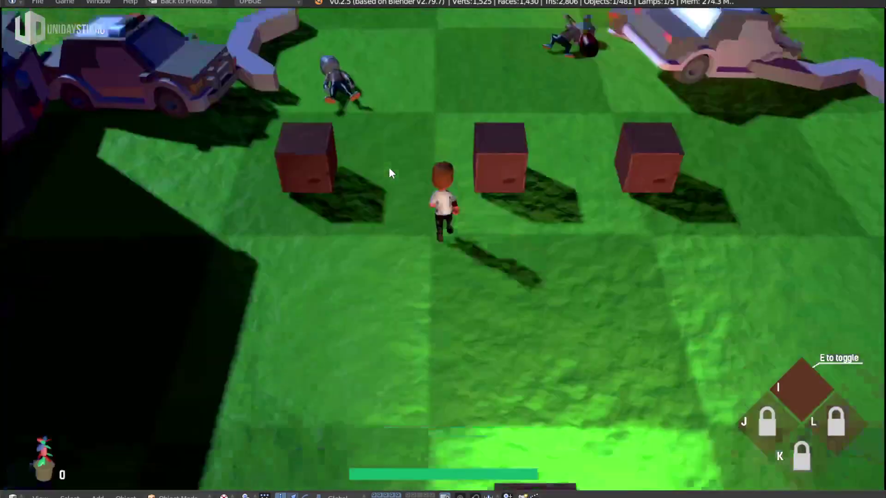
{"action": "key", "text": "w"}
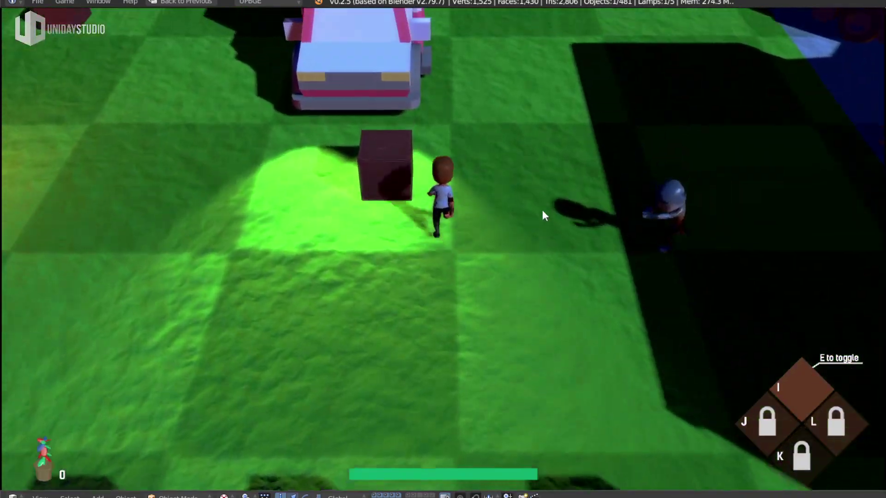
{"action": "key", "text": "w"}
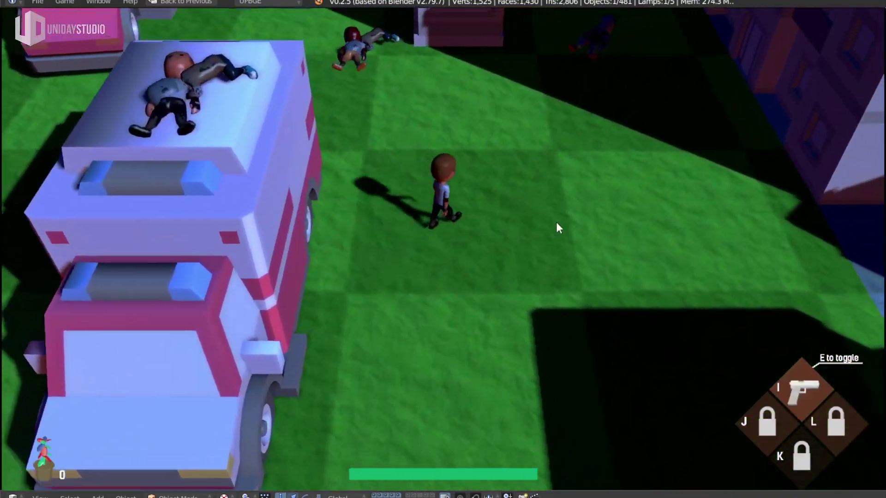
Walk through shadowed and sunlit areas past the zombies and buildings, then quit and zoom out
{"action": "key", "text": "w"}
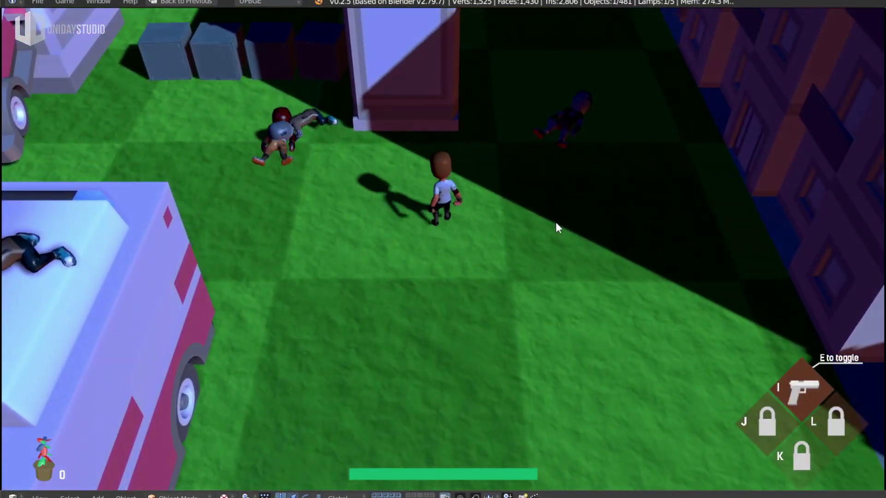
{"action": "key", "text": "w"}
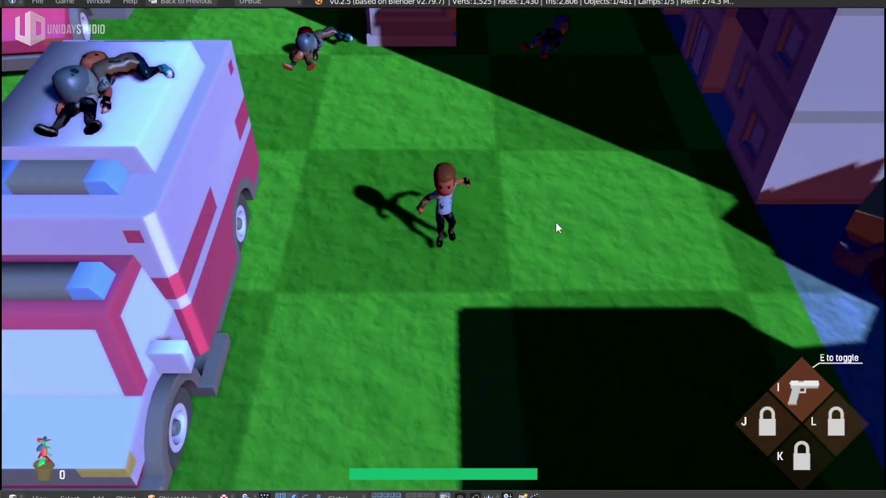
{"action": "key", "text": "w"}
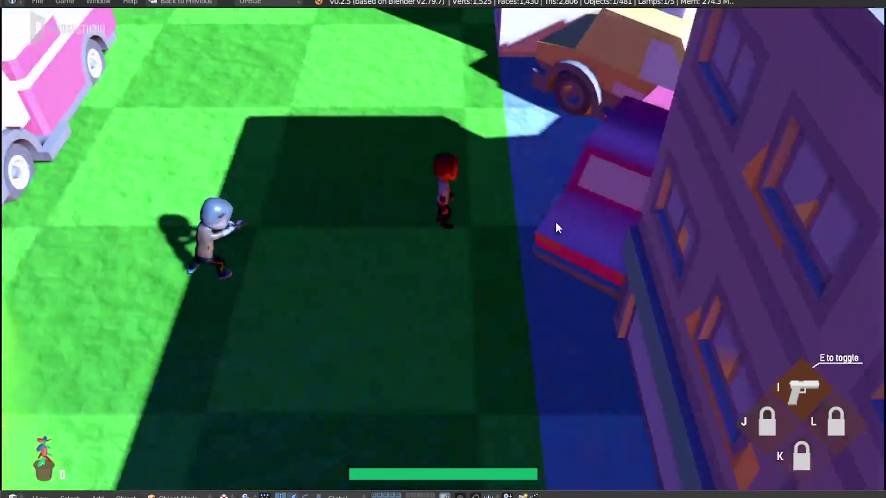
{"action": "key", "text": "w"}
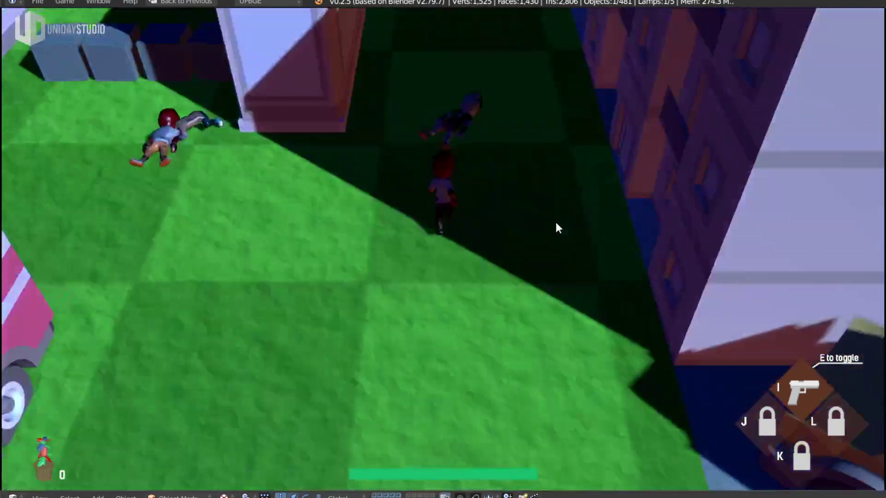
{"action": "key", "text": "w"}
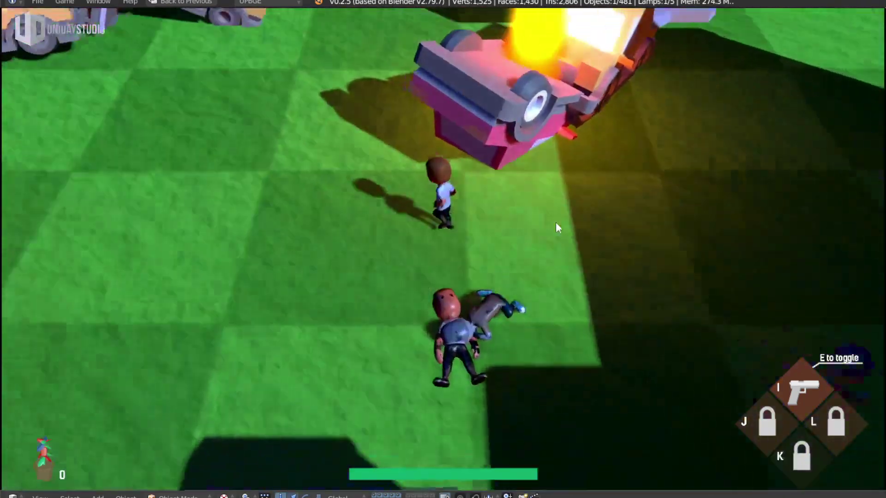
{"action": "key", "text": "w"}
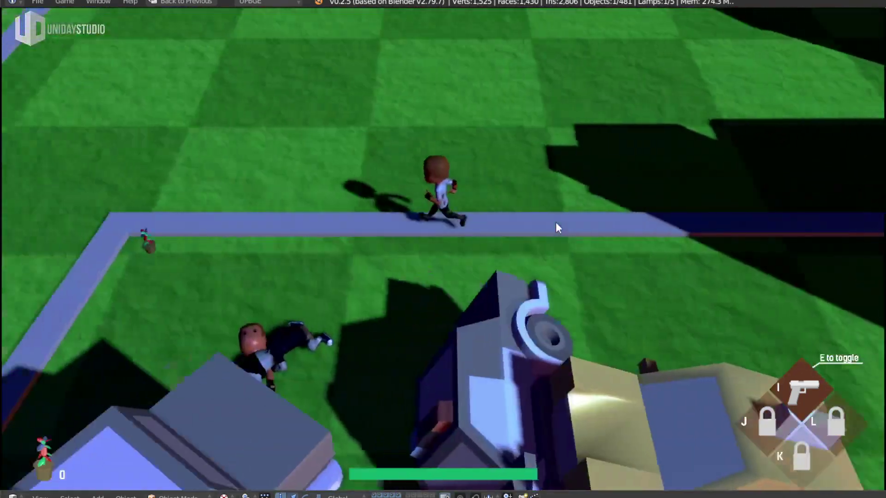
{"action": "key", "text": "w"}
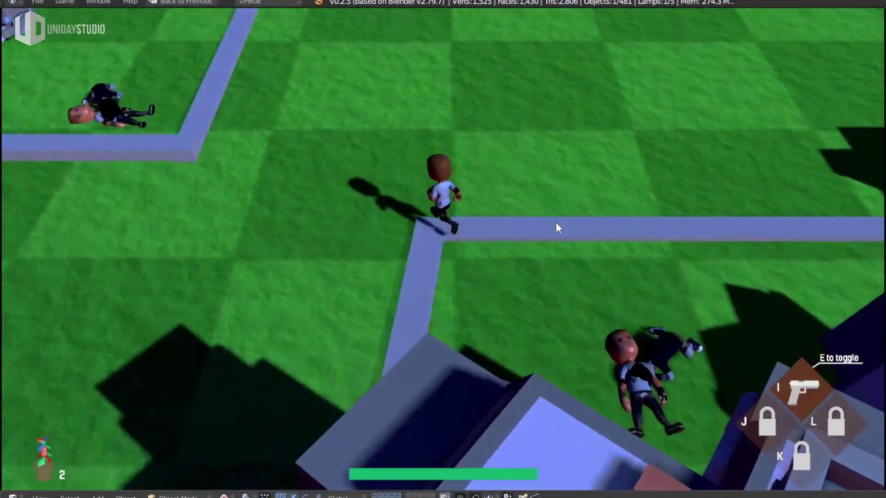
{"action": "key", "text": "w"}
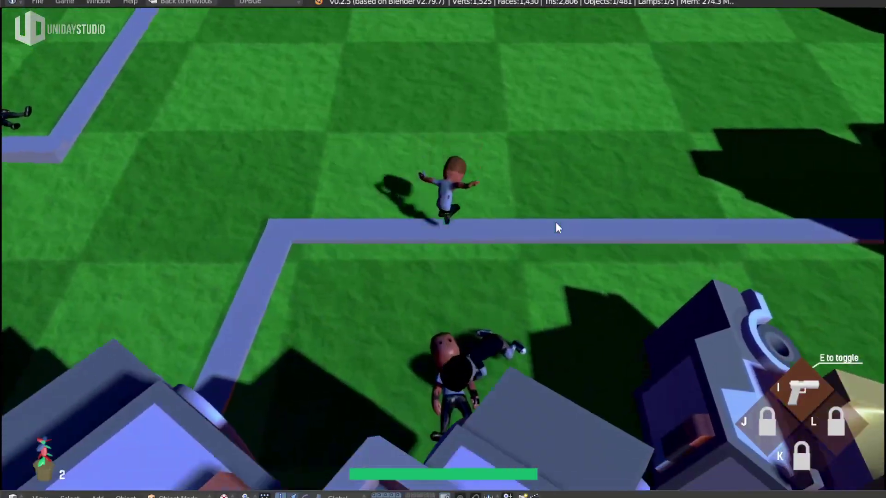
{"action": "key", "text": "w"}
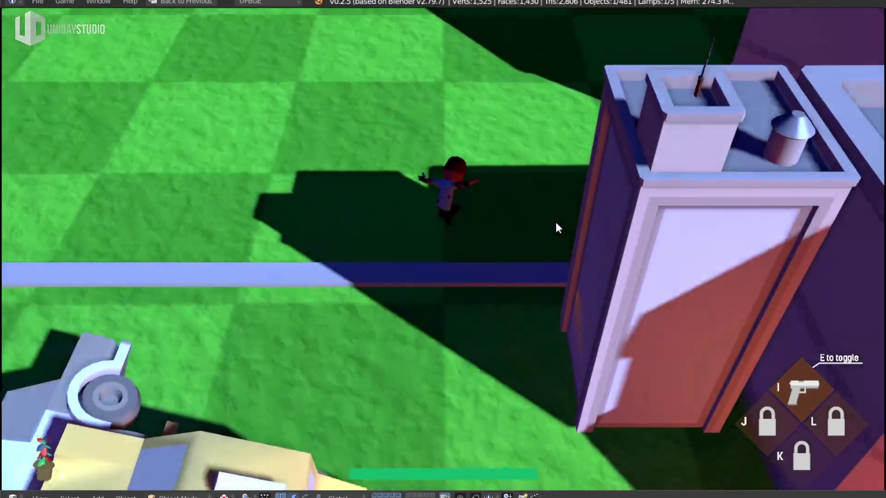
{"action": "key", "text": "w"}
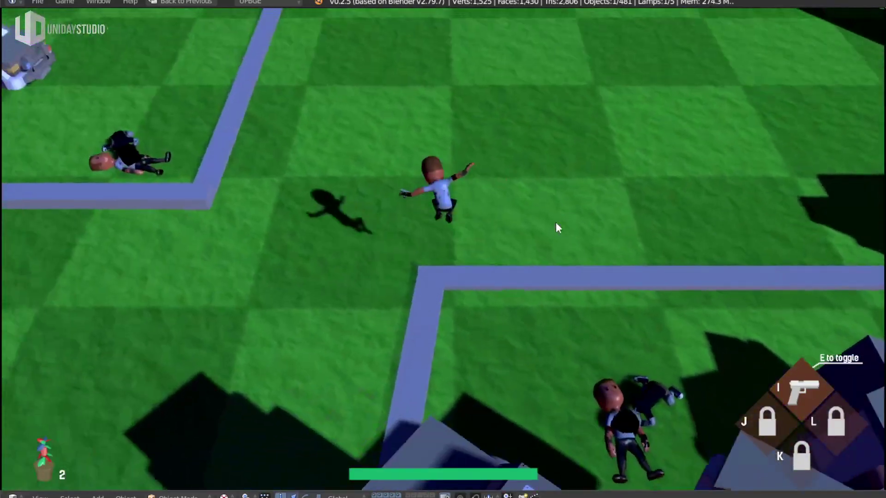
{"action": "key", "text": "Escape"}
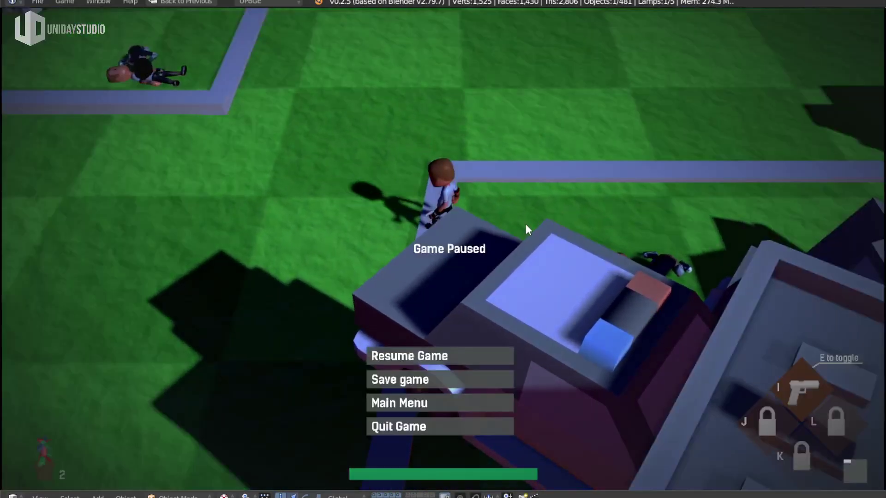
{"action": "key", "text": "Escape"}
{"action": "scroll", "coordinate": [526, 231], "scroll_direction": "down", "scroll_amount": 4}
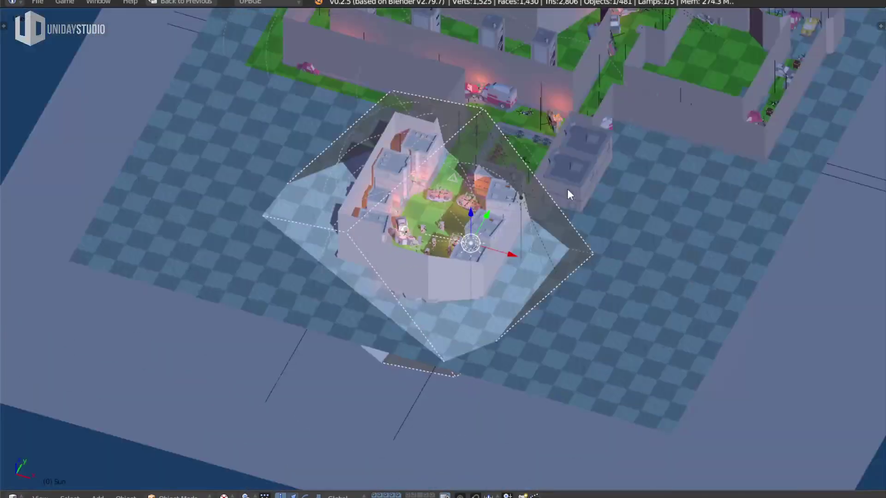
{"action": "mouse_move", "coordinate": [567, 189]}
{"action": "middle_mouse_down"}
{"action": "mouse_move", "coordinate": [621, 141]}
{"action": "mouse_move", "coordinate": [588, 242]}
{"action": "middle_mouse_up"}
{"action": "key", "text": "KP_7"}
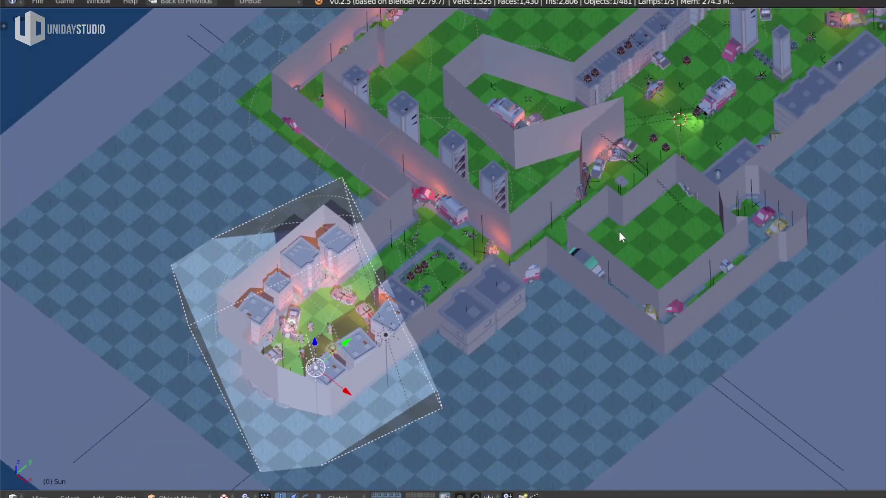
{"action": "scroll", "coordinate": [579, 406], "scroll_direction": "down", "scroll_amount": 3}
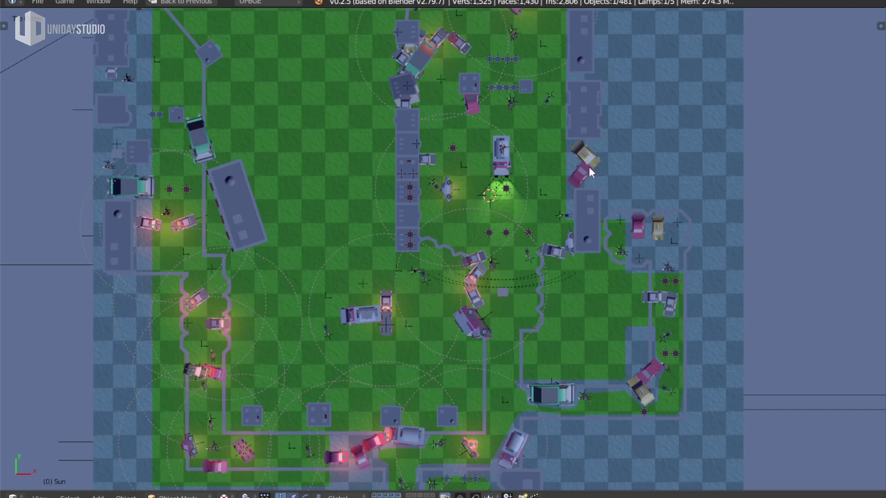
{"action": "mouse_move", "coordinate": [588, 167]}
{"action": "middle_mouse_down"}
{"action": "mouse_move", "coordinate": [655, 336]}
{"action": "mouse_move", "coordinate": [577, 239]}
{"action": "middle_mouse_up"}
{"action": "scroll", "coordinate": [543, 330], "scroll_direction": "up", "scroll_amount": 3}
{"action": "scroll", "coordinate": [541, 328], "scroll_direction": "down", "scroll_amount": 3}
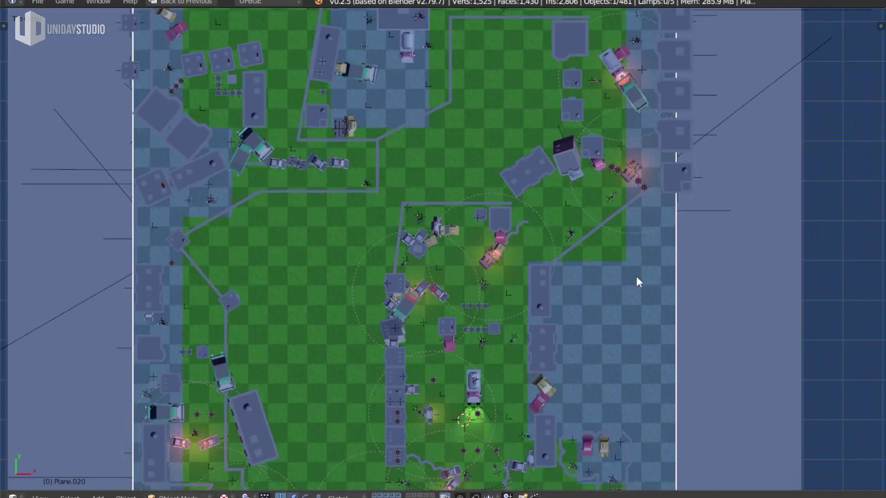
{"action": "right_click", "coordinate": [636, 275]}
{"action": "key", "text": "Tab"}
{"action": "scroll", "coordinate": [636, 277], "scroll_direction": "down", "scroll_amount": 2}
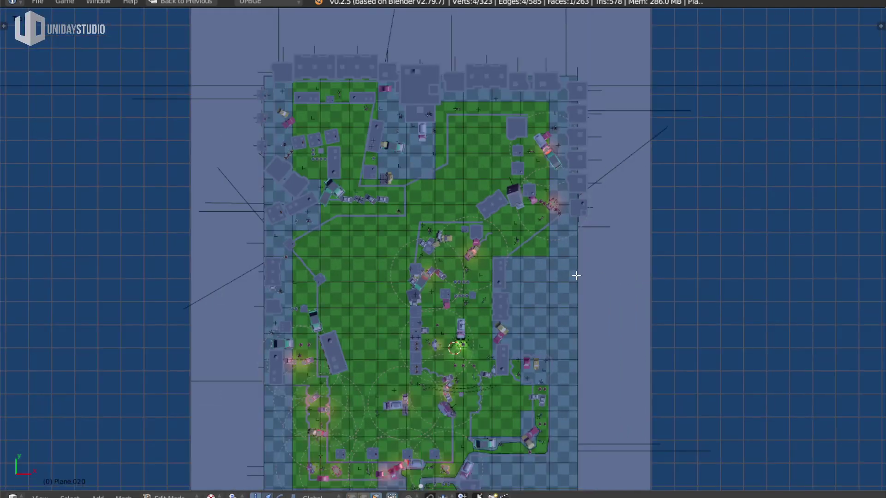
{"action": "scroll", "coordinate": [576, 275], "scroll_direction": "up", "scroll_amount": 3}
{"action": "middle_click_drag", "start_coordinate": [342, 46], "coordinate": [404, 130], "text": "shift"}
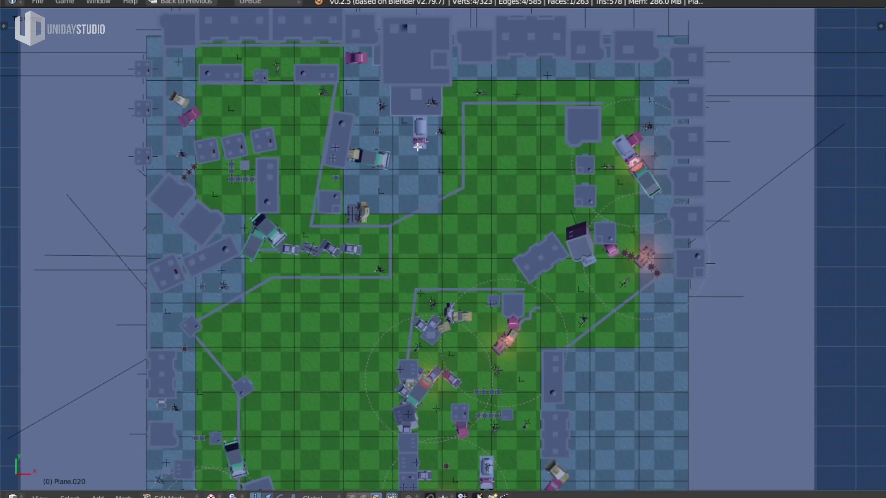
{"action": "scroll", "coordinate": [404, 131], "scroll_direction": "up", "scroll_amount": 2}
{"action": "mouse_move", "coordinate": [475, 251]}
{"action": "middle_mouse_down"}
{"action": "mouse_move", "coordinate": [425, 211]}
{"action": "mouse_move", "coordinate": [344, 228]}
{"action": "middle_mouse_up"}
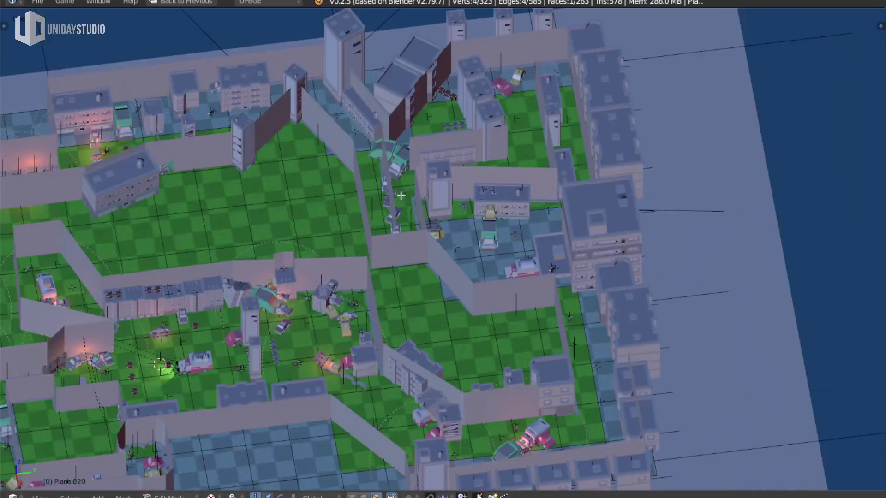
{"action": "mouse_move", "coordinate": [401, 195]}
{"action": "middle_mouse_down"}
{"action": "mouse_move", "coordinate": [395, 239]}
{"action": "mouse_move", "coordinate": [415, 225]}
{"action": "mouse_move", "coordinate": [441, 348]}
{"action": "middle_mouse_up"}
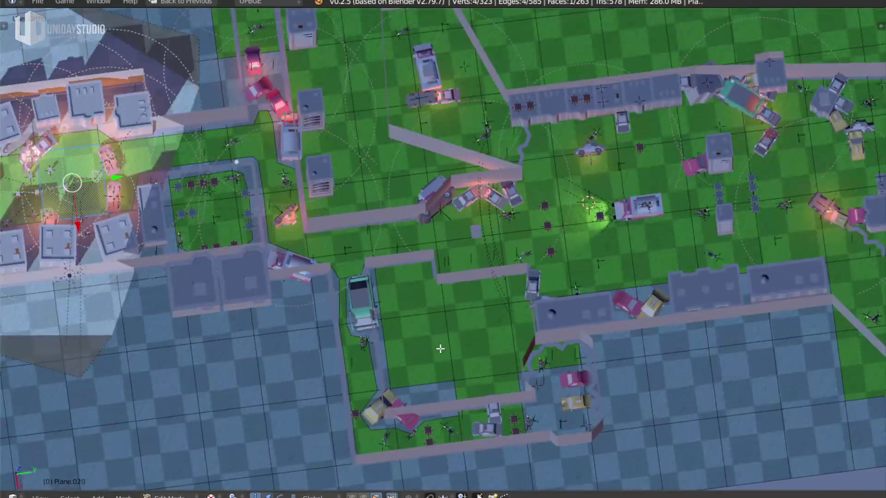
{"action": "key", "text": "Tab"}
{"action": "key", "text": "KP_7"}
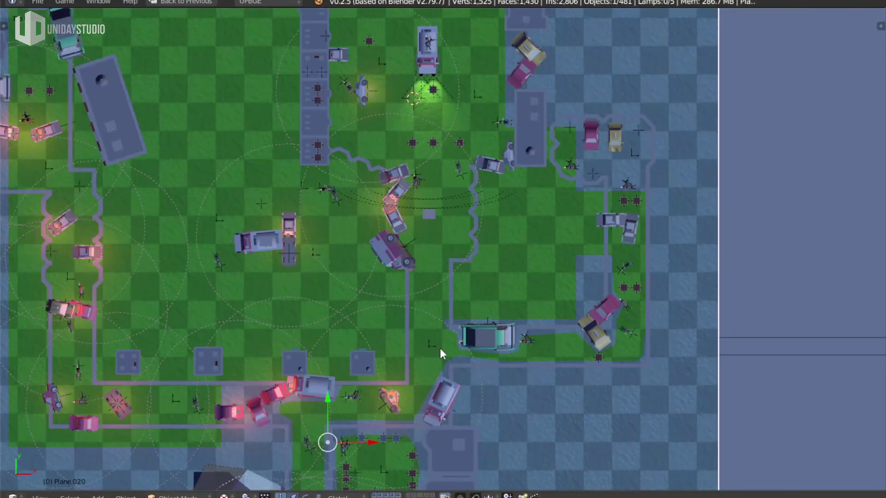
{"action": "key", "text": "ctrl+Up"}
Show the GroundGrey material in a maximized node editor with Use Nodes enabled
{"action": "left_click", "coordinate": [753, 244]}
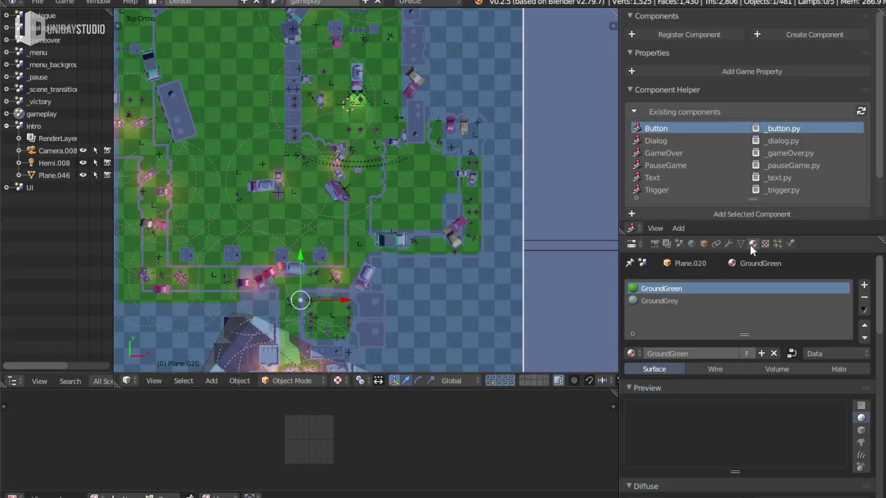
{"action": "left_click", "coordinate": [660, 301]}
{"action": "scroll", "coordinate": [662, 323], "scroll_direction": "down", "scroll_amount": 10}
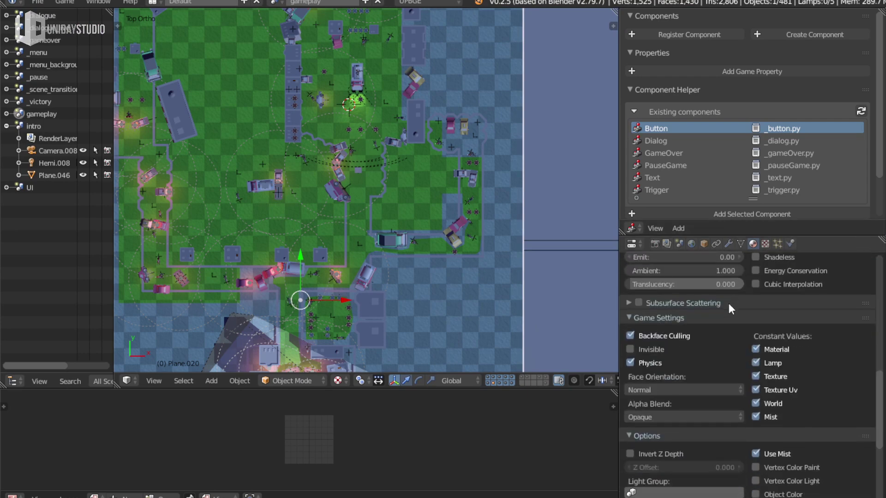
{"action": "left_click", "coordinate": [13, 496]}
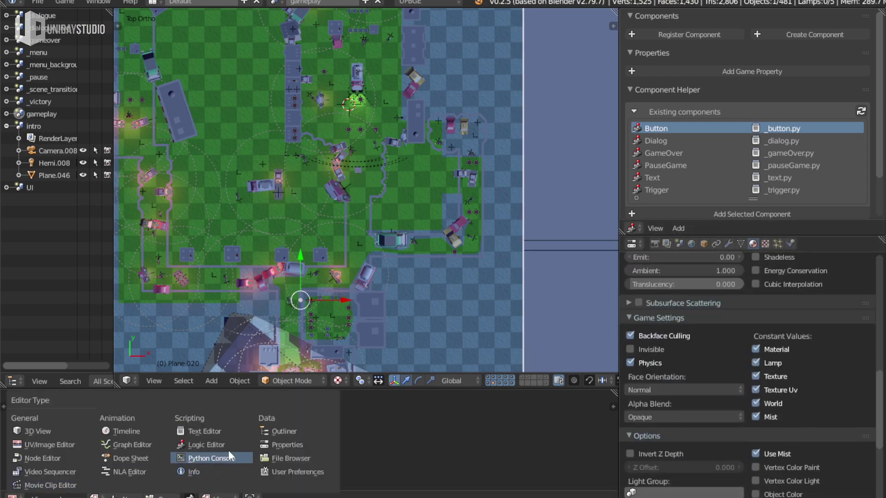
{"action": "left_click", "coordinate": [187, 444]}
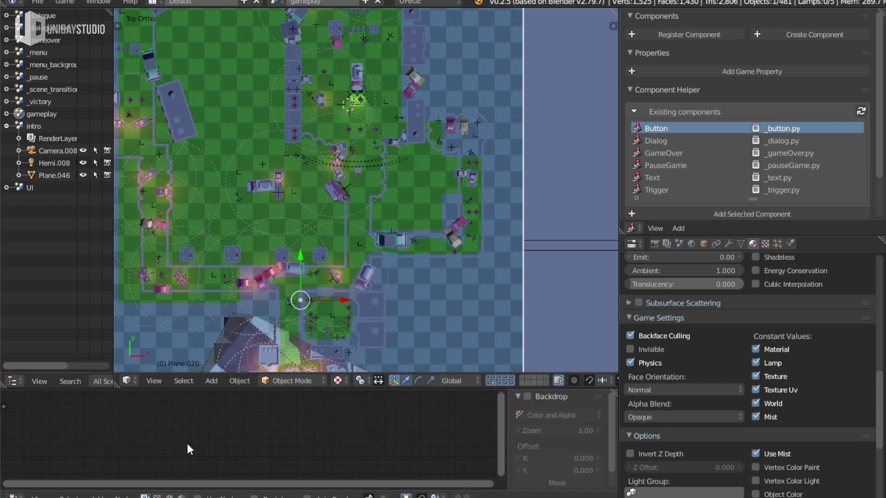
{"action": "scroll", "coordinate": [743, 329], "scroll_direction": "up", "scroll_amount": 15}
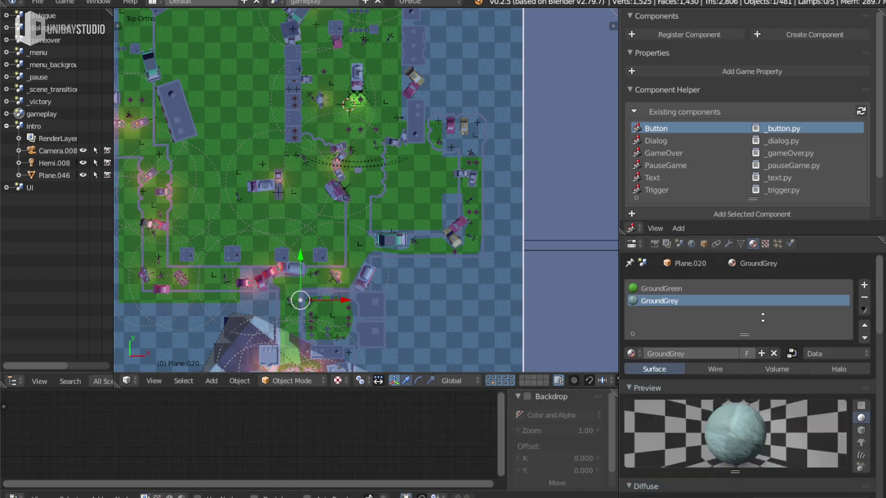
{"action": "left_click", "coordinate": [792, 352]}
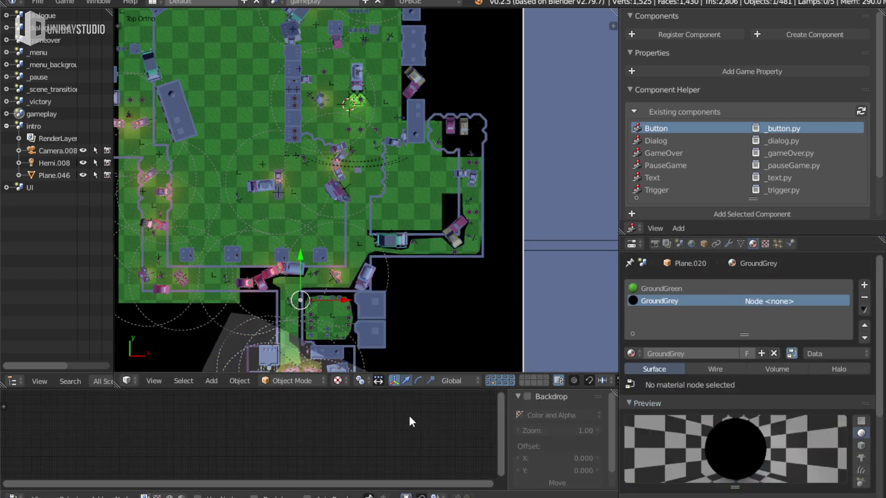
{"action": "key", "text": "ctrl+space"}
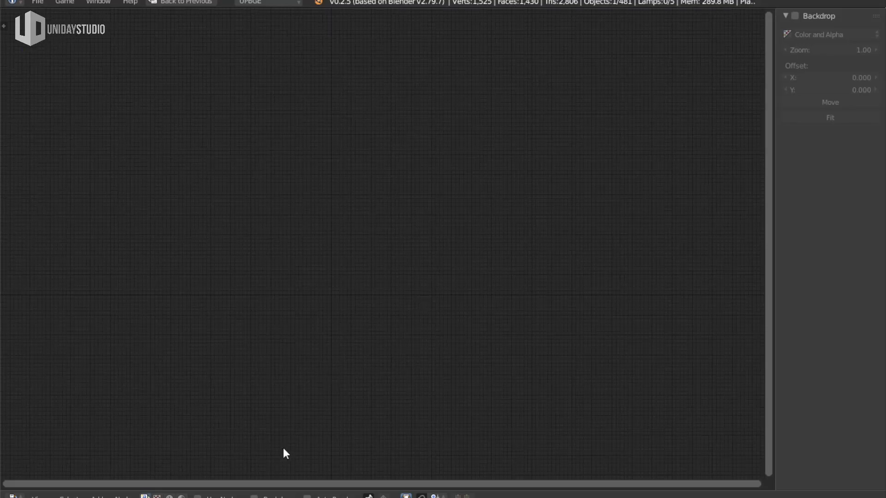
{"action": "key", "text": "Home"}
Assign GroundGrey to the Material node and move the Output node to the right
{"action": "scroll", "coordinate": [429, 282], "scroll_direction": "up", "scroll_amount": 4}
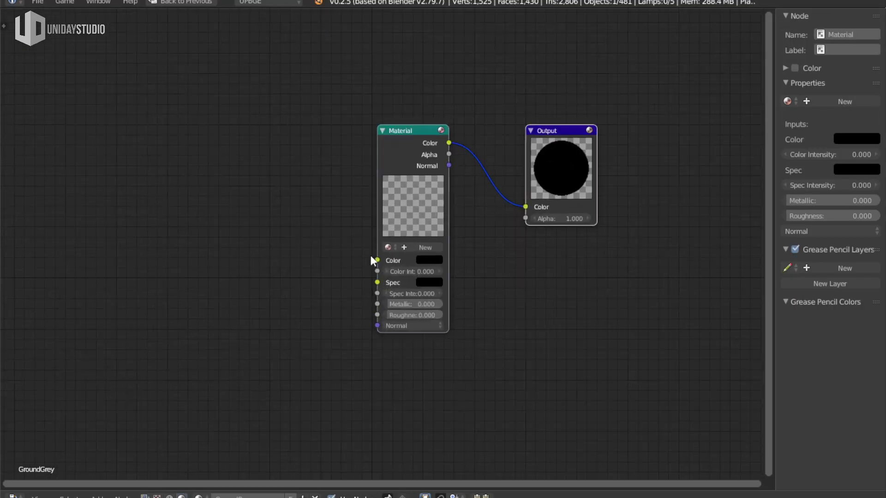
{"action": "left_click", "coordinate": [389, 248]}
{"action": "type", "text": "grou"}
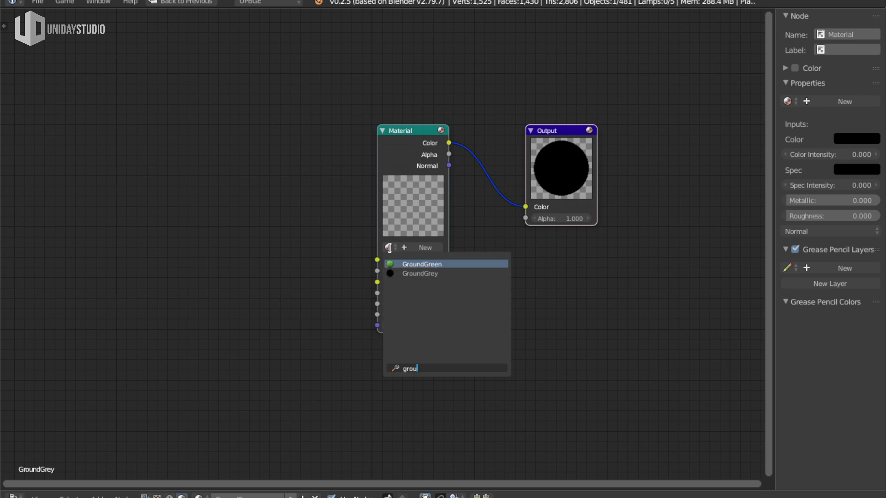
{"action": "key", "text": "Return"}
{"action": "left_click_drag", "start_coordinate": [543, 131], "coordinate": [605, 117]}
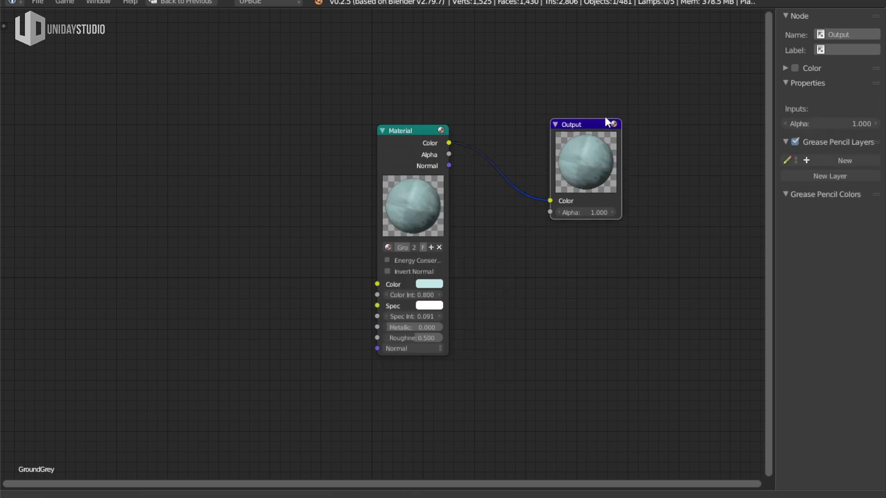
Insert a MixRGB node set to Multiply between the Material and Output nodes
{"action": "key", "text": "shift+a"}
{"action": "left_click", "coordinate": [483, 109]}
{"action": "type", "text": "mix"}
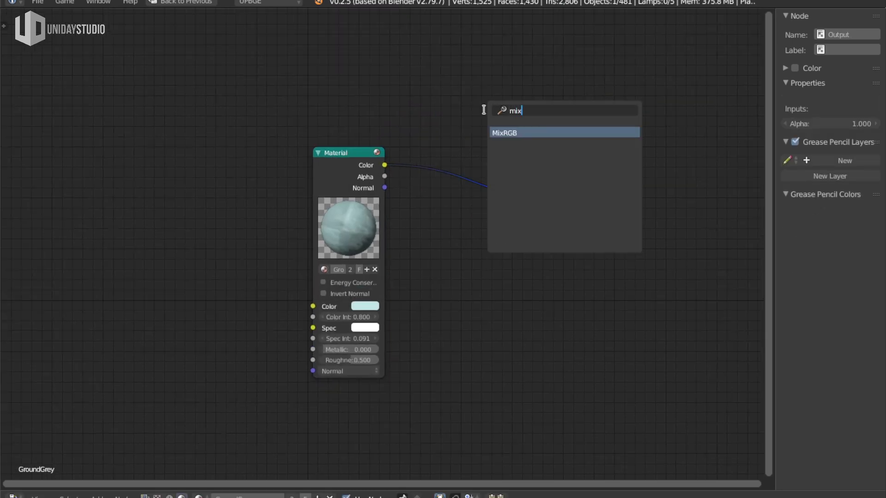
{"action": "key", "text": "Return"}
{"action": "left_click", "coordinate": [443, 110]}
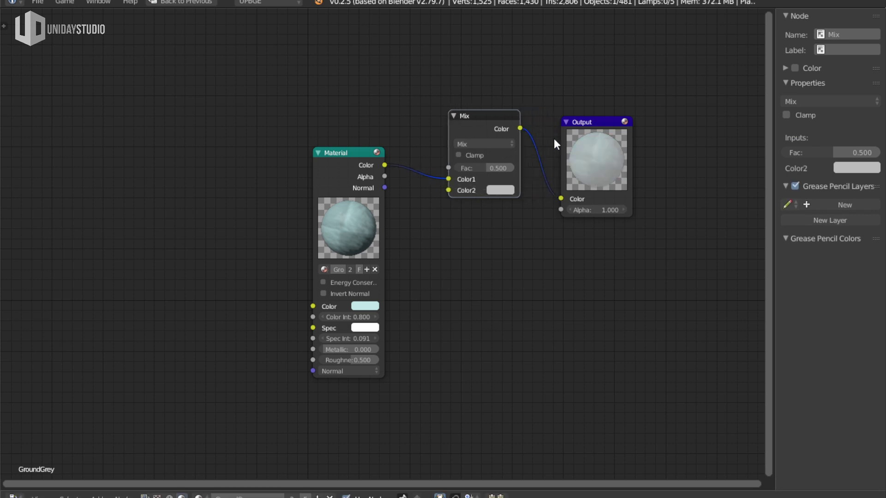
{"action": "left_click", "coordinate": [468, 144]}
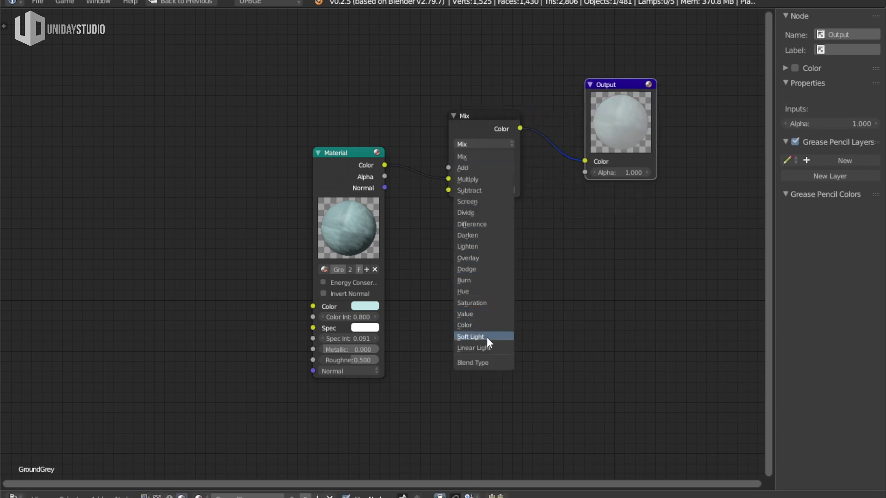
{"action": "left_click", "coordinate": [475, 180]}
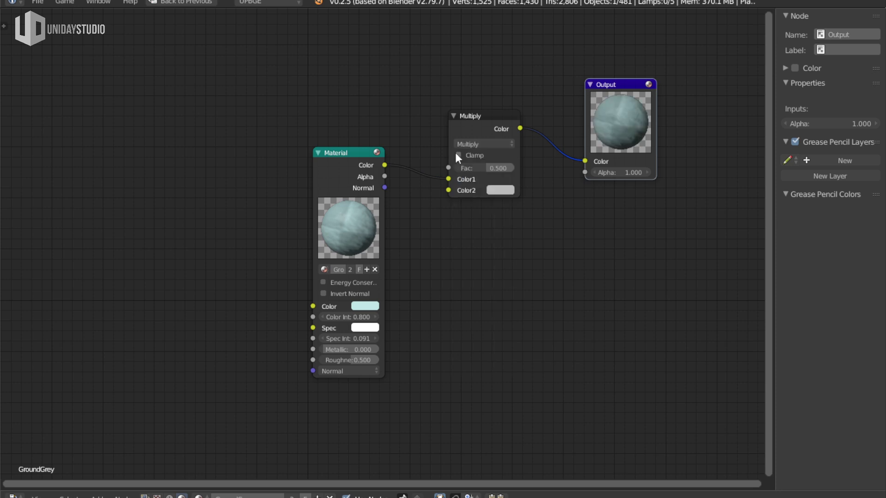
Add a Geometry node and link its Vertex Color to the Multiply node's Color2
{"action": "key", "text": "shift+a"}
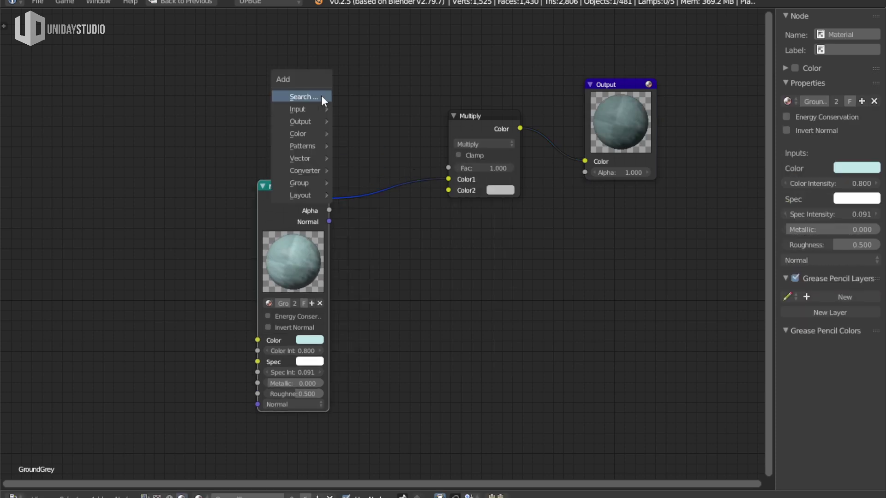
{"action": "left_click", "coordinate": [321, 95]}
{"action": "type", "text": "obje"}
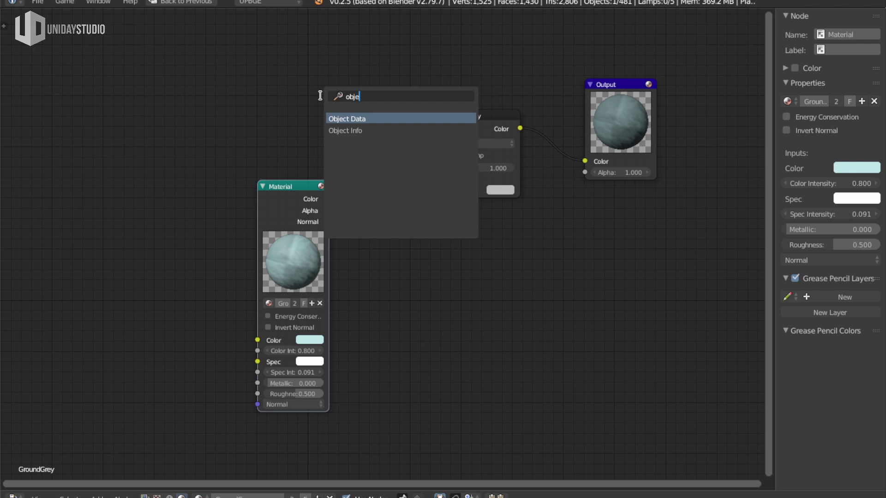
{"action": "key", "text": "Down"}
{"action": "key", "text": "Return"}
{"action": "left_click", "coordinate": [321, 95]}
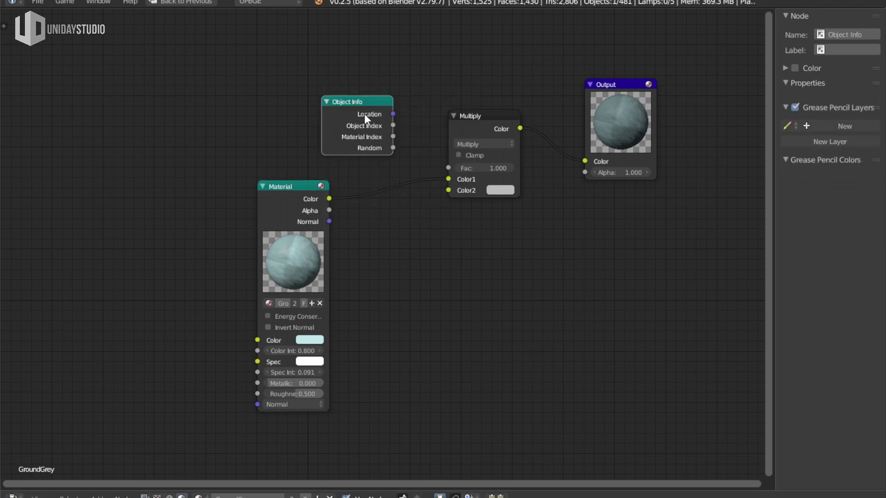
{"action": "key", "text": "x"}
{"action": "key", "text": "shift+a"}
{"action": "left_click", "coordinate": [361, 111]}
{"action": "type", "text": "geo"}
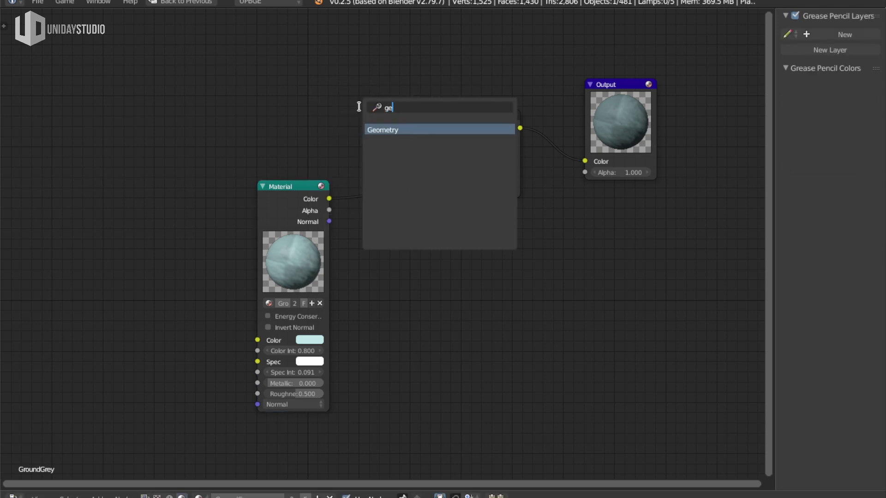
{"action": "key", "text": "Return"}
{"action": "left_click", "coordinate": [262, 17]}
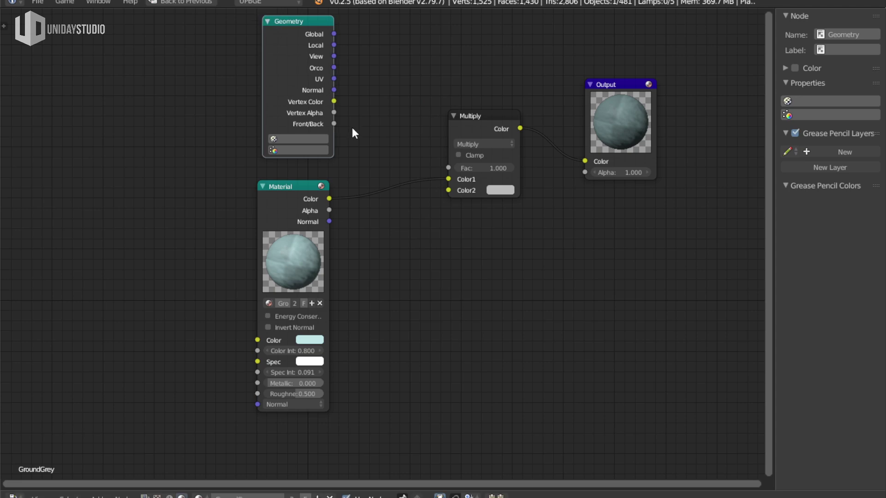
{"action": "left_click_drag", "start_coordinate": [333, 101], "coordinate": [449, 190]}
{"action": "left_click", "coordinate": [482, 134]}
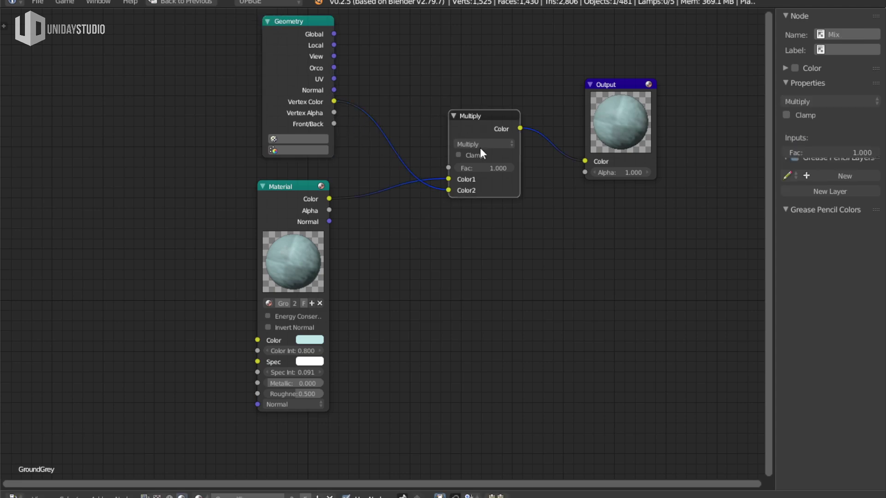
{"action": "key", "text": "ctrl+Up"}
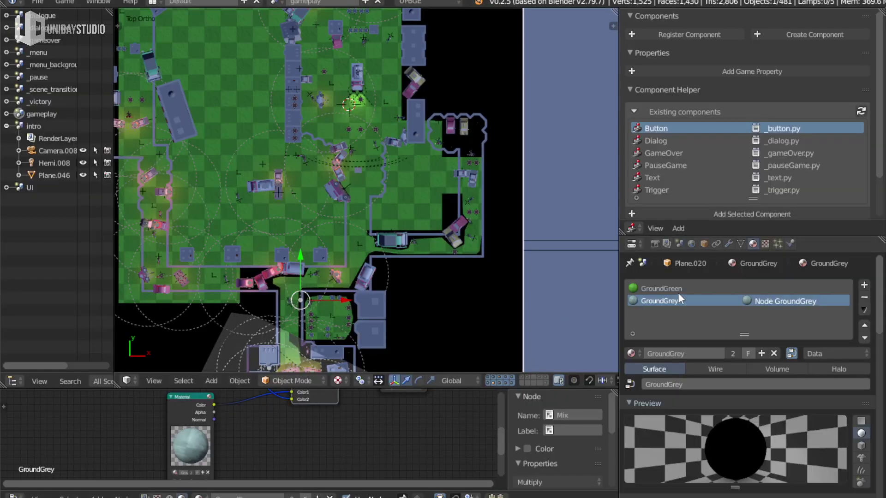
Enable nodes on the GroundGreen material and assign GroundGreen to its Material node
{"action": "middle_click_drag", "start_coordinate": [414, 317], "coordinate": [412, 311]}
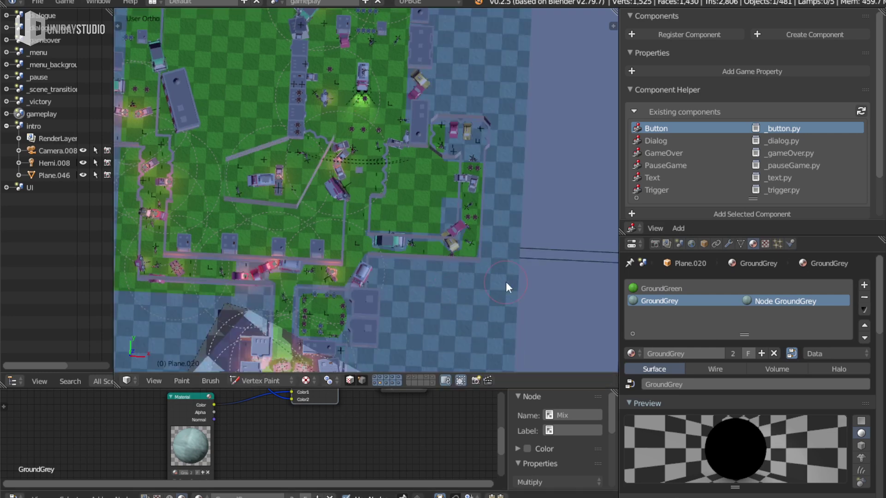
{"action": "left_click", "coordinate": [690, 290]}
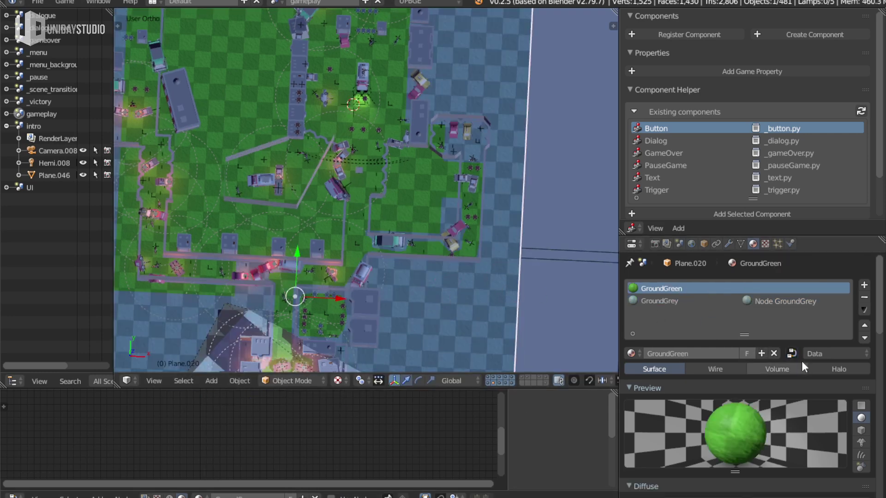
{"action": "left_click", "coordinate": [791, 354]}
{"action": "left_click", "coordinate": [746, 302]}
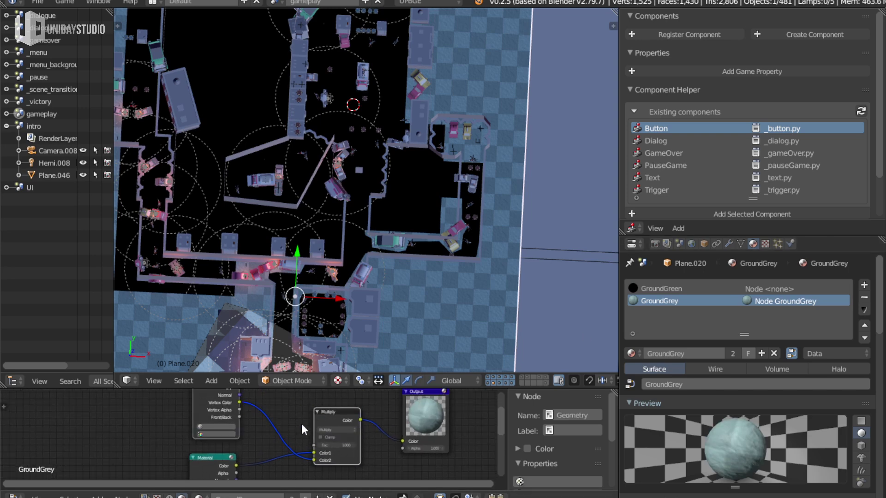
{"action": "left_click", "coordinate": [729, 289]}
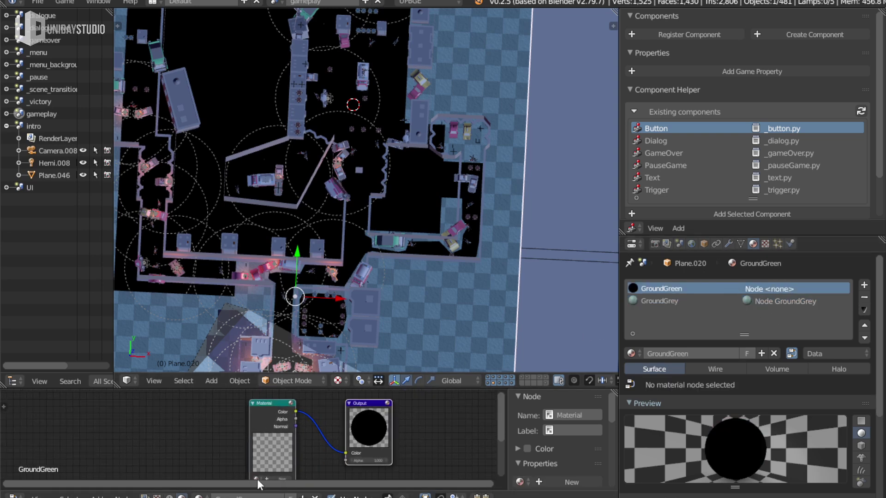
{"action": "left_click", "coordinate": [256, 478]}
{"action": "type", "text": "grou"}
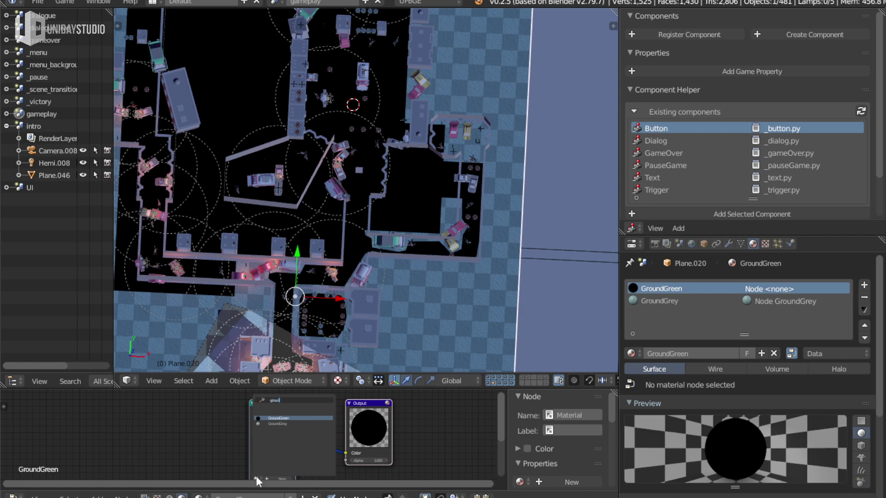
{"action": "key", "text": "Return"}
Untangle the Output and Material nodes and link the Multiply result into the Output
{"action": "key", "text": "ctrl+Up"}
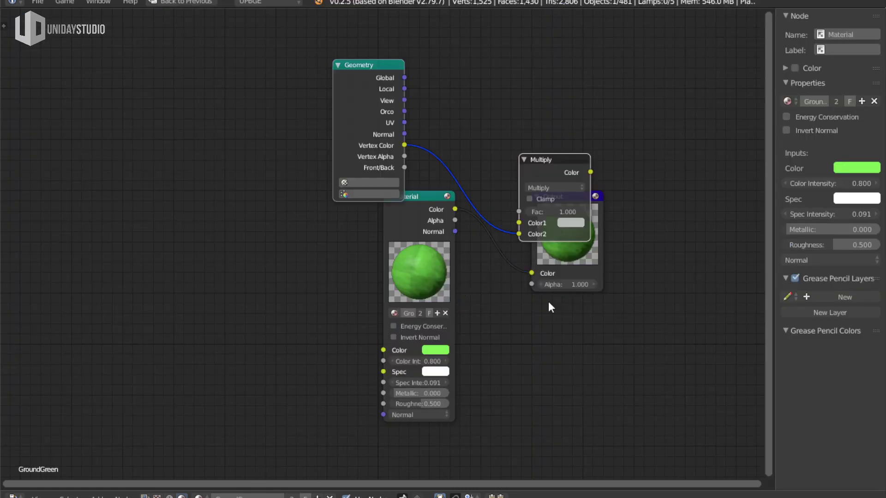
{"action": "left_click_drag", "start_coordinate": [583, 263], "coordinate": [729, 234]}
{"action": "mouse_move", "coordinate": [436, 199]}
{"action": "left_mouse_down"}
{"action": "mouse_move", "coordinate": [400, 247]}
{"action": "mouse_move", "coordinate": [532, 223]}
{"action": "left_mouse_up"}
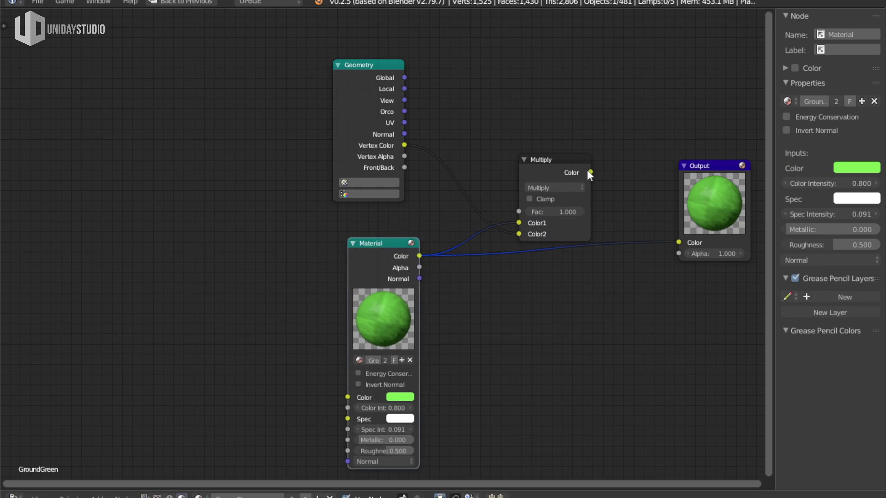
{"action": "left_click_drag", "start_coordinate": [590, 172], "coordinate": [679, 242]}
{"action": "key", "text": "ctrl+Up"}
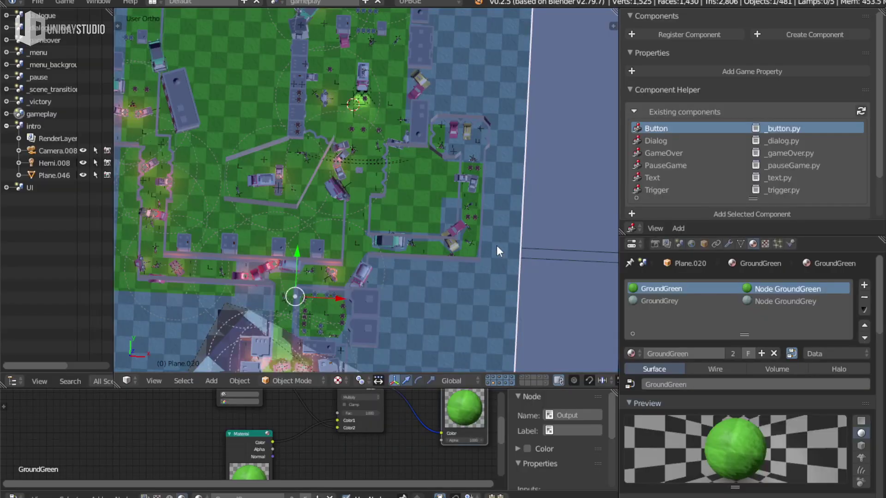
{"action": "middle_click_drag", "start_coordinate": [327, 203], "coordinate": [447, 242]}
{"action": "scroll", "coordinate": [447, 243], "scroll_direction": "up", "scroll_amount": 2}
Save the level over the existing file and enlarge the 3D view over the lit area
{"action": "key", "text": "ctrl+s"}
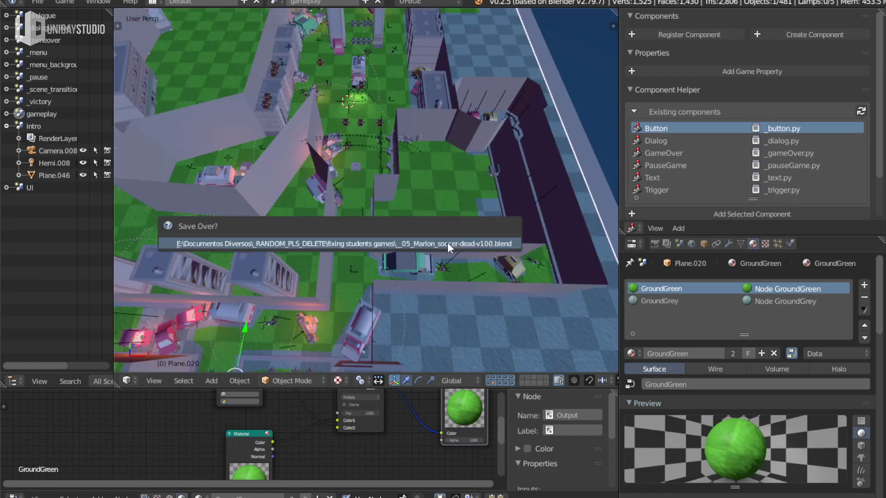
{"action": "key", "text": "Return"}
{"action": "mouse_move", "coordinate": [464, 272]}
{"action": "middle_mouse_down"}
{"action": "mouse_move", "coordinate": [405, 203]}
{"action": "mouse_move", "coordinate": [580, 292]}
{"action": "middle_mouse_up"}
{"action": "scroll", "coordinate": [408, 202], "scroll_direction": "up", "scroll_amount": 2}
{"action": "key", "text": "ctrl+Up"}
Switch to Vertex Paint with a black brush at 56 px radius
{"action": "key", "text": "v"}
{"action": "middle_click_drag", "start_coordinate": [572, 220], "coordinate": [523, 254]}
{"action": "key", "text": "t"}
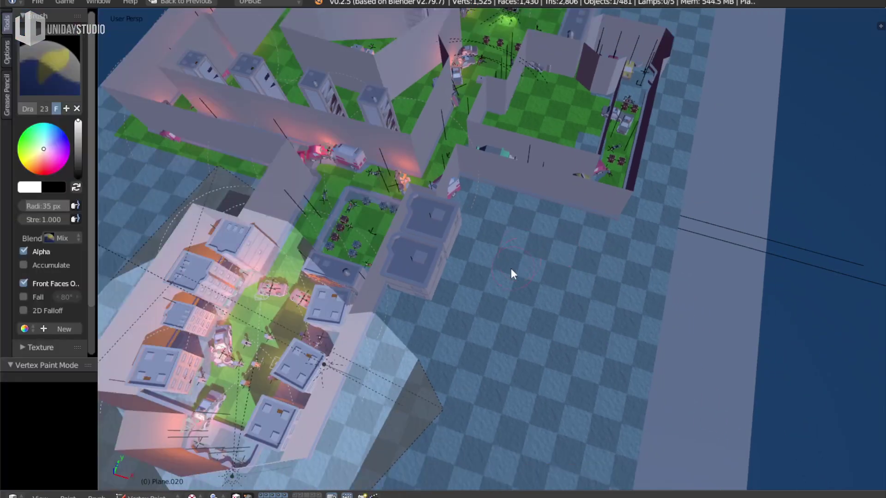
{"action": "left_click_drag", "start_coordinate": [76, 163], "coordinate": [78, 177]}
{"action": "left_click_drag", "start_coordinate": [535, 257], "coordinate": [560, 257]}
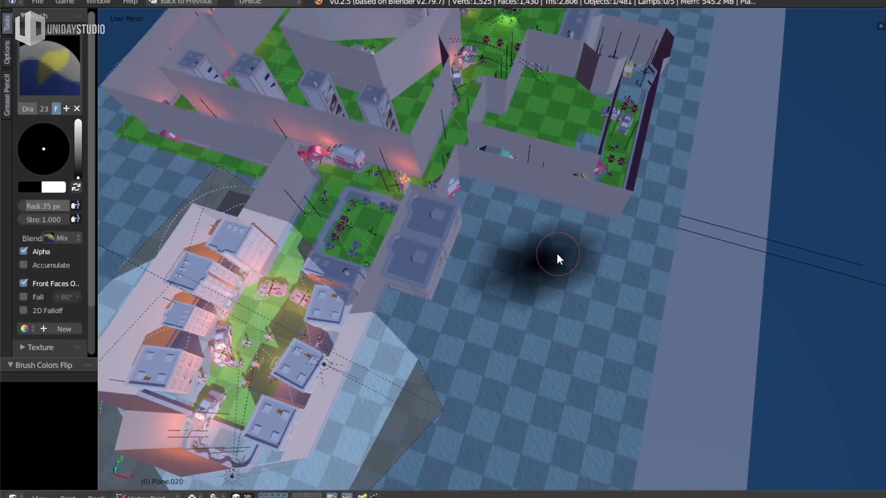
{"action": "scroll", "coordinate": [560, 257], "scroll_direction": "down", "scroll_amount": 4}
{"action": "key", "text": "f"}
{"action": "left_click", "coordinate": [600, 321]}
Paint black shadow across the floor below and to the right of the buildings
{"action": "mouse_move", "coordinate": [546, 292]}
{"action": "left_mouse_down"}
{"action": "mouse_move", "coordinate": [481, 315]}
{"action": "mouse_move", "coordinate": [531, 384]}
{"action": "mouse_move", "coordinate": [470, 387]}
{"action": "left_mouse_up"}
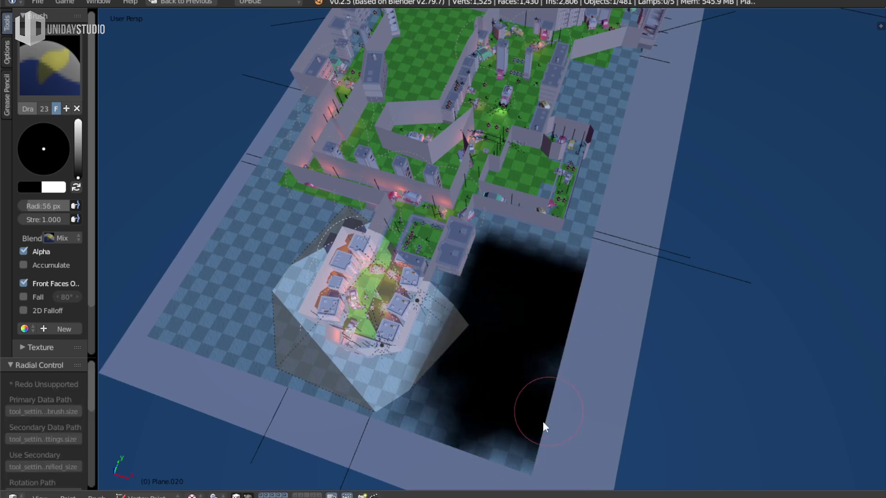
{"action": "mouse_move", "coordinate": [500, 474]}
{"action": "left_mouse_down"}
{"action": "mouse_move", "coordinate": [544, 411]}
{"action": "mouse_move", "coordinate": [518, 418]}
{"action": "left_mouse_up"}
{"action": "mouse_move", "coordinate": [559, 275]}
{"action": "left_mouse_down"}
{"action": "mouse_move", "coordinate": [603, 187]}
{"action": "mouse_move", "coordinate": [578, 302]}
{"action": "left_mouse_up"}
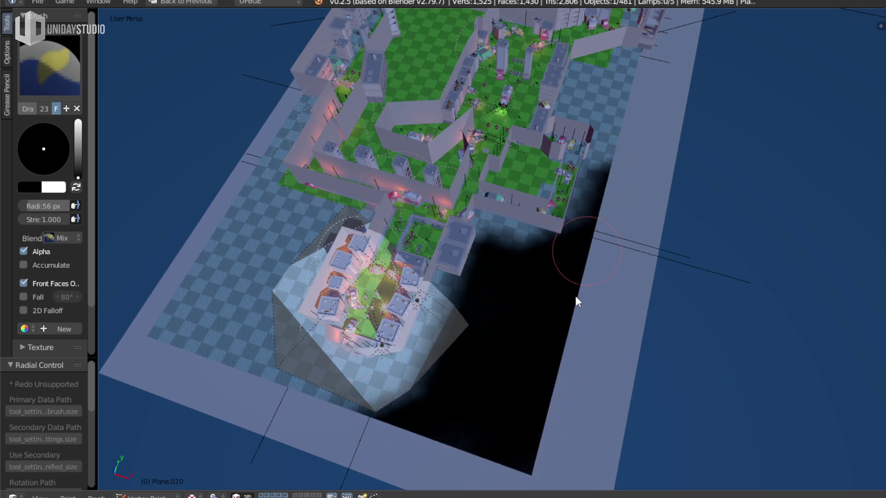
{"action": "left_click_drag", "start_coordinate": [614, 135], "coordinate": [597, 266]}
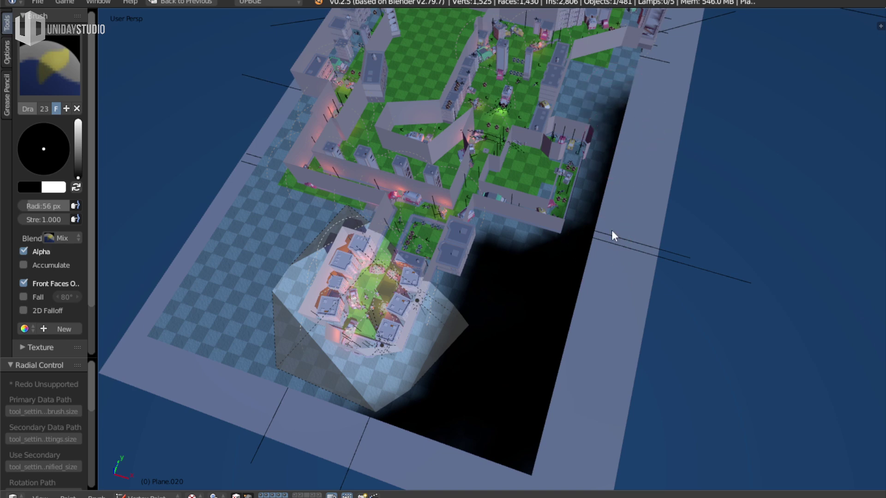
{"action": "mouse_move", "coordinate": [613, 233]}
{"action": "middle_mouse_down"}
{"action": "mouse_move", "coordinate": [637, 253]}
{"action": "mouse_move", "coordinate": [569, 322]}
{"action": "middle_mouse_up"}
{"action": "mouse_move", "coordinate": [534, 300]}
{"action": "left_mouse_down"}
{"action": "mouse_move", "coordinate": [594, 277]}
{"action": "mouse_move", "coordinate": [609, 340]}
{"action": "mouse_move", "coordinate": [563, 337]}
{"action": "mouse_move", "coordinate": [641, 305]}
{"action": "mouse_move", "coordinate": [643, 283]}
{"action": "mouse_move", "coordinate": [683, 306]}
{"action": "mouse_move", "coordinate": [603, 320]}
{"action": "mouse_move", "coordinate": [662, 320]}
{"action": "left_mouse_up"}
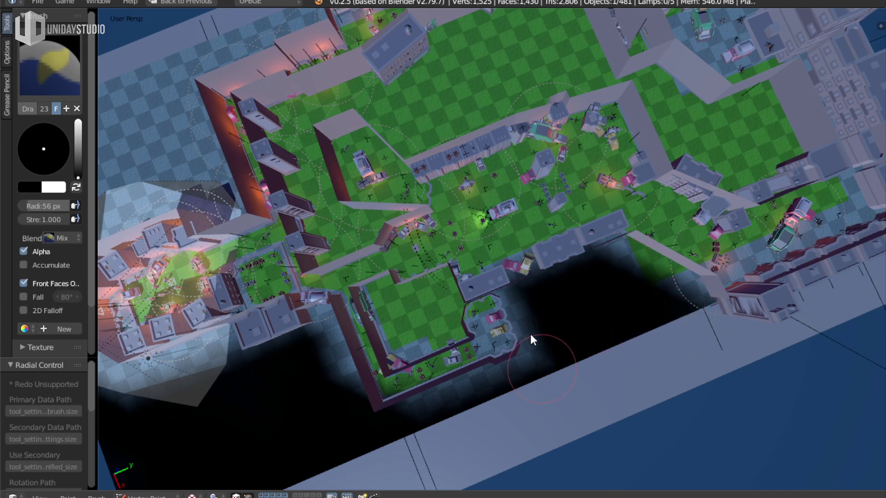
{"action": "left_click_drag", "start_coordinate": [533, 340], "coordinate": [549, 401]}
Darken the ground around the lower-left buildings and above the central building
{"action": "mouse_move", "coordinate": [417, 433]}
{"action": "left_mouse_down"}
{"action": "mouse_move", "coordinate": [326, 369]}
{"action": "mouse_move", "coordinate": [271, 345]}
{"action": "left_mouse_up"}
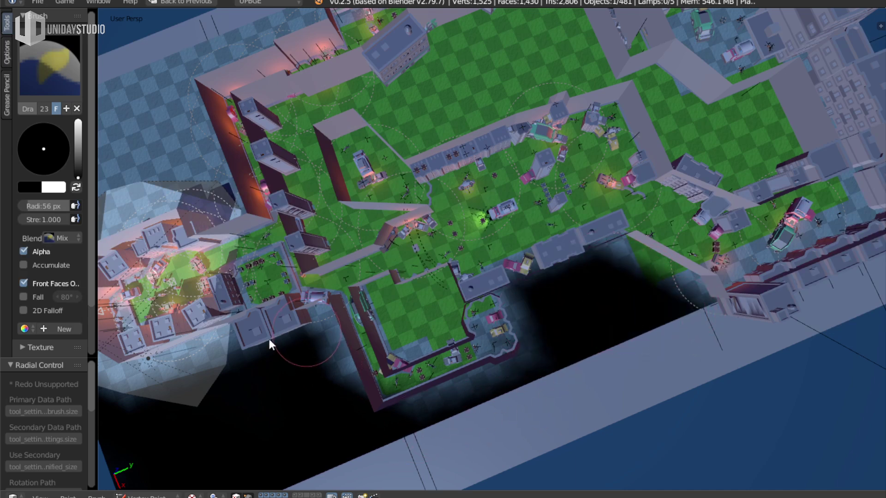
{"action": "left_click_drag", "start_coordinate": [214, 370], "coordinate": [164, 392]}
{"action": "middle_click_drag", "start_coordinate": [165, 392], "coordinate": [544, 322]}
{"action": "mouse_move", "coordinate": [543, 322]}
{"action": "left_mouse_down"}
{"action": "mouse_move", "coordinate": [438, 302]}
{"action": "mouse_move", "coordinate": [405, 217]}
{"action": "mouse_move", "coordinate": [376, 223]}
{"action": "mouse_move", "coordinate": [389, 165]}
{"action": "mouse_move", "coordinate": [543, 112]}
{"action": "mouse_move", "coordinate": [536, 109]}
{"action": "left_mouse_up"}
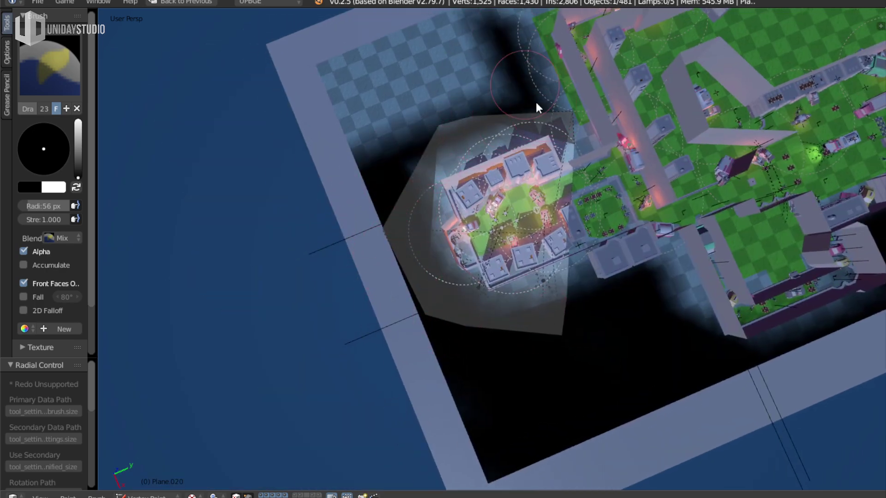
{"action": "middle_click_drag", "start_coordinate": [536, 109], "coordinate": [528, 233], "text": "shift"}
{"action": "mouse_move", "coordinate": [528, 233]}
{"action": "left_mouse_down"}
{"action": "mouse_move", "coordinate": [536, 75]}
{"action": "mouse_move", "coordinate": [478, 126]}
{"action": "mouse_move", "coordinate": [599, 61]}
{"action": "mouse_move", "coordinate": [507, 95]}
{"action": "mouse_move", "coordinate": [508, 134]}
{"action": "mouse_move", "coordinate": [459, 194]}
{"action": "mouse_move", "coordinate": [397, 239]}
{"action": "mouse_move", "coordinate": [401, 269]}
{"action": "mouse_move", "coordinate": [417, 199]}
{"action": "mouse_move", "coordinate": [356, 172]}
{"action": "mouse_move", "coordinate": [349, 201]}
{"action": "mouse_move", "coordinate": [368, 254]}
{"action": "mouse_move", "coordinate": [418, 269]}
{"action": "mouse_move", "coordinate": [406, 279]}
{"action": "mouse_move", "coordinate": [439, 284]}
{"action": "mouse_move", "coordinate": [505, 238]}
{"action": "left_mouse_up"}
{"action": "middle_click_drag", "start_coordinate": [545, 381], "coordinate": [334, 338]}
Return to Object Mode, select the Sun lamp and restore the full layout with outliner and properties
{"action": "key", "text": "v"}
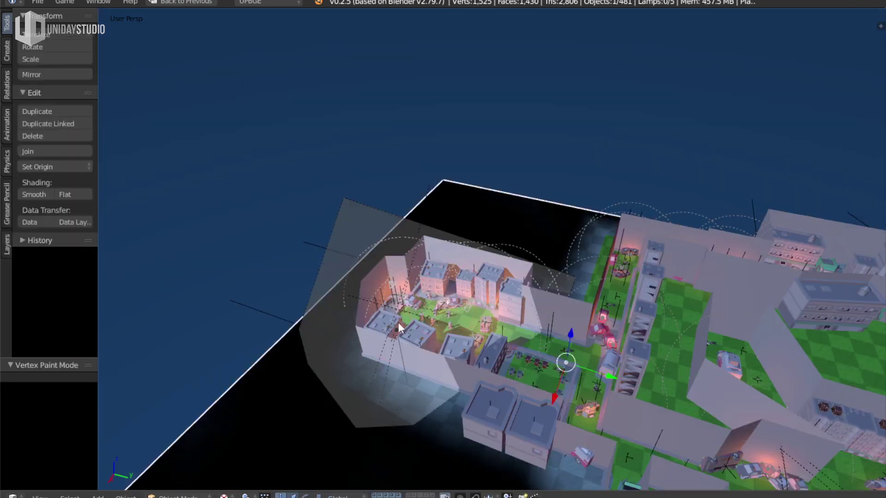
{"action": "mouse_move", "coordinate": [398, 322]}
{"action": "middle_mouse_down"}
{"action": "mouse_move", "coordinate": [350, 294]}
{"action": "mouse_move", "coordinate": [328, 227]}
{"action": "middle_mouse_up"}
{"action": "right_click", "coordinate": [330, 228]}
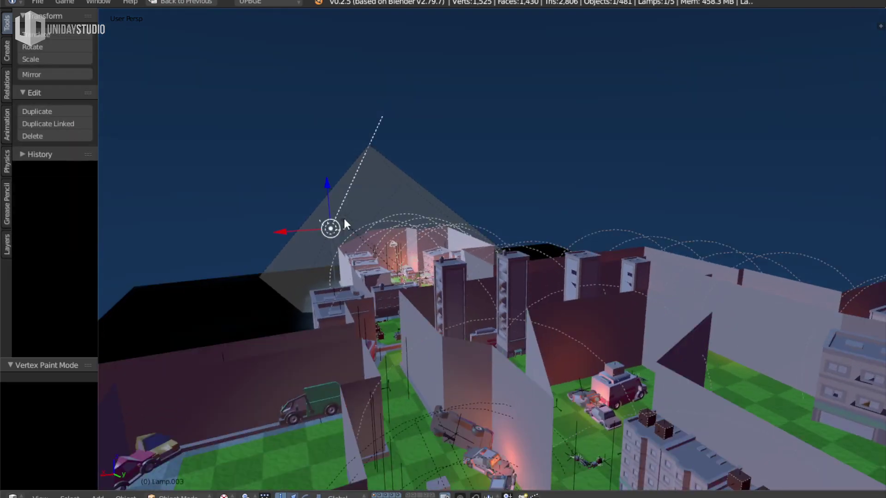
{"action": "right_click", "coordinate": [346, 225]}
{"action": "key", "text": "ctrl+Up"}
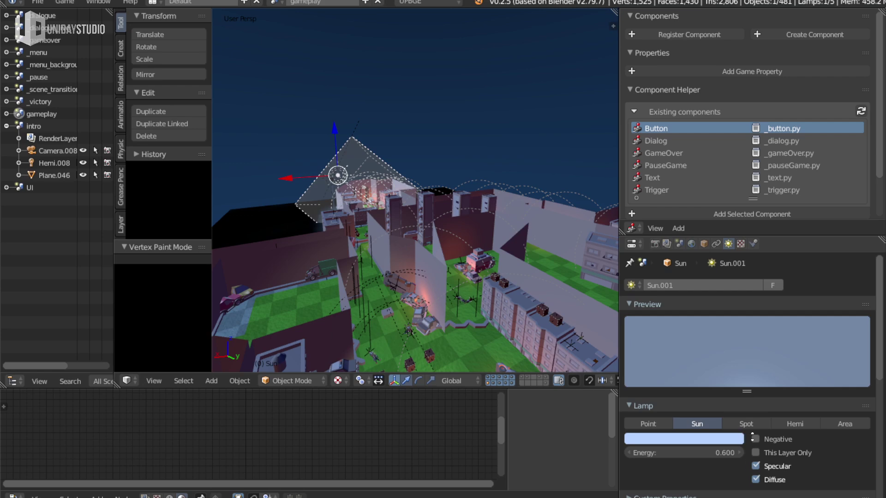
{"action": "scroll", "coordinate": [667, 365], "scroll_direction": "down", "scroll_amount": 8}
{"action": "middle_click_drag", "start_coordinate": [405, 229], "coordinate": [483, 233]}
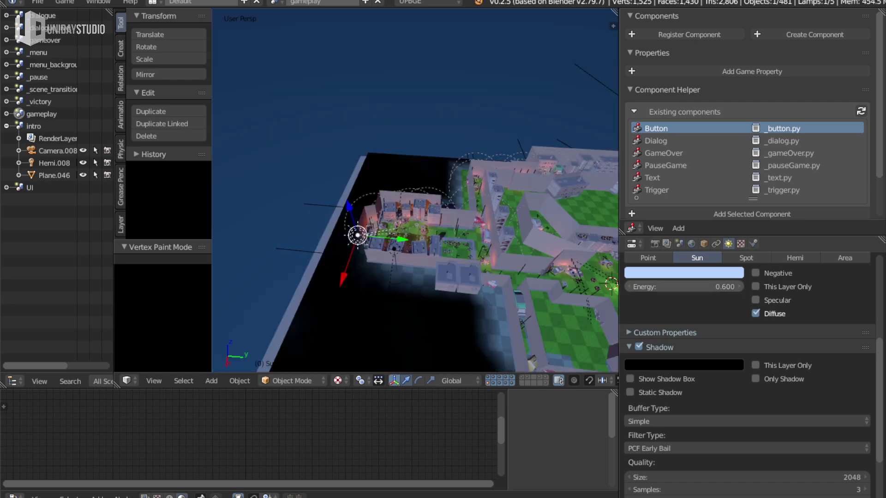
Rotate the Sun lamp to a new angle and hide the tool shelf
{"action": "key", "text": "r"}
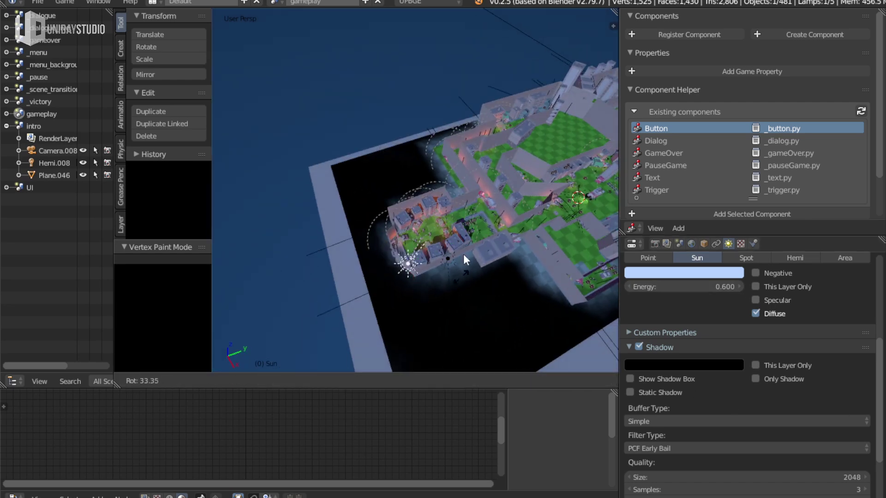
{"action": "left_click", "coordinate": [452, 251]}
{"action": "key", "text": "t"}
Select the ground plane Plane.020 and save the file over the existing one
{"action": "right_click", "coordinate": [472, 344]}
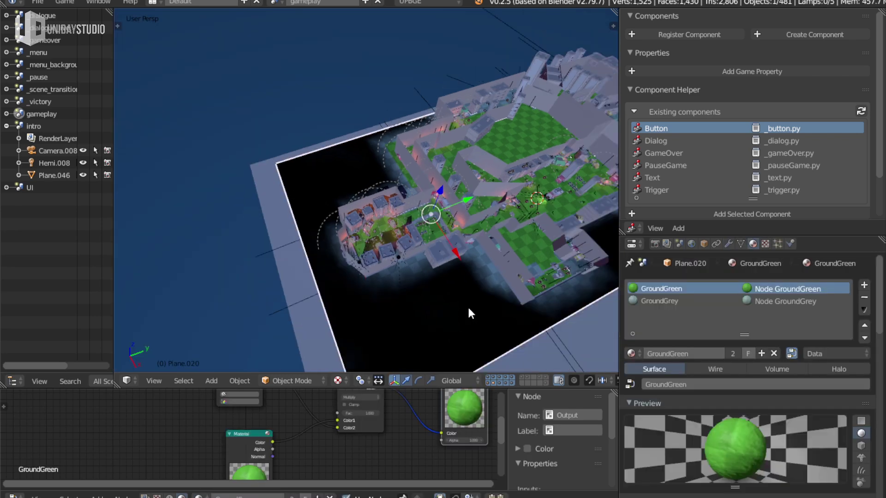
{"action": "key", "text": "ctrl+s"}
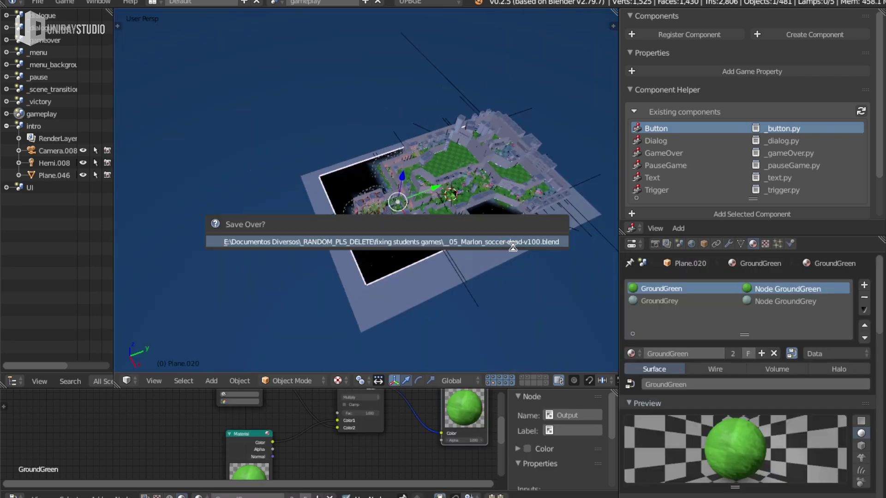
{"action": "left_click", "coordinate": [513, 247]}
In Edit Mode with edge select, extrude the ground plane's edge loop along X
{"action": "middle_click_drag", "start_coordinate": [522, 256], "coordinate": [505, 251]}
{"action": "key", "text": "Tab"}
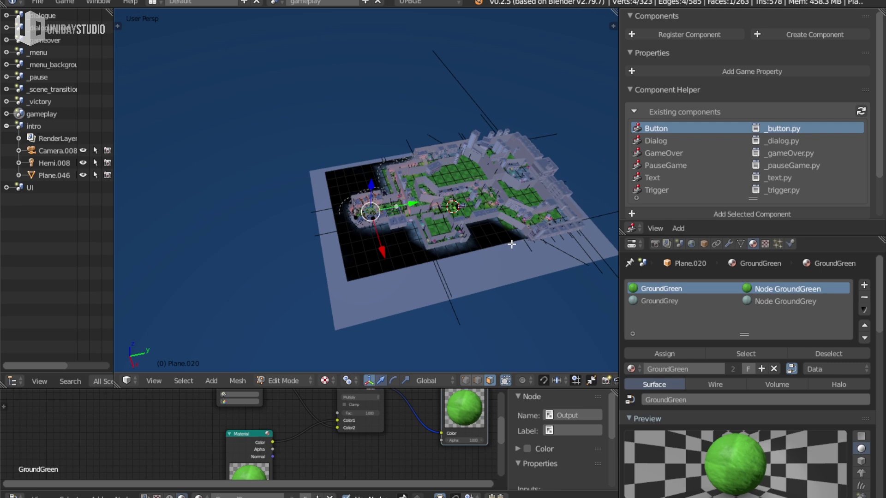
{"action": "key", "text": "ctrl+Tab"}
{"action": "left_click", "coordinate": [489, 256]}
{"action": "right_click", "coordinate": [475, 251], "text": "alt"}
{"action": "mouse_move", "coordinate": [452, 259]}
{"action": "middle_mouse_down"}
{"action": "mouse_move", "coordinate": [488, 270]}
{"action": "mouse_move", "coordinate": [508, 251]}
{"action": "middle_mouse_up"}
{"action": "key", "text": "e"}
{"action": "key", "text": "x"}
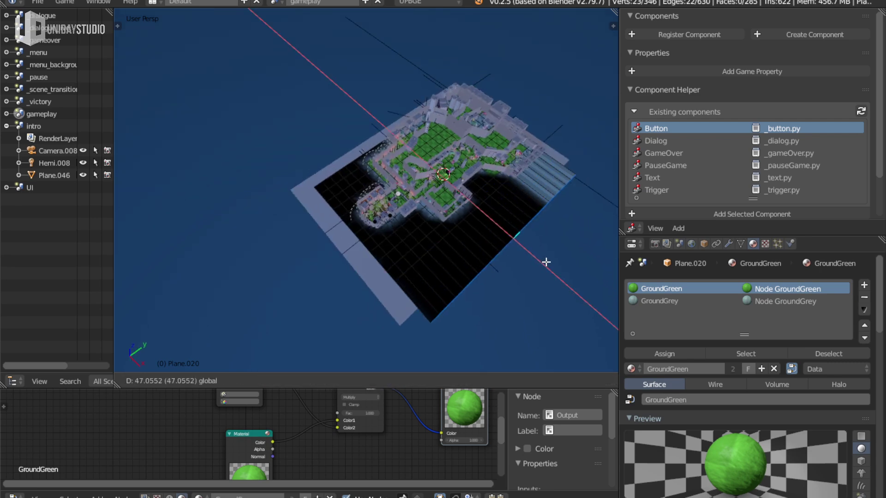
{"action": "left_click", "coordinate": [546, 262]}
Move the extruded edges along X, then move another plane edge along Y
{"action": "key", "text": "g"}
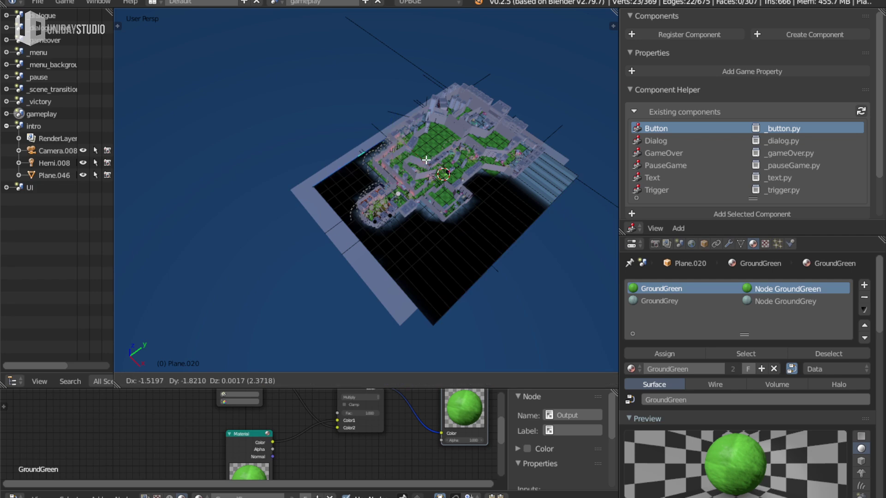
{"action": "key", "text": "x"}
{"action": "left_click", "coordinate": [390, 140]}
{"action": "right_click", "coordinate": [398, 295]}
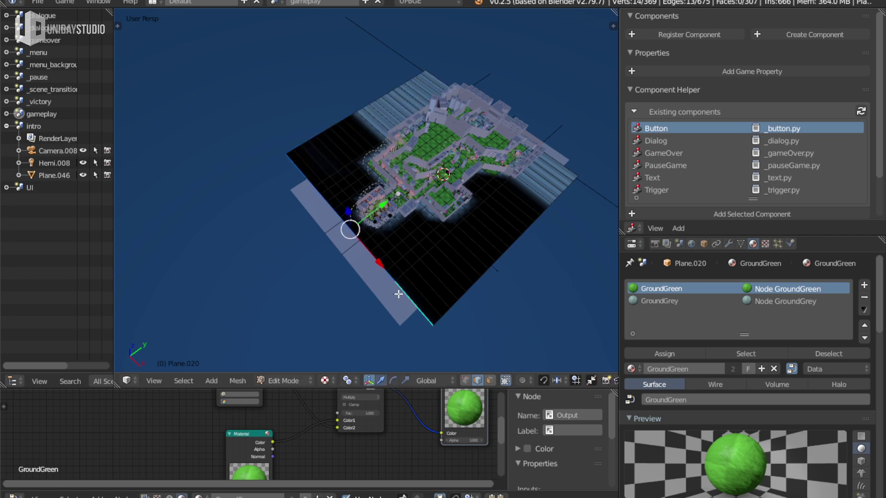
{"action": "key", "text": "g"}
{"action": "key", "text": "y"}
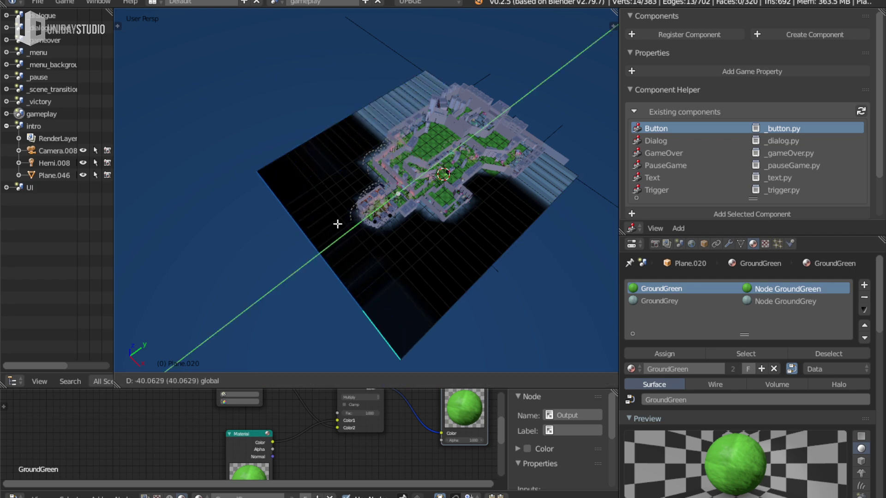
{"action": "left_click", "coordinate": [338, 224]}
Move an edge along Y and extrude it along Y into a new green strip
{"action": "mouse_move", "coordinate": [338, 224]}
{"action": "middle_mouse_down"}
{"action": "mouse_move", "coordinate": [494, 208]}
{"action": "mouse_move", "coordinate": [445, 232]}
{"action": "middle_mouse_up"}
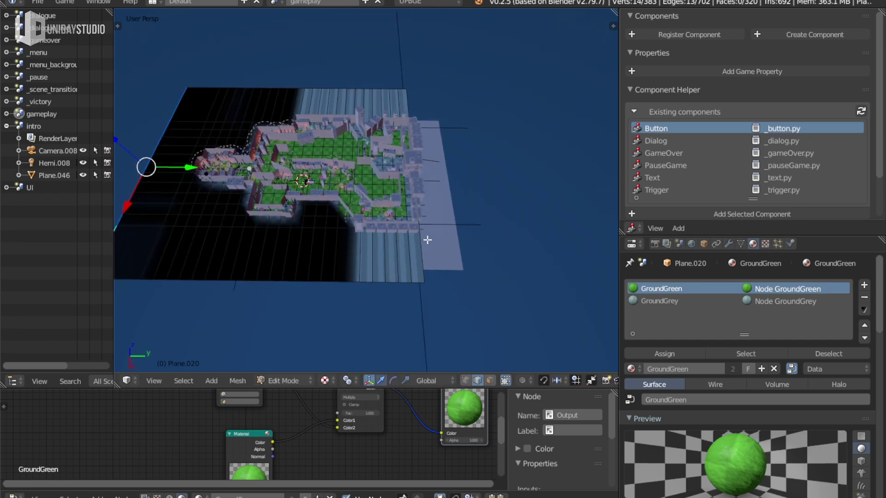
{"action": "right_click", "coordinate": [427, 239]}
{"action": "key", "text": "g"}
{"action": "key", "text": "y"}
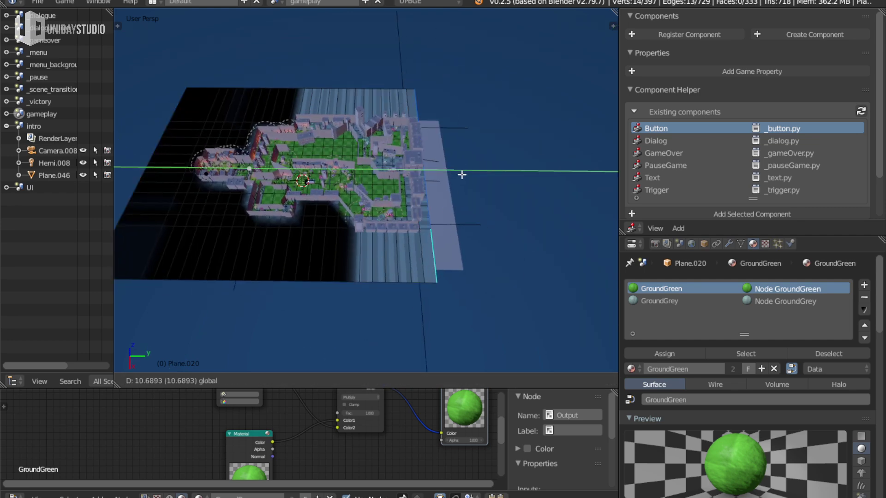
{"action": "left_click", "coordinate": [462, 175]}
{"action": "key", "text": "e"}
{"action": "key", "text": "y"}
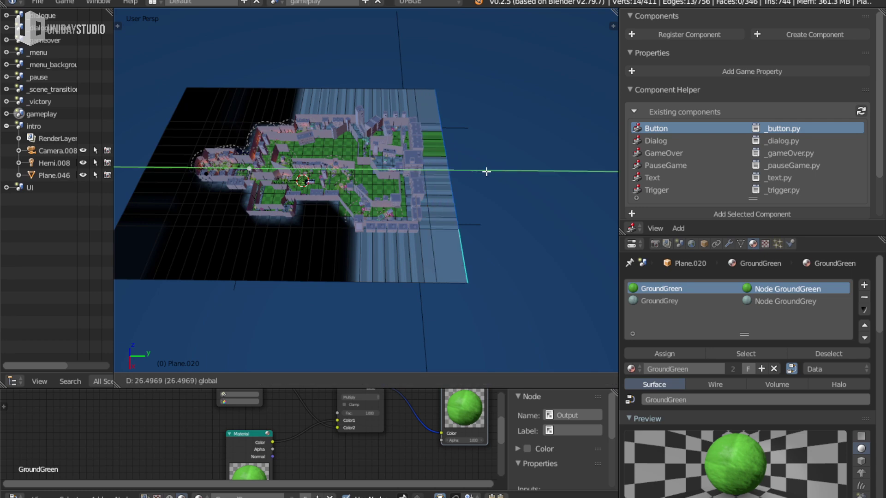
{"action": "left_click", "coordinate": [484, 170]}
{"action": "key", "text": "Tab"}
{"action": "middle_click_drag", "start_coordinate": [467, 229], "coordinate": [402, 259]}
Paint black over the plane's new lower-right and right edges and the green strip
{"action": "key", "text": "v"}
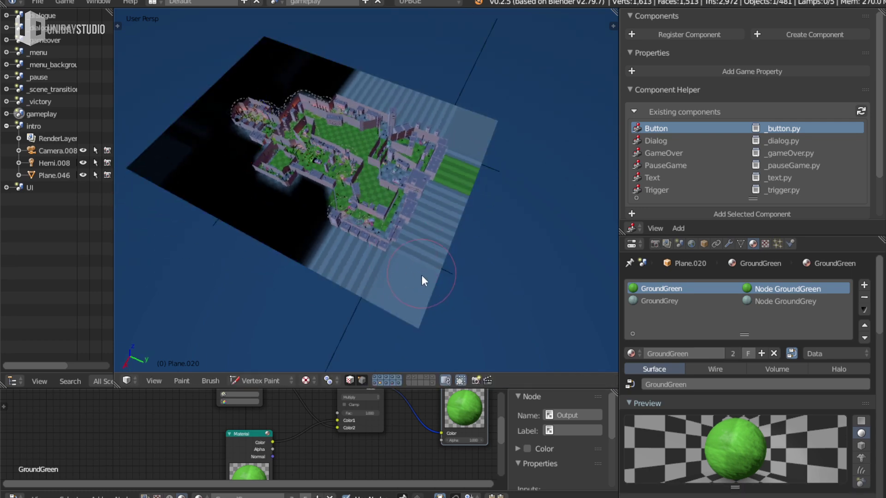
{"action": "mouse_move", "coordinate": [422, 276]}
{"action": "left_mouse_down"}
{"action": "mouse_move", "coordinate": [347, 282]}
{"action": "mouse_move", "coordinate": [326, 274]}
{"action": "left_mouse_up"}
{"action": "mouse_move", "coordinate": [420, 257]}
{"action": "left_mouse_down"}
{"action": "mouse_move", "coordinate": [432, 264]}
{"action": "mouse_move", "coordinate": [471, 215]}
{"action": "left_mouse_up"}
{"action": "left_click_drag", "start_coordinate": [478, 177], "coordinate": [488, 137]}
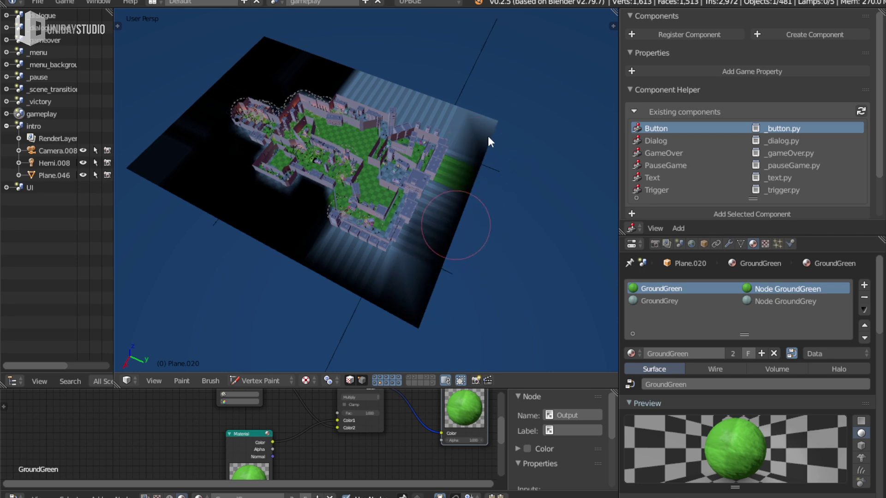
Shrink the brush and darken the lit ground right of the wall
{"action": "key", "text": "f"}
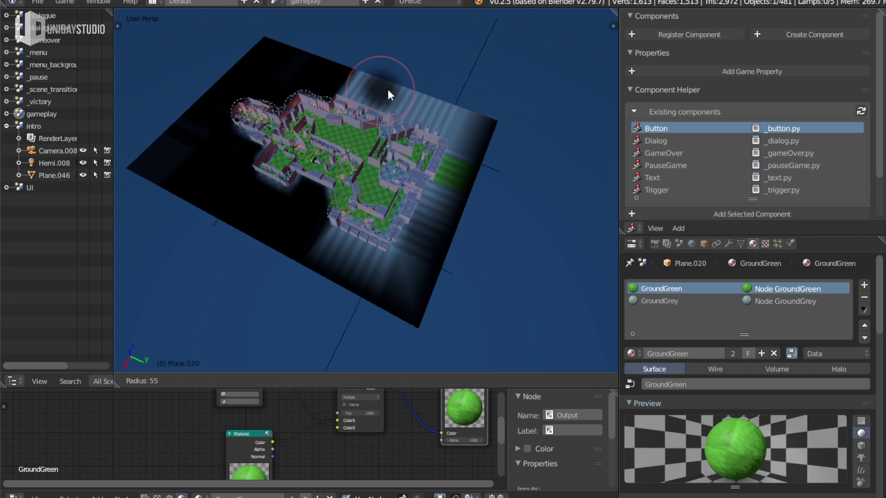
{"action": "left_click", "coordinate": [361, 70]}
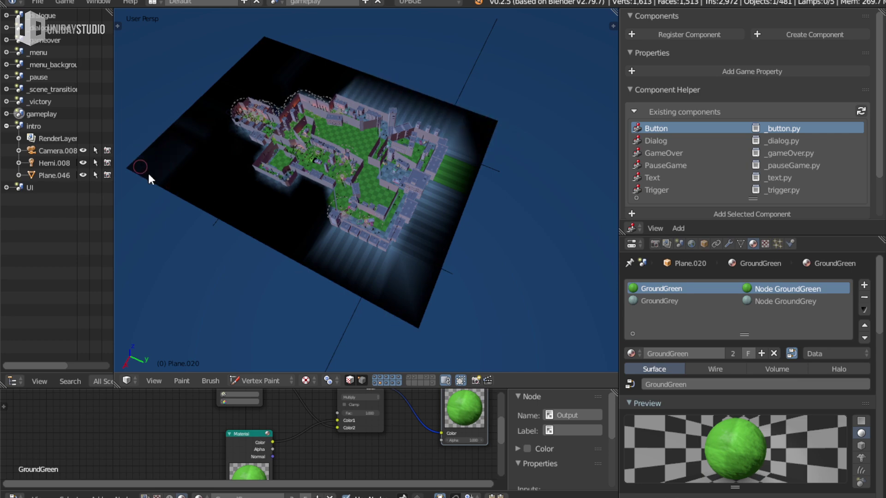
{"action": "scroll", "coordinate": [412, 291], "scroll_direction": "up", "scroll_amount": 2}
{"action": "scroll", "coordinate": [411, 291], "scroll_direction": "up", "scroll_amount": 3}
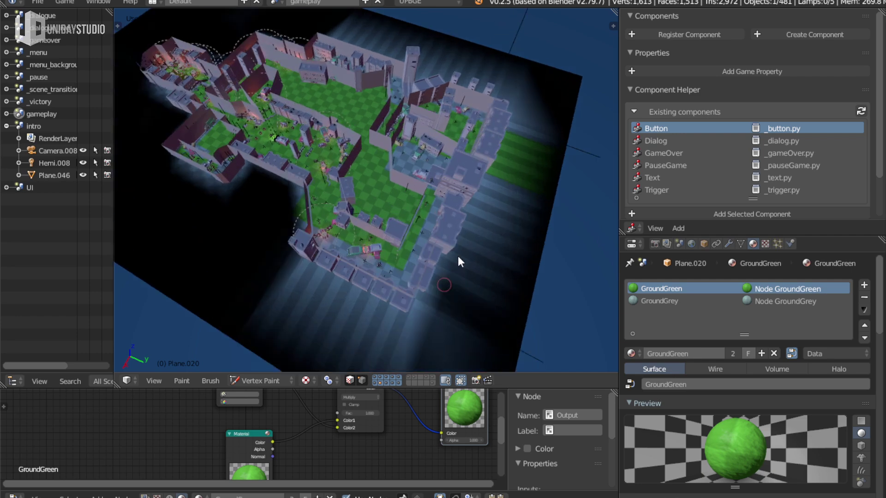
{"action": "mouse_move", "coordinate": [485, 187]}
{"action": "left_mouse_down"}
{"action": "mouse_move", "coordinate": [489, 198]}
{"action": "mouse_move", "coordinate": [520, 100]}
{"action": "mouse_move", "coordinate": [481, 184]}
{"action": "left_mouse_up"}
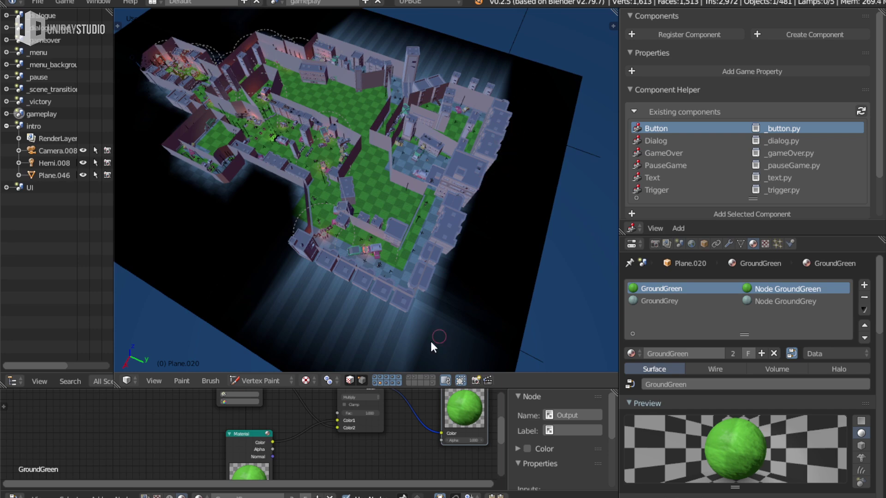
{"action": "scroll", "coordinate": [395, 295], "scroll_direction": "down", "scroll_amount": 3}
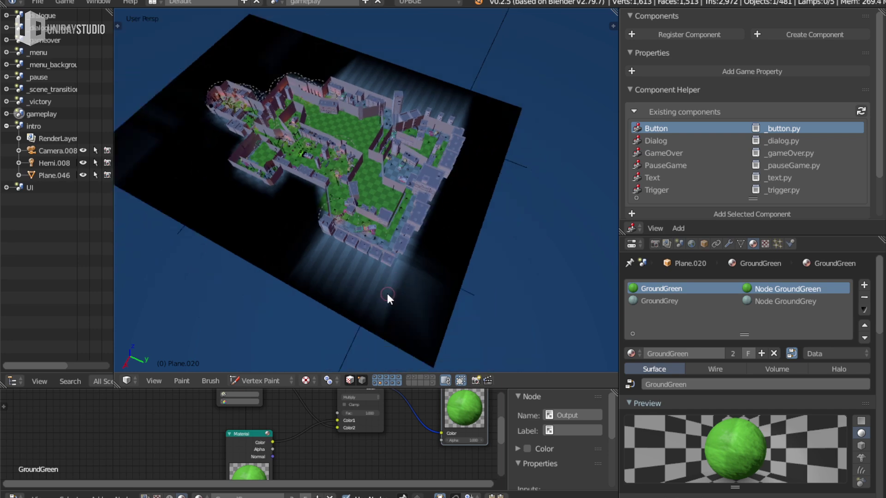
{"action": "key", "text": "v"}
{"action": "middle_click_drag", "start_coordinate": [388, 293], "coordinate": [240, 288]}
{"action": "key", "text": "Tab"}
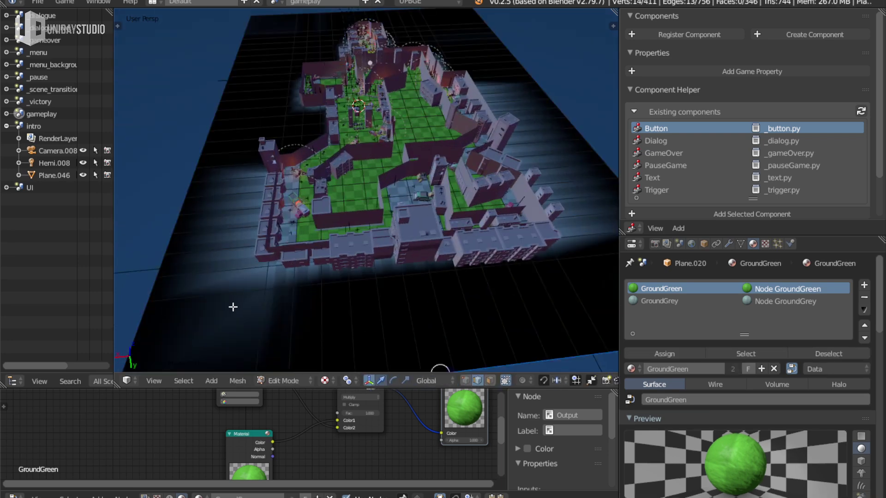
Add a loop cut to the ground plane in Edit Mode
{"action": "key", "text": "ctrl+r"}
{"action": "left_click", "coordinate": [246, 306]}
{"action": "left_click", "coordinate": [270, 306]}
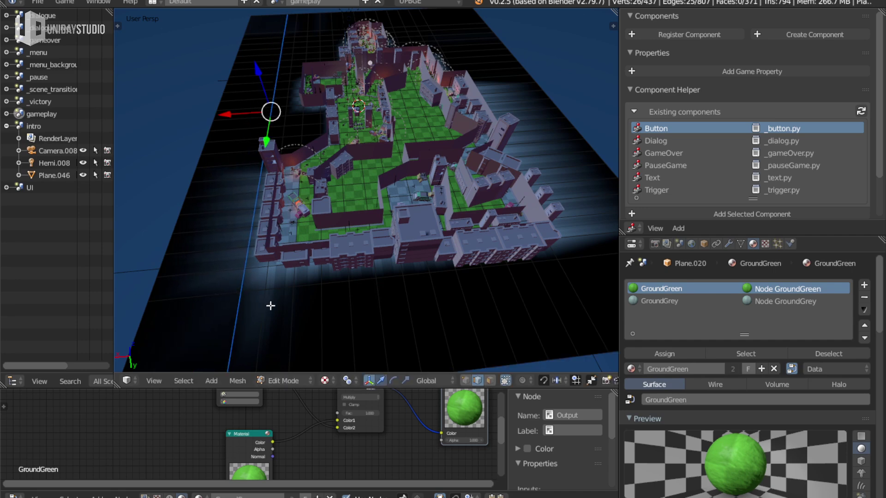
{"action": "middle_click_drag", "start_coordinate": [280, 264], "coordinate": [264, 284]}
{"action": "key", "text": "Tab"}
Enlarge the vertex paint brush size, then return to Object Mode
{"action": "key", "text": "v"}
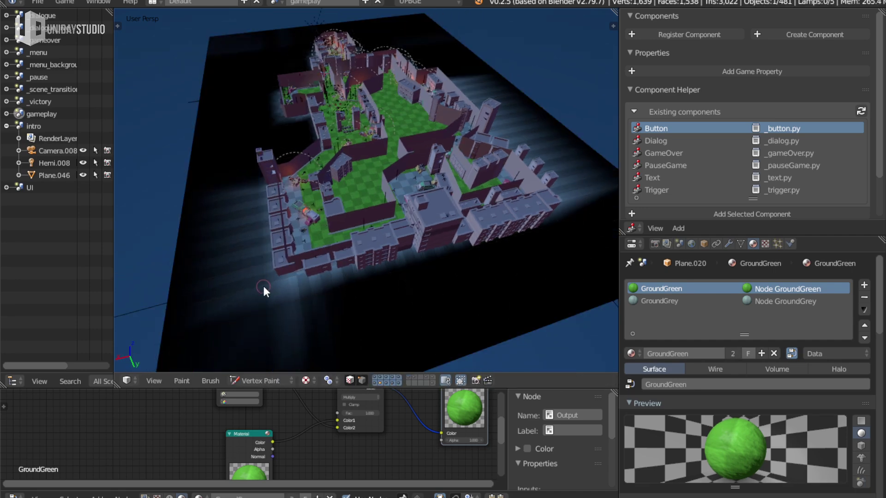
{"action": "key", "text": "f"}
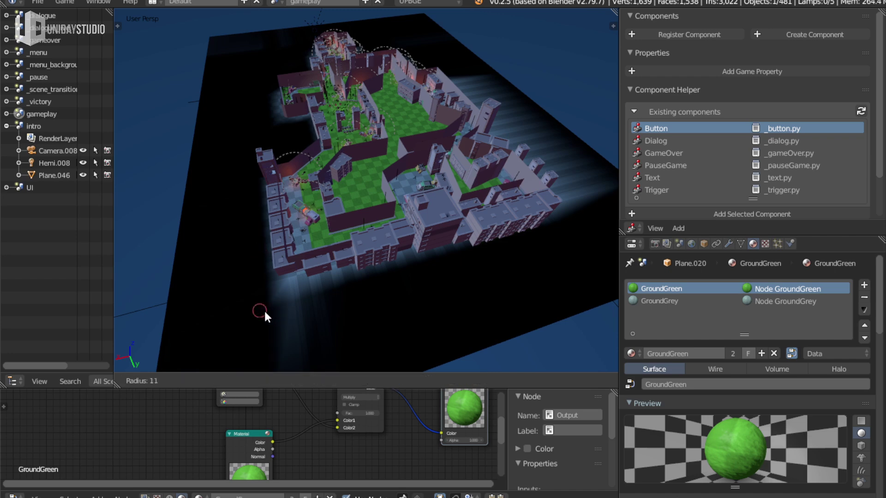
{"action": "left_click", "coordinate": [294, 314]}
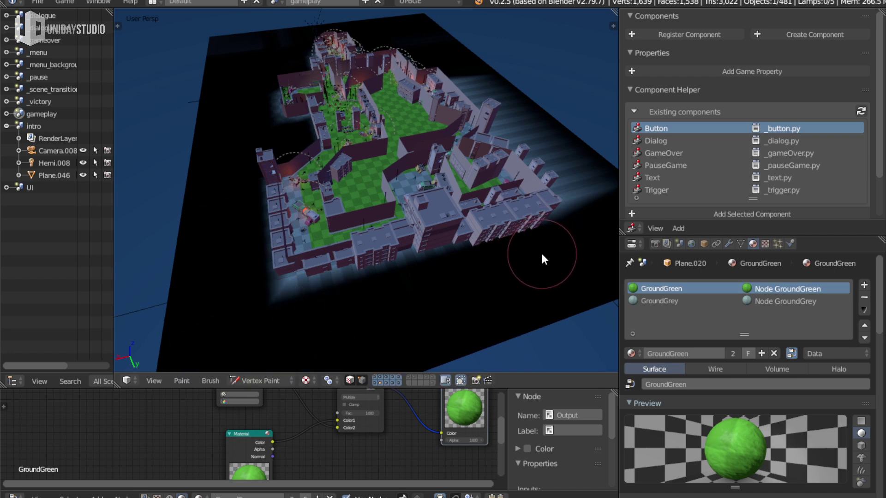
{"action": "key", "text": "v"}
{"action": "mouse_move", "coordinate": [526, 259]}
{"action": "middle_mouse_down"}
{"action": "mouse_move", "coordinate": [433, 230]}
{"action": "mouse_move", "coordinate": [464, 274]}
{"action": "mouse_move", "coordinate": [470, 263]}
{"action": "middle_mouse_up"}
Add another edge loop across the ground mesh
{"action": "key", "text": "Tab"}
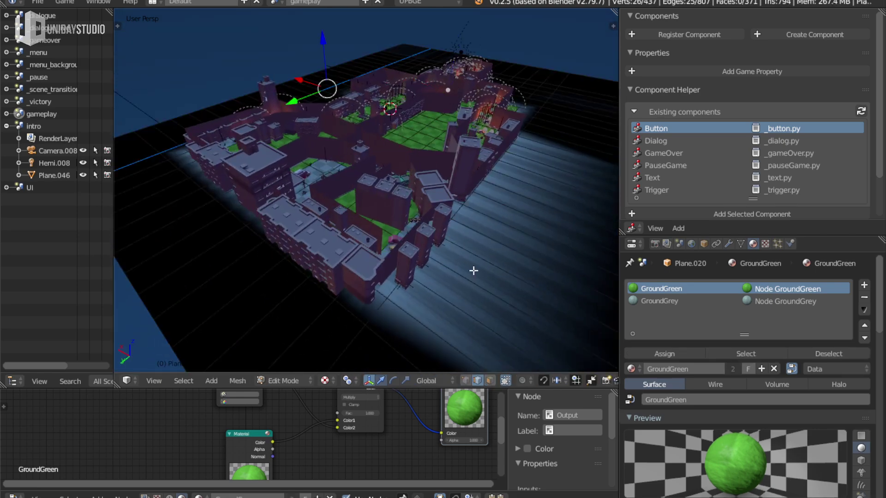
{"action": "key", "text": "ctrl+r"}
{"action": "left_click", "coordinate": [406, 364]}
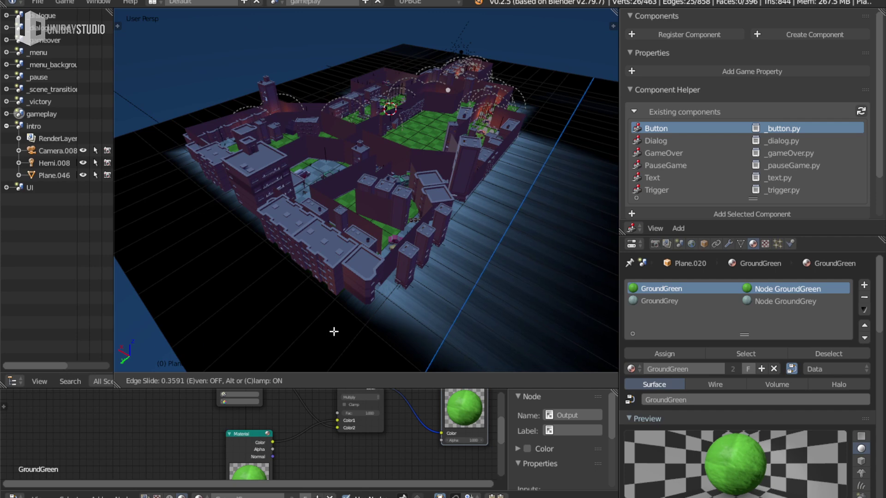
{"action": "left_click", "coordinate": [278, 322]}
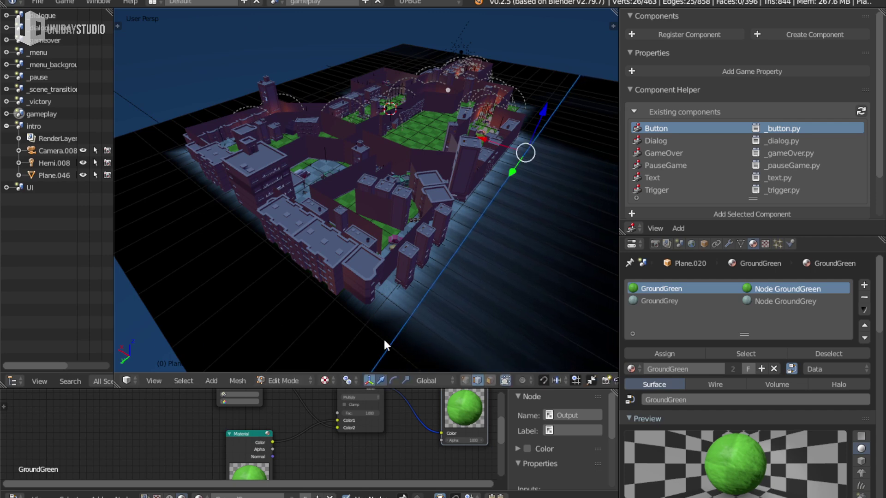
{"action": "key", "text": "Tab"}
Paint a dark shadow stroke across the ground in Vertex Paint
{"action": "key", "text": "v"}
{"action": "left_click_drag", "start_coordinate": [443, 305], "coordinate": [542, 143]}
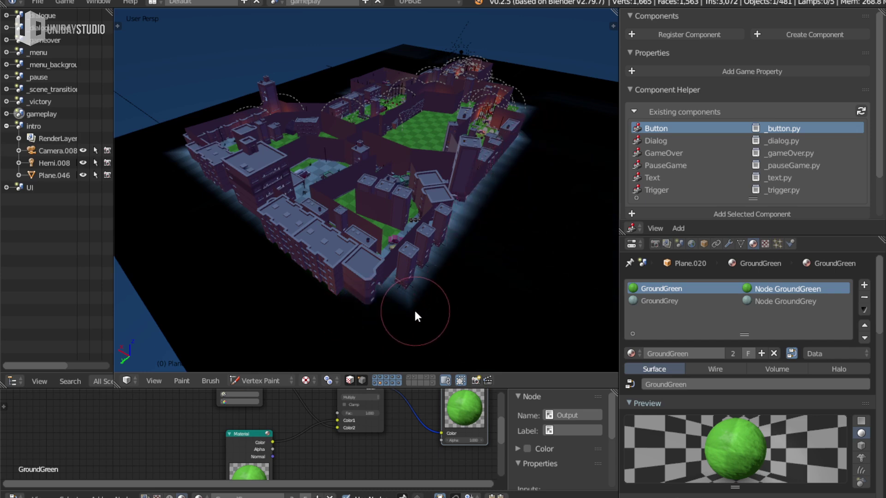
{"action": "key", "text": "v"}
{"action": "mouse_move", "coordinate": [389, 221]}
{"action": "middle_mouse_down"}
{"action": "mouse_move", "coordinate": [424, 245]}
{"action": "mouse_move", "coordinate": [323, 127]}
{"action": "mouse_move", "coordinate": [358, 234]}
{"action": "mouse_move", "coordinate": [478, 208]}
{"action": "mouse_move", "coordinate": [400, 210]}
{"action": "mouse_move", "coordinate": [289, 190]}
{"action": "mouse_move", "coordinate": [403, 264]}
{"action": "mouse_move", "coordinate": [408, 200]}
{"action": "mouse_move", "coordinate": [377, 247]}
{"action": "mouse_move", "coordinate": [330, 275]}
{"action": "mouse_move", "coordinate": [361, 248]}
{"action": "mouse_move", "coordinate": [328, 293]}
{"action": "mouse_move", "coordinate": [348, 245]}
{"action": "mouse_move", "coordinate": [389, 226]}
{"action": "mouse_move", "coordinate": [378, 179]}
{"action": "middle_mouse_up"}
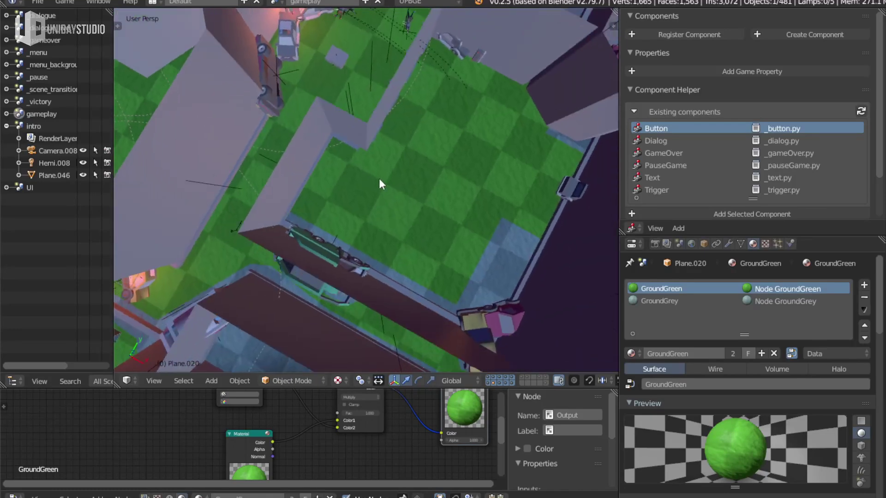
Knife-cut new ground edges along the first courtyard's wall
{"action": "key", "text": "Tab"}
{"action": "mouse_move", "coordinate": [449, 246]}
{"action": "middle_mouse_down"}
{"action": "mouse_move", "coordinate": [453, 234]}
{"action": "mouse_move", "coordinate": [260, 239]}
{"action": "mouse_move", "coordinate": [346, 231]}
{"action": "mouse_move", "coordinate": [387, 249]}
{"action": "mouse_move", "coordinate": [370, 251]}
{"action": "mouse_move", "coordinate": [340, 281]}
{"action": "mouse_move", "coordinate": [475, 247]}
{"action": "mouse_move", "coordinate": [420, 250]}
{"action": "mouse_move", "coordinate": [427, 261]}
{"action": "middle_mouse_up"}
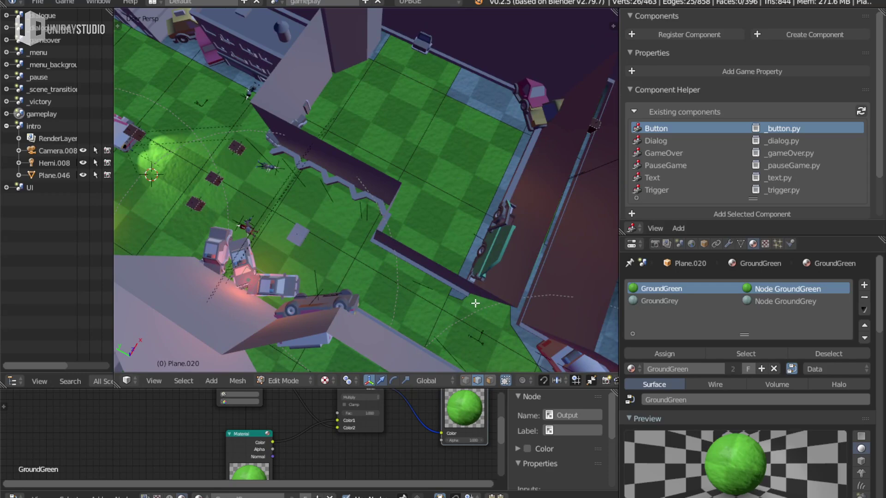
{"action": "key", "text": "k"}
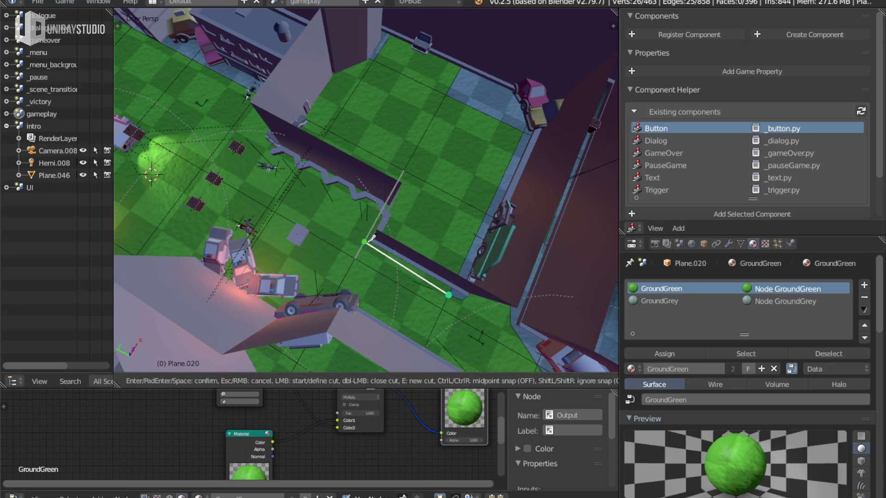
{"action": "key", "text": "Return"}
{"action": "mouse_move", "coordinate": [432, 262]}
{"action": "middle_mouse_down"}
{"action": "mouse_move", "coordinate": [452, 215]}
{"action": "mouse_move", "coordinate": [458, 237]}
{"action": "middle_mouse_up"}
{"action": "key", "text": "k"}
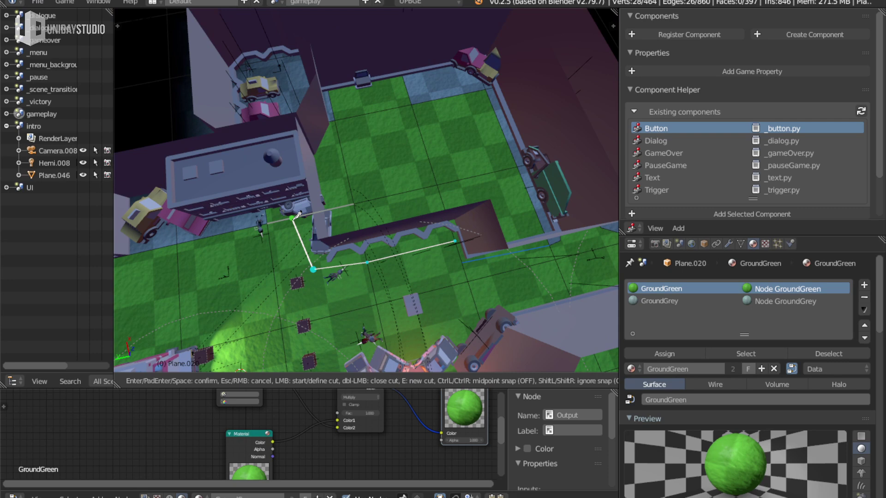
{"action": "key", "text": "Return"}
Paint a dark shadow across the courtyard floor beside the wall
{"action": "middle_click_drag", "start_coordinate": [362, 196], "coordinate": [385, 221]}
{"action": "key", "text": "Tab"}
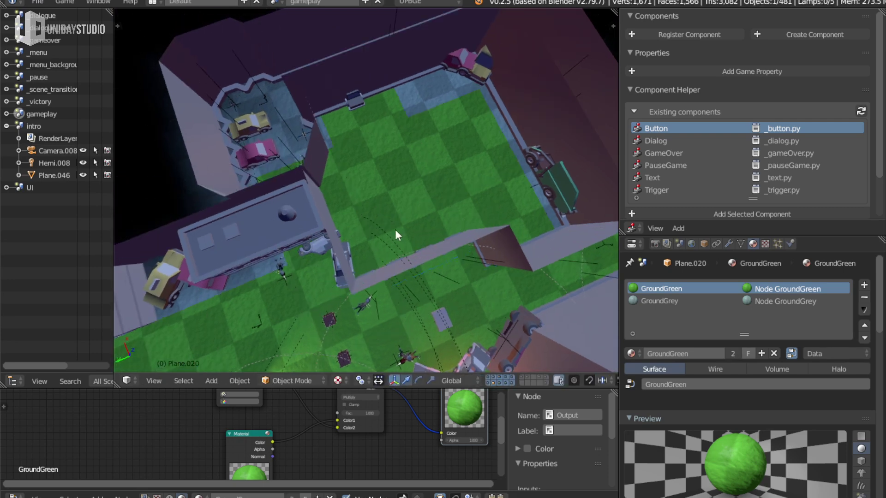
{"action": "key", "text": "v"}
{"action": "left_click_drag", "start_coordinate": [368, 236], "coordinate": [344, 163]}
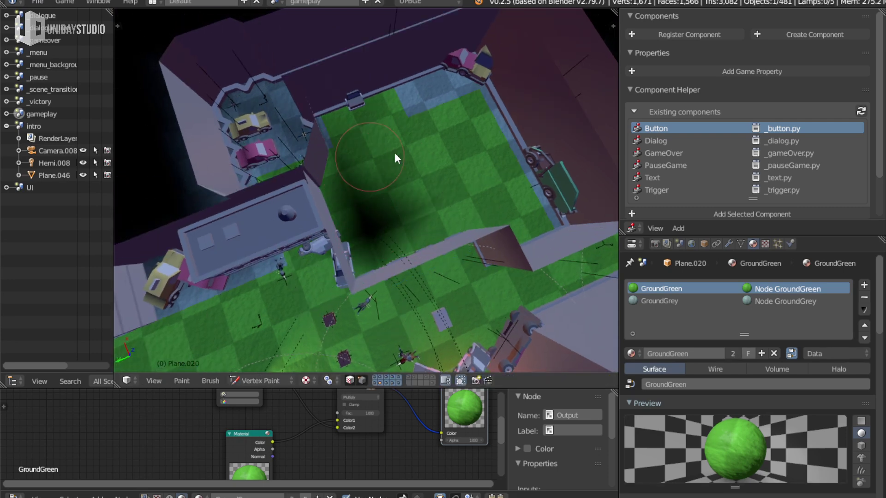
{"action": "left_click_drag", "start_coordinate": [394, 154], "coordinate": [404, 220]}
{"action": "key", "text": "v"}
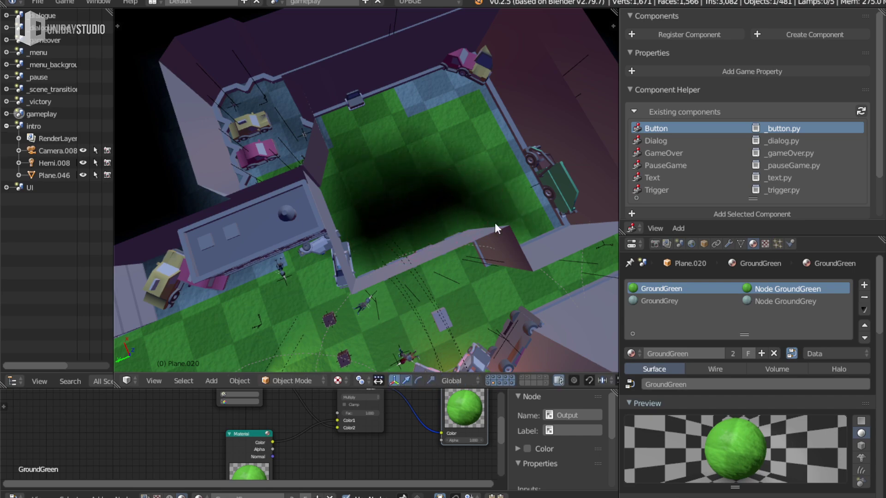
Knife-cut new edges into the ground along the neighbouring courtyard's walls
{"action": "mouse_move", "coordinate": [494, 223]}
{"action": "middle_mouse_down"}
{"action": "mouse_move", "coordinate": [455, 219]}
{"action": "mouse_move", "coordinate": [405, 247]}
{"action": "mouse_move", "coordinate": [364, 244]}
{"action": "middle_mouse_up"}
{"action": "key", "text": "Tab"}
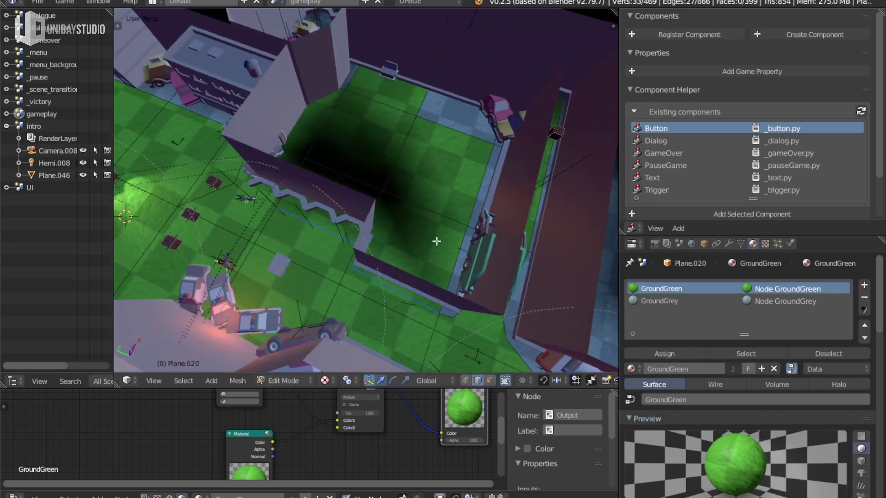
{"action": "key", "text": "k"}
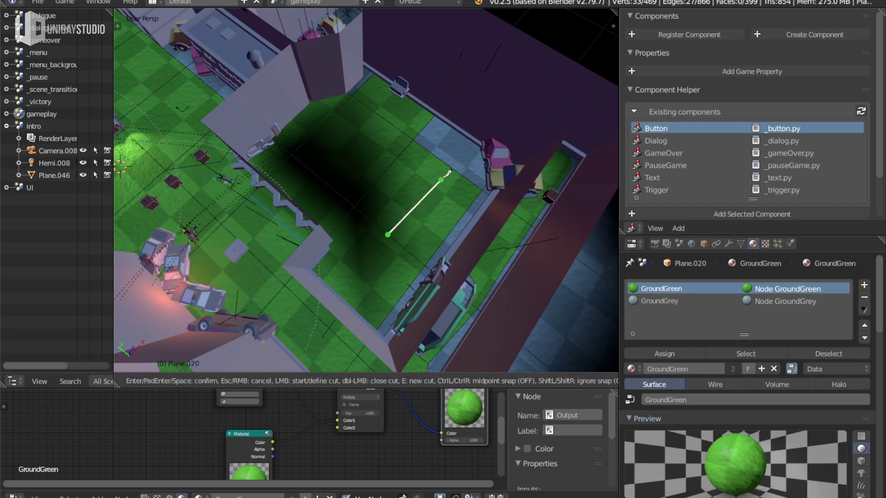
{"action": "left_click", "coordinate": [449, 161]}
{"action": "key", "text": "Return"}
{"action": "mouse_move", "coordinate": [449, 161]}
{"action": "middle_mouse_down"}
{"action": "mouse_move", "coordinate": [329, 248]}
{"action": "mouse_move", "coordinate": [336, 271]}
{"action": "middle_mouse_up"}
{"action": "key", "text": "k"}
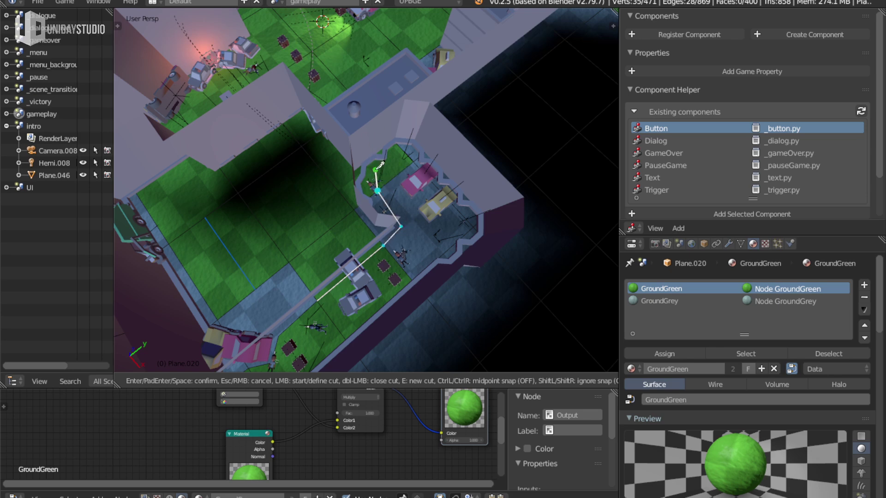
{"action": "key", "text": "Return"}
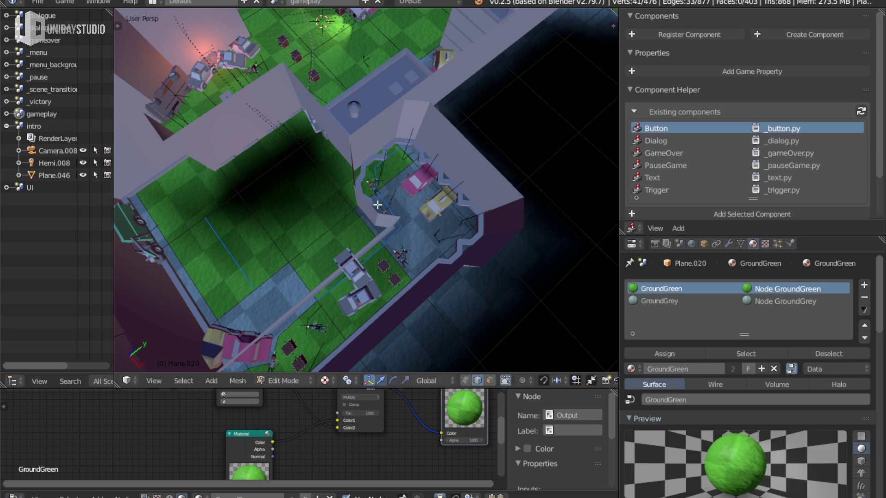
Paint a dark shadow across the neighbouring courtyard floor between the walls
{"action": "middle_click_drag", "start_coordinate": [377, 205], "coordinate": [381, 219]}
{"action": "key", "text": "Tab"}
{"action": "key", "text": "v"}
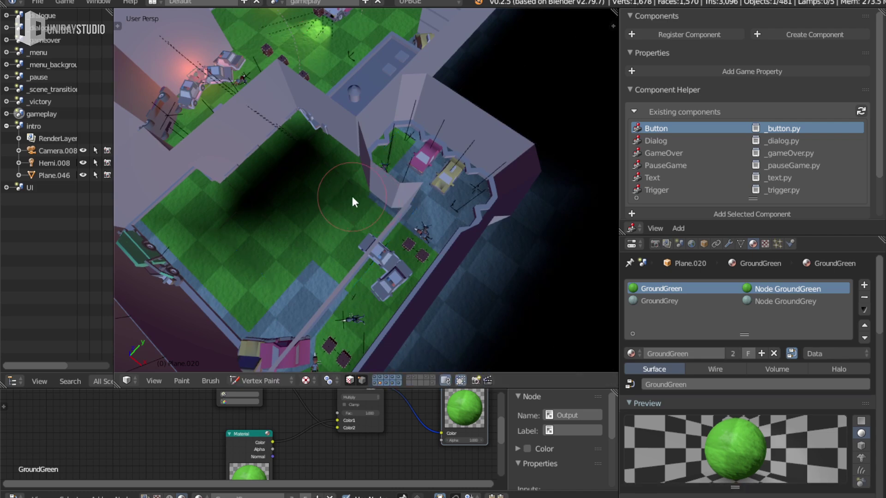
{"action": "mouse_move", "coordinate": [353, 198]}
{"action": "left_mouse_down"}
{"action": "mouse_move", "coordinate": [271, 304]}
{"action": "mouse_move", "coordinate": [239, 236]}
{"action": "left_mouse_up"}
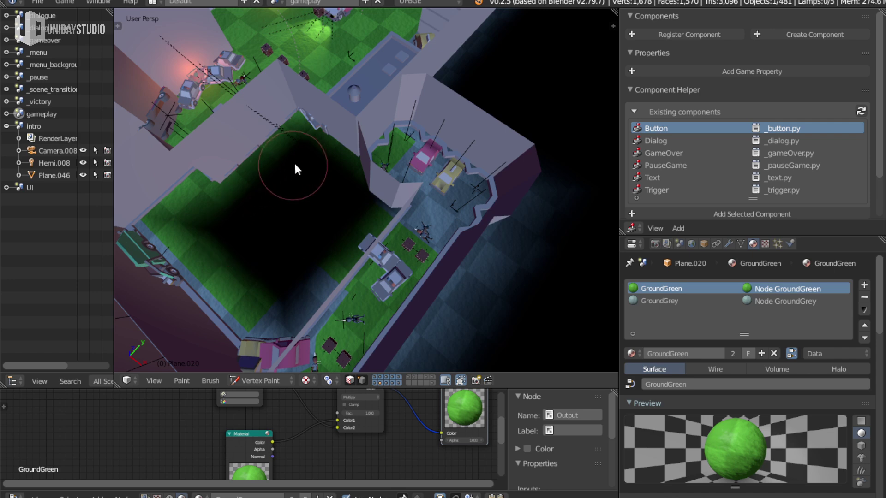
{"action": "mouse_move", "coordinate": [330, 203]}
{"action": "middle_mouse_down"}
{"action": "mouse_move", "coordinate": [237, 231]}
{"action": "mouse_move", "coordinate": [310, 221]}
{"action": "middle_mouse_up"}
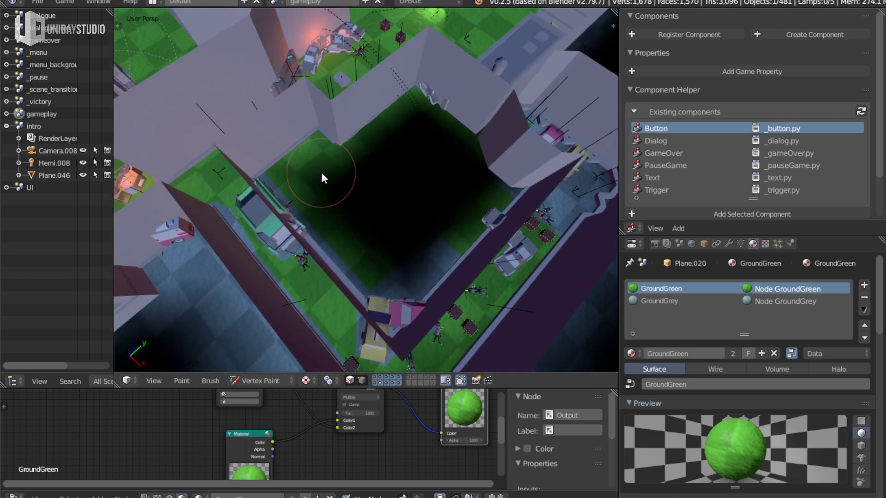
{"action": "key", "text": "v"}
{"action": "scroll", "coordinate": [439, 236], "scroll_direction": "down", "scroll_amount": 8}
{"action": "mouse_move", "coordinate": [445, 249]}
{"action": "middle_mouse_down"}
{"action": "mouse_move", "coordinate": [432, 245]}
{"action": "mouse_move", "coordinate": [481, 237]}
{"action": "mouse_move", "coordinate": [387, 283]}
{"action": "mouse_move", "coordinate": [423, 270]}
{"action": "mouse_move", "coordinate": [444, 200]}
{"action": "middle_mouse_up"}
Save the level over the existing file and look through the game camera in a maximized view
{"action": "key", "text": "ctrl+s"}
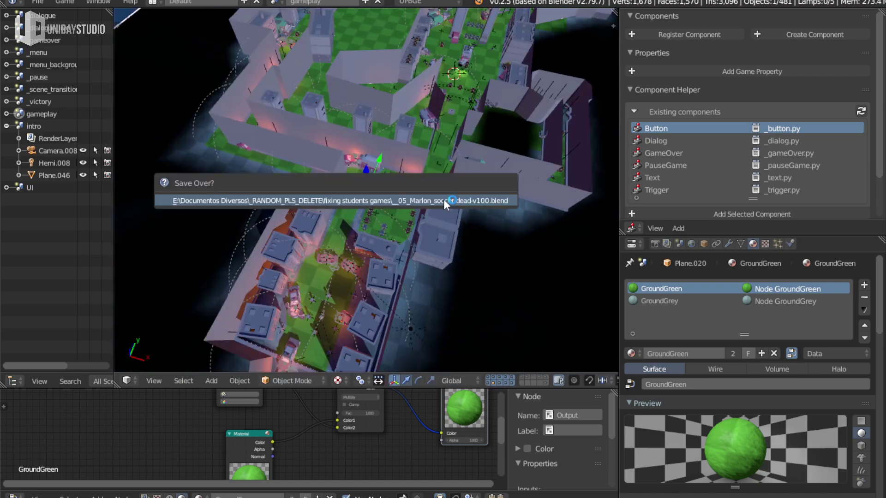
{"action": "left_click", "coordinate": [444, 200]}
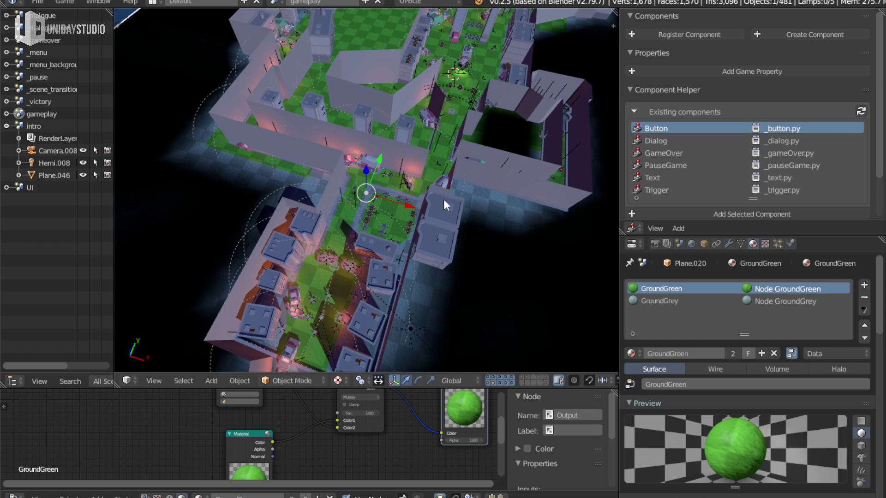
{"action": "key", "text": "KP_0"}
{"action": "key", "text": "ctrl+space"}
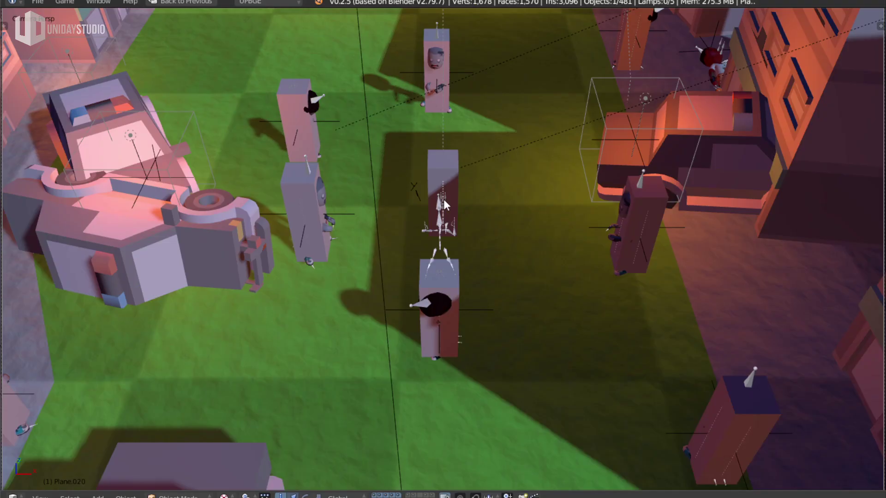
Save the file again and start the game play-test with P
{"action": "key", "text": "ctrl+s"}
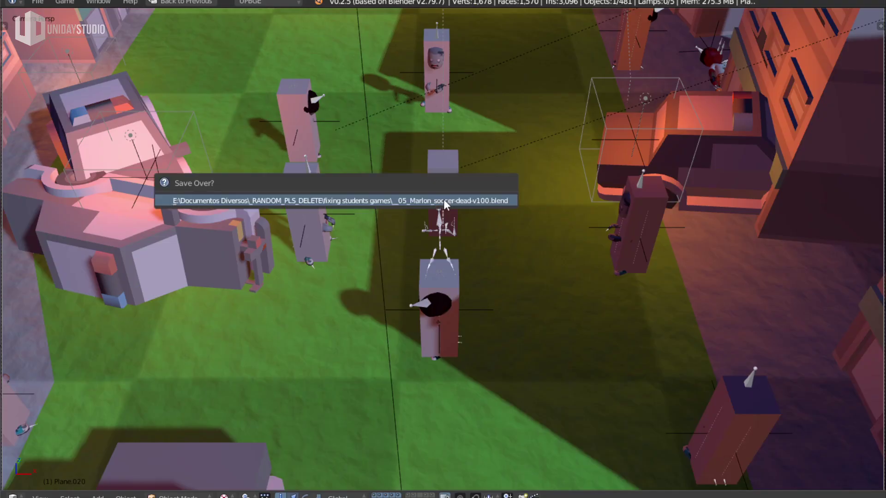
{"action": "left_click", "coordinate": [444, 200]}
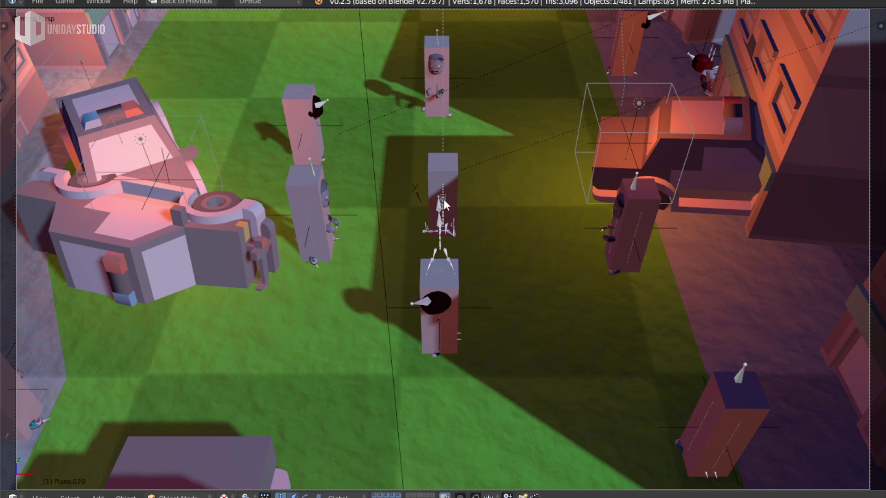
{"action": "key", "text": "p"}
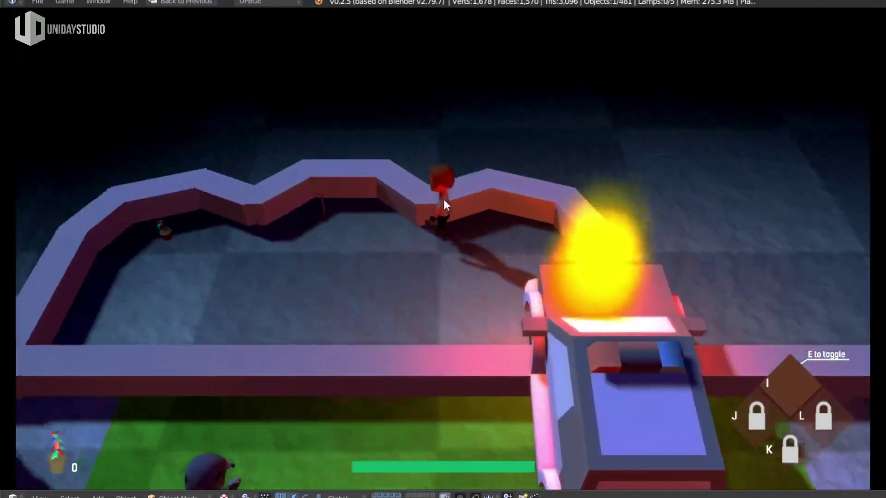
Run the player along the wall, away from the zombie group, past the ambulance and over the low wall
{"action": "key", "text": "w"}
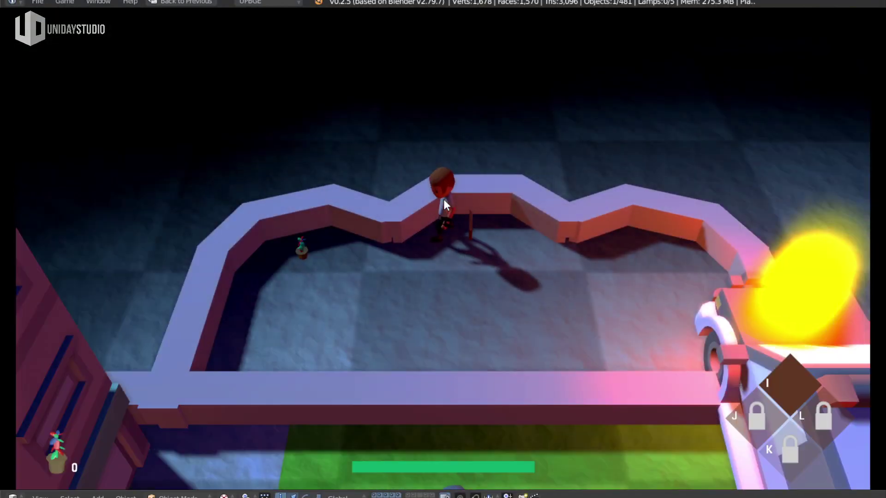
{"action": "key", "text": "w"}
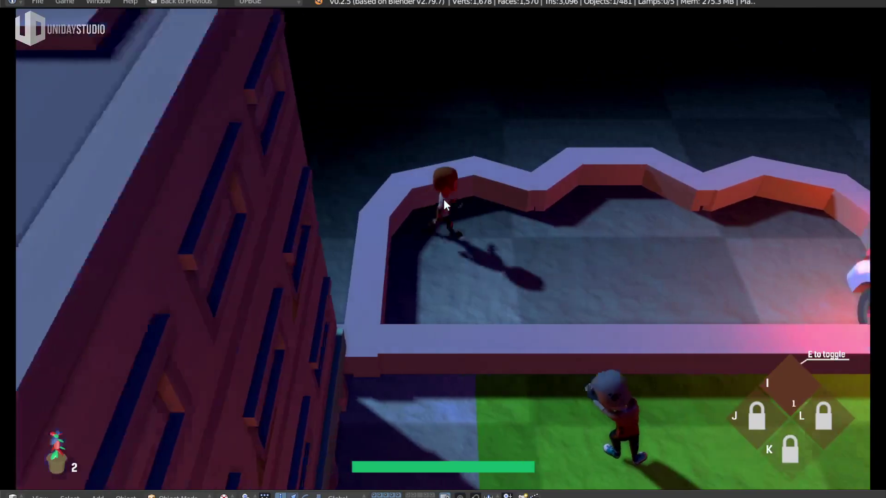
{"action": "key", "text": "s"}
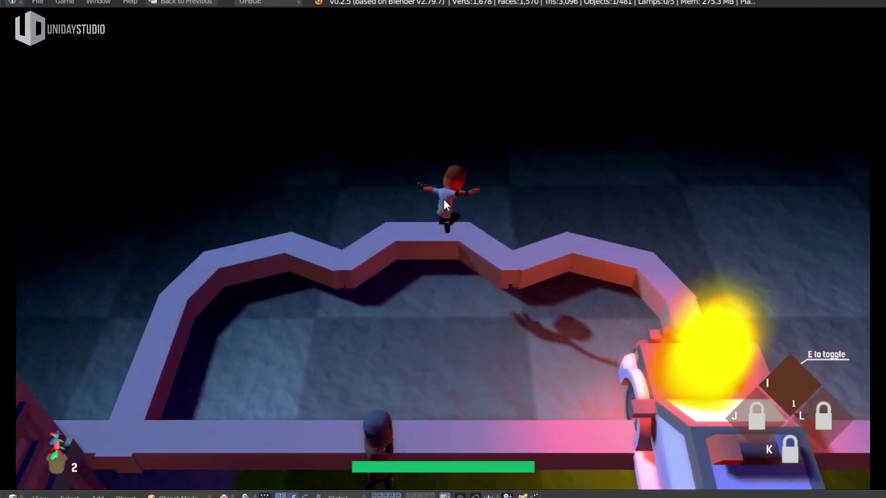
{"action": "key", "text": "w"}
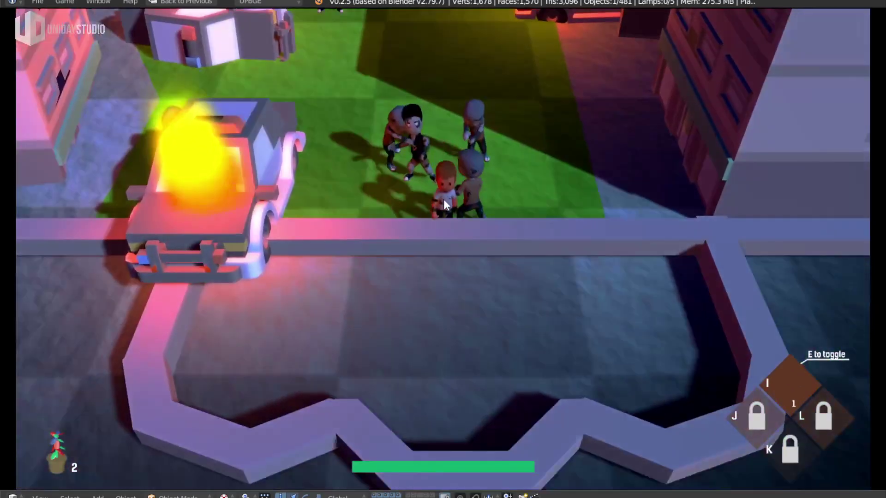
{"action": "key", "text": "w"}
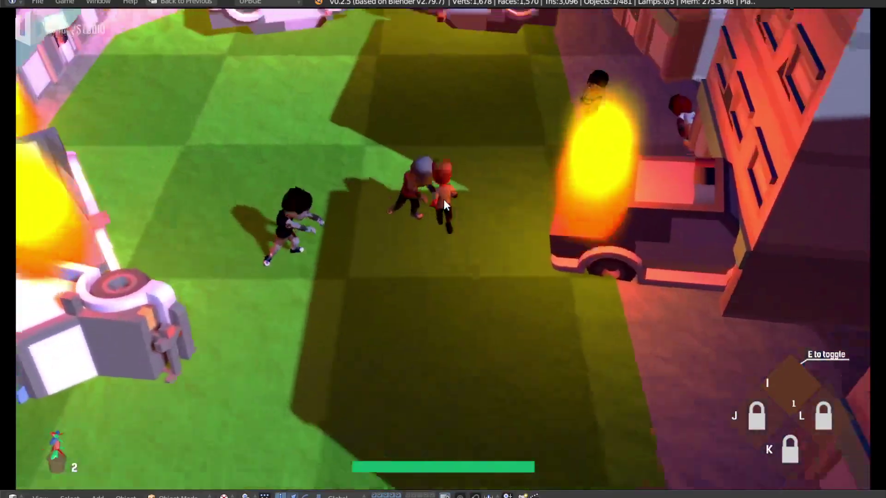
{"action": "key", "text": "w"}
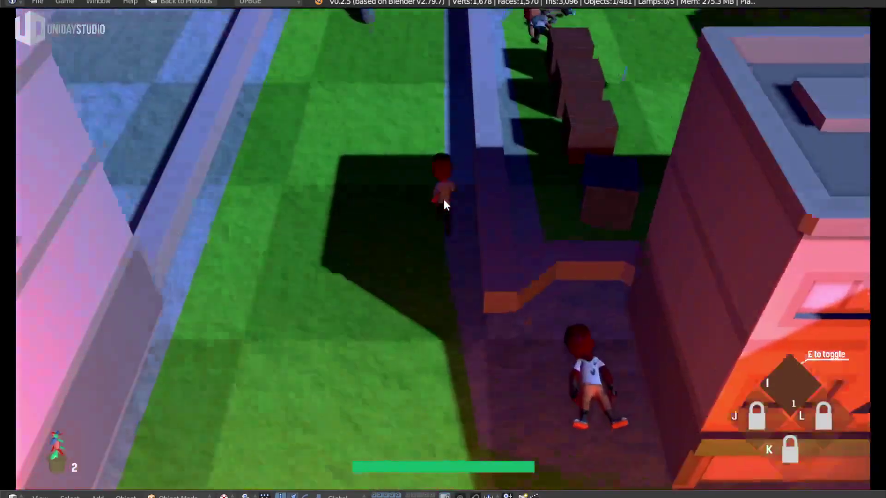
{"action": "key", "text": "w"}
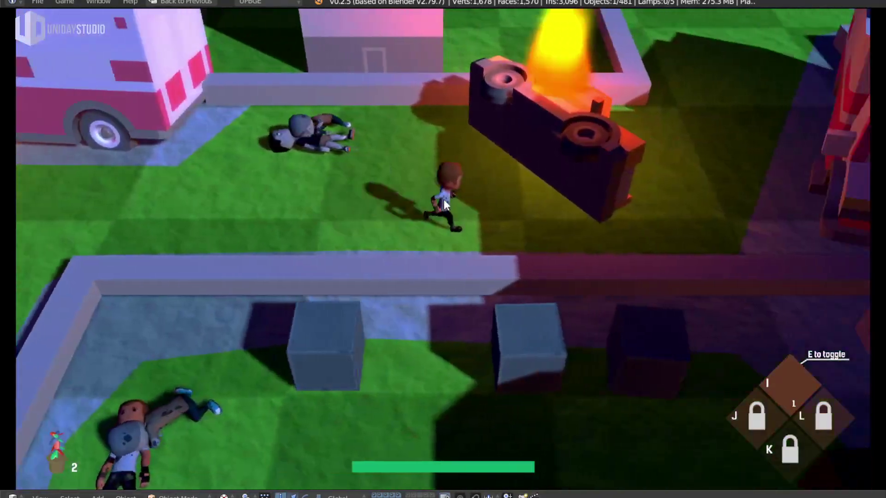
{"action": "key", "text": "w"}
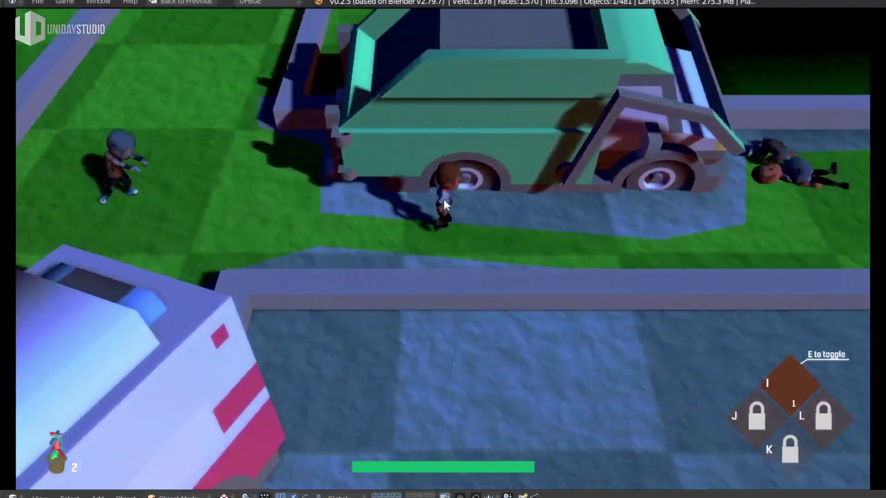
{"action": "key", "text": "w"}
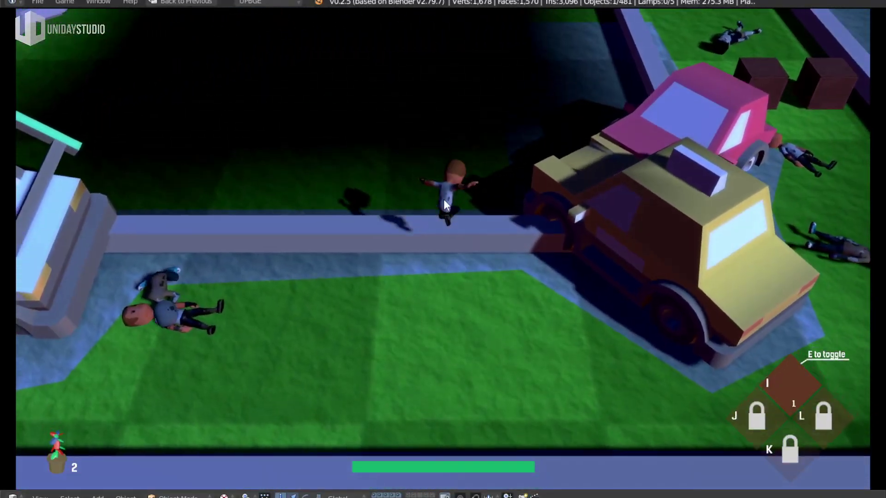
Cross the lawn past the crates and cars, collecting the flowers and the pistol
{"action": "key", "text": "w"}
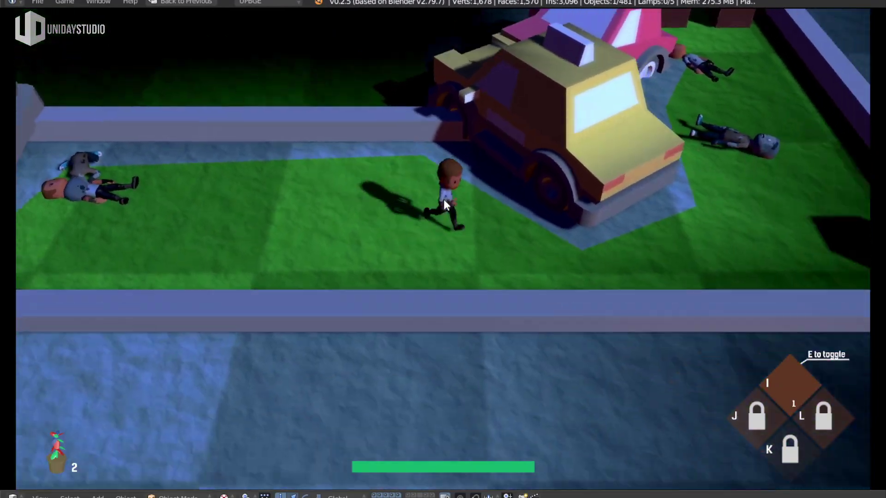
{"action": "key", "text": "w"}
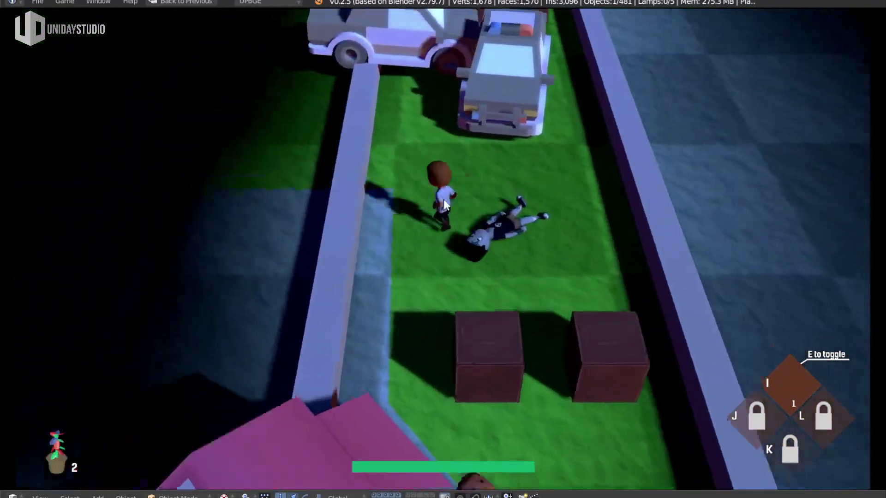
{"action": "key", "text": "w"}
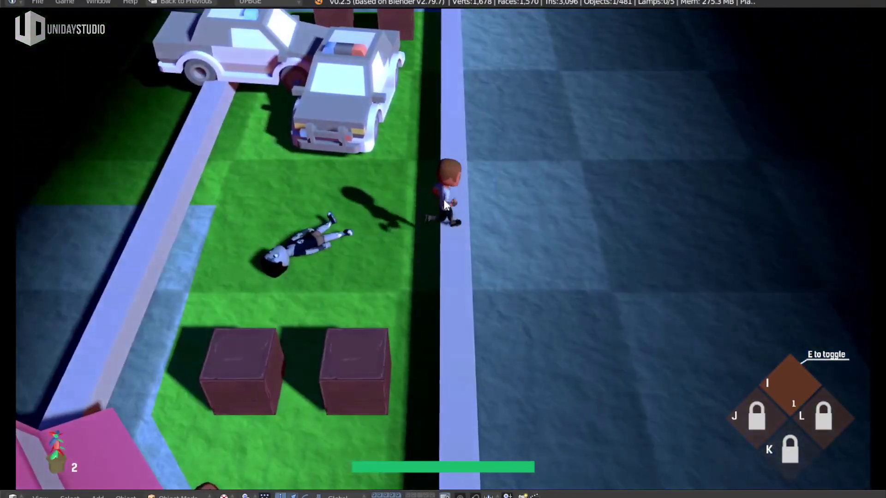
{"action": "key", "text": "w"}
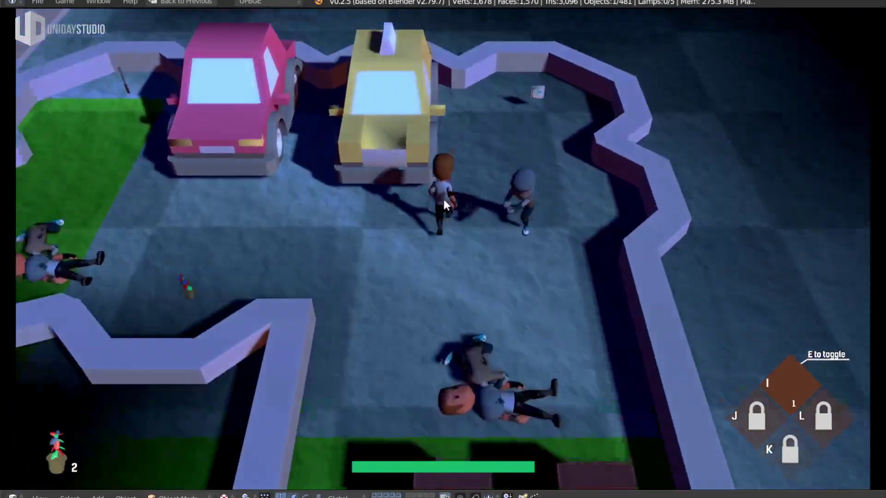
{"action": "key", "text": "w"}
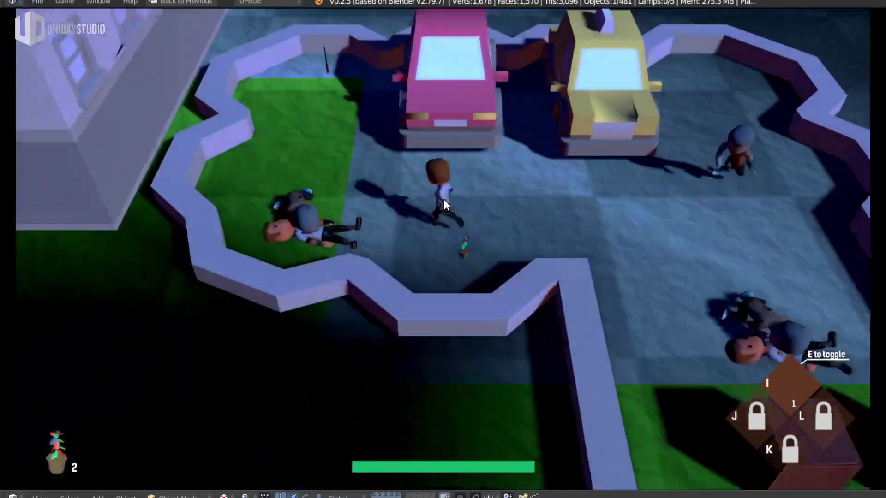
{"action": "key", "text": "w"}
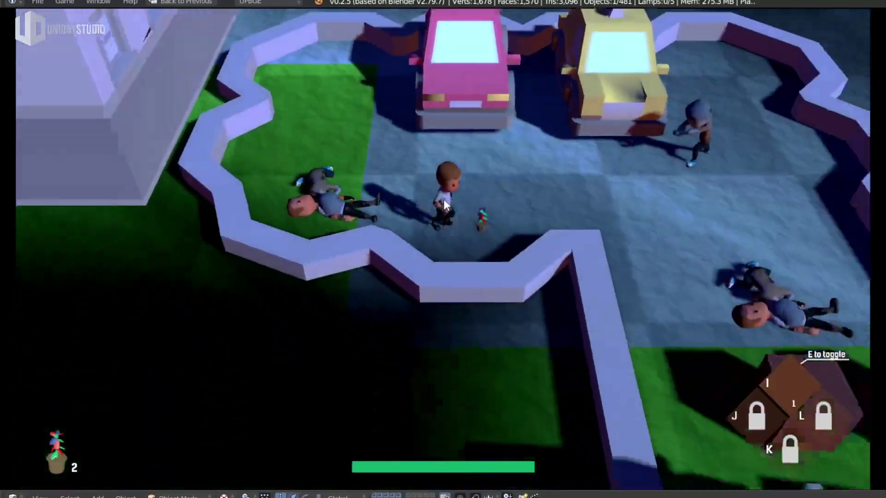
{"action": "key", "text": "w"}
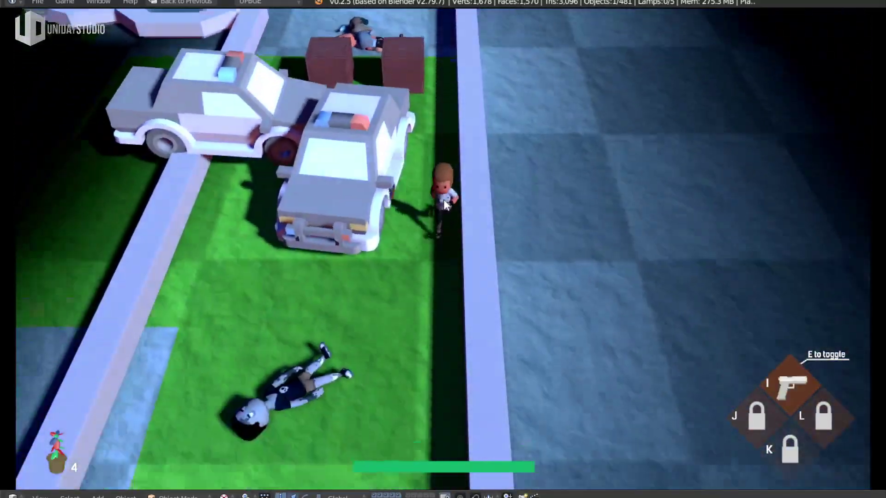
{"action": "key", "text": "w"}
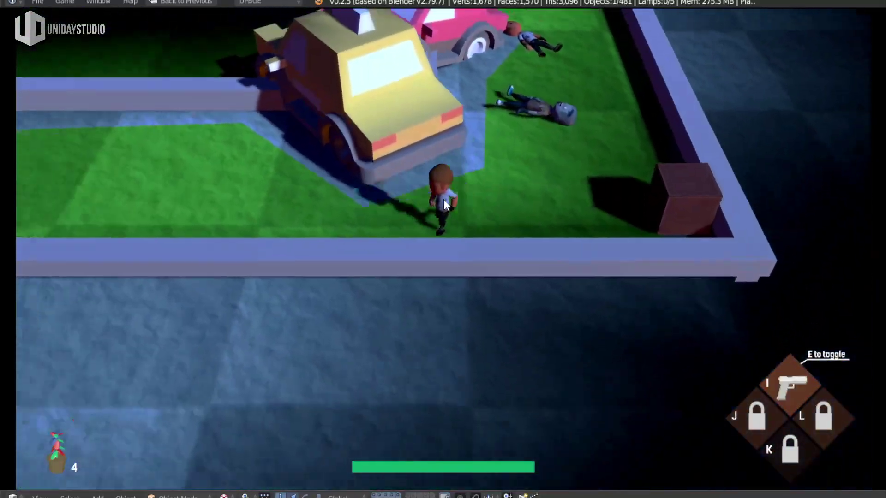
{"action": "key", "text": "w"}
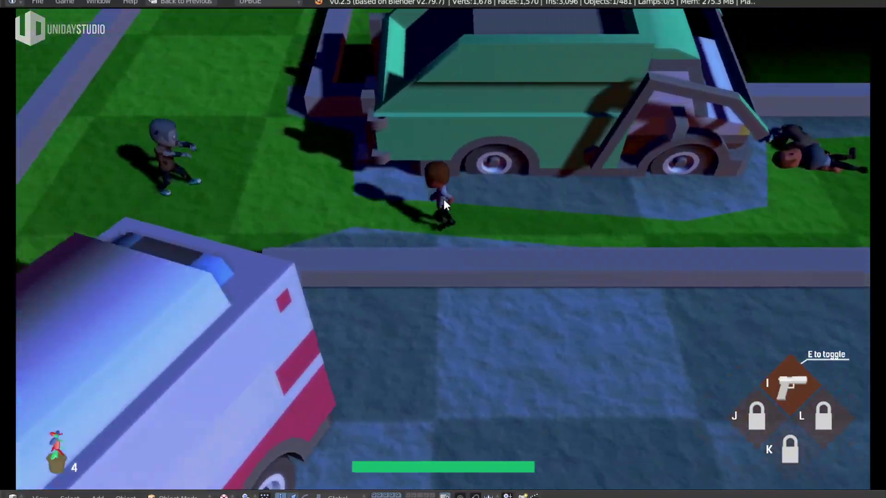
Climb over the ambulance, collect more pickups across the grass until the counter reads 6, then pause the game
{"action": "key", "text": "w"}
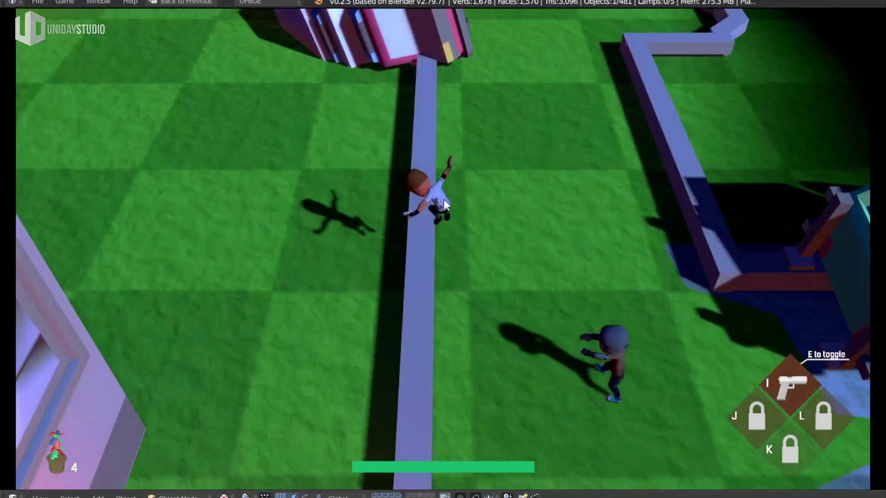
{"action": "key", "text": "w"}
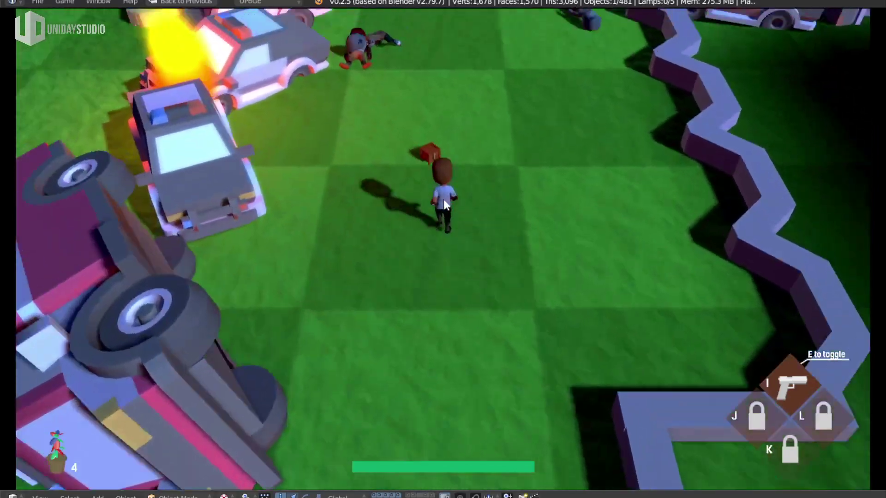
{"action": "key", "text": "w"}
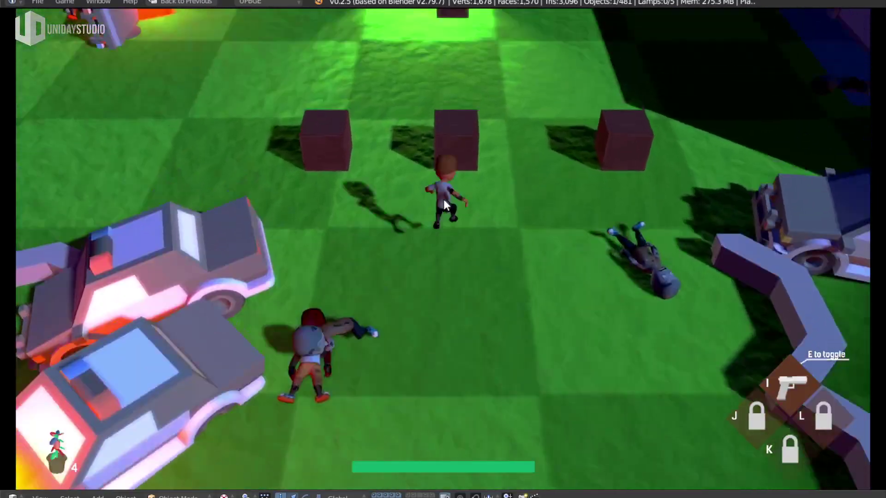
{"action": "key", "text": "w"}
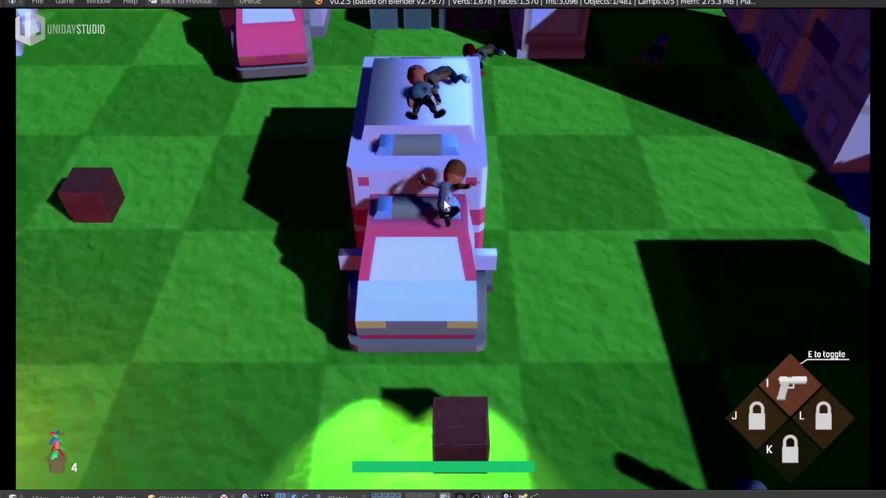
{"action": "key", "text": "w"}
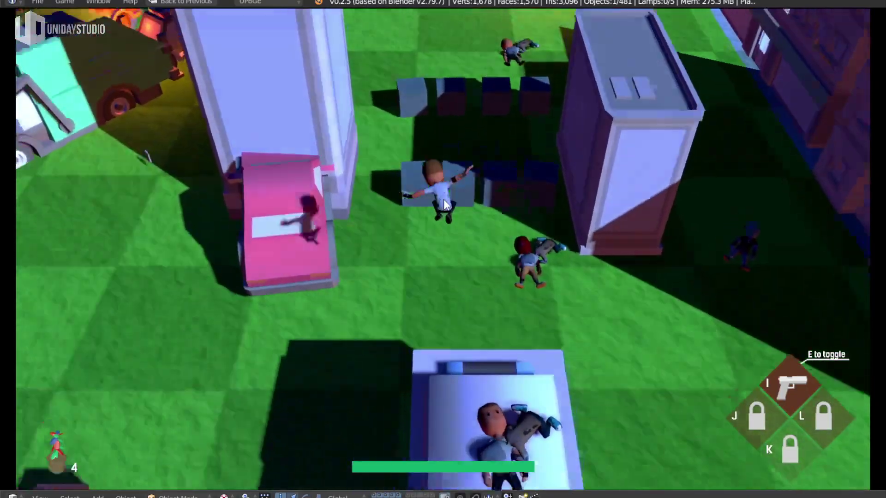
{"action": "key", "text": "w"}
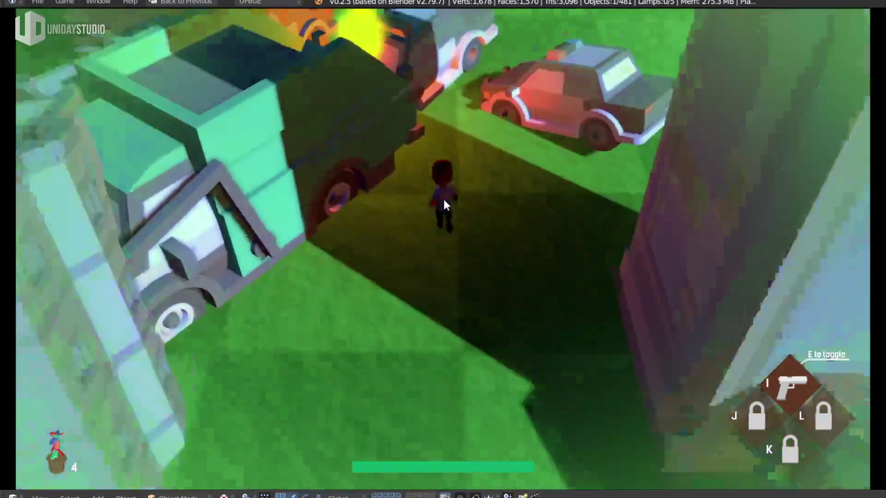
{"action": "key", "text": "w"}
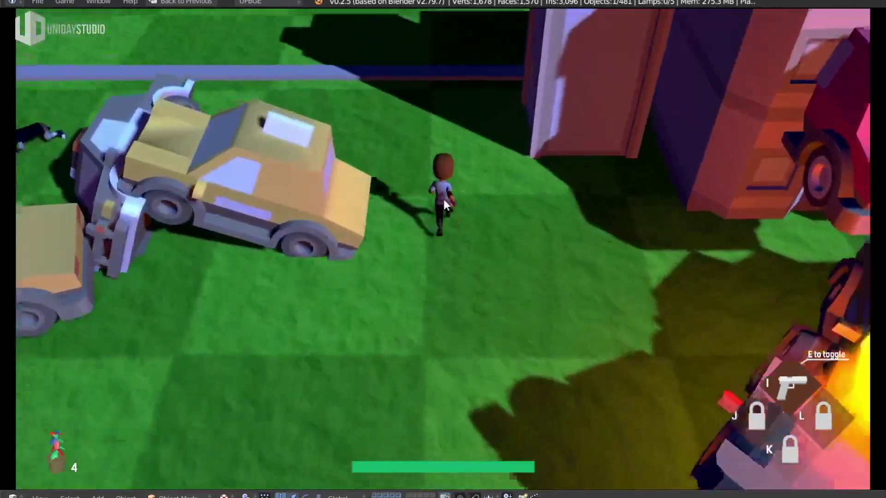
{"action": "key", "text": "w"}
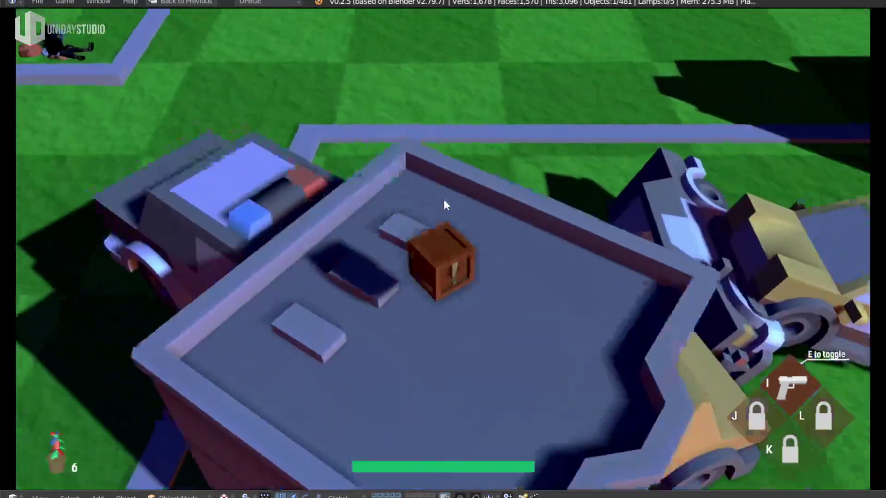
{"action": "key", "text": "w"}
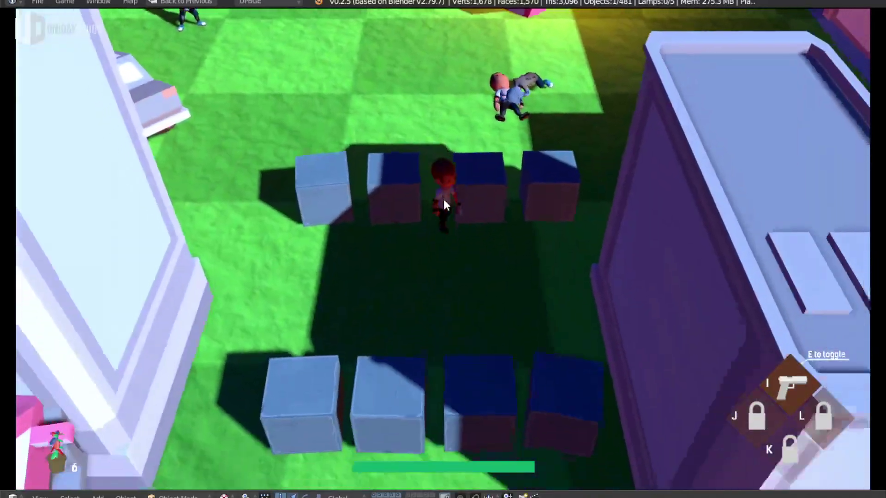
{"action": "key", "text": "Escape"}
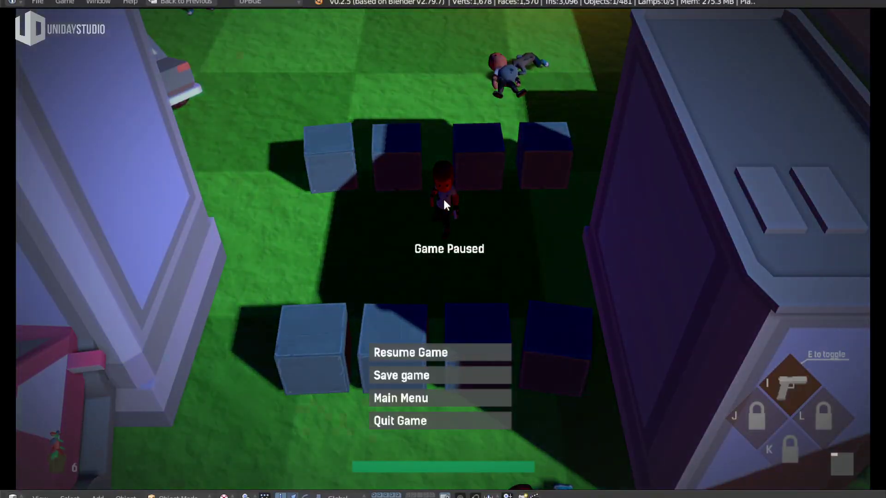
Stop the play-test, save over the existing .blend file, and run the game again briefly
{"action": "key", "text": "Escape"}
{"action": "key", "text": "ctrl+s"}
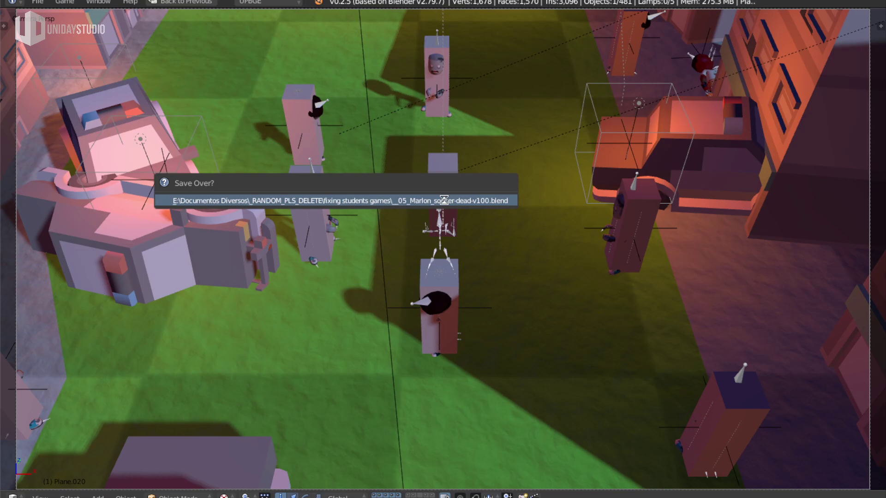
{"action": "left_click", "coordinate": [444, 199]}
{"action": "key", "text": "ctrl+Up"}
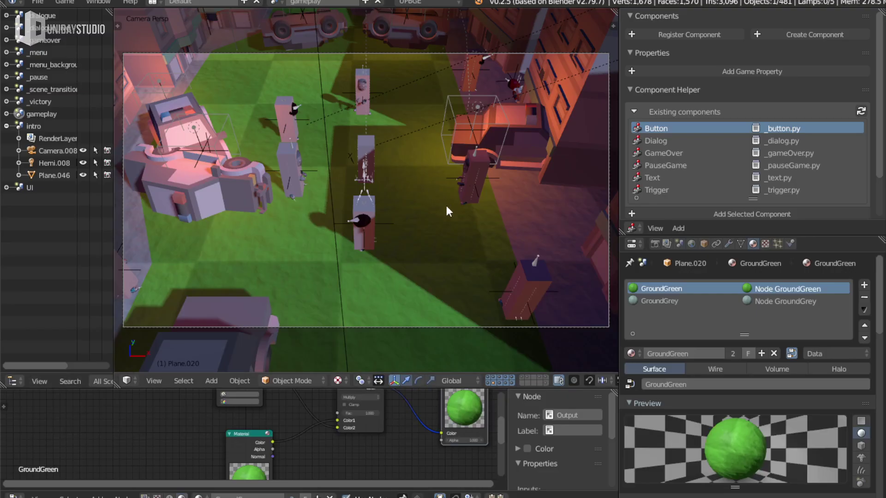
{"action": "key", "text": "p"}
{"action": "key", "text": "Escape"}
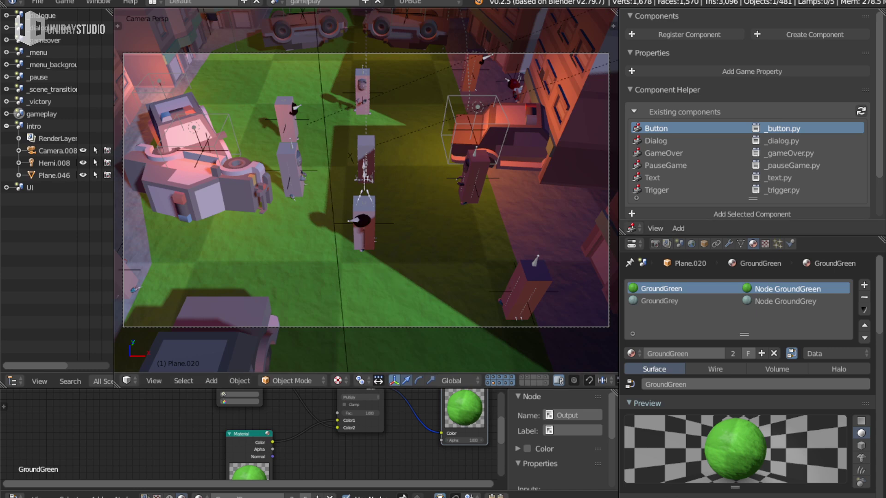
Bring up the browser showing the Soccer Dead Game Jolt page
{"action": "mouse_move", "coordinate": [292, 496]}
{"action": "left_click", "coordinate": [220, 456]}
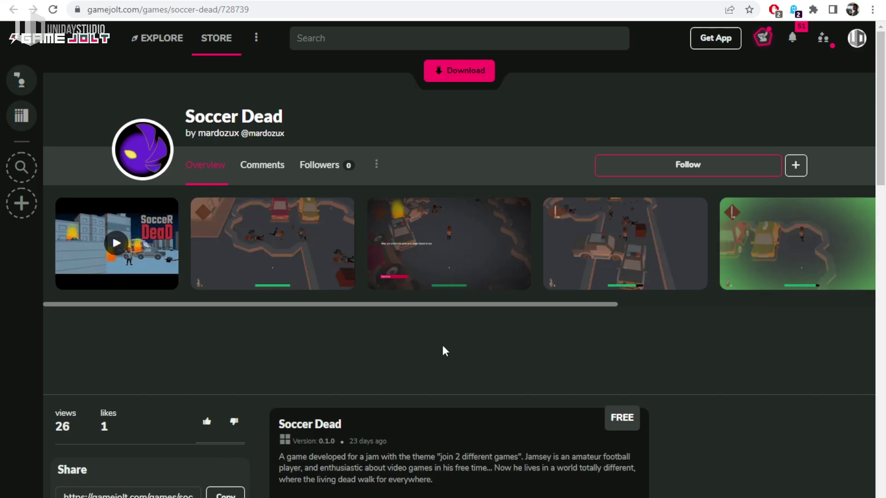
{"action": "scroll", "coordinate": [550, 346], "scroll_direction": "down", "scroll_amount": 1}
{"action": "scroll", "coordinate": [550, 346], "scroll_direction": "up", "scroll_amount": 1}
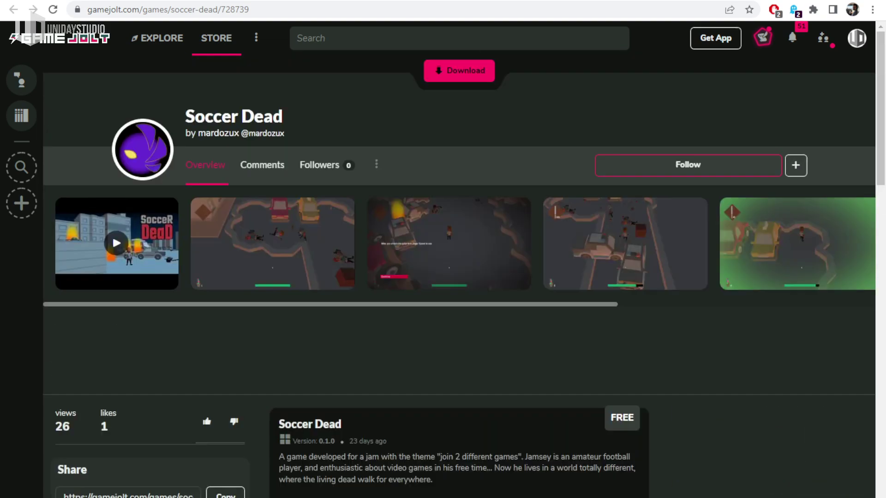